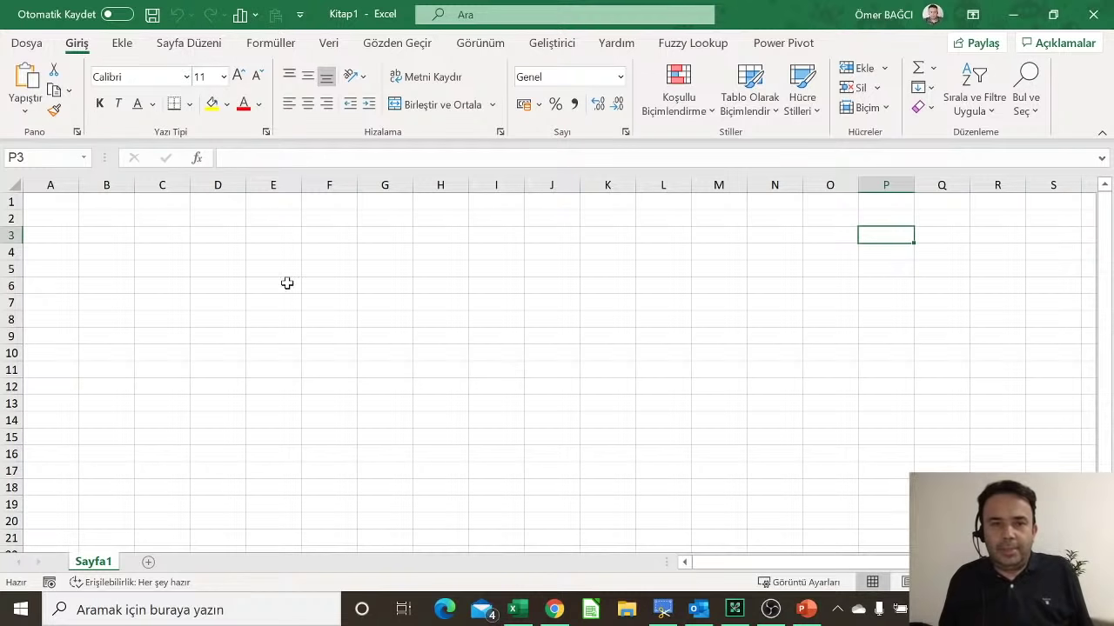
# Step: Select cells A3, B1, C2, C4, E6, G6 and J10 across the empty sheet
pyautogui.click(63, 231)
pyautogui.click(132, 200)
pyautogui.click(169, 213)
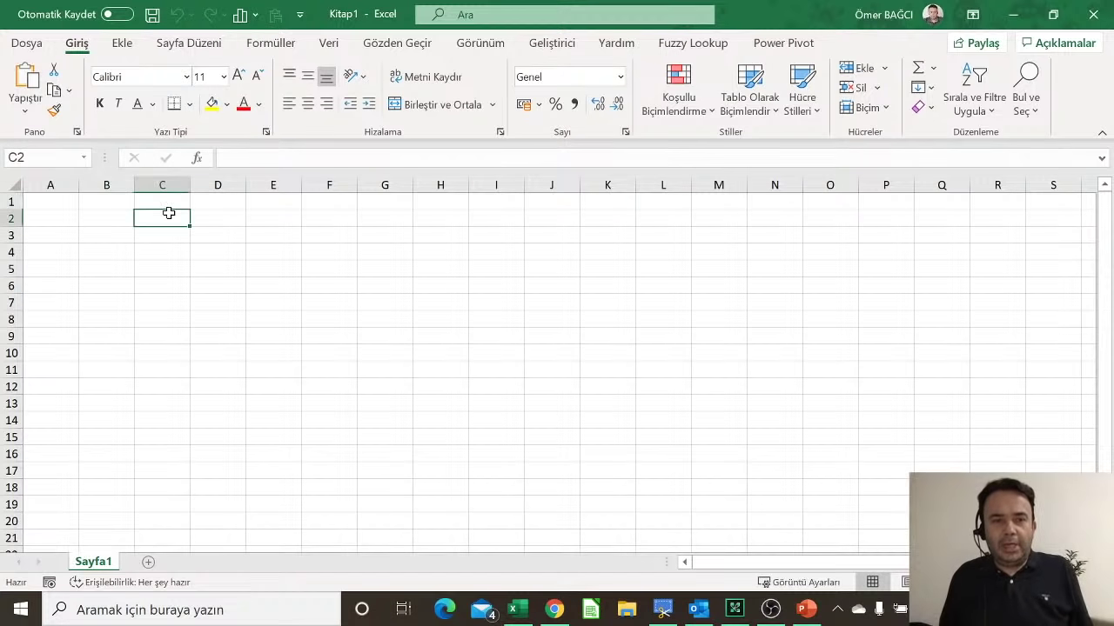
pyautogui.click(169, 258)
pyautogui.click(259, 287)
pyautogui.click(407, 280)
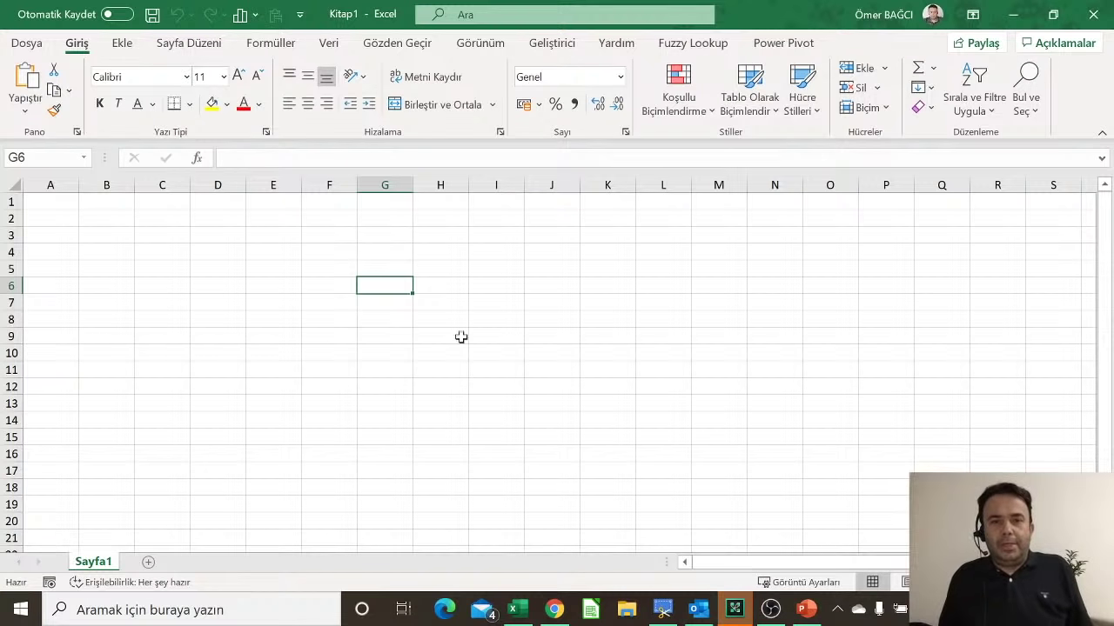
pyautogui.click(542, 348)
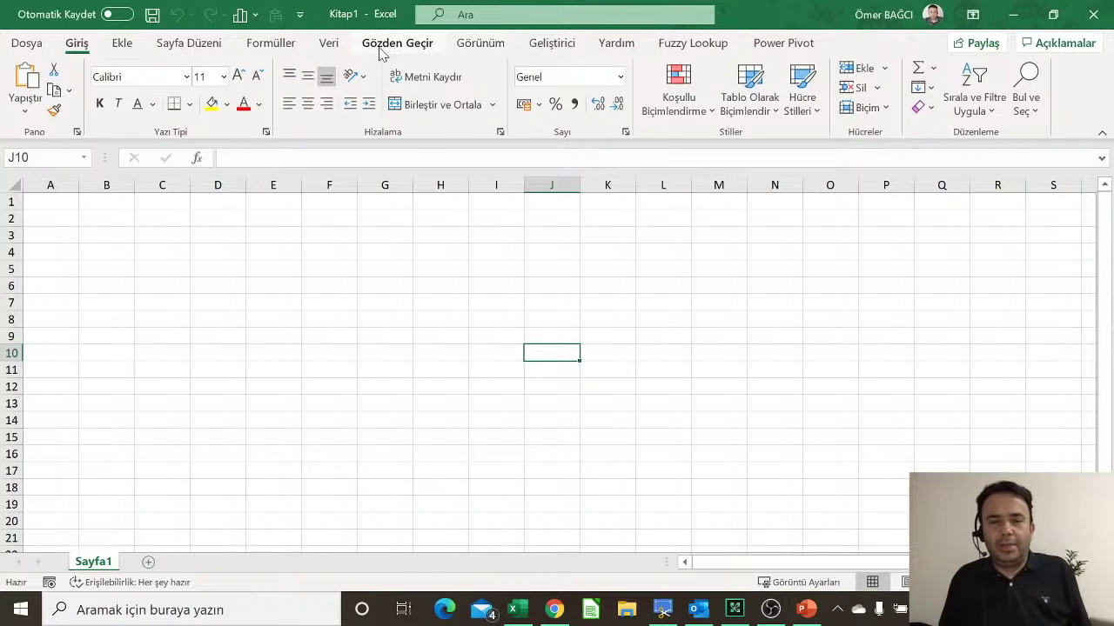
# Step: Launch Word from Start search, create a blank document, then return to the Kitap1 workbook
pyautogui.click(33, 610)
pyautogui.write('w')
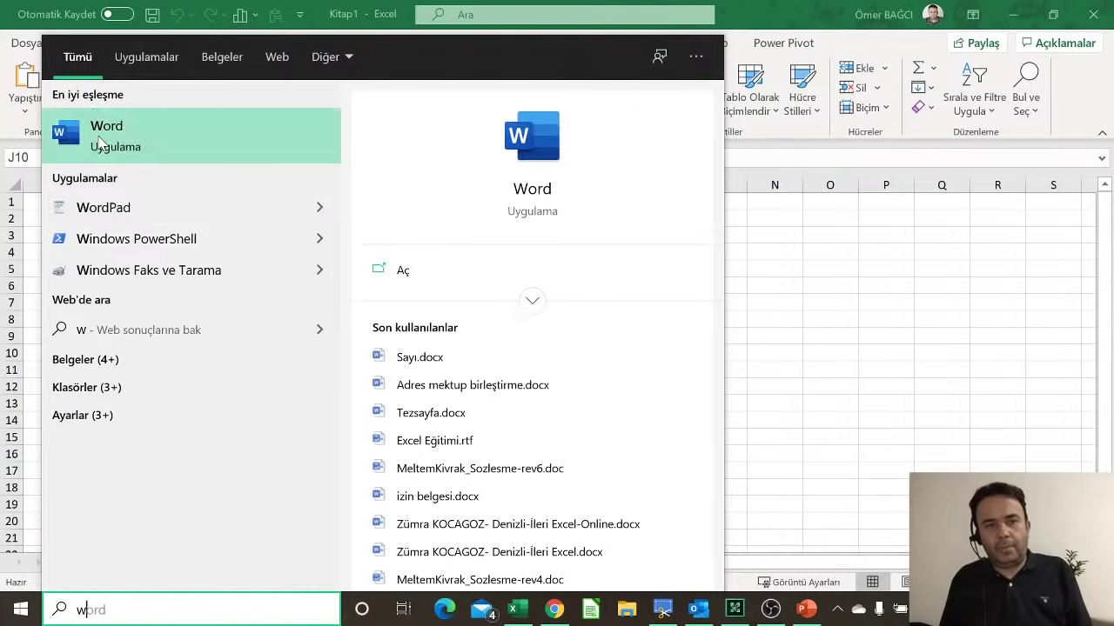
pyautogui.click(101, 141)
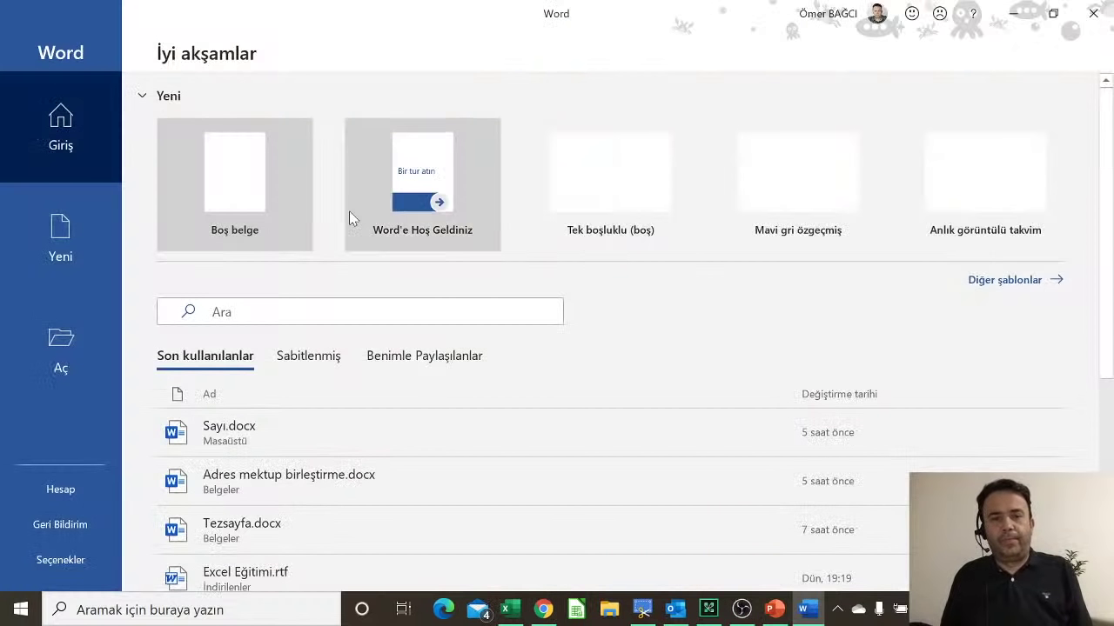
pyautogui.click(249, 176)
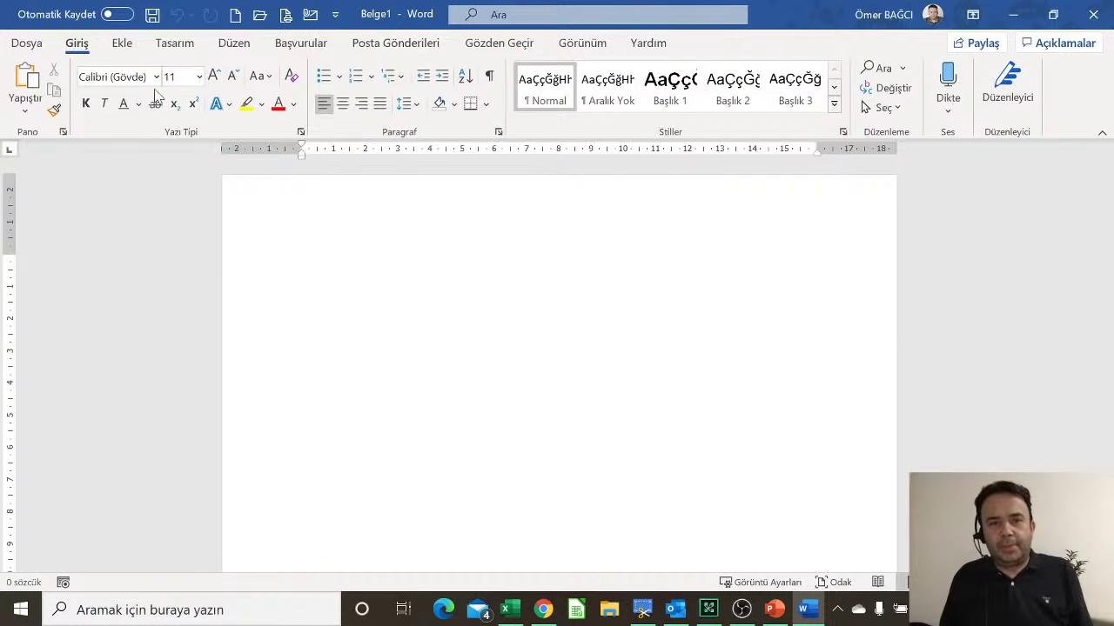
pyautogui.click(520, 612)
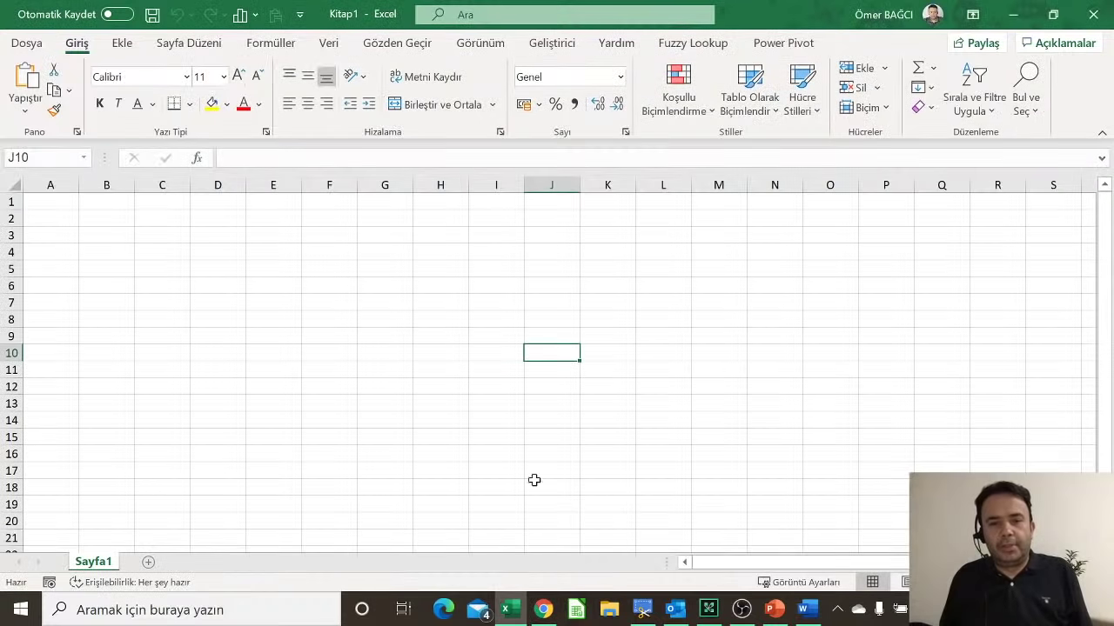
# Step: Select cell B3 and zoom in so the empty grid appears enlarged
pyautogui.click(104, 235)
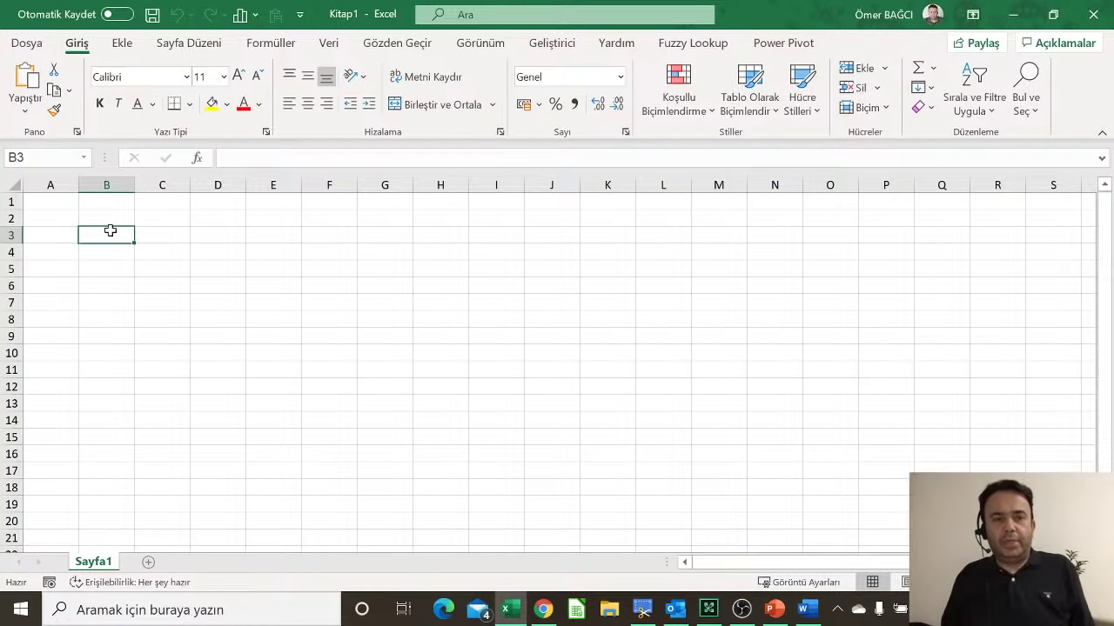
pyautogui.scroll(2, 110, 230)
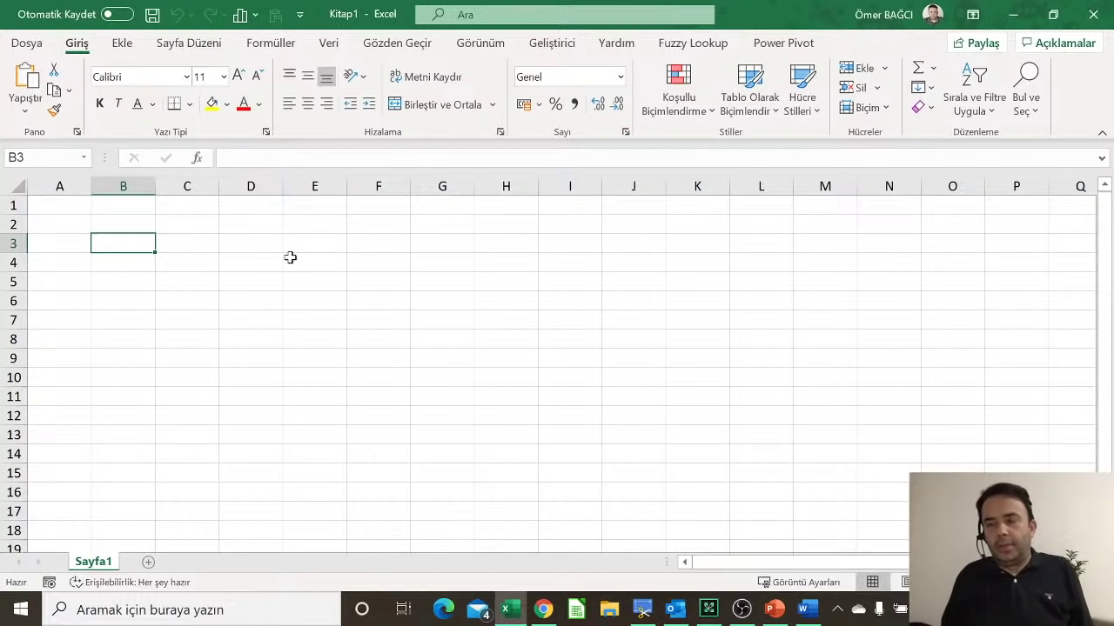
# Step: From C3, jump to the last column XFD and back, then explore cells around XFD1
pyautogui.click(205, 238)
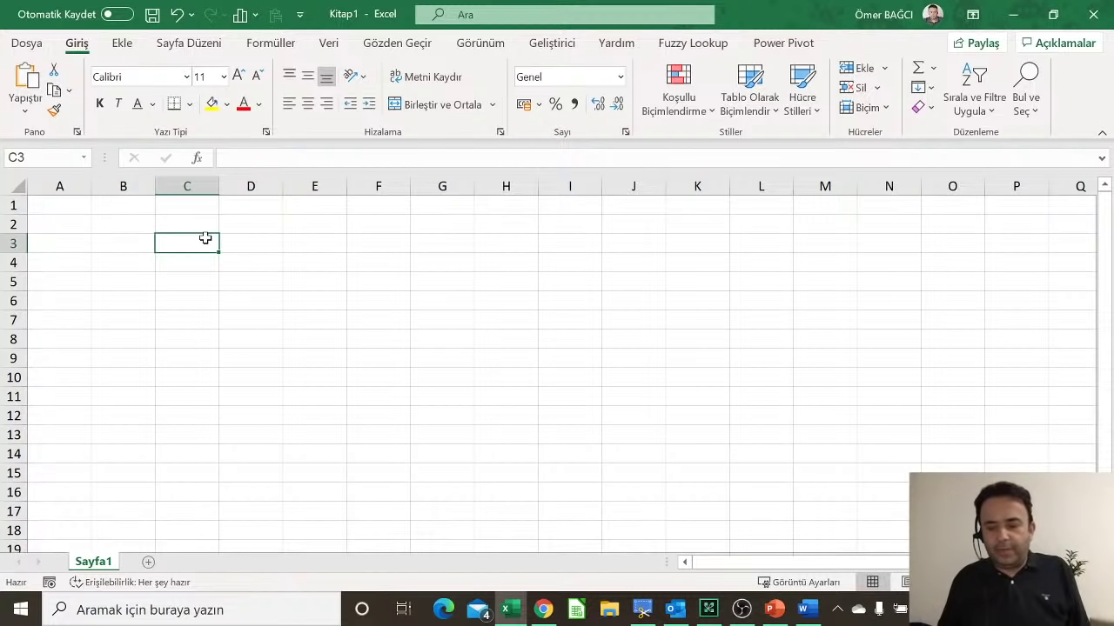
pyautogui.doubleClick(219, 241)
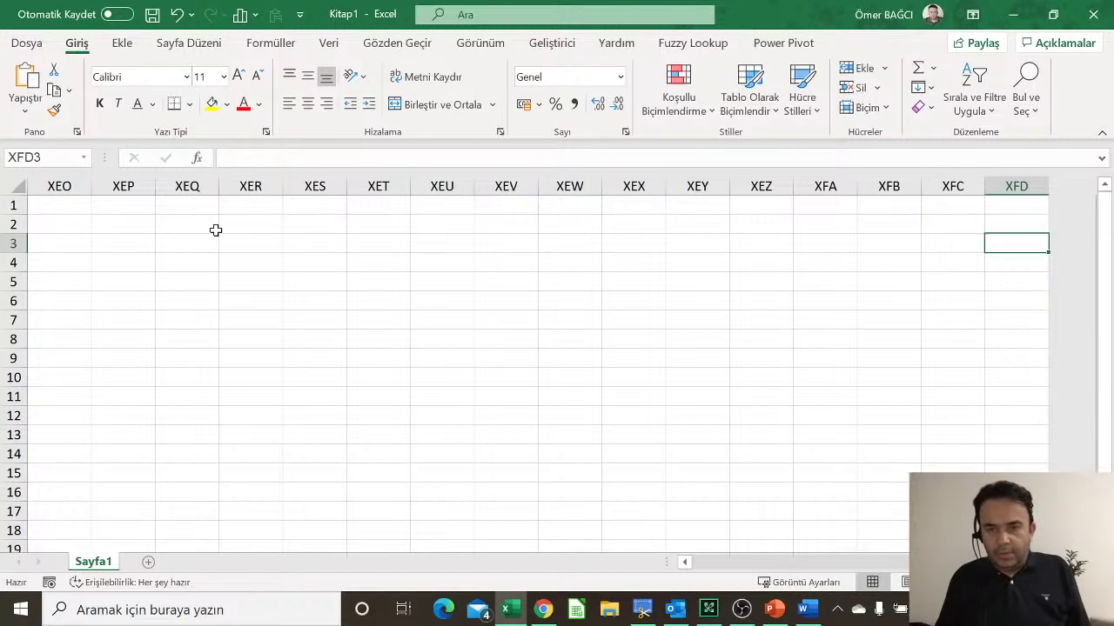
pyautogui.hotkey('ctrl', 'Left')
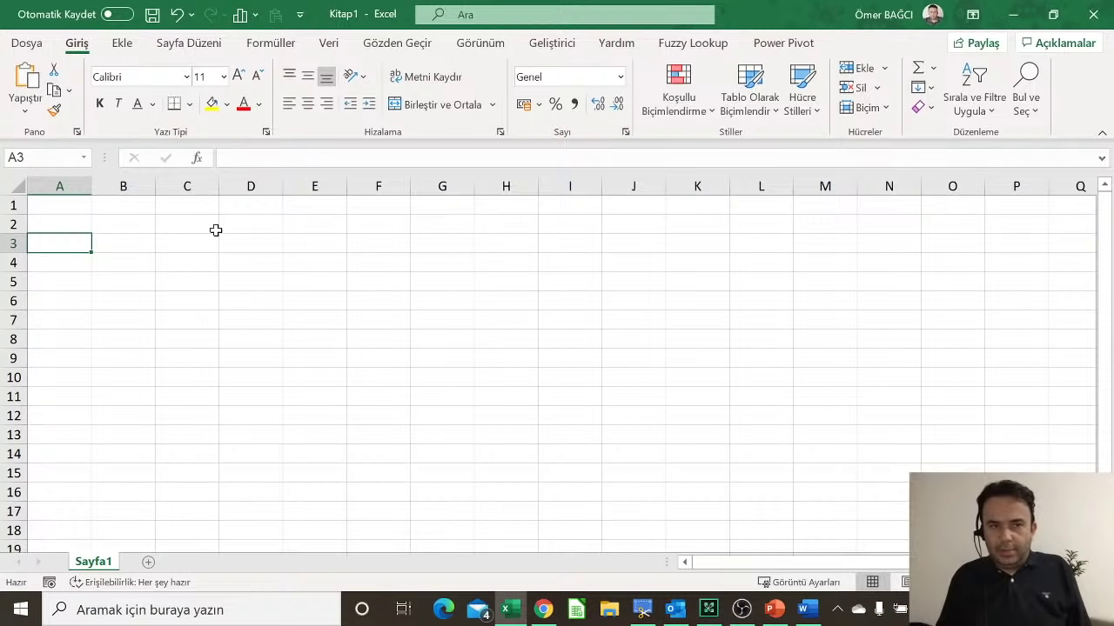
pyautogui.hotkey('ctrl', 'Right')
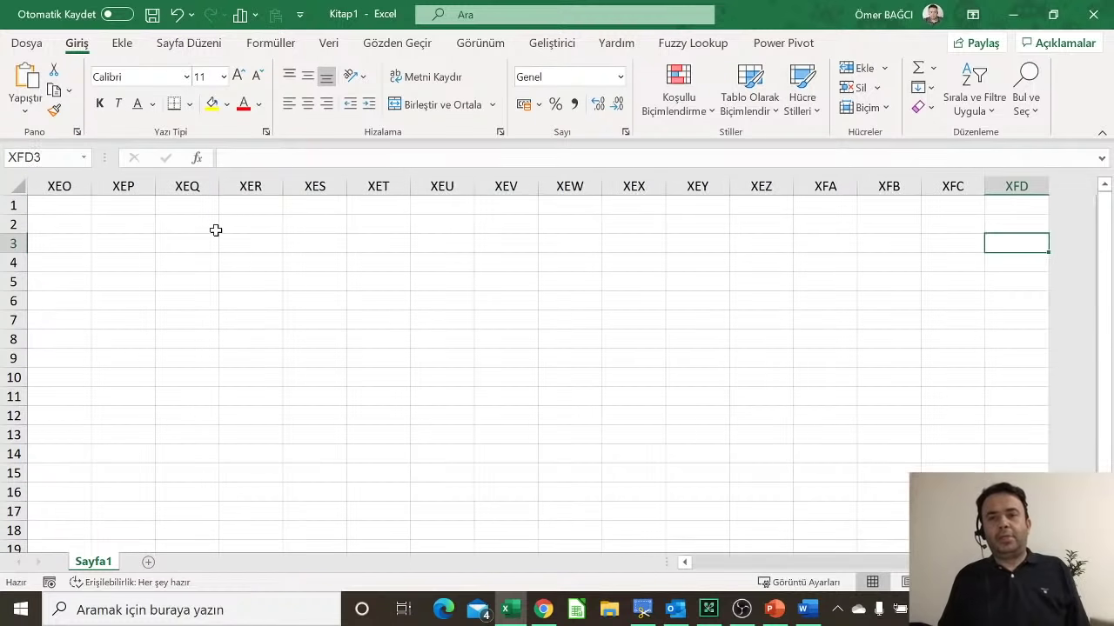
pyautogui.press('Up')
pyautogui.press('Up')
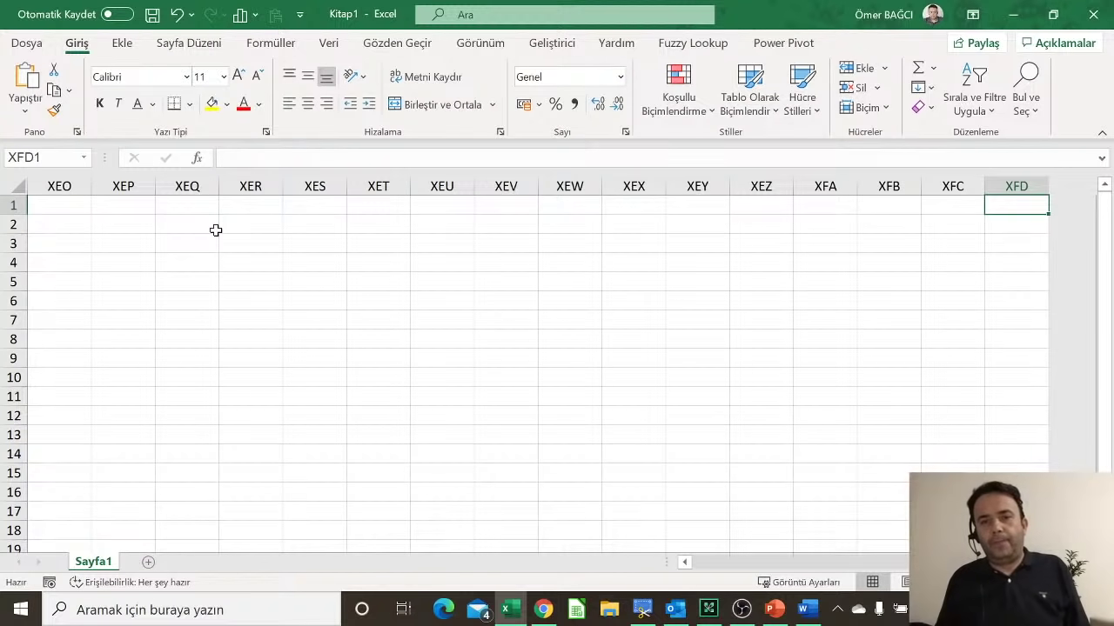
pyautogui.press('Left')
pyautogui.press('Left')
pyautogui.press('Left')
pyautogui.press('Left')
pyautogui.press('Left')
pyautogui.press('Right')
pyautogui.press('Right')
pyautogui.press('Right')
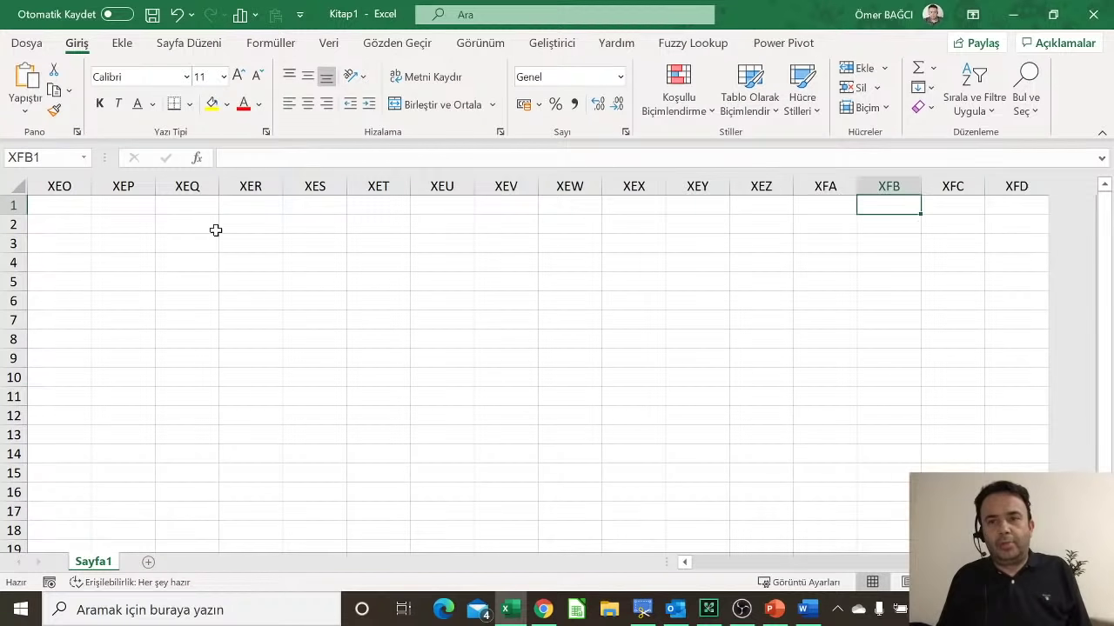
pyautogui.press('Right')
pyautogui.press('Right')
pyautogui.press('Down')
pyautogui.press('Down')
pyautogui.press('Down')
pyautogui.press('Down')
pyautogui.press('Down')
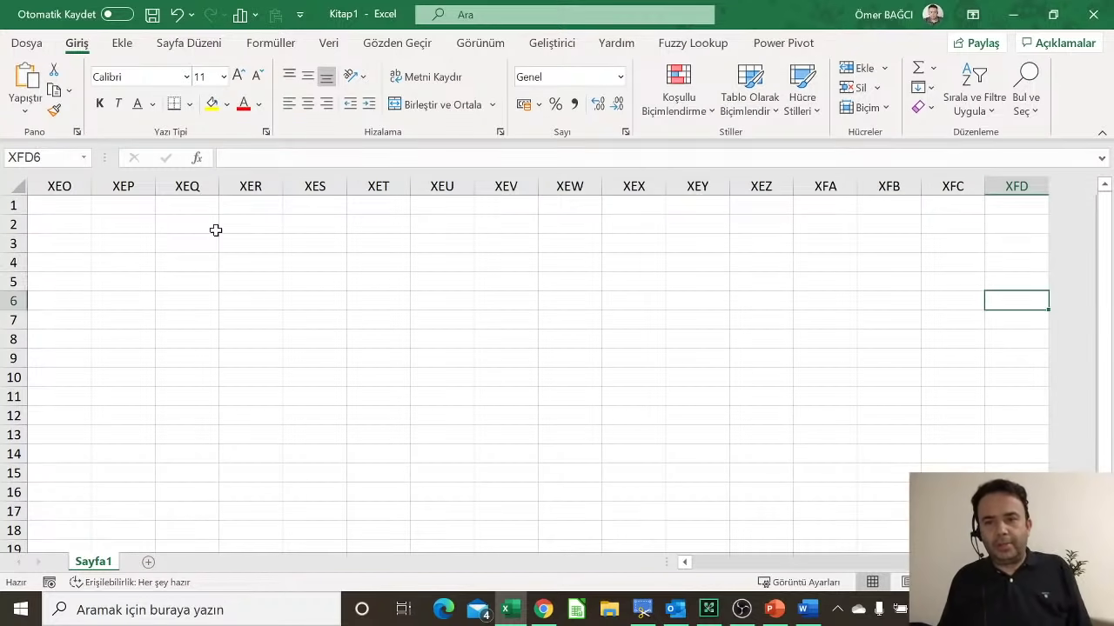
# Step: Move along row 5 back to column A and up to cell A1
pyautogui.press('Up')
pyautogui.press('Left')
pyautogui.press('Left')
pyautogui.press('Left')
pyautogui.press('Left')
pyautogui.press('Left')
pyautogui.press('Left')
pyautogui.press('Left')
pyautogui.press('Left')
pyautogui.press('Left')
pyautogui.press('Left')
pyautogui.press('Left')
pyautogui.press('Left')
pyautogui.press('Left')
pyautogui.press('Left')
pyautogui.press('Left')
pyautogui.press('Left')
pyautogui.press('Left')
pyautogui.press('Left')
pyautogui.press('Left')
pyautogui.press('Left')
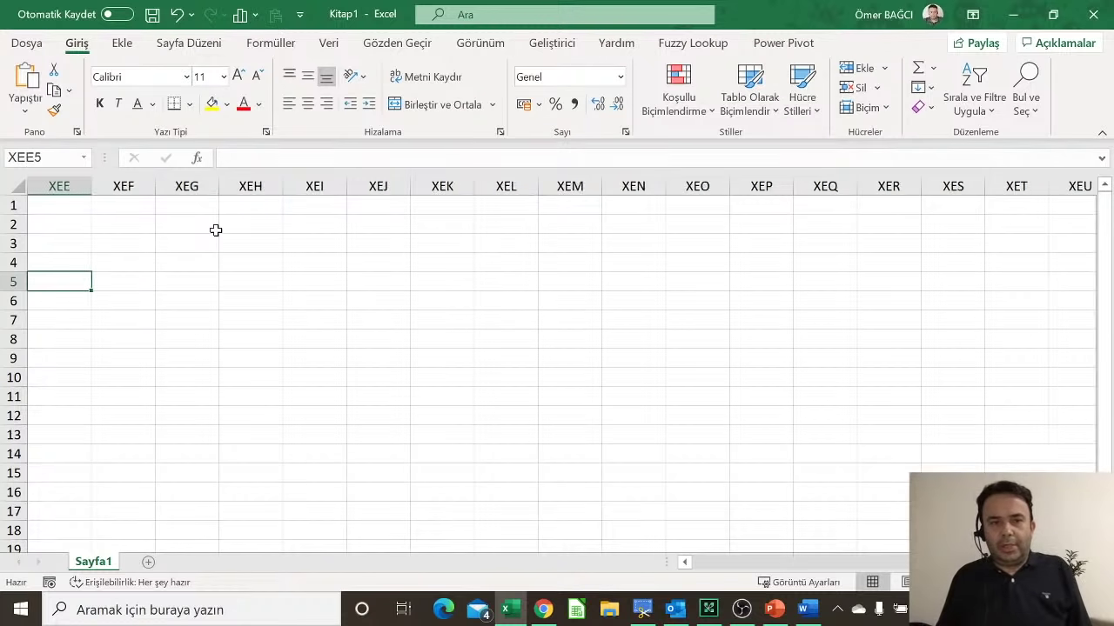
pyautogui.press('Left')
pyautogui.press('Left')
pyautogui.press('Left')
pyautogui.hotkey('ctrl', 'Left')
pyautogui.press('Up')
pyautogui.press('Up')
pyautogui.press('Up')
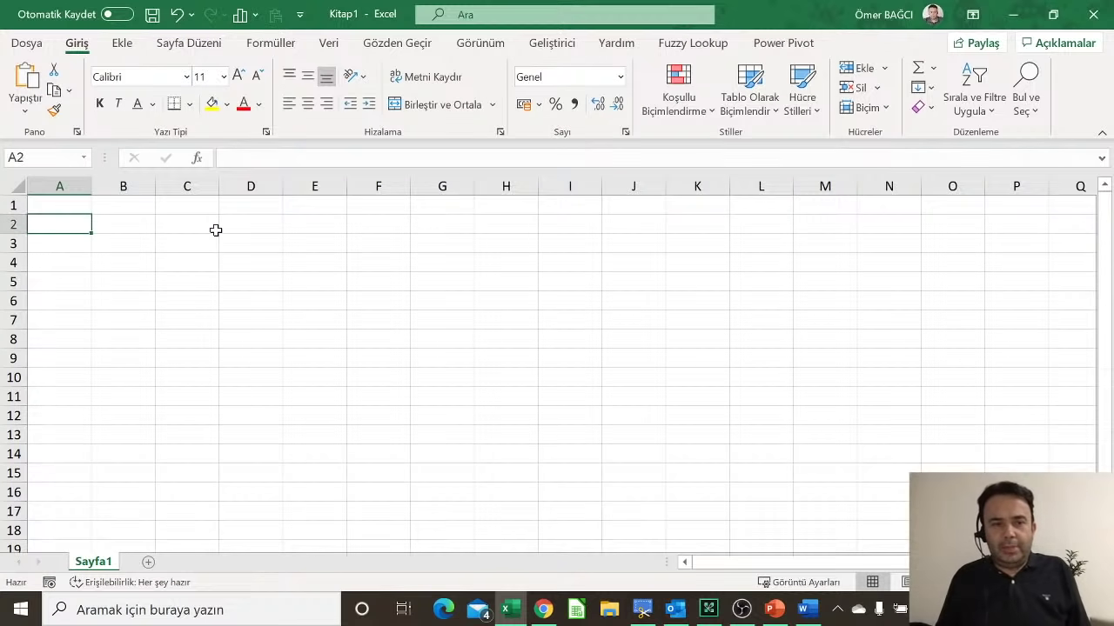
pyautogui.press('Up')
# Step: Step down column A, then jump from A1 to the last row 1048576 and back
pyautogui.press('Down')
pyautogui.press('Down')
pyautogui.press('Down')
pyautogui.press('Down')
pyautogui.press('Down')
pyautogui.press('Down')
pyautogui.press('Down')
pyautogui.press('Down')
pyautogui.press('Down')
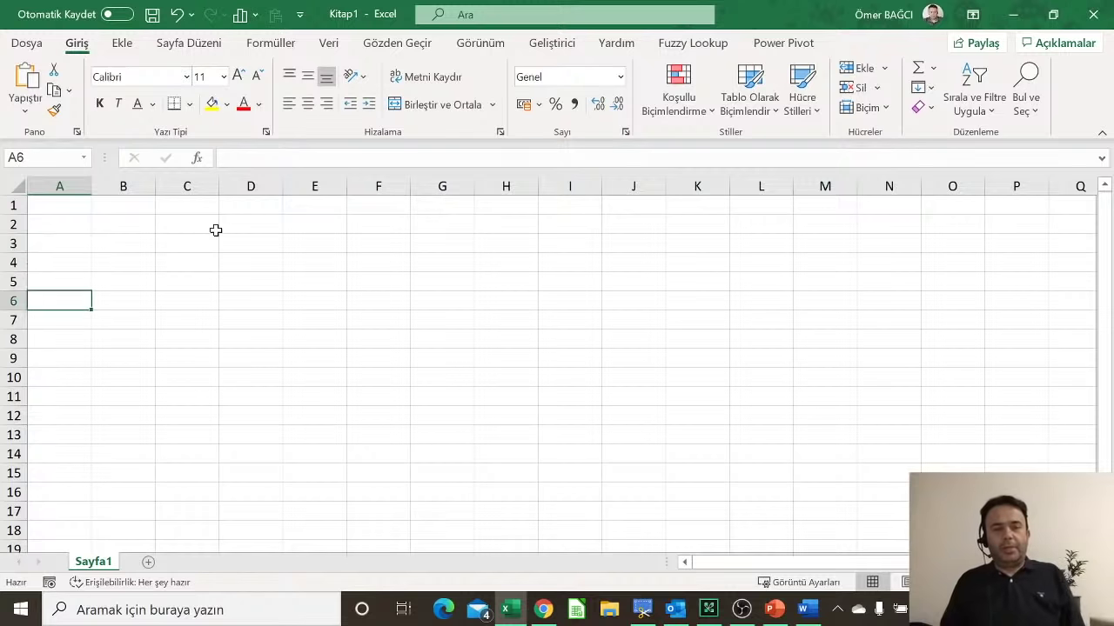
pyautogui.press('Down')
pyautogui.press('Down')
pyautogui.press('Down')
pyautogui.press('Down')
pyautogui.press('Down')
pyautogui.press('Down')
pyautogui.press('Down')
pyautogui.press('Down')
pyautogui.press('Down')
pyautogui.press('Down')
pyautogui.press('Down')
pyautogui.press('Down')
pyautogui.press('Down')
pyautogui.press('Down')
pyautogui.press('Down')
pyautogui.press('Down')
pyautogui.press('Down')
pyautogui.press('Down')
pyautogui.press('Down')
pyautogui.press('Down')
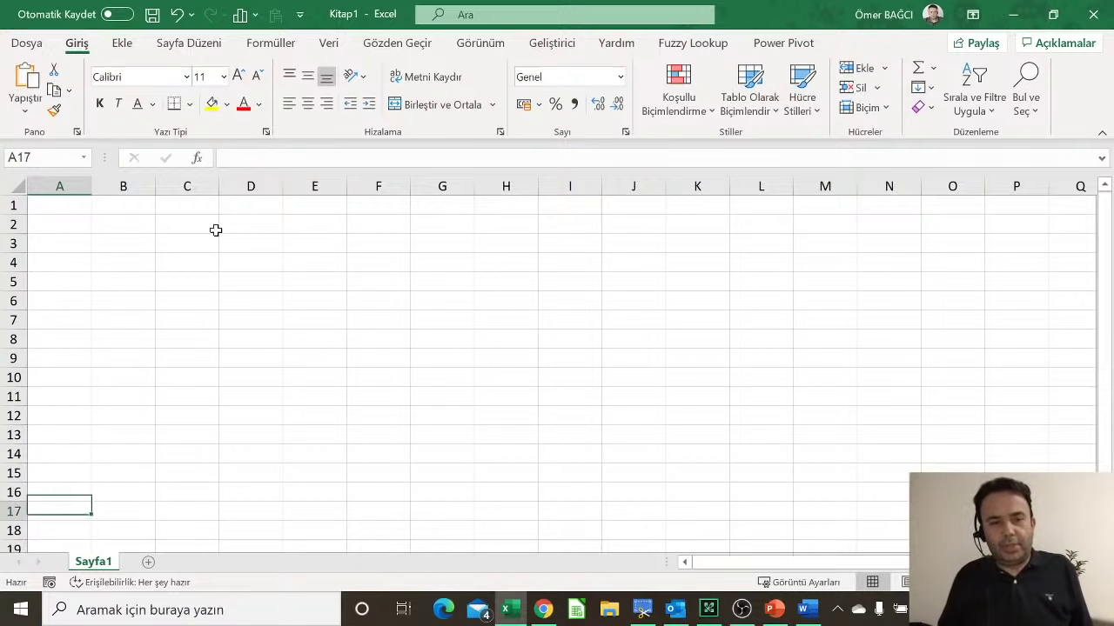
pyautogui.press('Down')
pyautogui.press('Down')
pyautogui.press('Down')
pyautogui.press('Down')
pyautogui.press('Down')
pyautogui.press('Down')
pyautogui.press('Down')
pyautogui.press('Down')
pyautogui.press('Down')
pyautogui.press('Down')
pyautogui.press('Down')
pyautogui.press('Down')
pyautogui.press('Down')
pyautogui.press('Down')
pyautogui.press('Down')
pyautogui.press('Down')
pyautogui.press('Down')
pyautogui.press('Down')
pyautogui.press('Down')
pyautogui.press('Down')
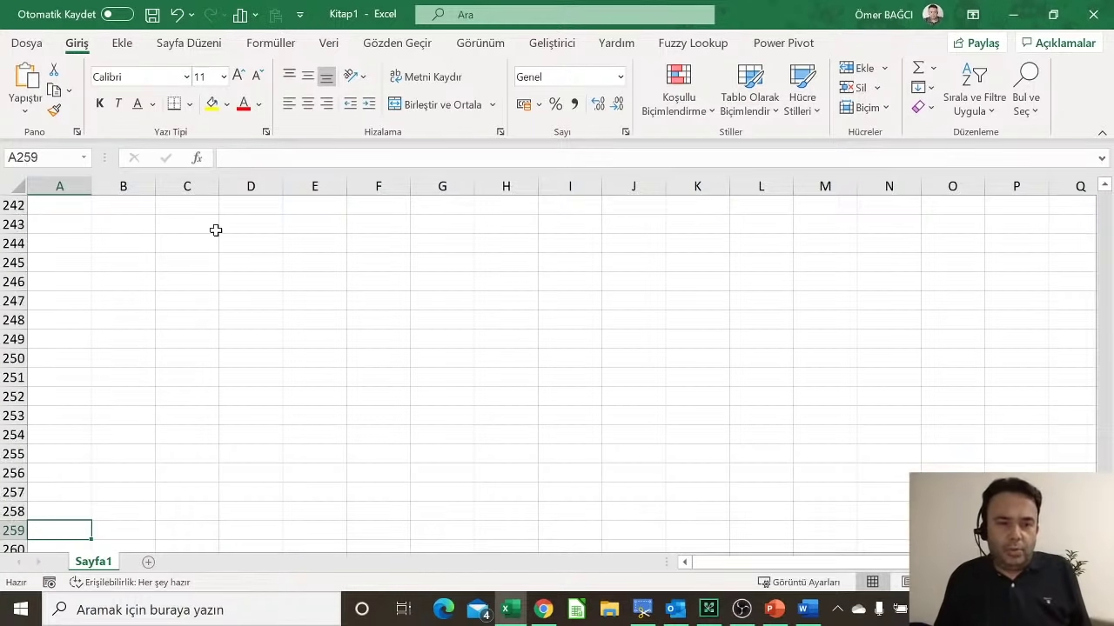
pyautogui.press('Down')
pyautogui.press('Down')
pyautogui.press('Down')
pyautogui.press('Down')
pyautogui.press('Down')
pyautogui.press('Down')
pyautogui.press('Down')
pyautogui.press('Down')
pyautogui.press('Down')
pyautogui.press('Down')
pyautogui.press('Down')
pyautogui.press('Down')
pyautogui.press('Down')
pyautogui.press('Down')
pyautogui.press('Down')
pyautogui.press('Down')
pyautogui.press('Down')
pyautogui.press('Down')
pyautogui.press('Down')
pyautogui.press('Down')
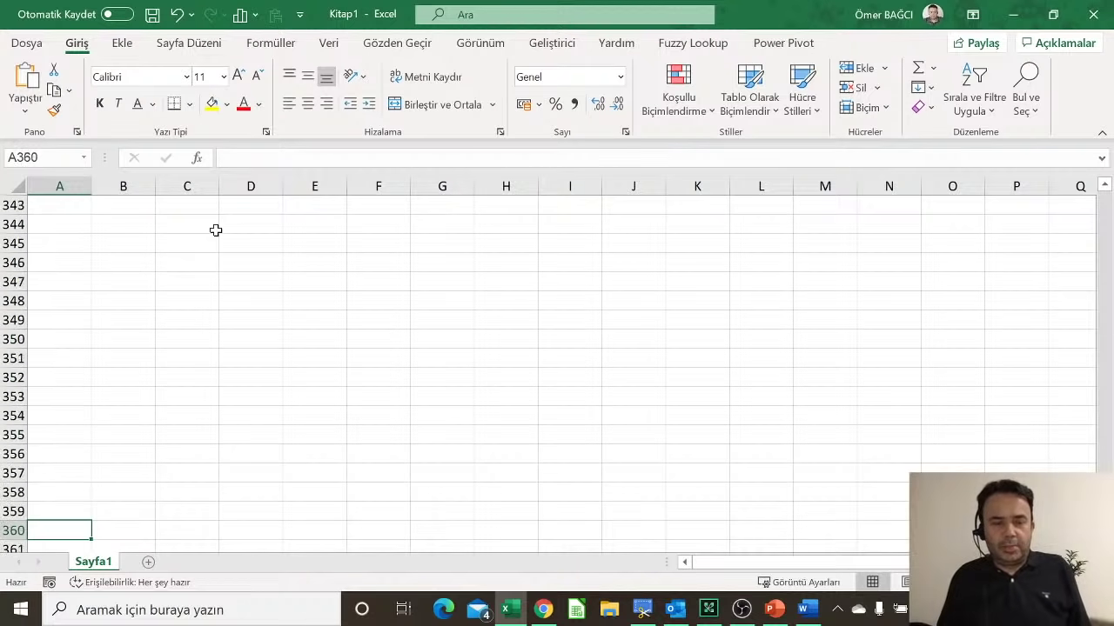
pyautogui.press('Down')
pyautogui.press('Down')
pyautogui.press('Down')
pyautogui.press('Down')
pyautogui.press('Down')
pyautogui.press('Down')
pyautogui.press('Down')
pyautogui.press('Down')
pyautogui.press('Down')
pyautogui.press('Down')
pyautogui.press('Down')
pyautogui.press('Down')
pyautogui.press('Down')
pyautogui.press('Down')
pyautogui.press('Down')
pyautogui.press('Down')
pyautogui.press('Down')
pyautogui.press('Down')
pyautogui.press('Down')
pyautogui.press('Down')
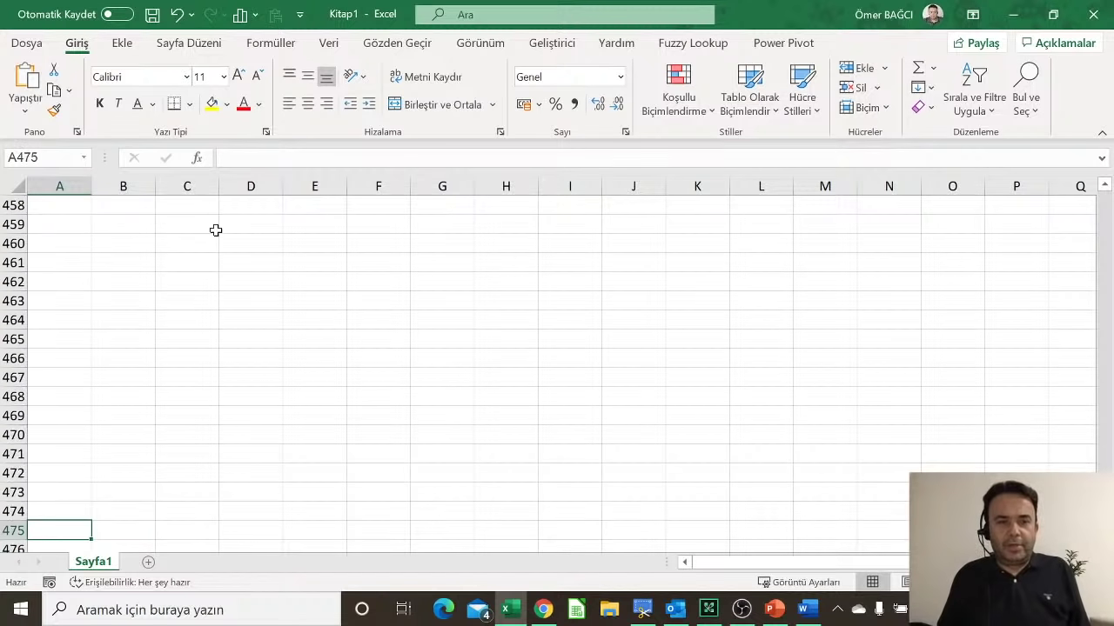
pyautogui.press('Down')
pyautogui.press('Down')
pyautogui.press('Down')
pyautogui.press('Down')
pyautogui.press('Down')
pyautogui.press('Down')
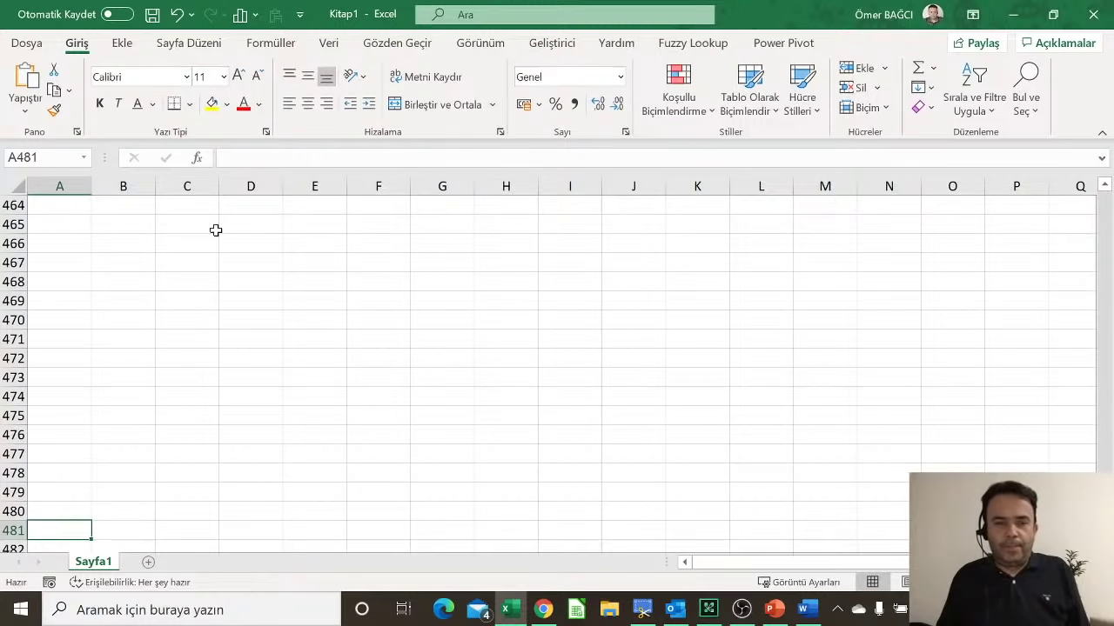
pyautogui.hotkey('ctrl', 'Home')
pyautogui.hotkey('ctrl', 'Down')
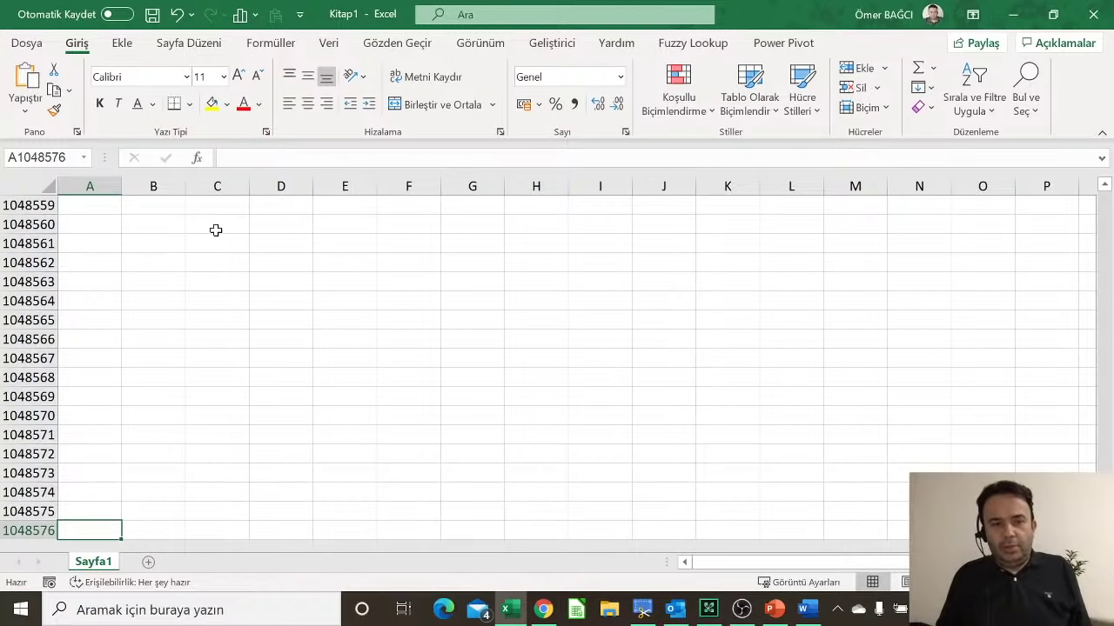
pyautogui.hotkey('ctrl', 'Home')
pyautogui.hotkey('ctrl', 'Right')
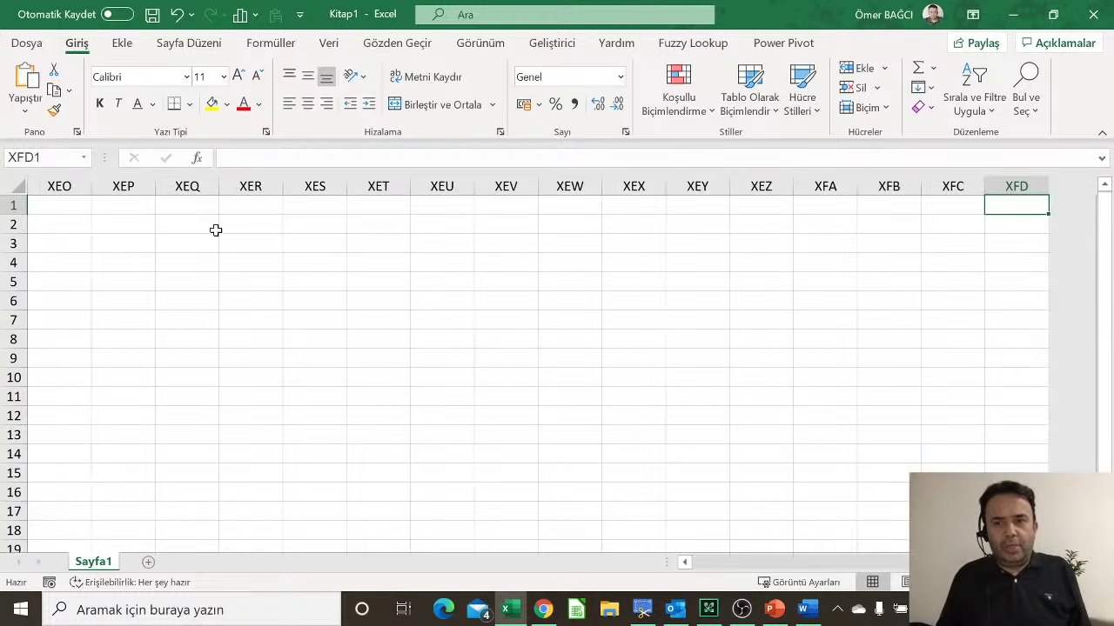
pyautogui.hotkey('ctrl', 'Home')
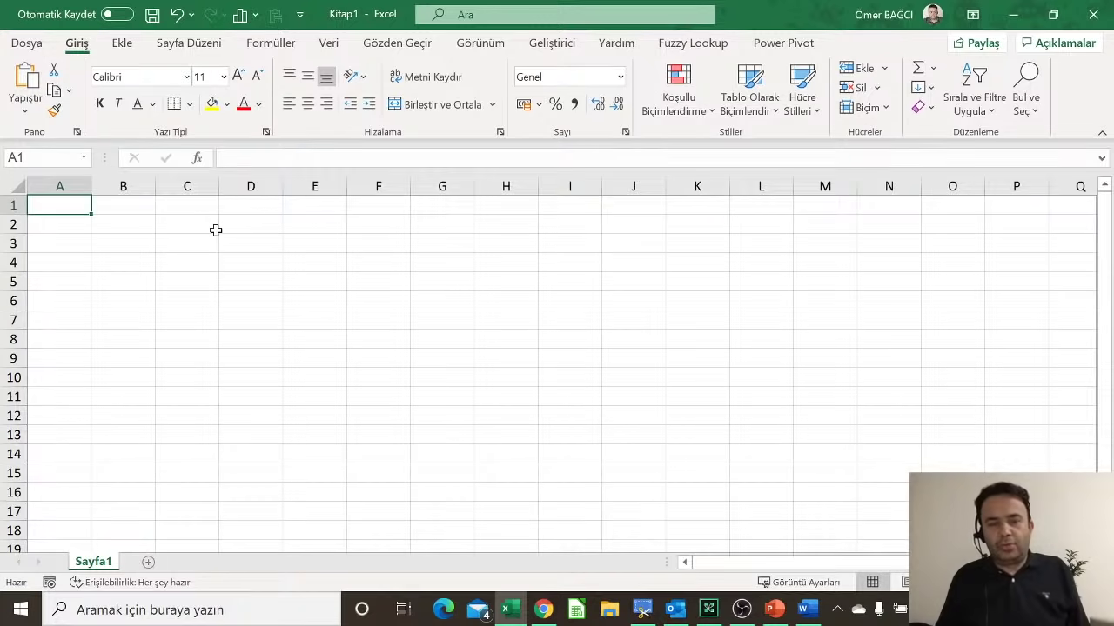
pyautogui.press('Down')
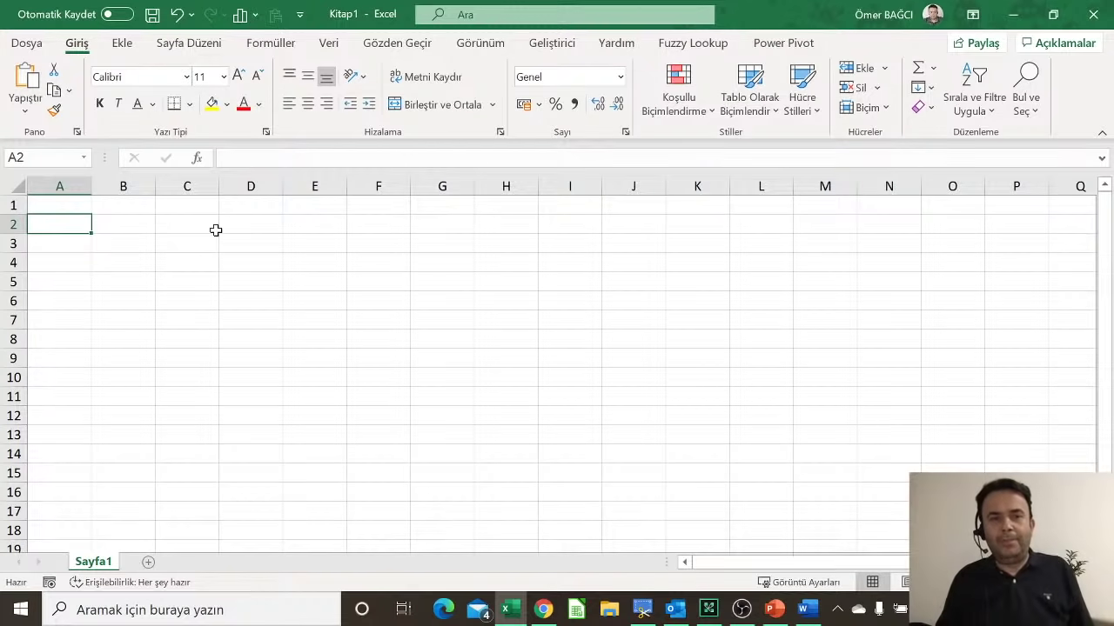
pyautogui.press('Right')
pyautogui.press('Right')
pyautogui.press('Right')
pyautogui.press('Right')
pyautogui.press('Right')
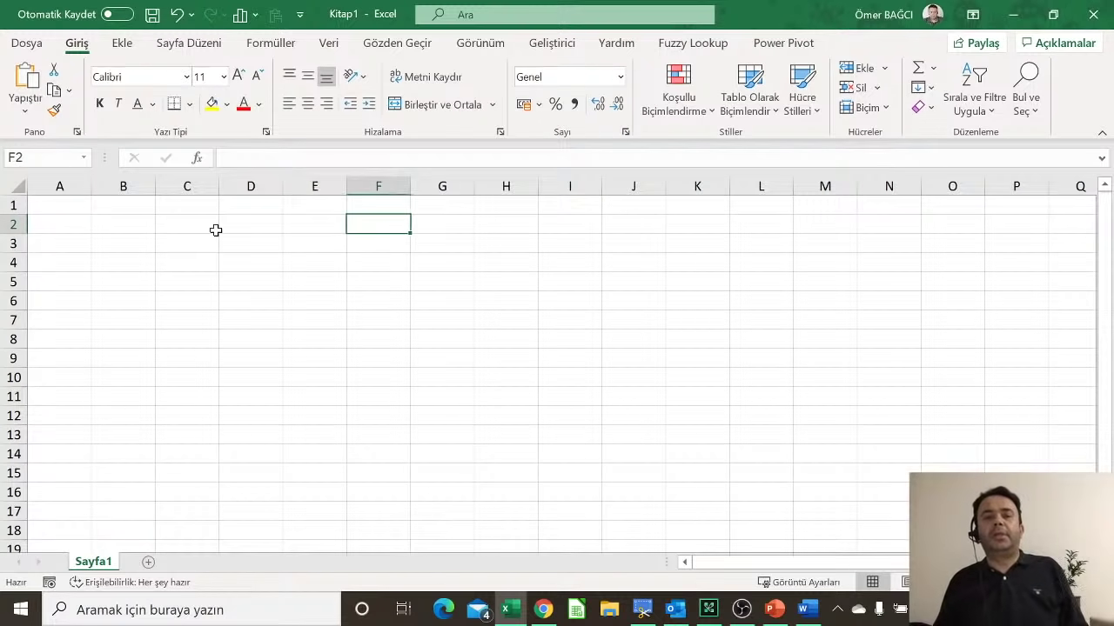
pyautogui.press('Down')
pyautogui.press('Left')
pyautogui.press('Up')
pyautogui.press('Right')
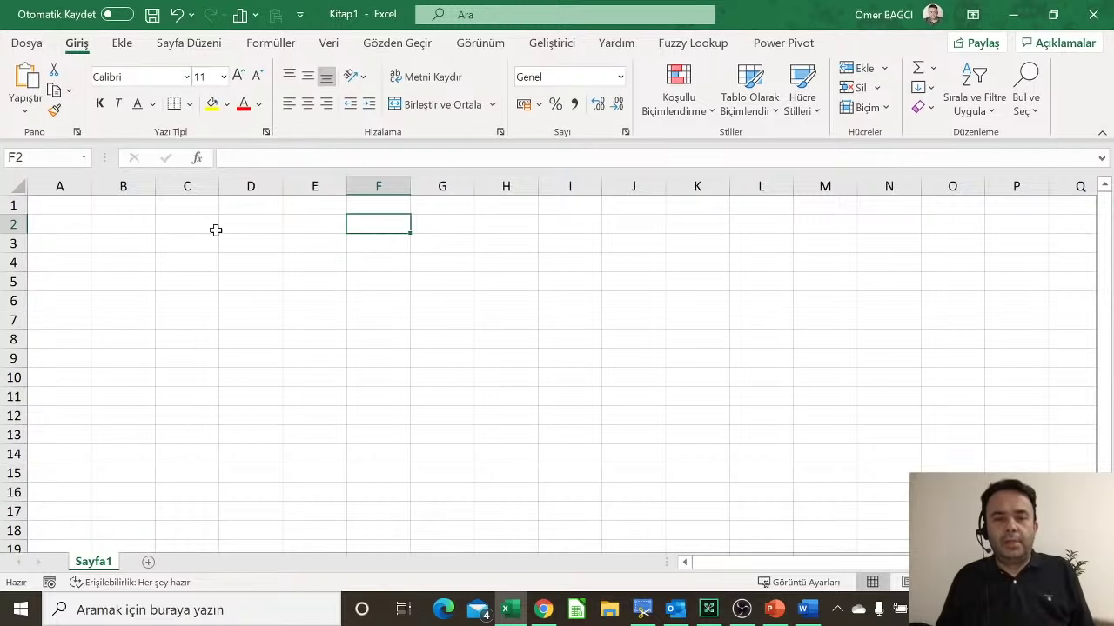
pyautogui.press('Down')
pyautogui.press('Down')
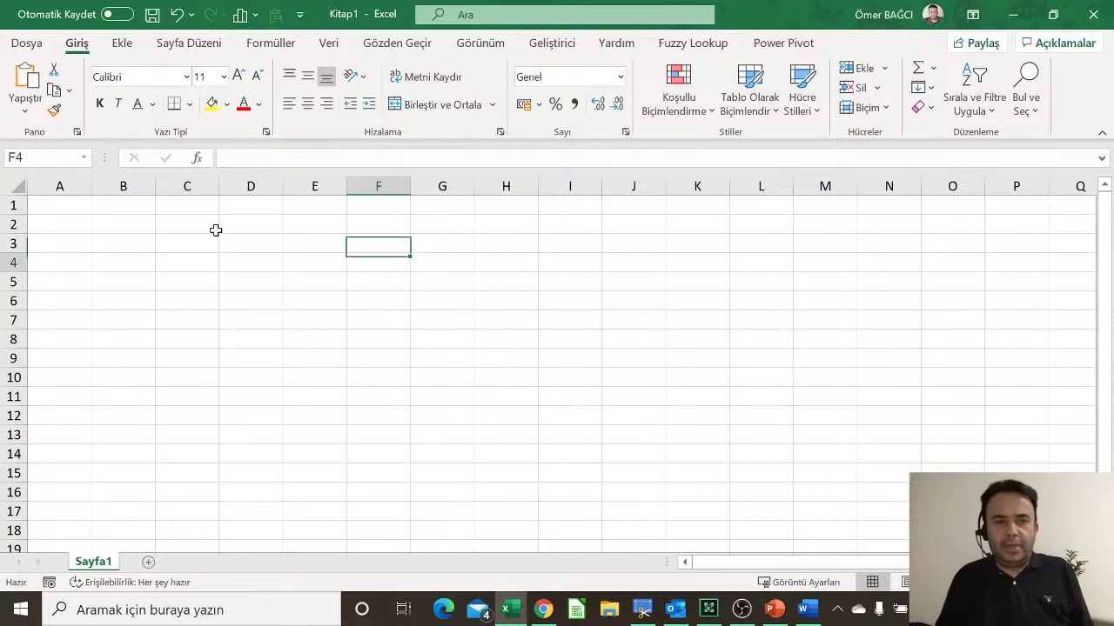
pyautogui.press('Left')
pyautogui.press('Left')
pyautogui.press('Left')
pyautogui.press('Left')
pyautogui.press('Left')
pyautogui.press('Right')
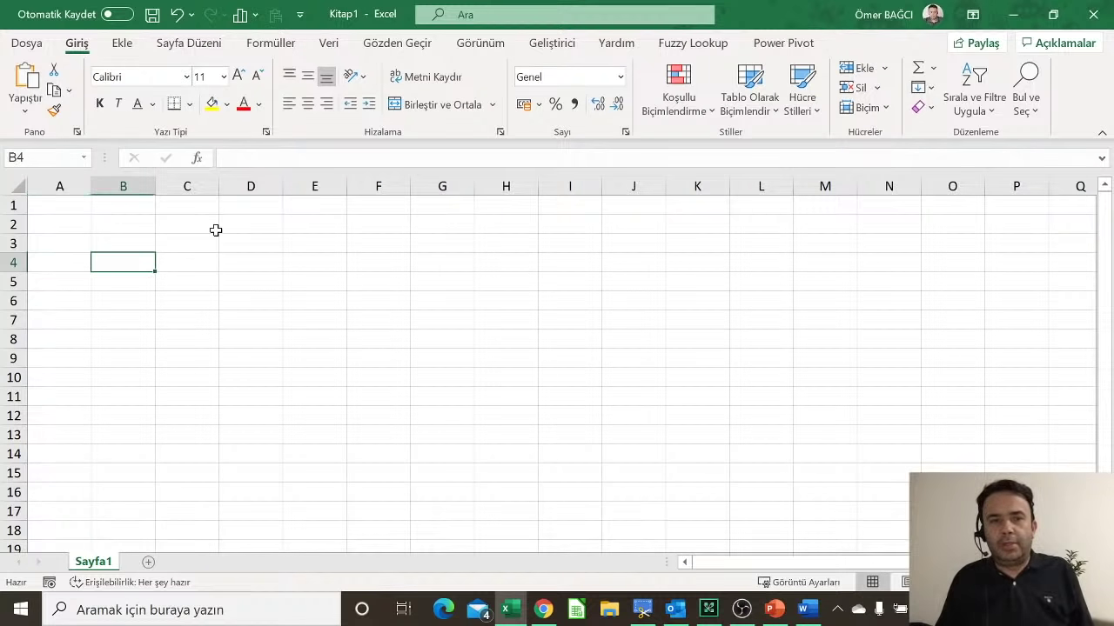
pyautogui.press('Right')
pyautogui.press('Up')
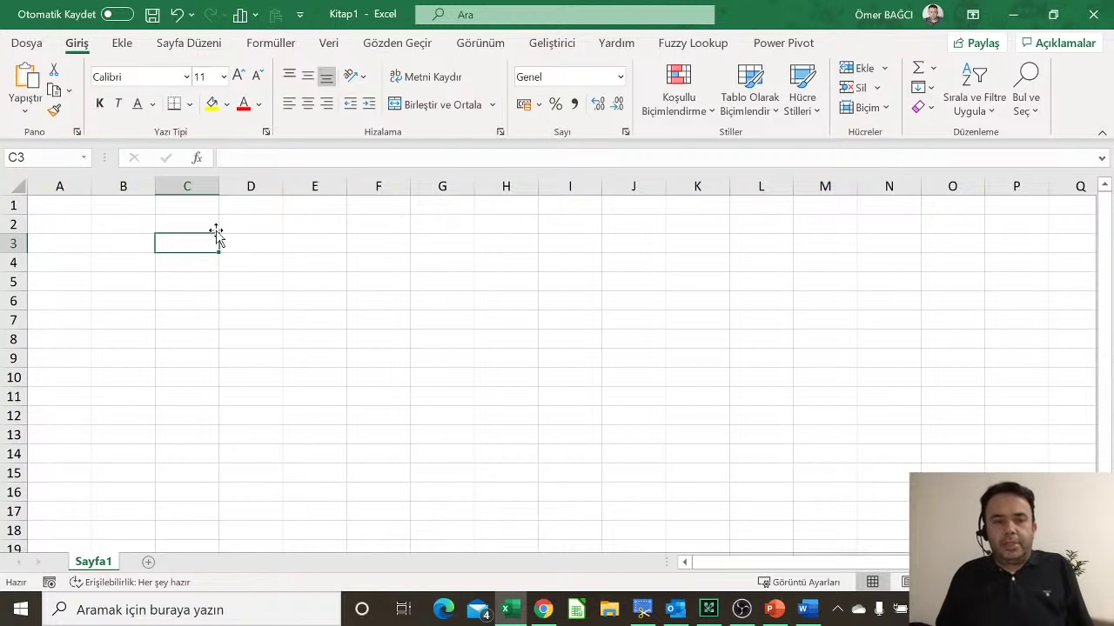
pyautogui.press('Left')
pyautogui.press('Left')
pyautogui.hotkey('ctrl', 'Down')
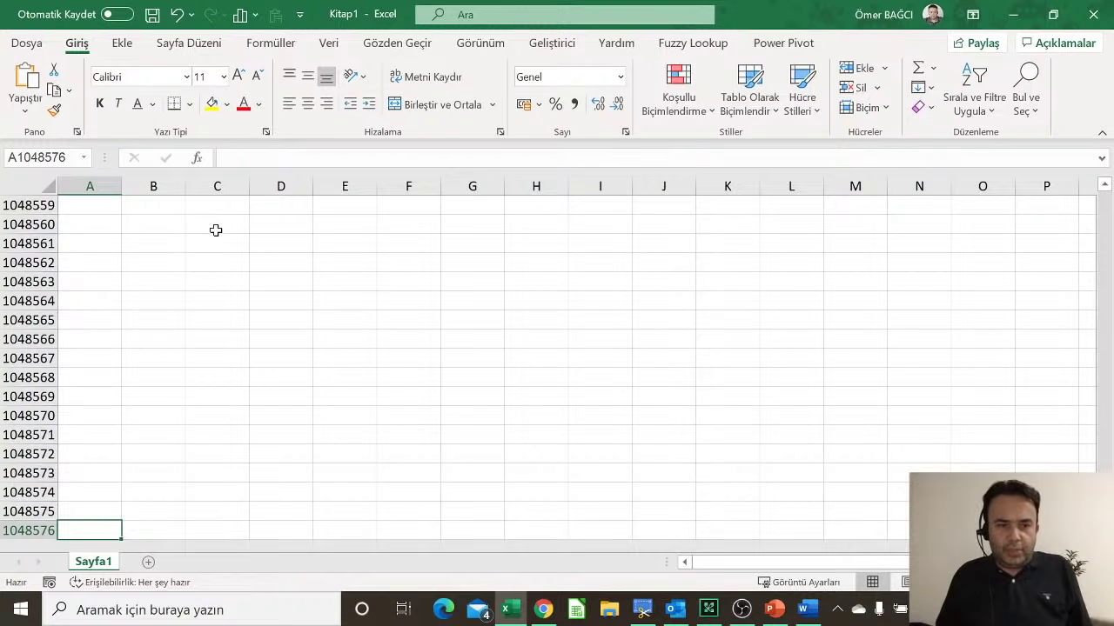
pyautogui.hotkey('ctrl', 'Up')
pyautogui.press('Right')
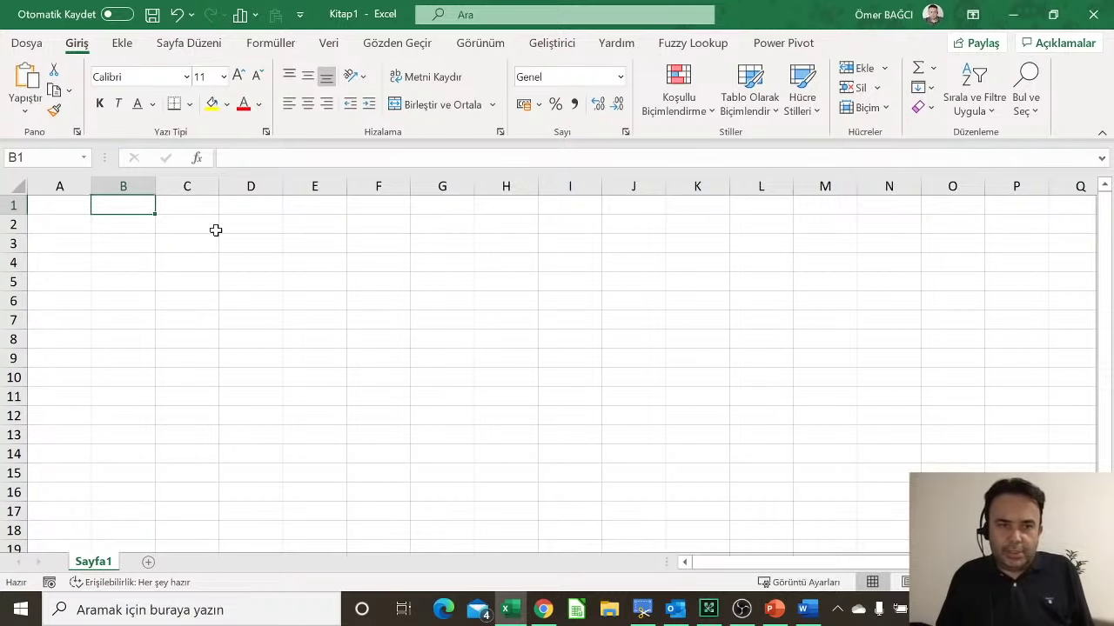
pyautogui.press('Down')
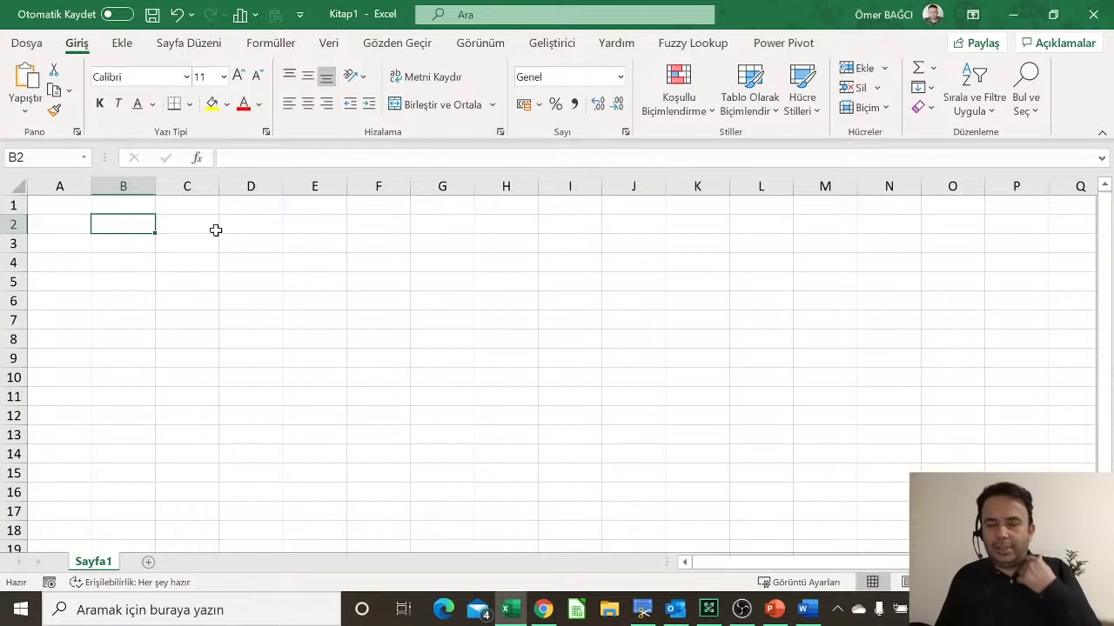
pyautogui.press('Left')
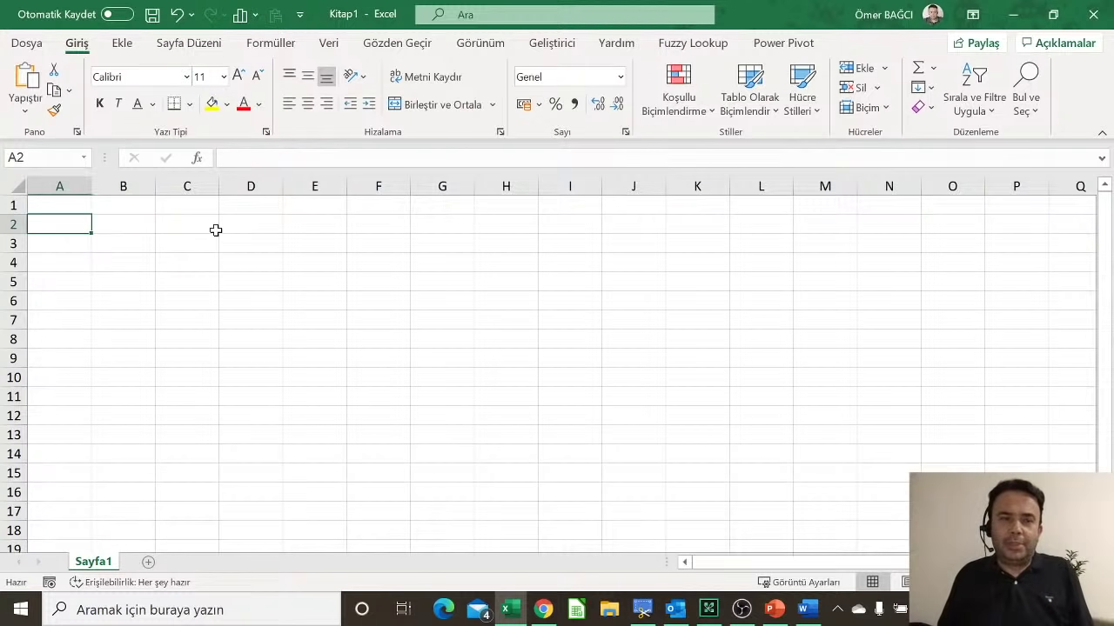
pyautogui.press('Right')
pyautogui.press('Right')
pyautogui.press('Right')
pyautogui.press('Right')
pyautogui.press('Right')
pyautogui.press('Left')
pyautogui.press('Left')
pyautogui.press('Left')
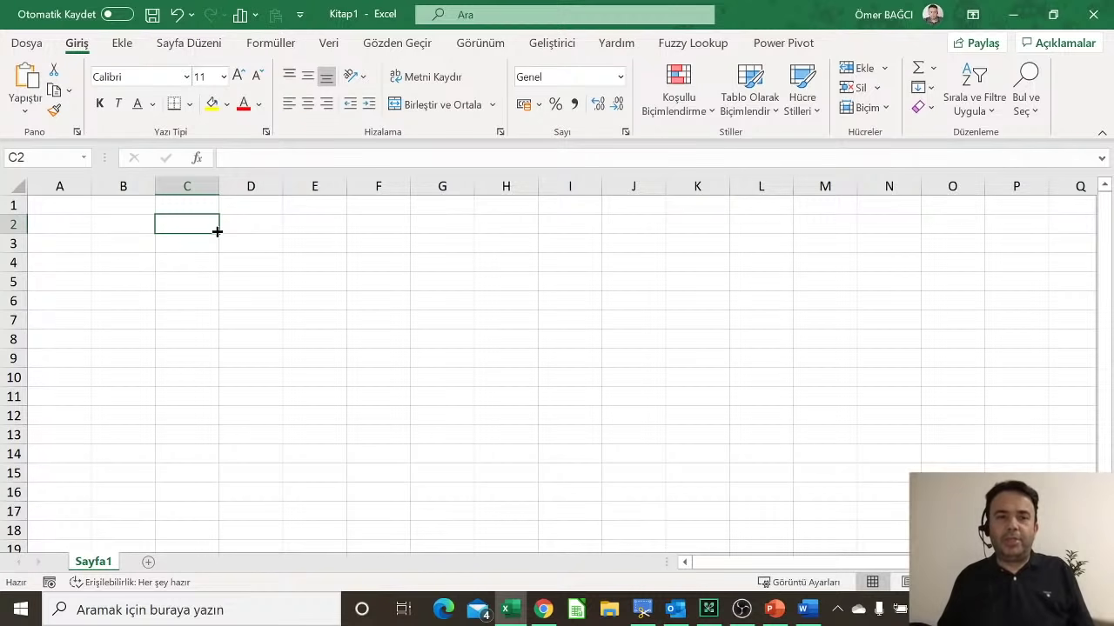
pyautogui.press('Left')
pyautogui.press('Left')
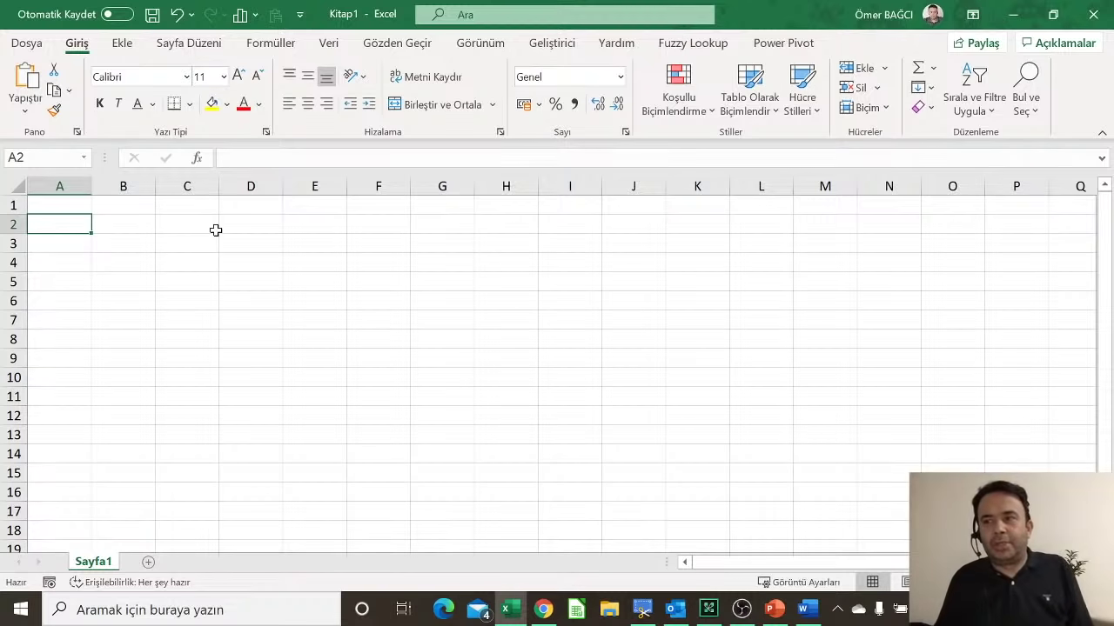
pyautogui.press('Down')
pyautogui.press('Down')
pyautogui.press('Down')
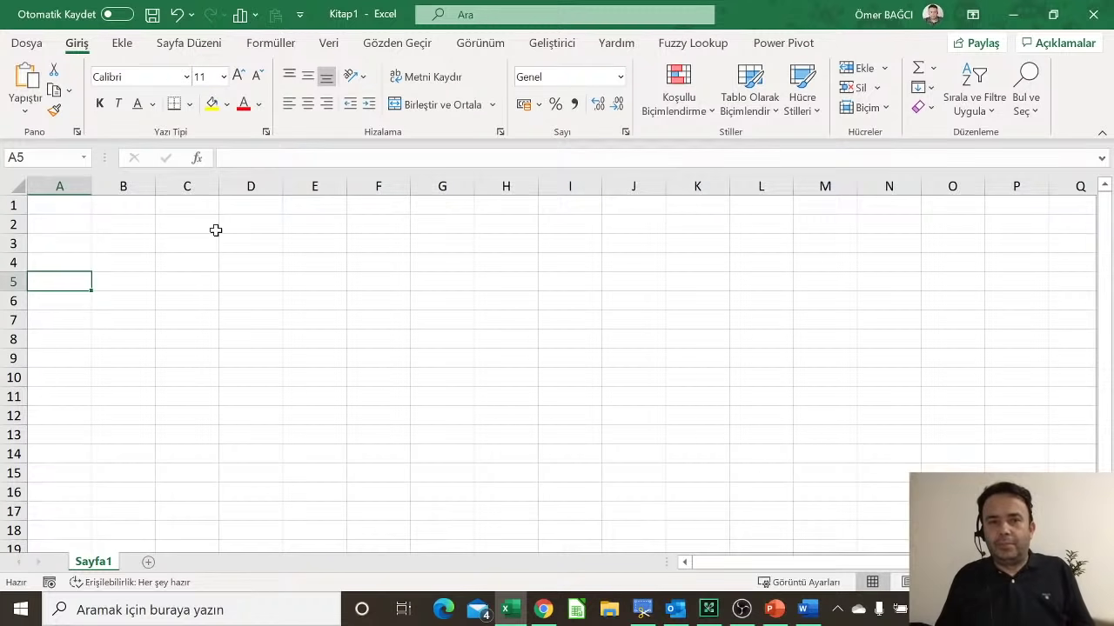
pyautogui.press('Down')
pyautogui.press('Down')
pyautogui.press('Down')
pyautogui.press('Up')
pyautogui.press('Up')
pyautogui.press('Up')
pyautogui.press('Up')
pyautogui.press('Up')
pyautogui.press('Up')
pyautogui.press('Up')
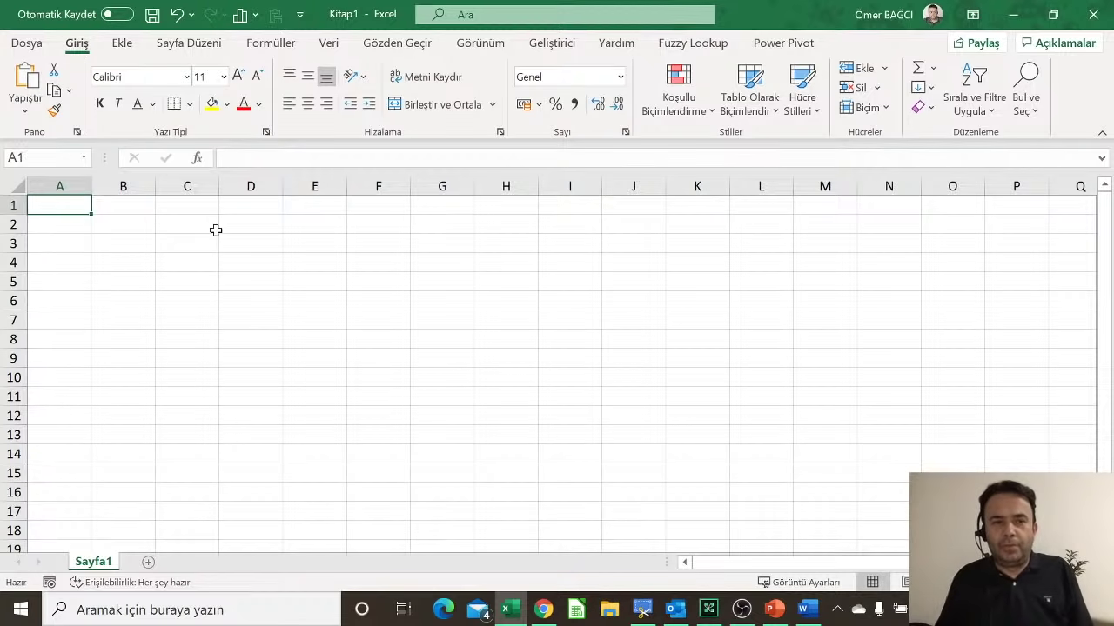
pyautogui.press('Right')
pyautogui.press('Left')
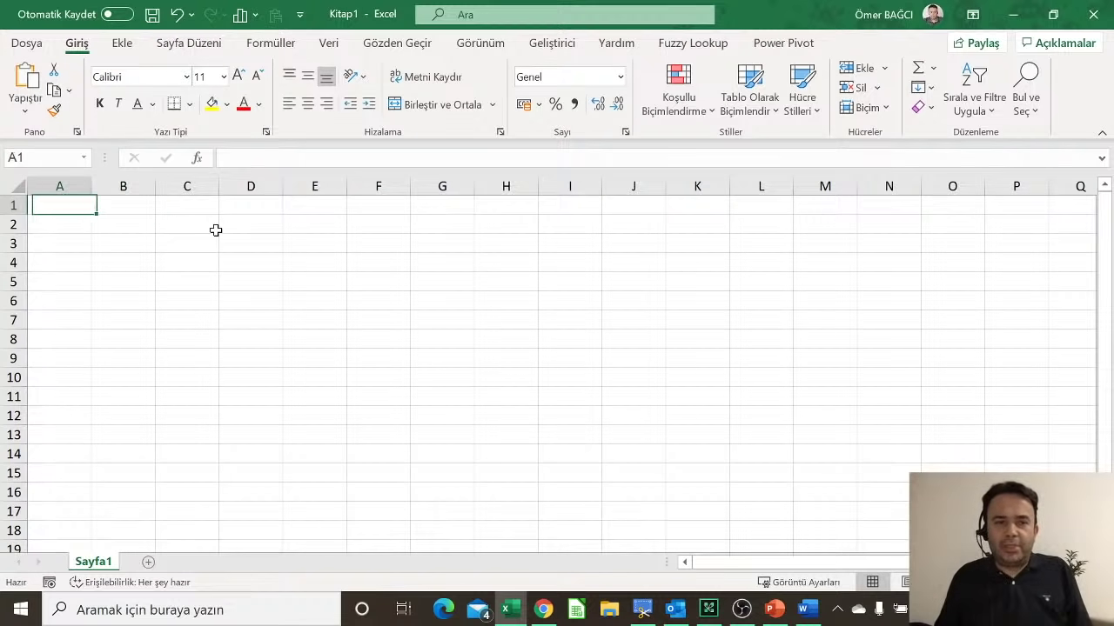
pyautogui.press('Down')
pyautogui.press('Down')
pyautogui.press('Down')
pyautogui.press('Down')
pyautogui.press('Down')
pyautogui.press('Down')
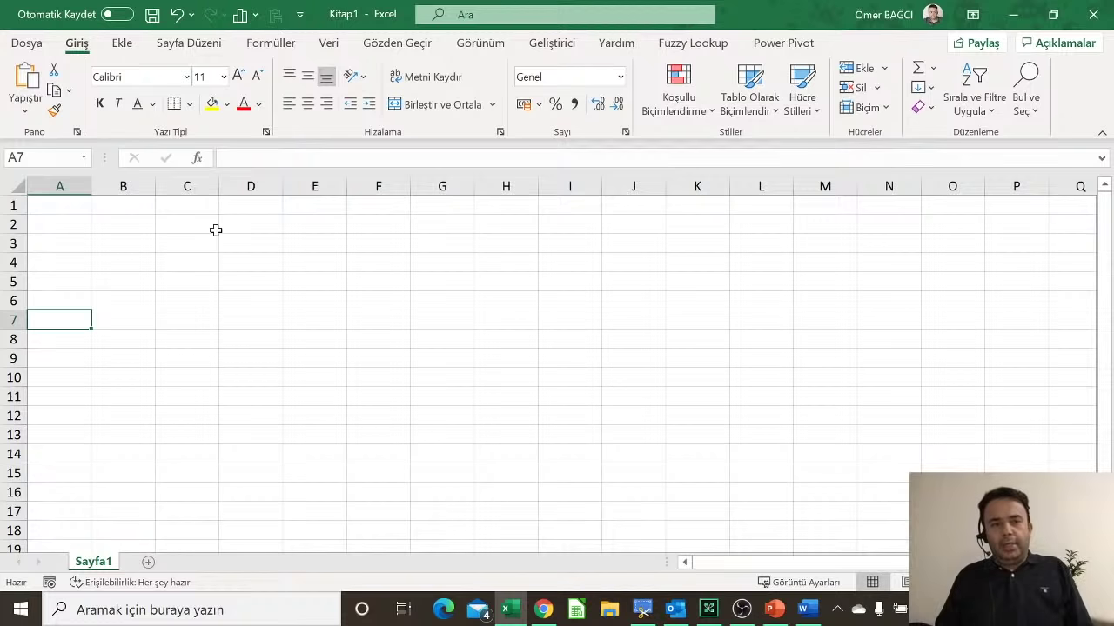
pyautogui.press('Right')
pyautogui.press('Up')
pyautogui.press('Up')
pyautogui.press('Up')
pyautogui.press('Up')
pyautogui.press('Left')
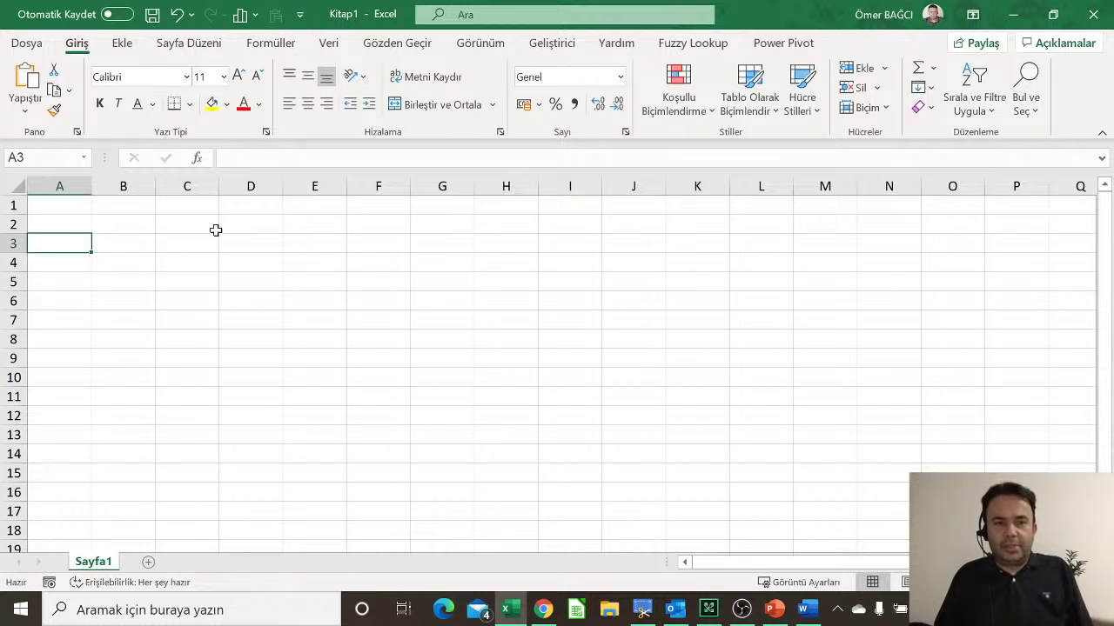
pyautogui.press('Right')
pyautogui.press('Up')
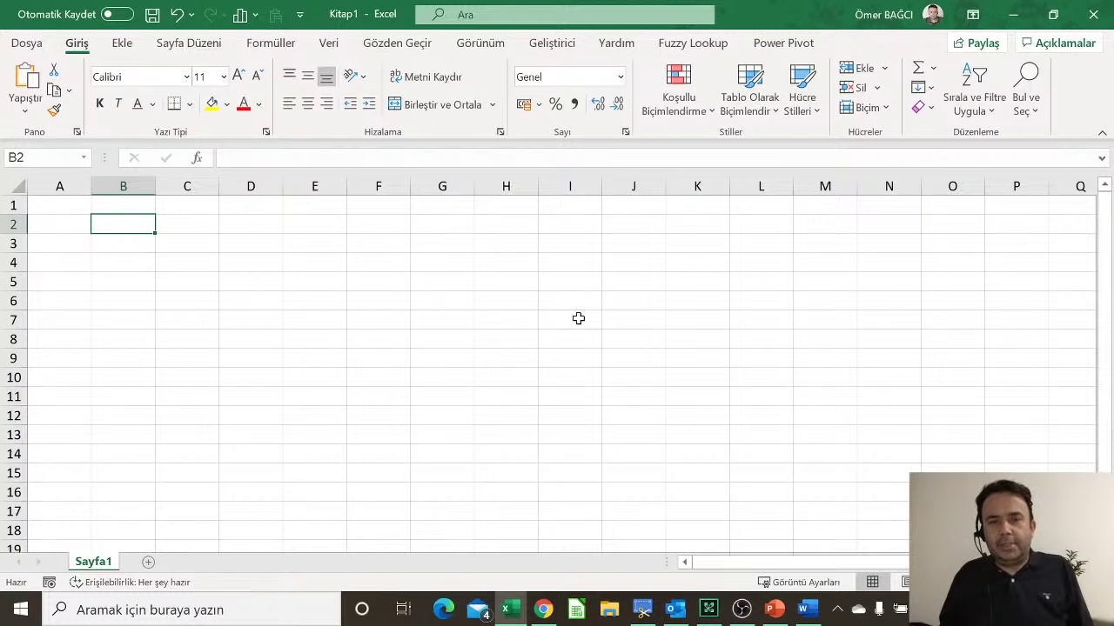
pyautogui.click(804, 611)
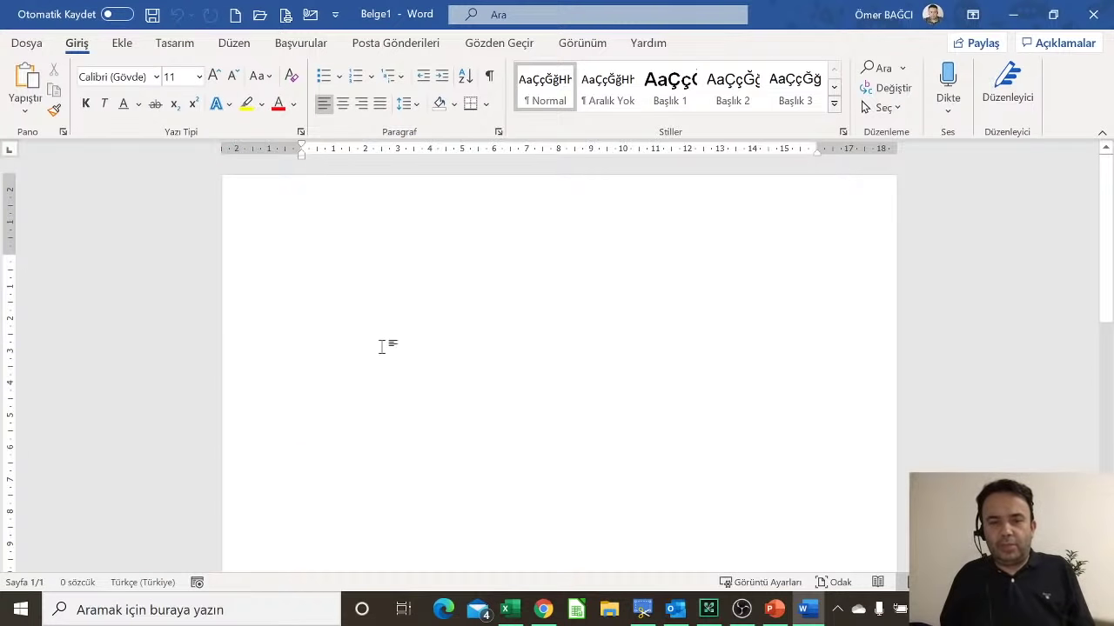
pyautogui.click(514, 612)
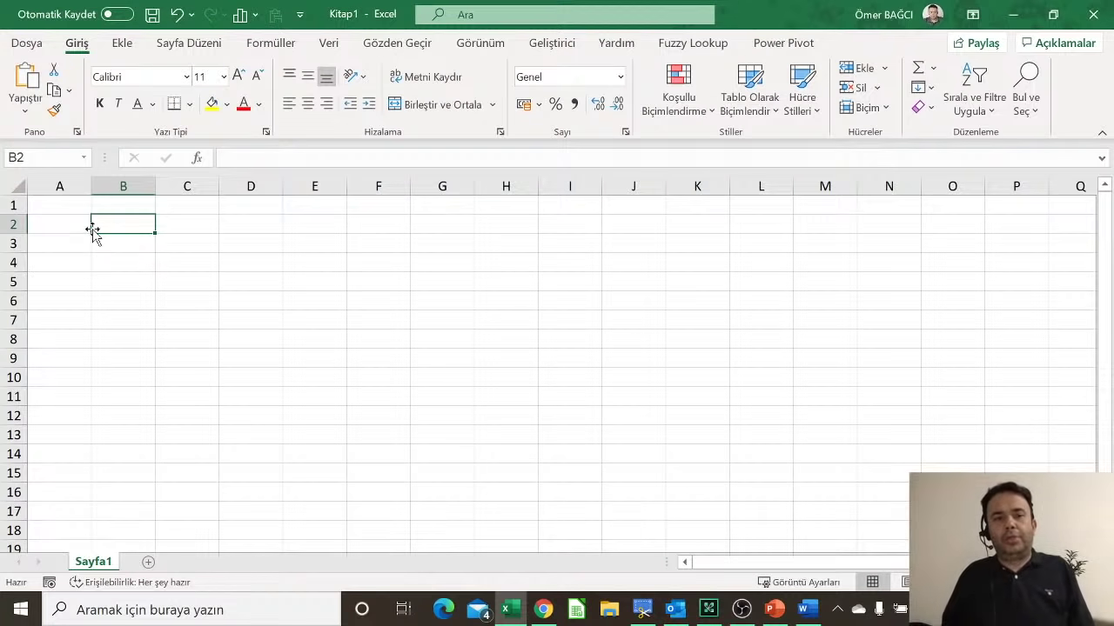
pyautogui.click(168, 228)
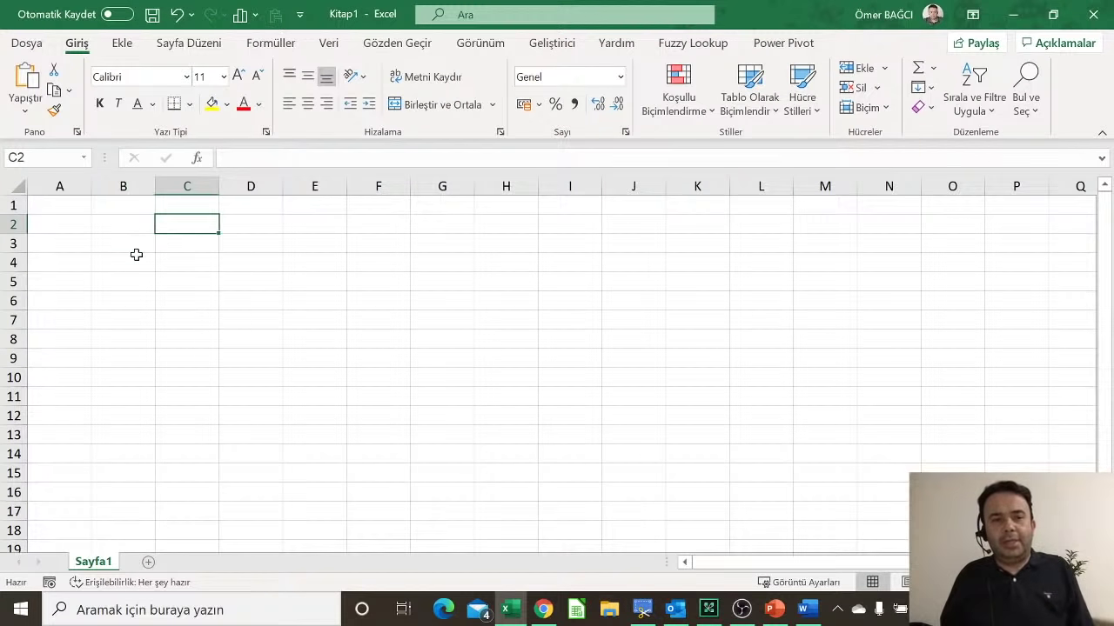
pyautogui.click(136, 255)
pyautogui.click(125, 281)
pyautogui.click(238, 265)
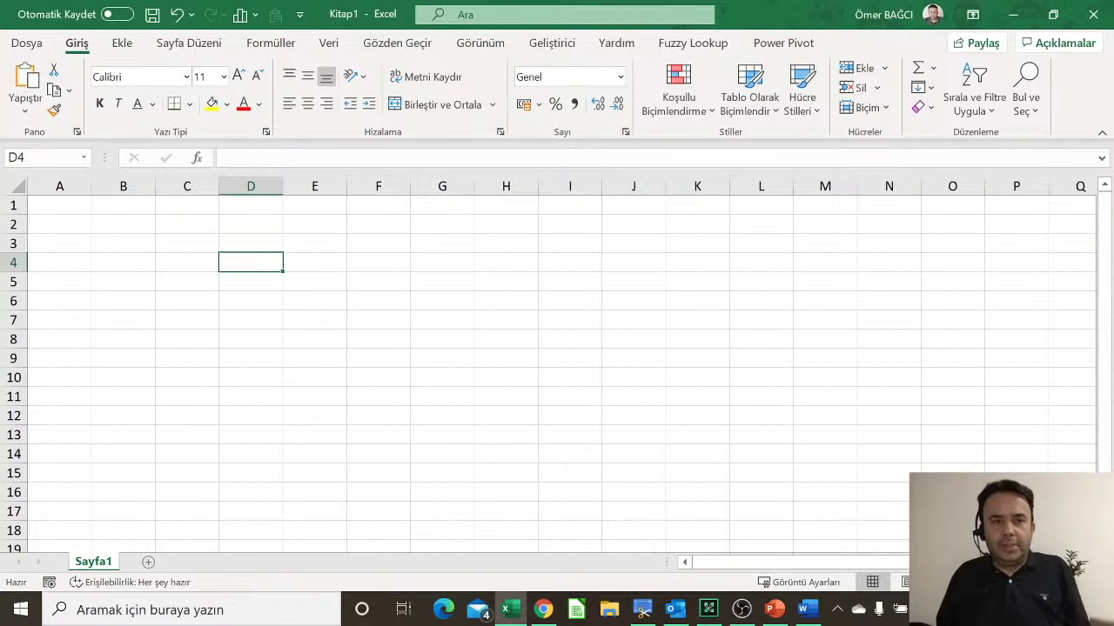
pyautogui.click(26, 158)
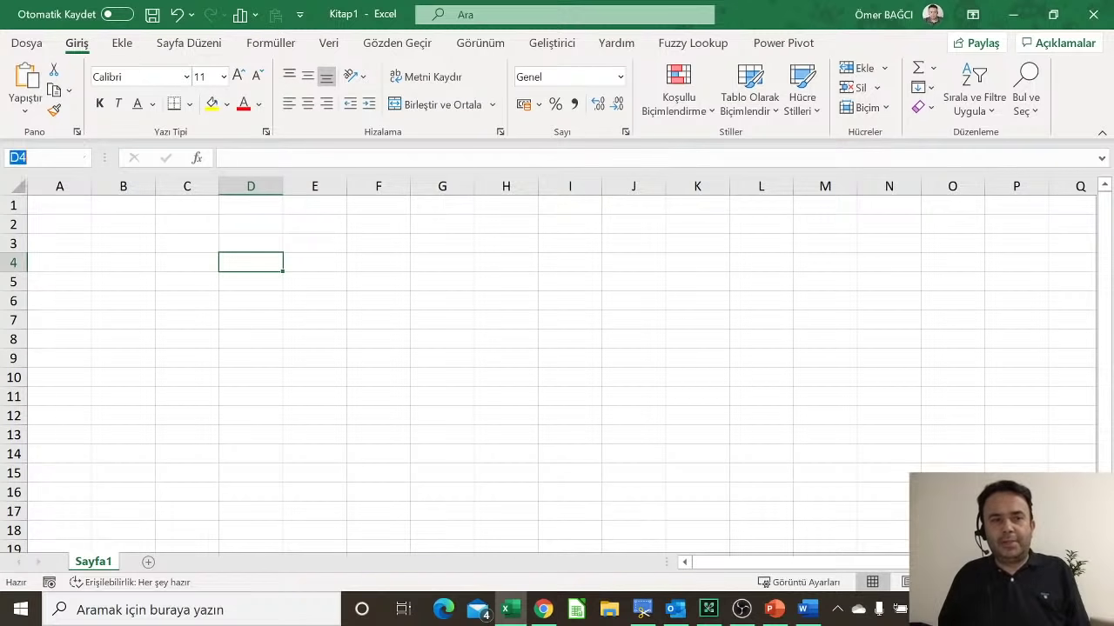
pyautogui.click(20, 158)
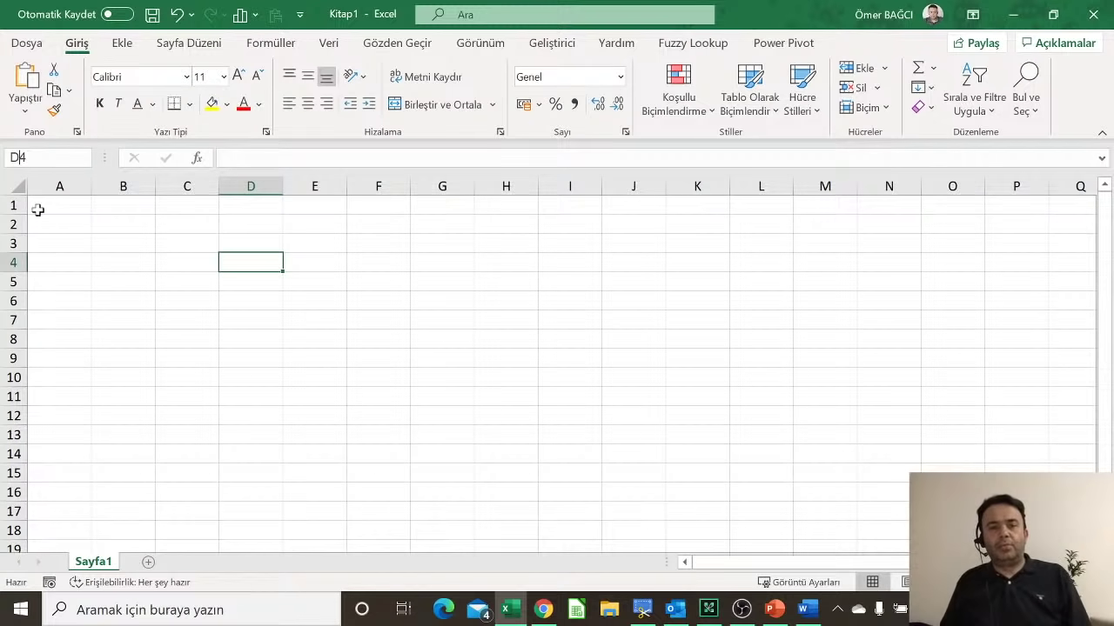
pyautogui.click(640, 241)
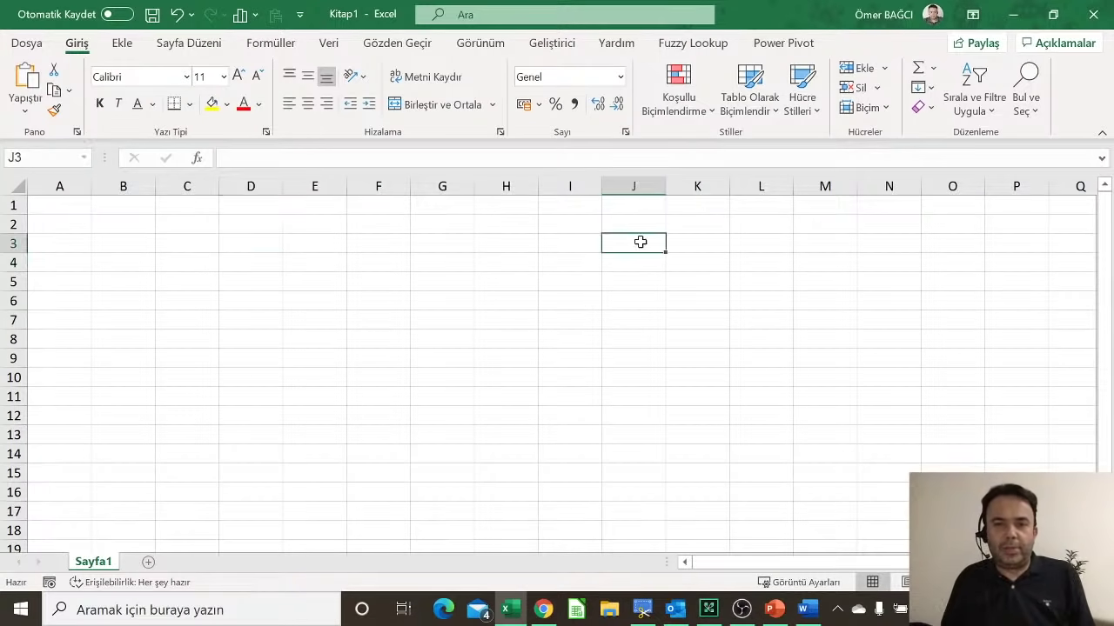
pyautogui.click(490, 357)
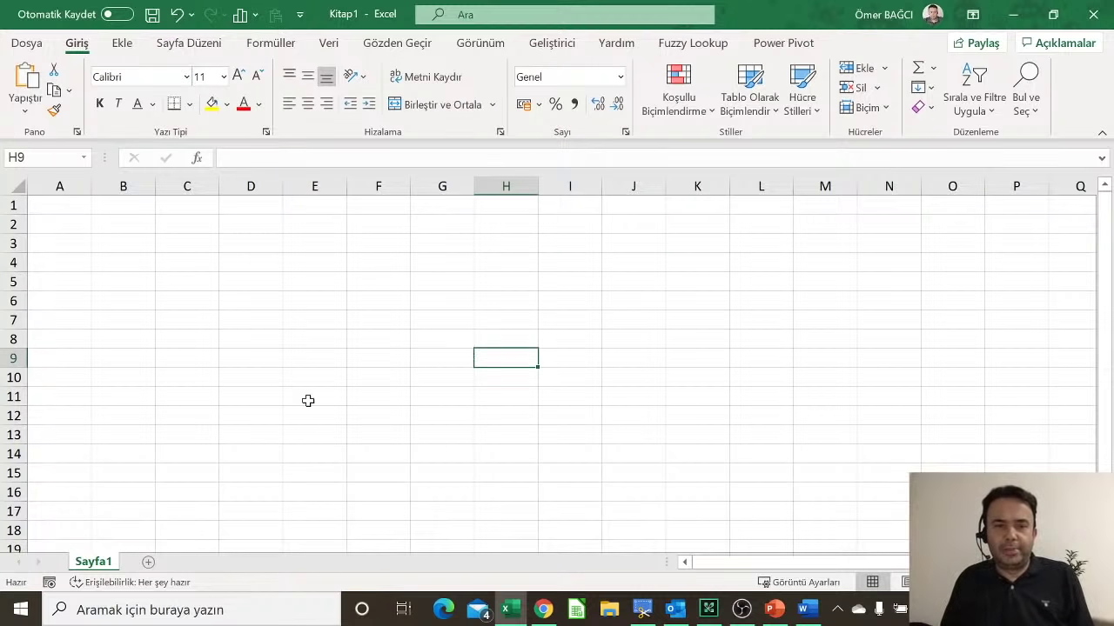
pyautogui.click(278, 433)
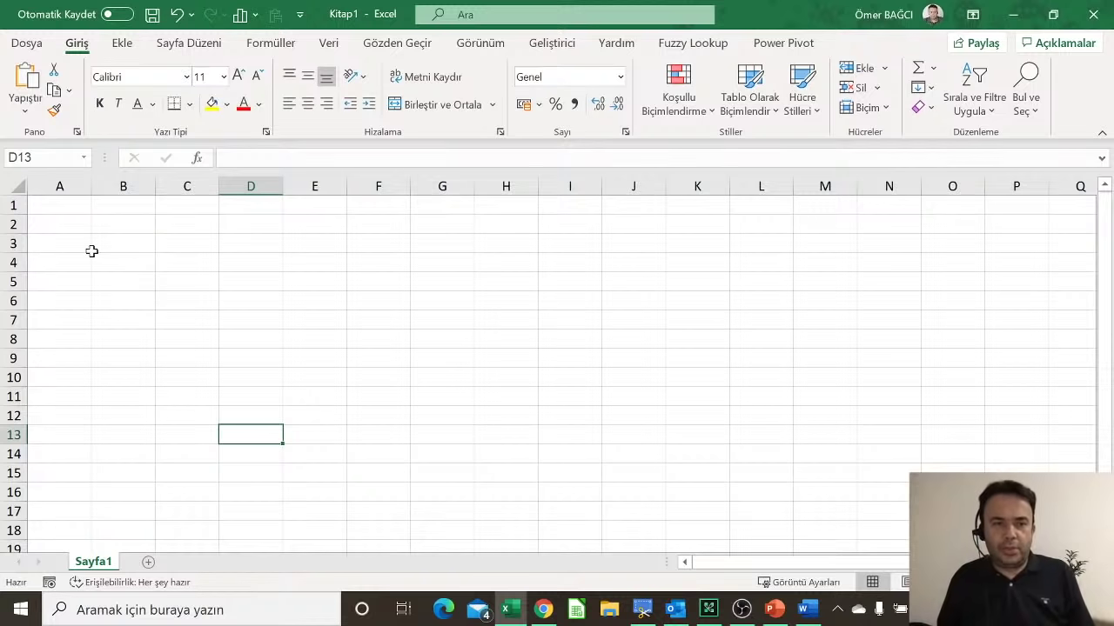
pyautogui.click(61, 201)
pyautogui.click(61, 219)
pyautogui.click(54, 241)
pyautogui.click(52, 258)
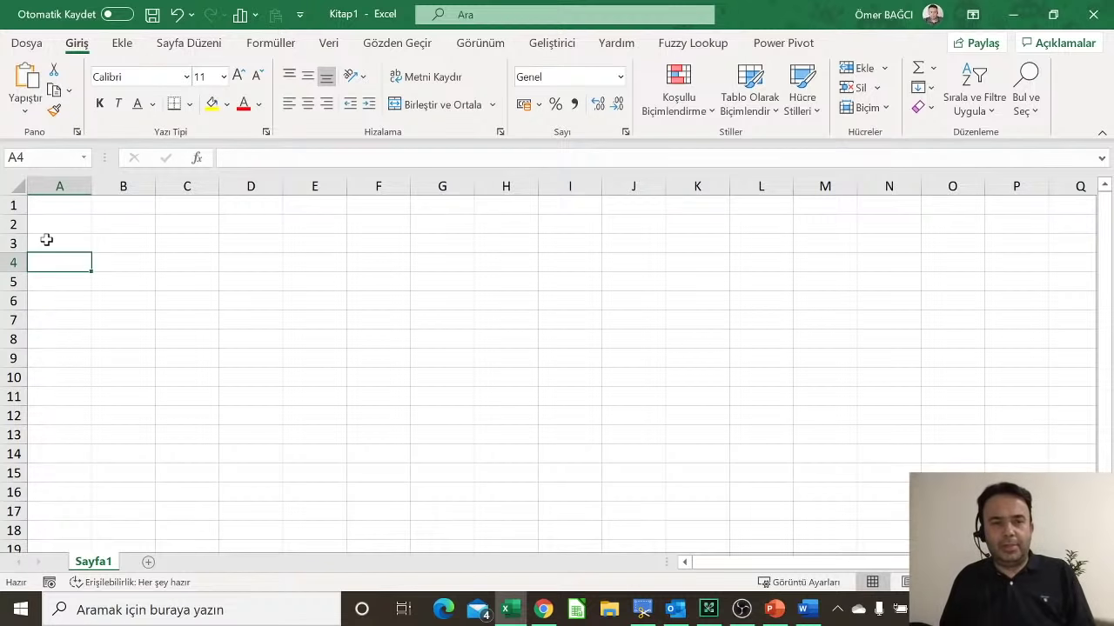
pyautogui.click(47, 240)
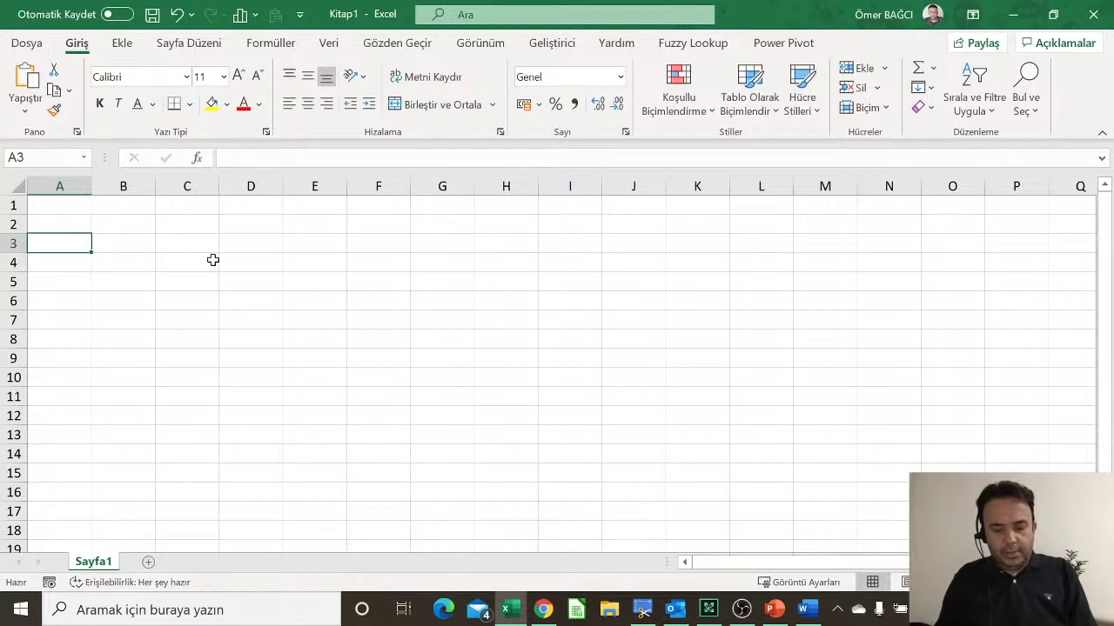
# Step: Enter the title 'Personel Listesi' in A3 and the first staff first name in A4
pyautogui.write('Pers')
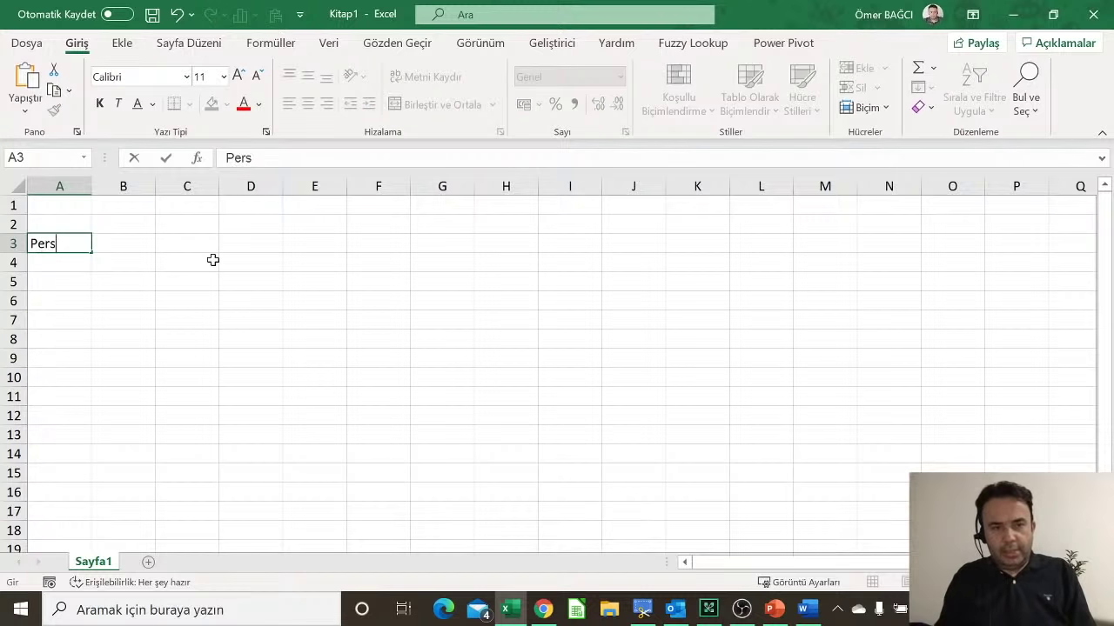
pyautogui.write('onel Listesi')
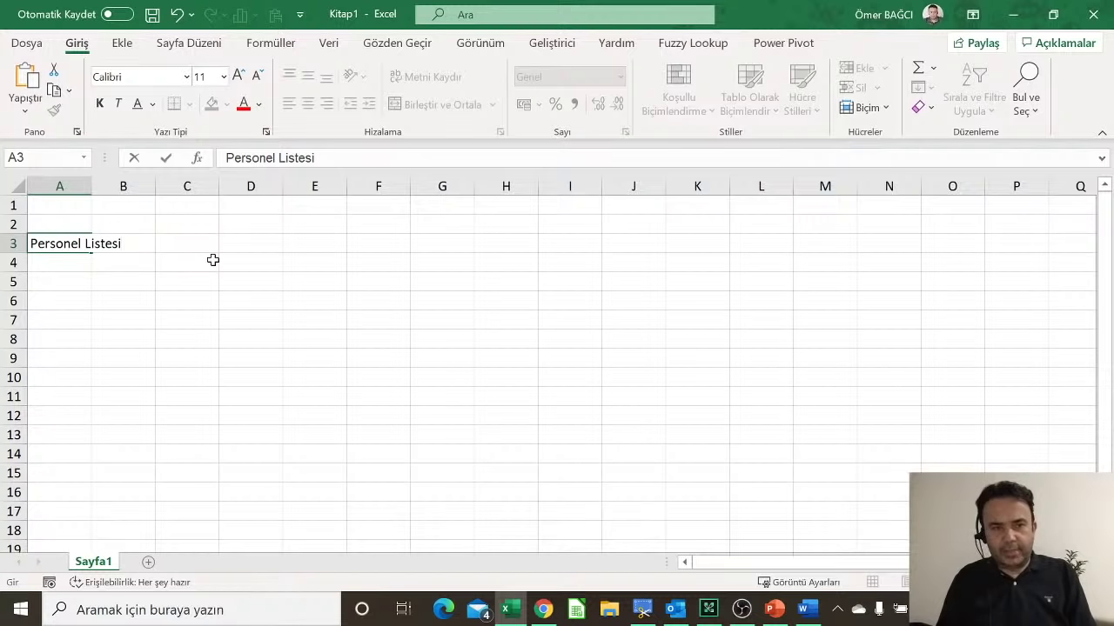
pyautogui.press('Return')
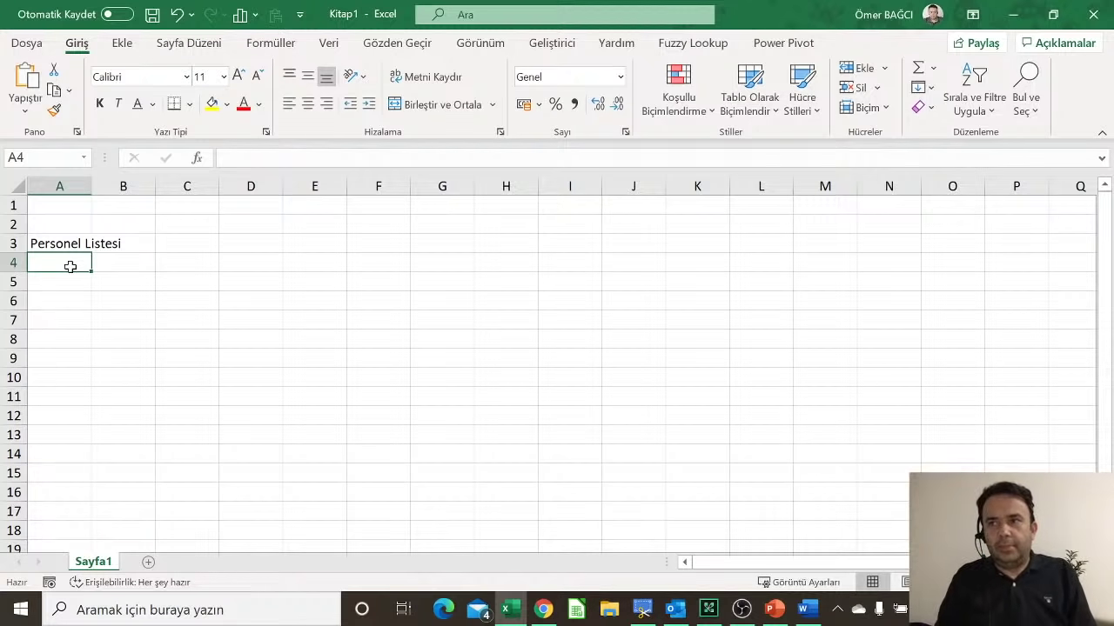
pyautogui.write('Hatı')
pyautogui.press('BackSpace')
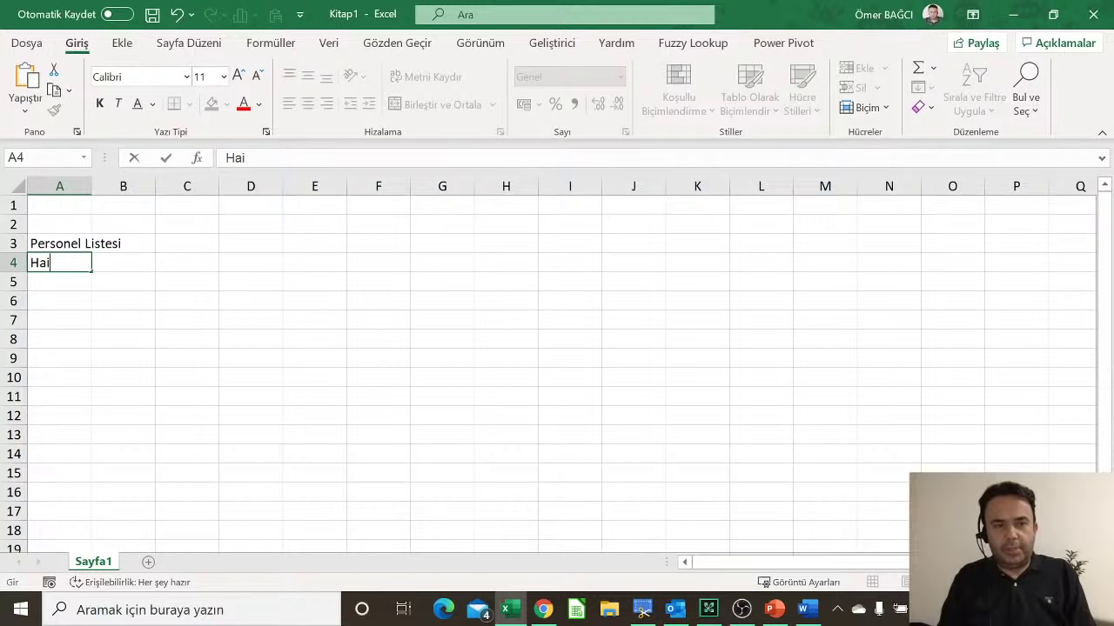
pyautogui.write('ice')
pyautogui.press('Return')
# Step: Type the remaining seven staff first names down column A through A11, then select A3
pyautogui.write('M')
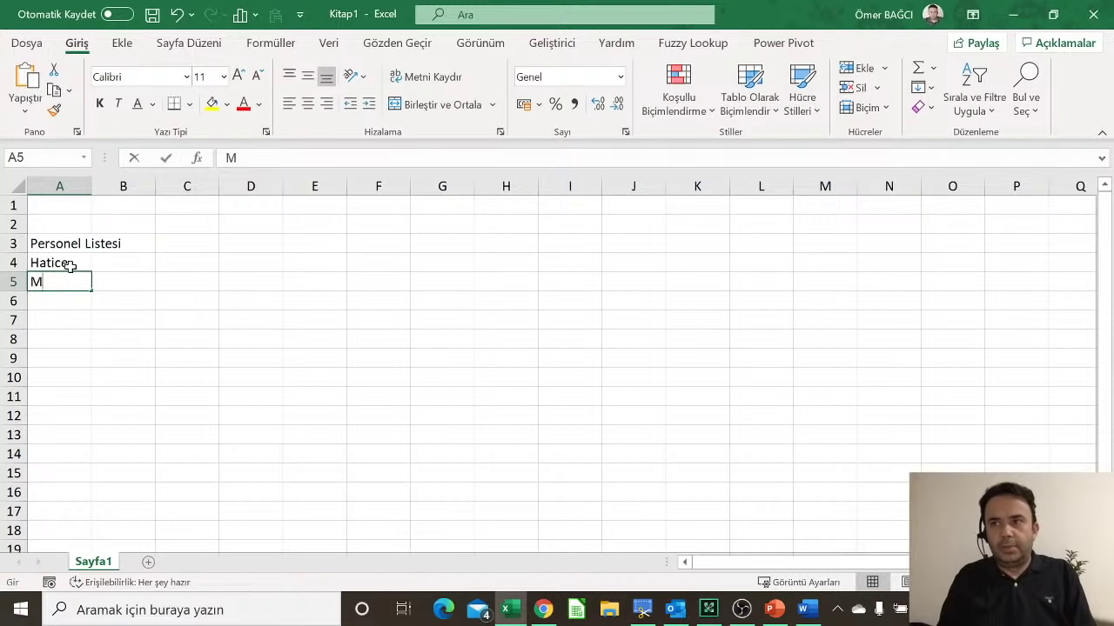
pyautogui.write('ehmet')
pyautogui.press('Return')
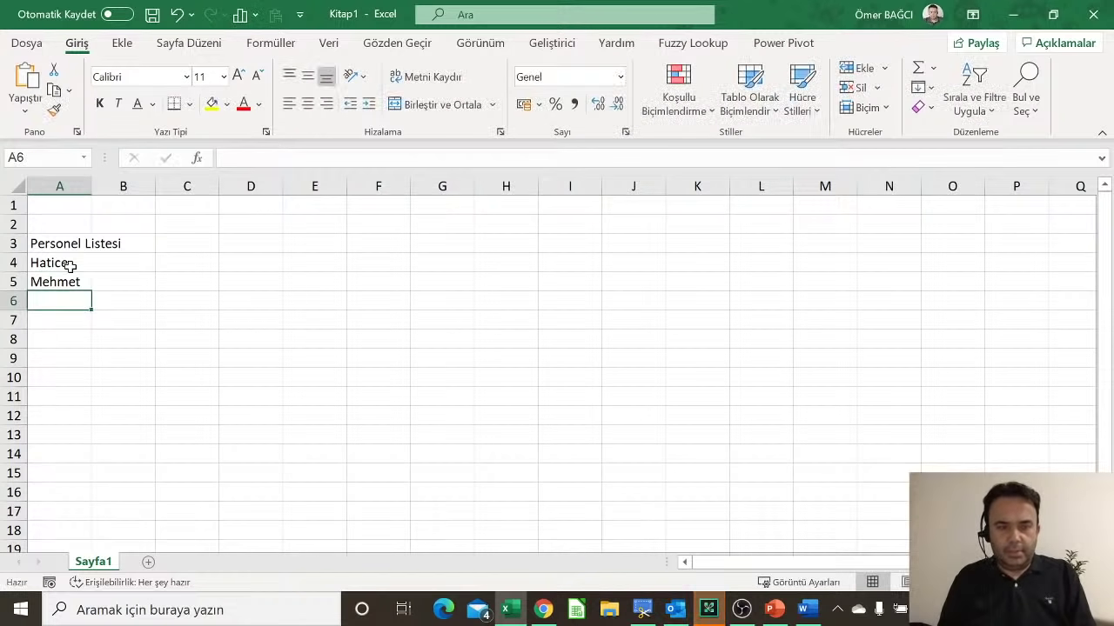
pyautogui.write('Şule')
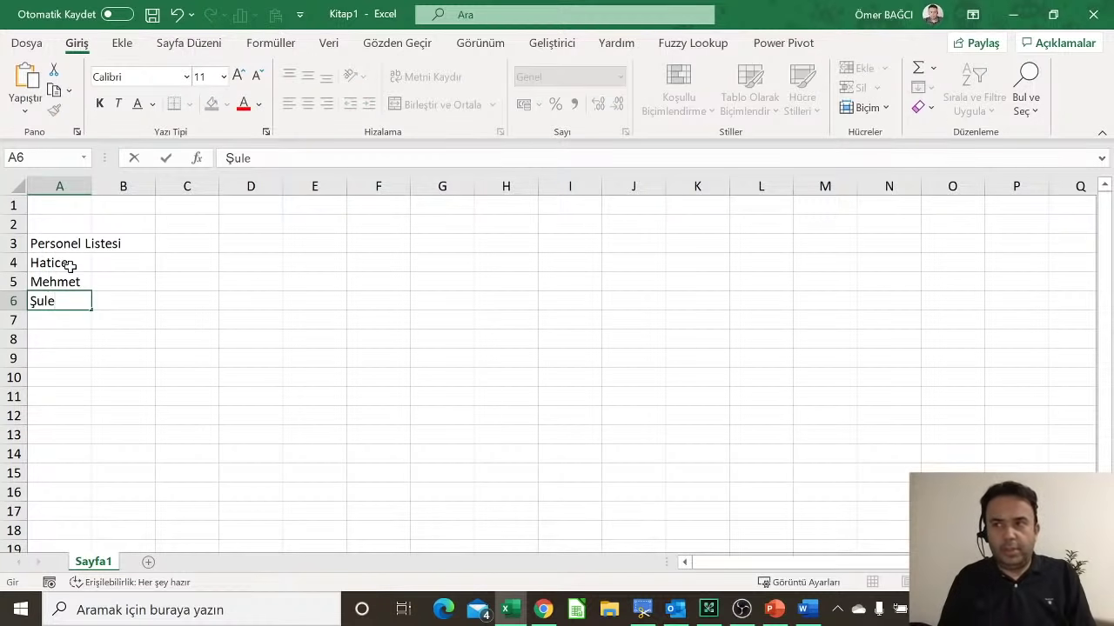
pyautogui.press('Return')
pyautogui.write('Alper')
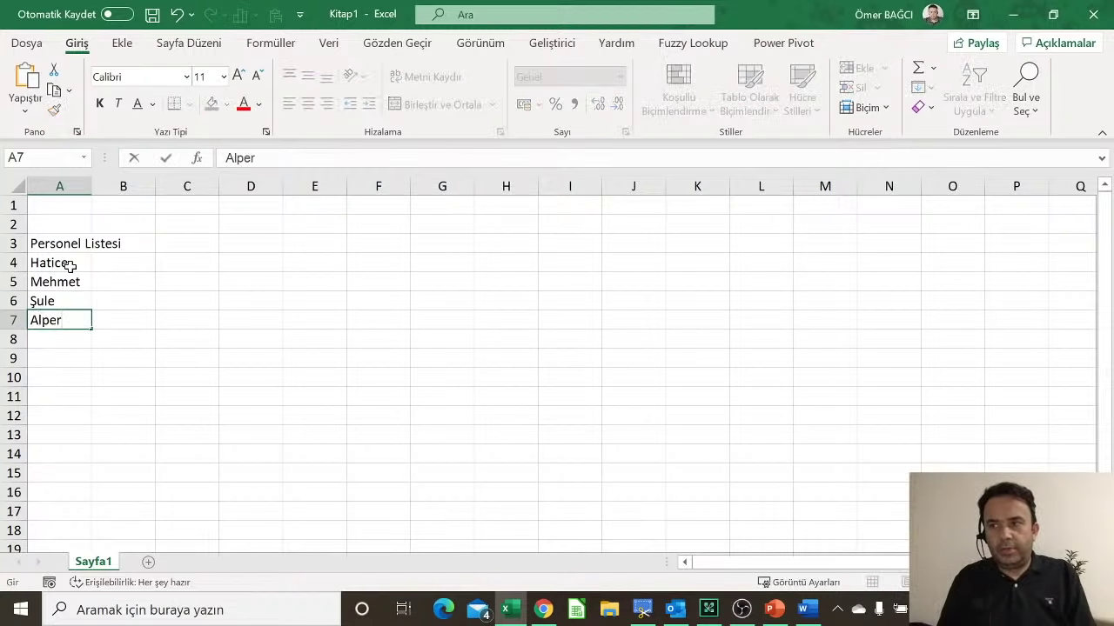
pyautogui.press('Return')
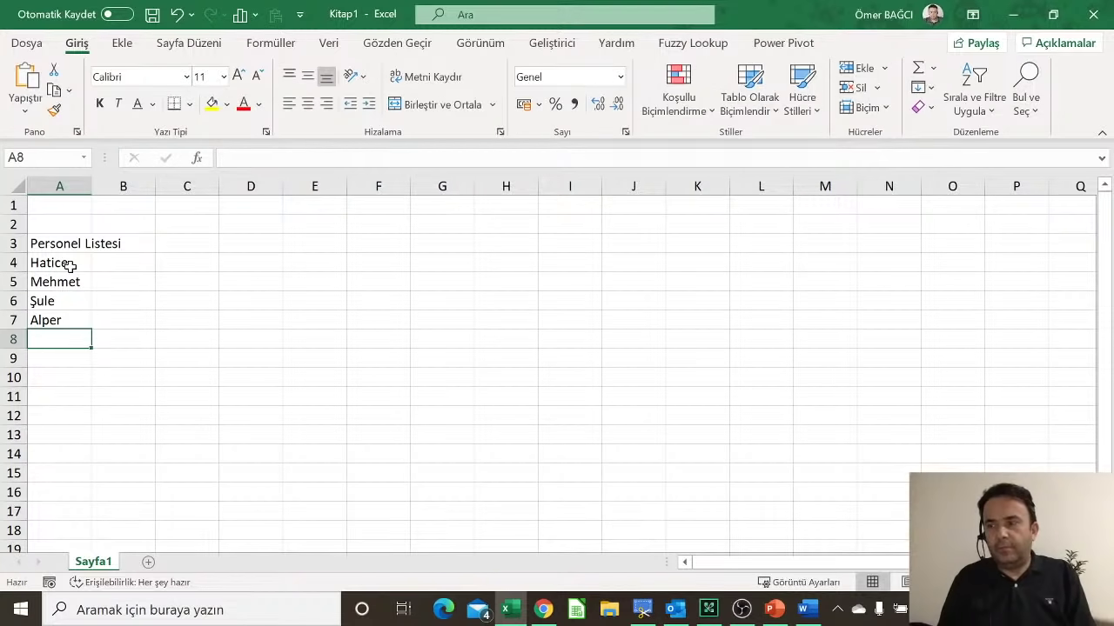
pyautogui.write('Savaş')
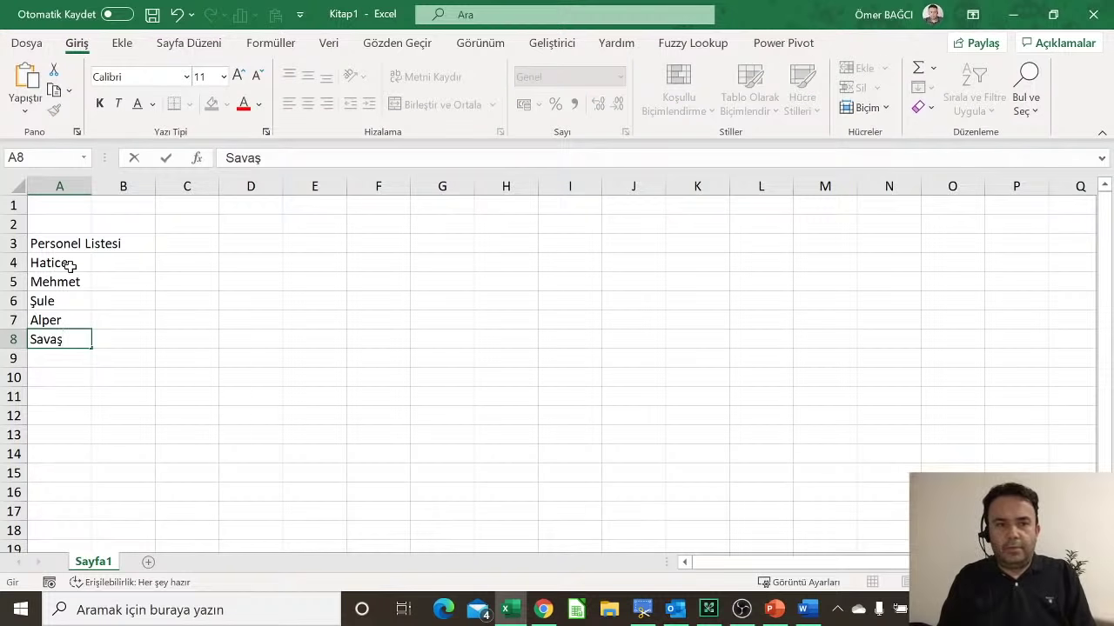
pyautogui.press('Return')
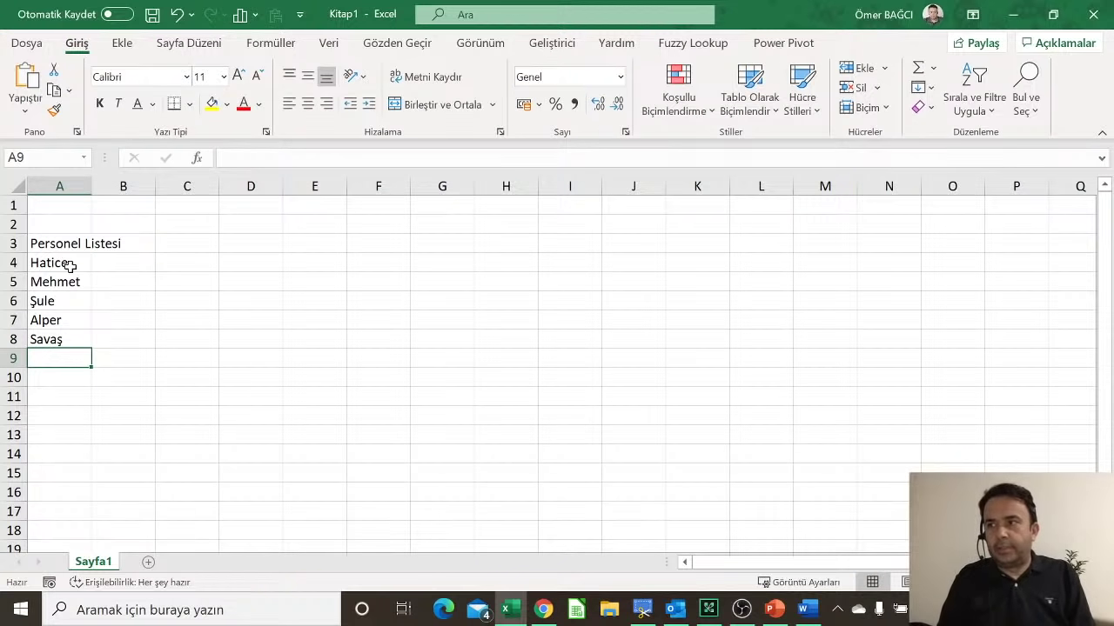
pyautogui.write('Onur')
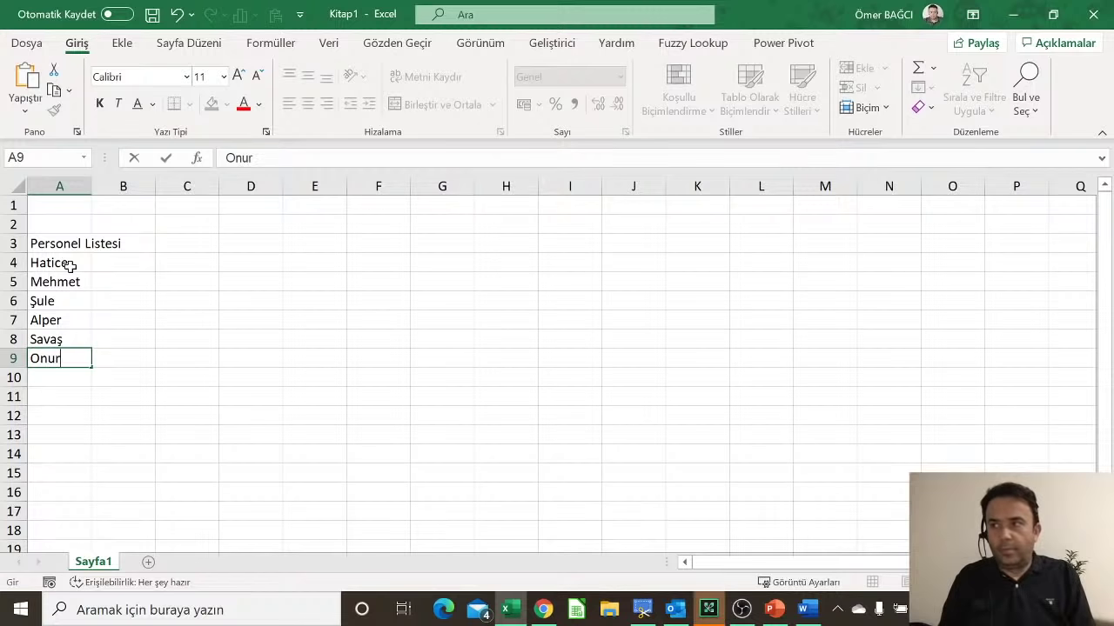
pyautogui.press('Return')
pyautogui.write('Şeyma')
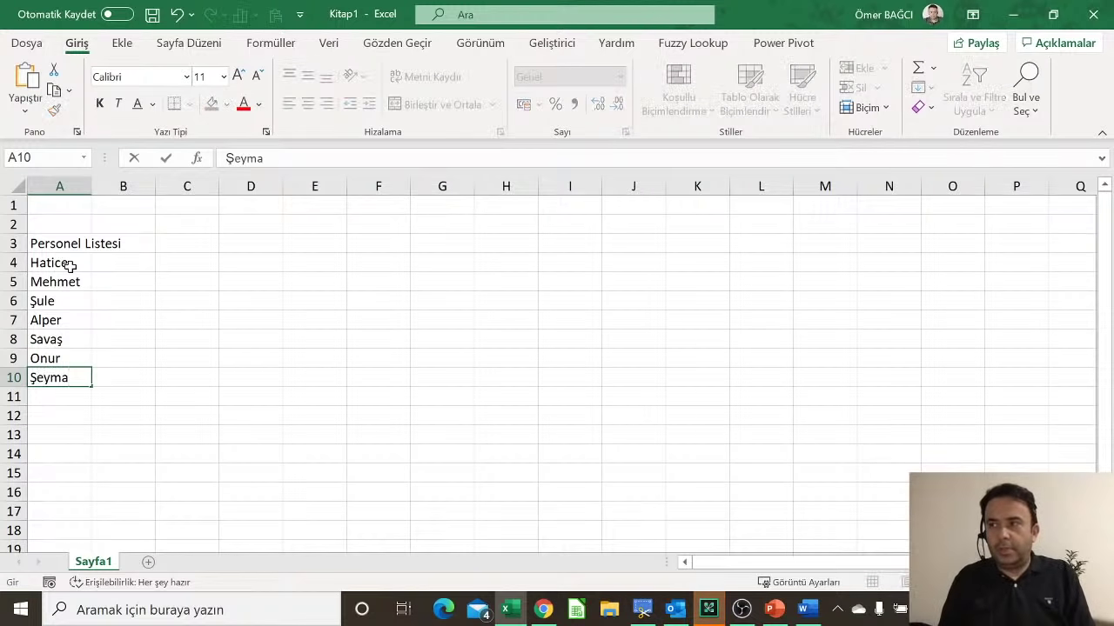
pyautogui.press('Return')
pyautogui.write('Ebru')
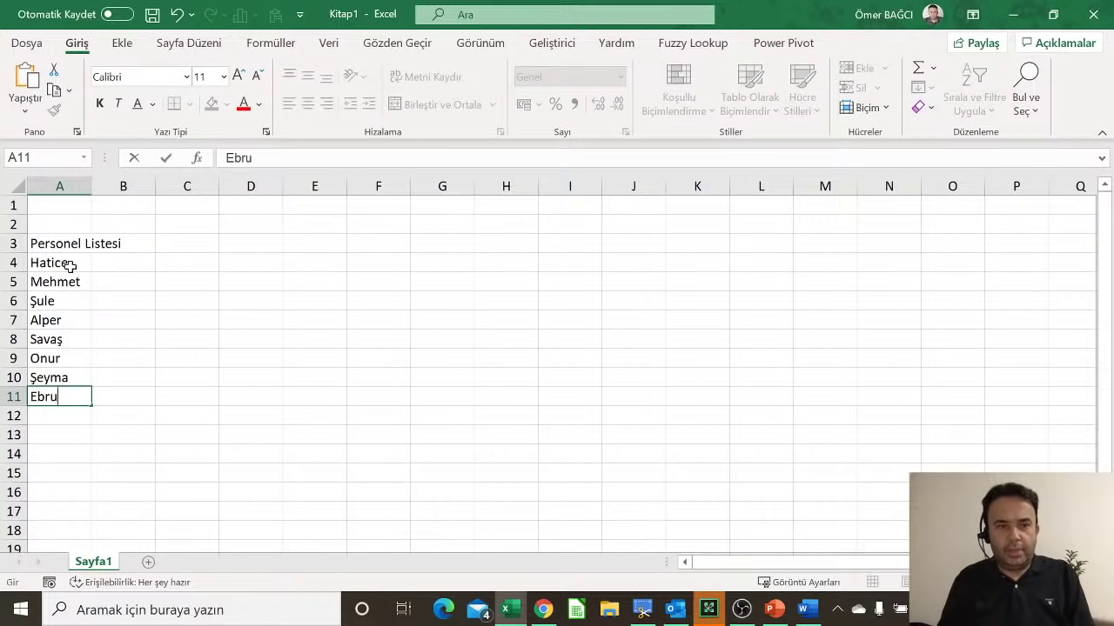
pyautogui.press('Return')
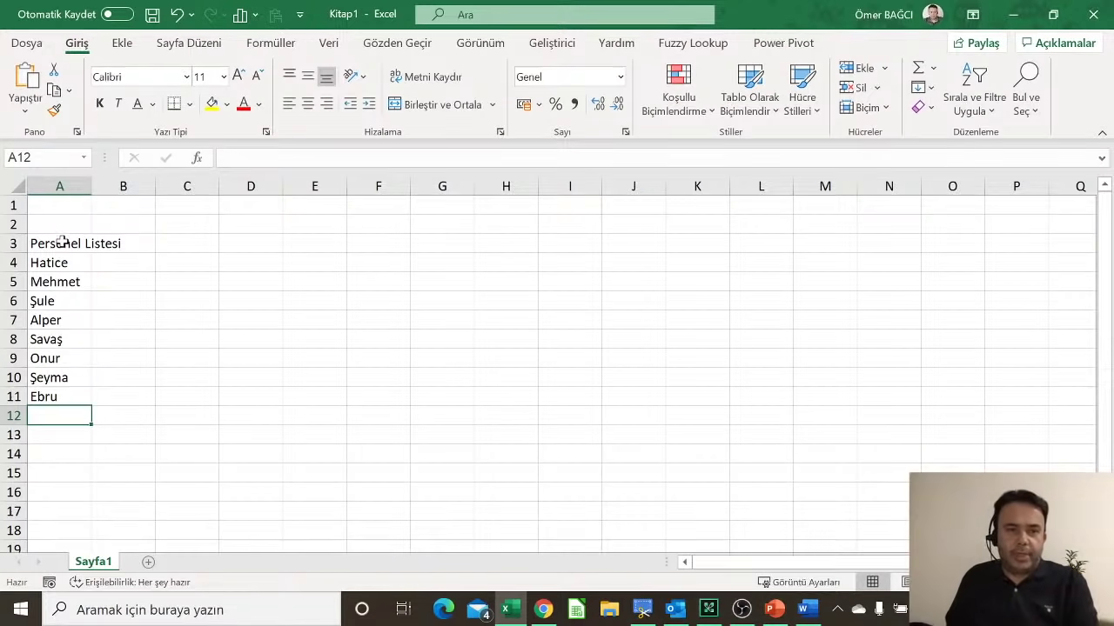
pyautogui.click(62, 243)
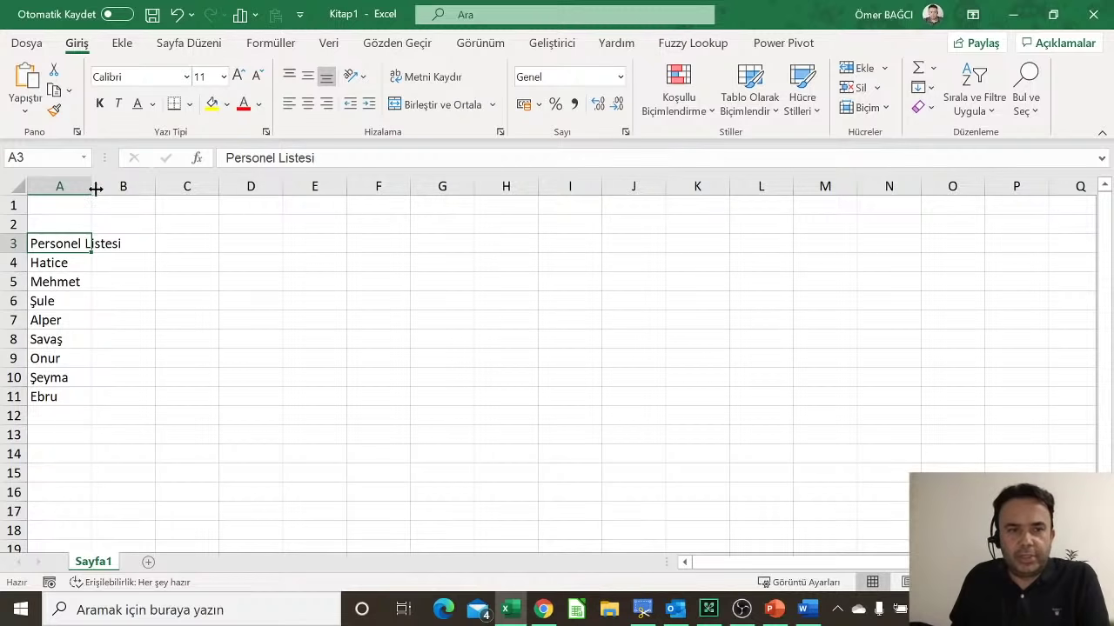
# Step: Try widening and auto-fitting column A by its header border, undoing both changes
pyautogui.moveTo(95, 189); pyautogui.dragTo(140, 193)
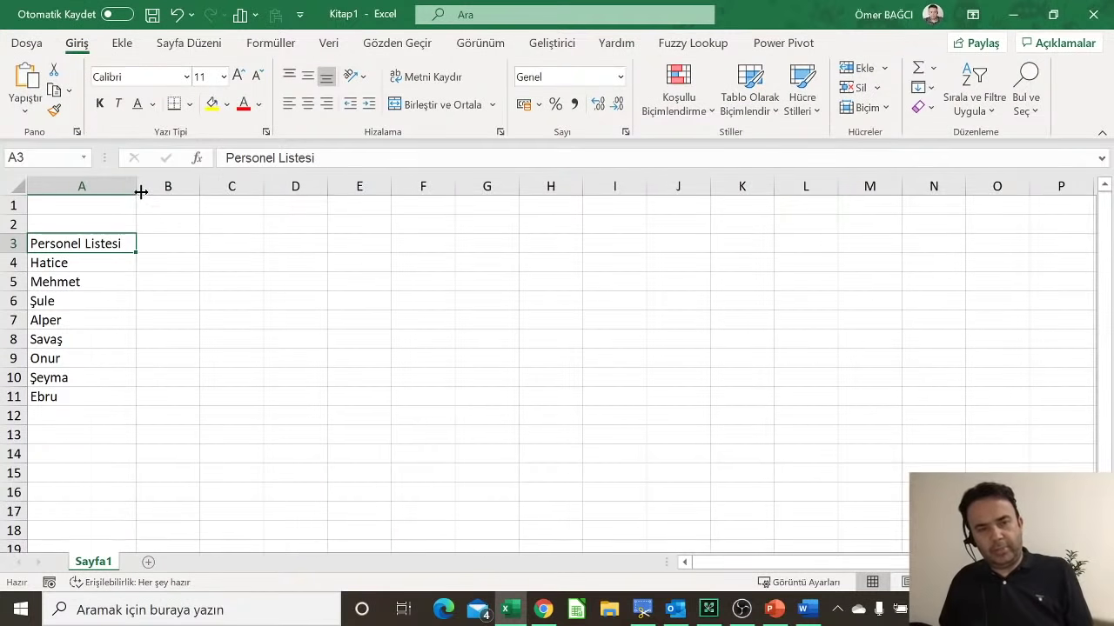
pyautogui.hotkey('ctrl', 'z')
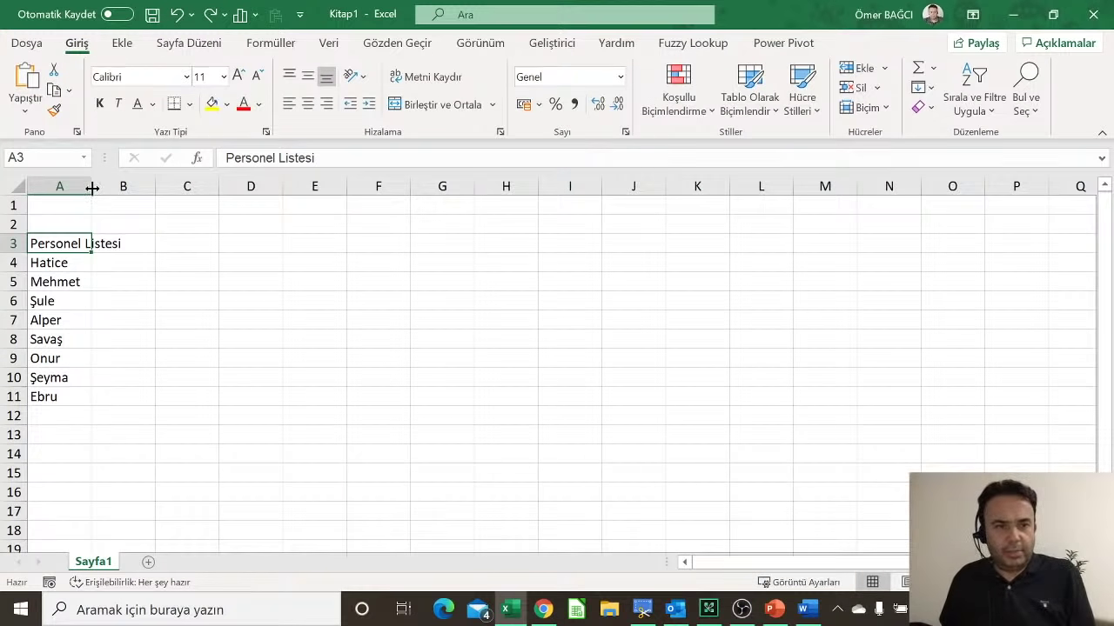
pyautogui.doubleClick(93, 188)
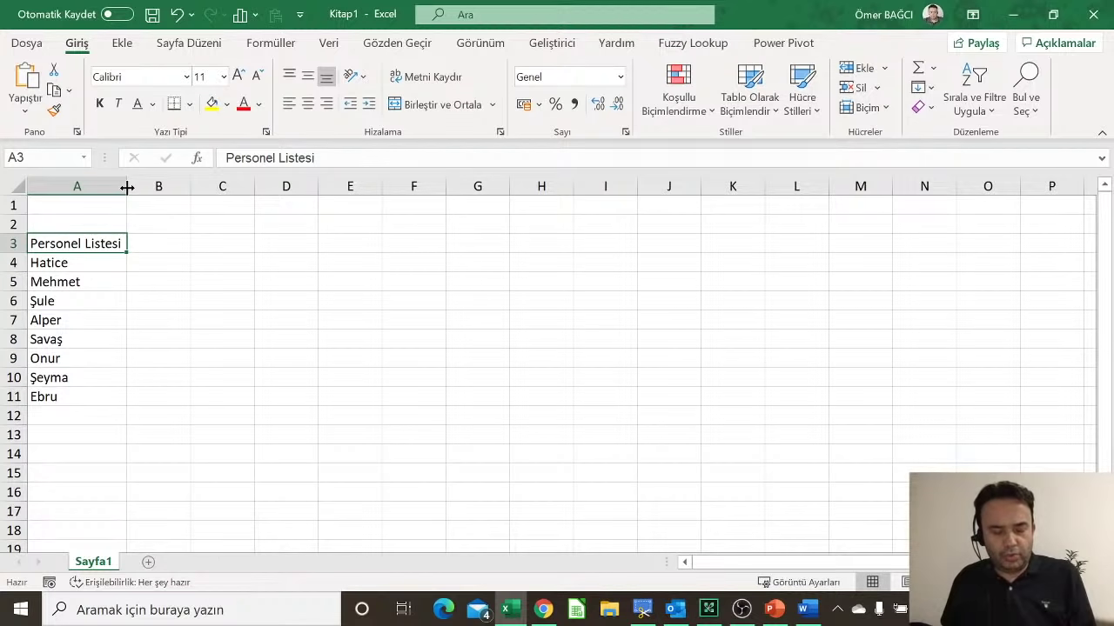
pyautogui.hotkey('ctrl', 'z')
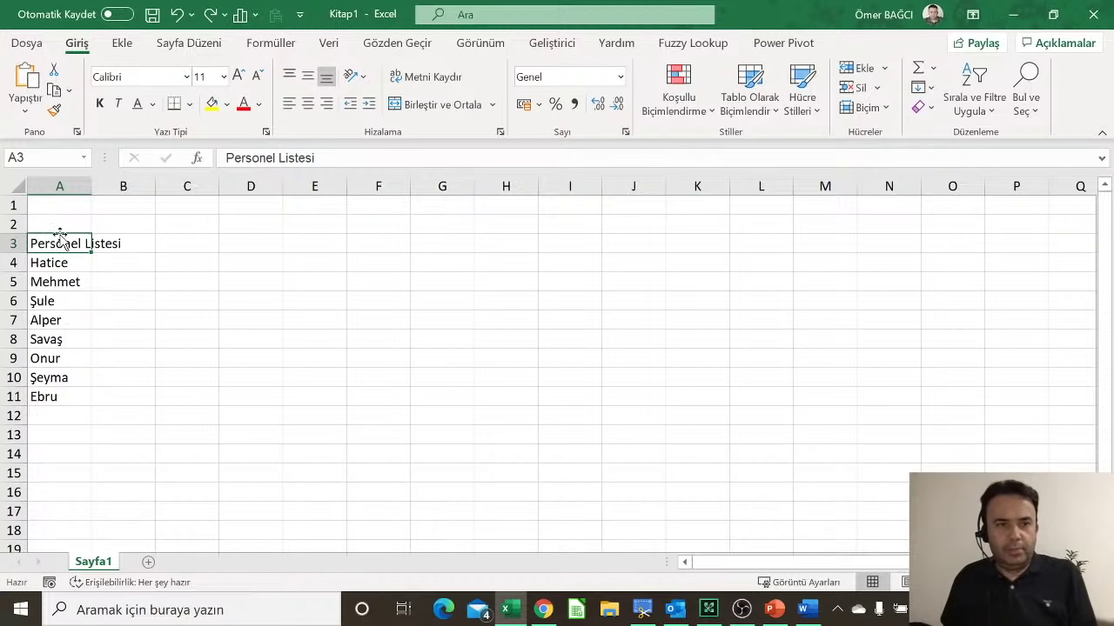
# Step: AutoFit column A to A3:A11 via the Format menu, then narrow it slightly
pyautogui.moveTo(59, 243); pyautogui.dragTo(65, 388)
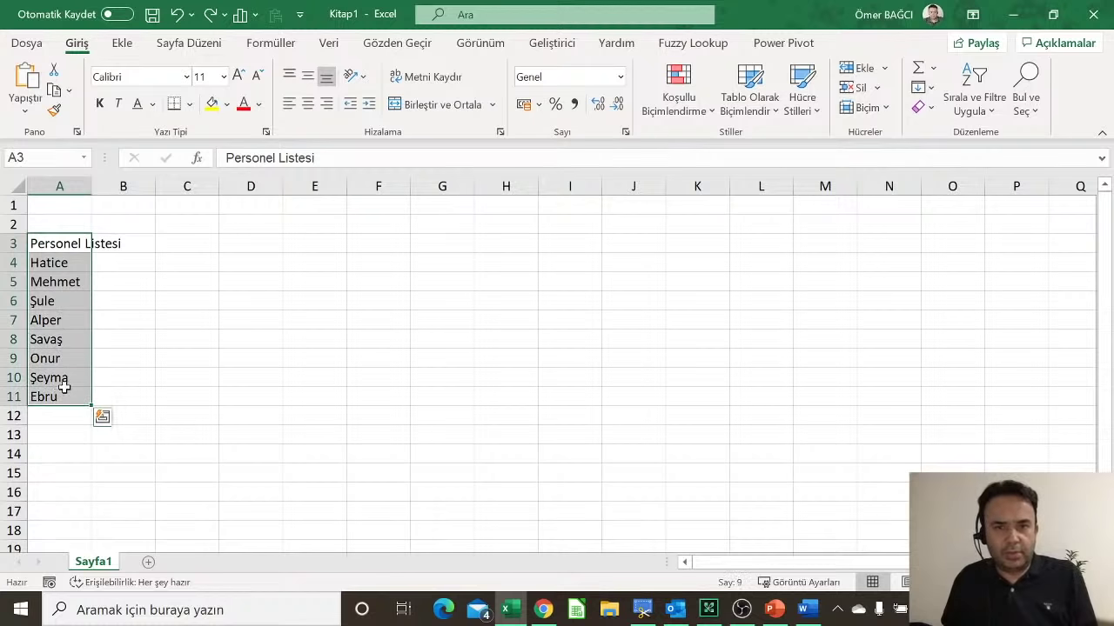
pyautogui.click(863, 110)
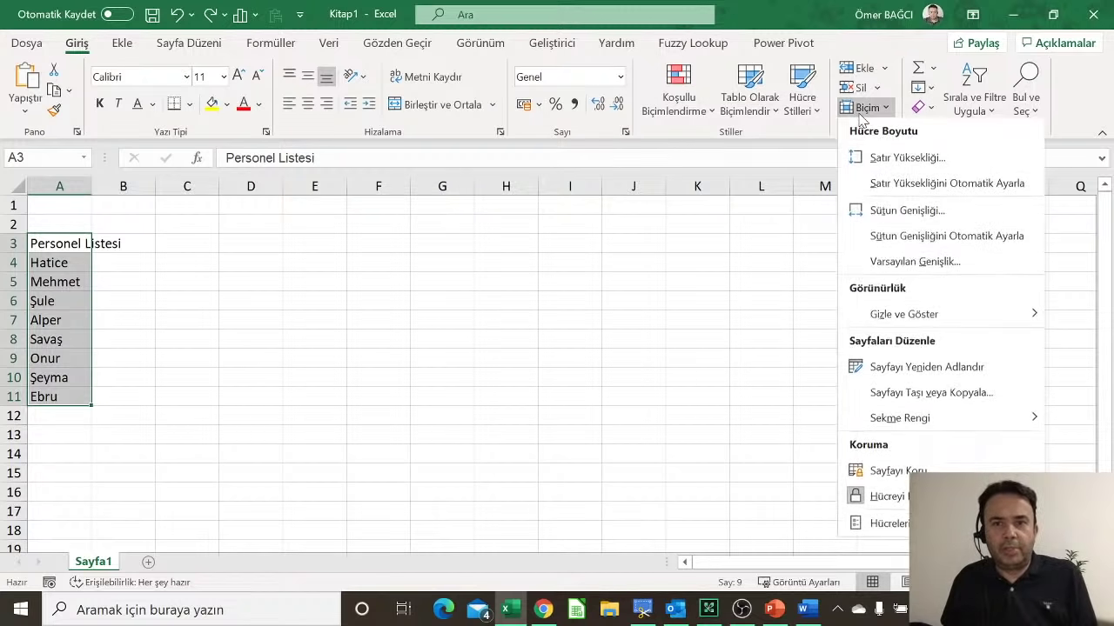
pyautogui.click(980, 241)
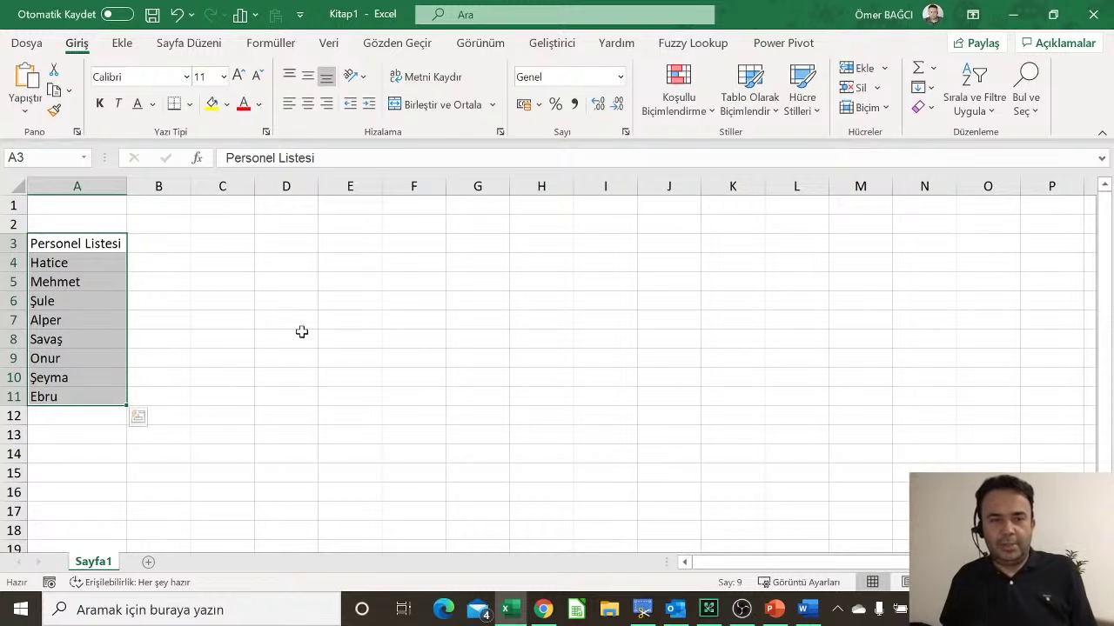
pyautogui.click(128, 183)
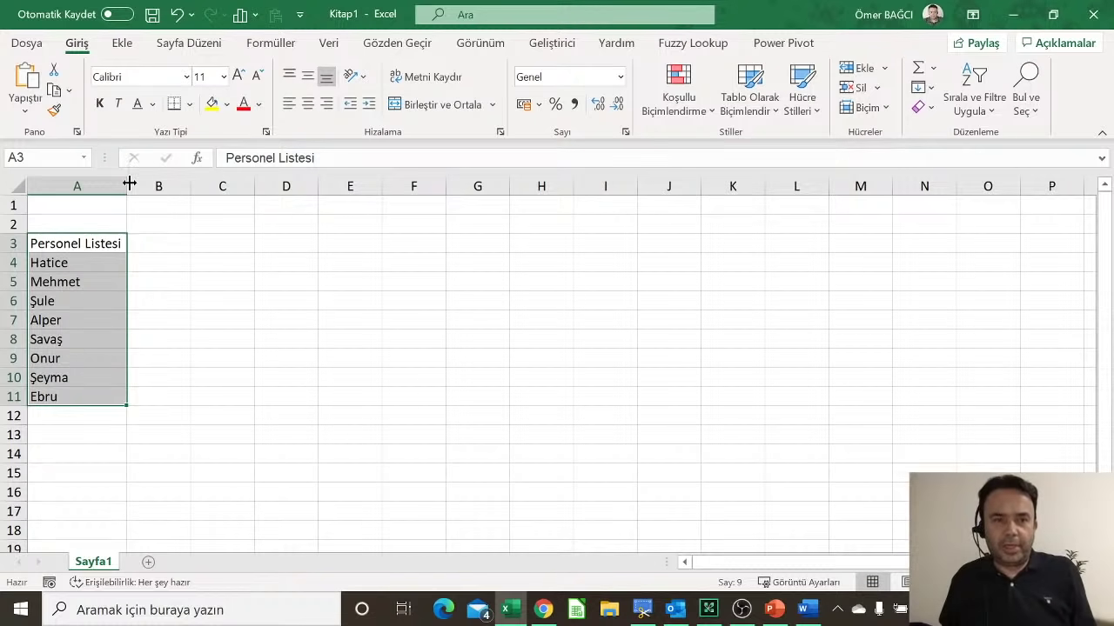
pyautogui.moveTo(129, 183); pyautogui.dragTo(105, 185)
pyautogui.click(71, 415)
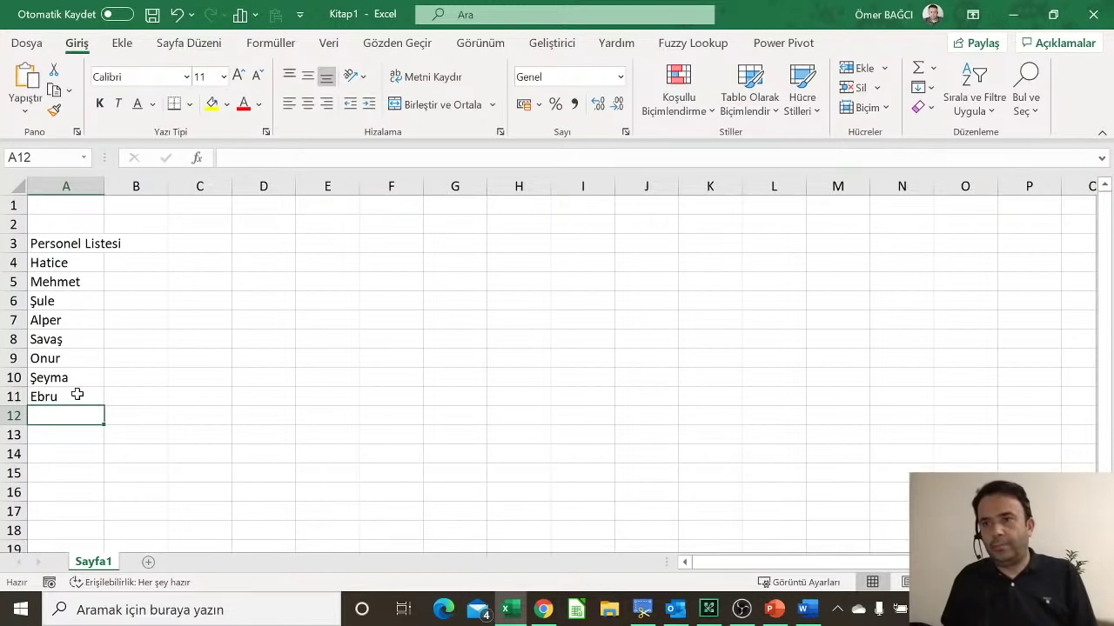
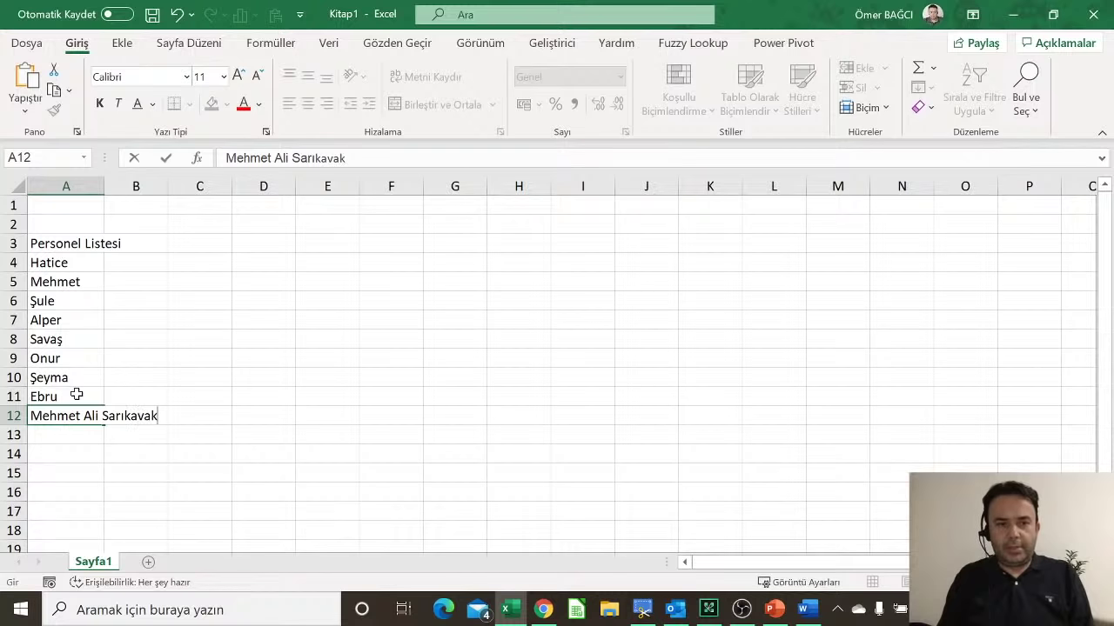
# Step: Enter a long test full name in A12, auto-fit column A to it, then delete it
pyautogui.press('Return')
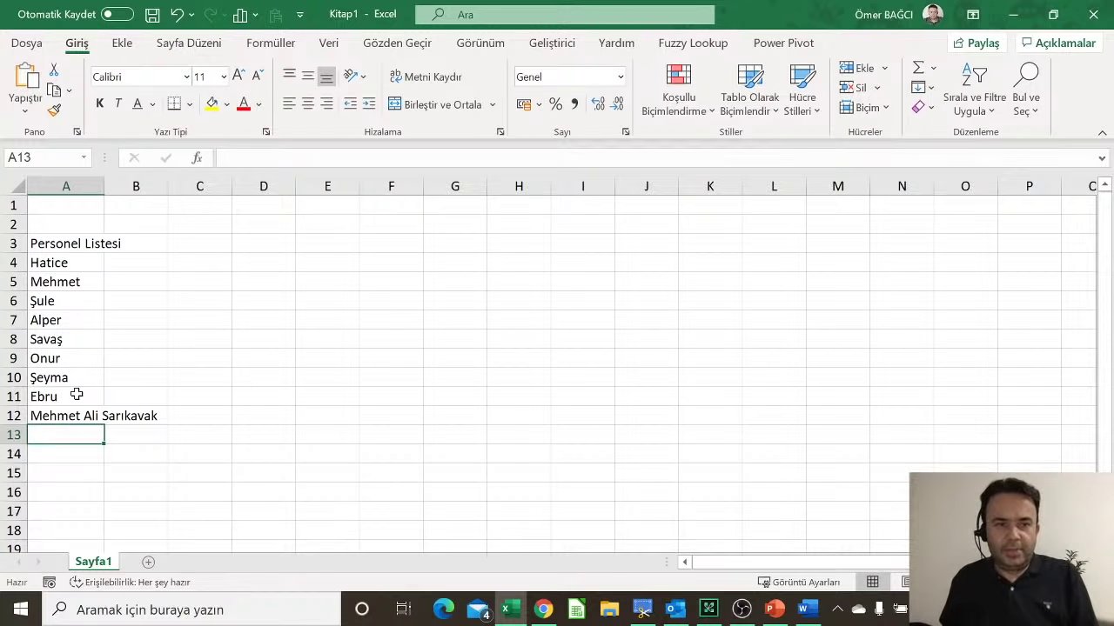
pyautogui.moveTo(100, 187); pyautogui.dragTo(101, 187)
pyautogui.doubleClick(101, 187)
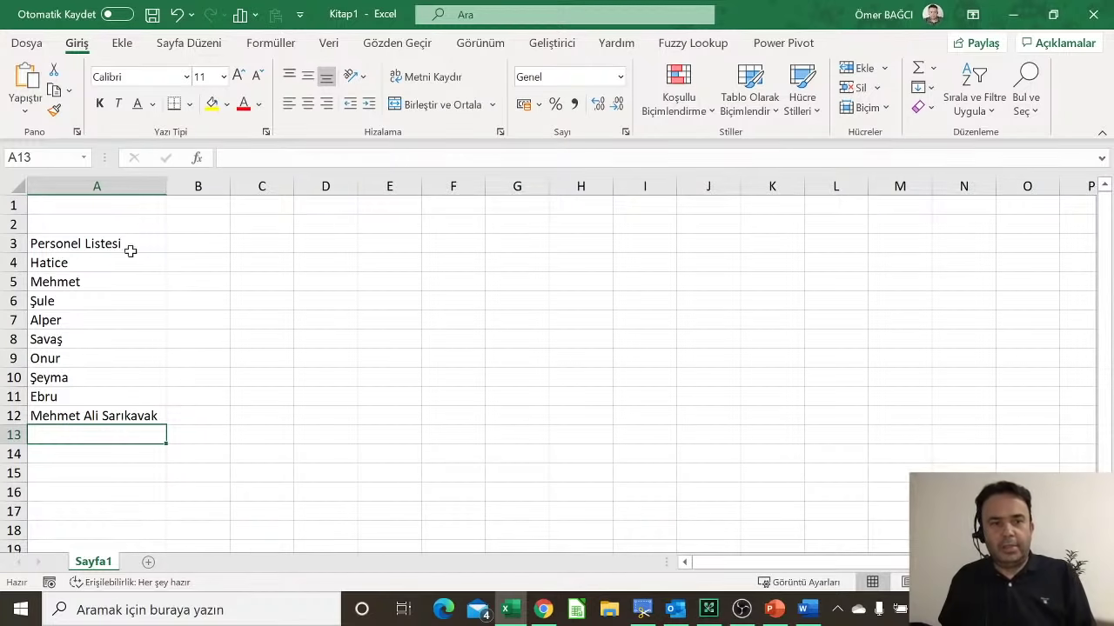
pyautogui.click(104, 415)
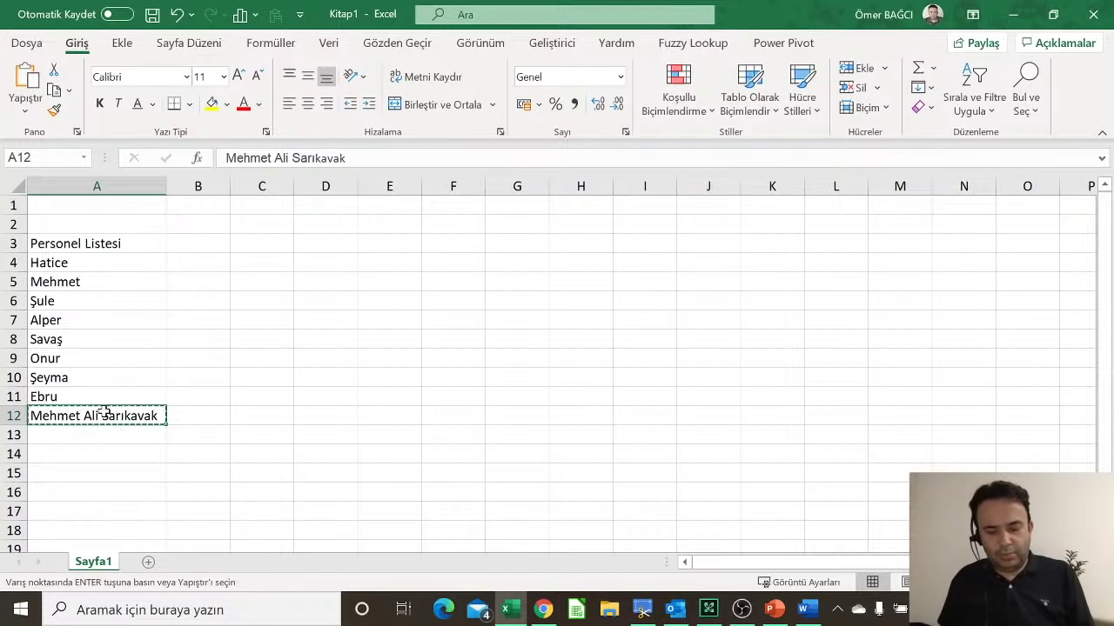
pyautogui.press('Delete')
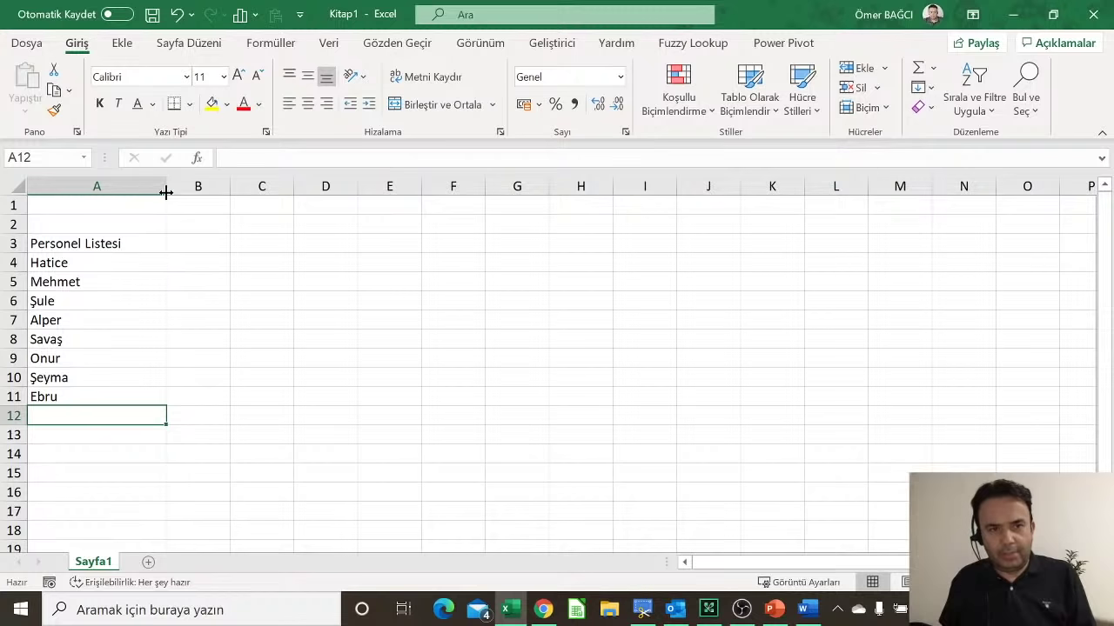
# Step: Narrow column A a little and enter the note 'MAKÜ İdari Personel Listesi' in A18
pyautogui.moveTo(165, 191); pyautogui.dragTo(141, 192)
pyautogui.scroll(-2, 109, 319)
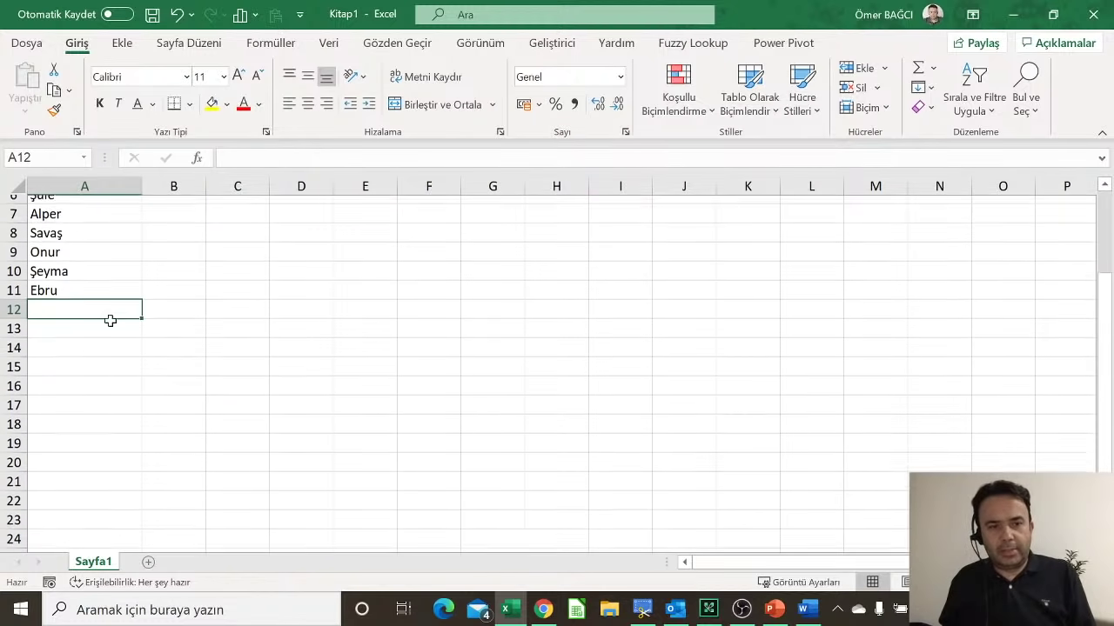
pyautogui.click(92, 385)
pyautogui.scroll(-1, 94, 383)
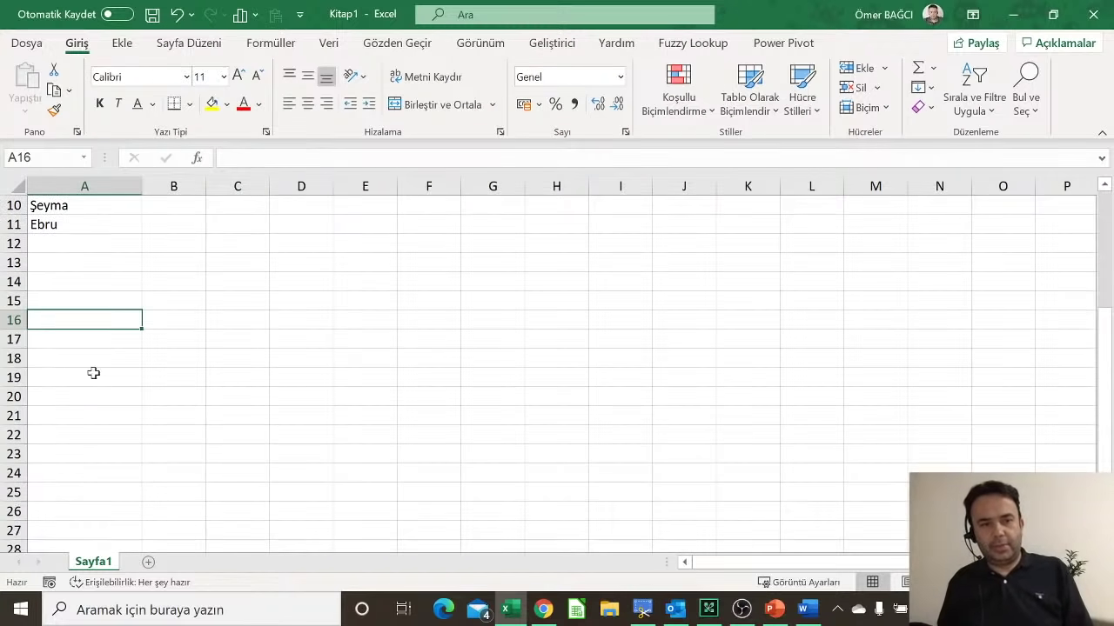
pyautogui.click(92, 365)
pyautogui.write('MAK')
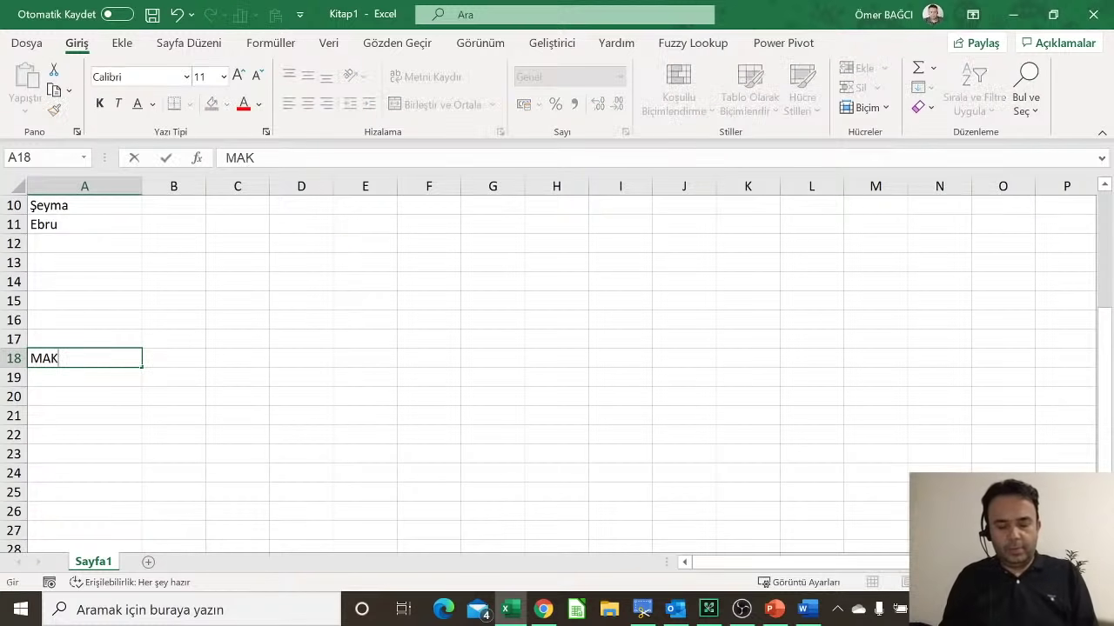
pyautogui.write('Ü')
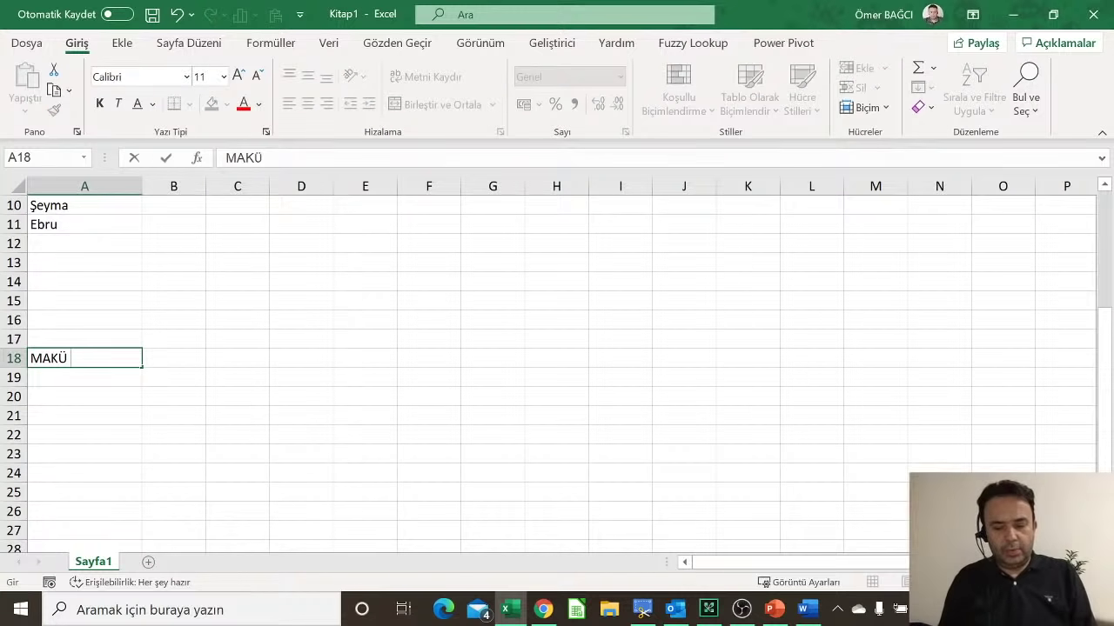
pyautogui.write(' İdari Pe')
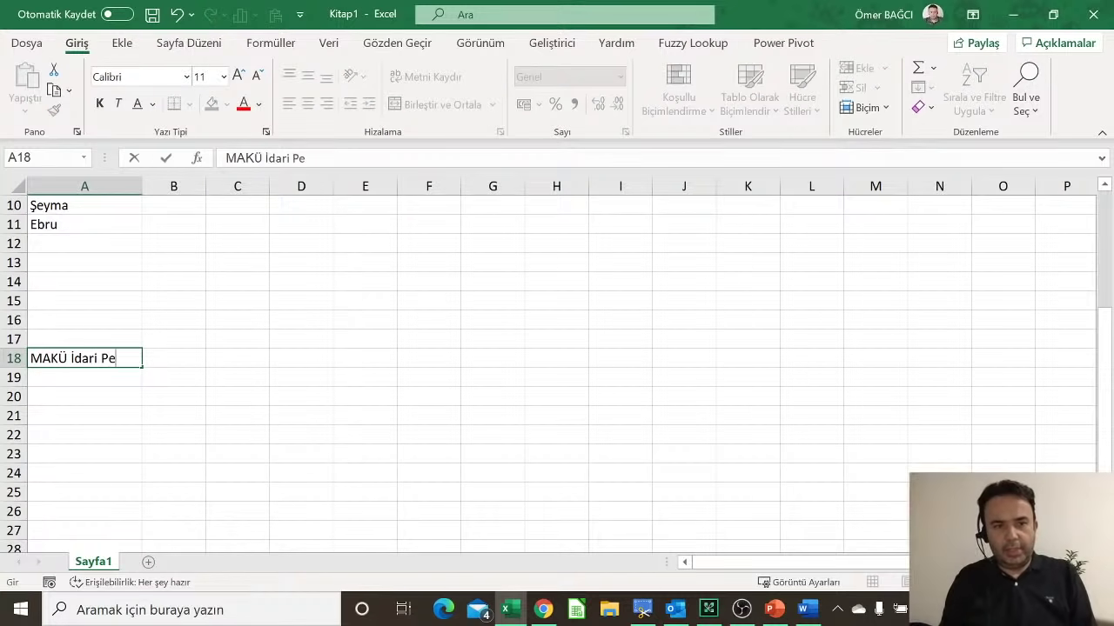
pyautogui.write('rsonel Listesi')
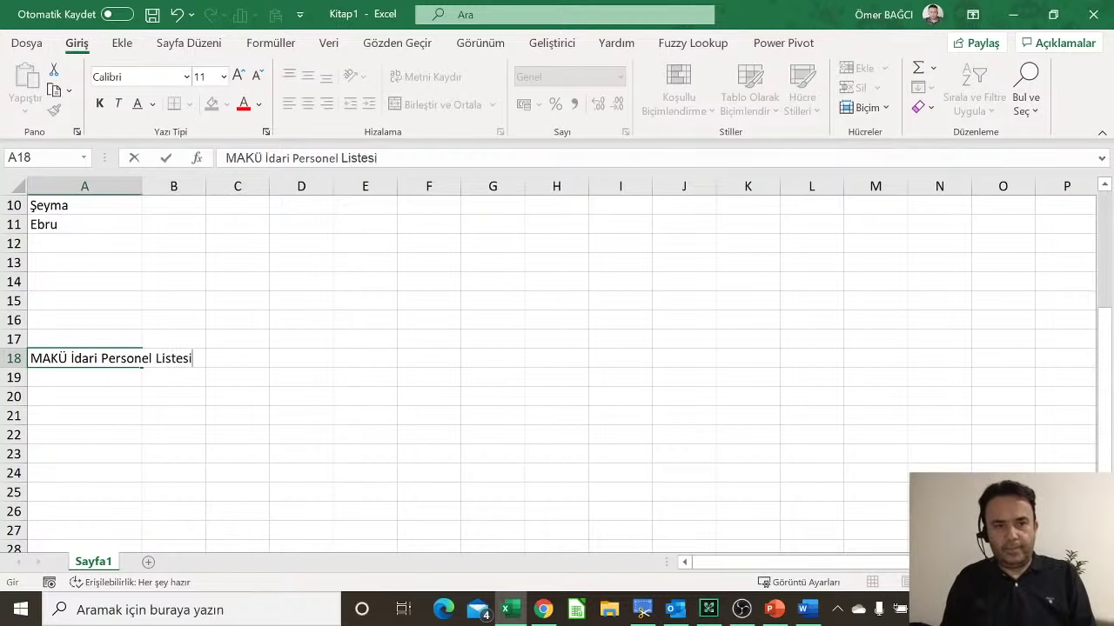
pyautogui.press('Return')
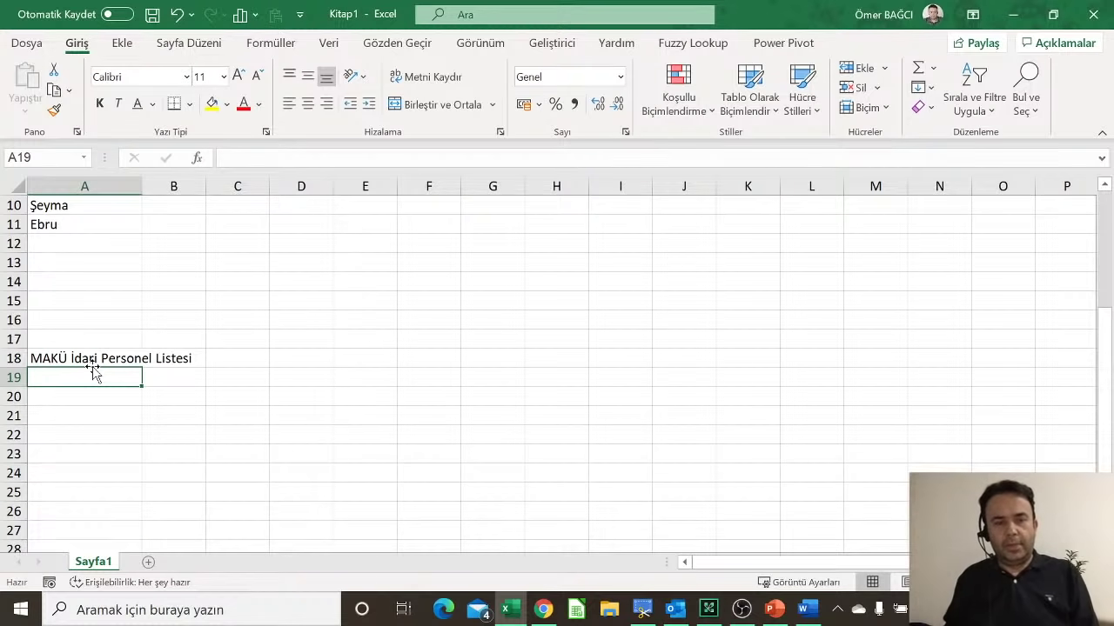
# Step: Auto-fit column A, undo it, and drag the border back to a narrow width
pyautogui.scroll(3, 94, 372)
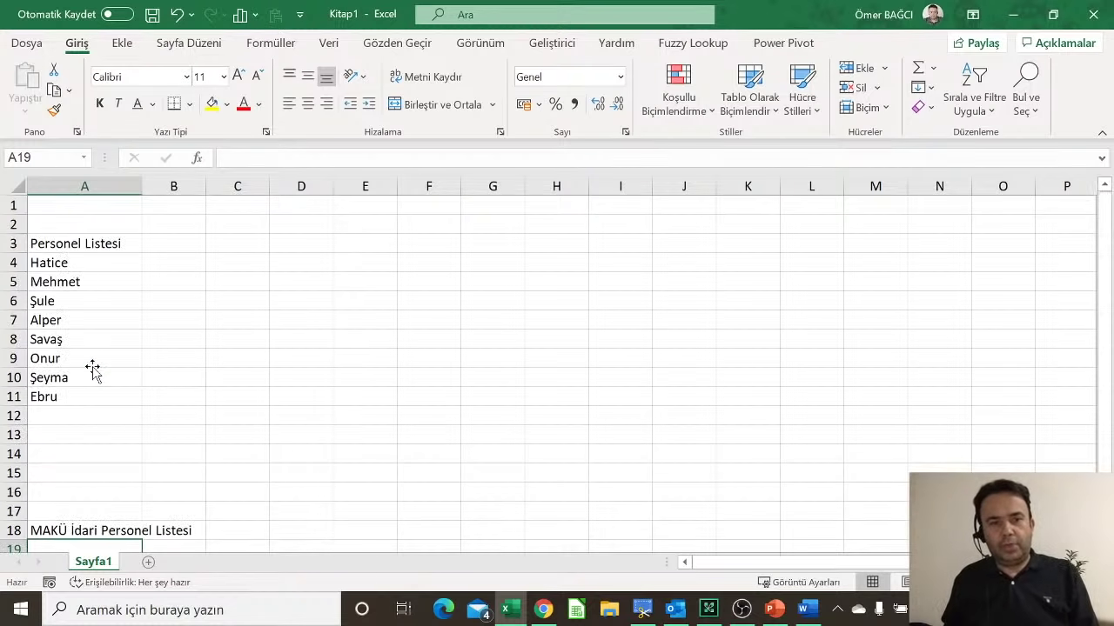
pyautogui.doubleClick(145, 186)
pyautogui.click(191, 531)
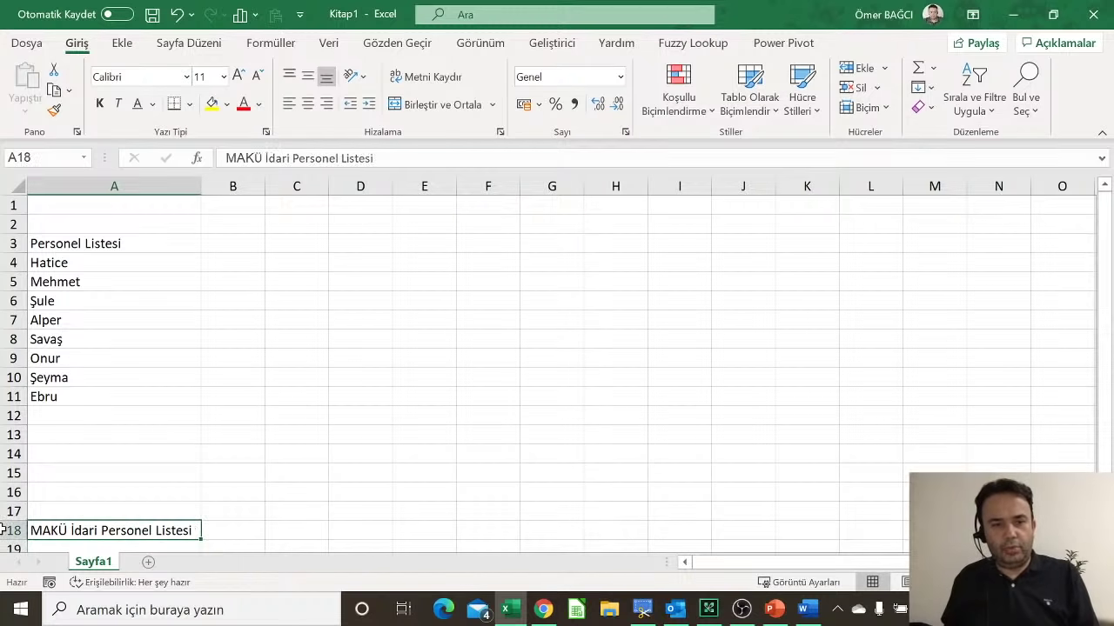
pyautogui.hotkey('ctrl', 'z')
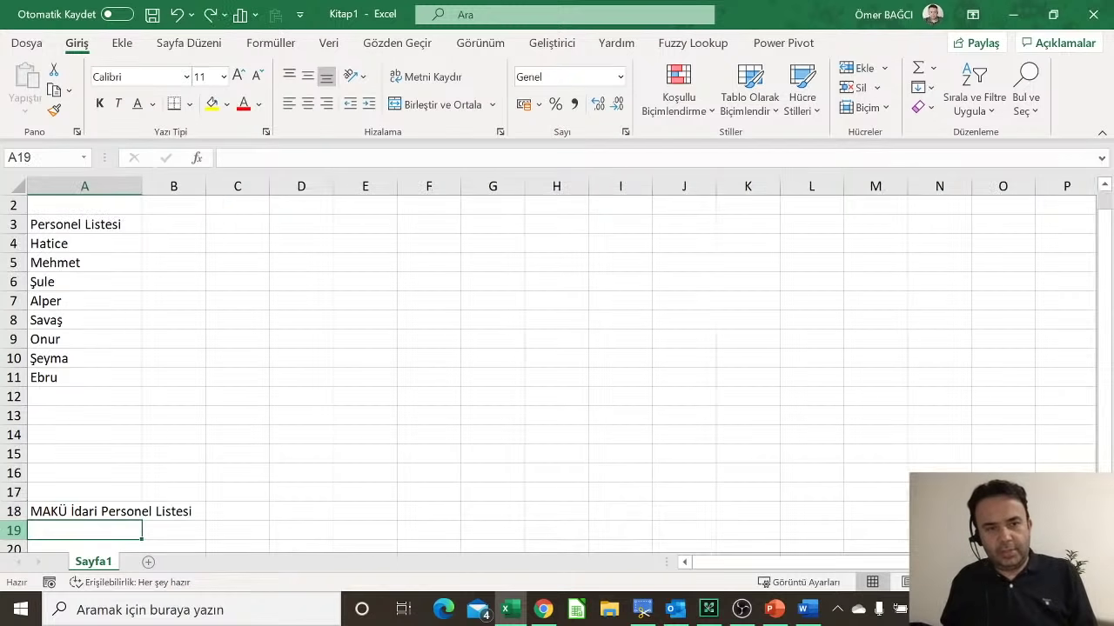
pyautogui.moveTo(142, 186); pyautogui.dragTo(64, 380)
# Step: Auto-fit column A to the Personel Listesi title and names via Format > AutoFit Column Width
pyautogui.click(861, 107)
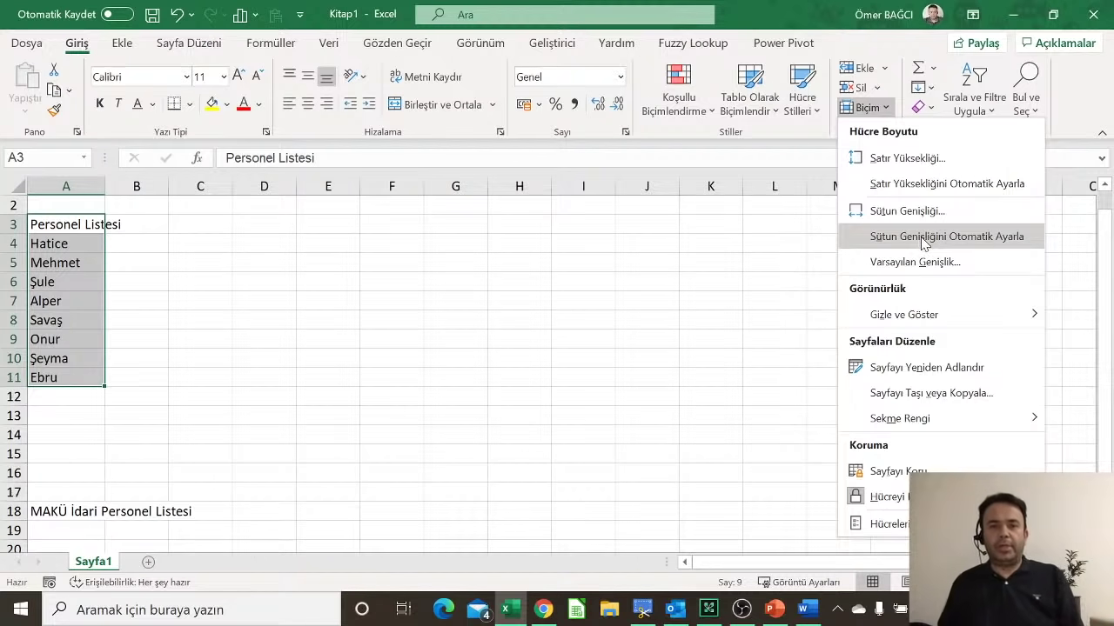
pyautogui.click(920, 238)
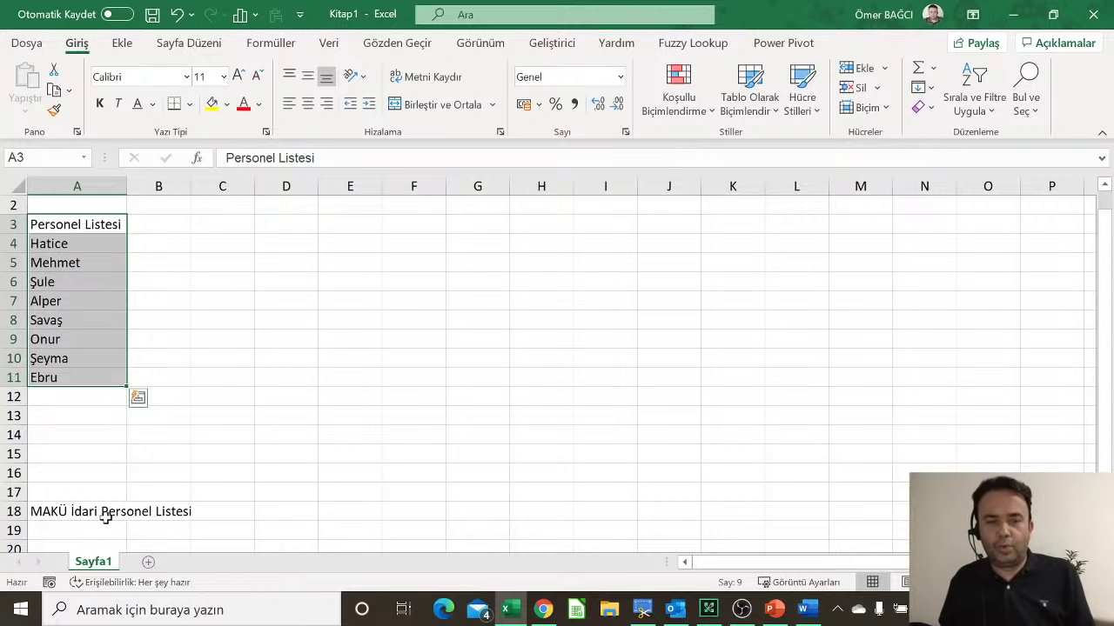
pyautogui.moveTo(77, 223); pyautogui.dragTo(79, 355)
# Step: Enter headers Bölüm, Kıdem and Maaş in B3, C3 and D3, ending on B4
pyautogui.click(158, 223)
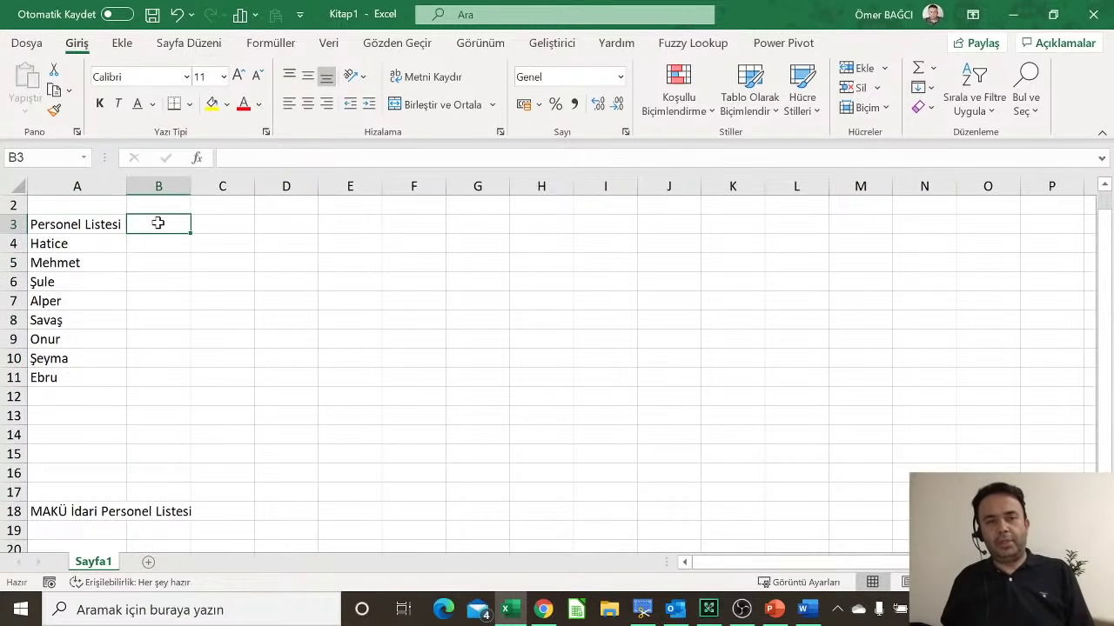
pyautogui.write('Bölüm')
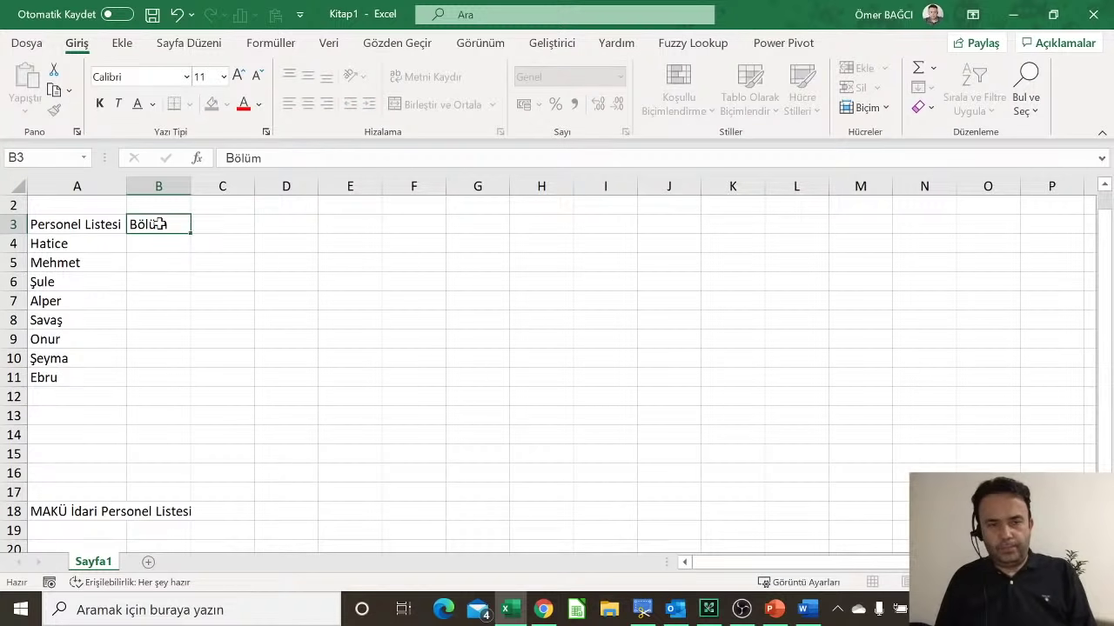
pyautogui.press('Return')
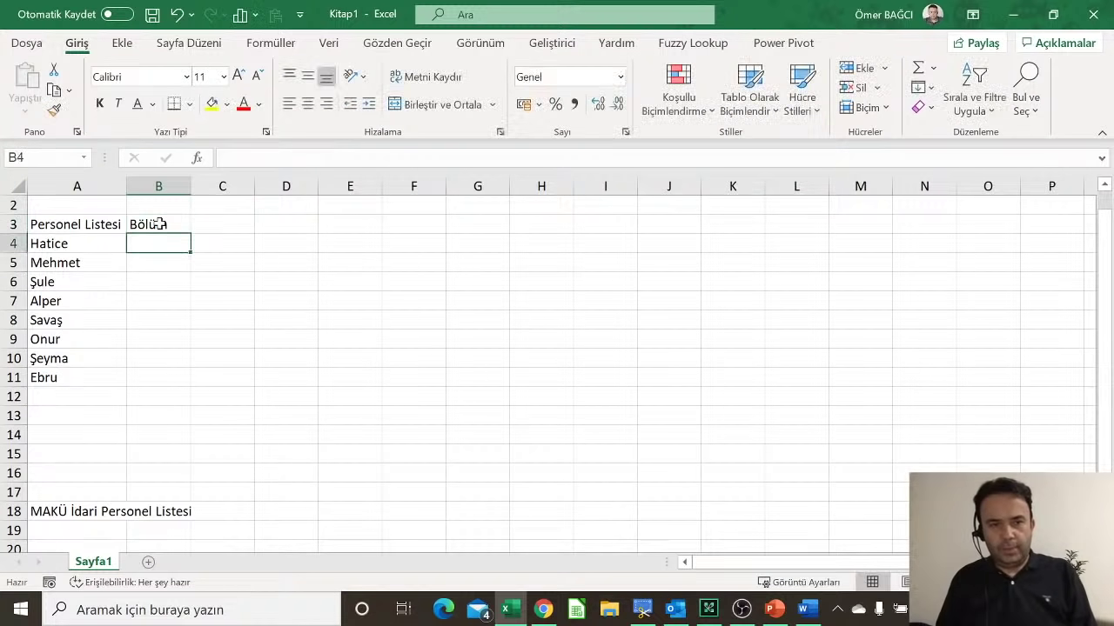
pyautogui.press('Up')
pyautogui.press('Right')
pyautogui.write('Kıde')
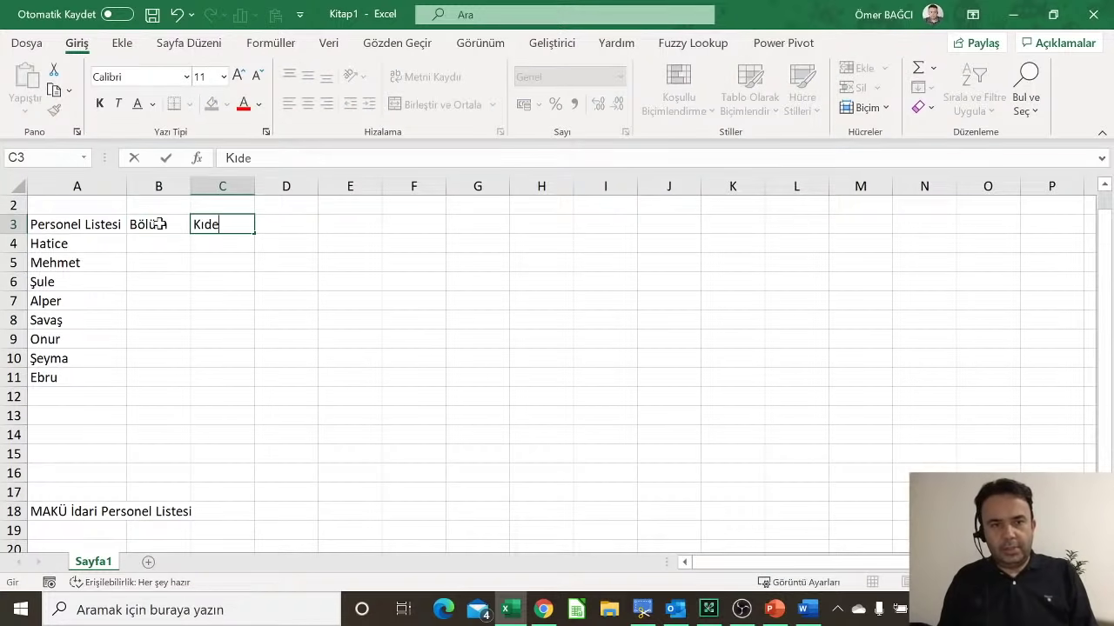
pyautogui.write('m')
pyautogui.press('Tab')
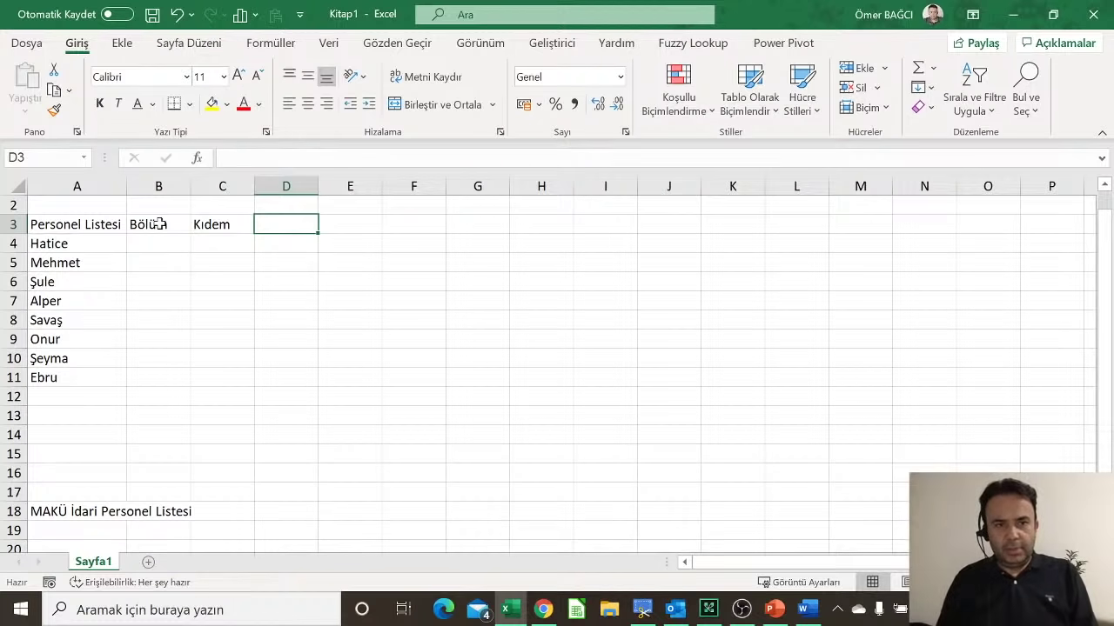
pyautogui.write('Maaş')
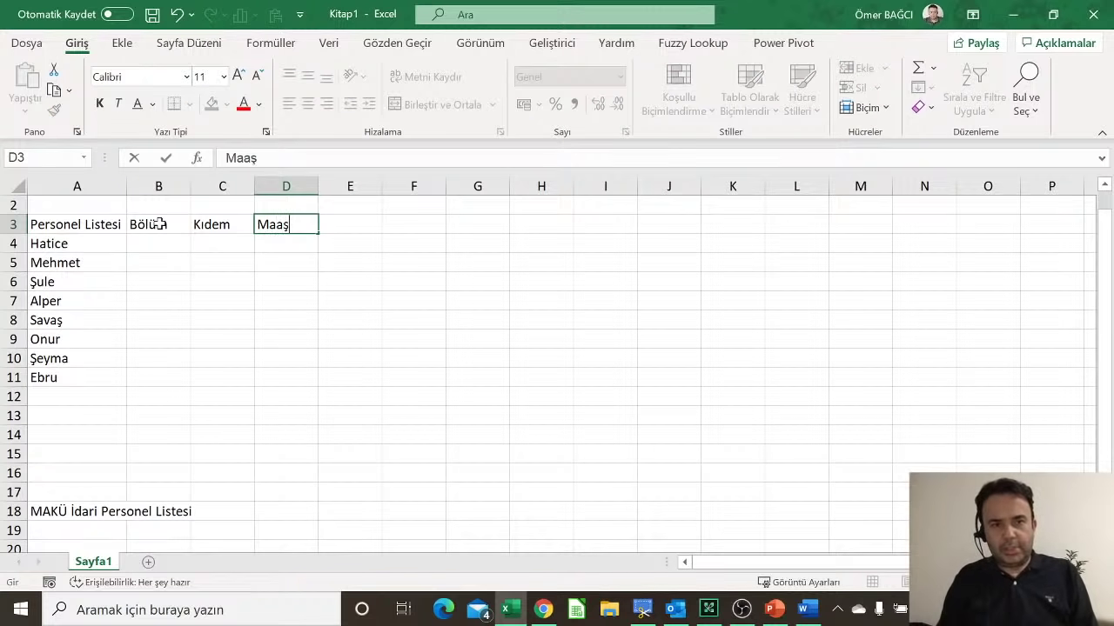
pyautogui.press('Down')
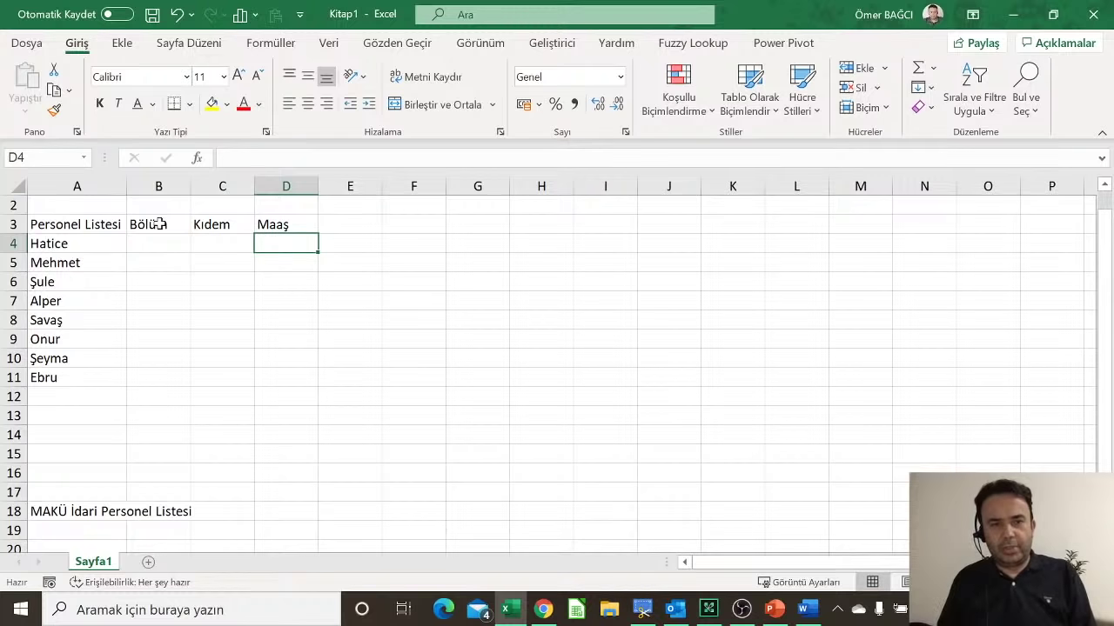
pyautogui.press('Left')
pyautogui.press('Left')
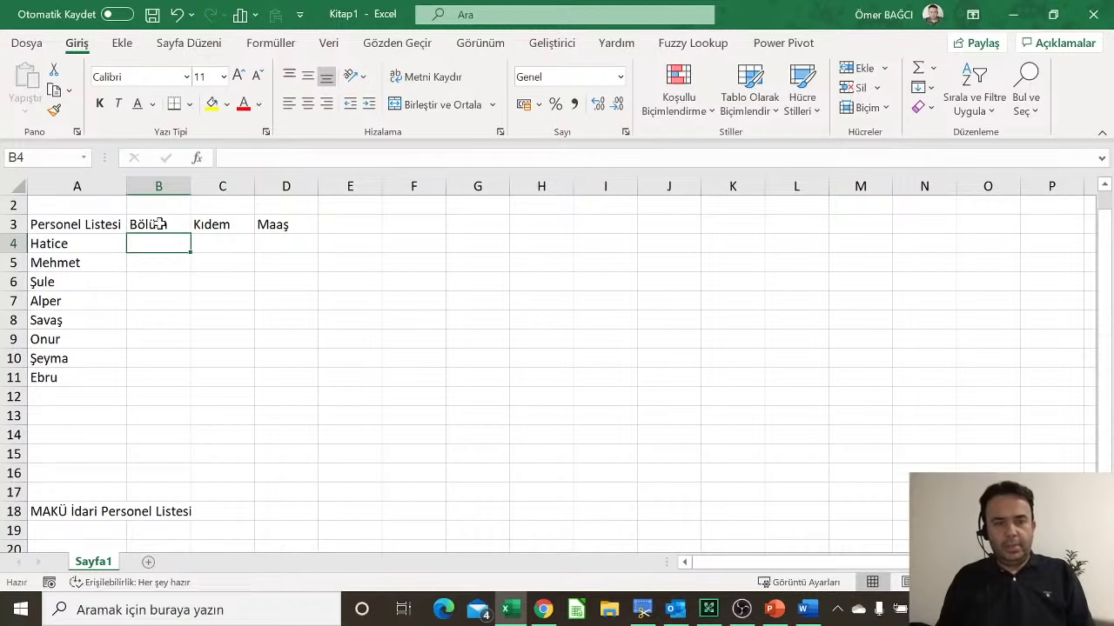
# Step: Fill B4:B11 with departments Pazarlama, Pazarlama, Satış, Satış, Pazarlama, Üretim, Üretim, Üretim using autocomplete
pyautogui.write('Pazarlama')
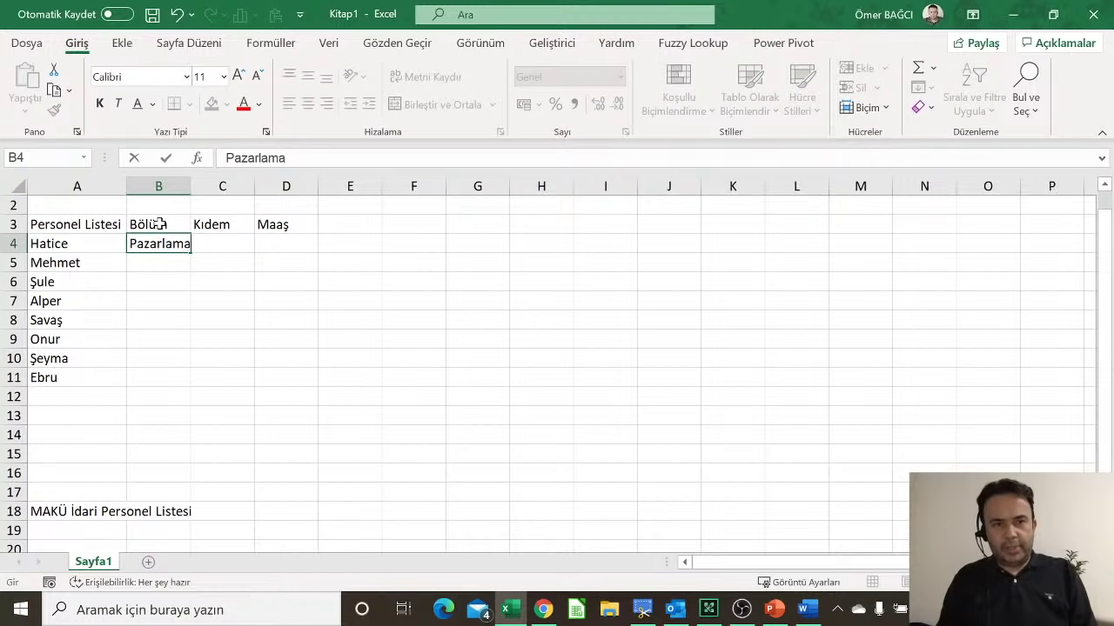
pyautogui.press('Return')
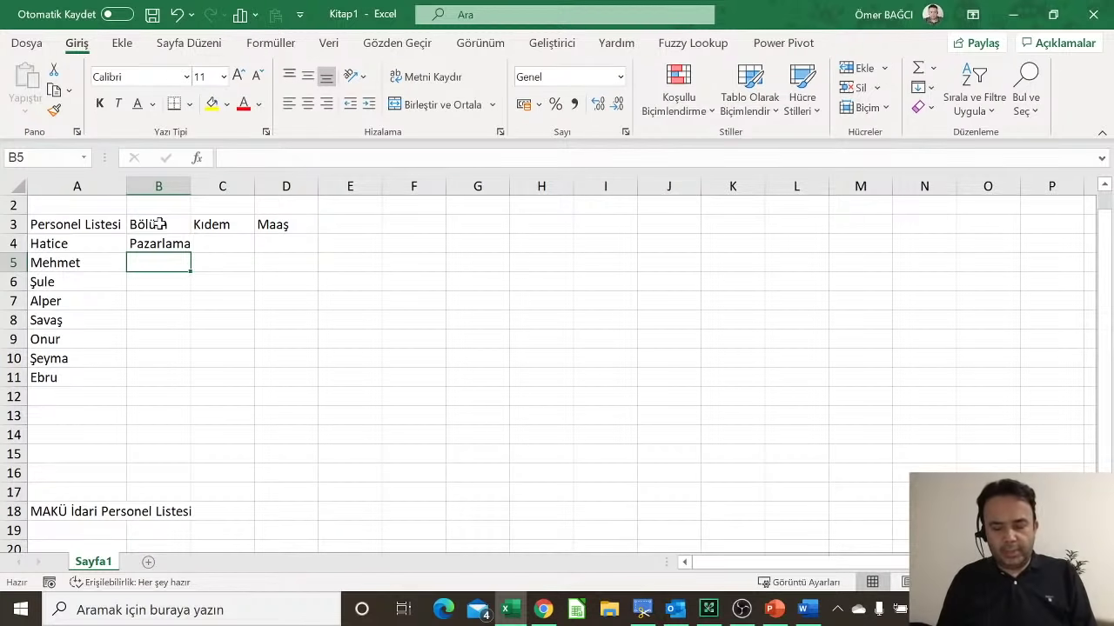
pyautogui.write('pazarlama')
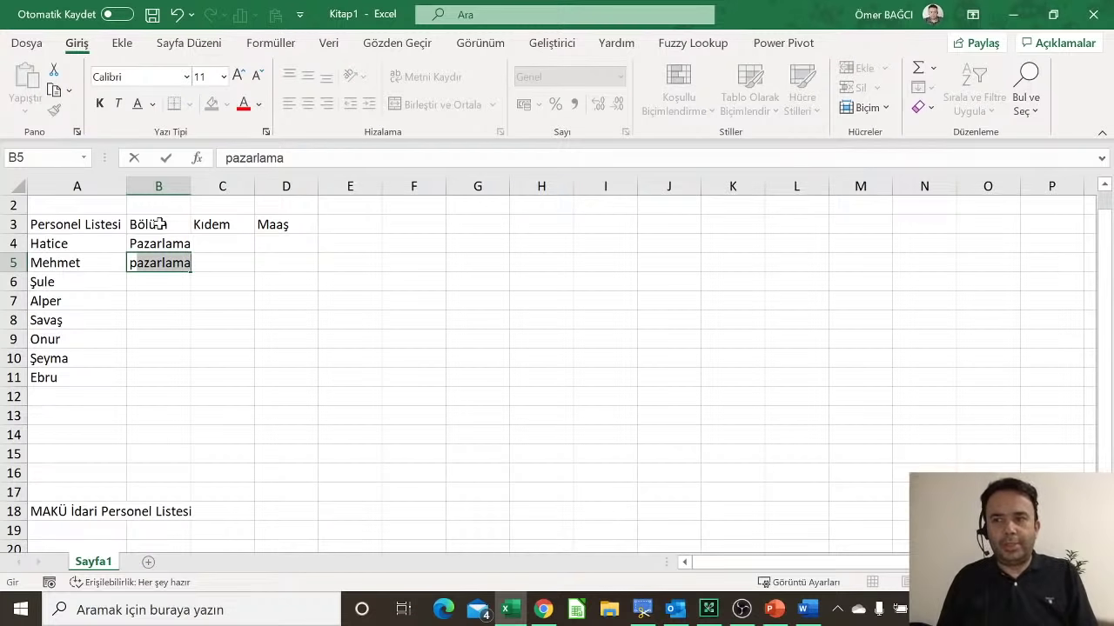
pyautogui.press('Return')
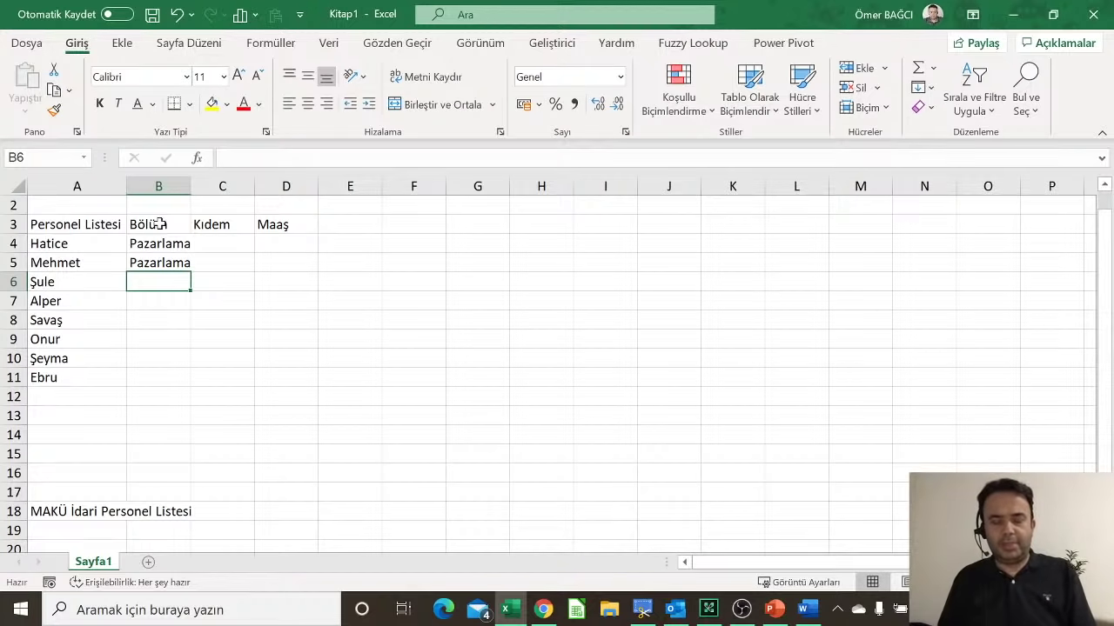
pyautogui.write('Satış')
pyautogui.press('Return')
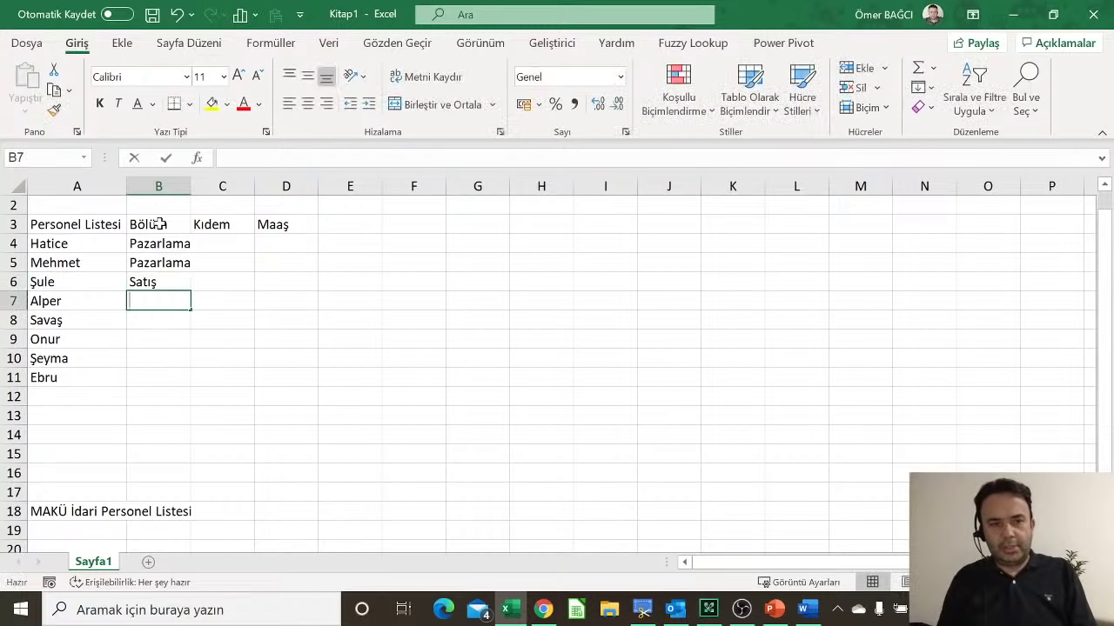
pyautogui.write('s')
pyautogui.press('Return')
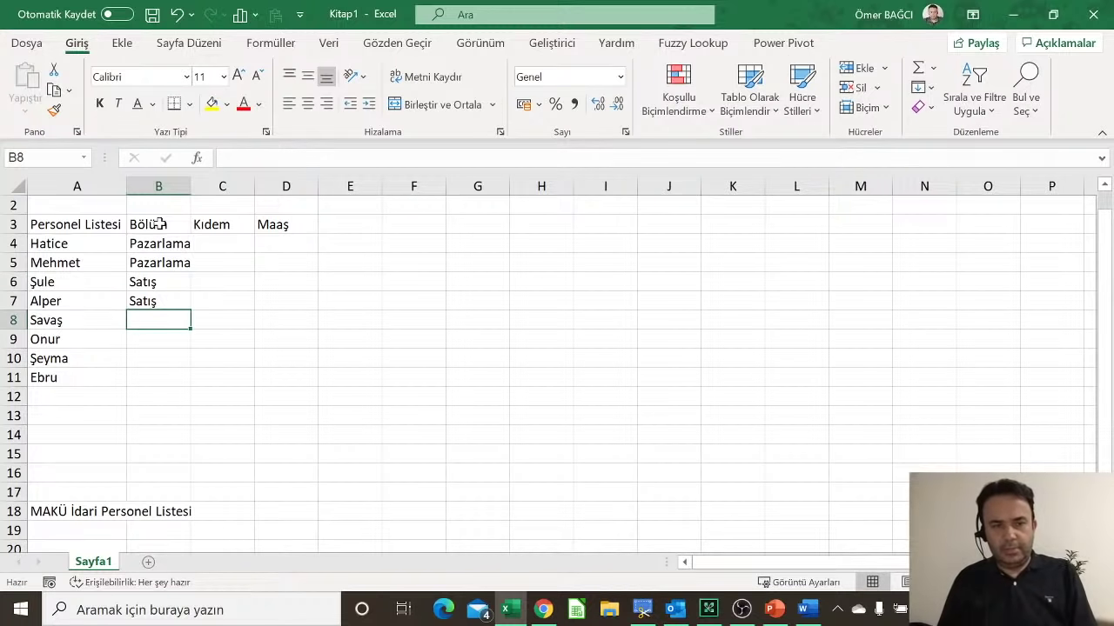
pyautogui.write('pazarlama')
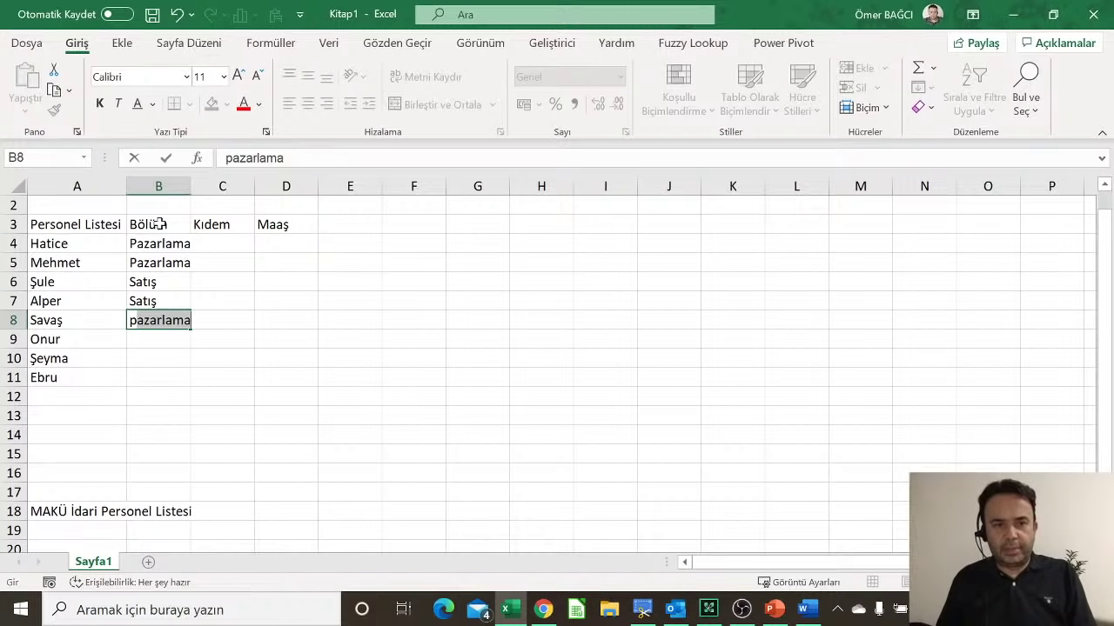
pyautogui.press('Return')
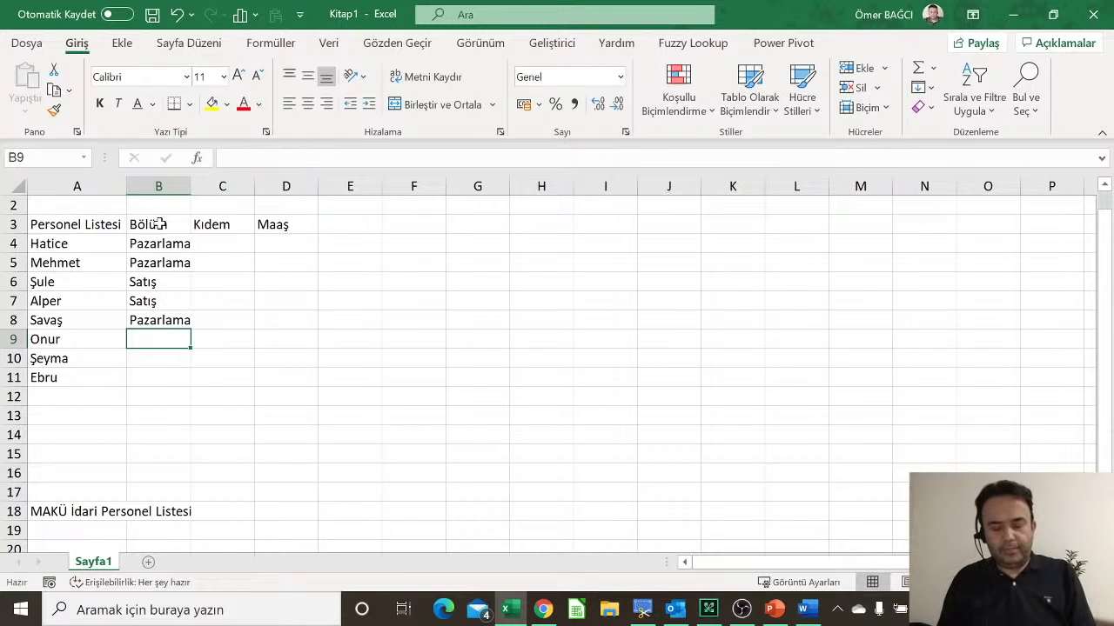
pyautogui.write('Üretim')
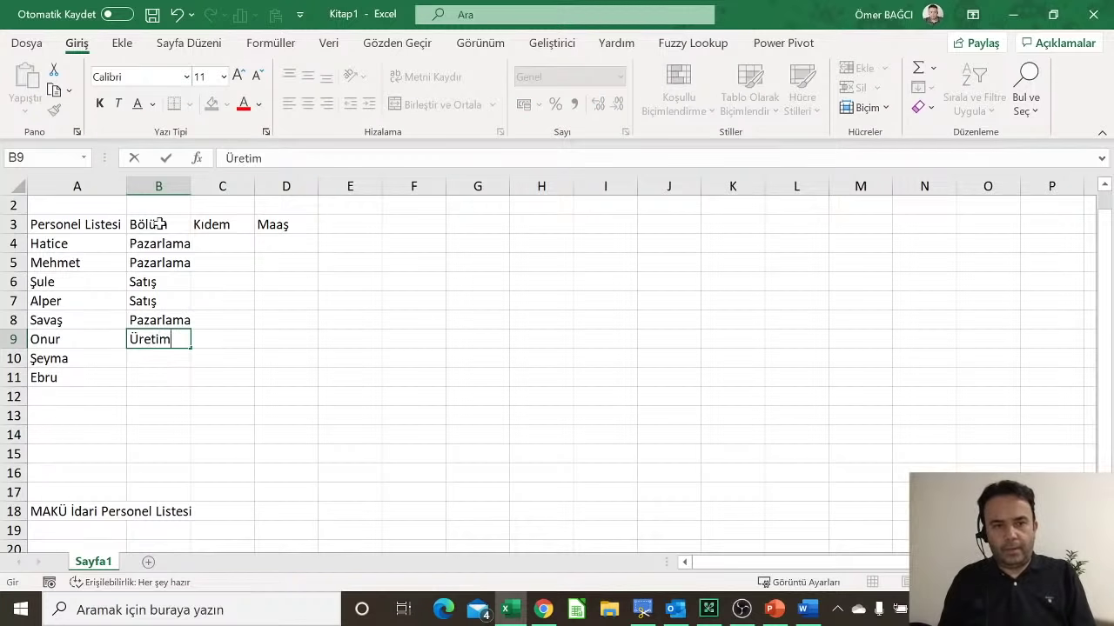
pyautogui.press('Return')
pyautogui.write('ü')
pyautogui.press('Return')
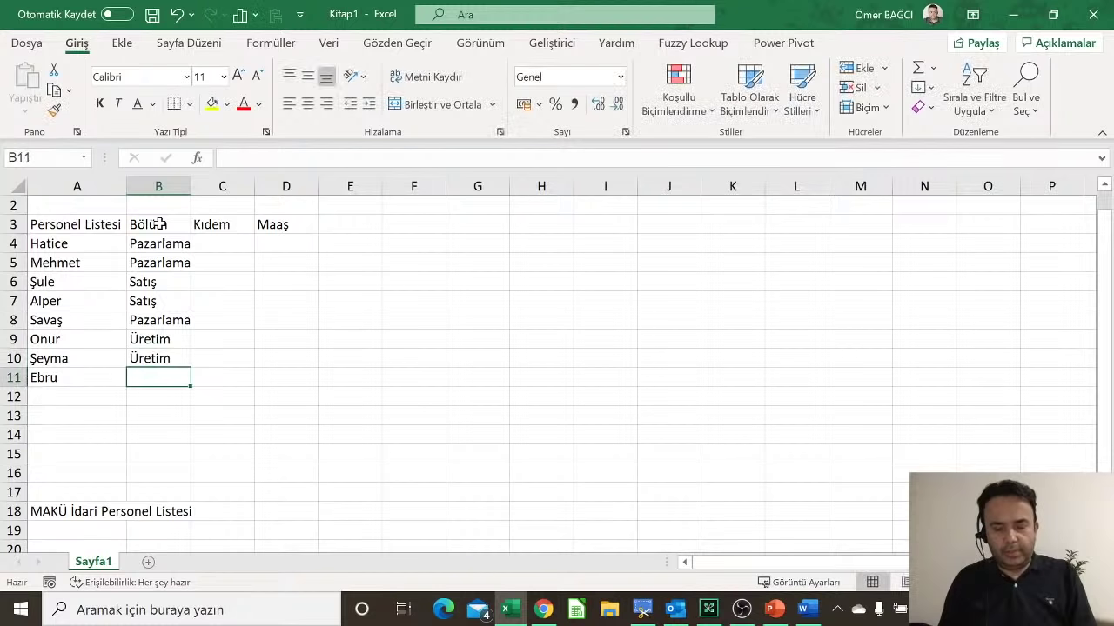
pyautogui.write('ü')
pyautogui.press('Return')
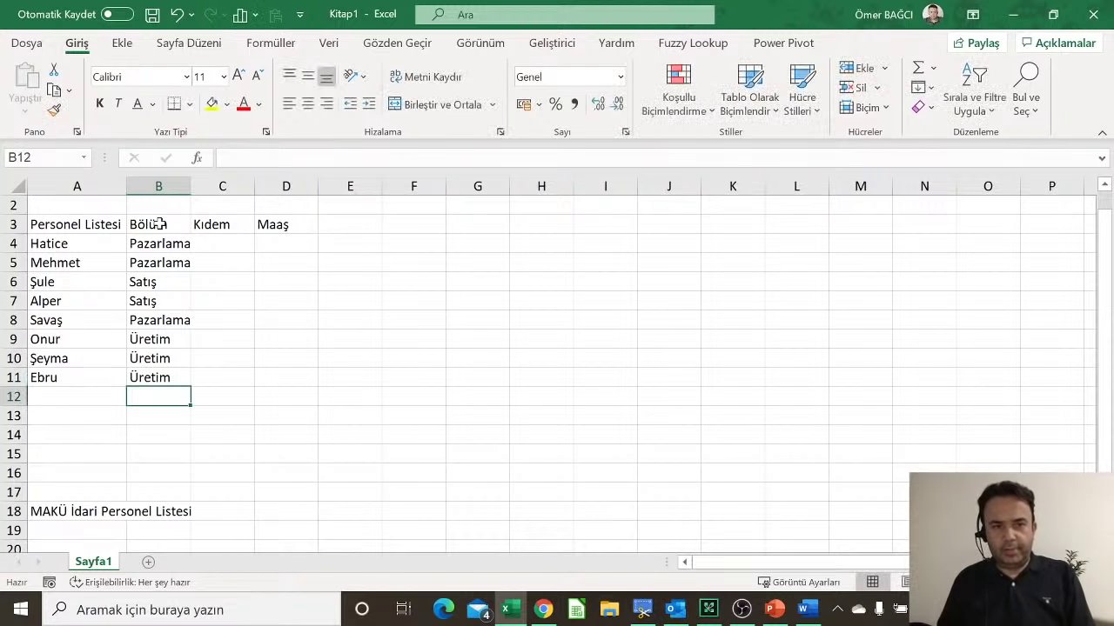
# Step: Enter Kıdem values 12, 10, 2, 6, 8, 12, 10 and 7 in C4:C11
pyautogui.press('Up')
pyautogui.press('Up')
pyautogui.press('Up')
pyautogui.press('Up')
pyautogui.press('Up')
pyautogui.press('Up')
pyautogui.press('Up')
pyautogui.press('Up')
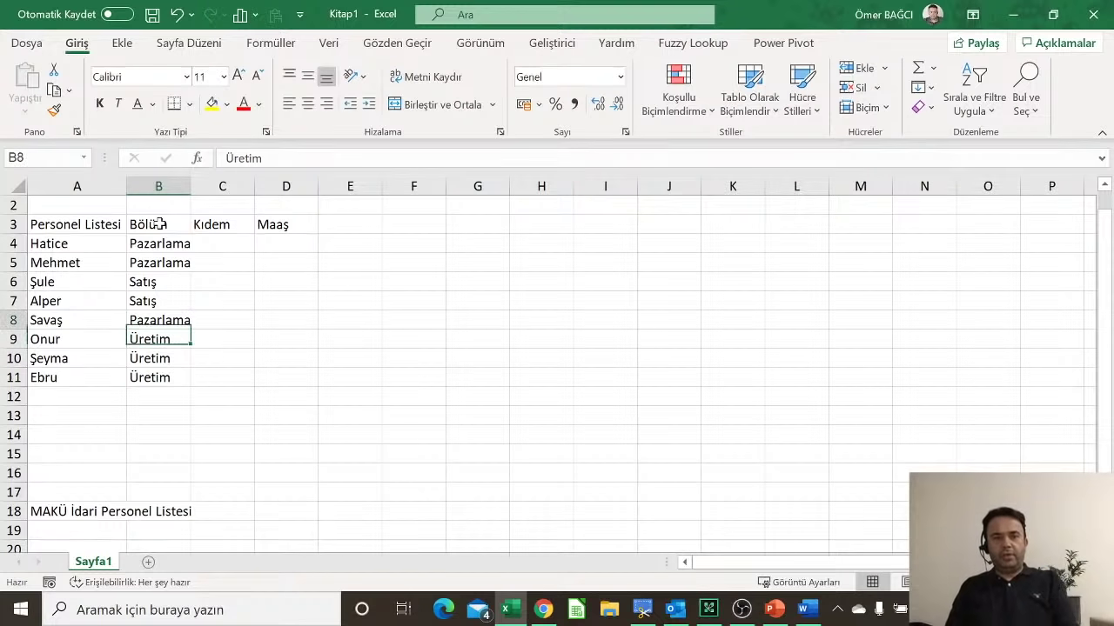
pyautogui.press('Right')
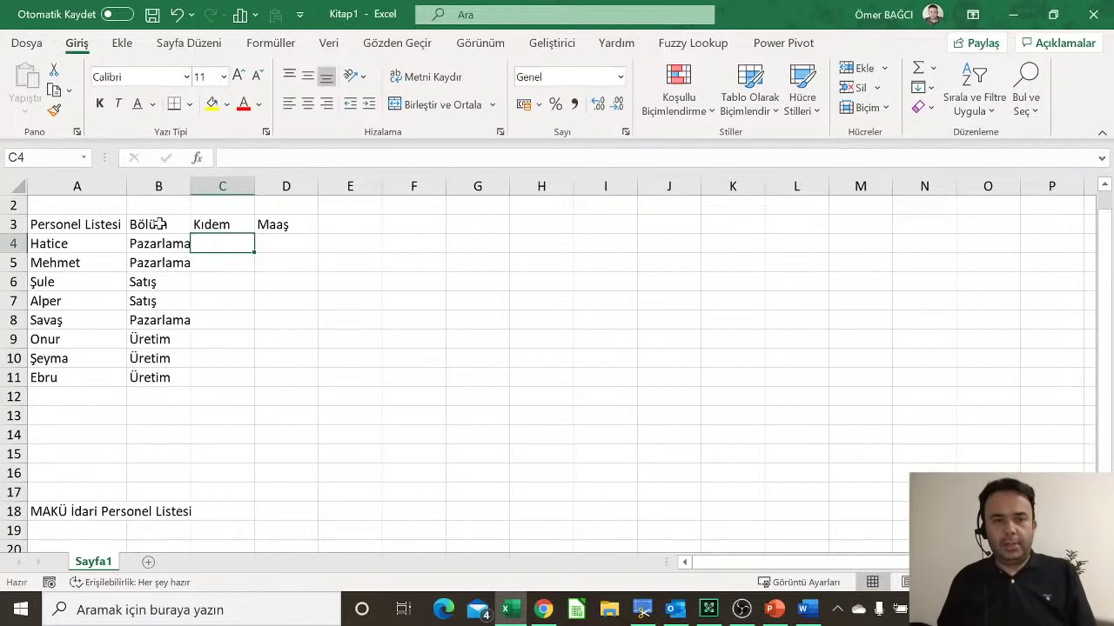
pyautogui.write('12')
pyautogui.press('Return')
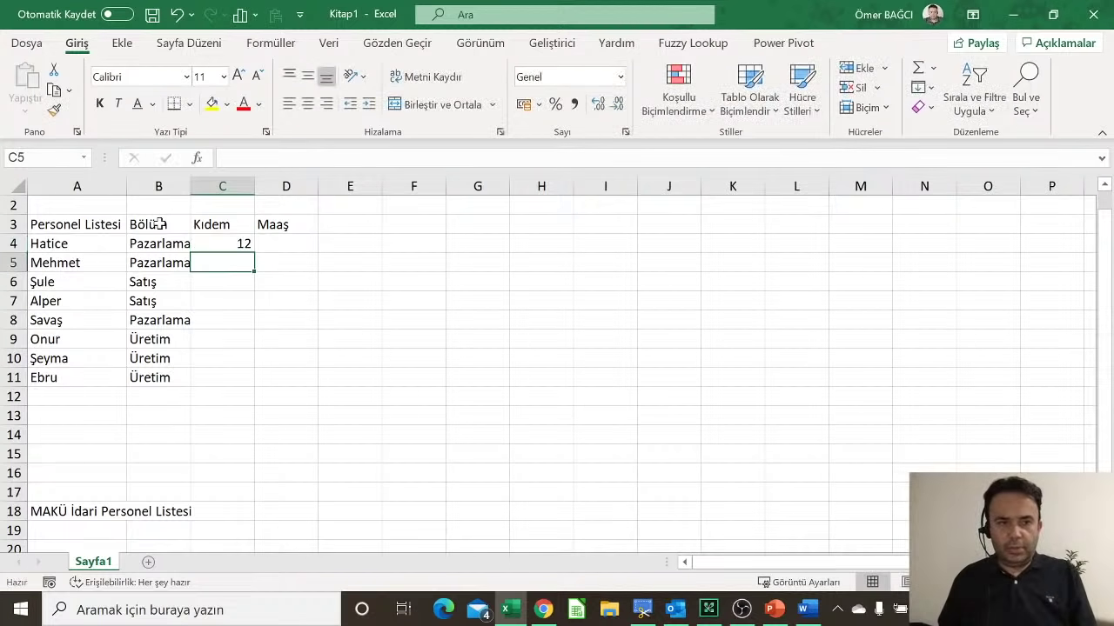
pyautogui.write('10')
pyautogui.press('Return')
pyautogui.write('2')
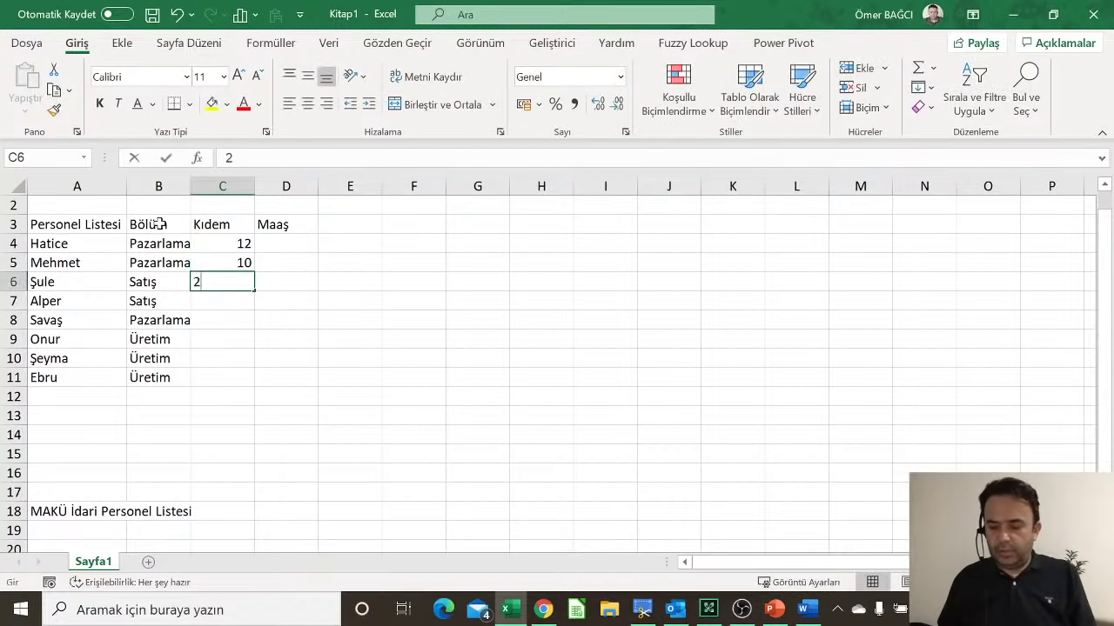
pyautogui.press('Return')
pyautogui.write('6')
pyautogui.press('Return')
pyautogui.write('8')
pyautogui.press('Return')
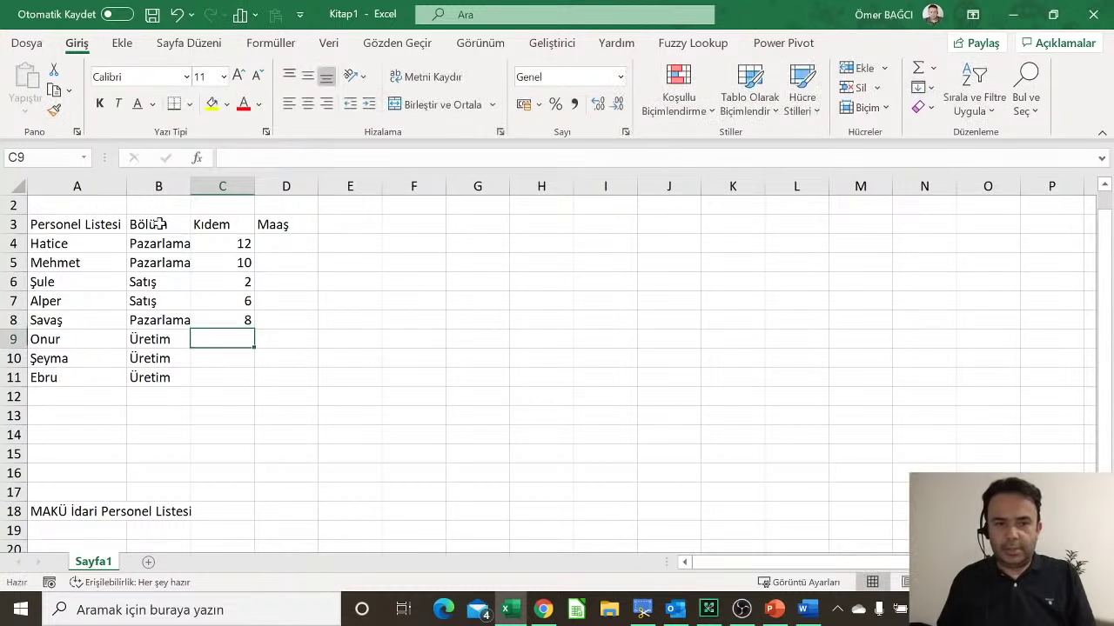
pyautogui.write('12')
pyautogui.press('Return')
pyautogui.write('10')
pyautogui.press('Return')
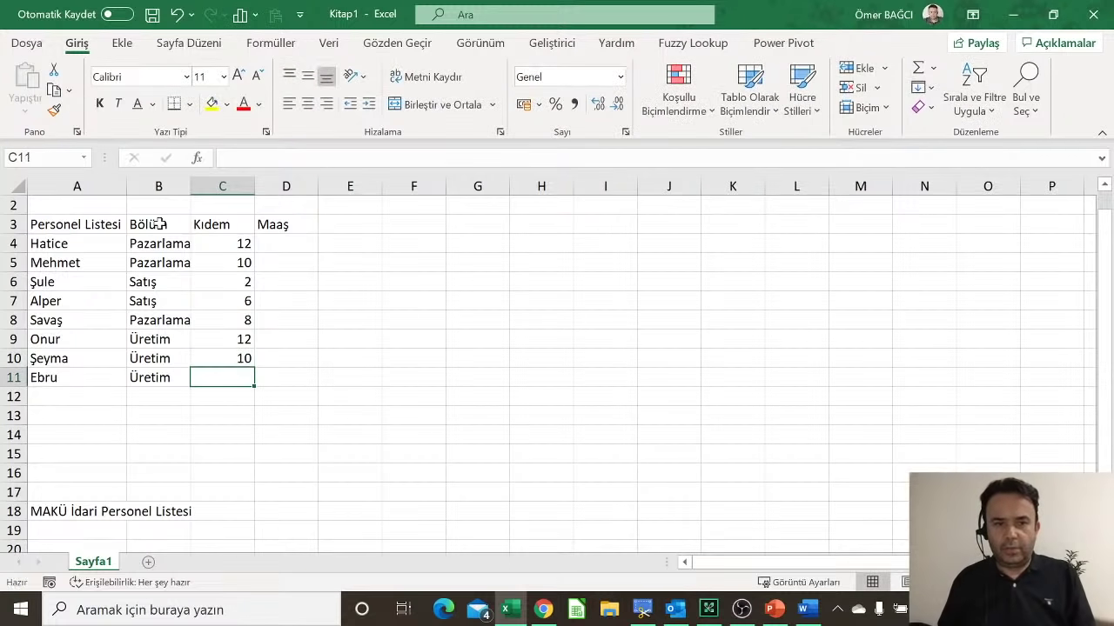
pyautogui.write('7')
pyautogui.press('Return')
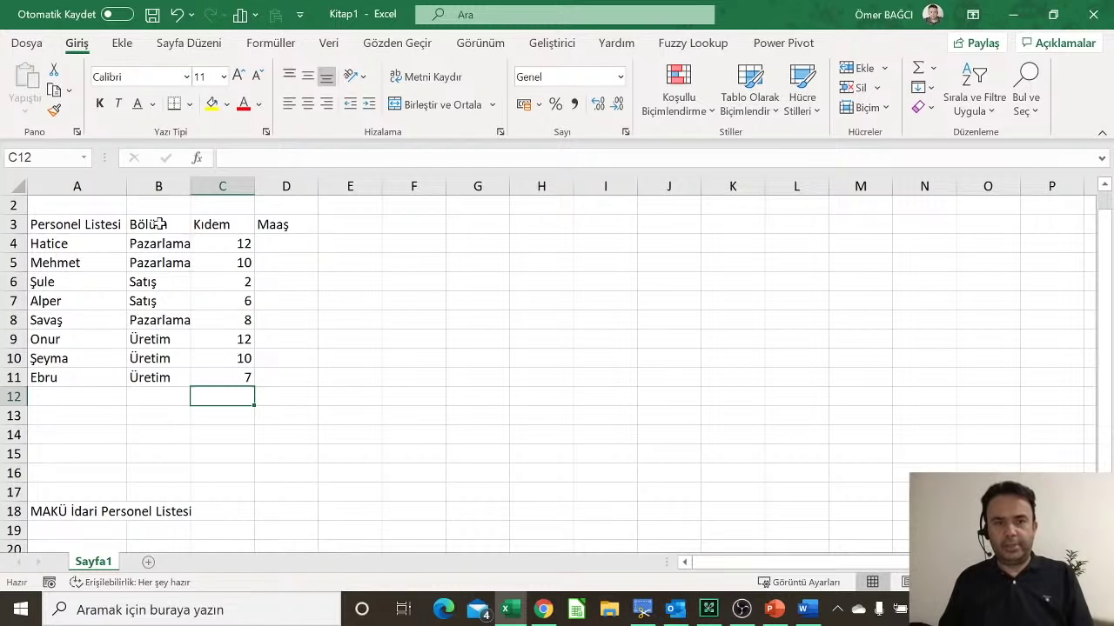
pyautogui.press('Up')
pyautogui.press('Up')
pyautogui.press('Up')
pyautogui.press('Up')
pyautogui.press('Up')
pyautogui.press('Up')
pyautogui.press('Up')
pyautogui.press('Up')
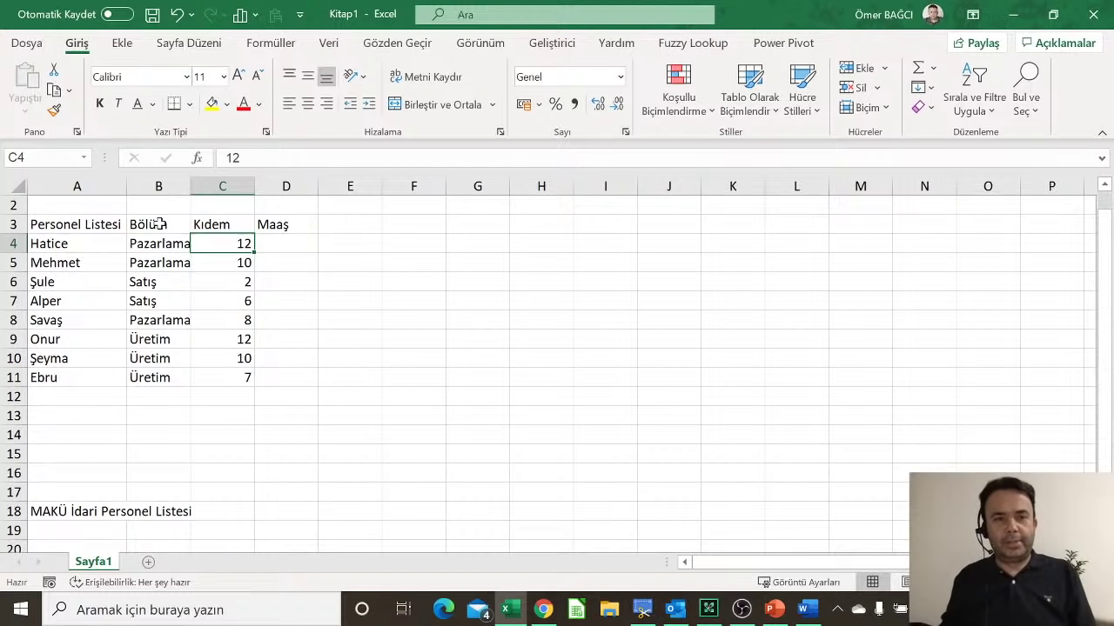
# Step: Select B3:B11 and AutoFit column B's width from the Format menu
pyautogui.moveTo(160, 225); pyautogui.dragTo(160, 378)
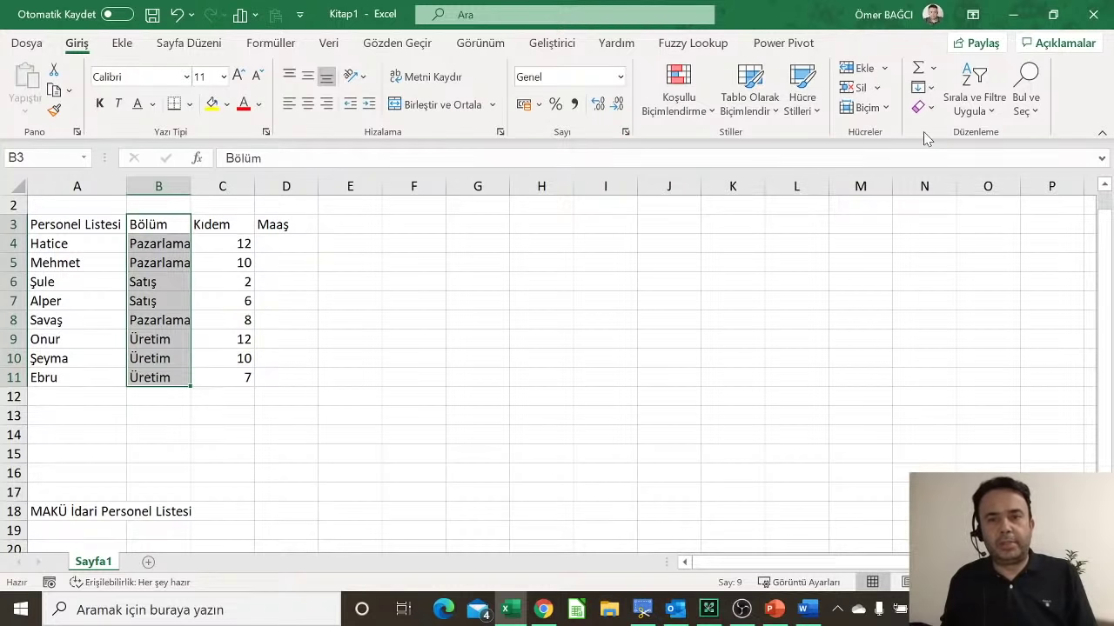
pyautogui.click(864, 107)
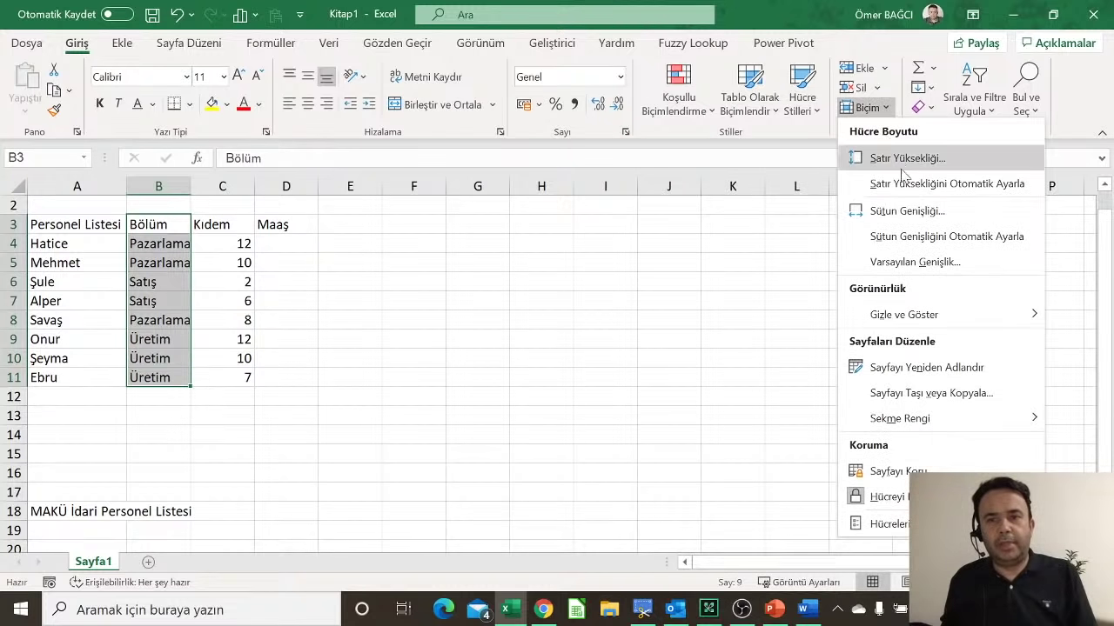
pyautogui.click(917, 237)
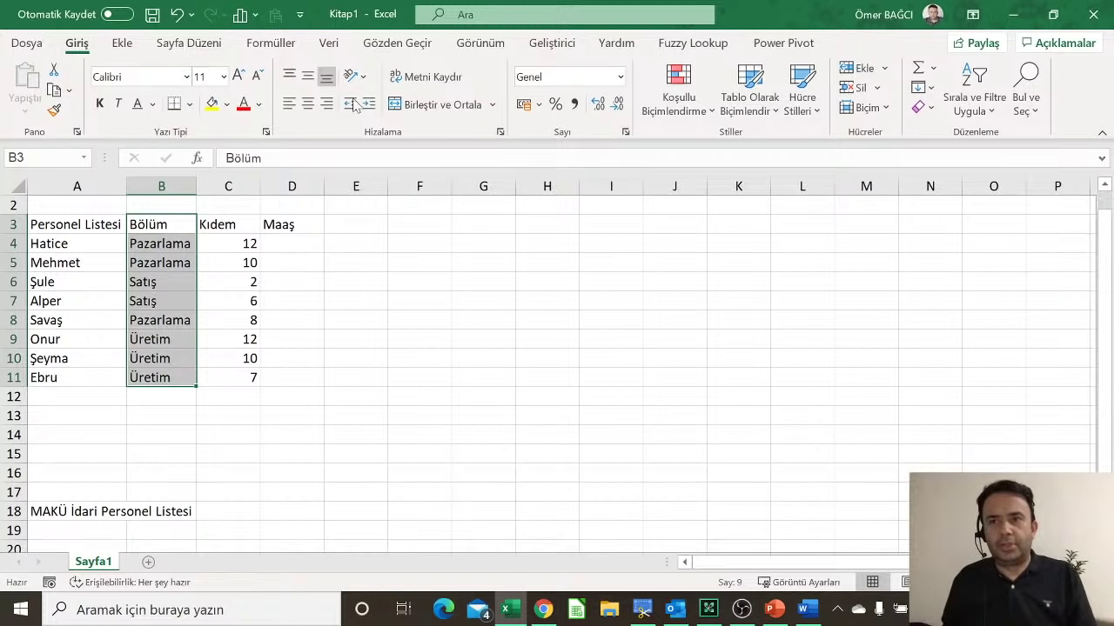
pyautogui.click(292, 243)
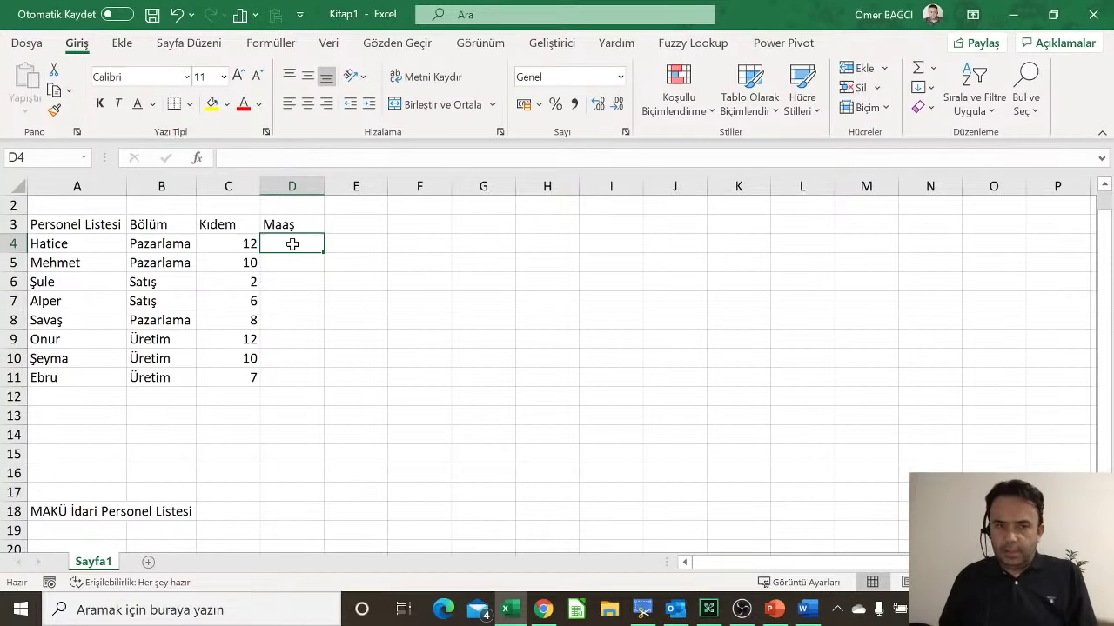
# Step: Enter the salaries 3600, 5600, 4500, 3890, 3800, 5000, 5420 and 5826 into D4:D11
pyautogui.write('3600')
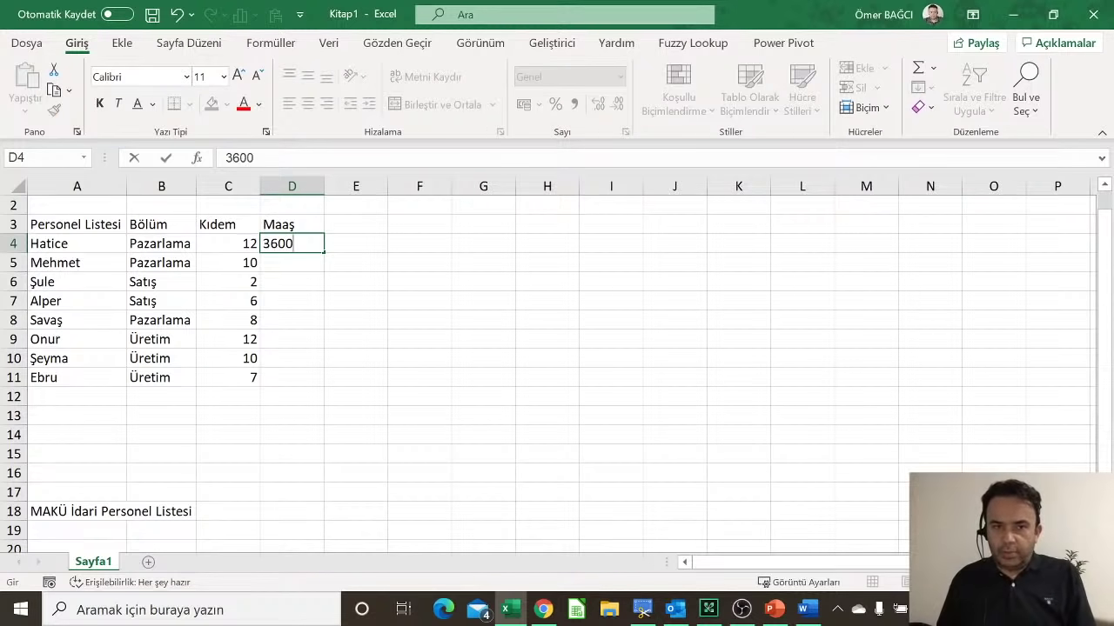
pyautogui.press('Return')
pyautogui.write('5600')
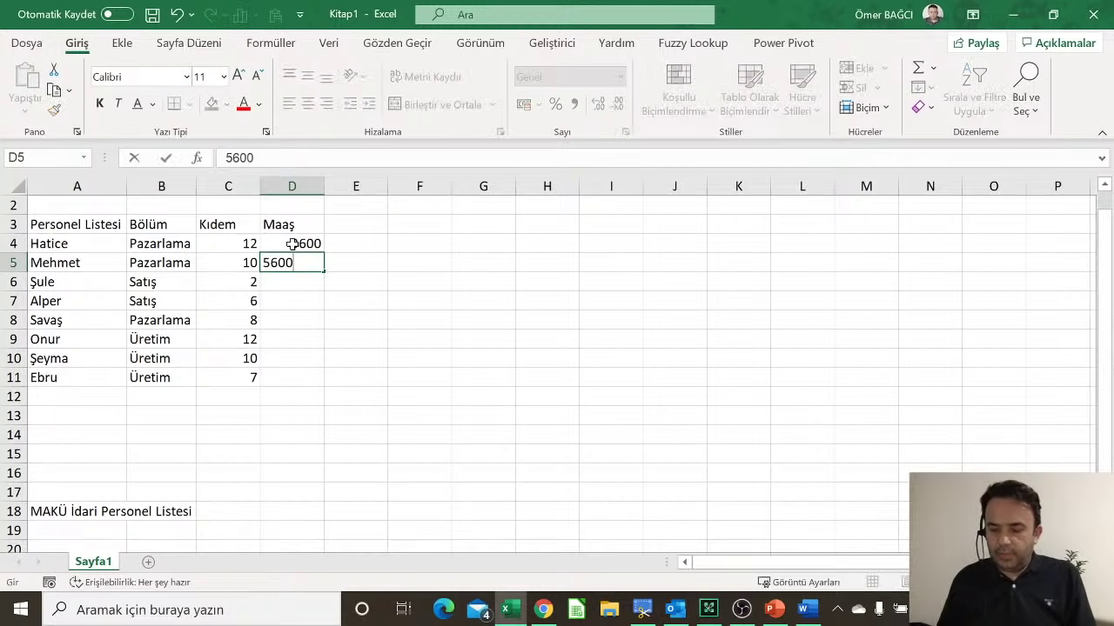
pyautogui.press('Return')
pyautogui.write('4500')
pyautogui.press('Return')
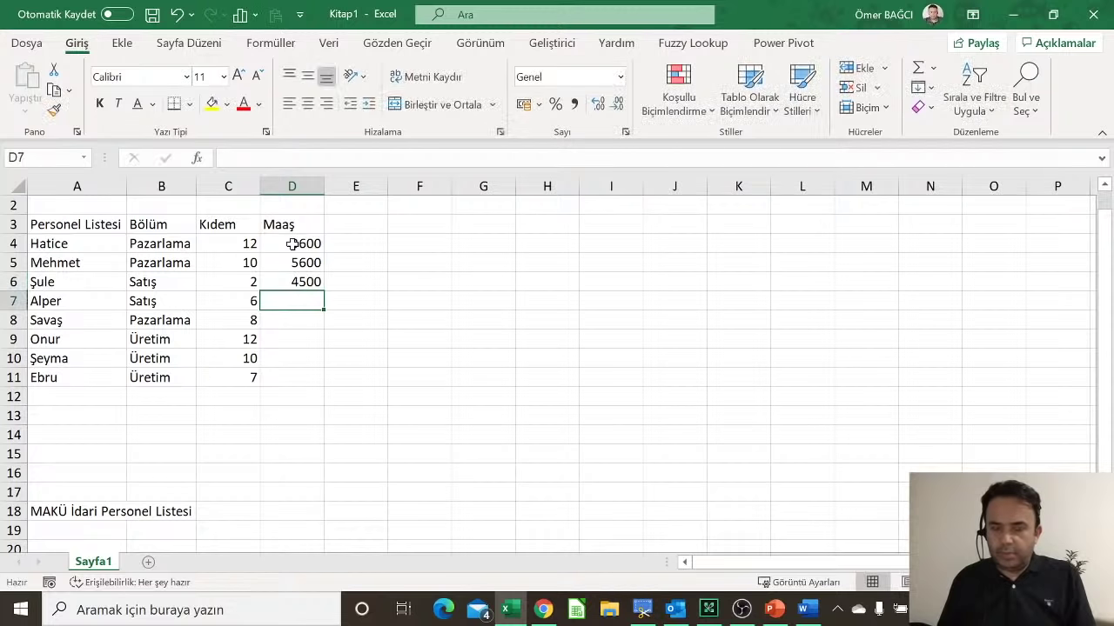
pyautogui.write('3890')
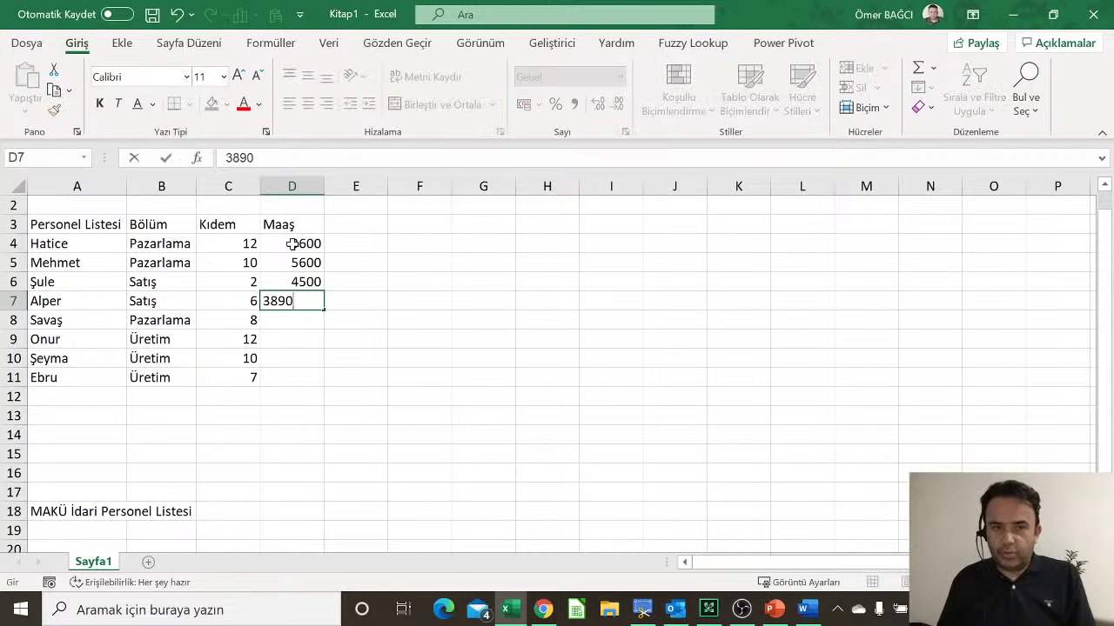
pyautogui.press('Return')
pyautogui.write('3800')
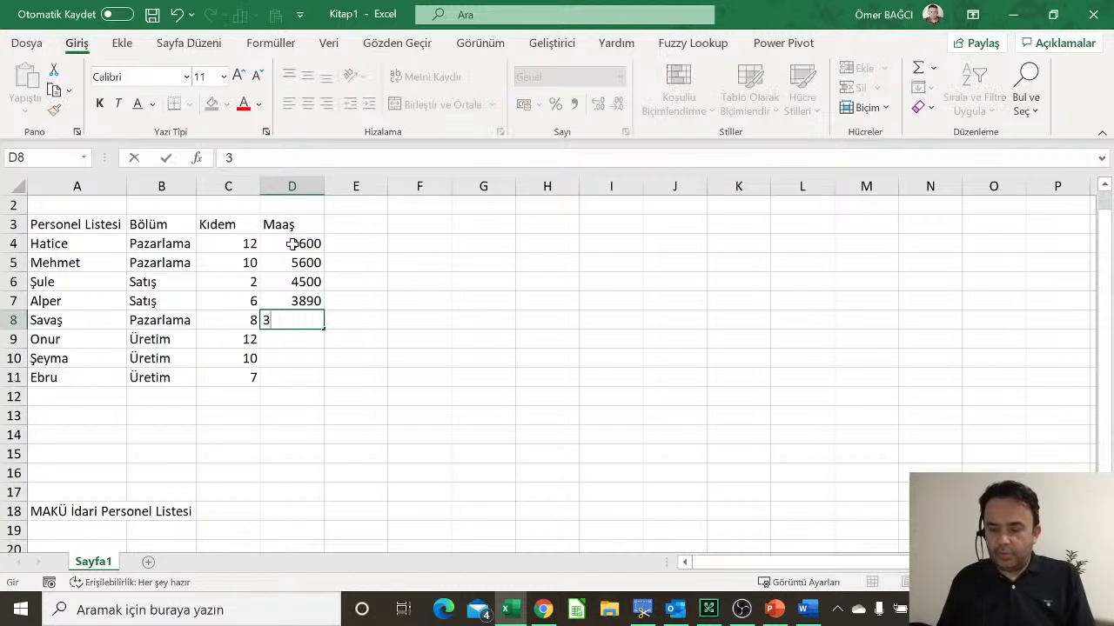
pyautogui.press('Return')
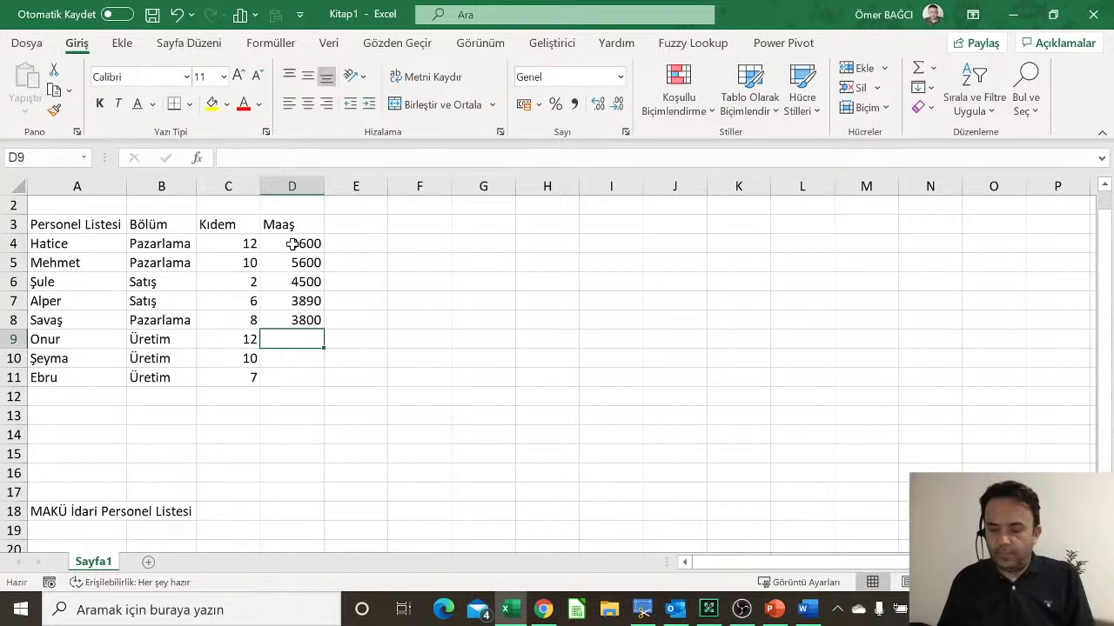
pyautogui.write('5000')
pyautogui.press('Return')
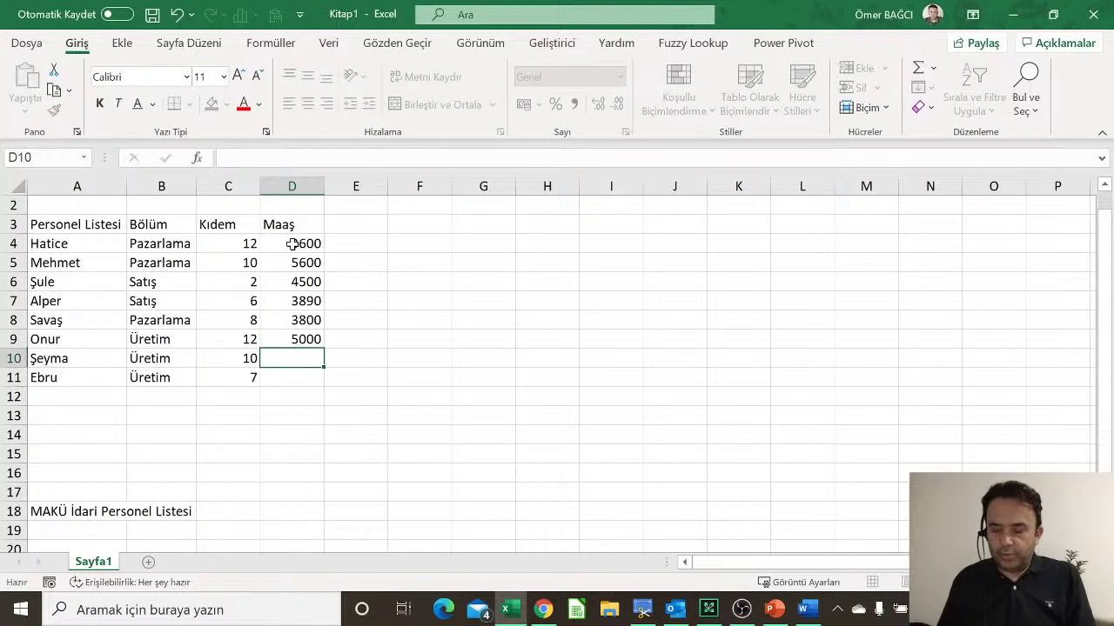
pyautogui.write('5420')
pyautogui.press('Return')
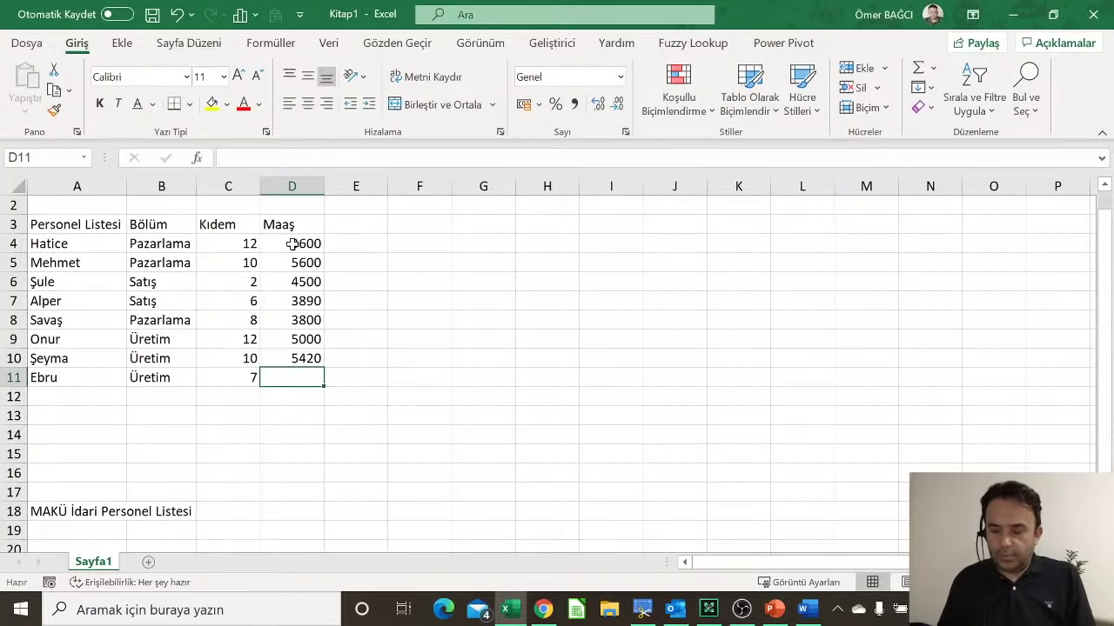
pyautogui.write('582')
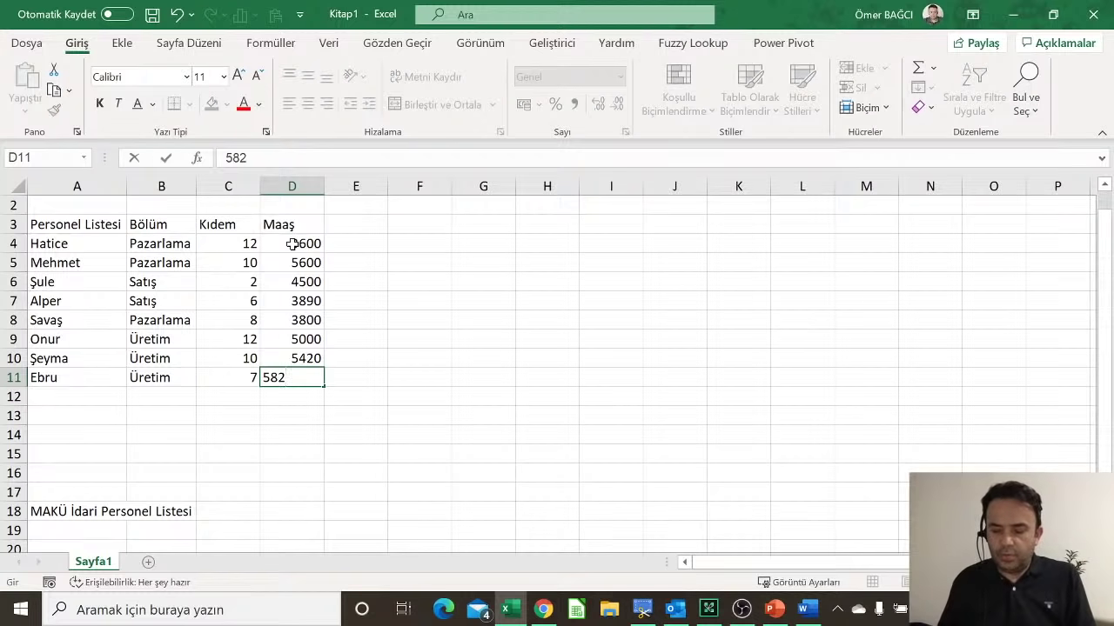
pyautogui.write('6')
pyautogui.press('Return')
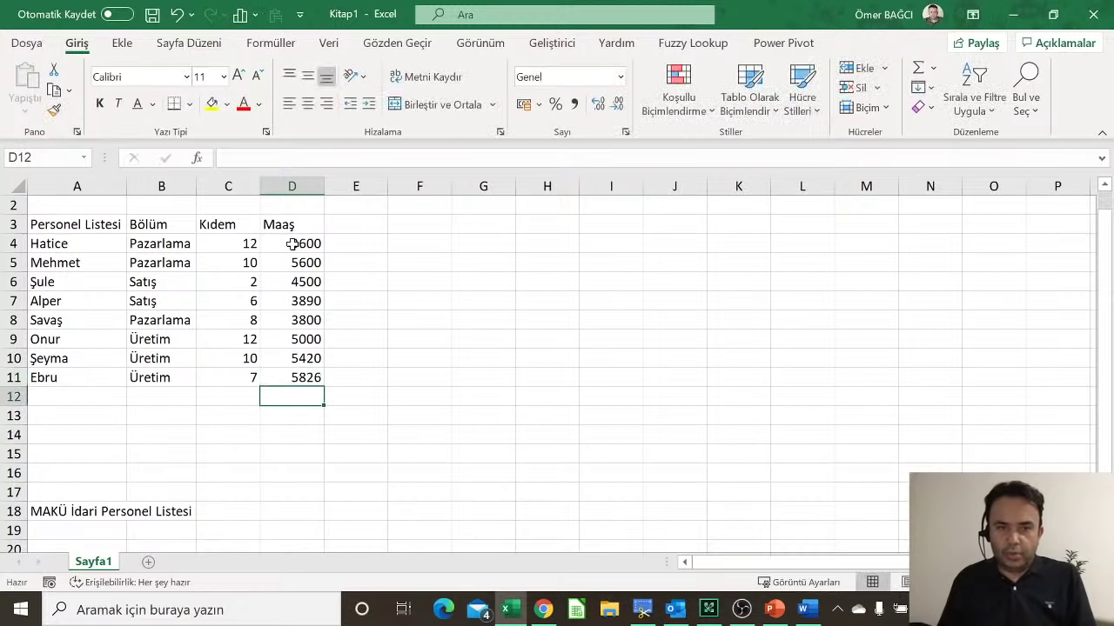
pyautogui.press('Up')
pyautogui.press('Up')
pyautogui.press('Up')
pyautogui.press('Up')
pyautogui.press('Up')
pyautogui.press('Up')
pyautogui.press('Up')
pyautogui.press('Up')
pyautogui.press('Up')
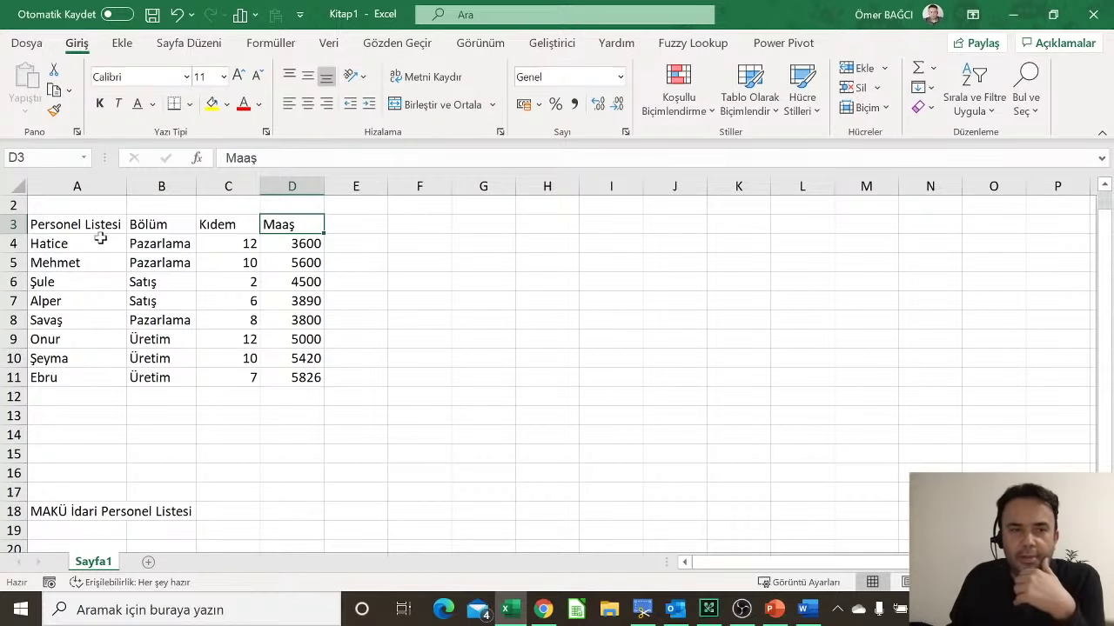
# Step: AutoFit the column widths of the personnel table A3:D11
pyautogui.moveTo(76, 226); pyautogui.dragTo(182, 223)
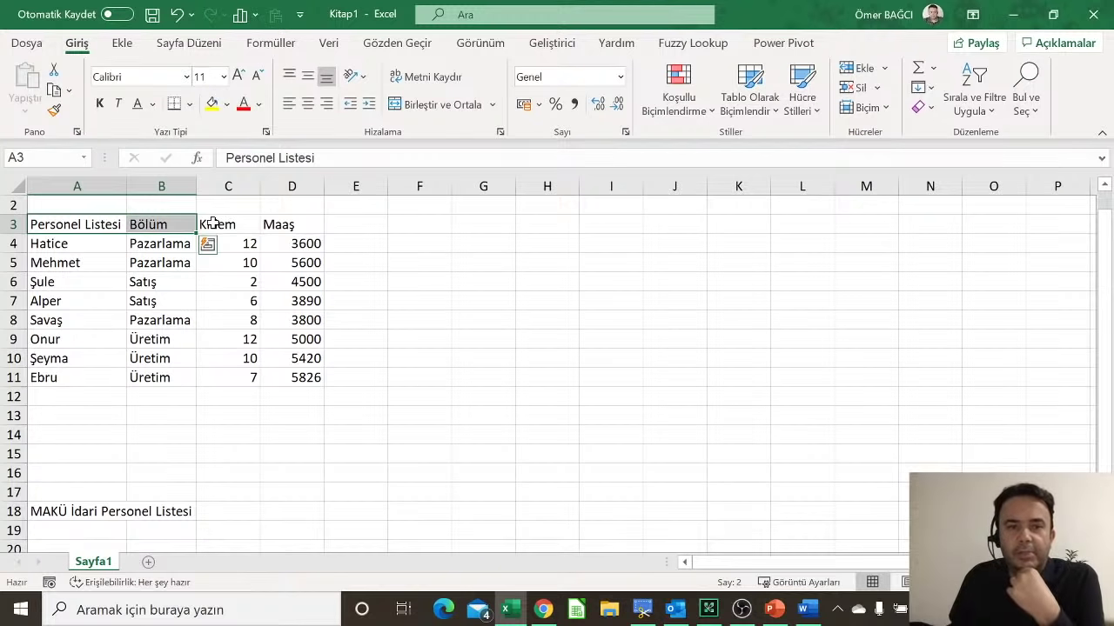
pyautogui.moveTo(111, 224); pyautogui.dragTo(297, 373)
pyautogui.click(863, 108)
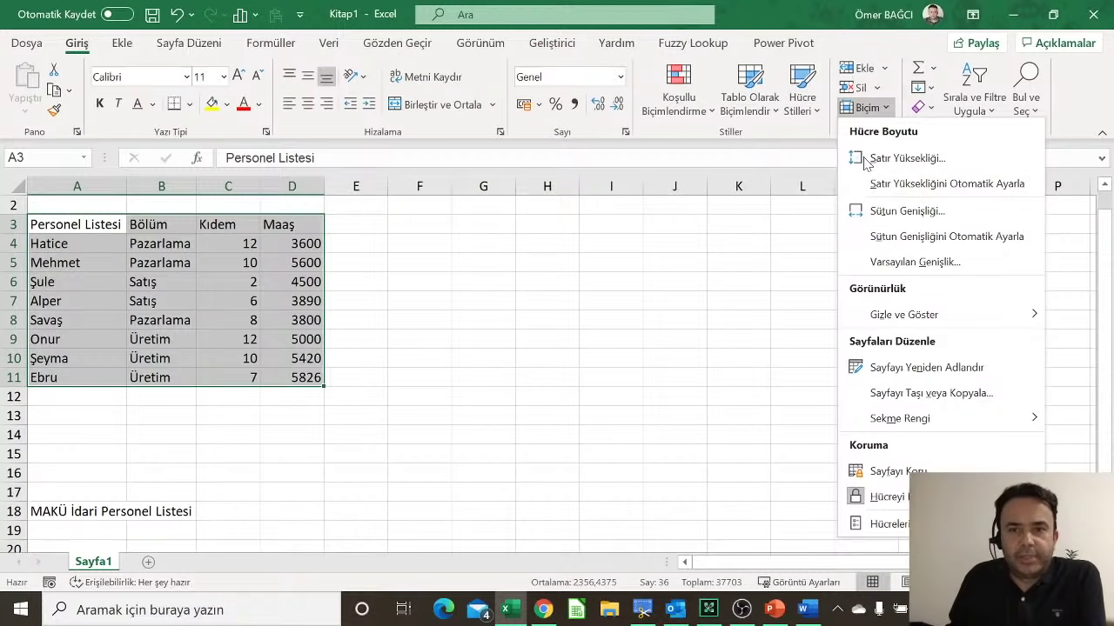
pyautogui.click(889, 239)
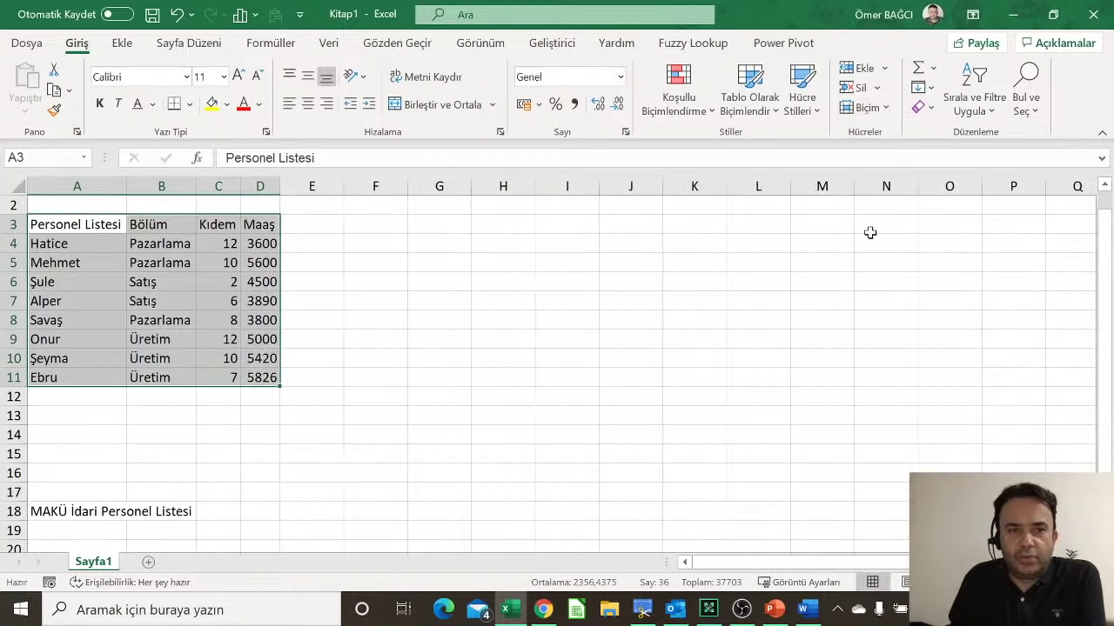
pyautogui.click(292, 280)
# Step: Widen columns A through D by hand so each has extra room
pyautogui.moveTo(191, 195); pyautogui.dragTo(206, 186)
pyautogui.moveTo(126, 186); pyautogui.dragTo(132, 187)
pyautogui.moveTo(261, 185); pyautogui.dragTo(320, 187)
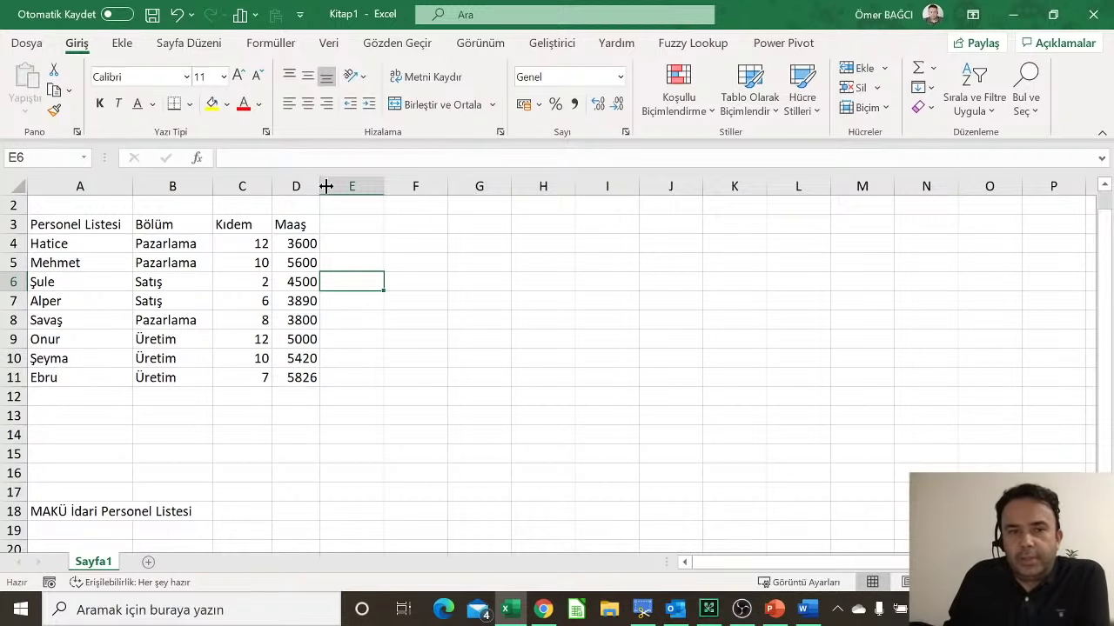
pyautogui.moveTo(325, 186); pyautogui.dragTo(286, 186)
pyautogui.moveTo(214, 186); pyautogui.dragTo(228, 186)
pyautogui.moveTo(133, 188); pyautogui.dragTo(139, 188)
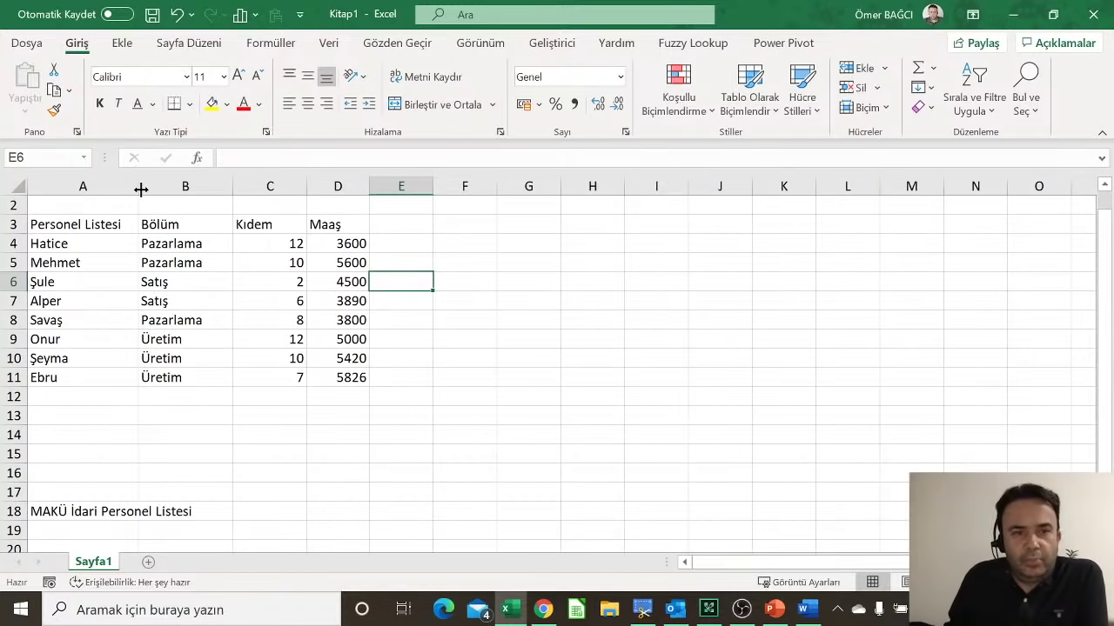
pyautogui.click(599, 246)
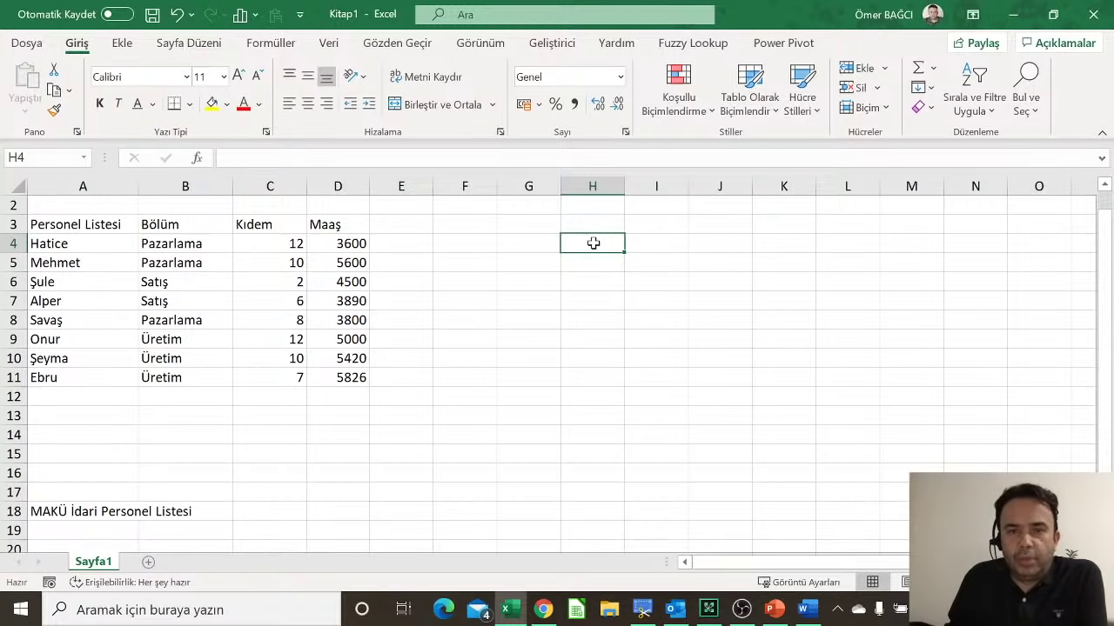
pyautogui.moveTo(593, 243); pyautogui.dragTo(589, 441)
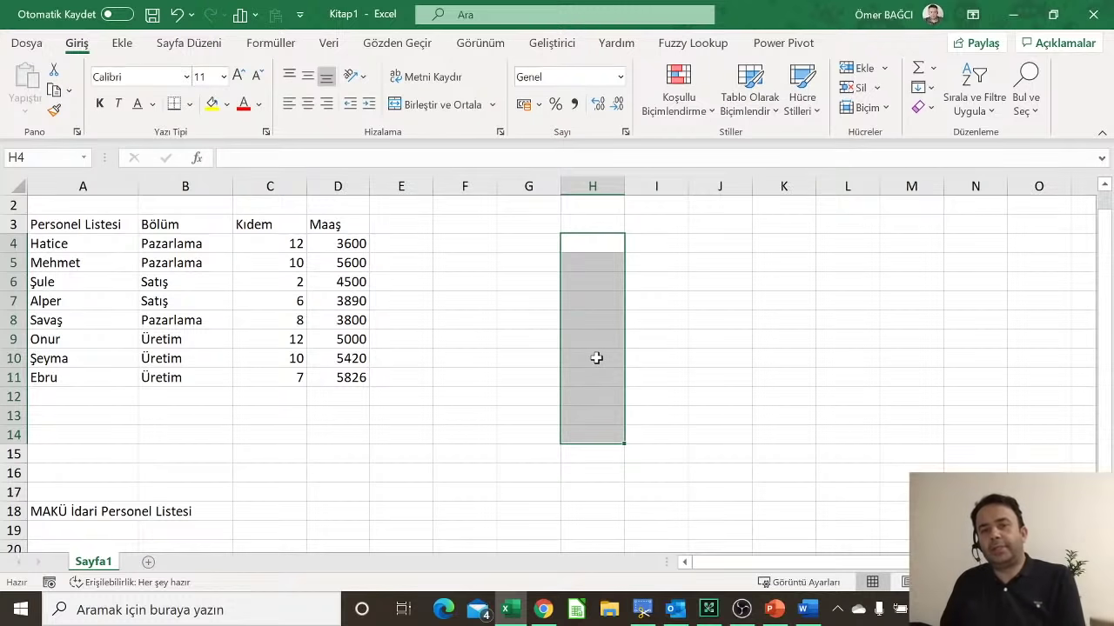
pyautogui.click(462, 248)
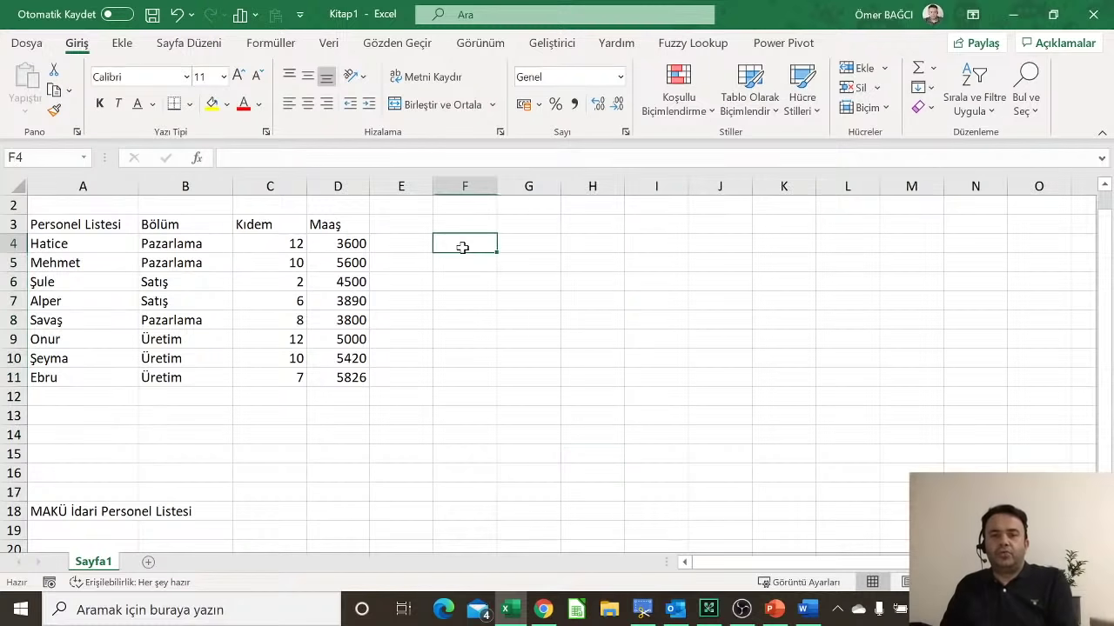
pyautogui.moveTo(462, 248); pyautogui.dragTo(652, 398)
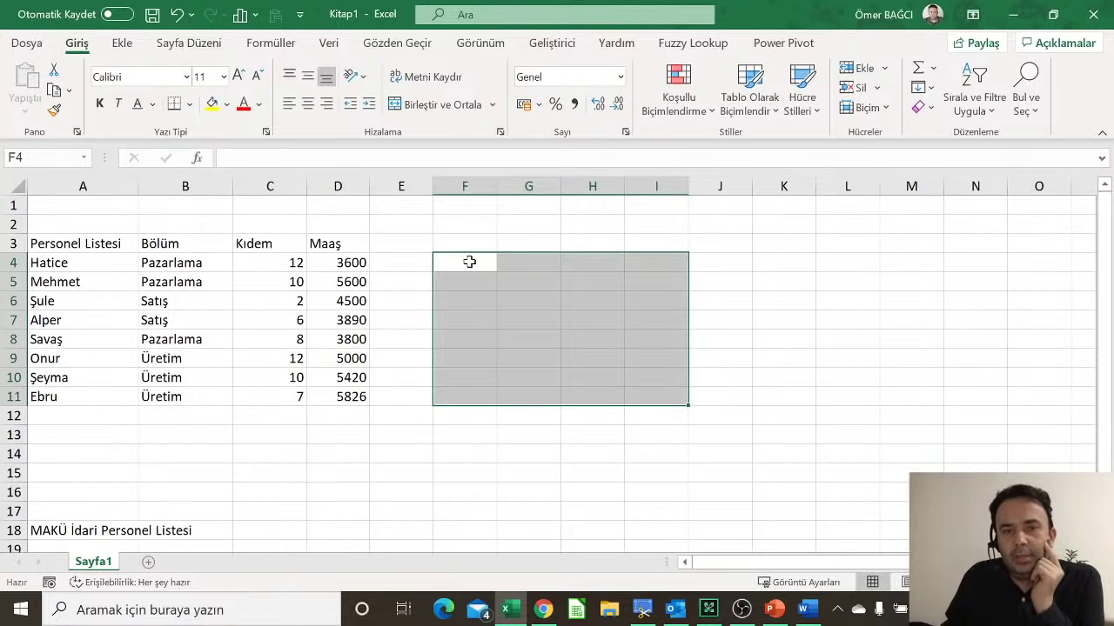
pyautogui.moveTo(469, 262); pyautogui.dragTo(724, 377)
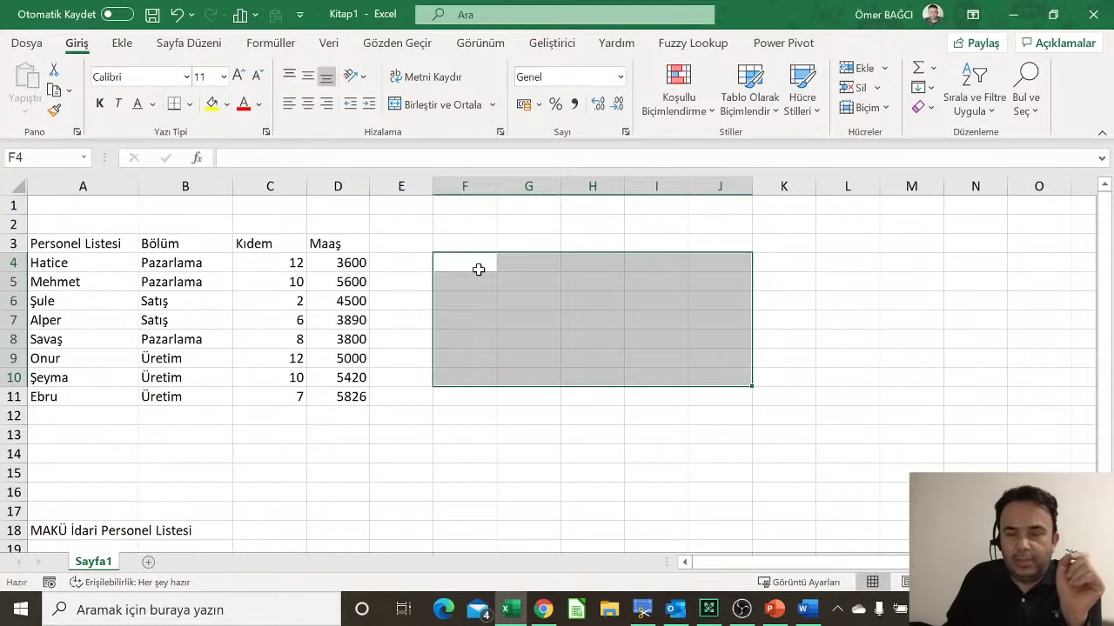
pyautogui.click(478, 270)
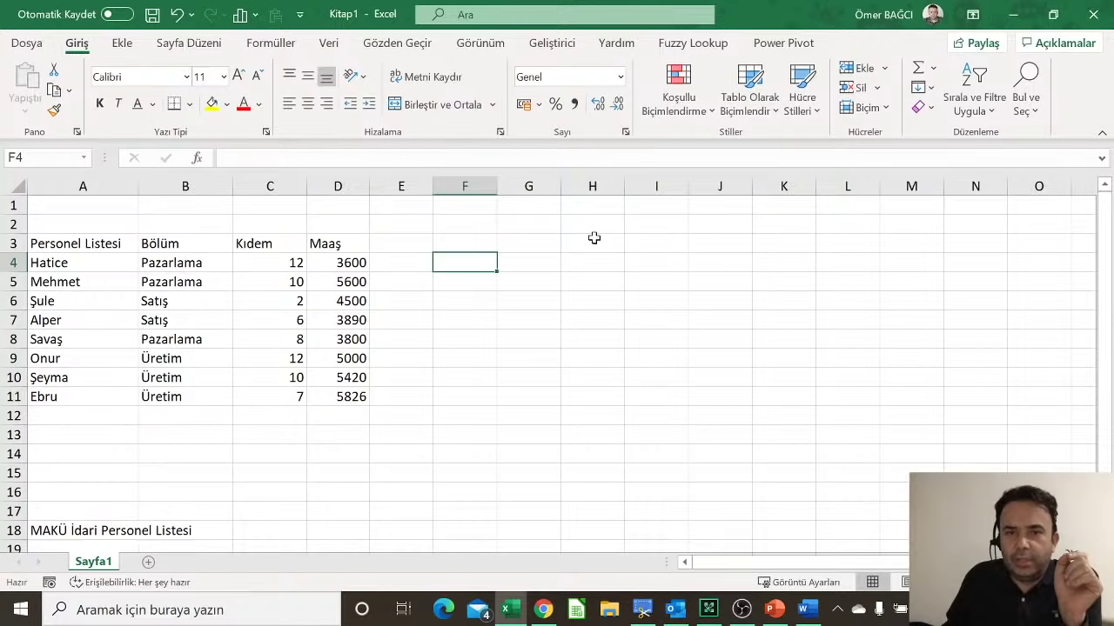
pyautogui.moveTo(593, 239); pyautogui.dragTo(884, 440)
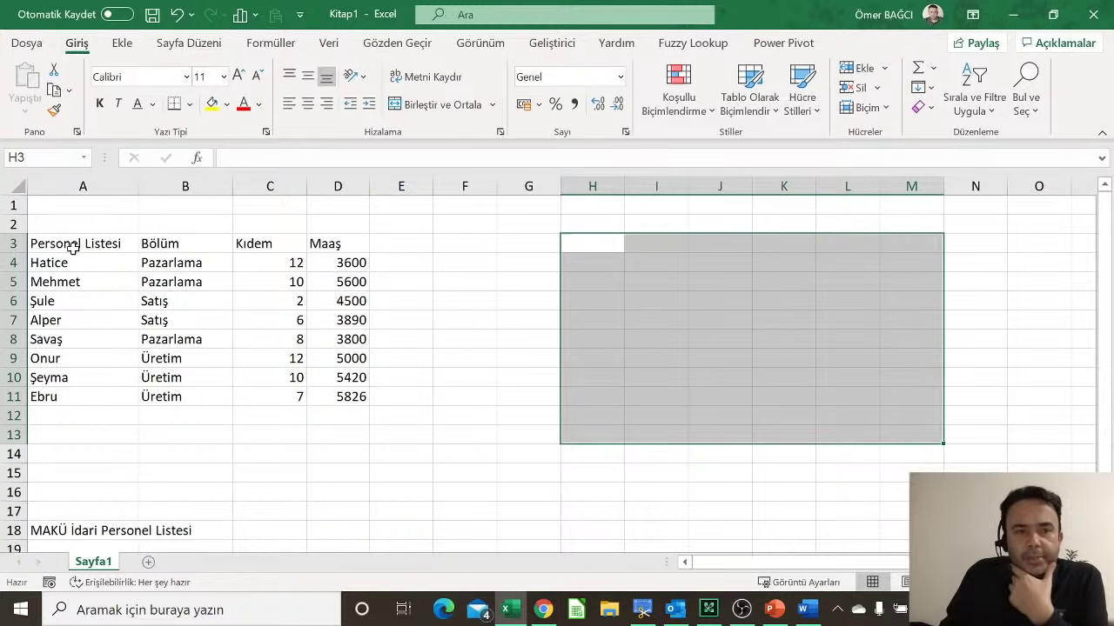
pyautogui.moveTo(73, 247); pyautogui.dragTo(348, 243)
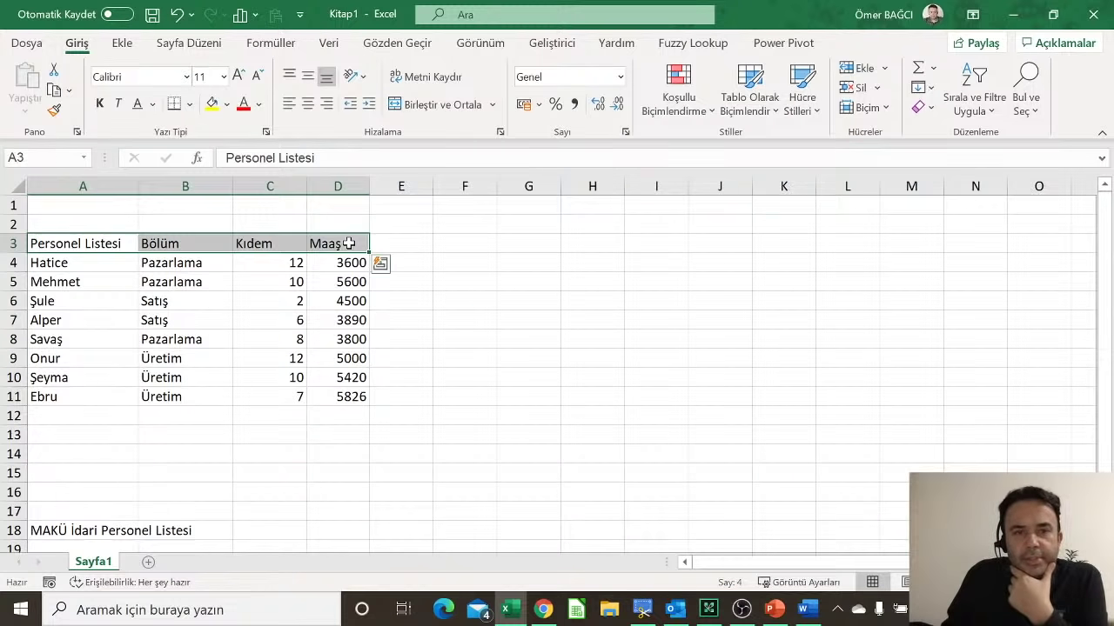
# Step: Make the A3:D3 headers bold, trying italic and alignment options along the way
pyautogui.click(101, 105)
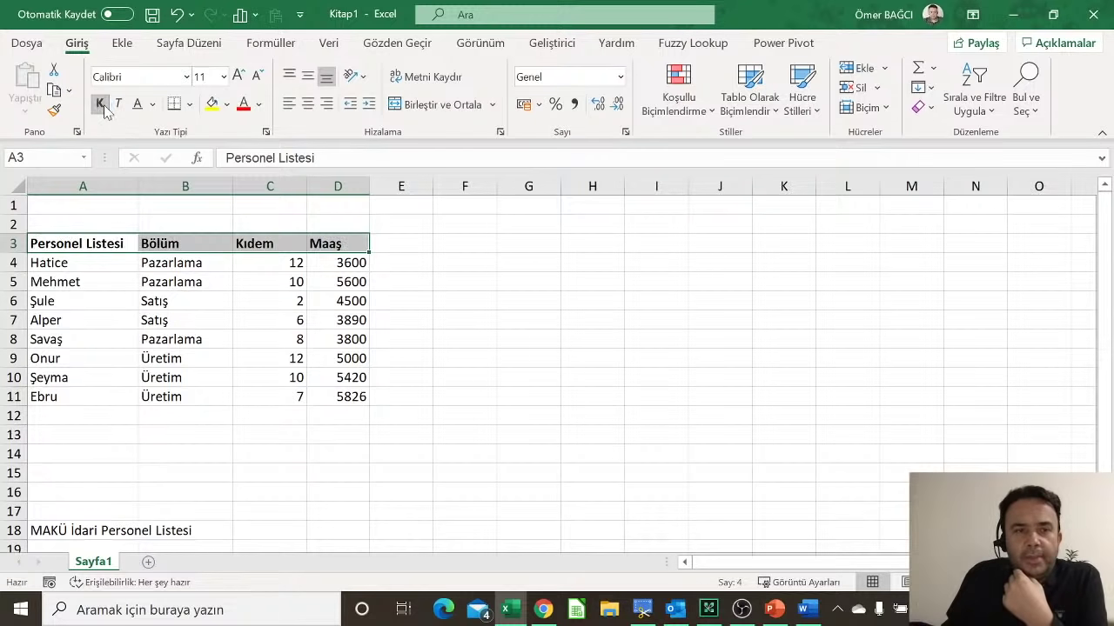
pyautogui.click(119, 106)
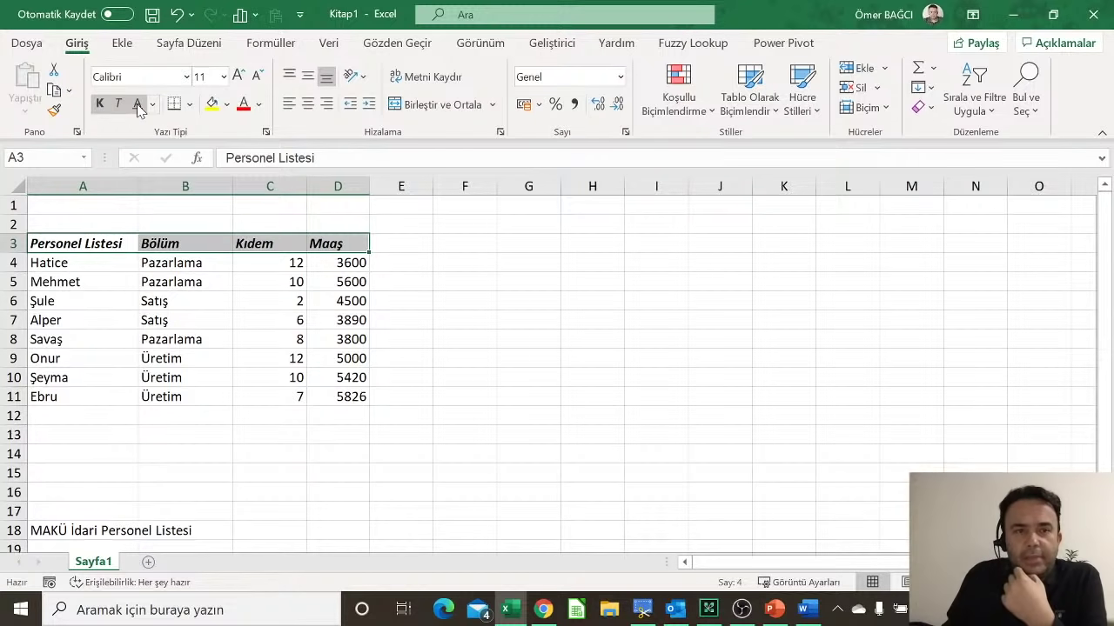
pyautogui.click(102, 106)
pyautogui.click(117, 106)
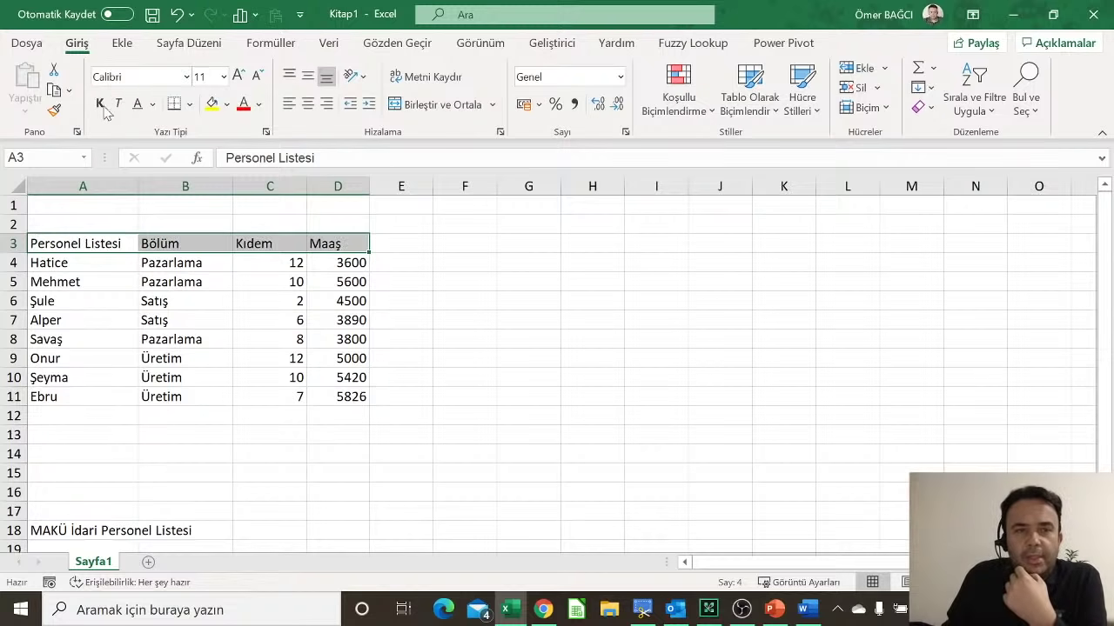
pyautogui.click(102, 104)
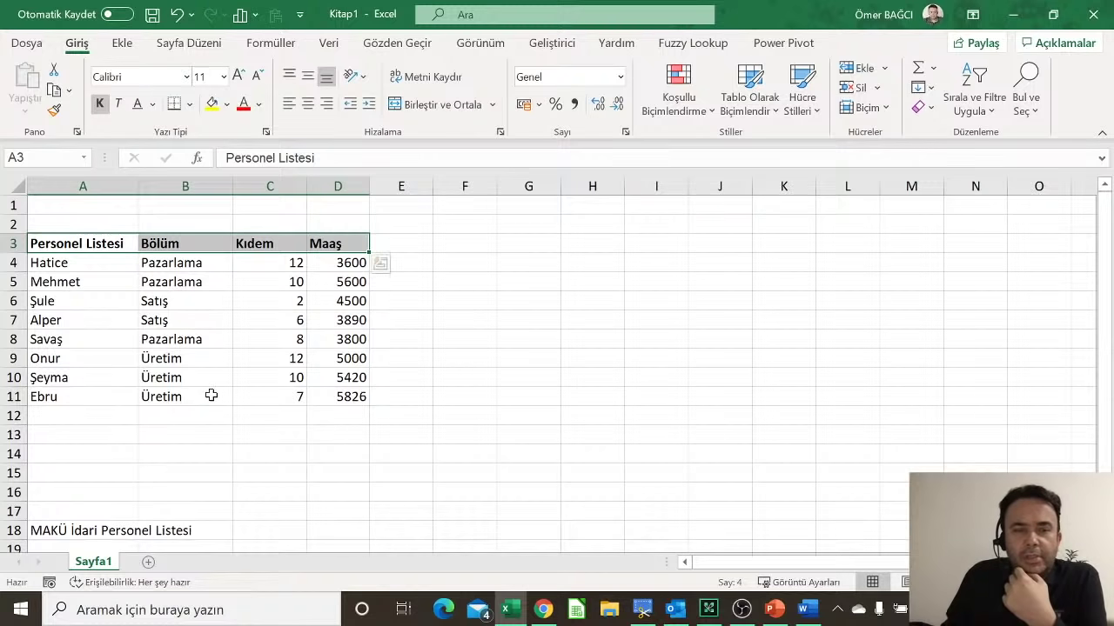
pyautogui.click(307, 104)
pyautogui.click(289, 105)
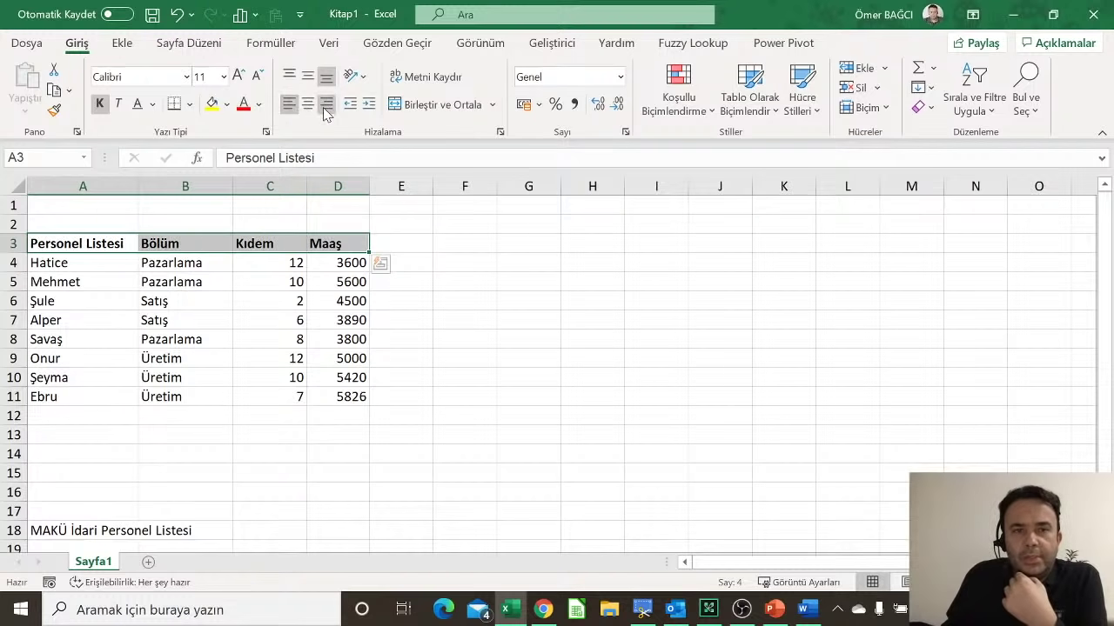
pyautogui.click(323, 107)
pyautogui.click(307, 105)
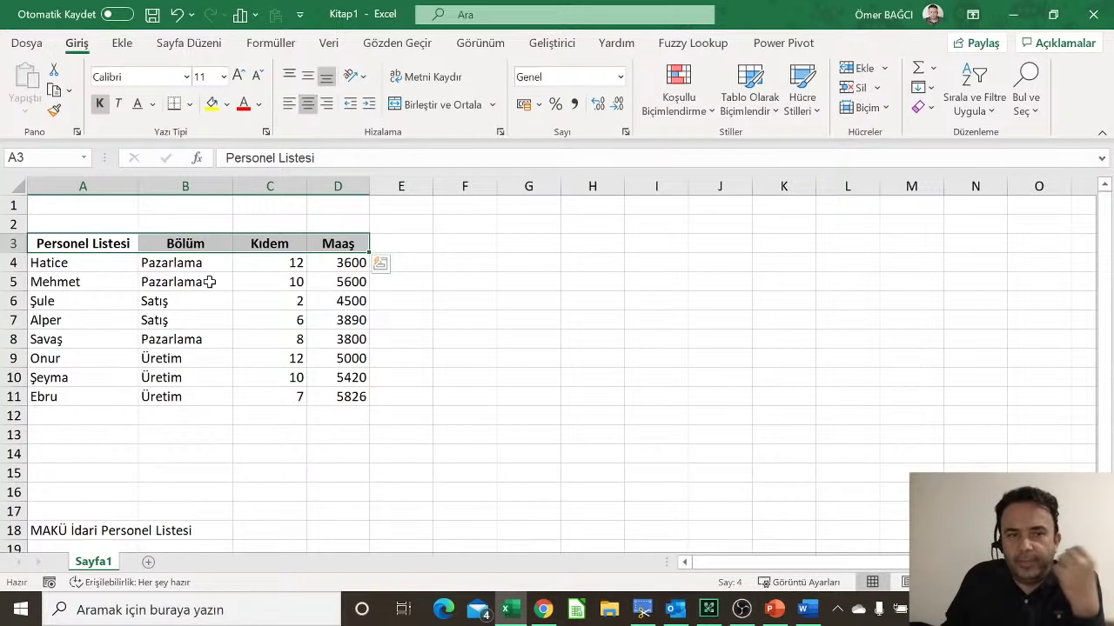
# Step: Widen columns A and B and left-align the Personel Listesi header
pyautogui.moveTo(233, 186); pyautogui.dragTo(255, 185)
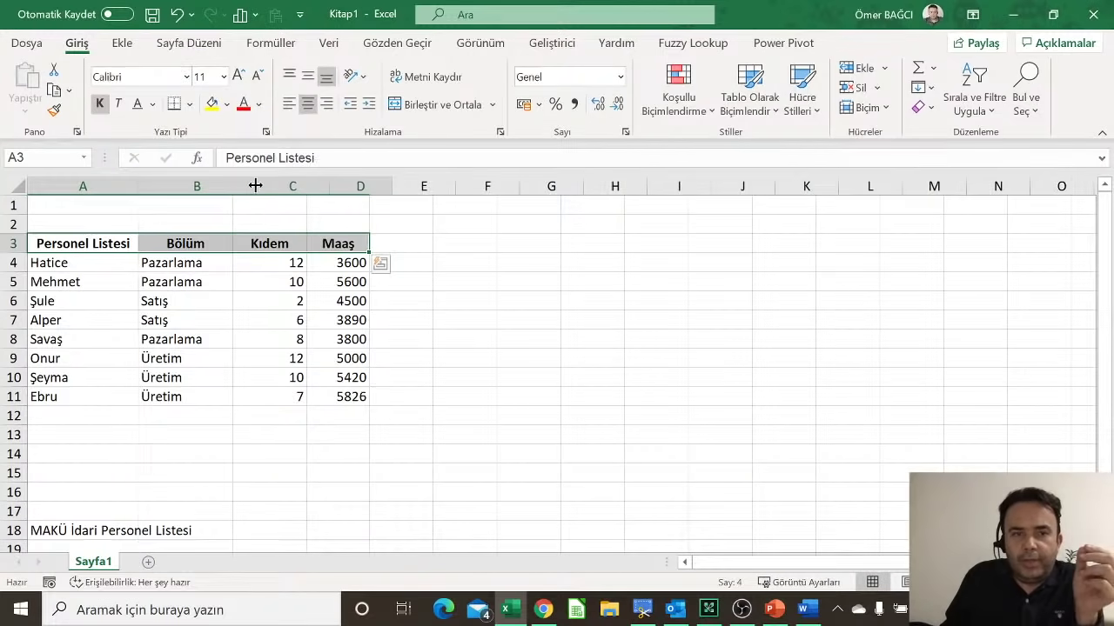
pyautogui.moveTo(138, 186); pyautogui.dragTo(159, 186)
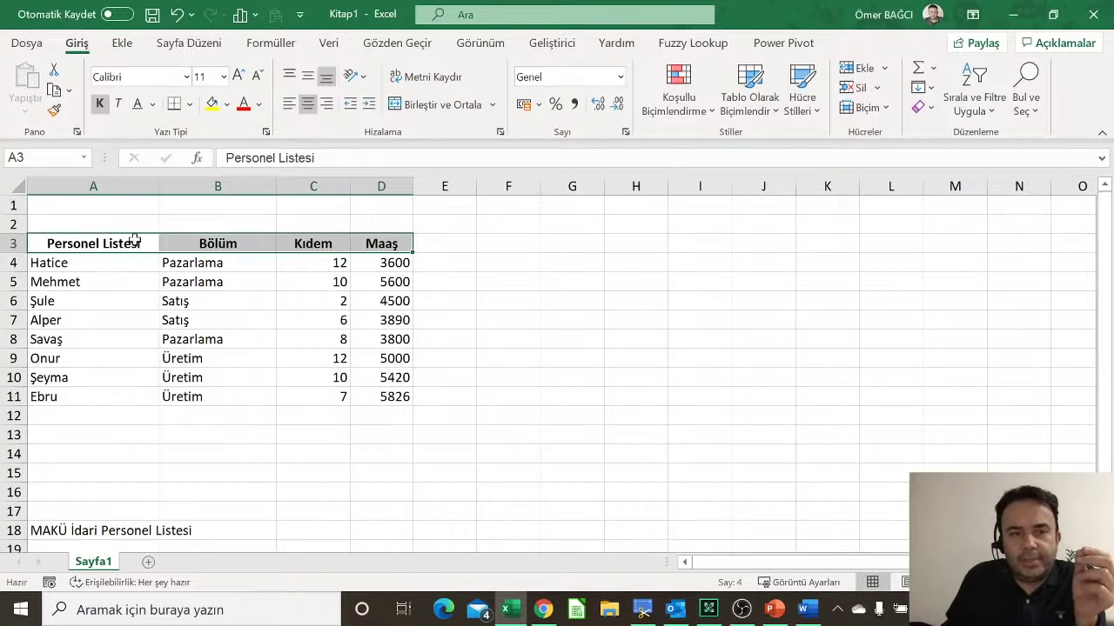
pyautogui.moveTo(135, 241); pyautogui.dragTo(136, 397)
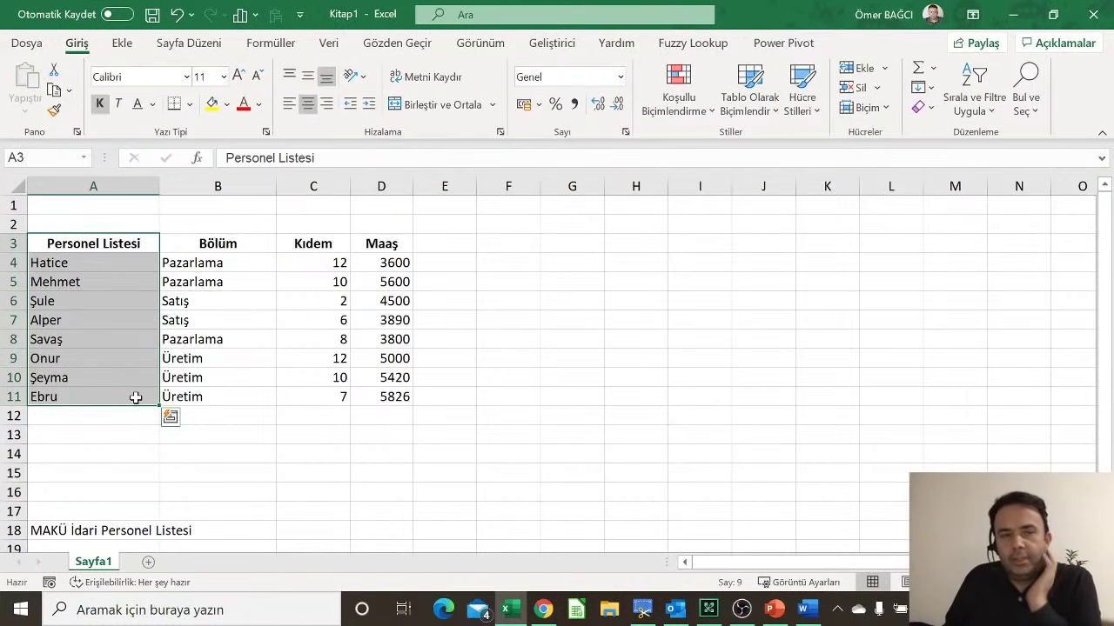
pyautogui.click(293, 104)
# Step: Right-align the Kıdem and Maaş headers and left-align the Bölüm header
pyautogui.moveTo(106, 242); pyautogui.dragTo(107, 396)
pyautogui.click(306, 245)
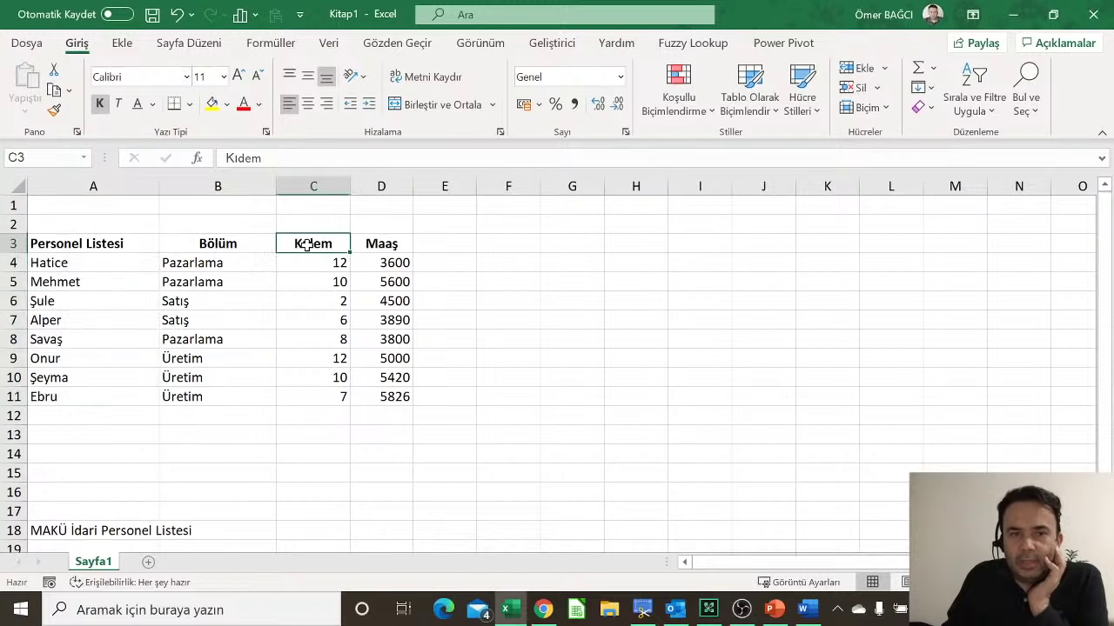
pyautogui.moveTo(383, 239); pyautogui.dragTo(328, 242)
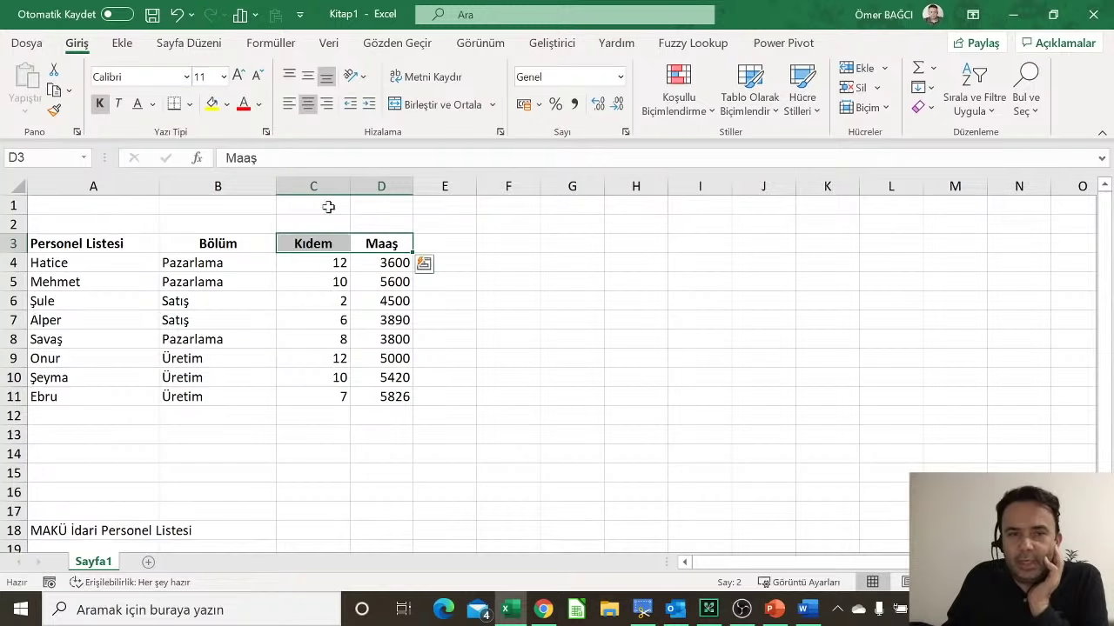
pyautogui.click(327, 104)
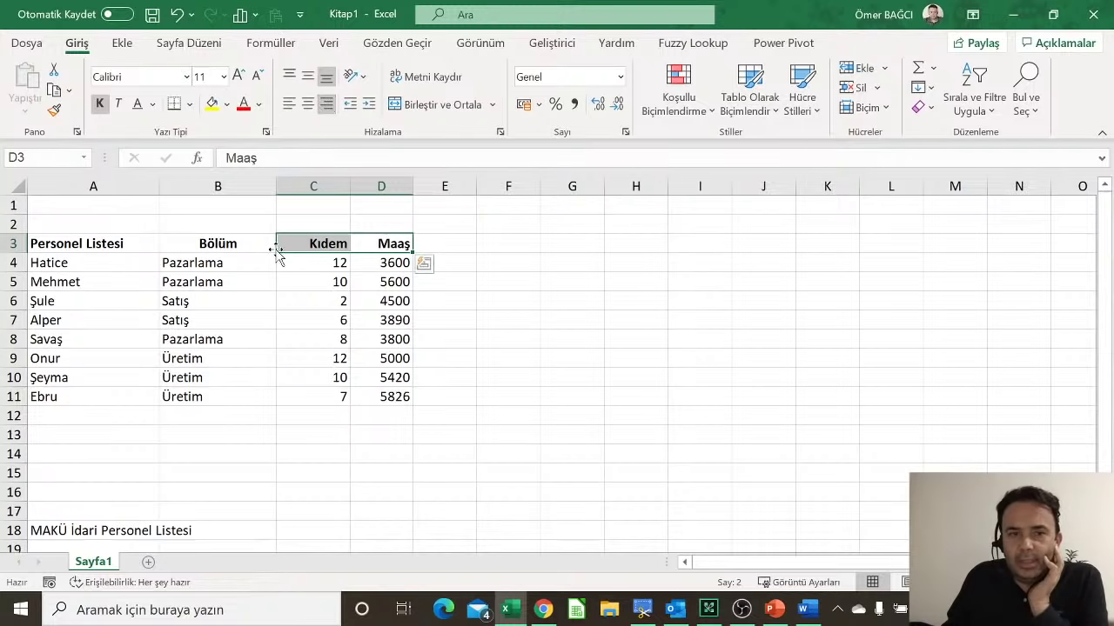
pyautogui.click(211, 244)
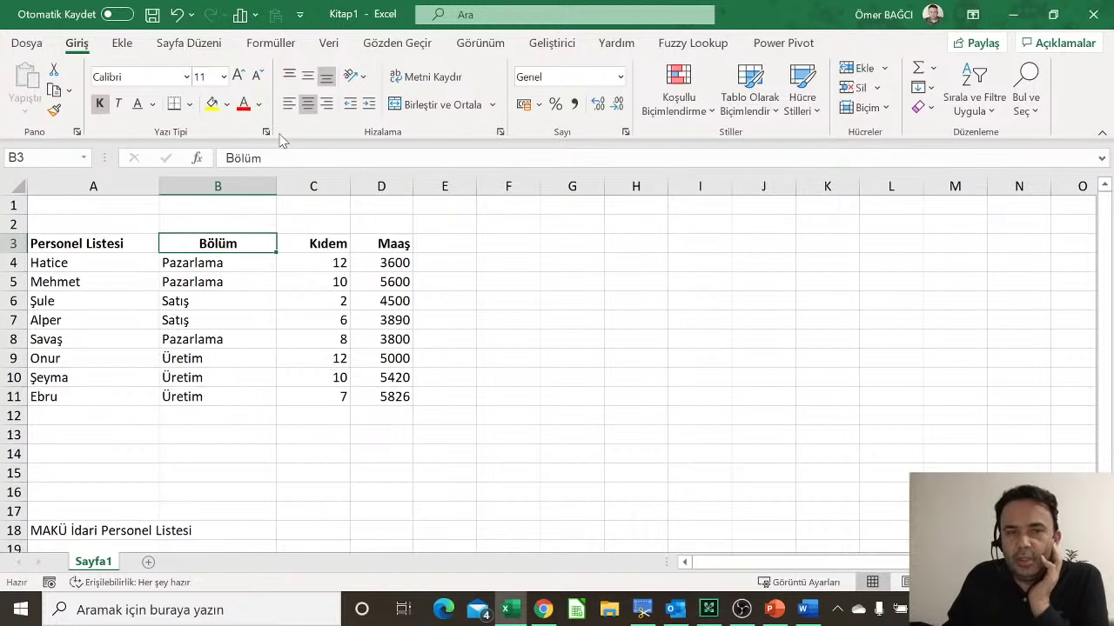
pyautogui.click(290, 104)
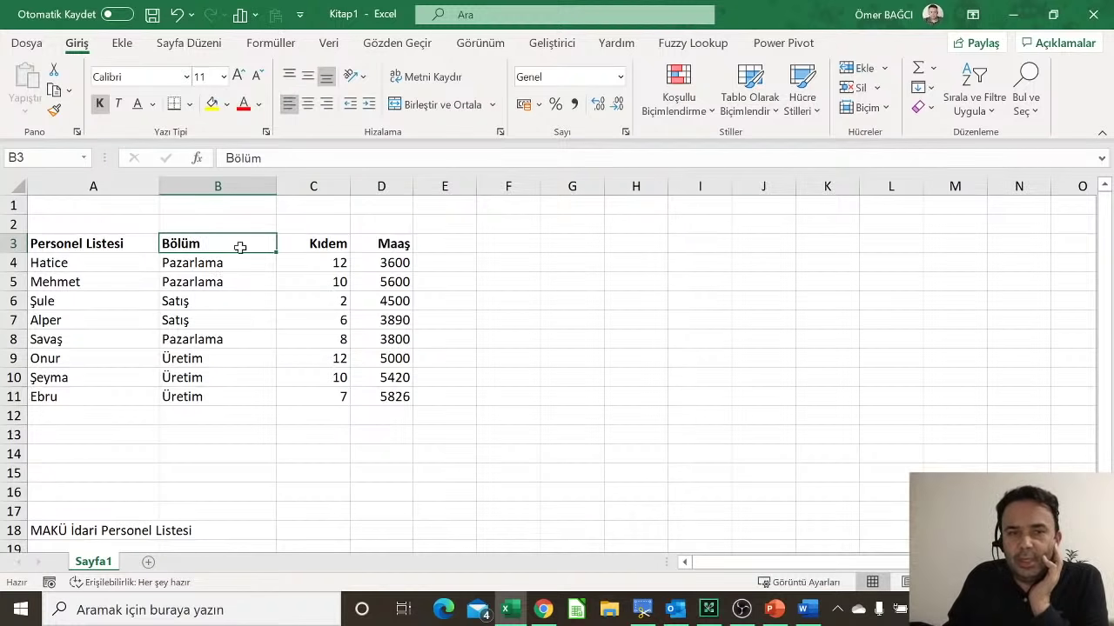
# Step: Select the table's columns in turn, ending with the Maaş range D3:D11
pyautogui.click(125, 241)
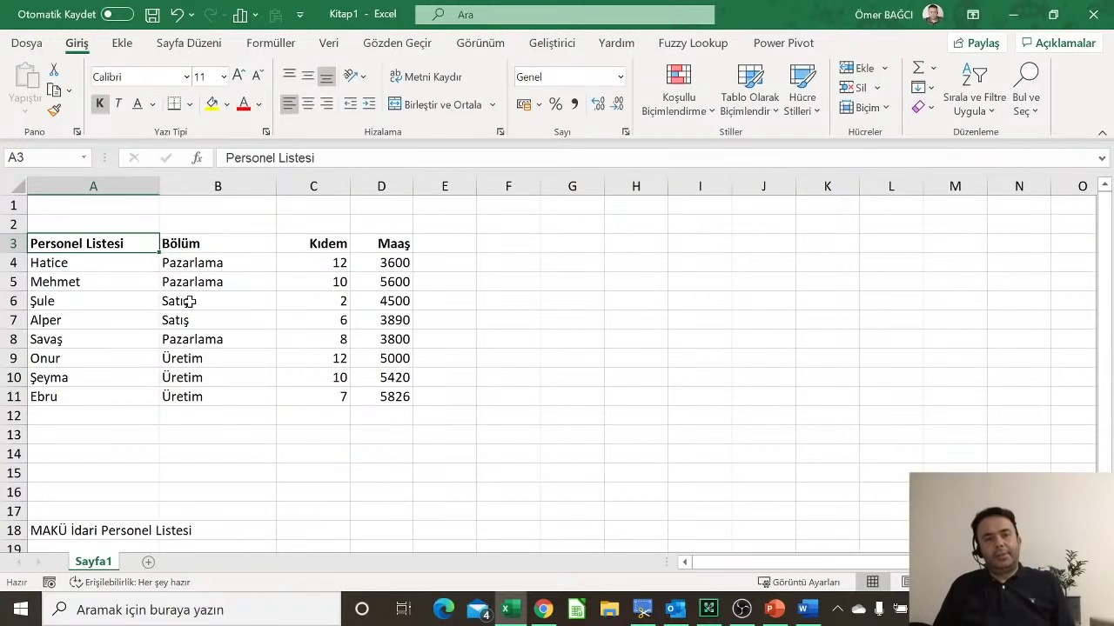
pyautogui.moveTo(48, 242); pyautogui.dragTo(139, 280)
pyautogui.moveTo(94, 243); pyautogui.dragTo(379, 395)
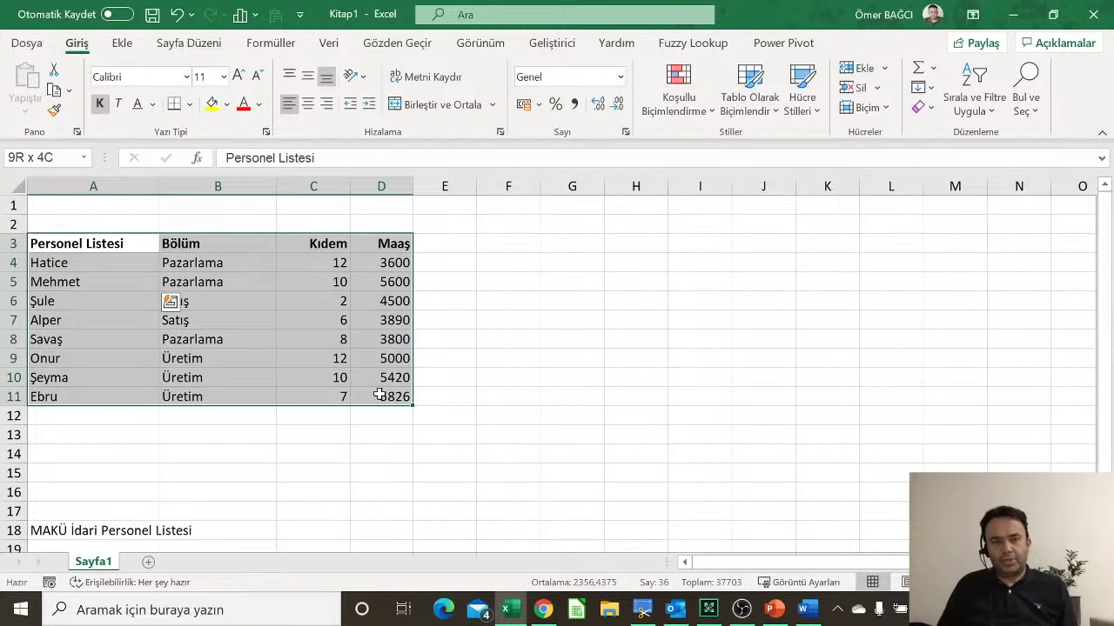
pyautogui.click(324, 262)
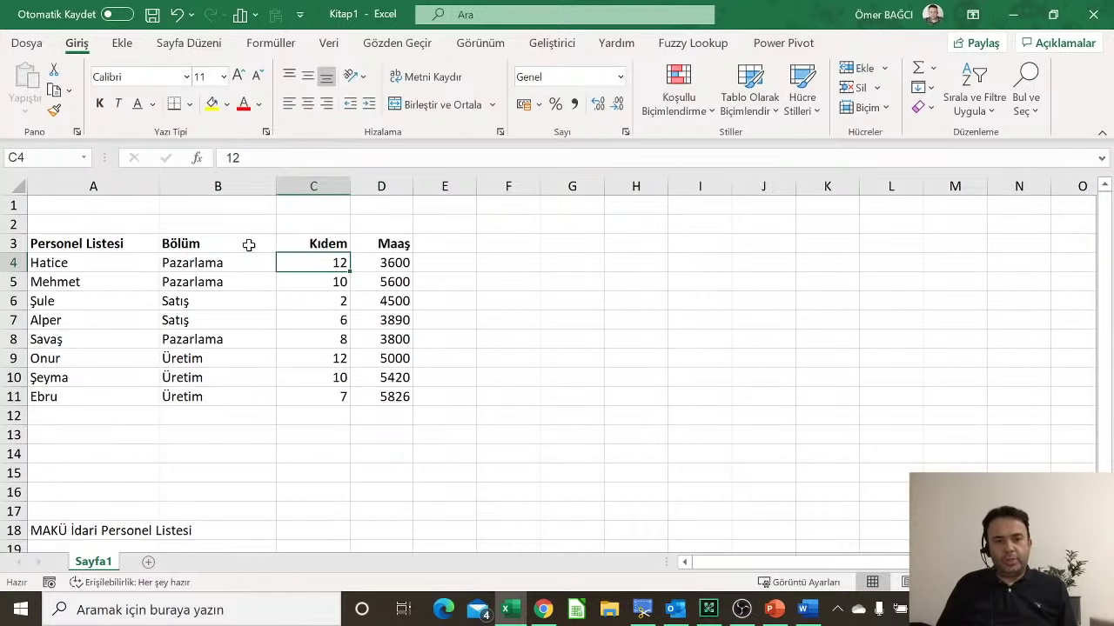
pyautogui.moveTo(249, 245); pyautogui.dragTo(234, 396)
pyautogui.click(312, 244)
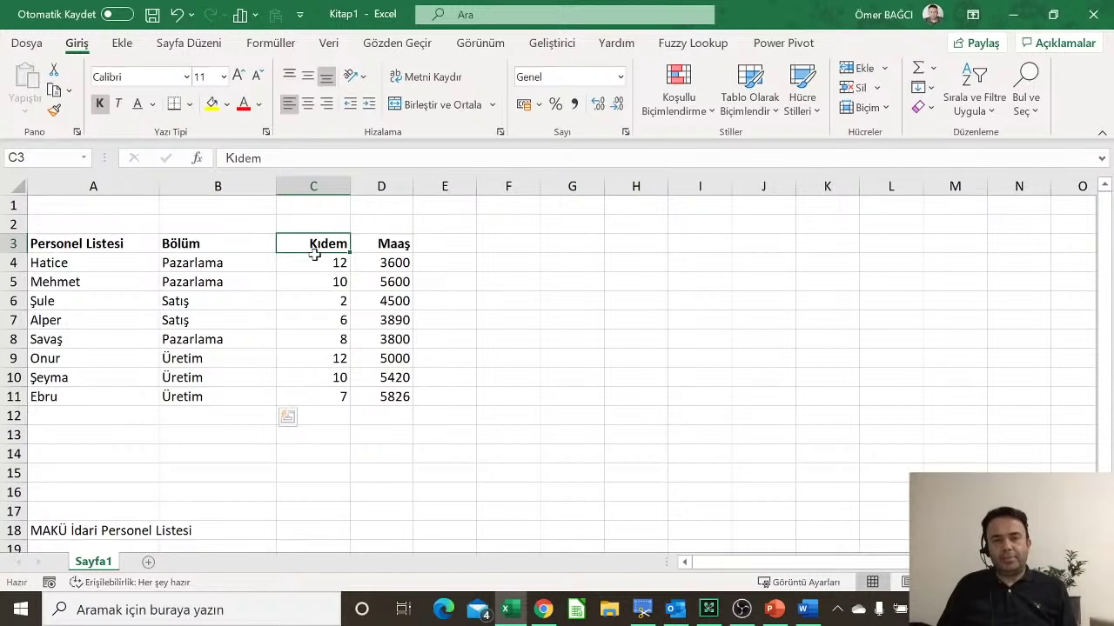
pyautogui.moveTo(314, 253); pyautogui.dragTo(304, 394)
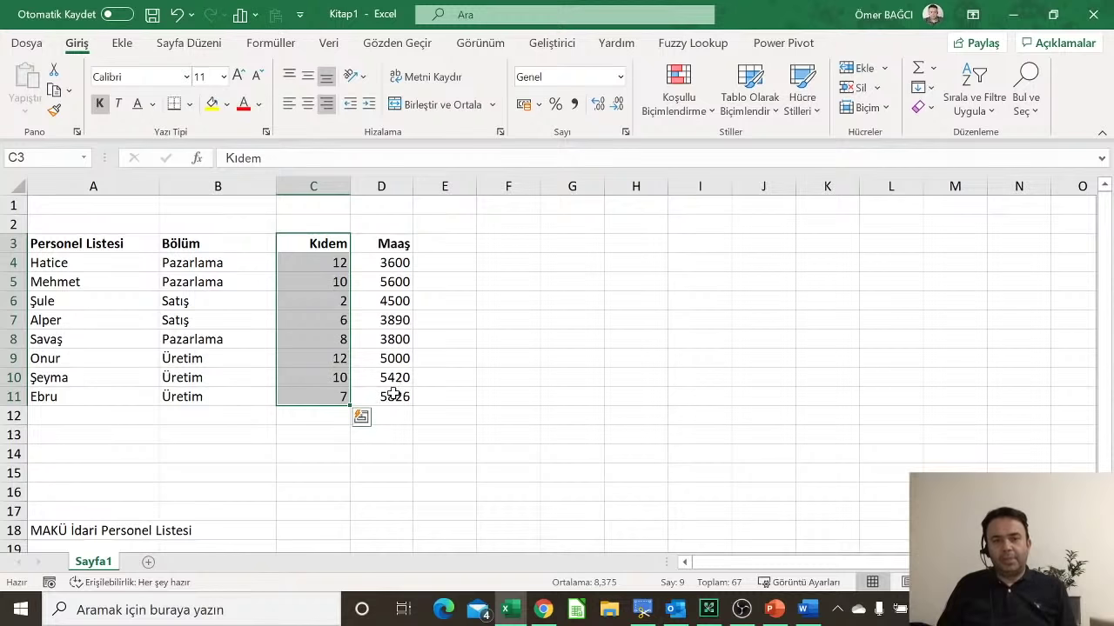
pyautogui.moveTo(394, 395); pyautogui.dragTo(392, 242)
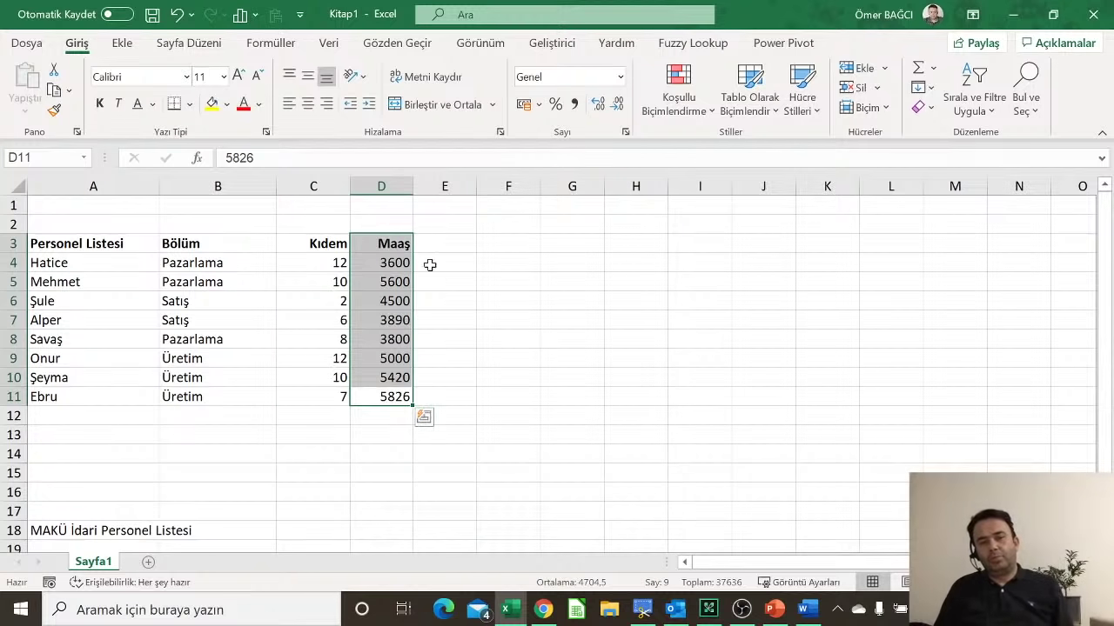
pyautogui.click(243, 104)
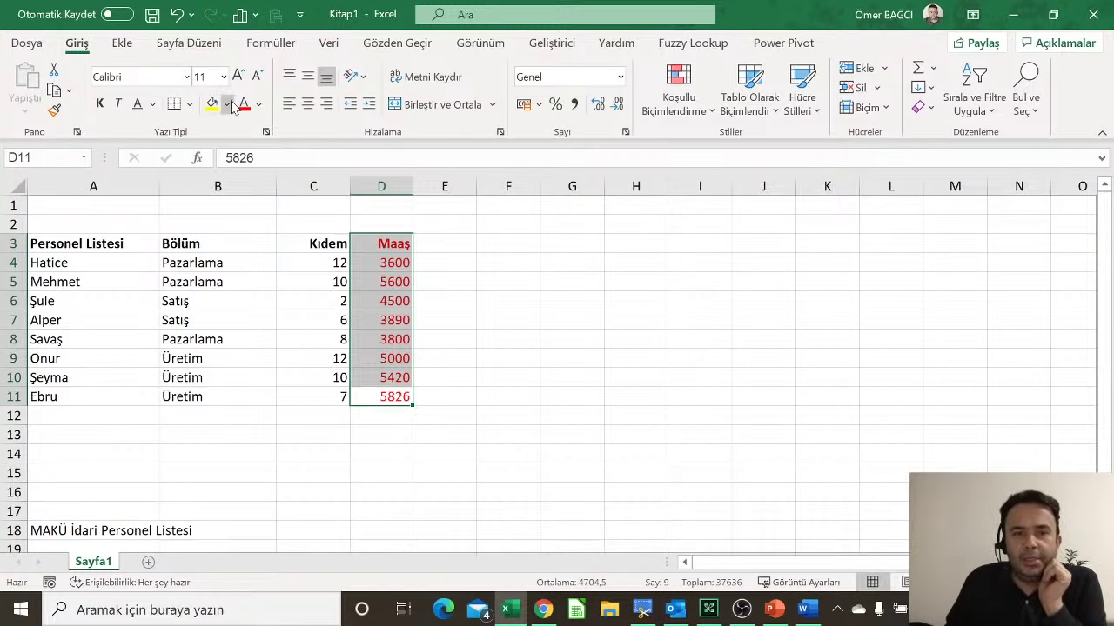
pyautogui.click(258, 104)
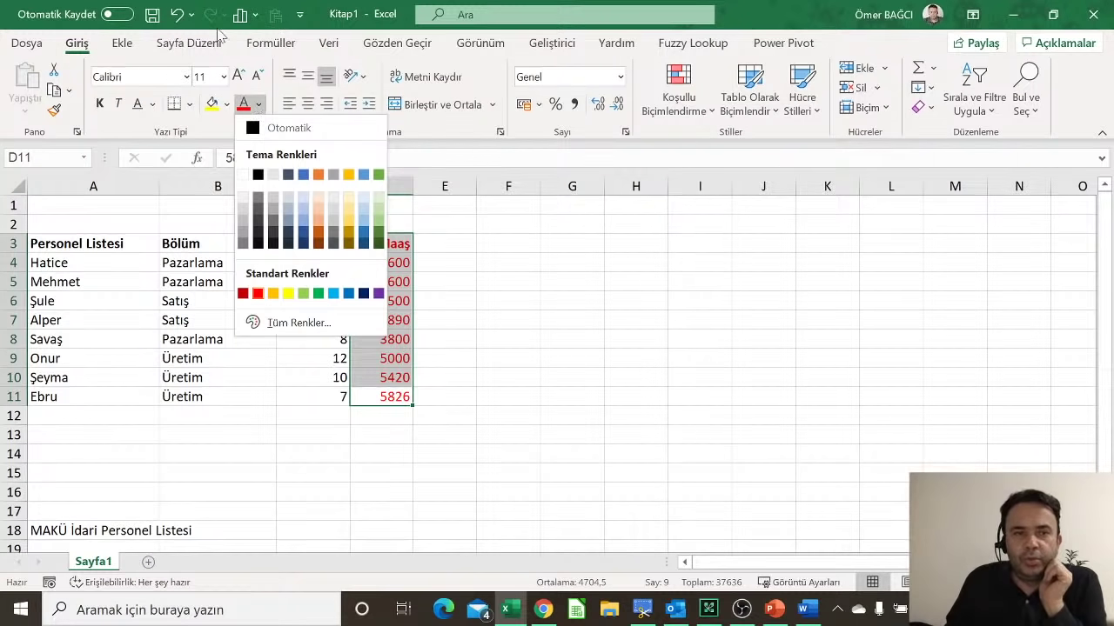
pyautogui.click(176, 15)
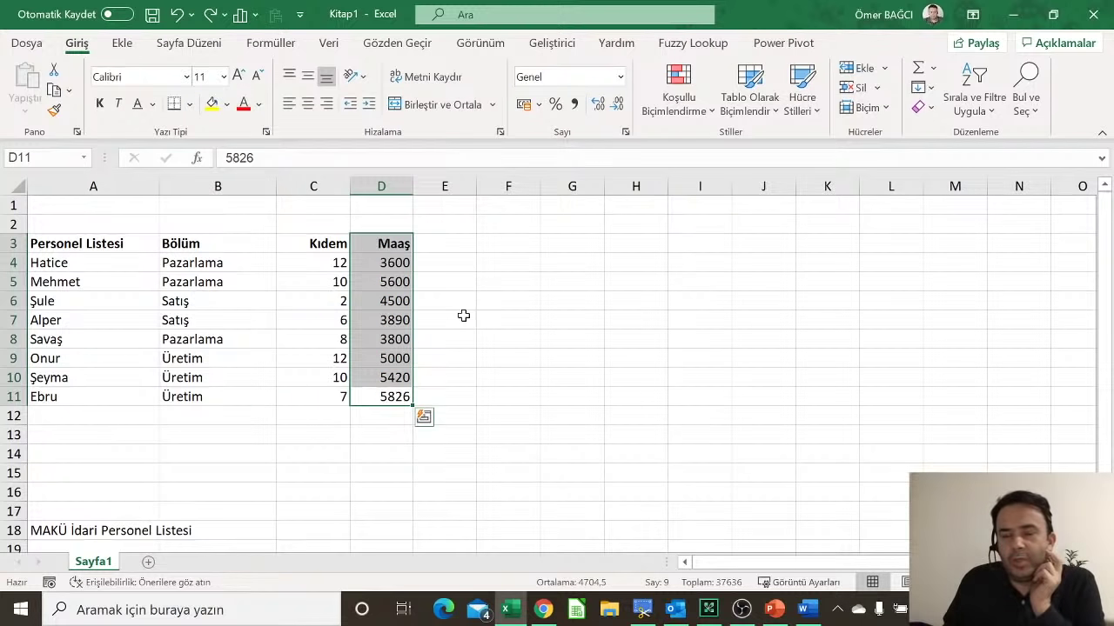
pyautogui.click(303, 296)
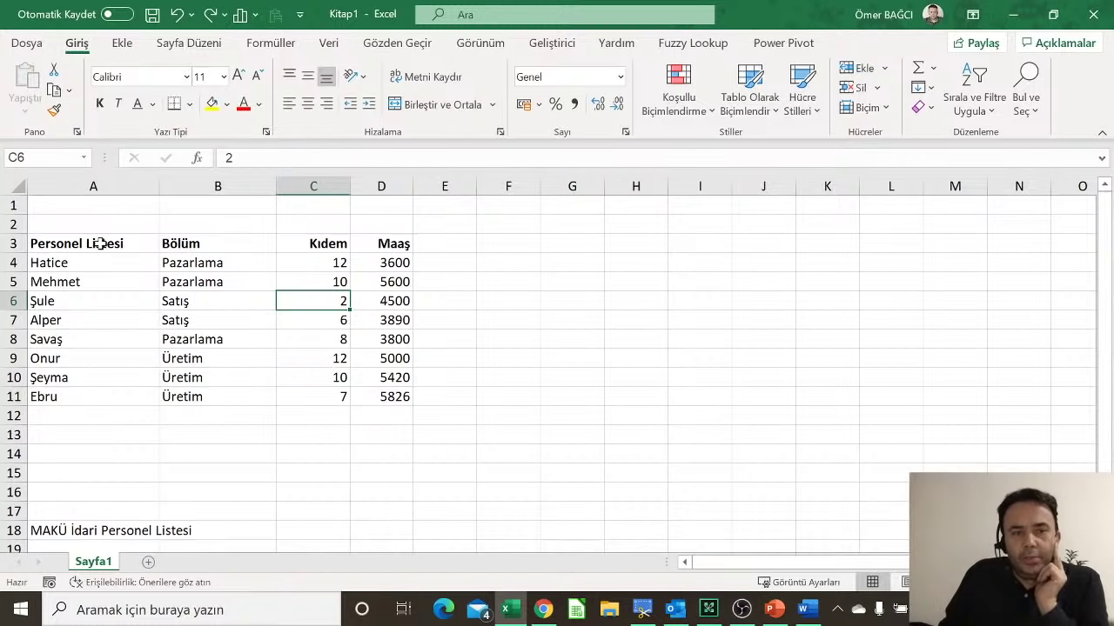
pyautogui.moveTo(101, 243); pyautogui.dragTo(388, 409)
pyautogui.moveTo(88, 250); pyautogui.dragTo(374, 248)
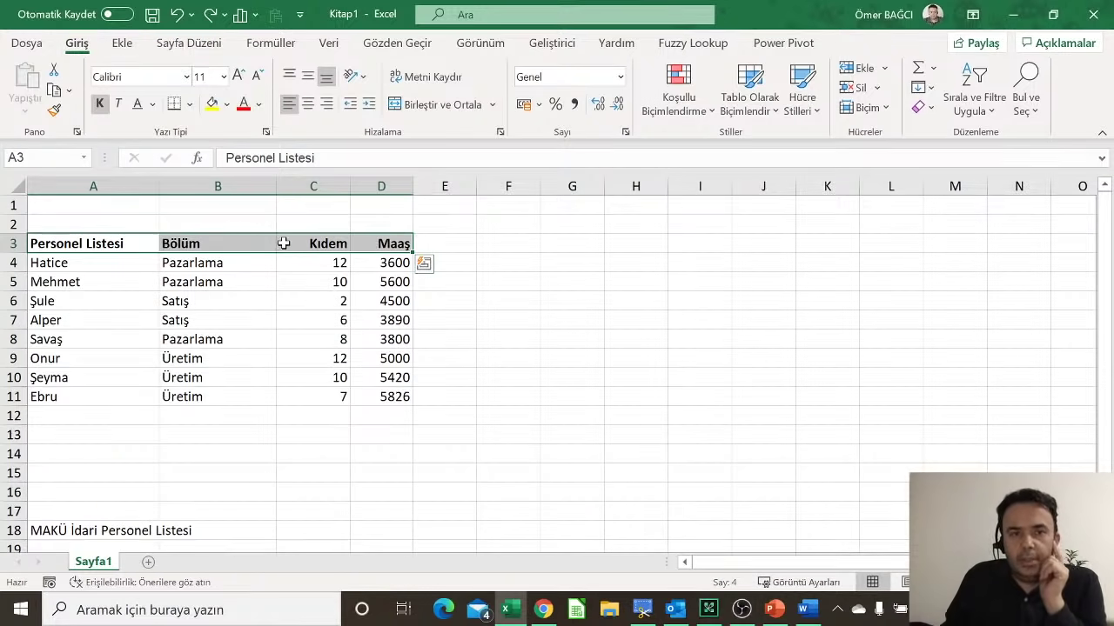
# Step: Add a Kalın Alt Kenarlık (thick bottom border) under the A3:D3 headers
pyautogui.click(191, 105)
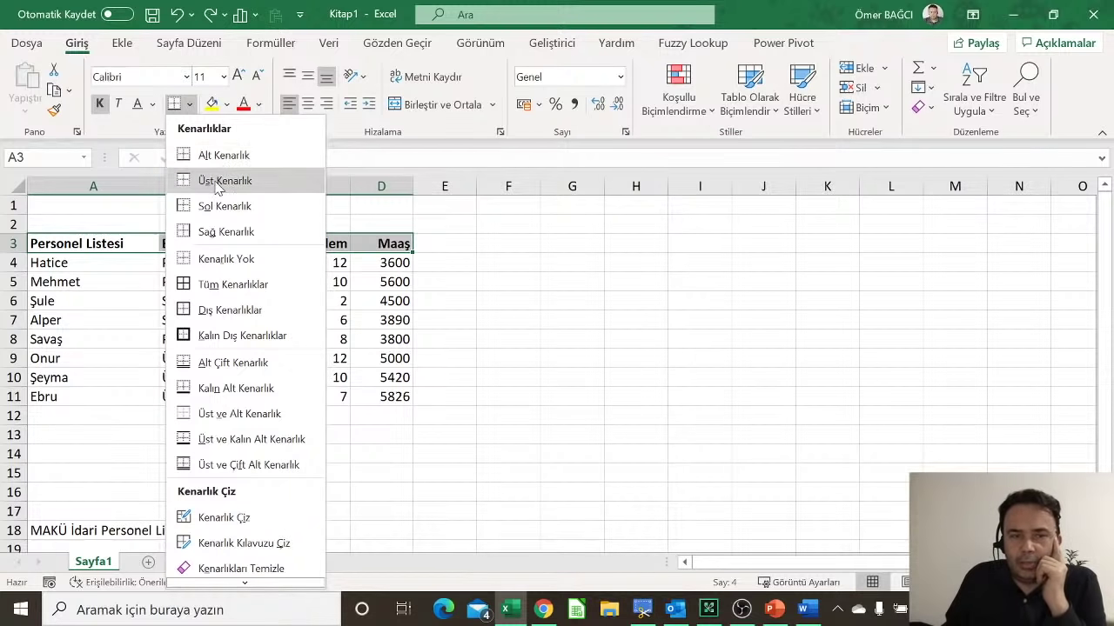
pyautogui.click(211, 390)
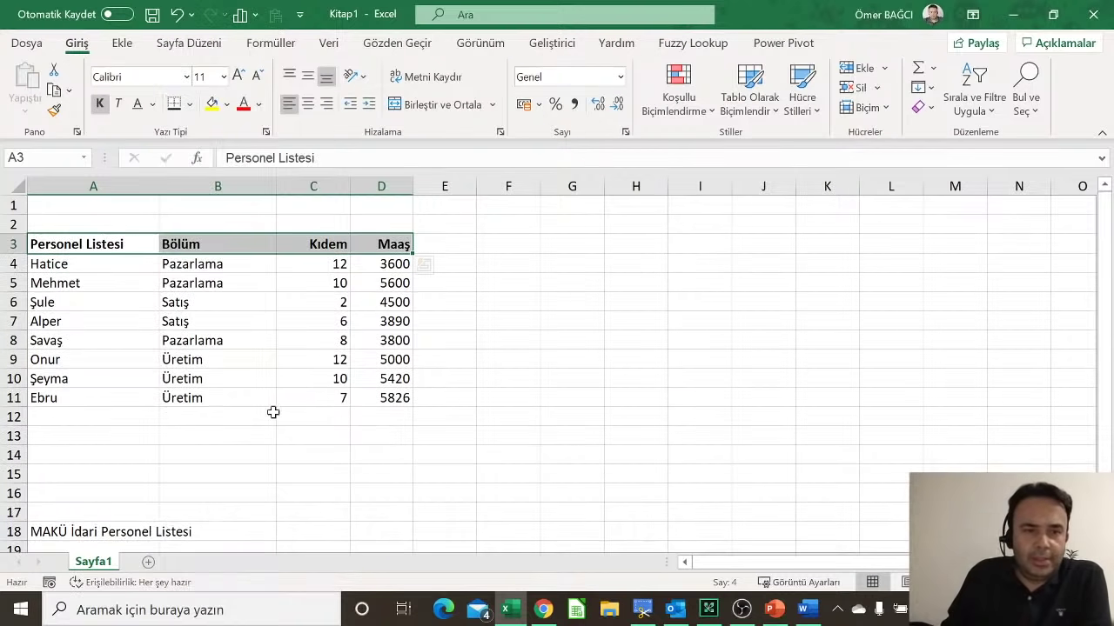
pyautogui.click(560, 380)
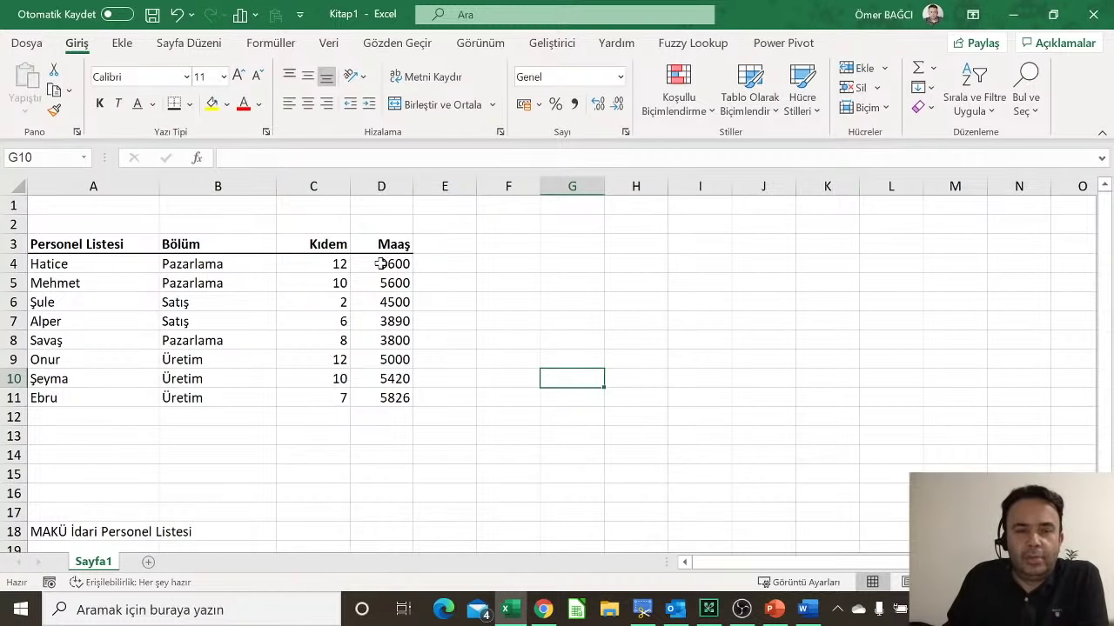
# Step: Write 'Excel'de tablo oluştururken' in G3 and 'her sütunda mutlaka başlık olacak' in G4
pyautogui.click(574, 243)
pyautogui.write('Exce')
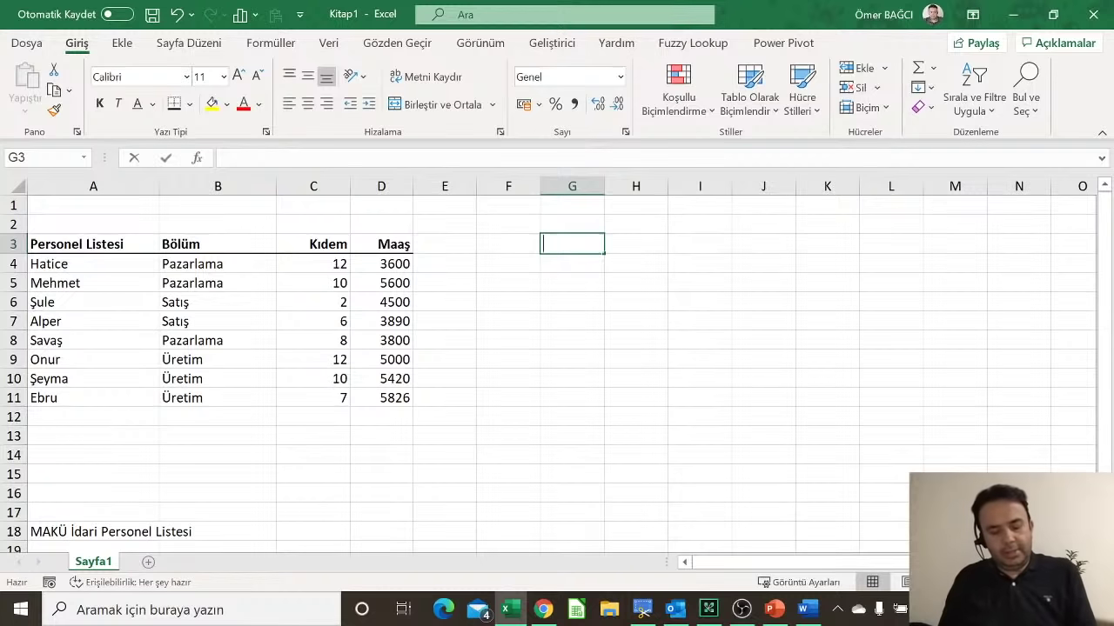
pyautogui.write("l'de tabl")
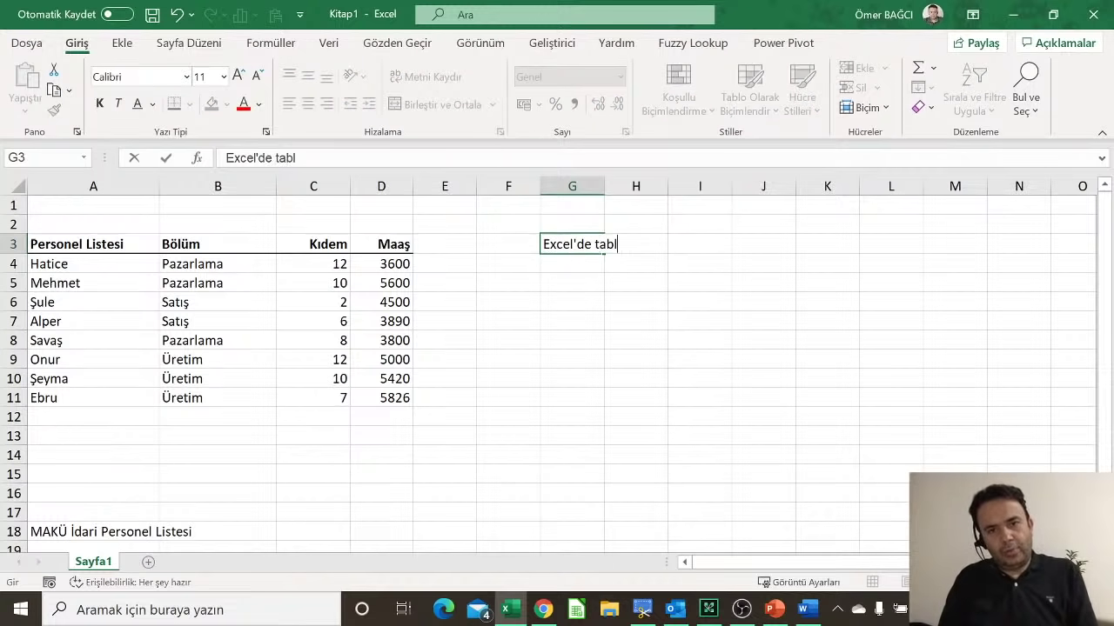
pyautogui.write('o oluşt')
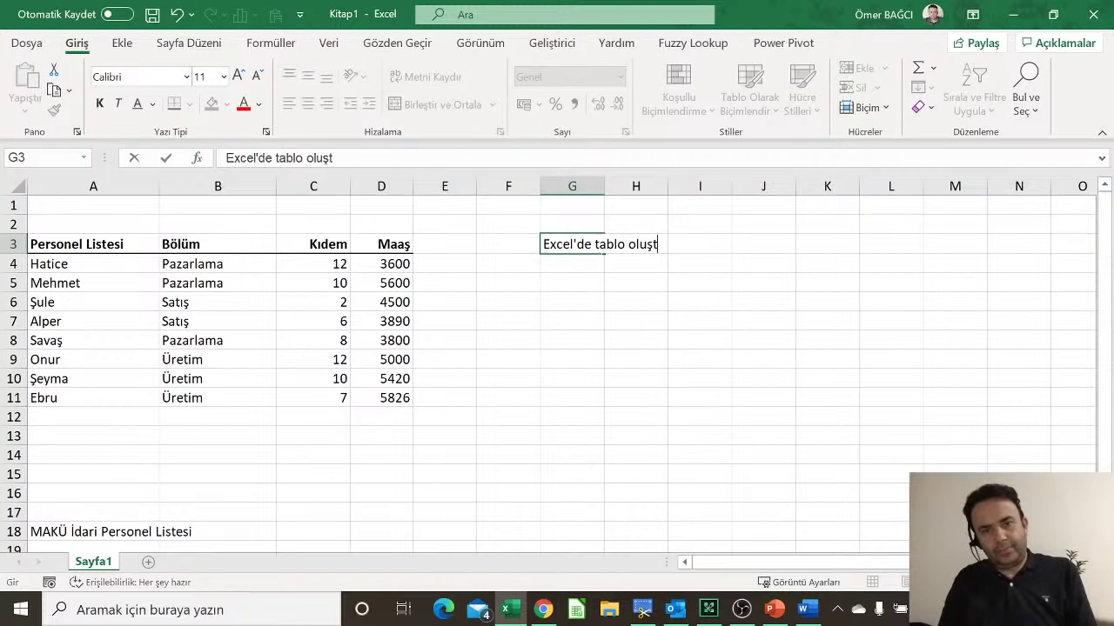
pyautogui.write('ururken,')
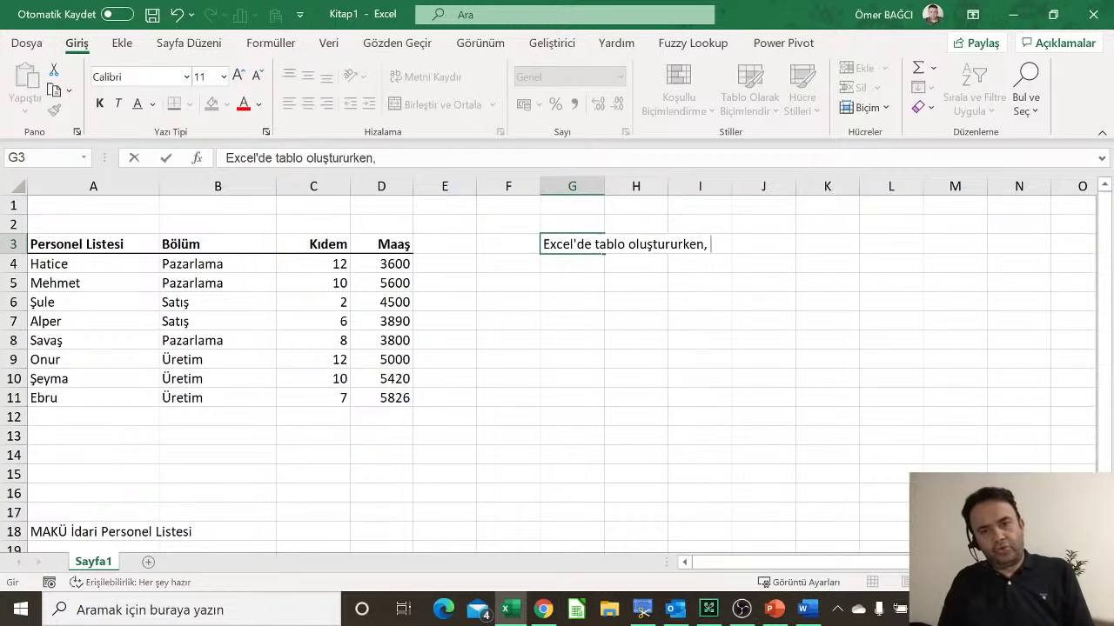
pyautogui.press('Return')
pyautogui.write('her ')
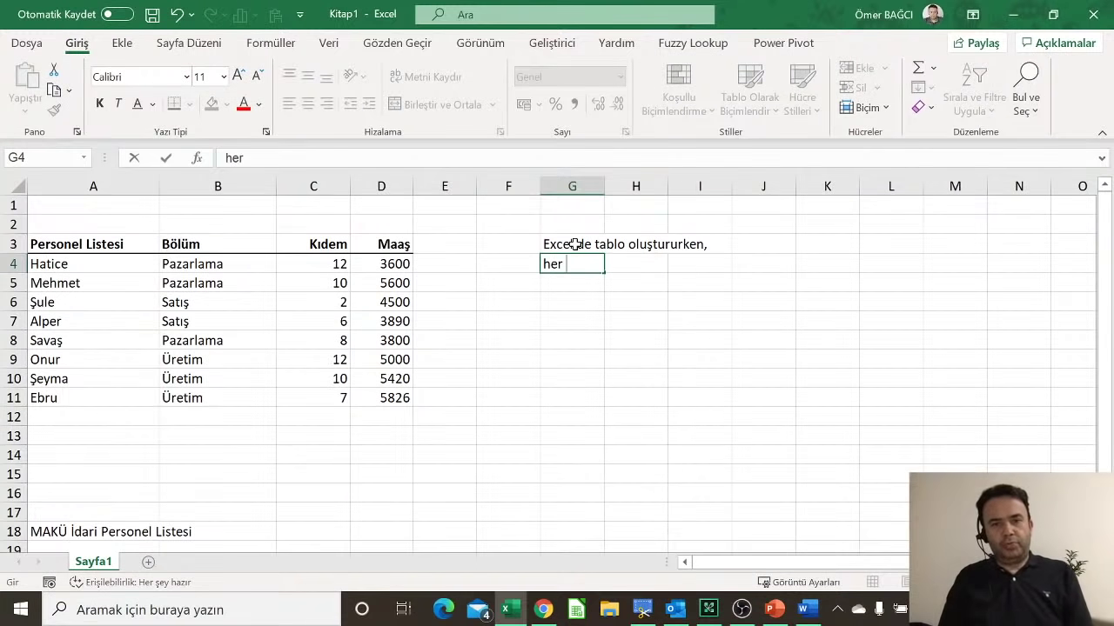
pyautogui.write('sütun')
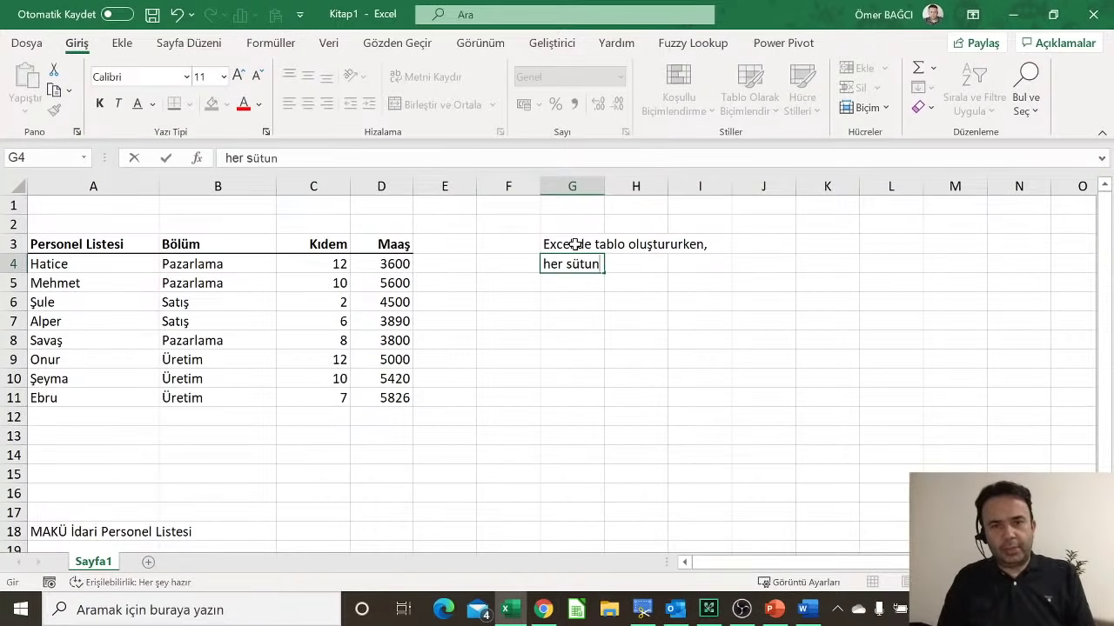
pyautogui.write('da mutlaka ')
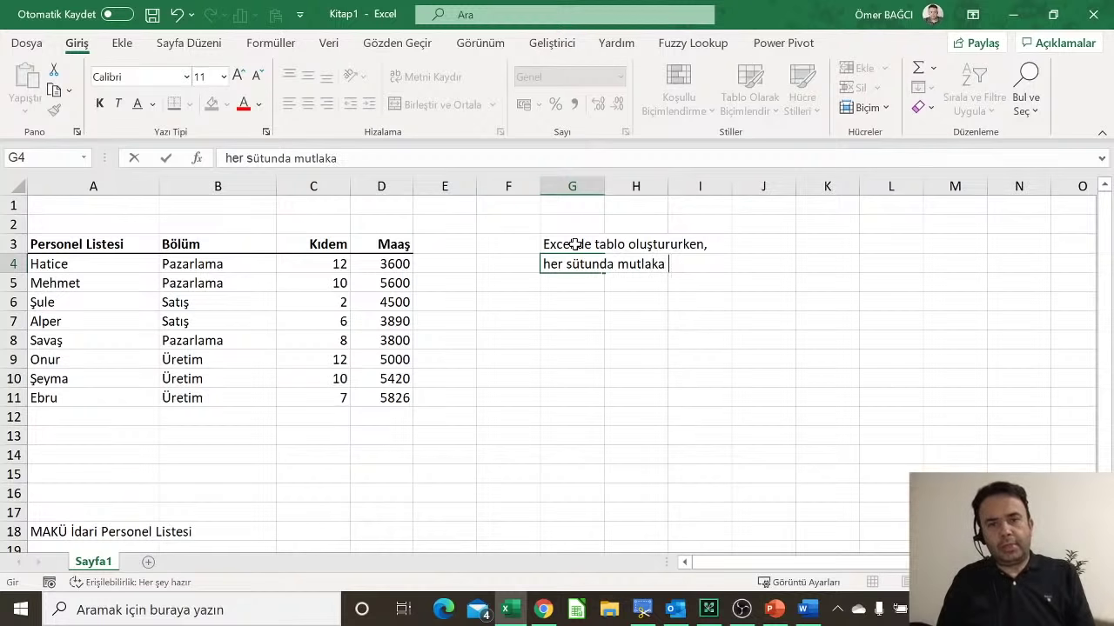
pyautogui.write('başlık olc')
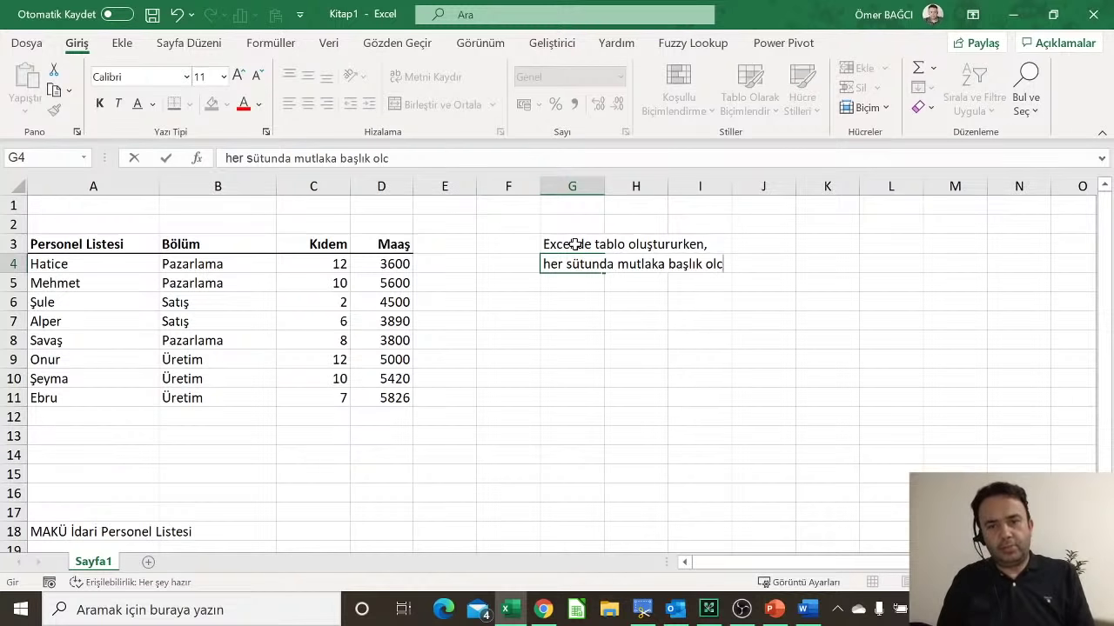
pyautogui.write('ak')
pyautogui.press('BackSpace')
pyautogui.press('BackSpace')
pyautogui.press('BackSpace')
pyautogui.write('a')
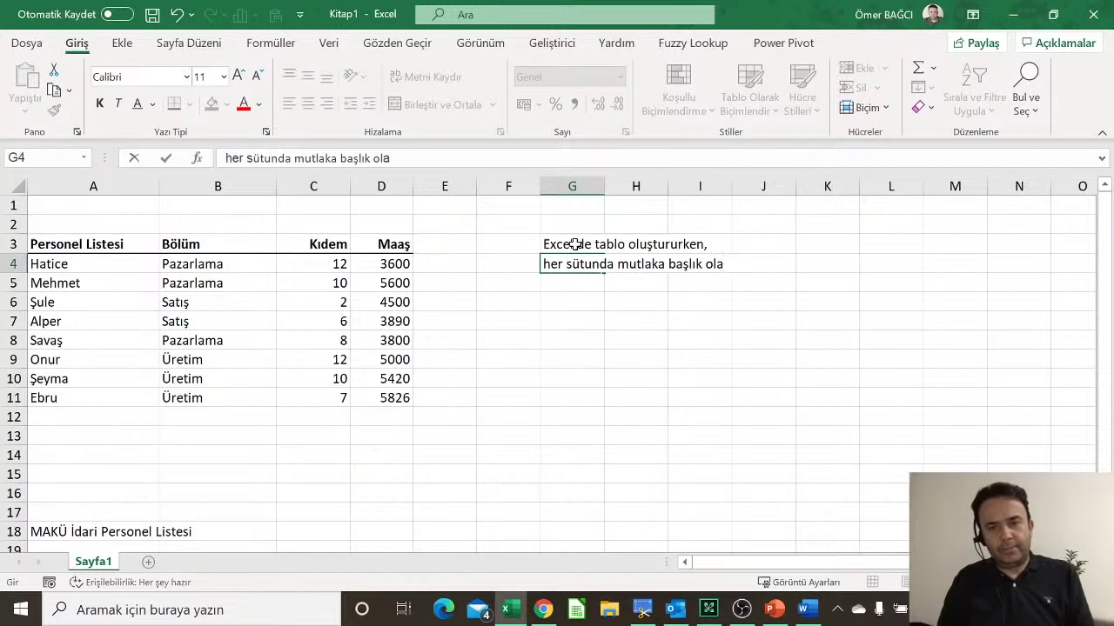
pyautogui.write('cak.')
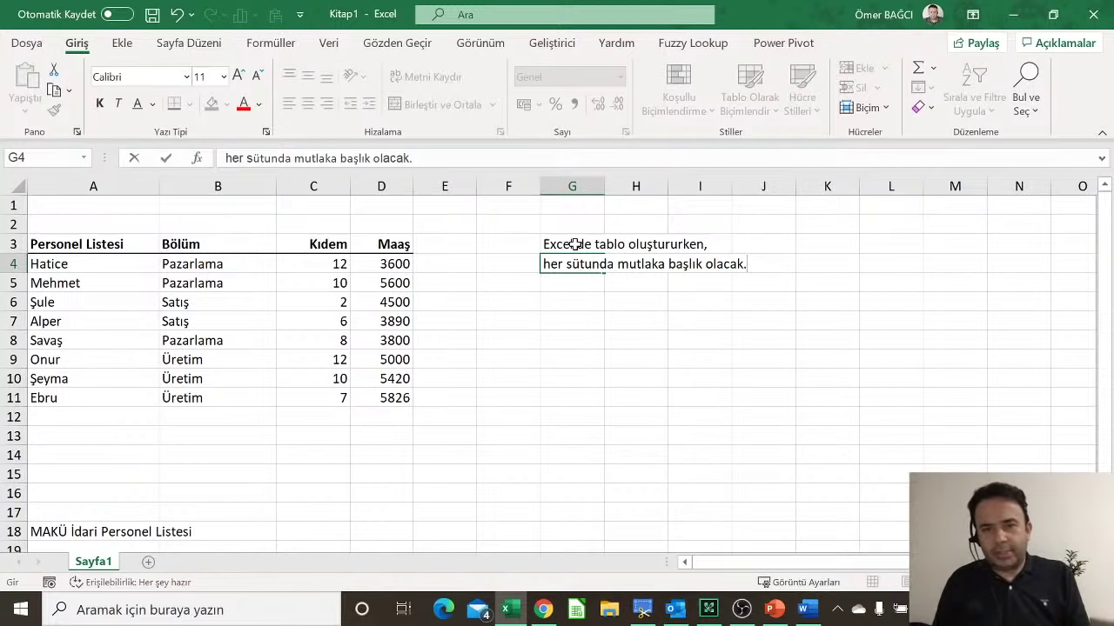
pyautogui.press('Return')
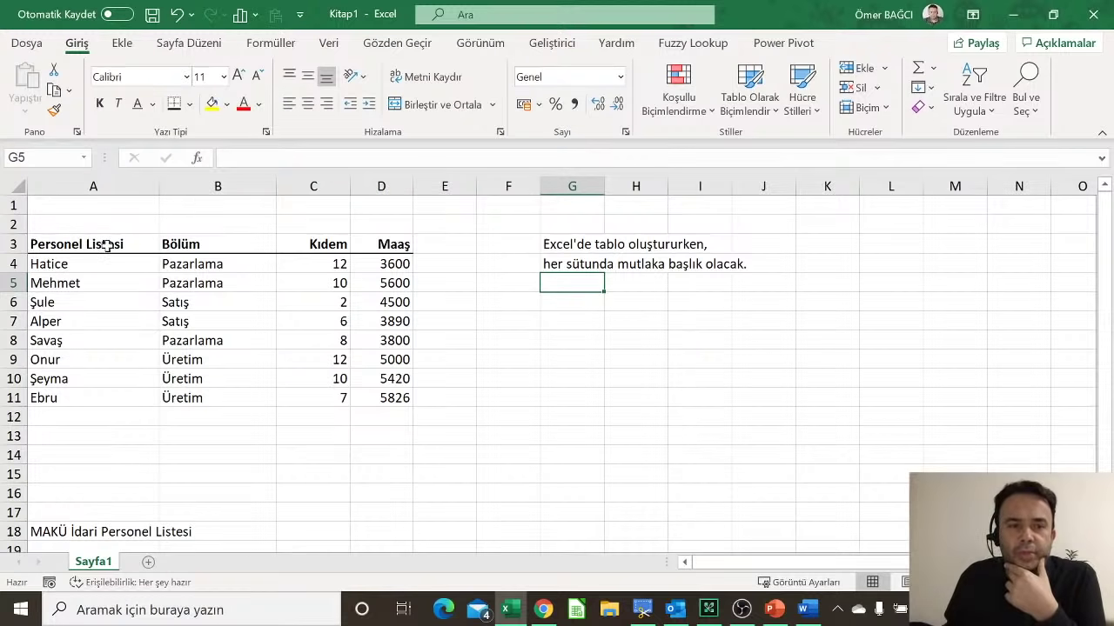
pyautogui.moveTo(107, 248); pyautogui.dragTo(95, 396)
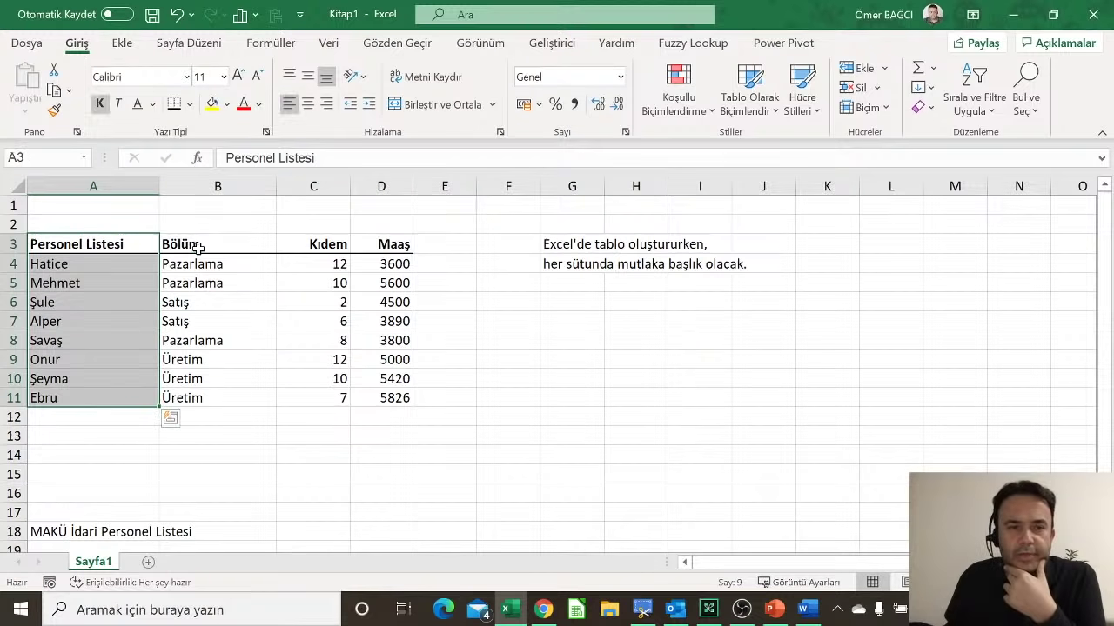
pyautogui.moveTo(193, 245); pyautogui.dragTo(198, 381)
pyautogui.click(315, 242)
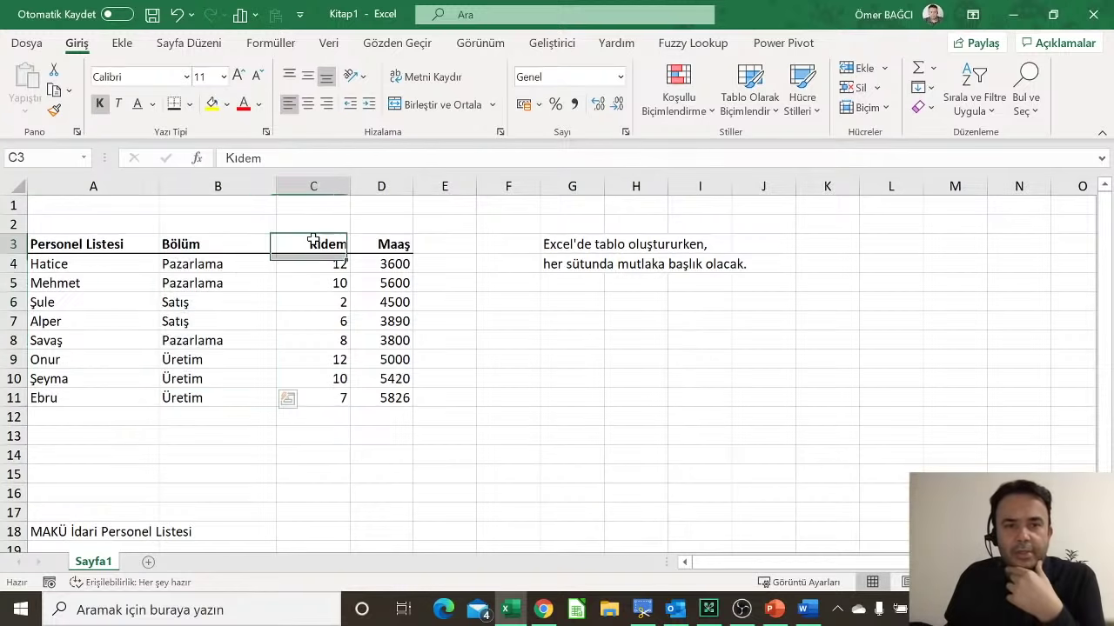
pyautogui.press('Delete')
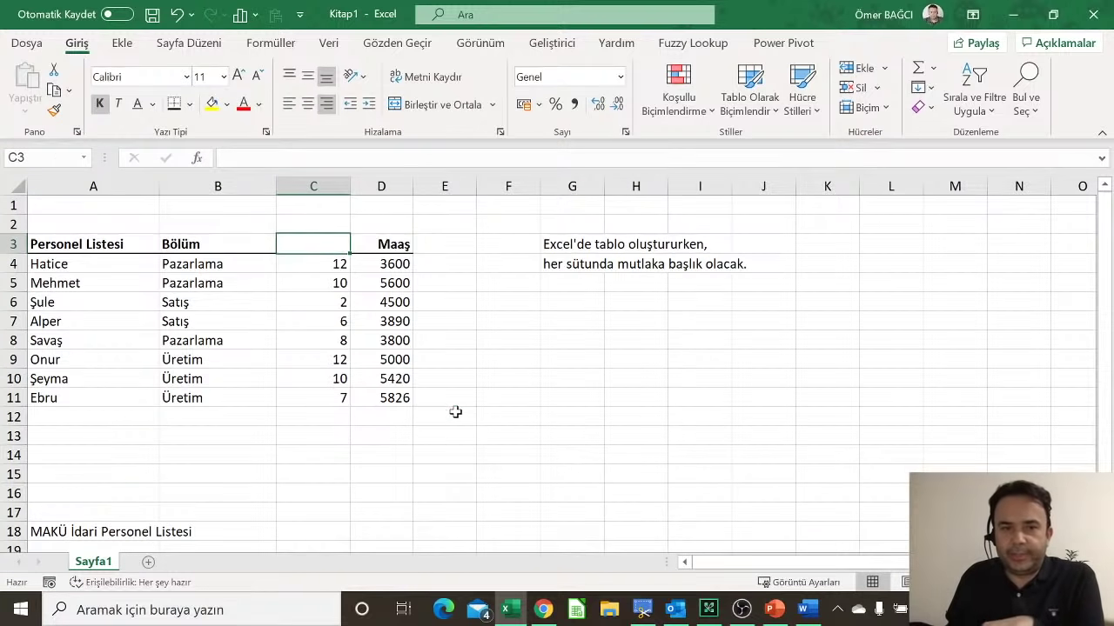
pyautogui.click(455, 415)
pyautogui.click(335, 241)
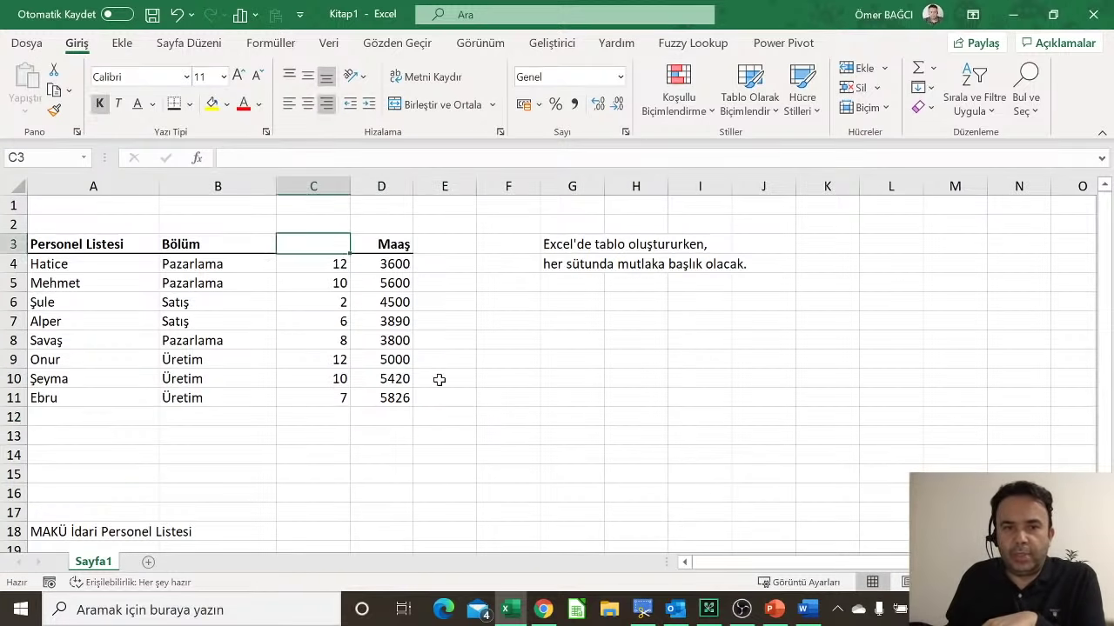
pyautogui.moveTo(336, 261); pyautogui.dragTo(316, 395)
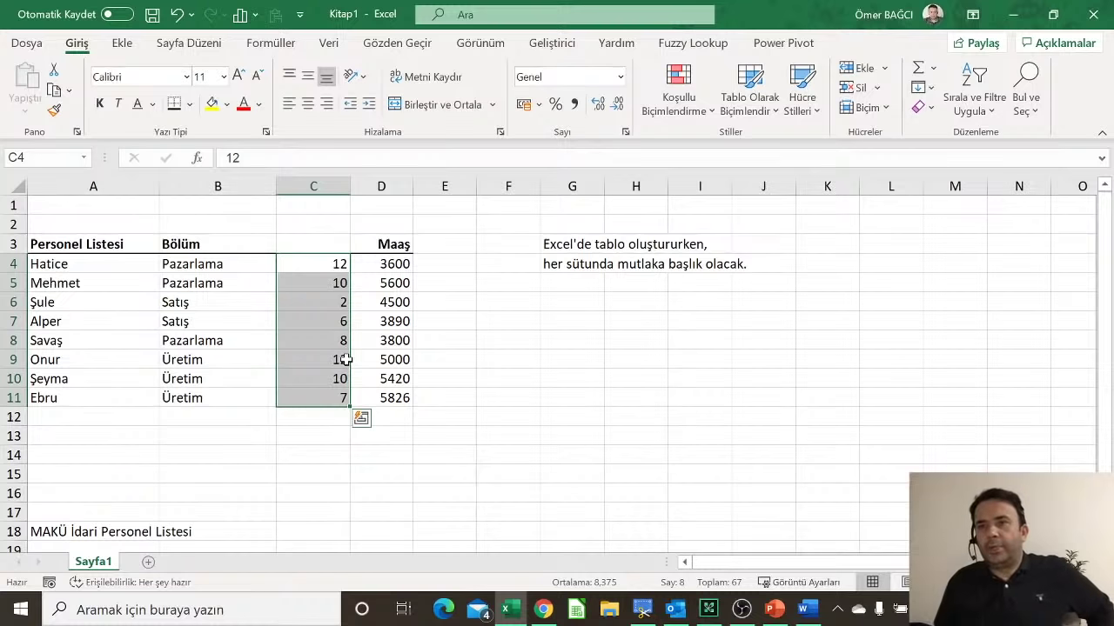
pyautogui.click(321, 245)
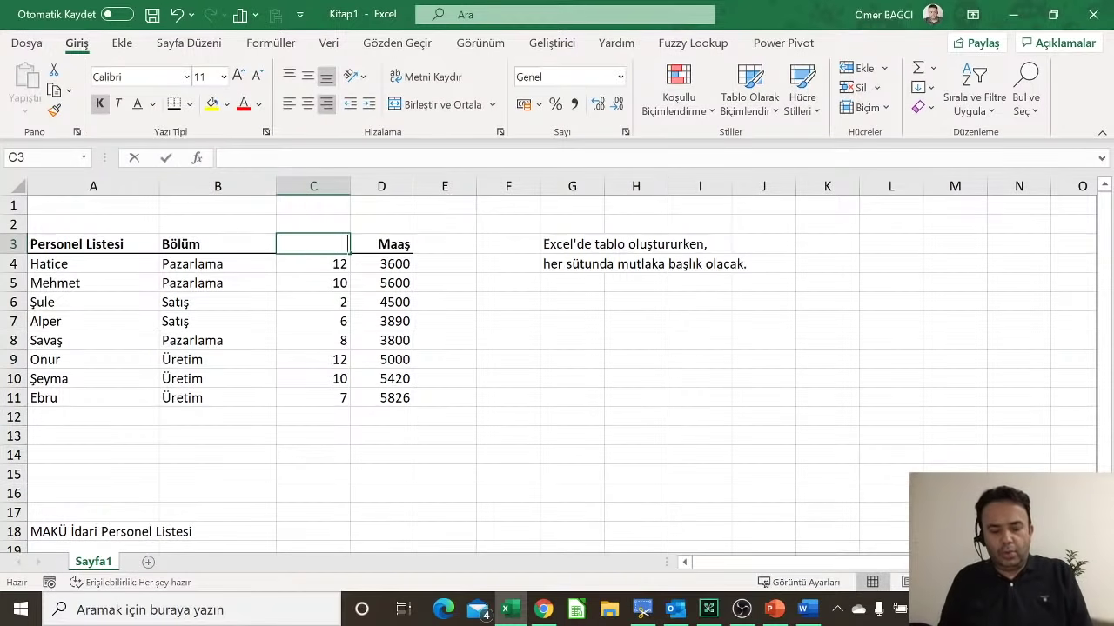
pyautogui.write('Kıdem')
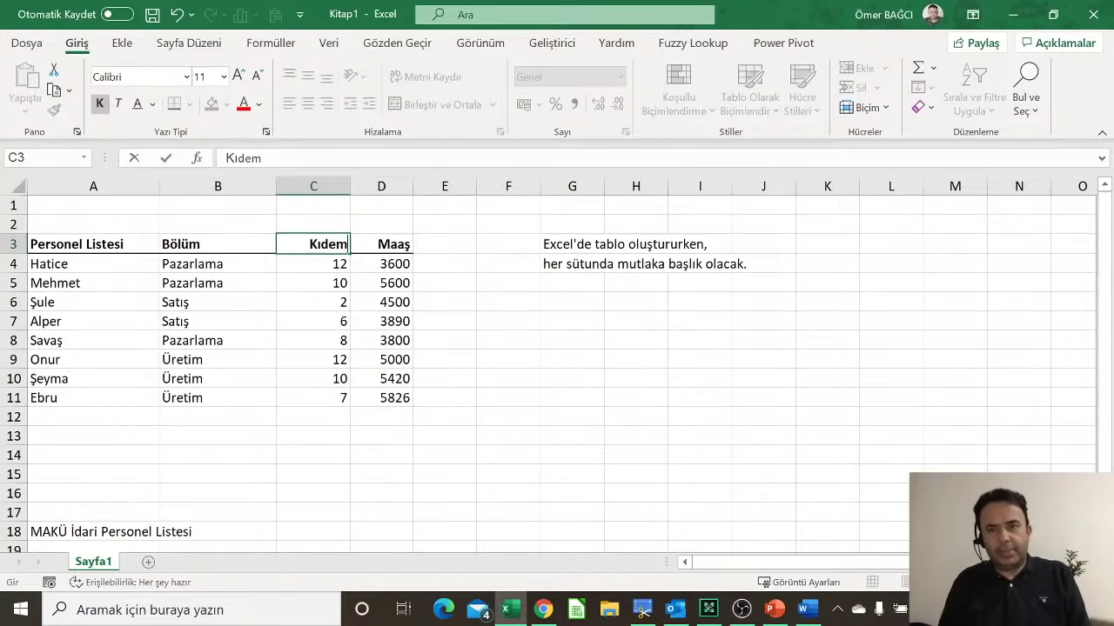
pyautogui.press('Return')
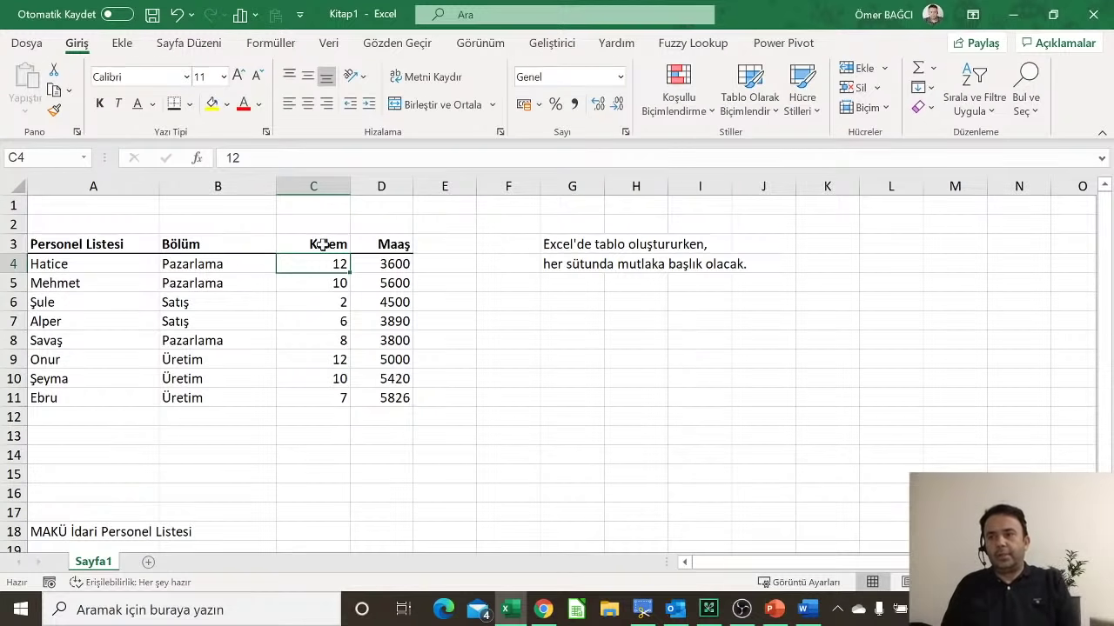
pyautogui.click(264, 297)
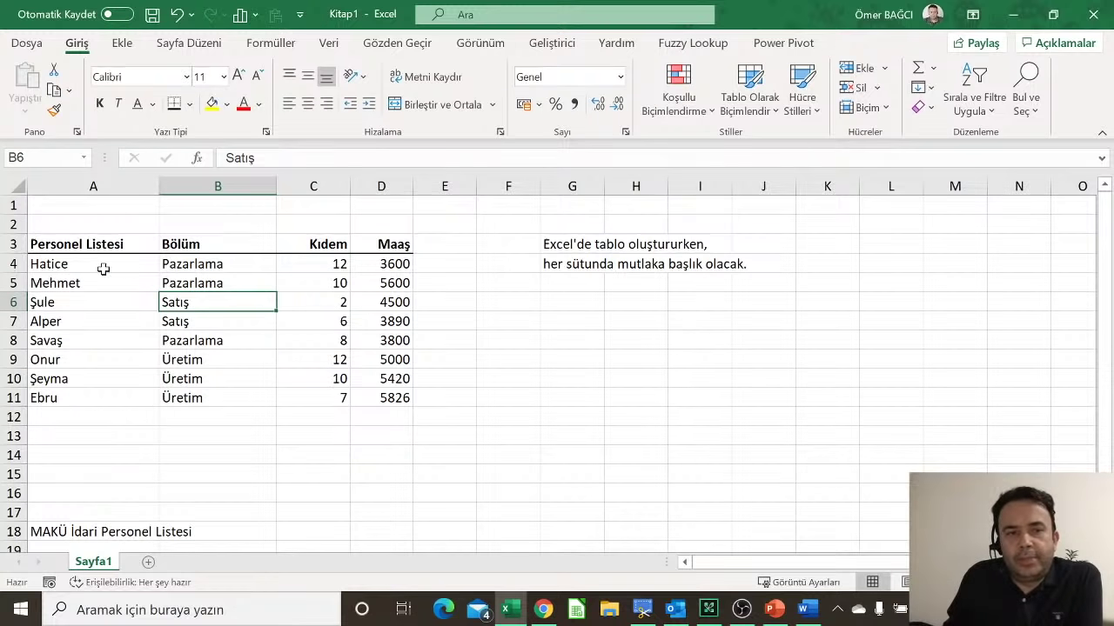
pyautogui.moveTo(108, 242); pyautogui.dragTo(412, 401)
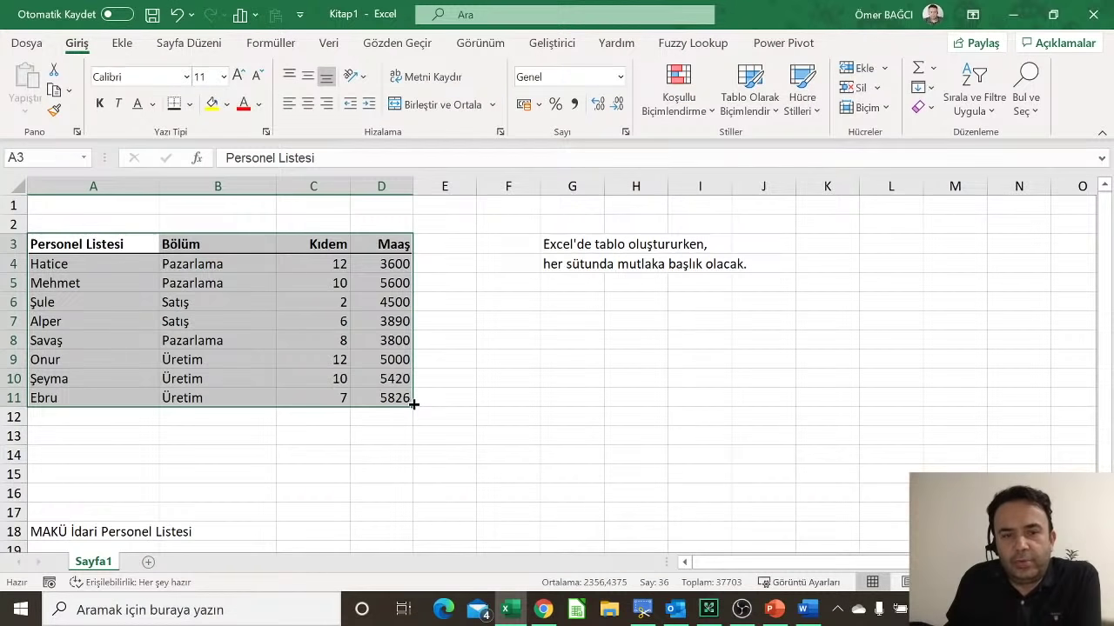
pyautogui.click(71, 532)
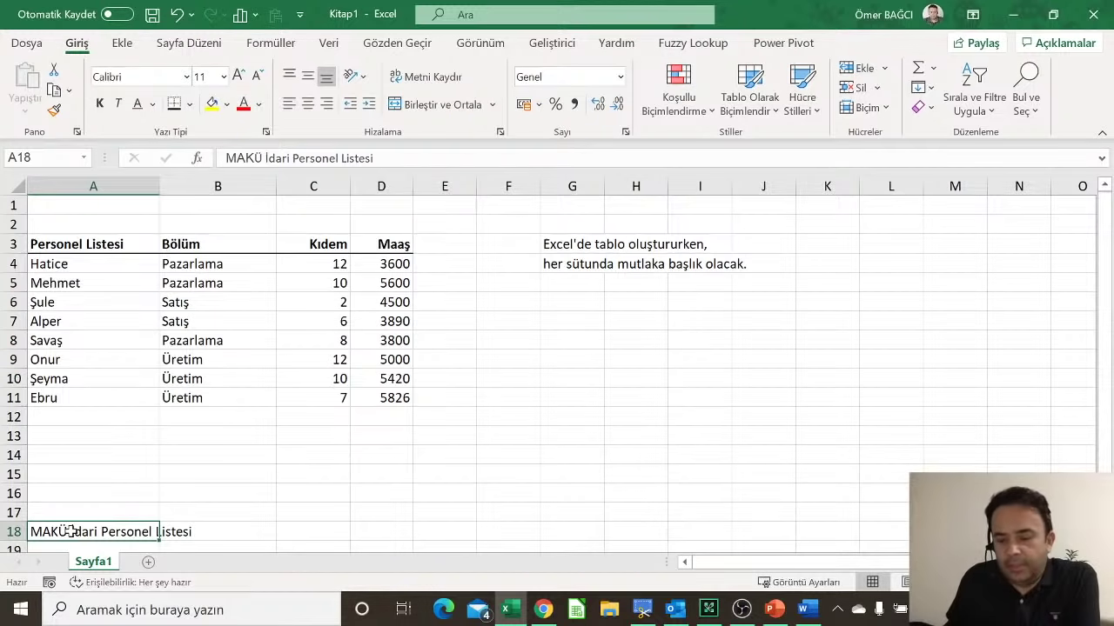
# Step: Delete the MAKÜ İdari Personel Listesi text from A18
pyautogui.press('Delete')
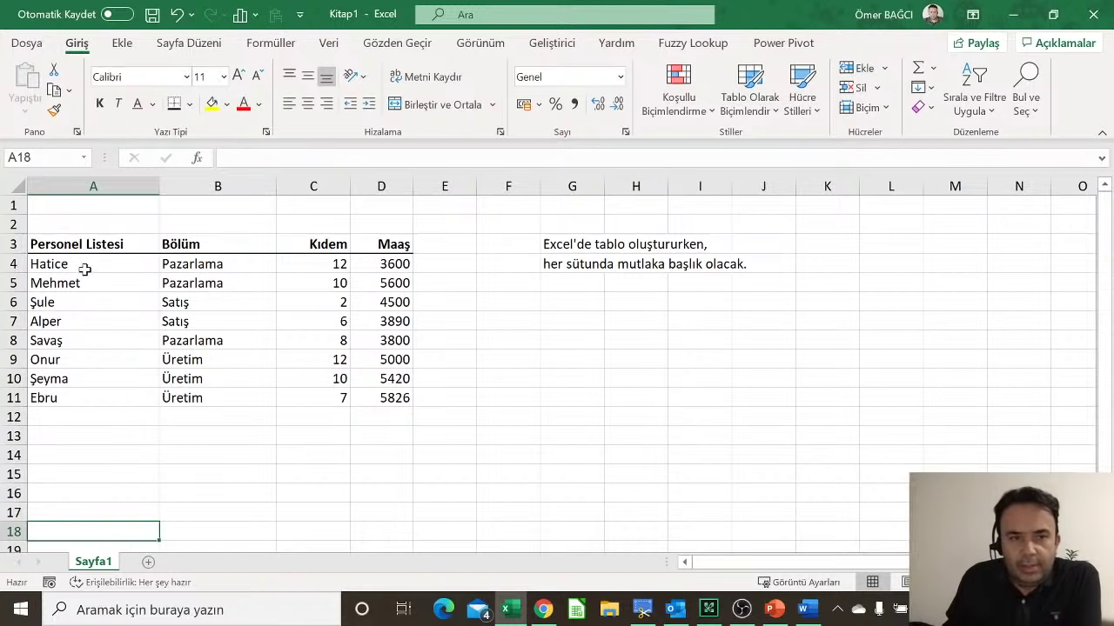
pyautogui.moveTo(82, 265); pyautogui.dragTo(87, 339)
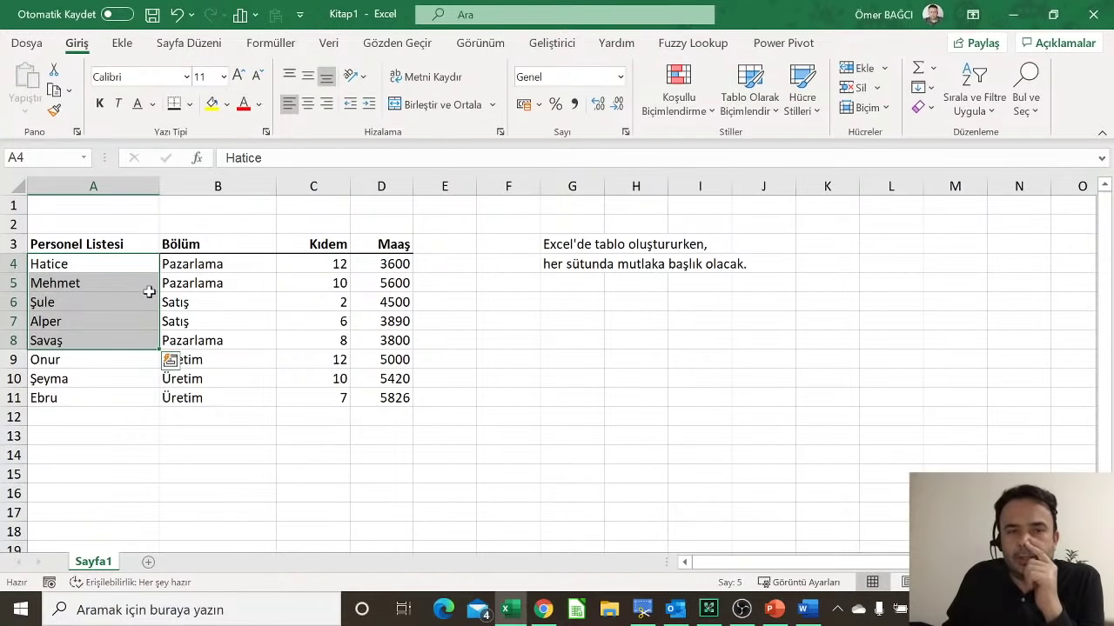
pyautogui.click(122, 261)
pyautogui.moveTo(174, 265); pyautogui.dragTo(205, 298)
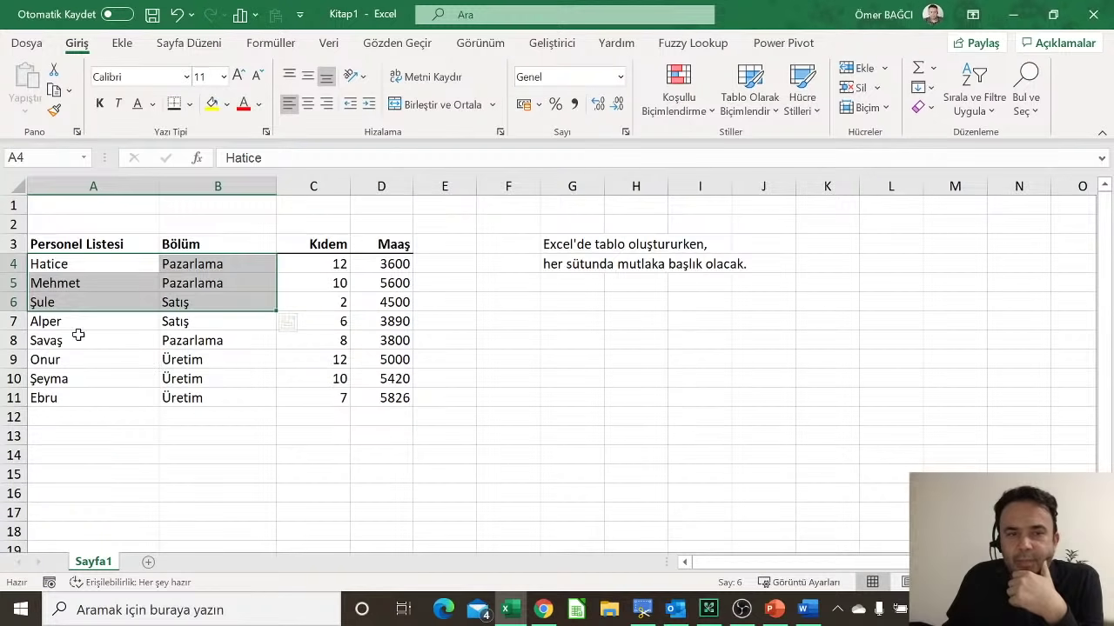
# Step: Select the name and department cells A8:B8 and bring up the Clear options
pyautogui.click(101, 336)
pyautogui.moveTo(155, 344); pyautogui.dragTo(261, 344)
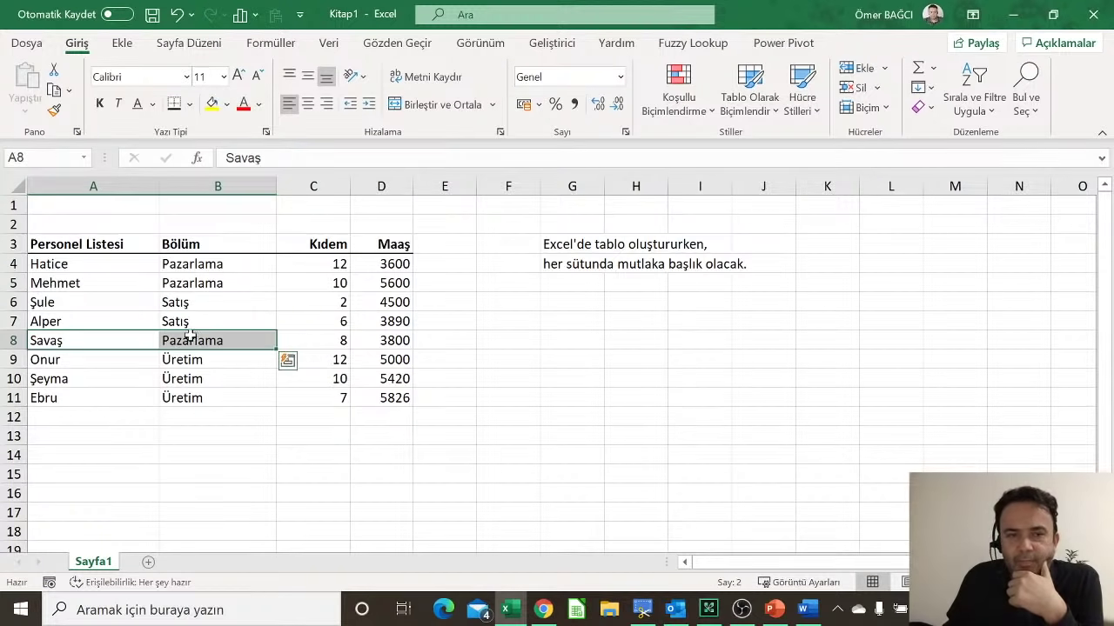
pyautogui.click(926, 114)
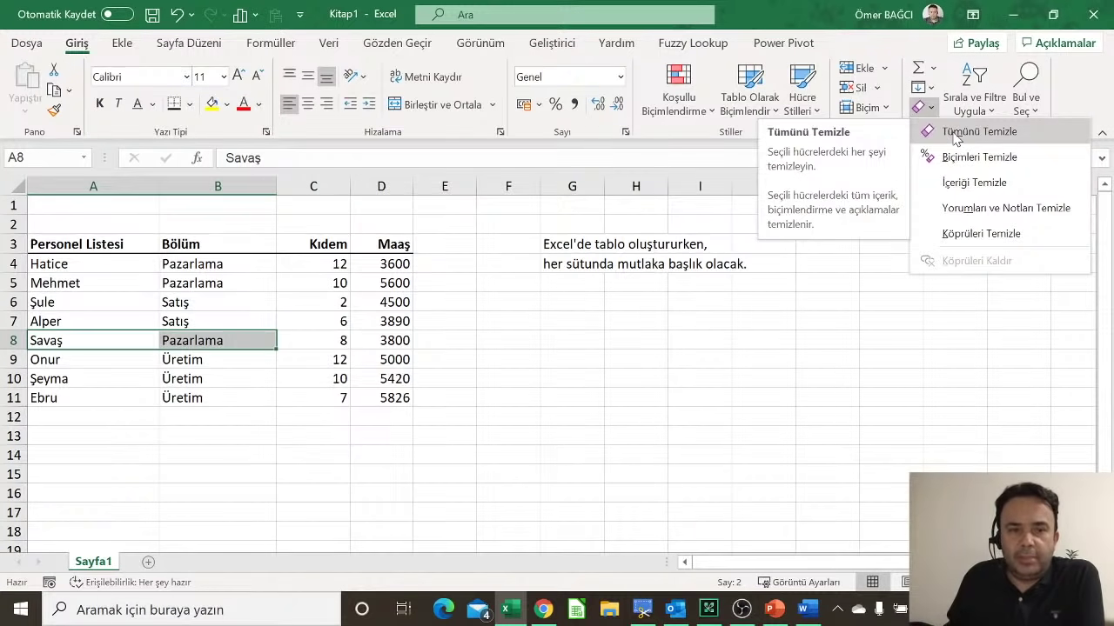
# Step: Clear all of A8:B8, then enter a new employee's first name and department Nakliye
pyautogui.click(955, 132)
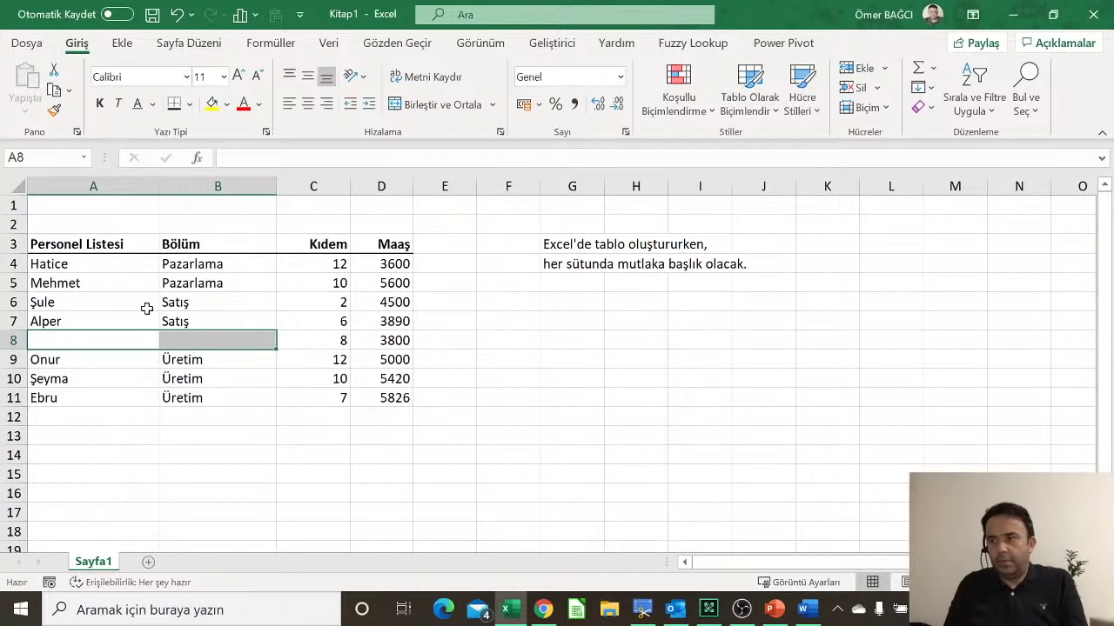
pyautogui.write('İşbra')
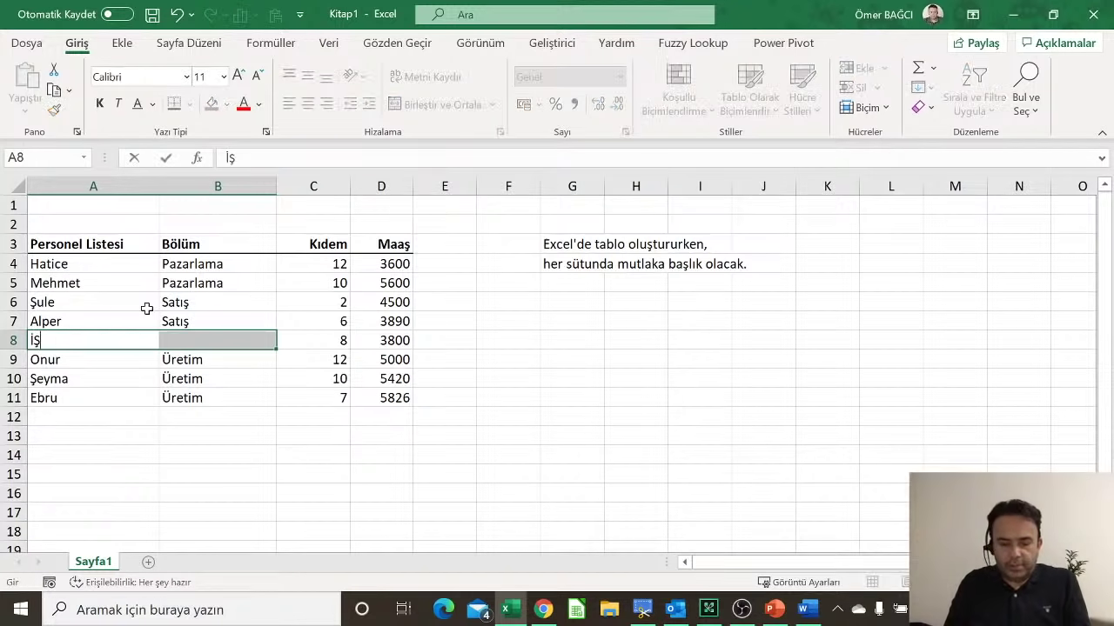
pyautogui.press('BackSpace')
pyautogui.press('BackSpace')
pyautogui.press('BackSpace')
pyautogui.press('BackSpace')
pyautogui.write('brahim')
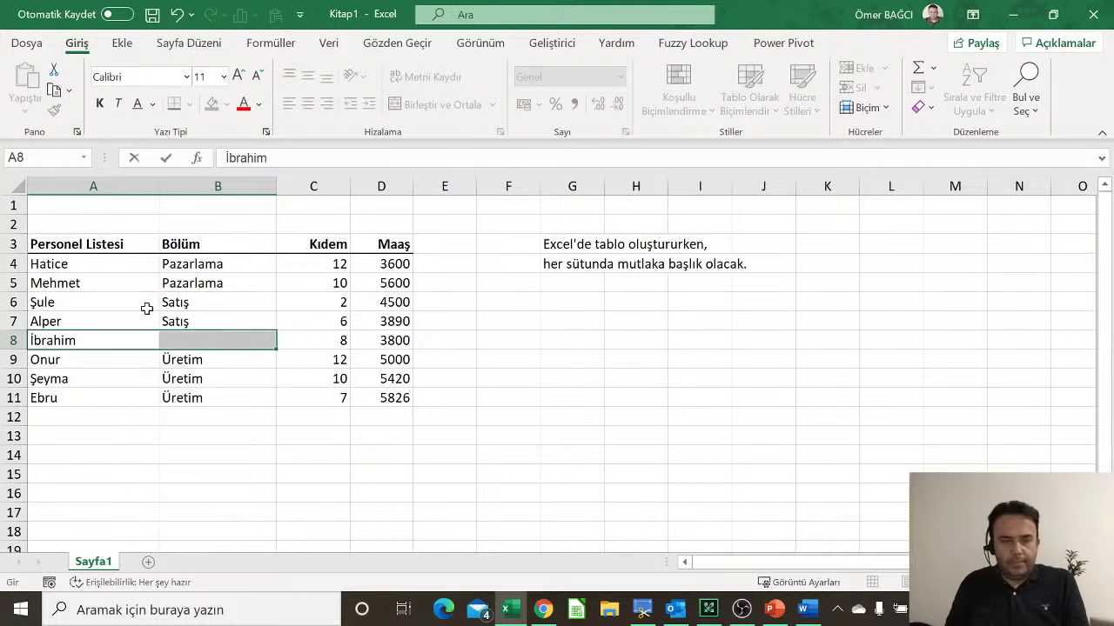
pyautogui.press('Right')
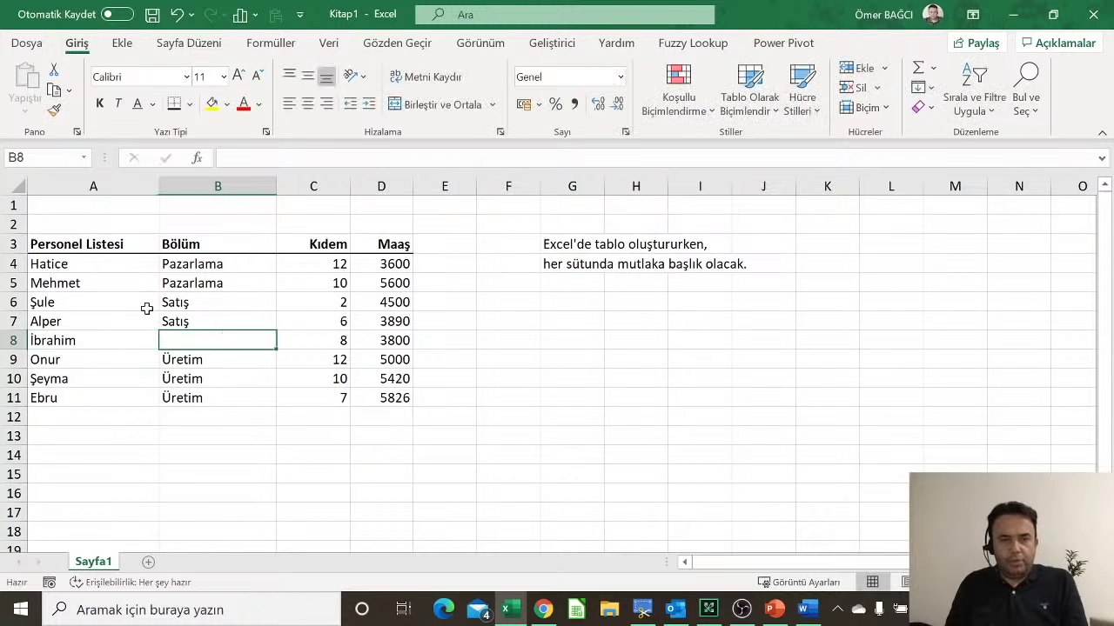
pyautogui.write('Nakliye')
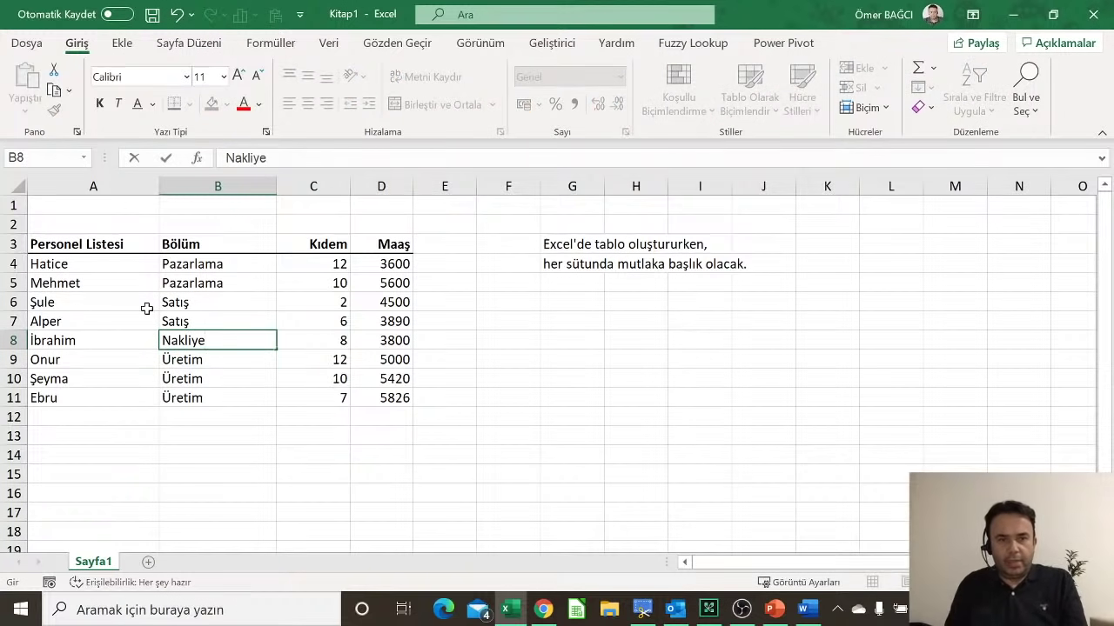
pyautogui.press('Return')
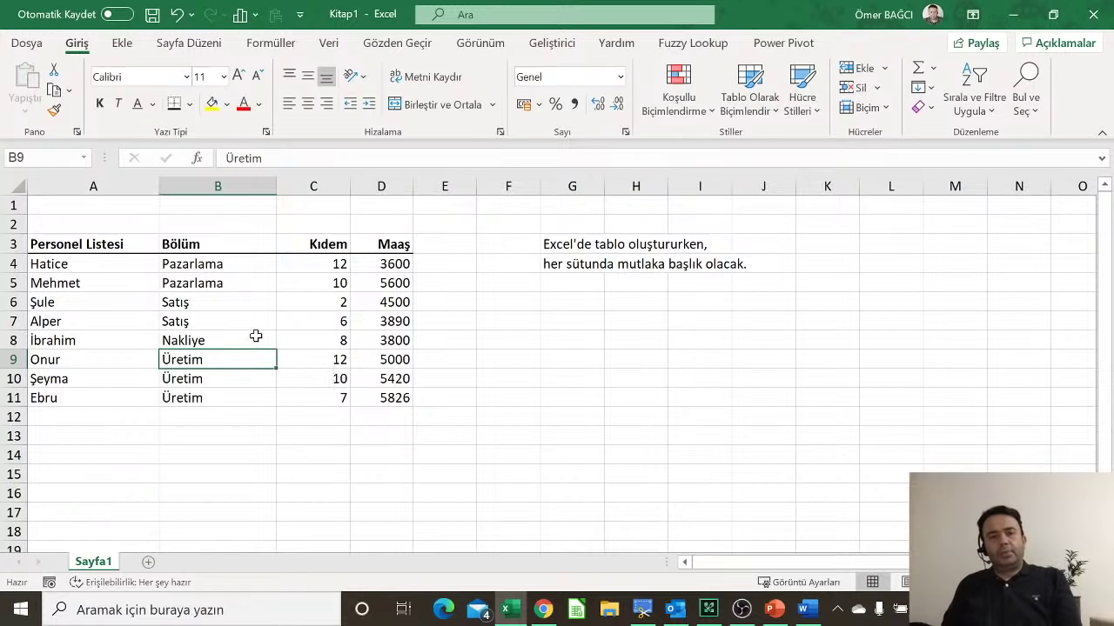
# Step: Look over the department entries in column B, then select the D5 salary
pyautogui.click(217, 309)
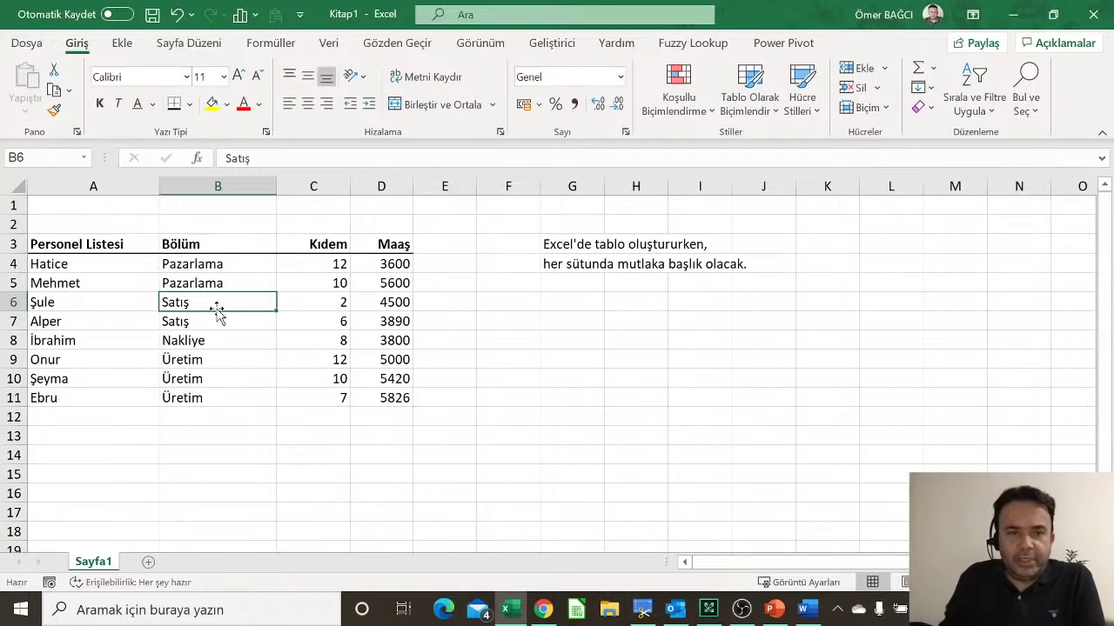
pyautogui.click(211, 340)
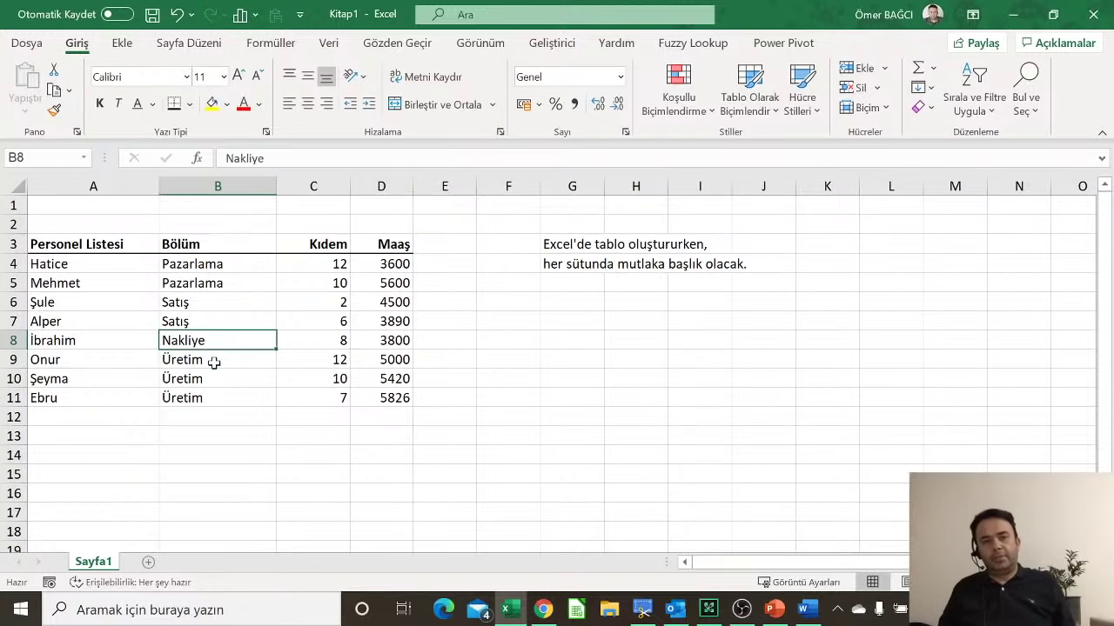
pyautogui.click(214, 361)
pyautogui.click(207, 339)
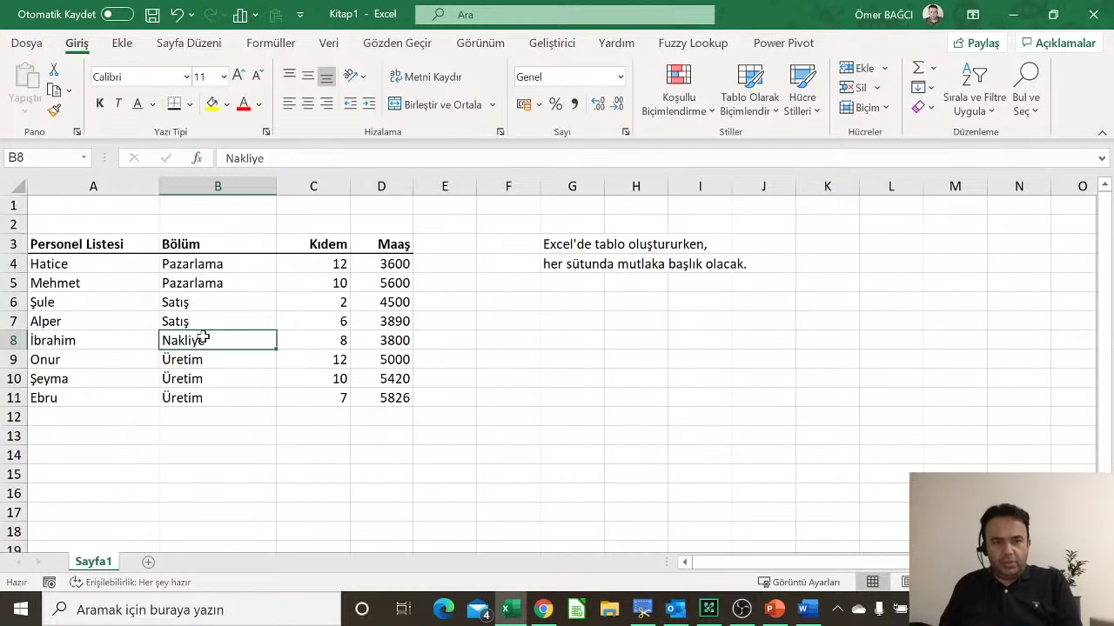
pyautogui.doubleClick(207, 339)
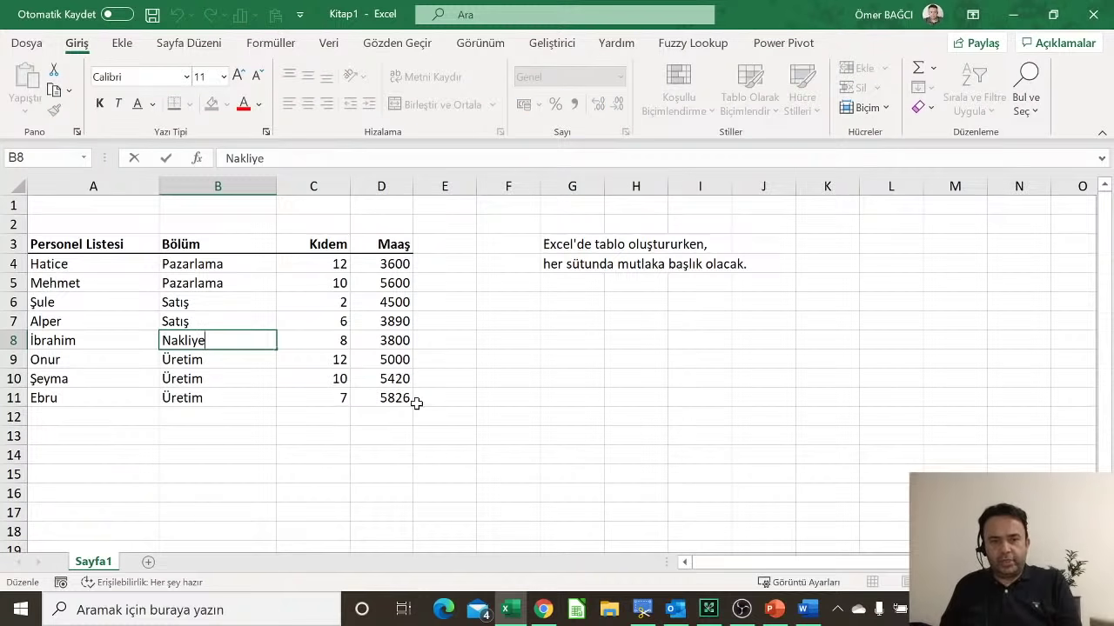
pyautogui.click(393, 283)
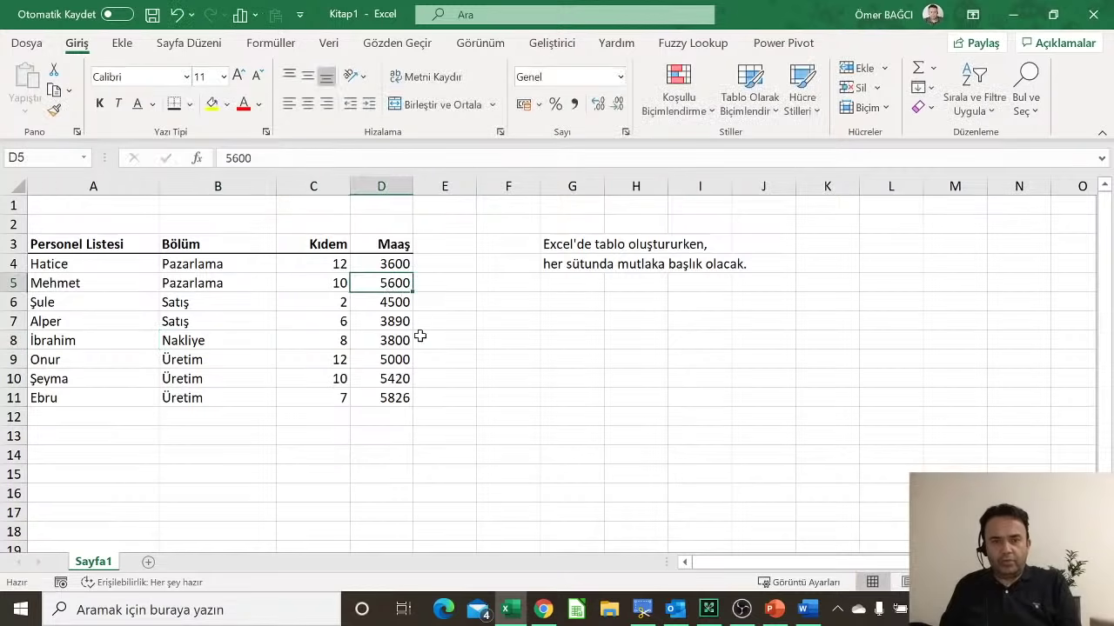
pyautogui.scroll(5, 406, 305)
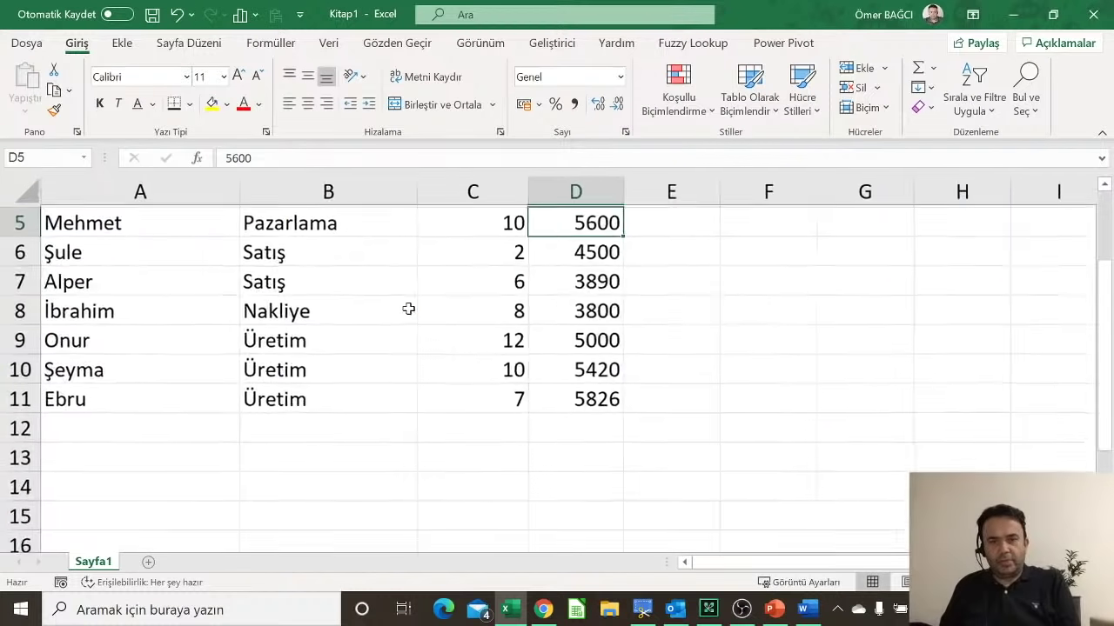
pyautogui.scroll(1, 497, 321)
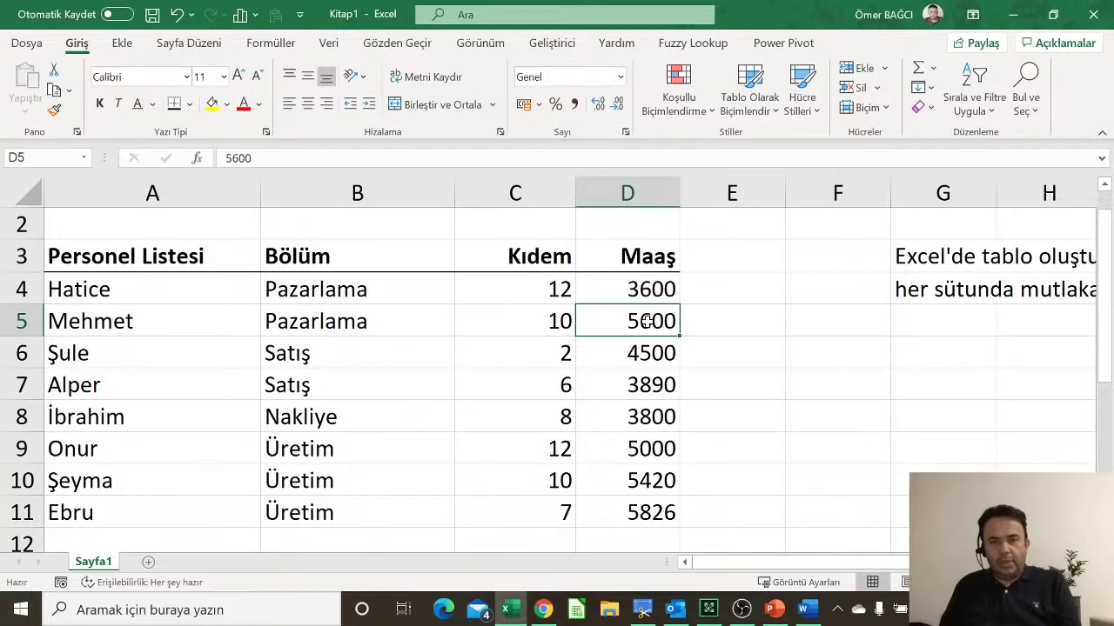
# Step: Change the D5 salary from 5600 to 7500
pyautogui.doubleClick(648, 321)
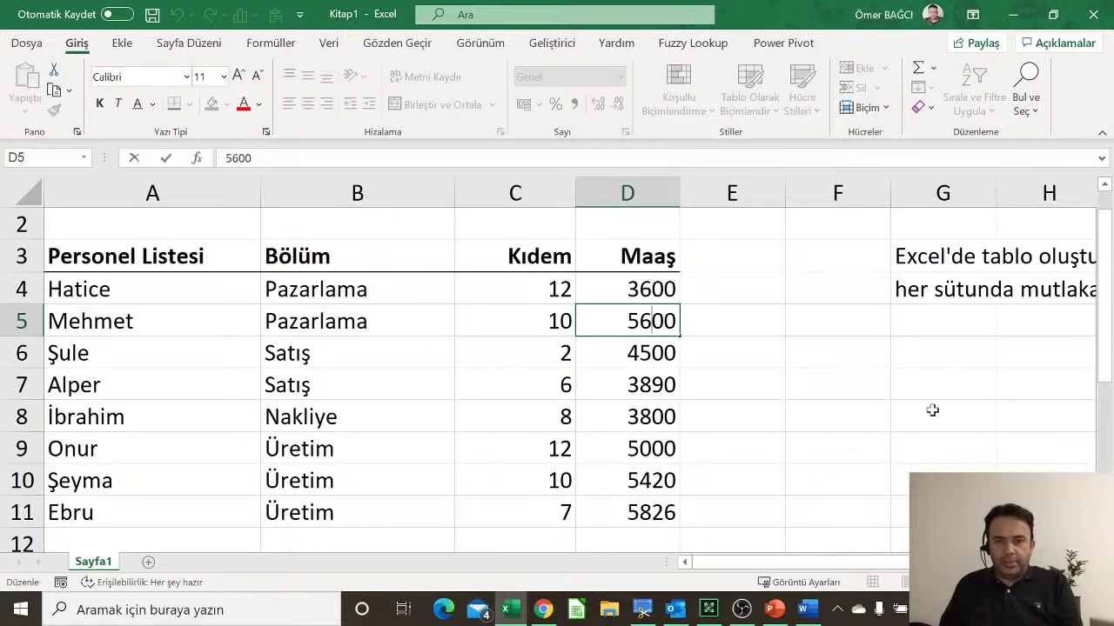
pyautogui.click(642, 354)
pyautogui.doubleClick(664, 321)
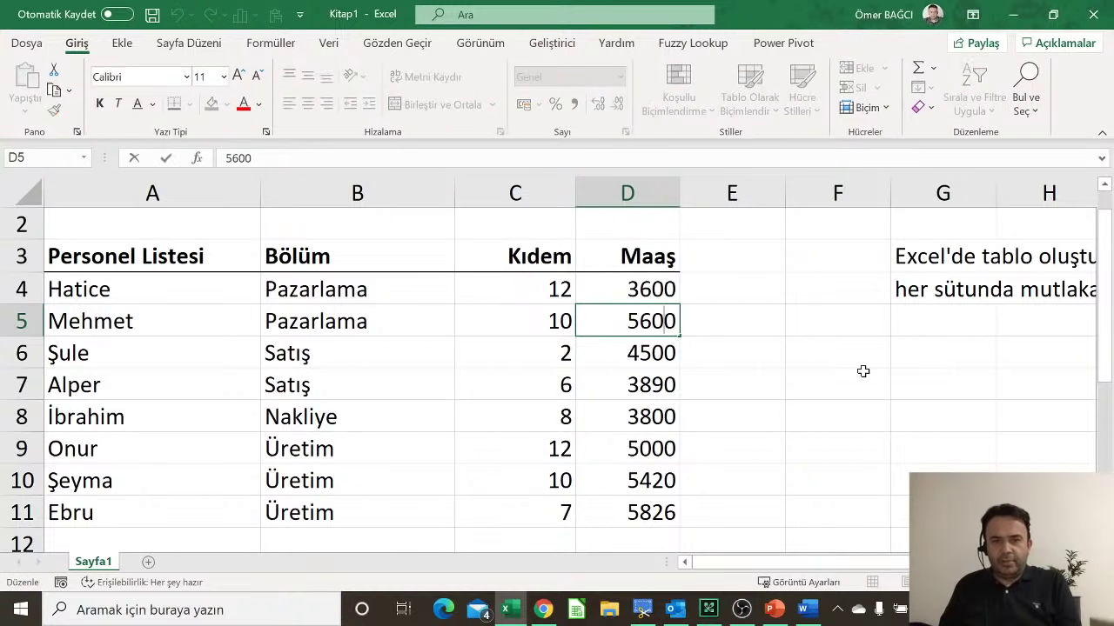
pyautogui.press('BackSpace')
pyautogui.press('BackSpace')
pyautogui.press('BackSpace')
pyautogui.press('BackSpace')
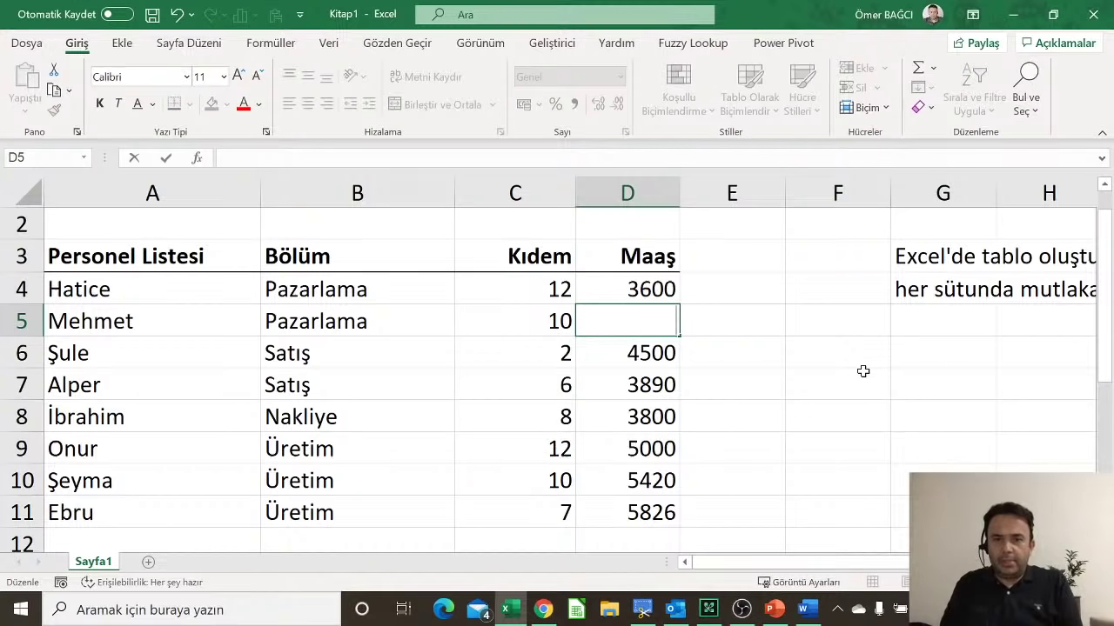
pyautogui.write('7500')
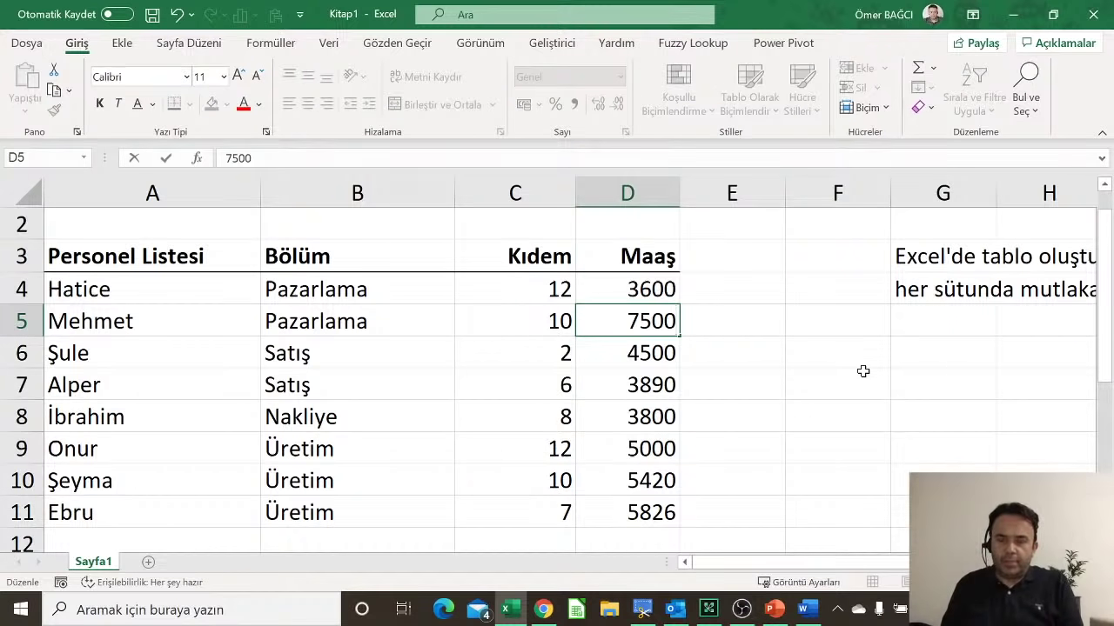
pyautogui.press('Return')
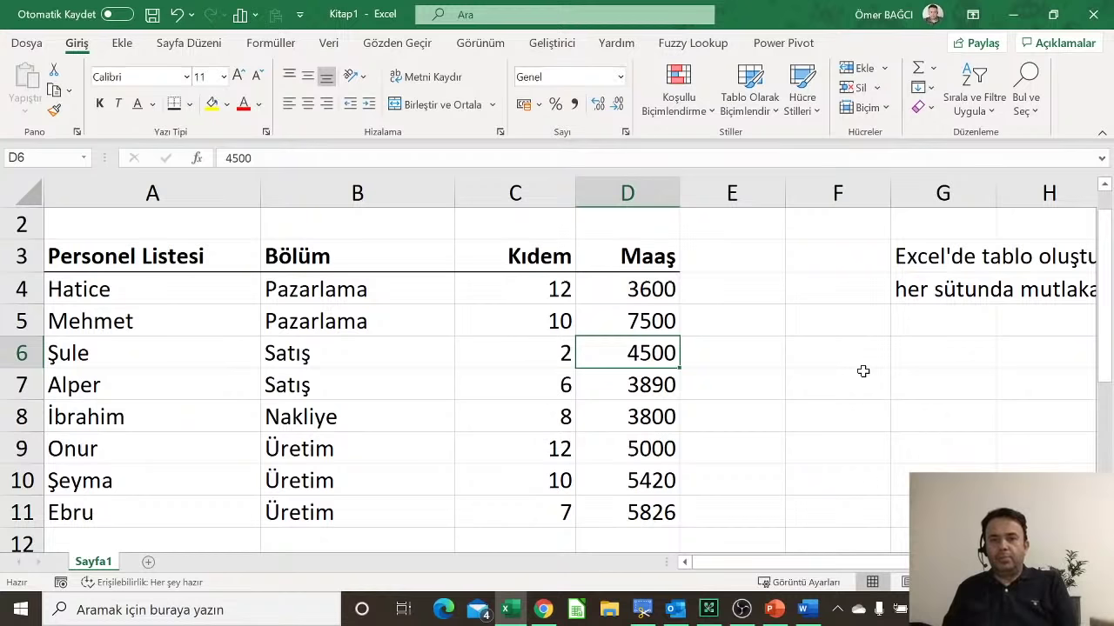
# Step: Restore the D5 salary to 5600 by editing with F2
pyautogui.press('Up')
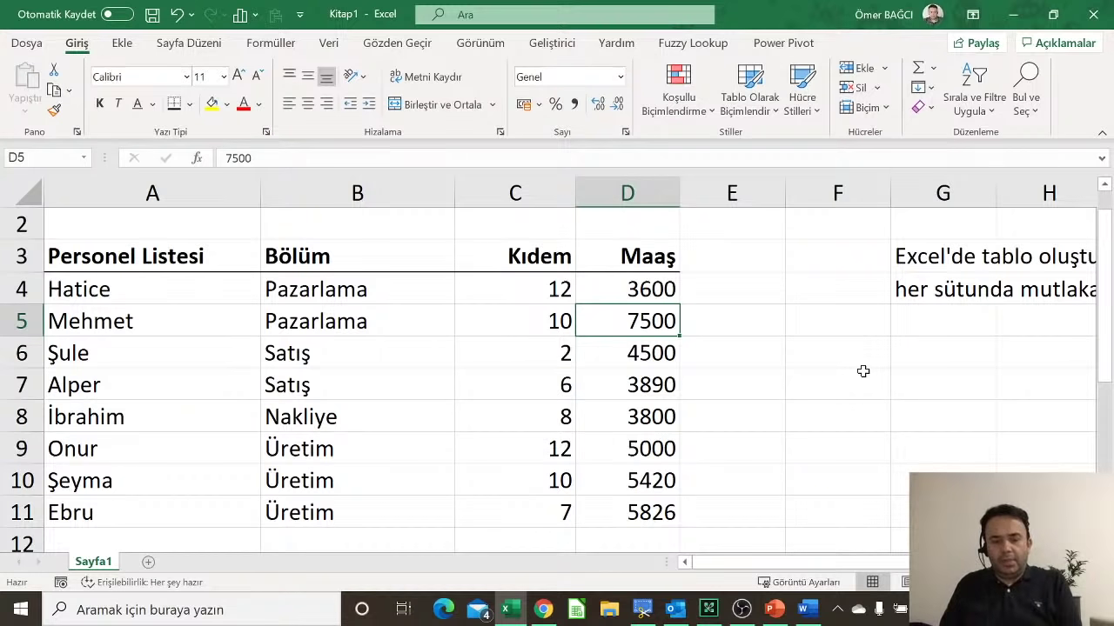
pyautogui.press('F2')
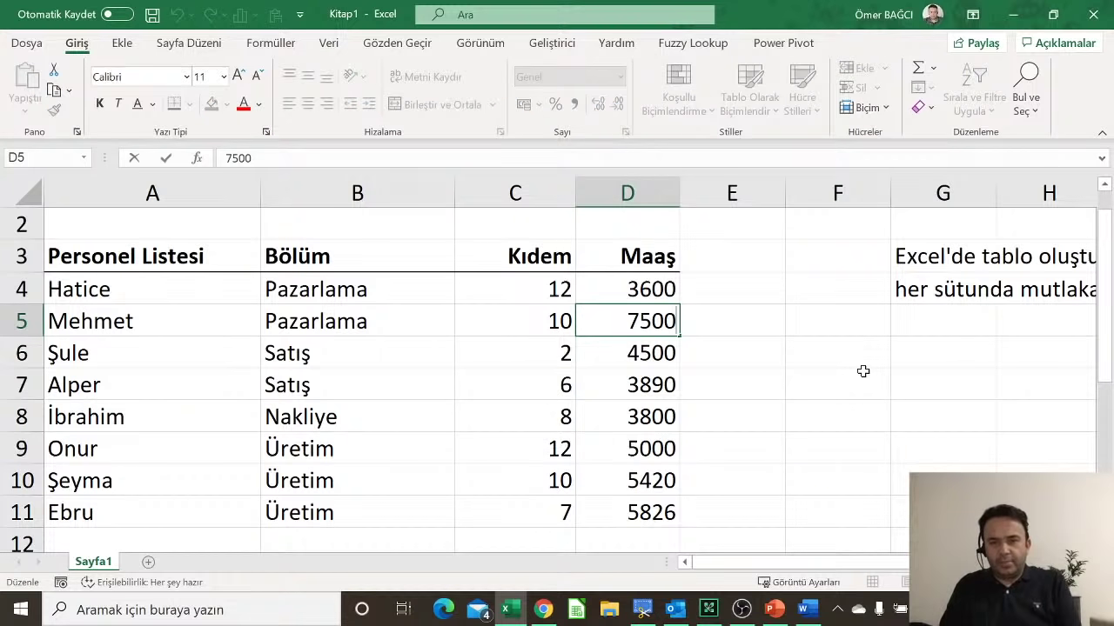
pyautogui.press('BackSpace')
pyautogui.press('BackSpace')
pyautogui.press('BackSpace')
pyautogui.press('BackSpace')
pyautogui.write('560')
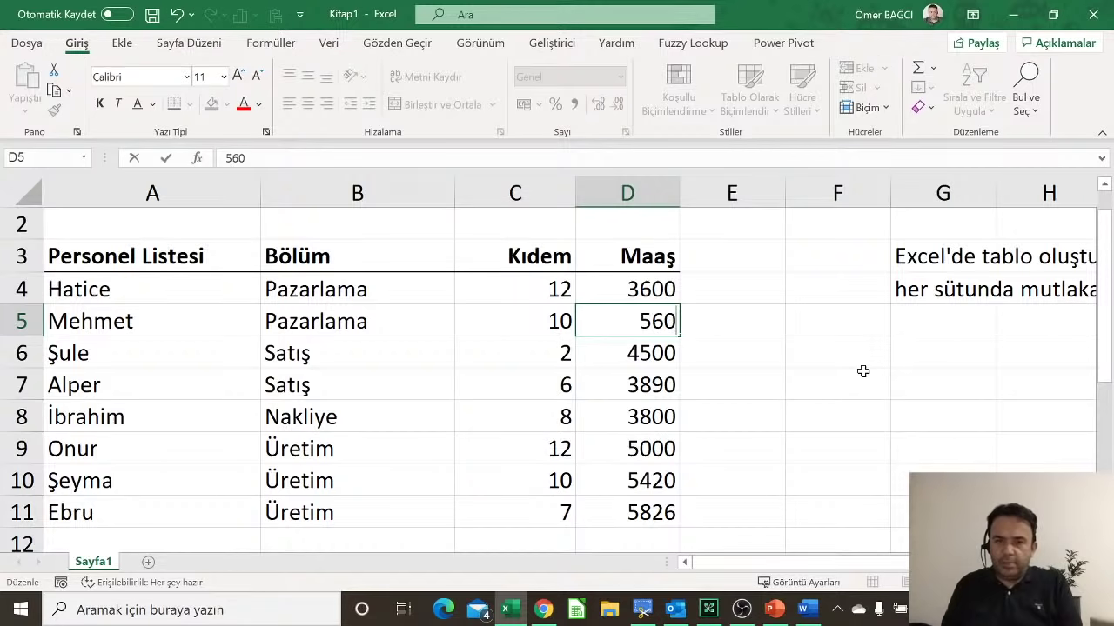
pyautogui.write('0')
pyautogui.press('Return')
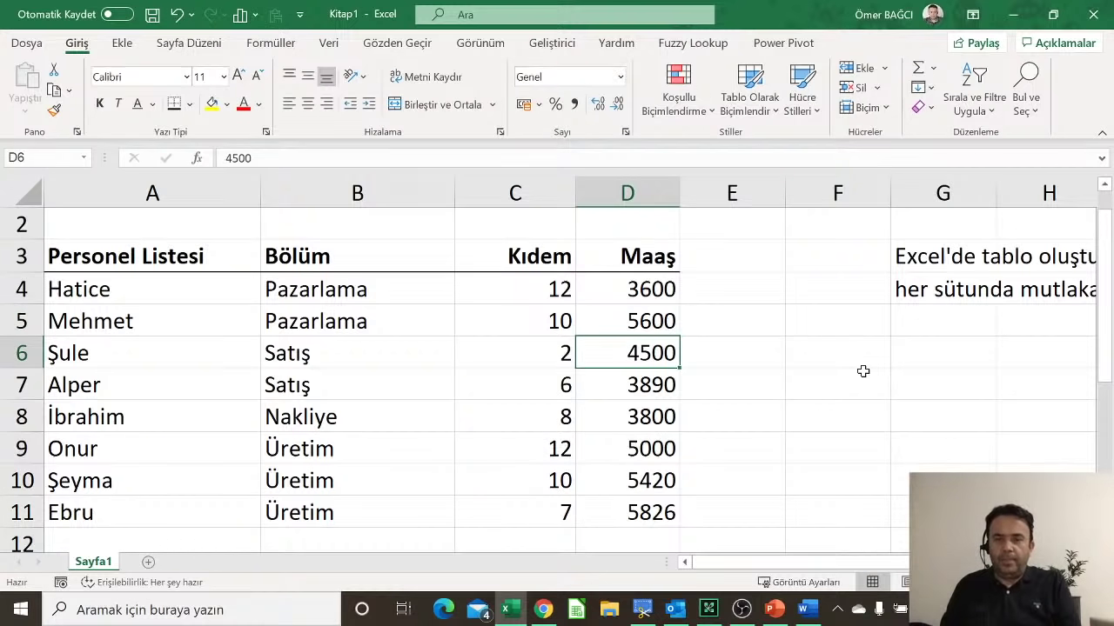
# Step: Replace the D5 salary with 4520 using the formula bar
pyautogui.press('Up')
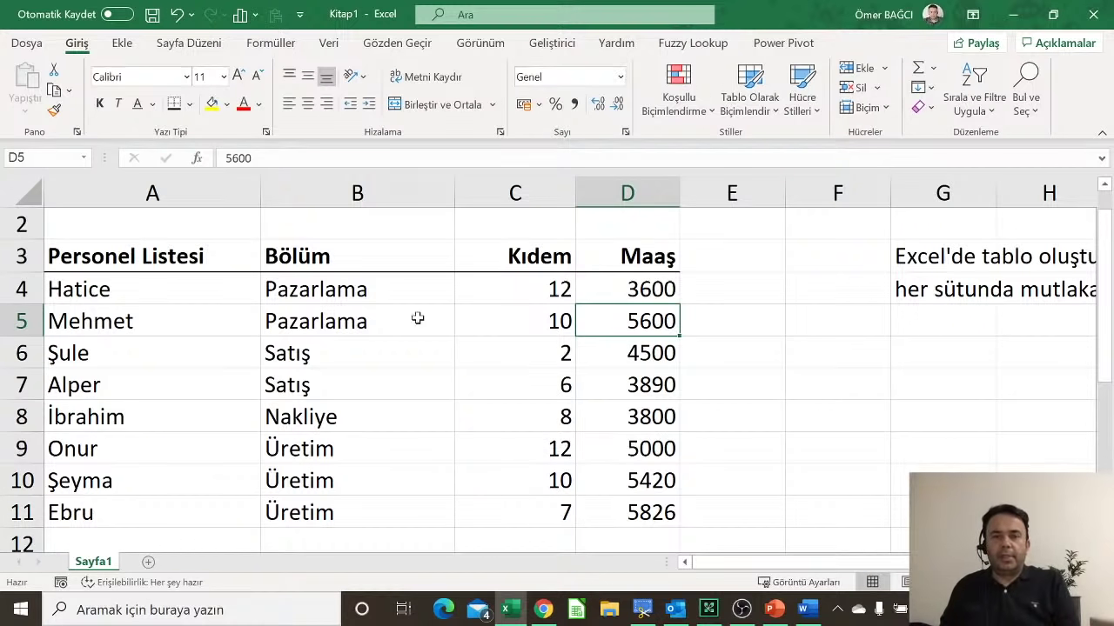
pyautogui.click(320, 160)
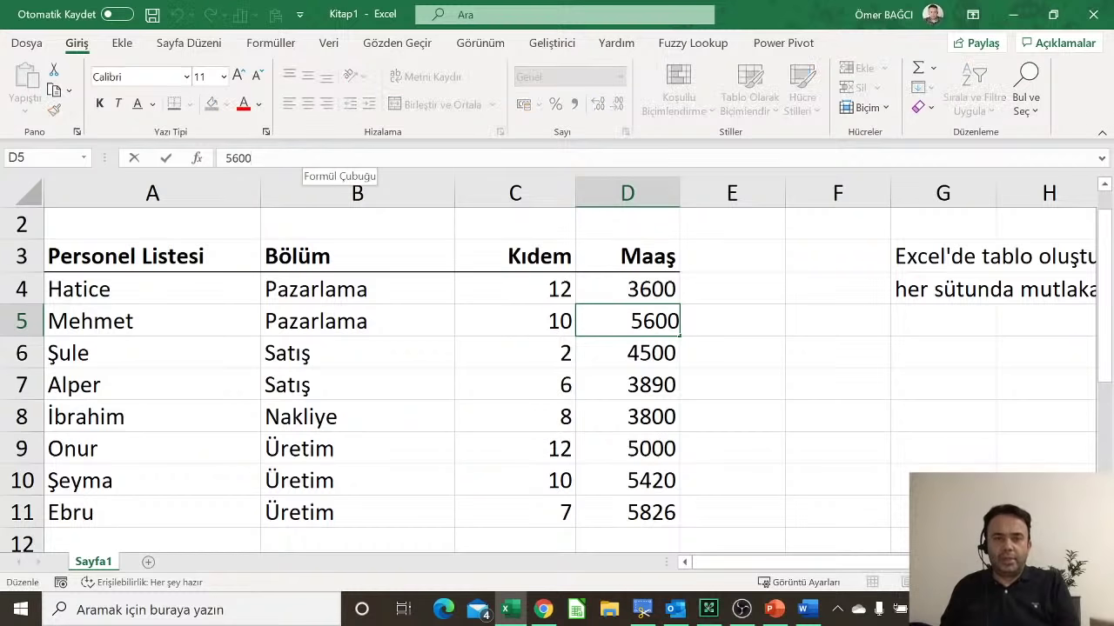
pyautogui.press('BackSpace')
pyautogui.press('BackSpace')
pyautogui.press('BackSpace')
pyautogui.press('BackSpace')
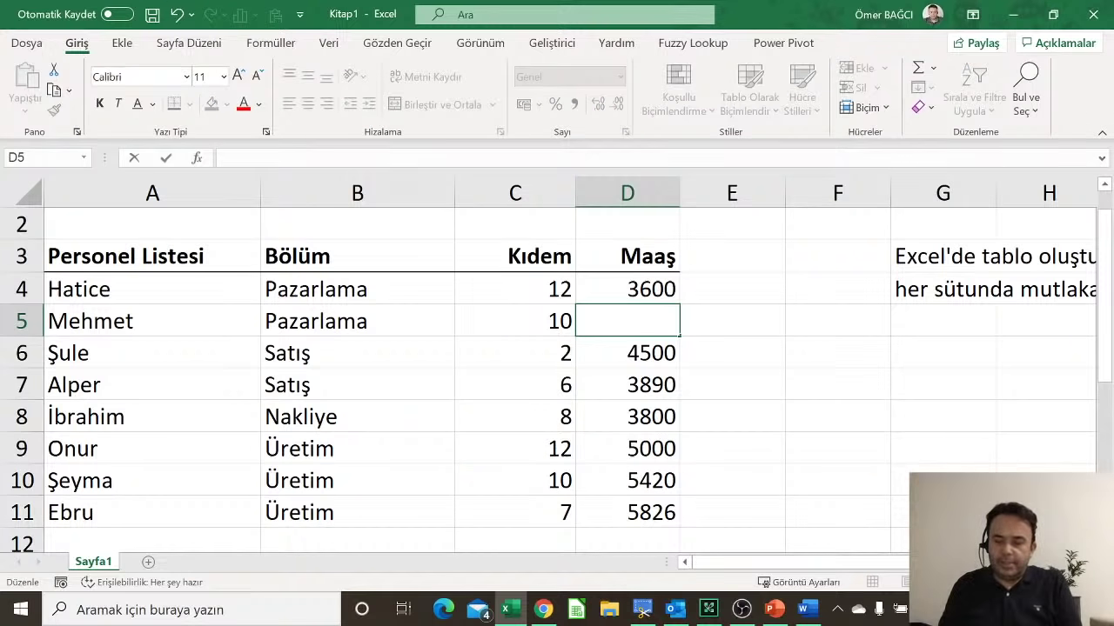
pyautogui.write('4520')
pyautogui.press('Return')
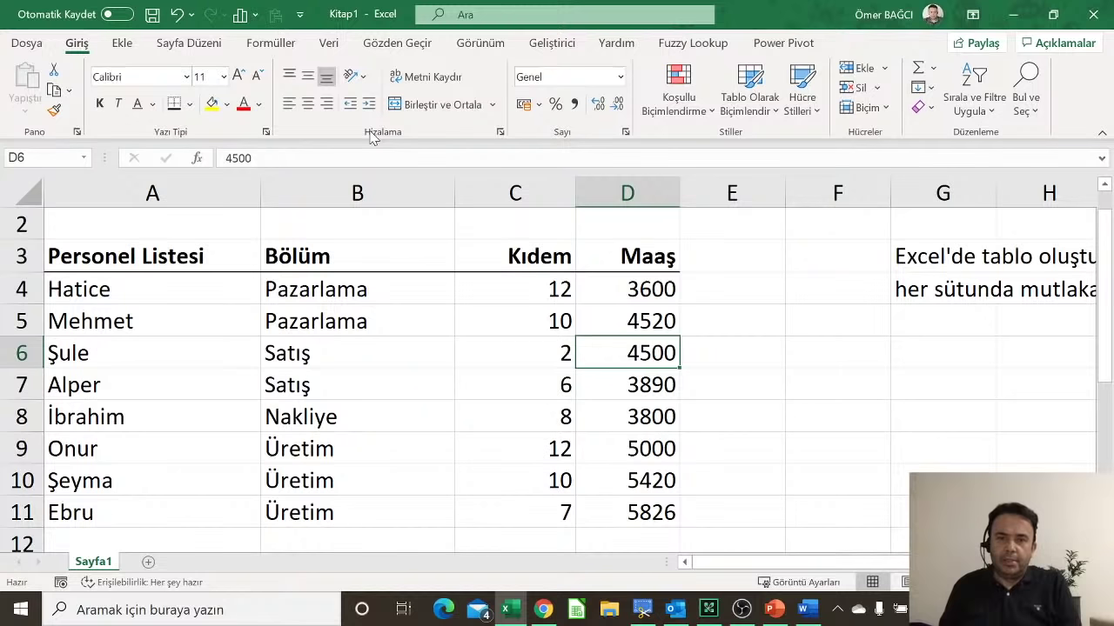
pyautogui.press('Up')
pyautogui.press('Up')
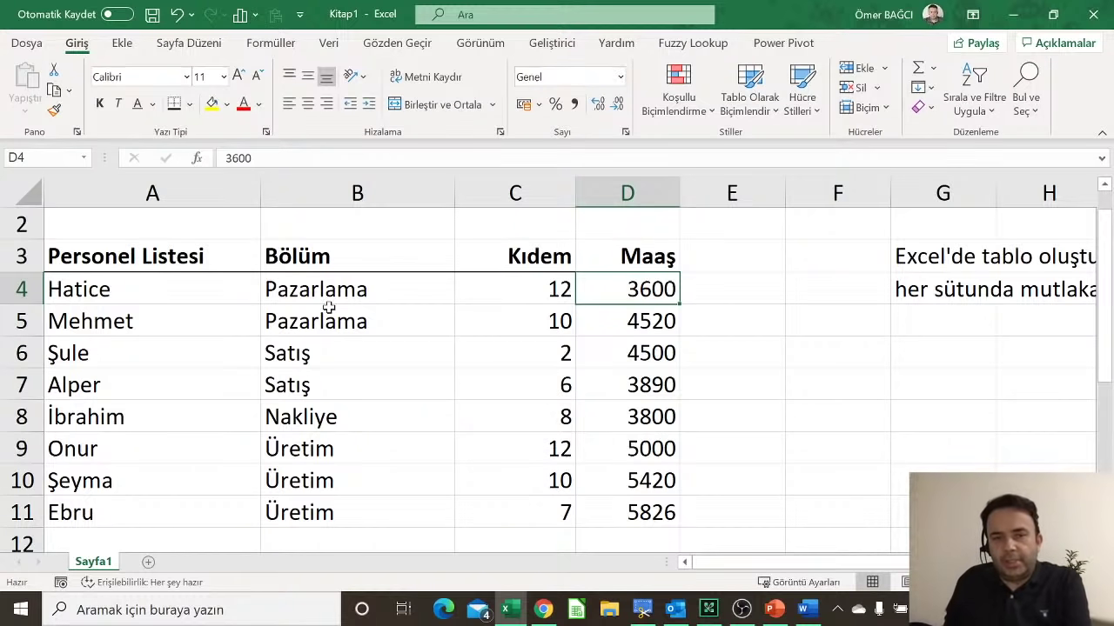
# Step: Apply Comma Style (Virgül Stili) thousands separators to the salaries in D4:D11
pyautogui.moveTo(324, 292); pyautogui.dragTo(327, 402)
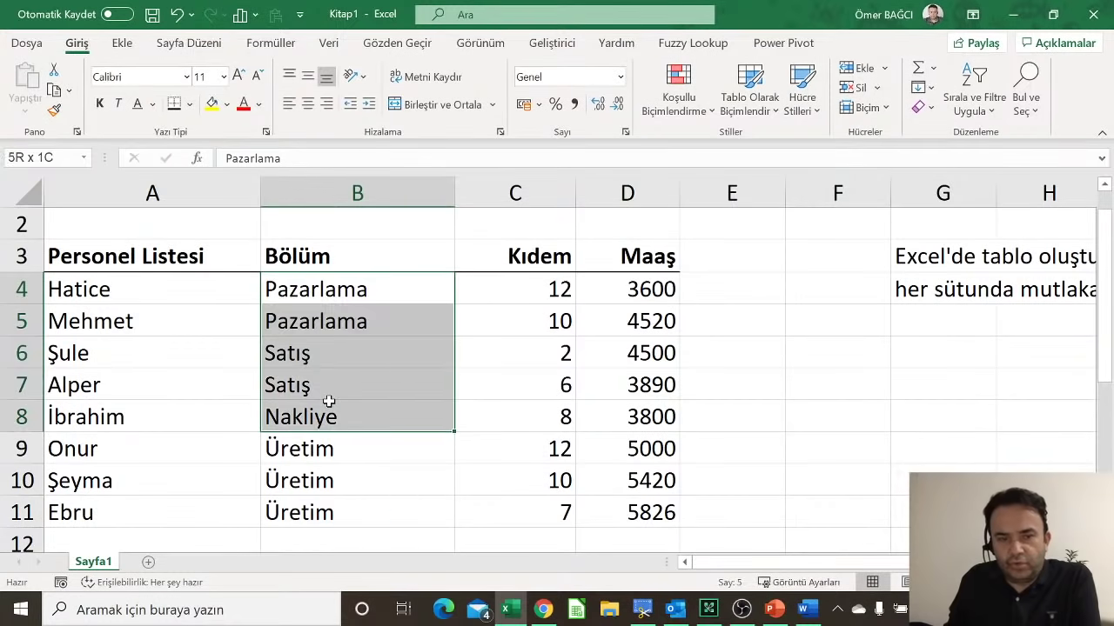
pyautogui.click(651, 309)
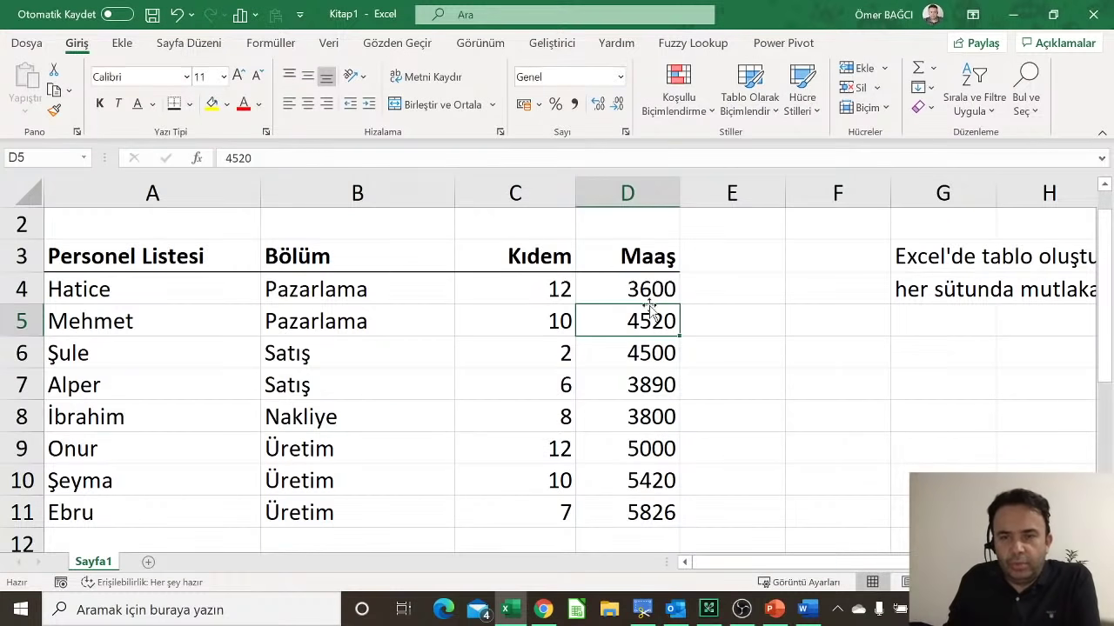
pyautogui.click(923, 107)
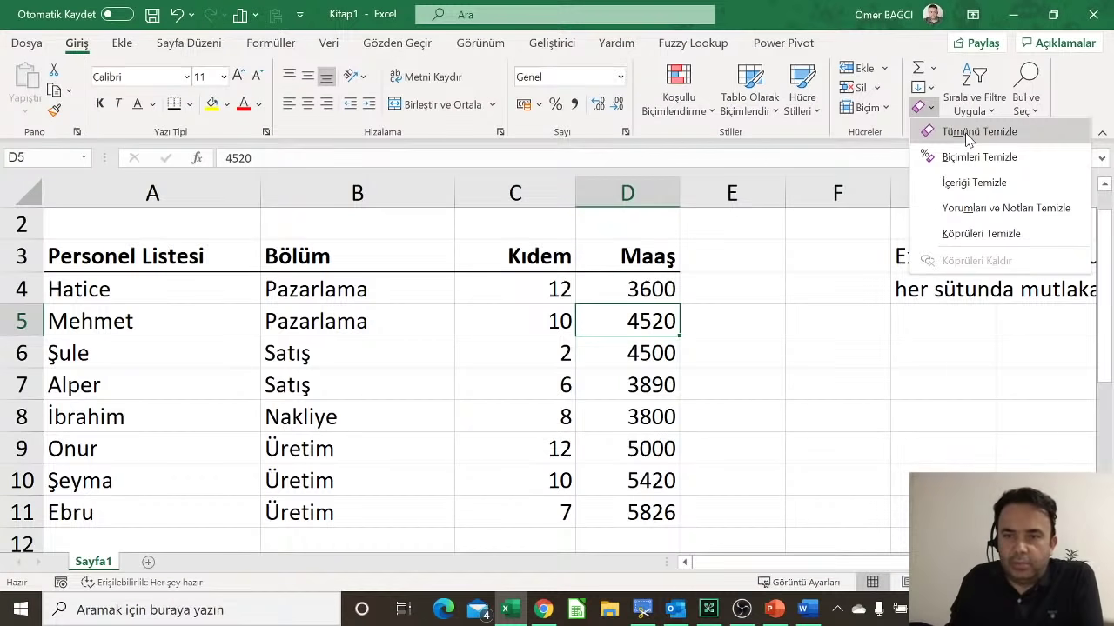
pyautogui.click(522, 346)
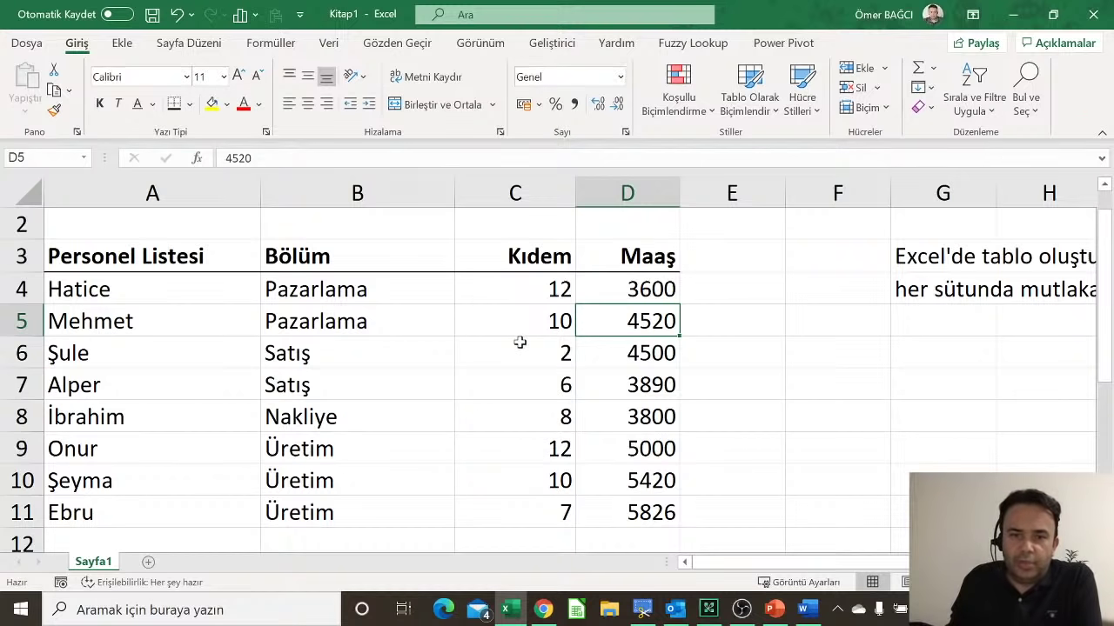
pyautogui.click(653, 291)
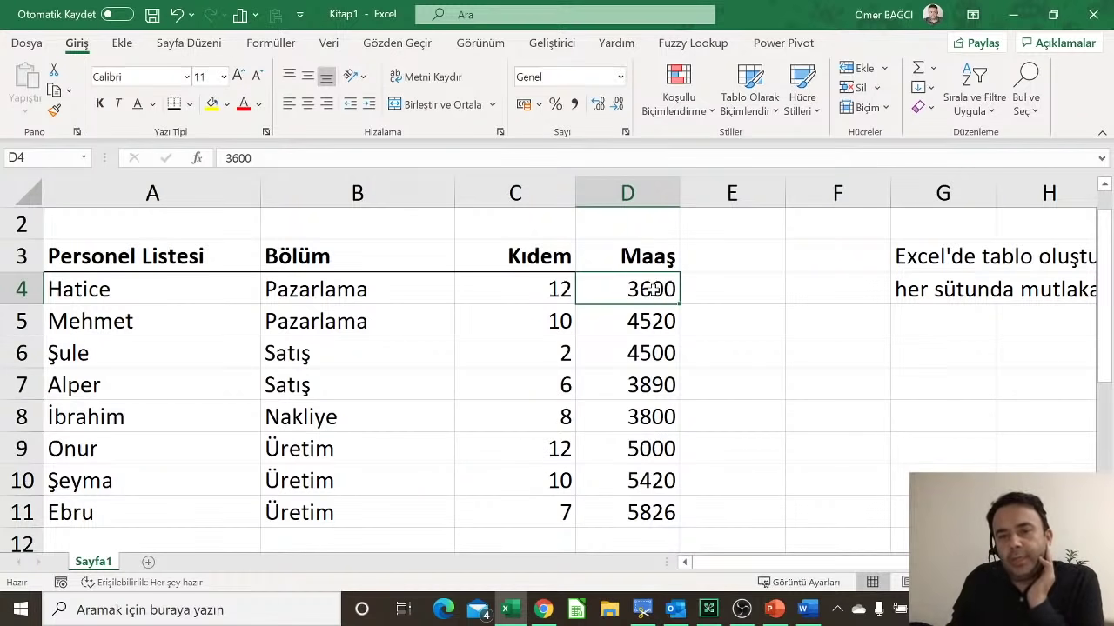
pyautogui.moveTo(652, 291); pyautogui.dragTo(641, 509)
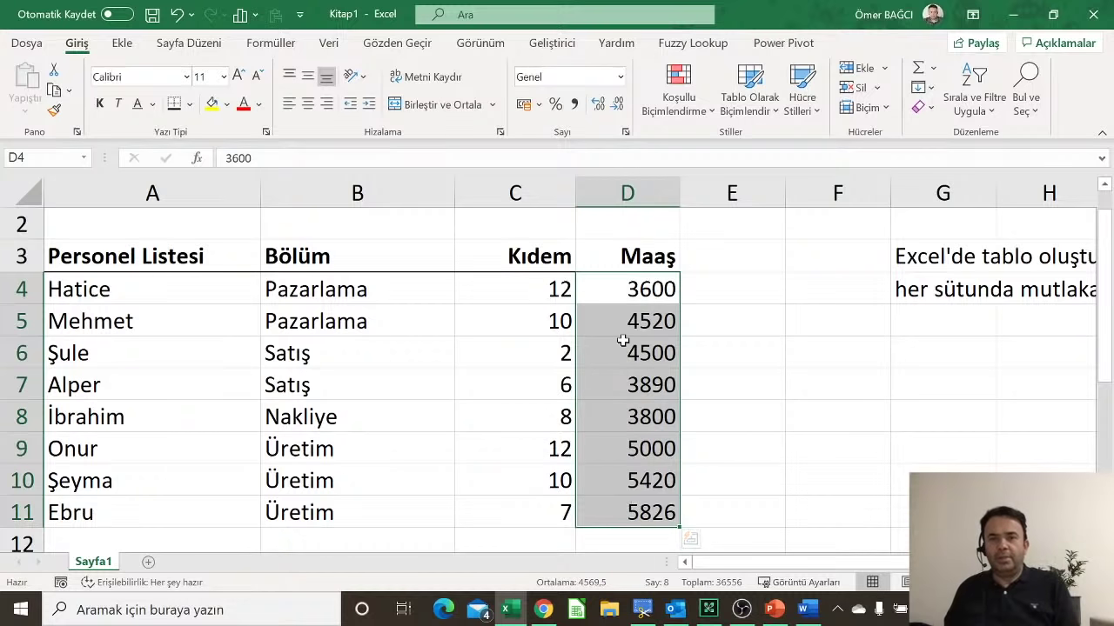
pyautogui.click(574, 105)
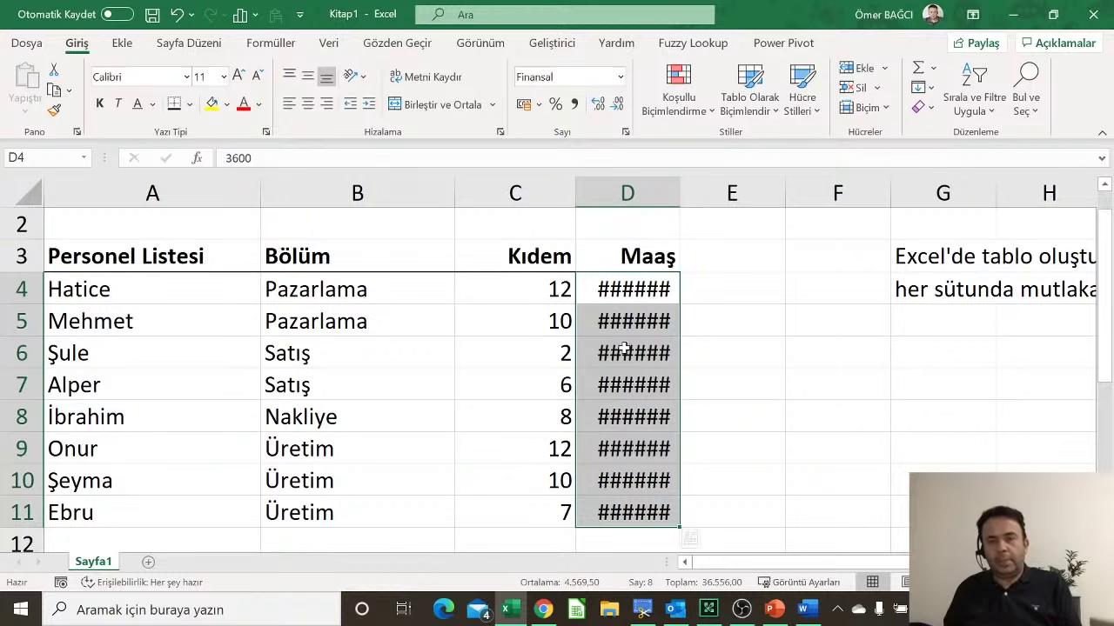
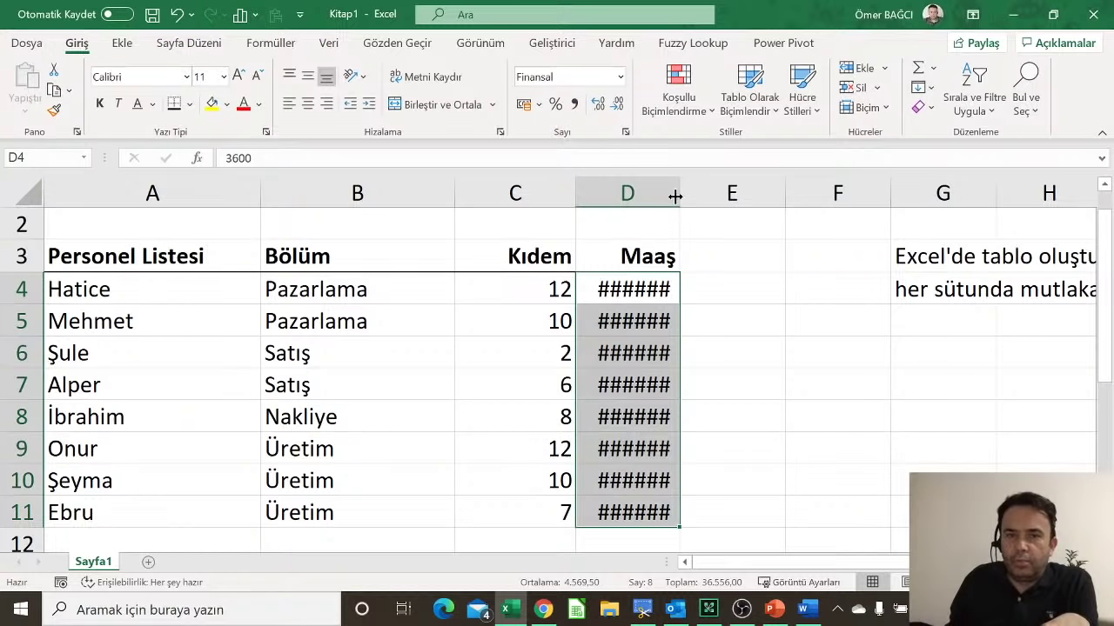
# Step: Widen column D and delete the salaries in D4:D7
pyautogui.moveTo(680, 193); pyautogui.dragTo(735, 200)
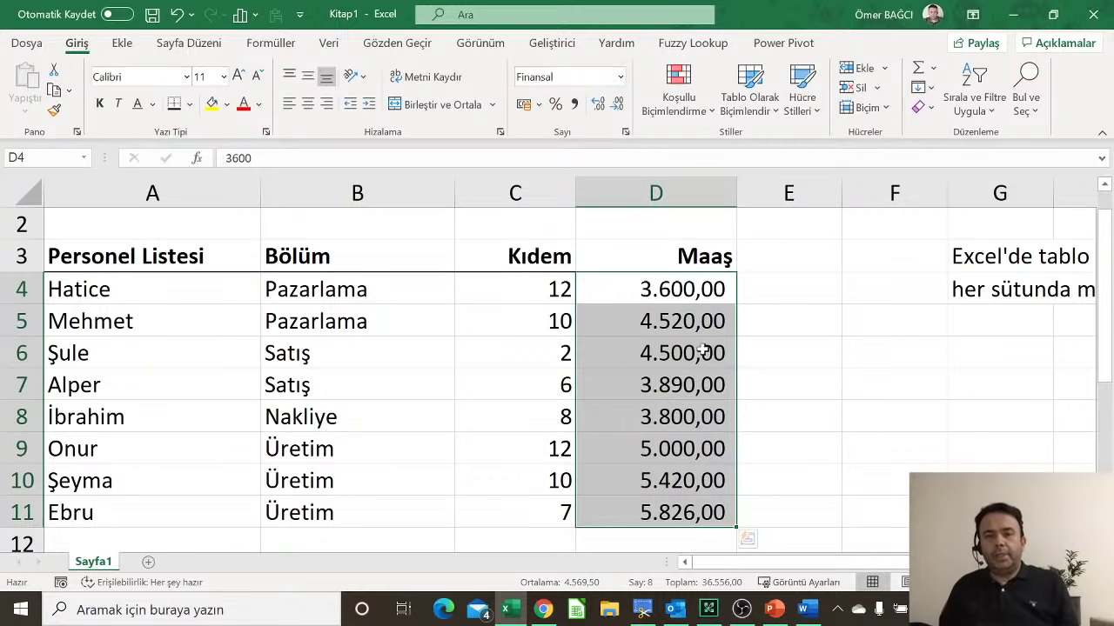
pyautogui.click(924, 107)
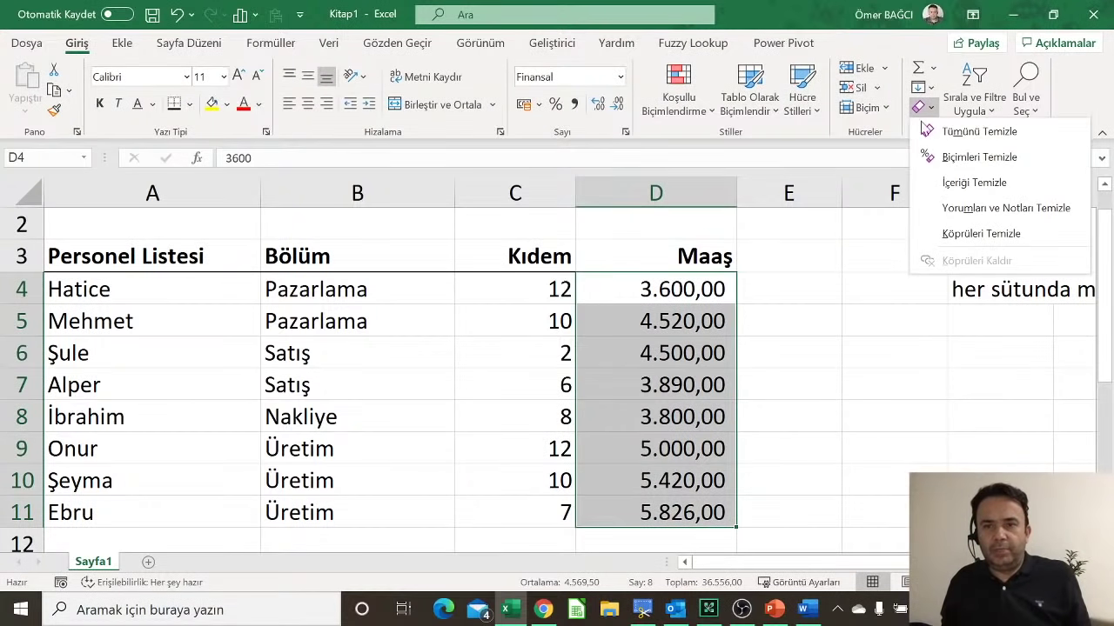
pyautogui.click(839, 409)
pyautogui.click(676, 416)
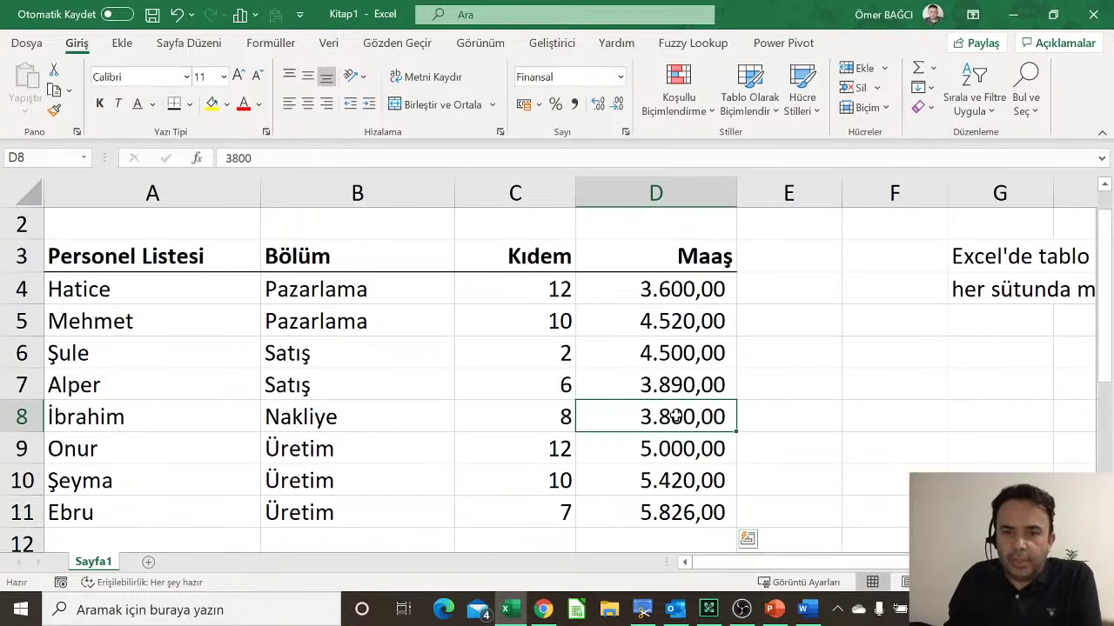
pyautogui.moveTo(687, 292); pyautogui.dragTo(683, 382)
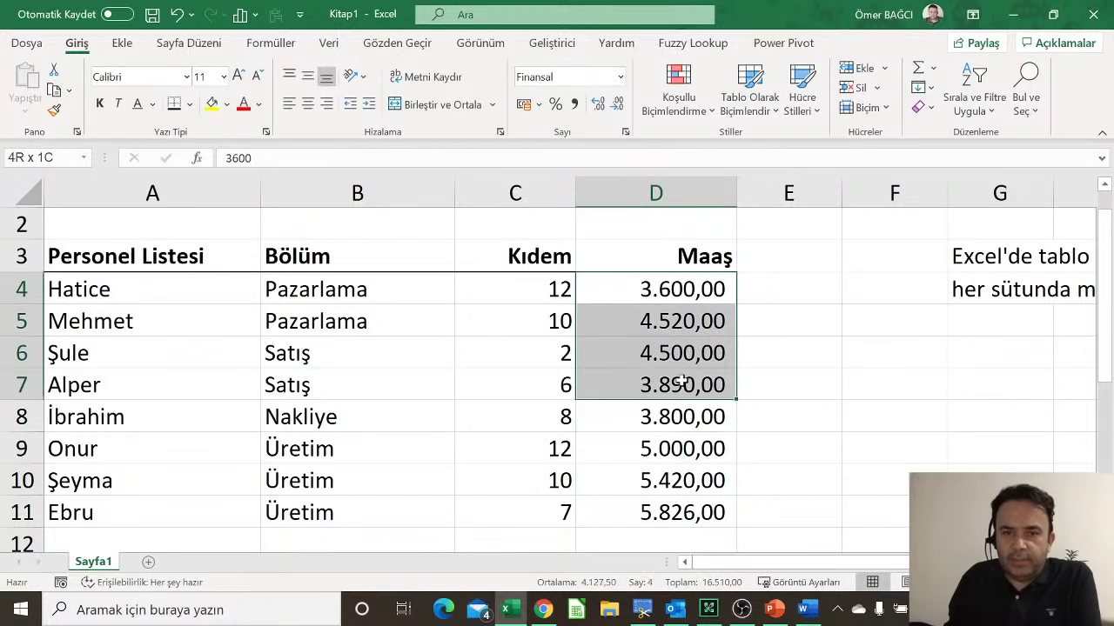
pyautogui.press('Delete')
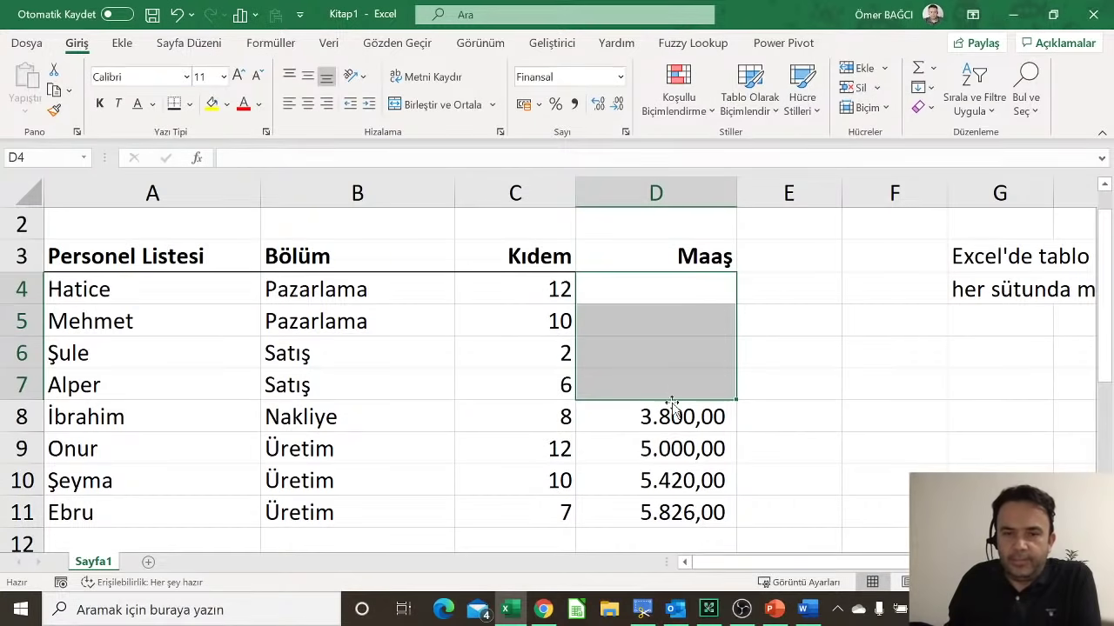
# Step: Use Clear All on D8:D11 to remove their values and formatting
pyautogui.moveTo(672, 416); pyautogui.dragTo(661, 507)
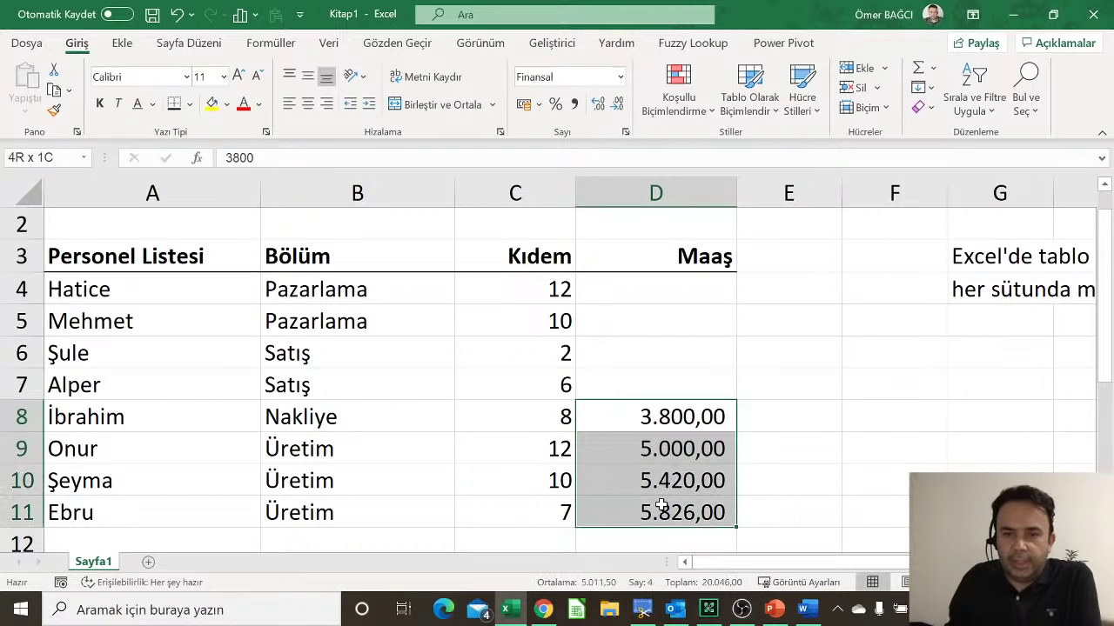
pyautogui.click(922, 108)
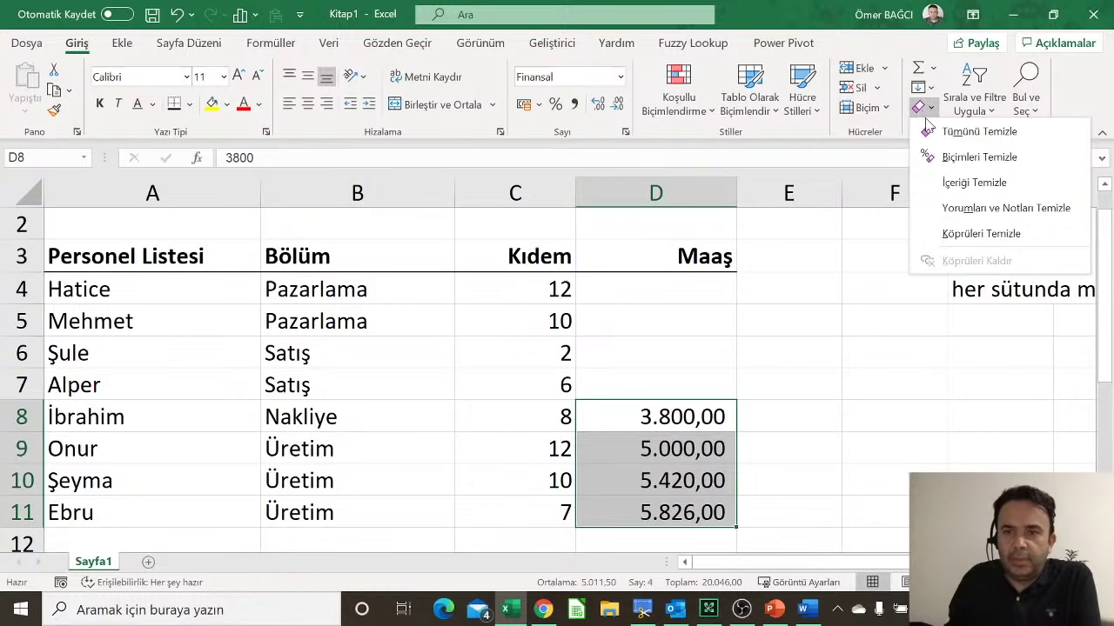
pyautogui.click(942, 141)
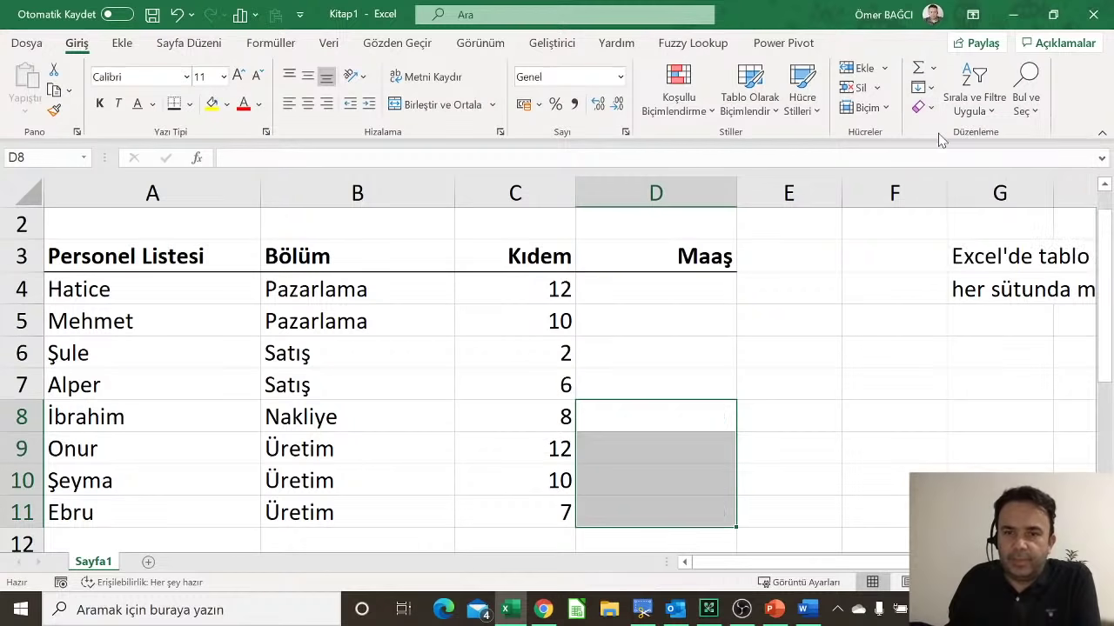
pyautogui.click(694, 295)
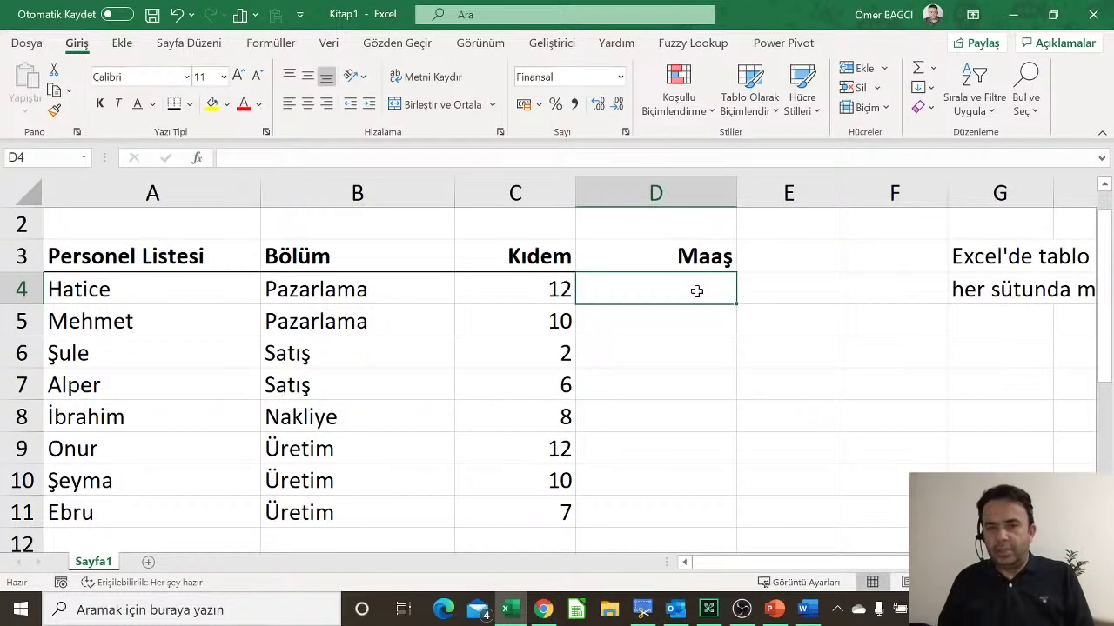
# Step: Rename the D3 header from Maaş to Ç.Sayısı
pyautogui.write('1')
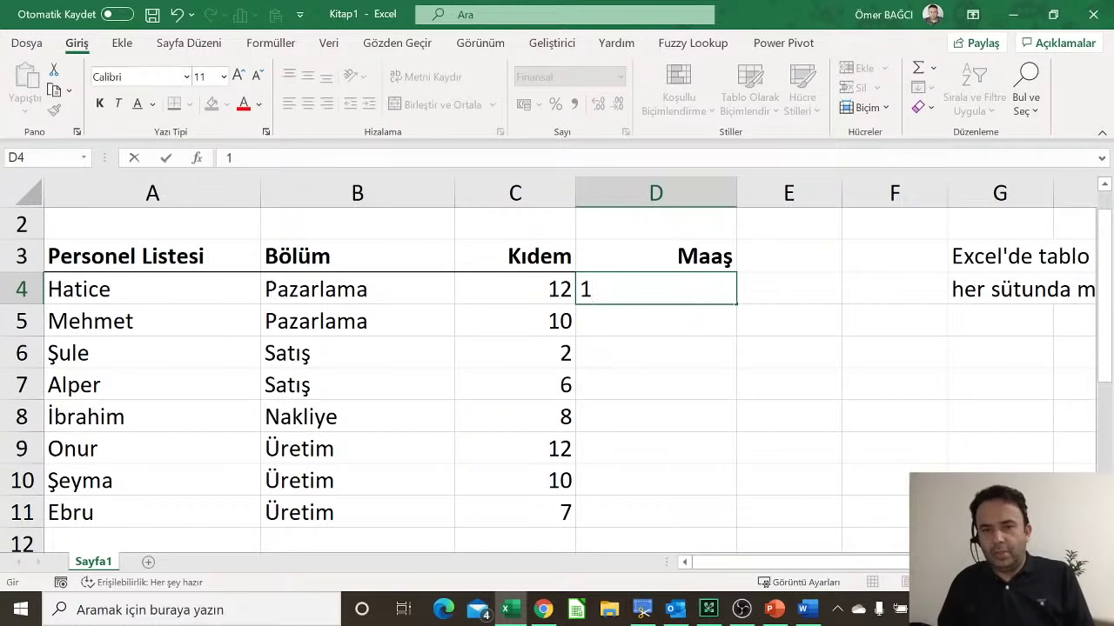
pyautogui.press('Escape')
pyautogui.press('Up')
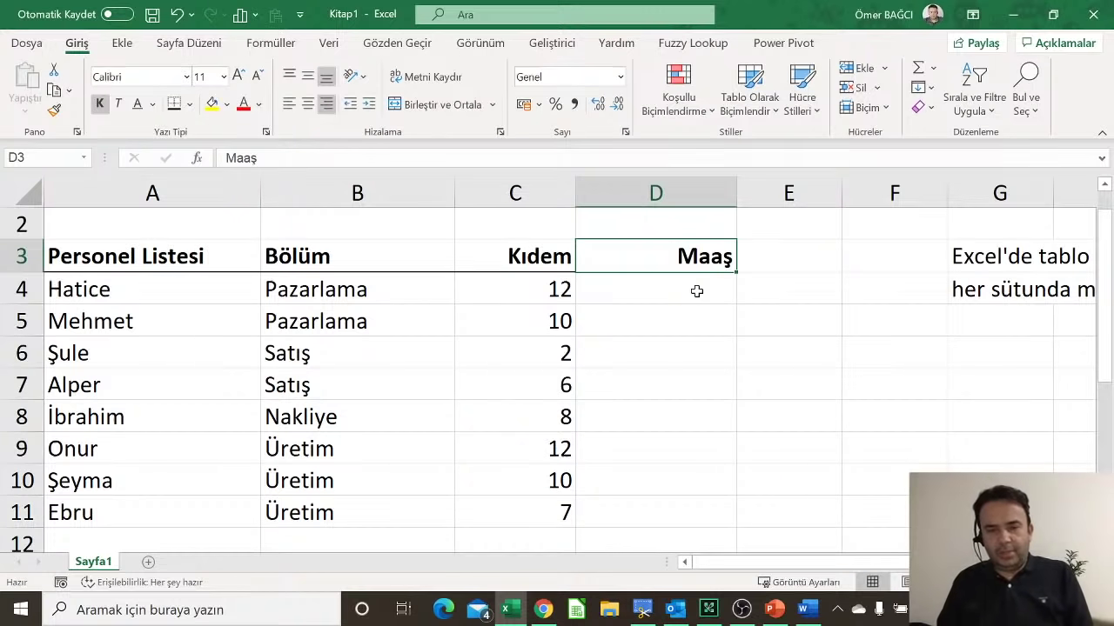
pyautogui.write('Ç.S')
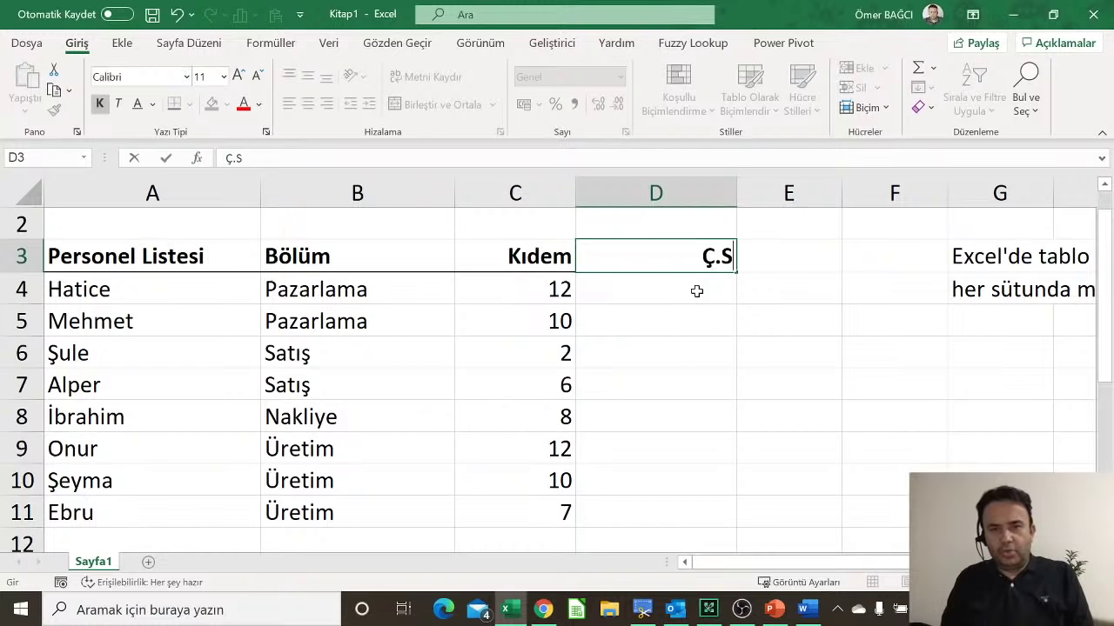
pyautogui.write('ayısı')
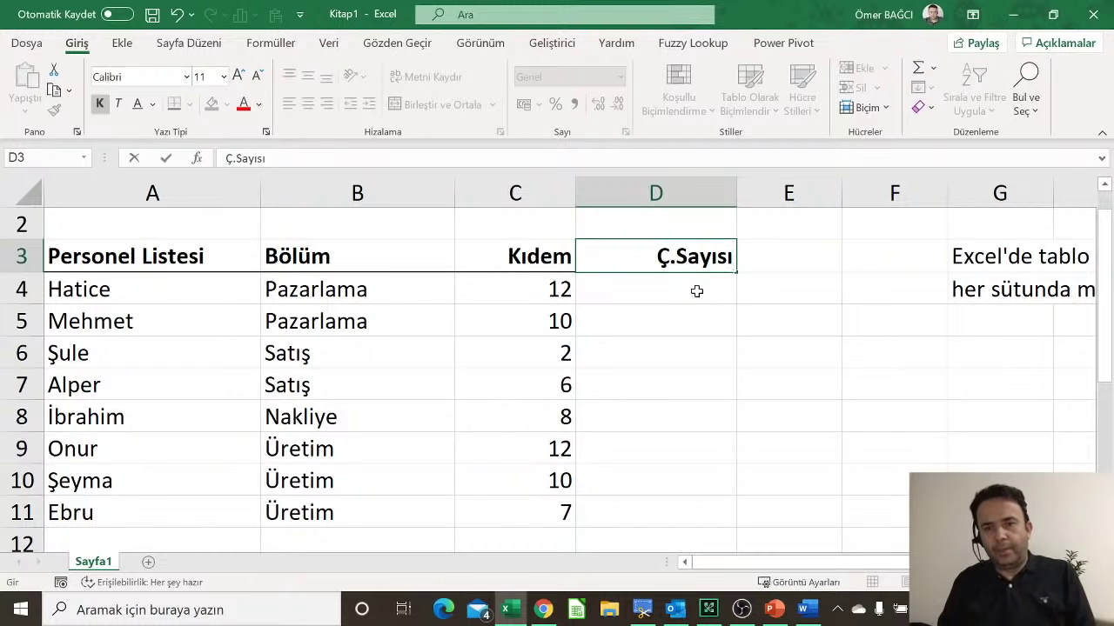
pyautogui.press('Return')
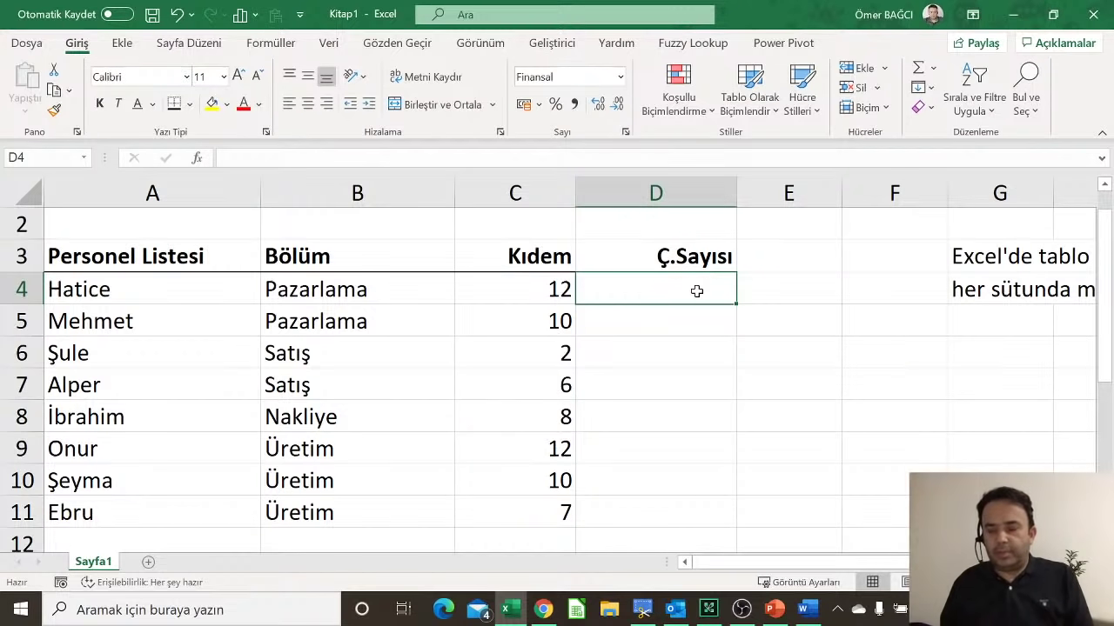
# Step: Enter 2 in D4 and 1 in D5
pyautogui.write('2')
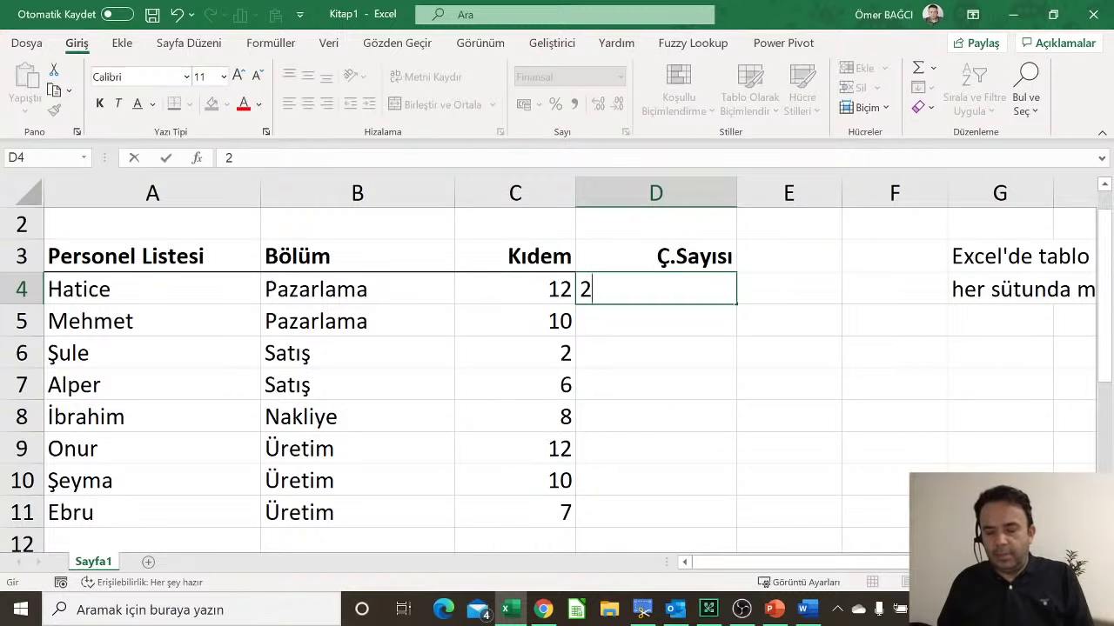
pyautogui.press('Return')
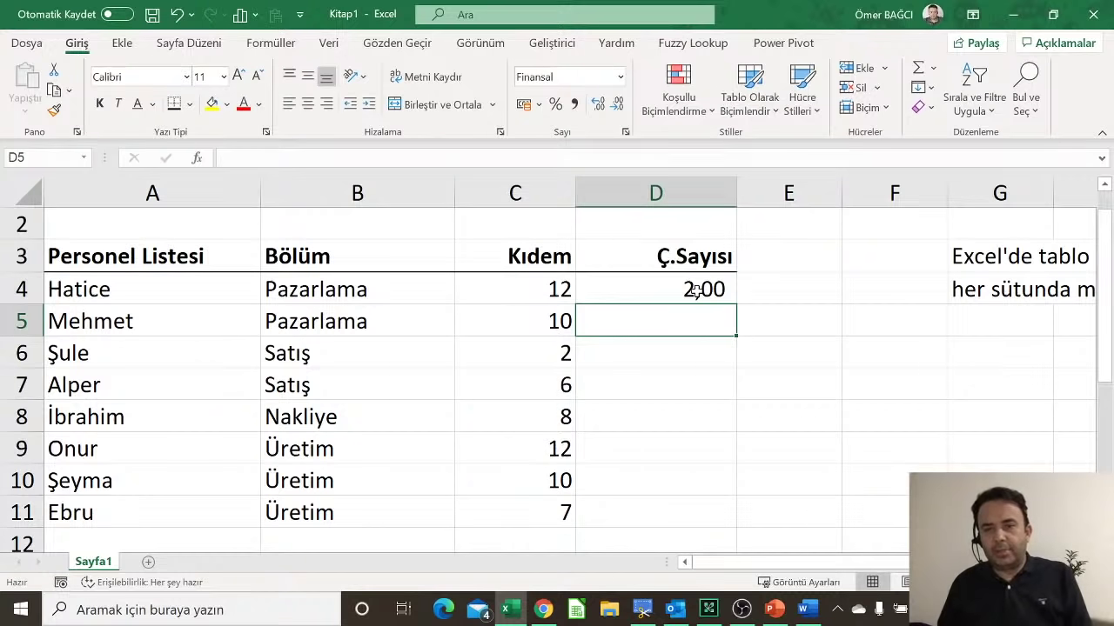
pyautogui.click(706, 290)
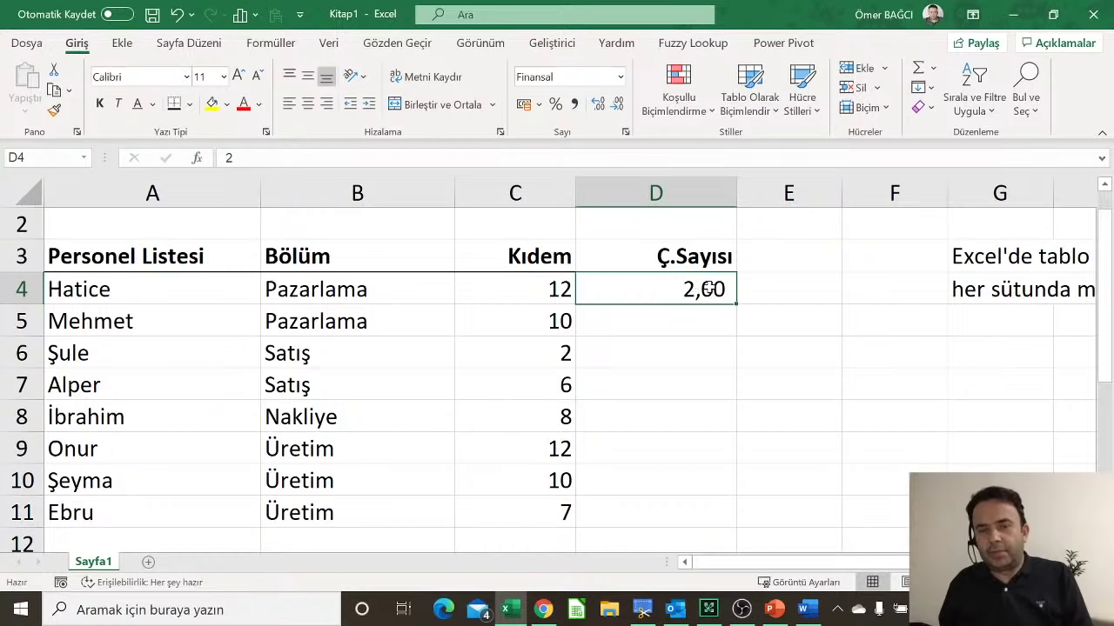
pyautogui.click(677, 323)
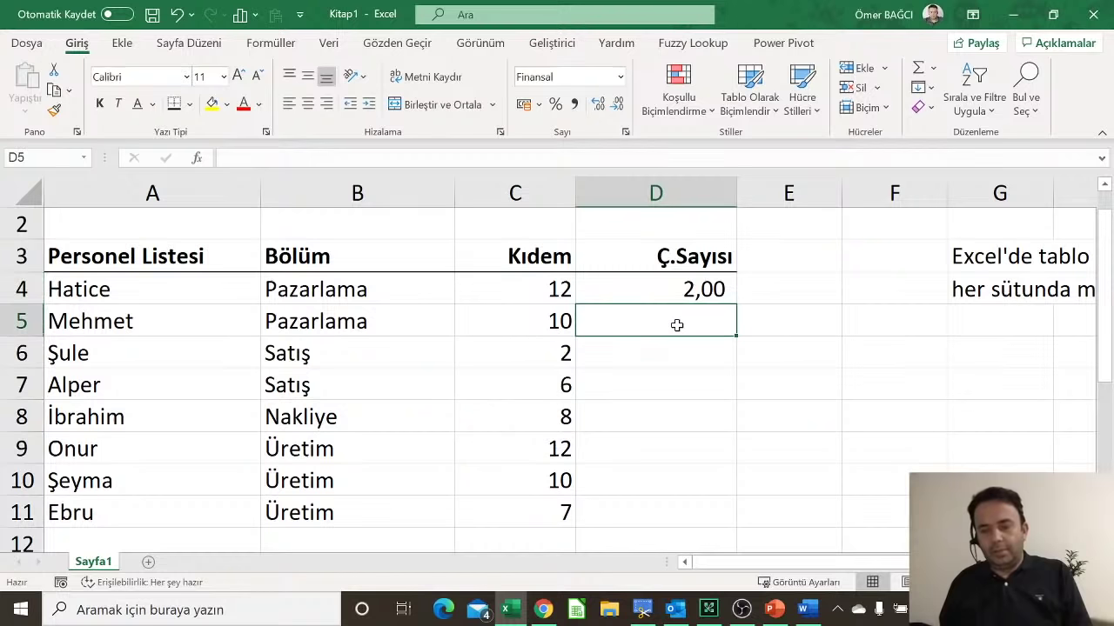
pyautogui.write('1')
pyautogui.press('Return')
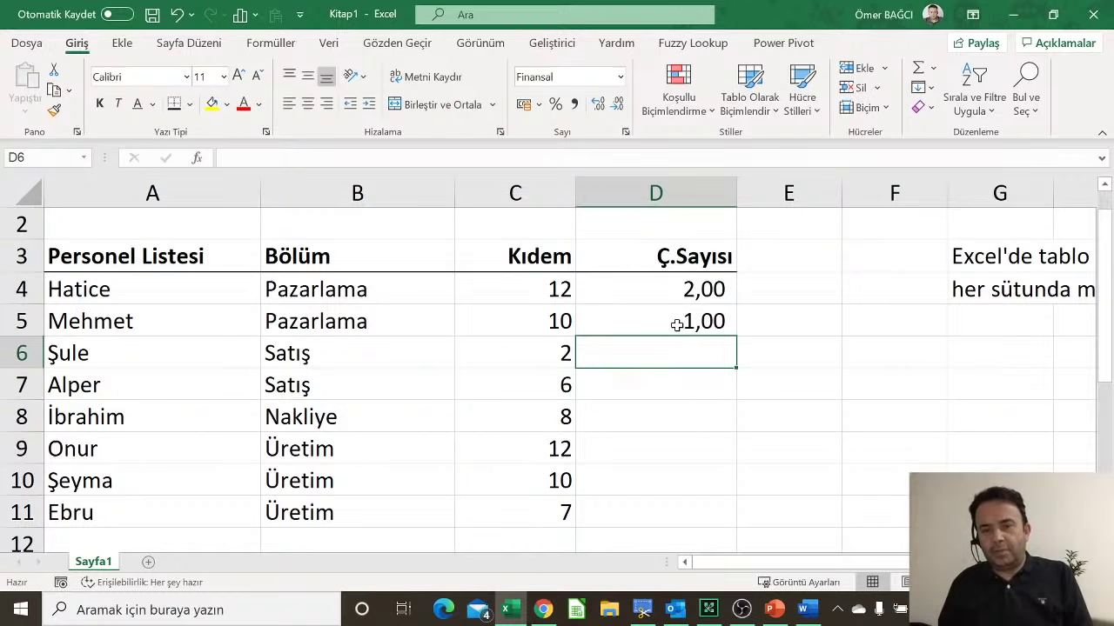
# Step: Enter 2 in D8 and 3 in D9, then select D8:D10
pyautogui.click(647, 418)
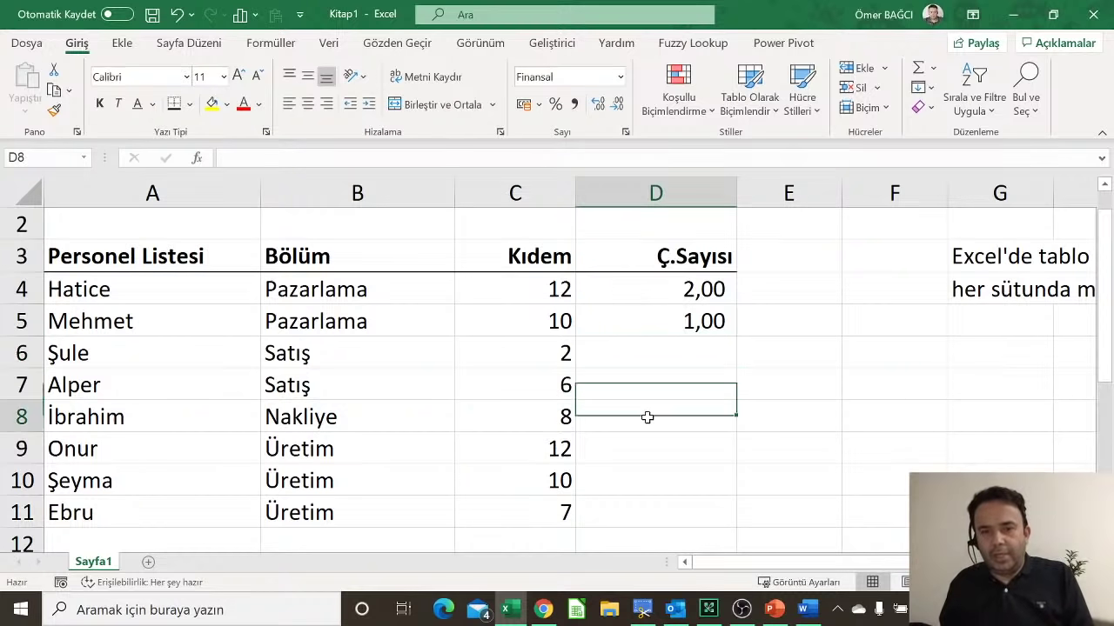
pyautogui.click(922, 107)
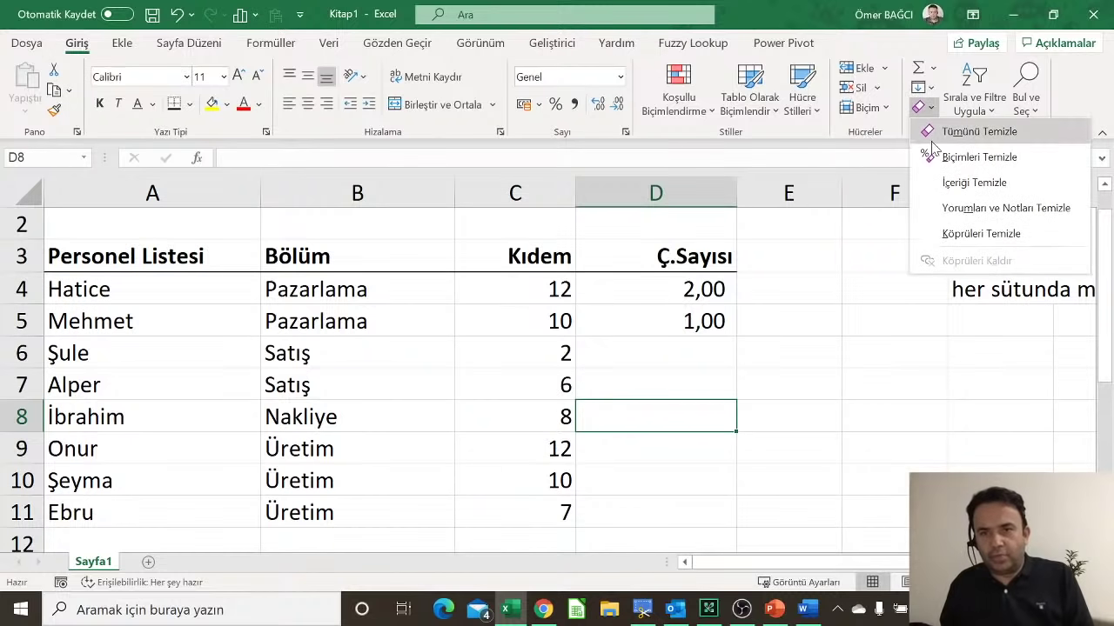
pyautogui.click(704, 397)
pyautogui.write('2')
pyautogui.press('Return')
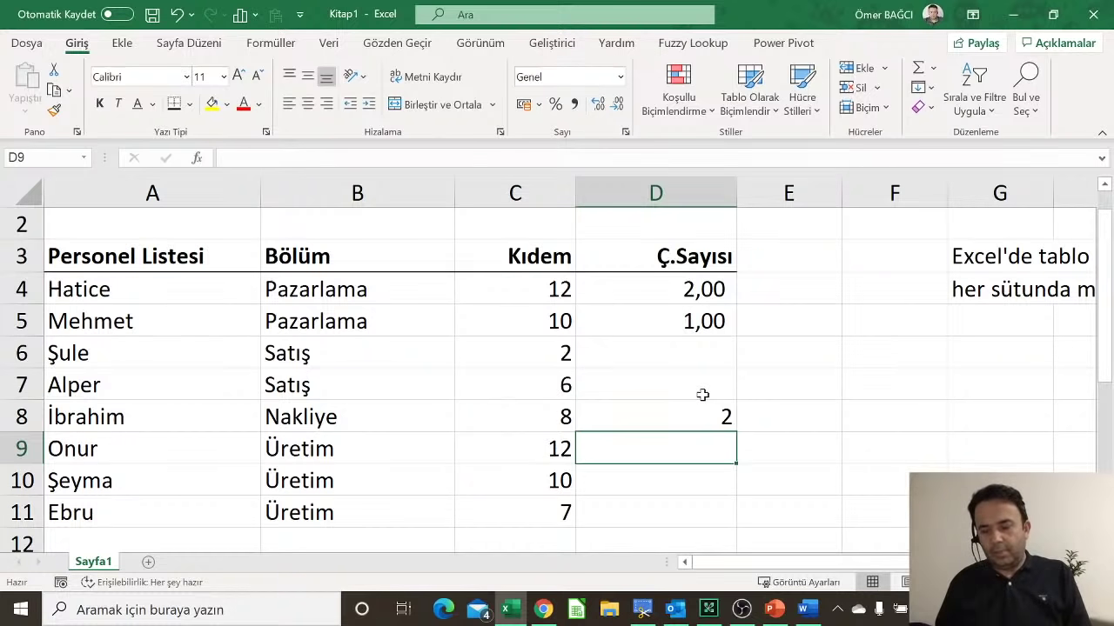
pyautogui.write('1')
pyautogui.press('Return')
pyautogui.press('Return')
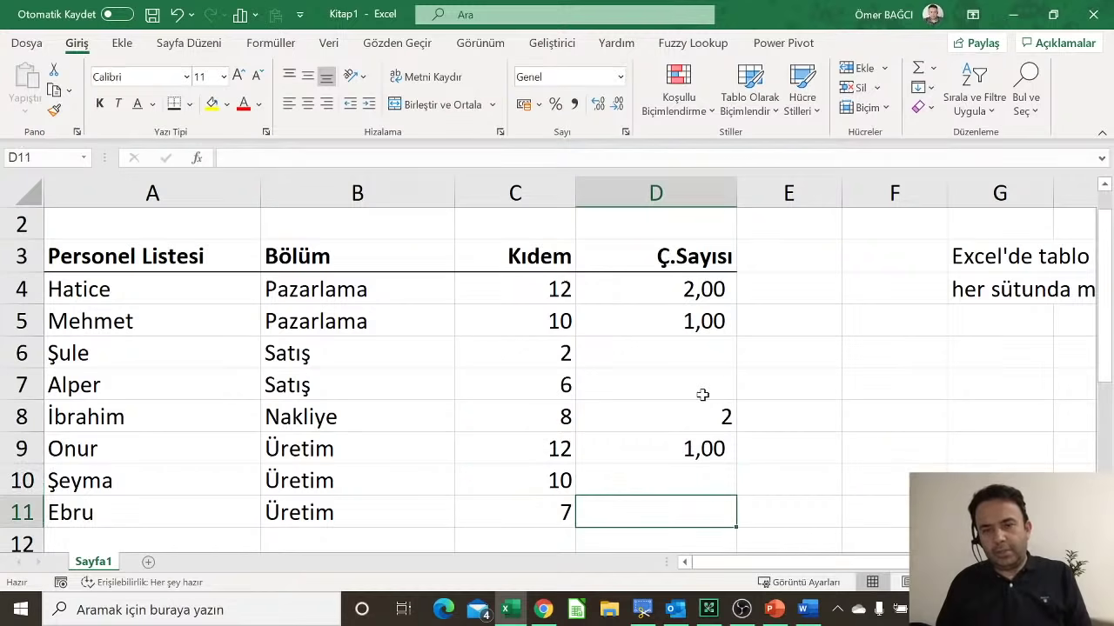
pyautogui.press('Up')
pyautogui.press('Up')
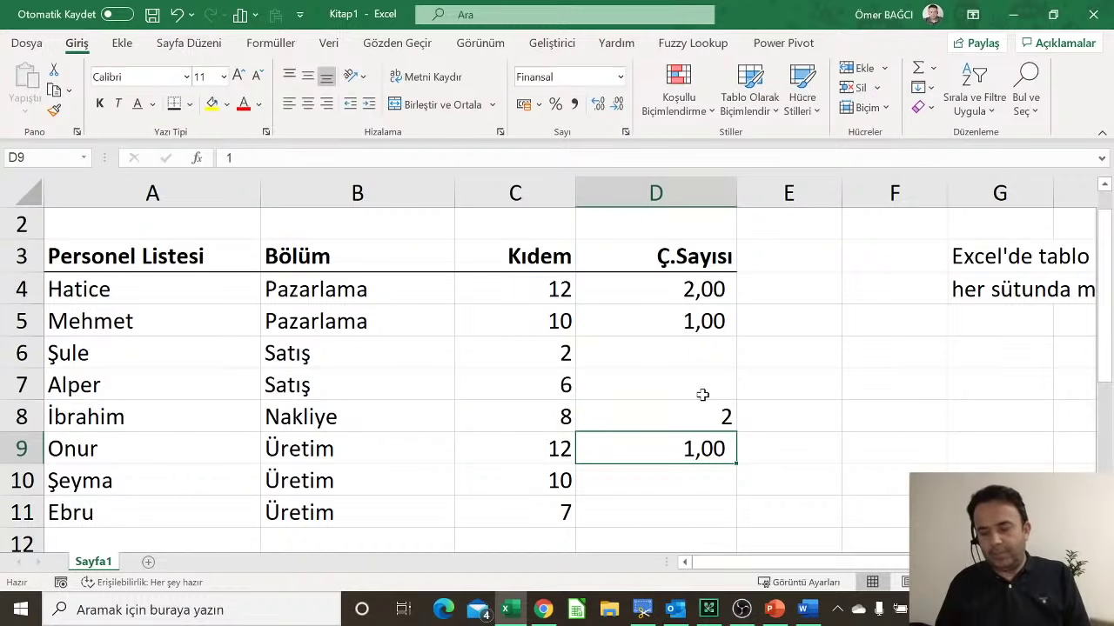
pyautogui.write('3')
pyautogui.press('Return')
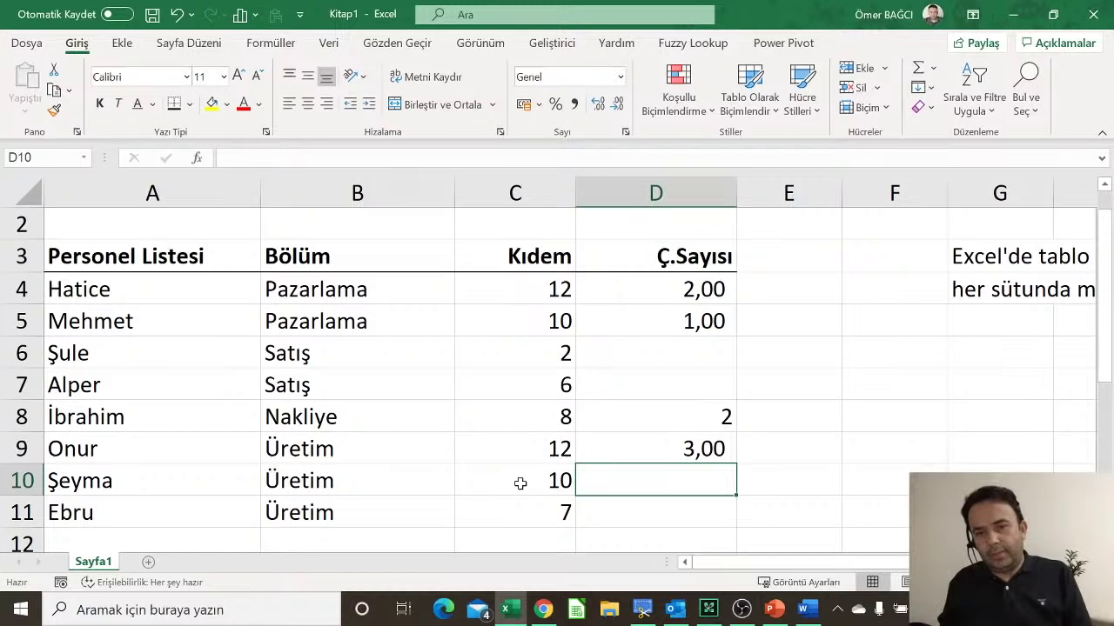
pyautogui.moveTo(640, 416); pyautogui.dragTo(678, 513)
# Step: Clear All on D8:D11, then enter 2, 3, 6 and 4 in D8:D11
pyautogui.click(920, 107)
pyautogui.click(933, 130)
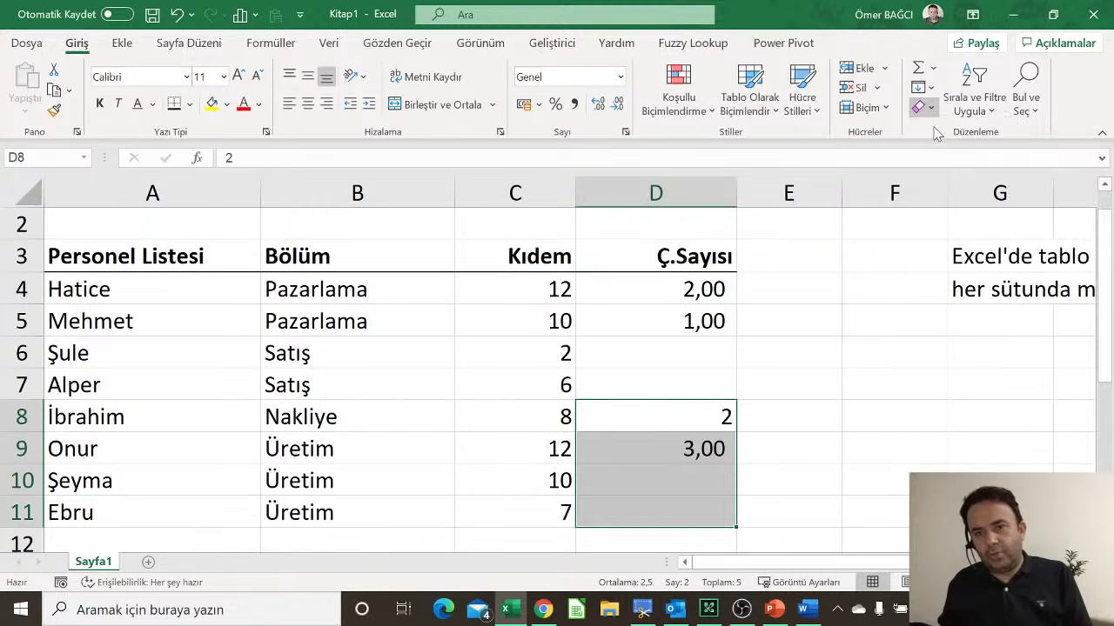
pyautogui.click(713, 418)
pyautogui.write('2')
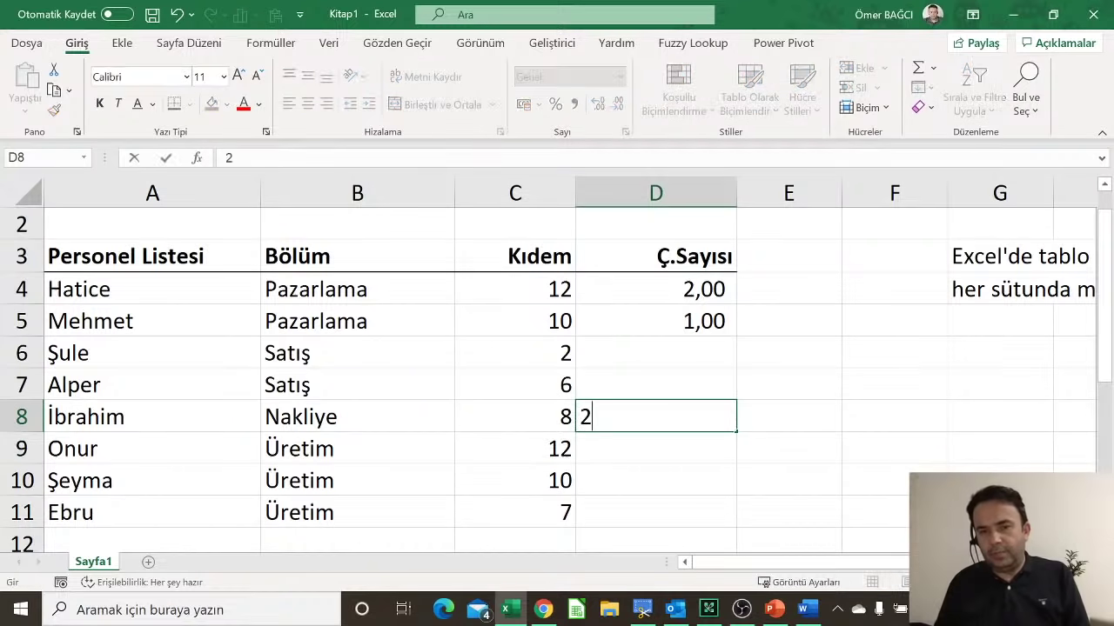
pyautogui.press('Return')
pyautogui.write('3')
pyautogui.press('Return')
pyautogui.write('6')
pyautogui.press('Return')
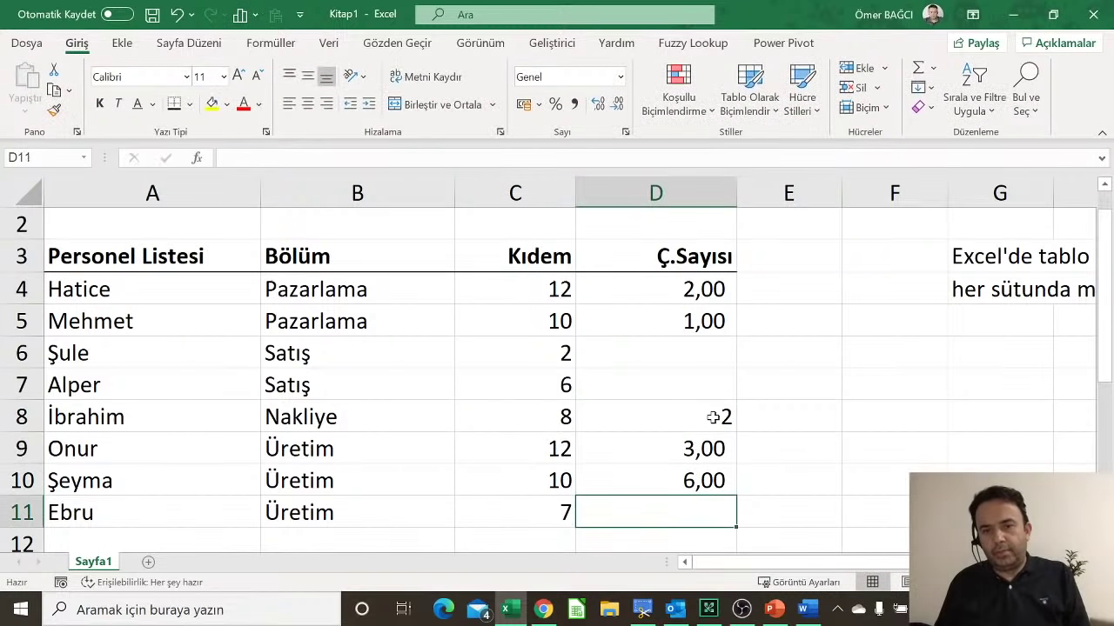
pyautogui.write('4')
pyautogui.click(705, 486)
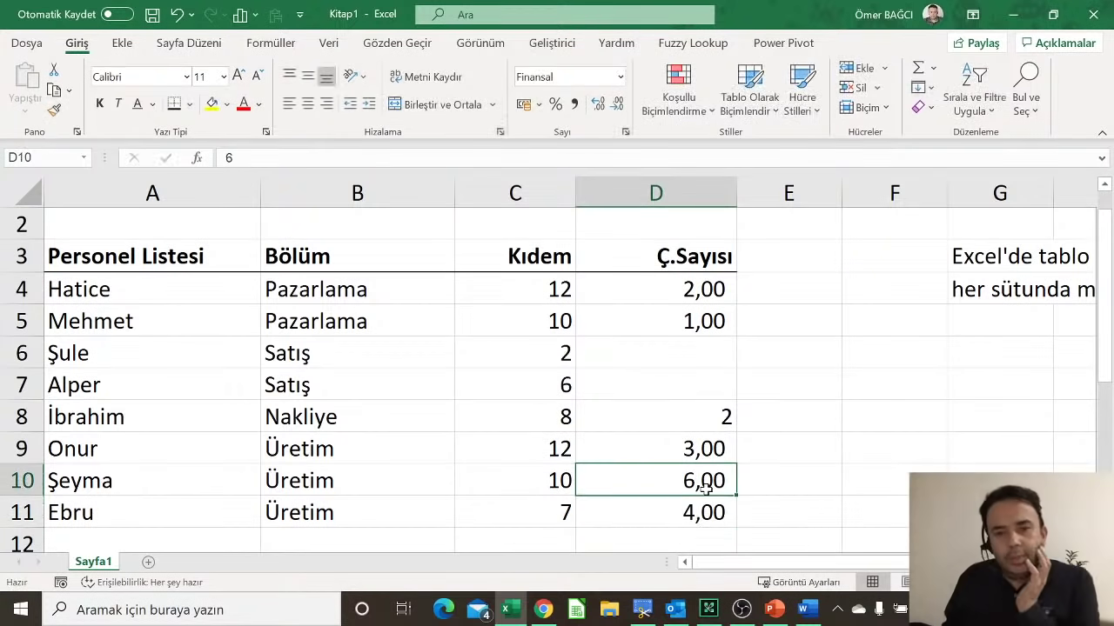
# Step: Clear All on D9:D11 and retype 4 in D9, then delete everything in D4:D11
pyautogui.moveTo(707, 445); pyautogui.dragTo(696, 514)
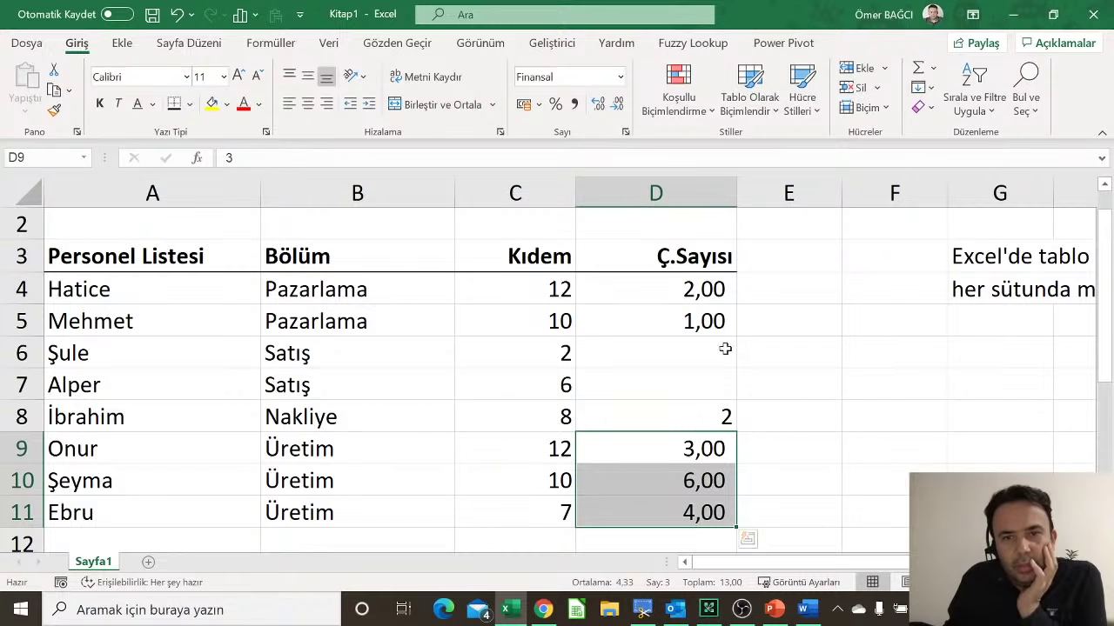
pyautogui.click(921, 106)
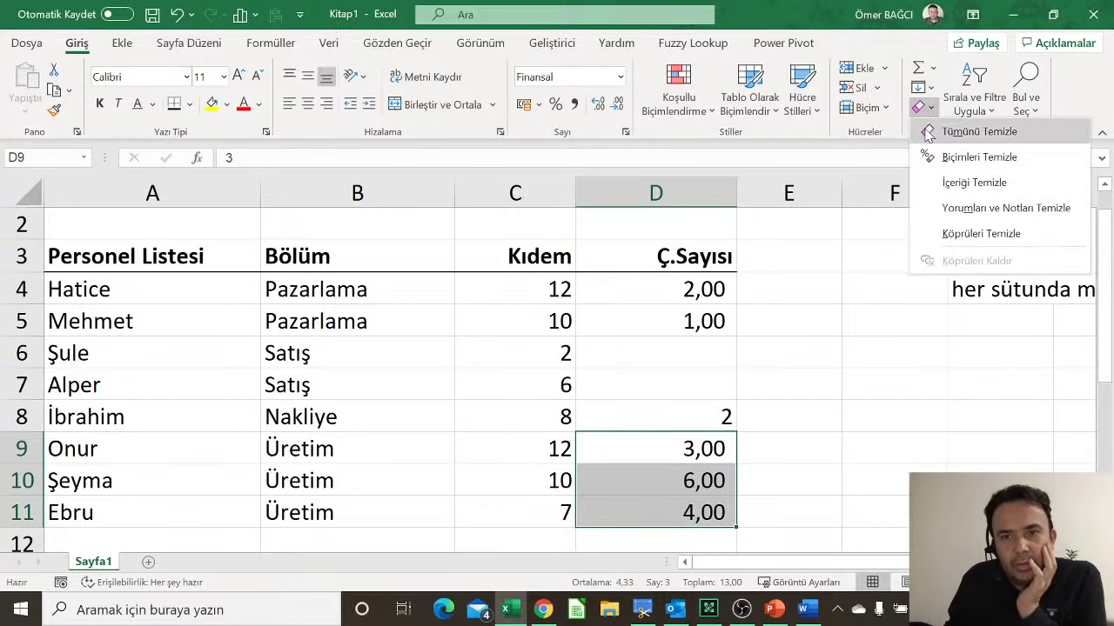
pyautogui.click(933, 131)
pyautogui.click(723, 450)
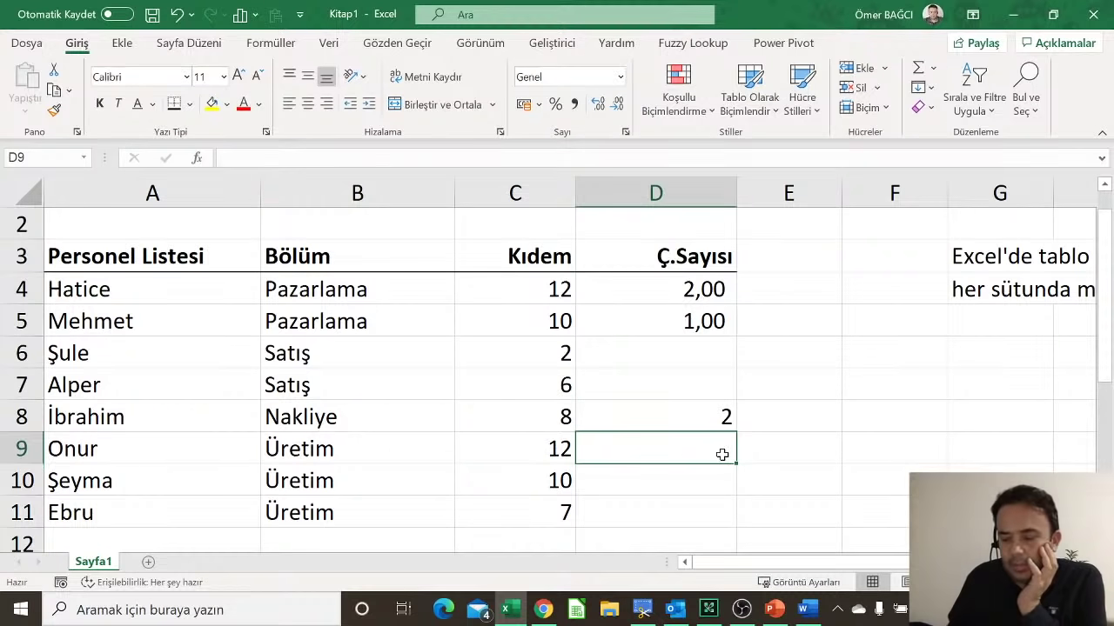
pyautogui.write('4')
pyautogui.press('Return')
pyautogui.click(722, 452)
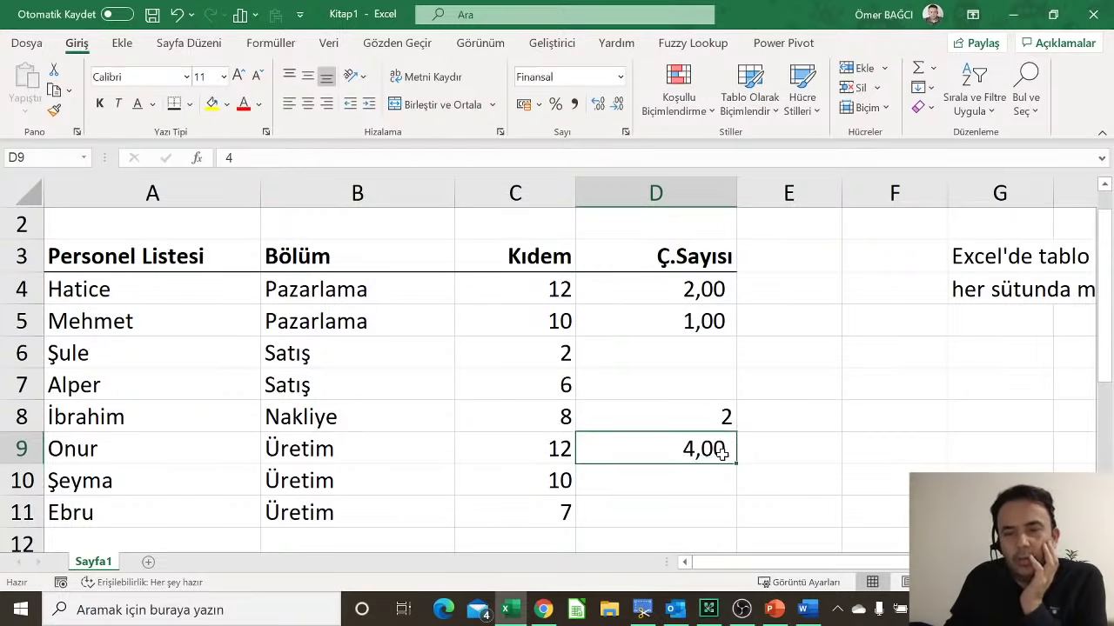
pyautogui.click(706, 420)
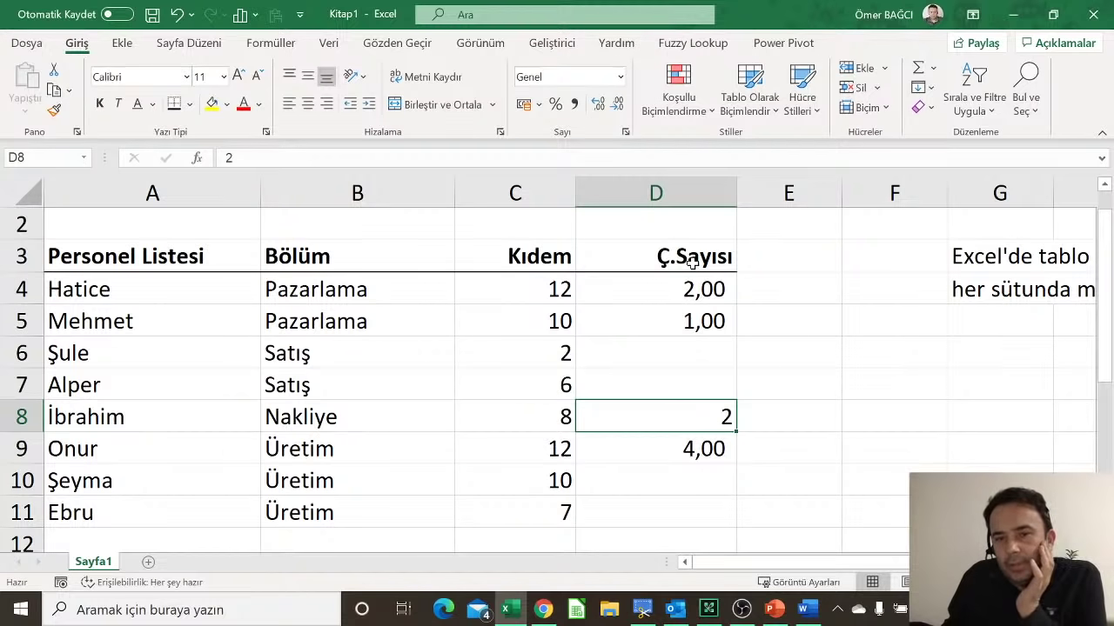
pyautogui.moveTo(693, 287); pyautogui.dragTo(679, 517)
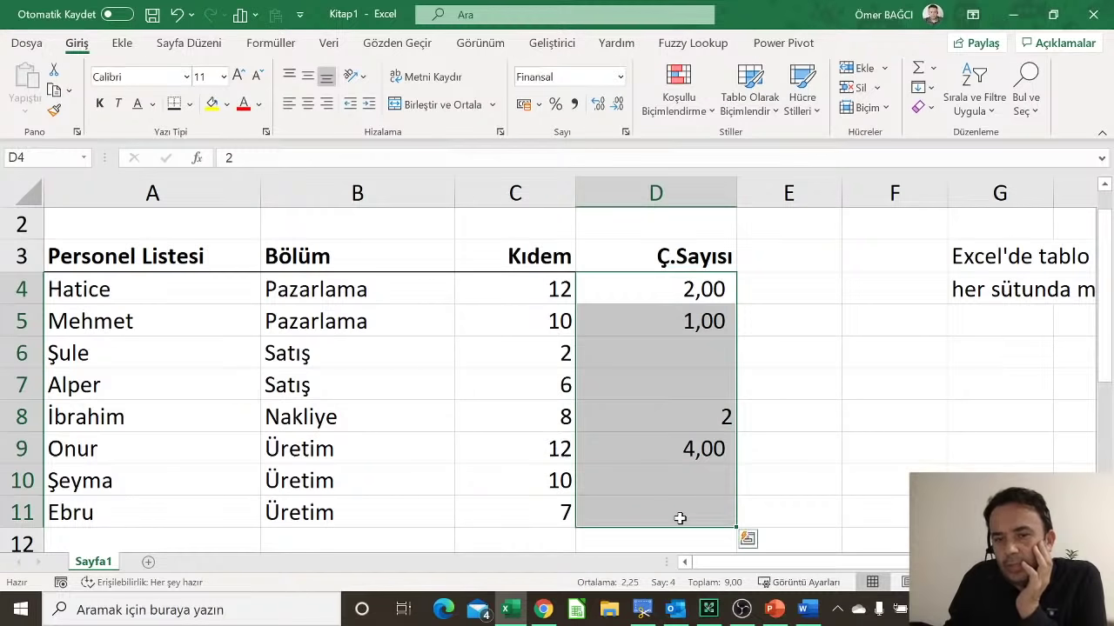
pyautogui.press('Delete')
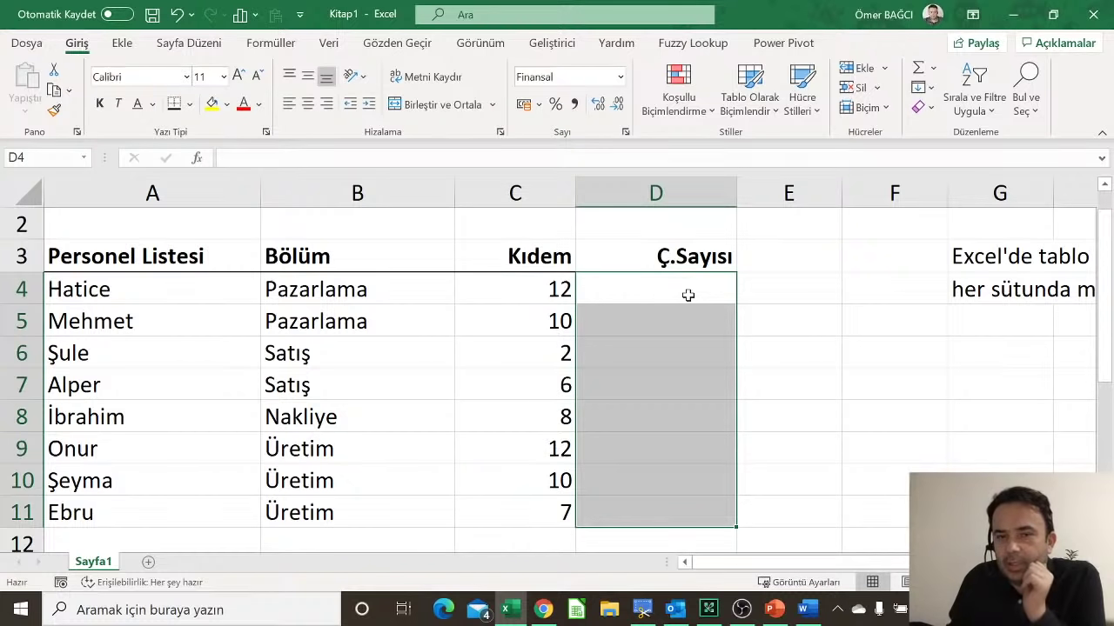
# Step: Insert today's date in D4 with Ctrl+; and rename D3 to İşe Başlama
pyautogui.click(688, 295)
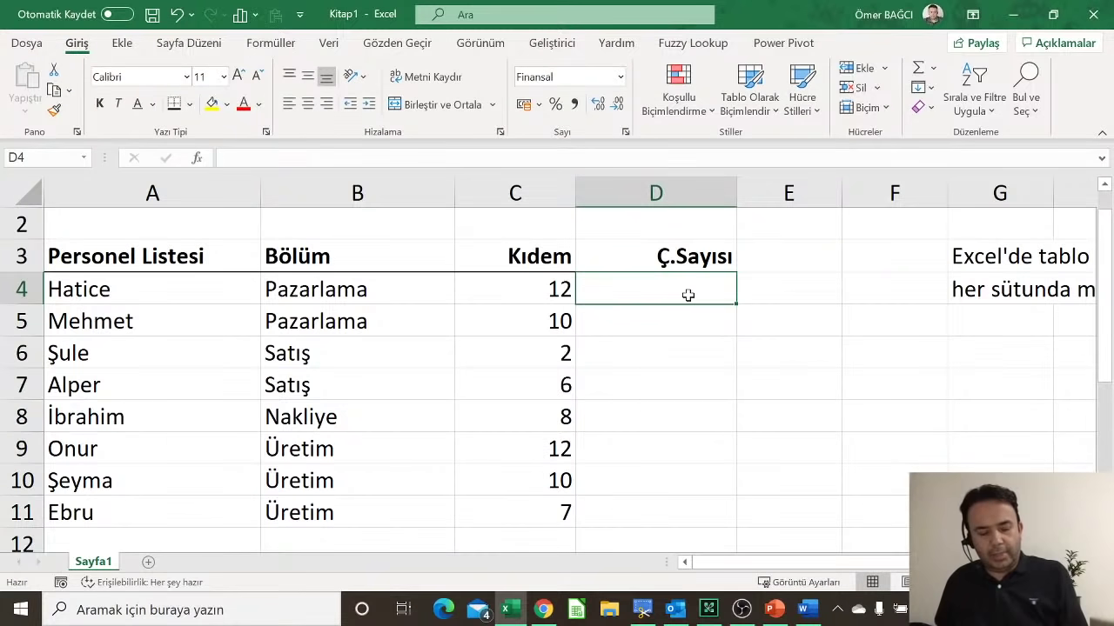
pyautogui.hotkey('ctrl', ';')
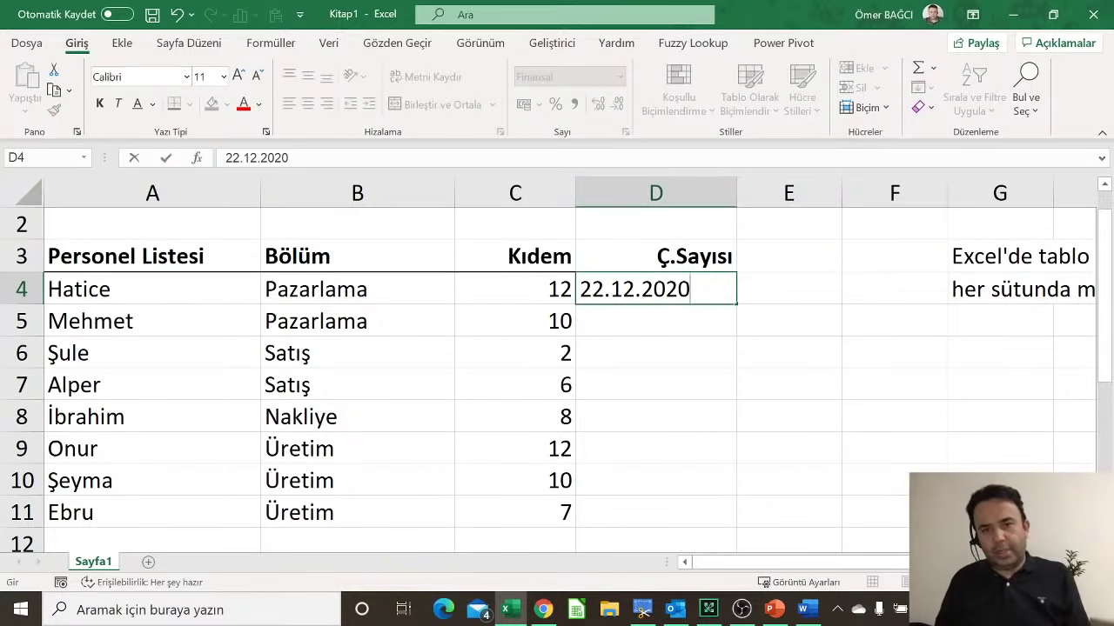
pyautogui.press('Return')
pyautogui.press('Up')
pyautogui.press('Up')
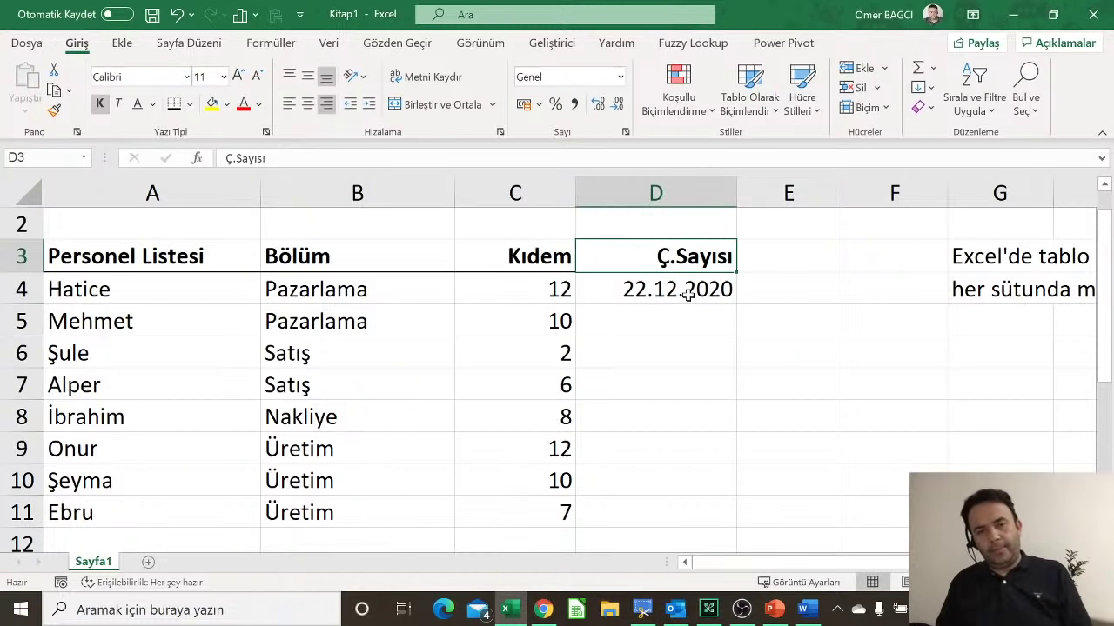
pyautogui.write('İşe Başlama')
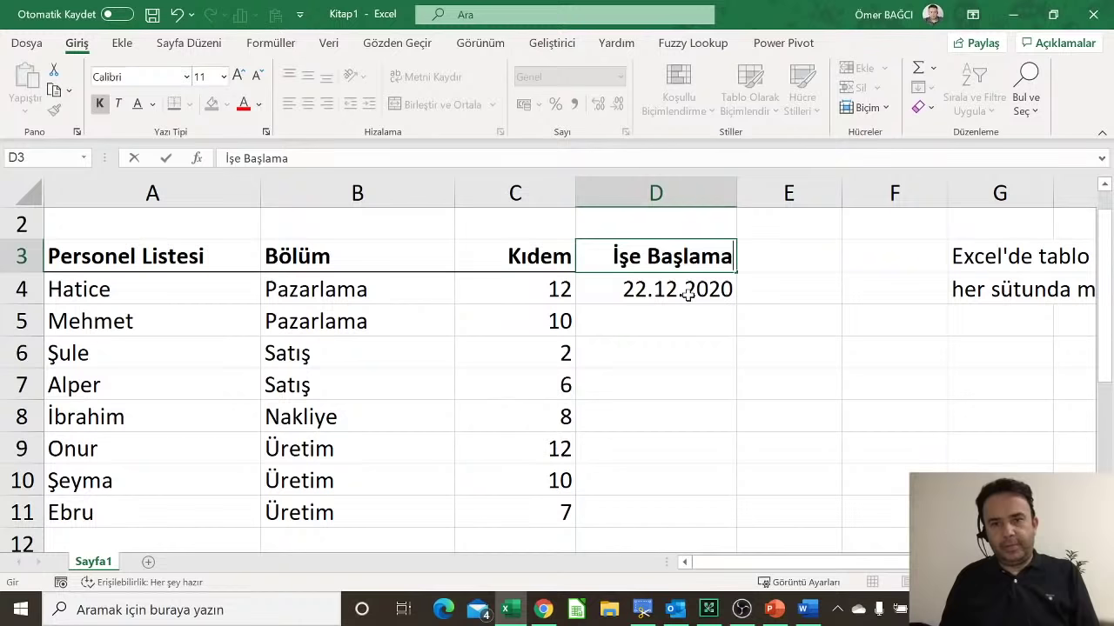
pyautogui.click(688, 295)
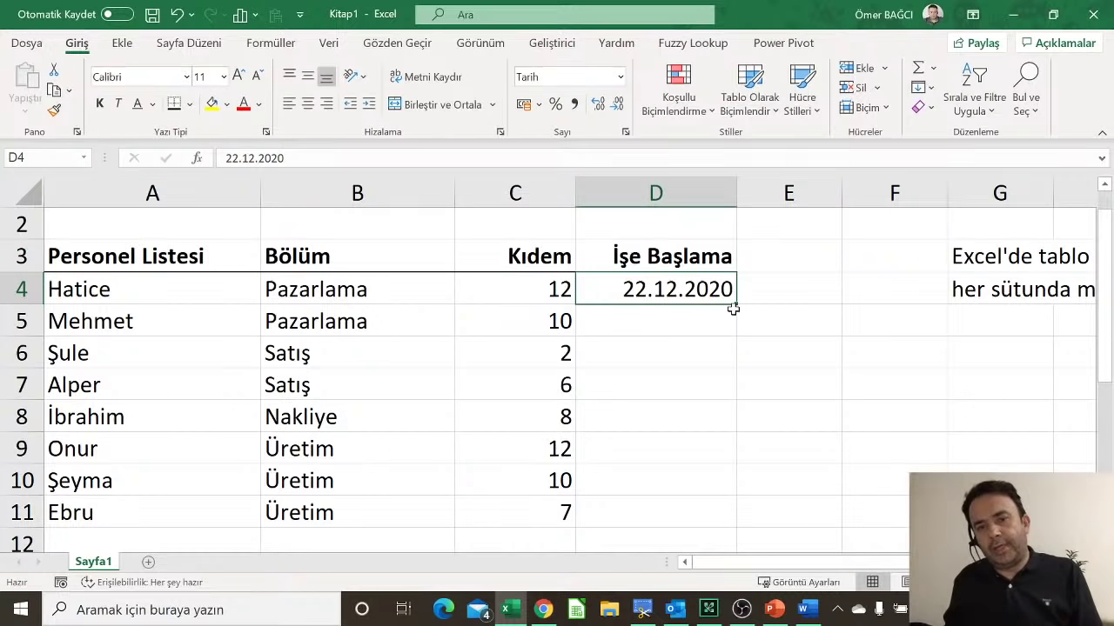
# Step: Fill consecutive dates down to D11 and rename D3 to Çocuk Sayısı
pyautogui.moveTo(736, 306); pyautogui.dragTo(711, 530)
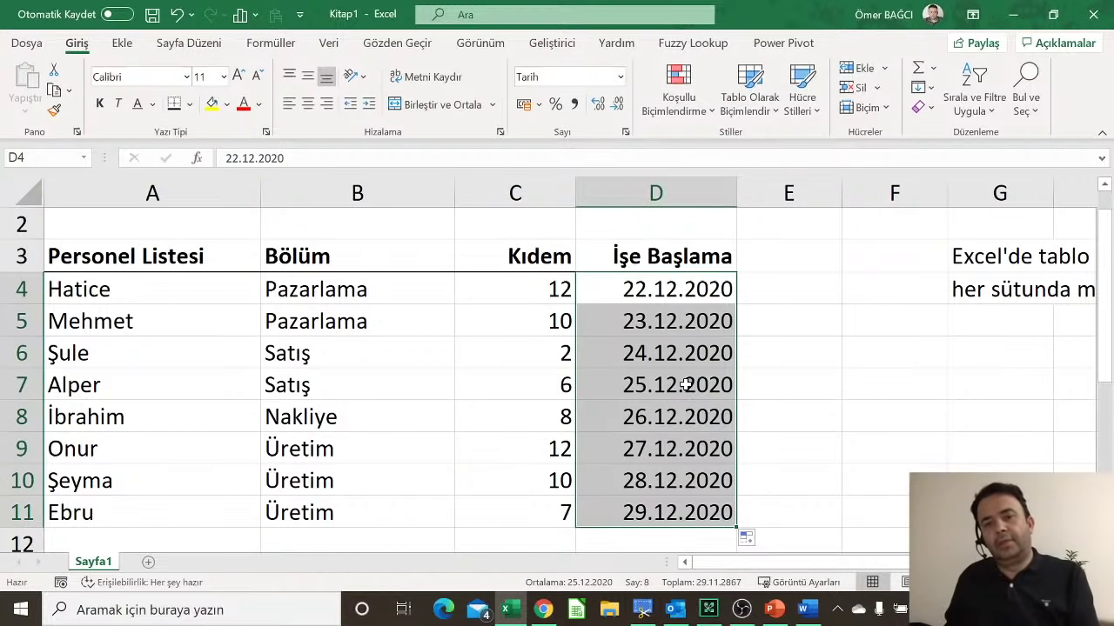
pyautogui.click(686, 383)
pyautogui.click(677, 258)
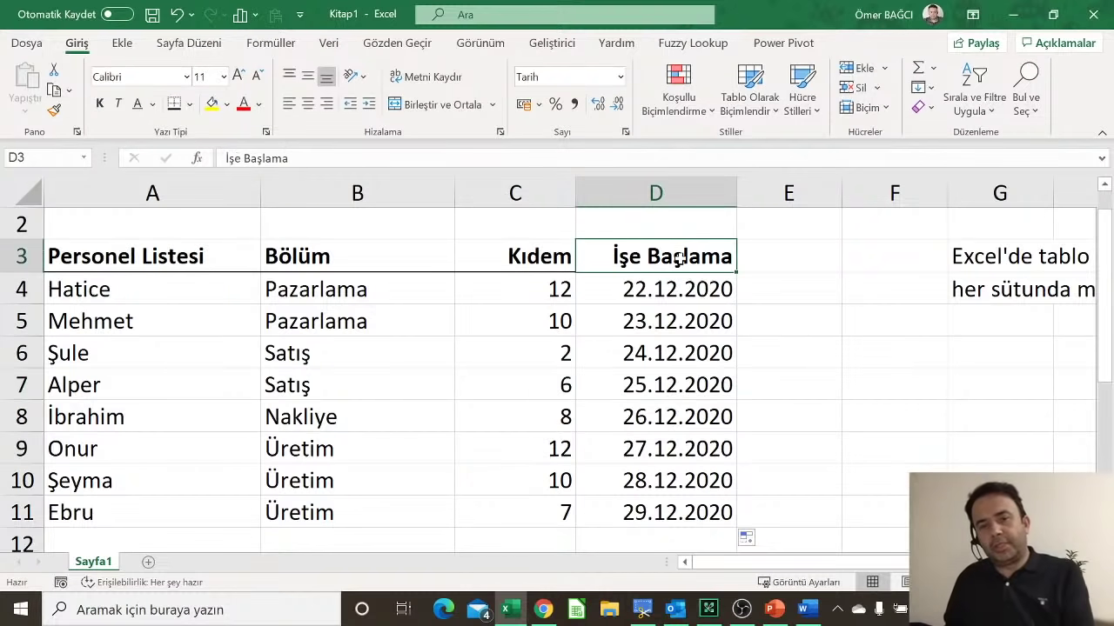
pyautogui.write('Ço')
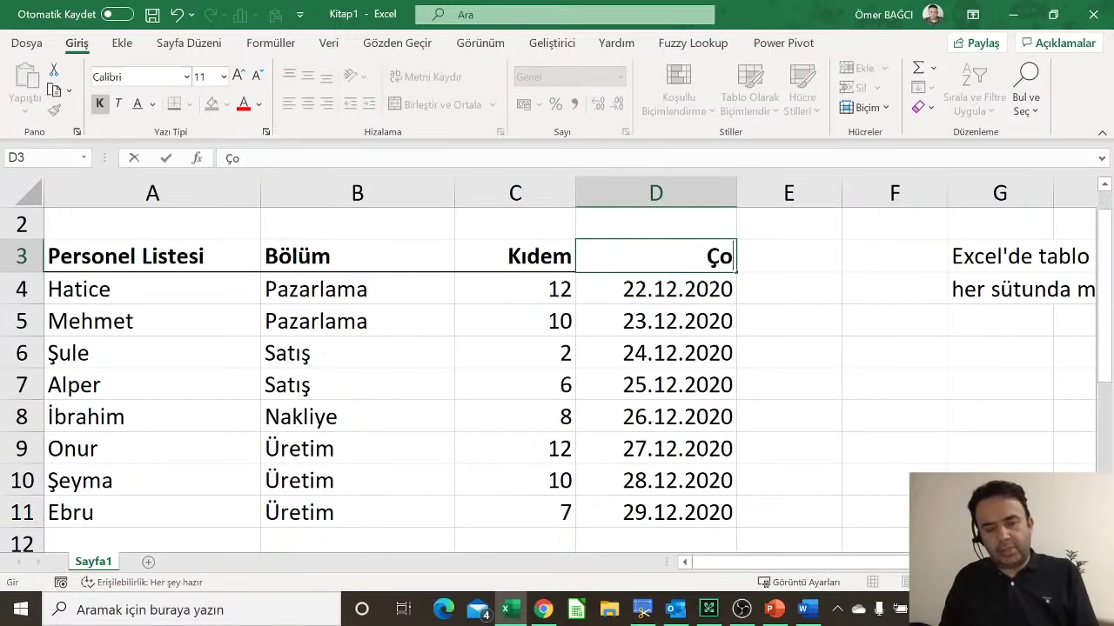
pyautogui.write('cuk Sayısı')
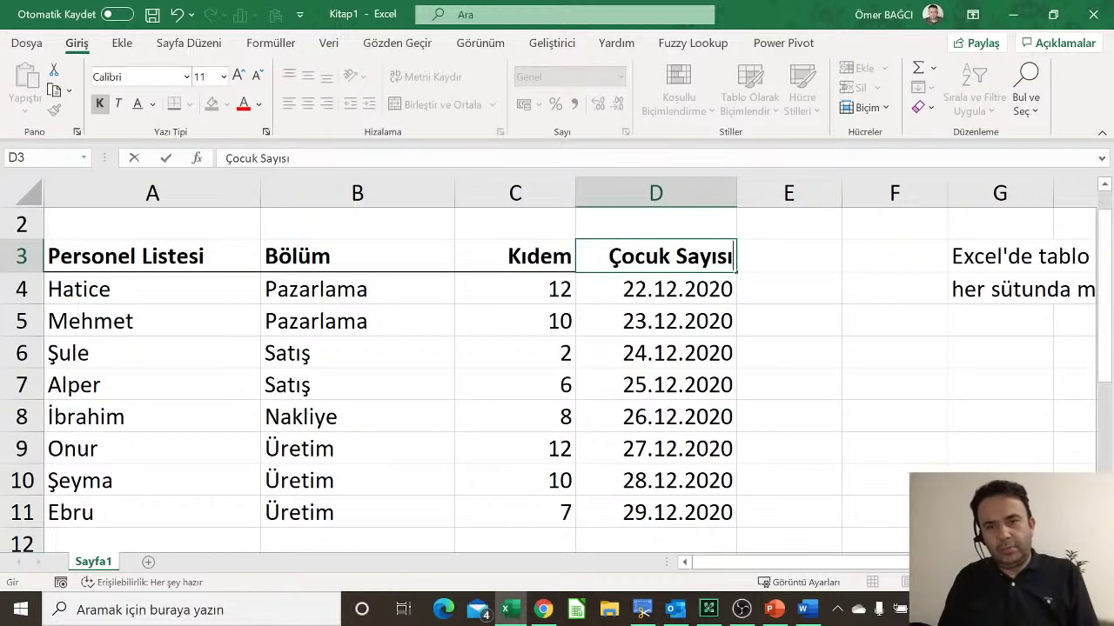
pyautogui.press('Return')
pyautogui.hotkey('shift', 'Down')
pyautogui.hotkey('shift', 'Down')
pyautogui.hotkey('shift', 'Down')
pyautogui.hotkey('shift', 'Down')
pyautogui.hotkey('shift', 'Down')
pyautogui.hotkey('shift', 'Down')
pyautogui.hotkey('shift', 'Down')
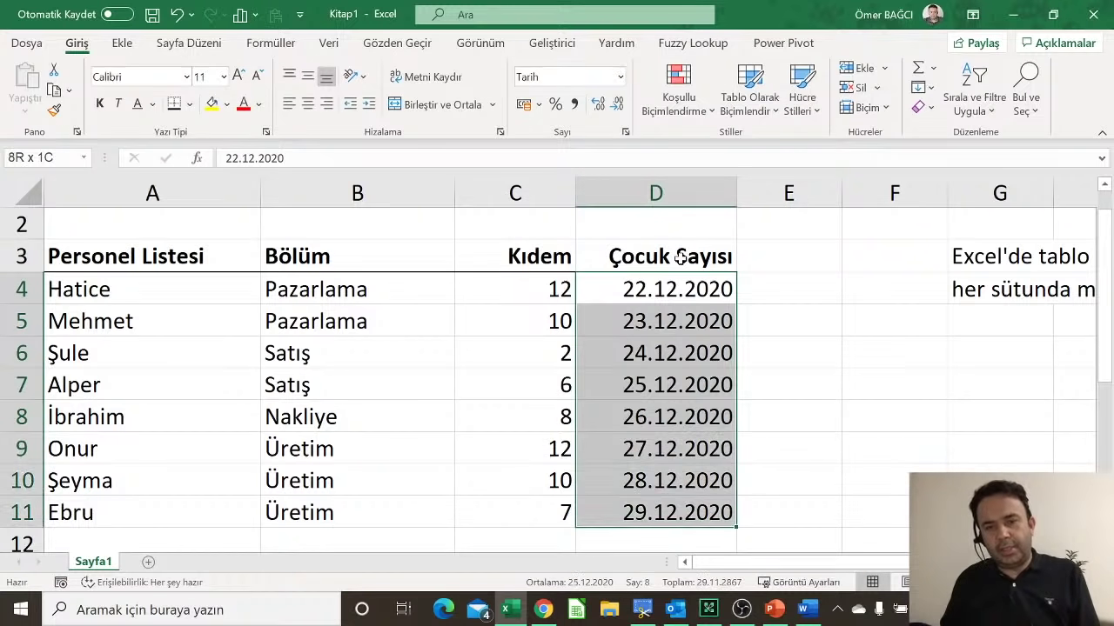
# Step: Delete the dates from D4:D11 and return to D4
pyautogui.press('Delete')
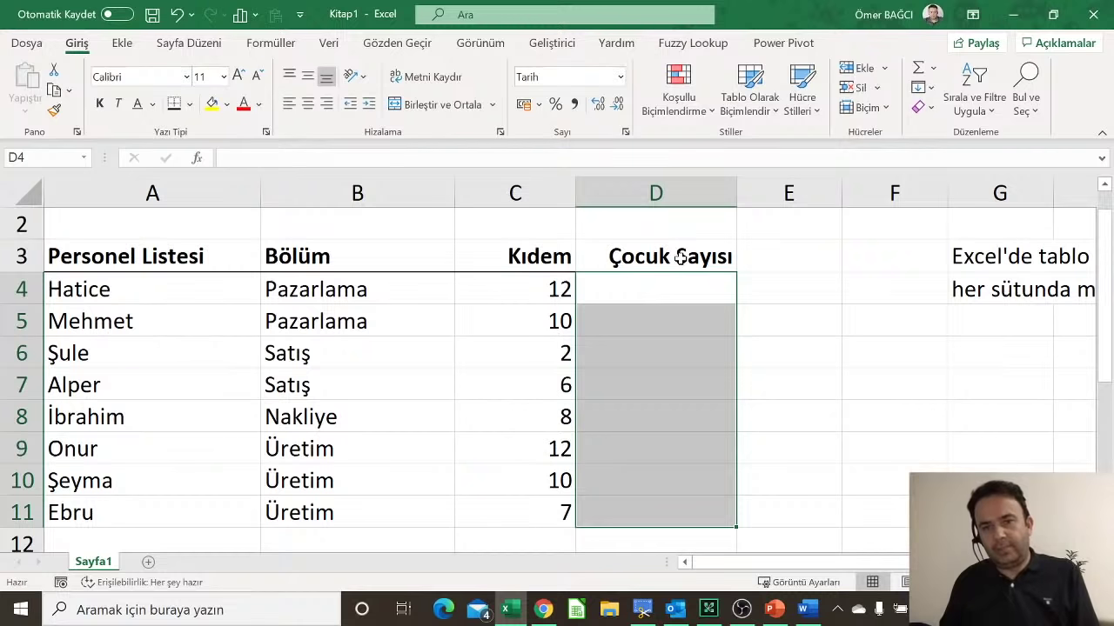
pyautogui.press('Down')
pyautogui.press('Up')
# Step: Enter child counts 2, 6, 3, 4, 1, 5 into D4:D9
pyautogui.write('2')
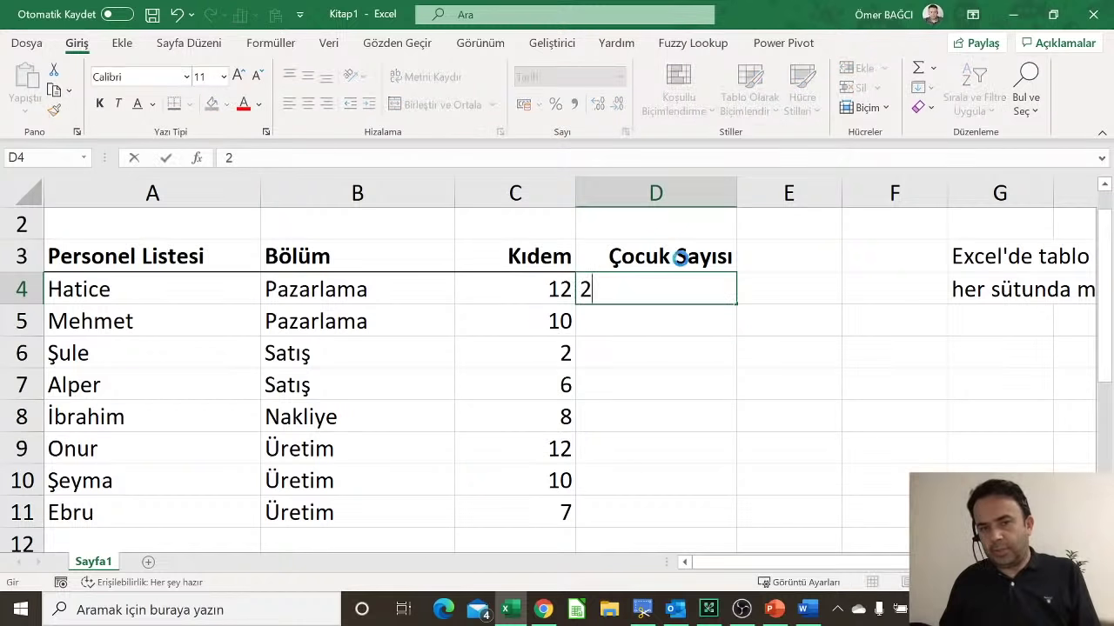
pyautogui.press('Return')
pyautogui.write('6')
pyautogui.press('Return')
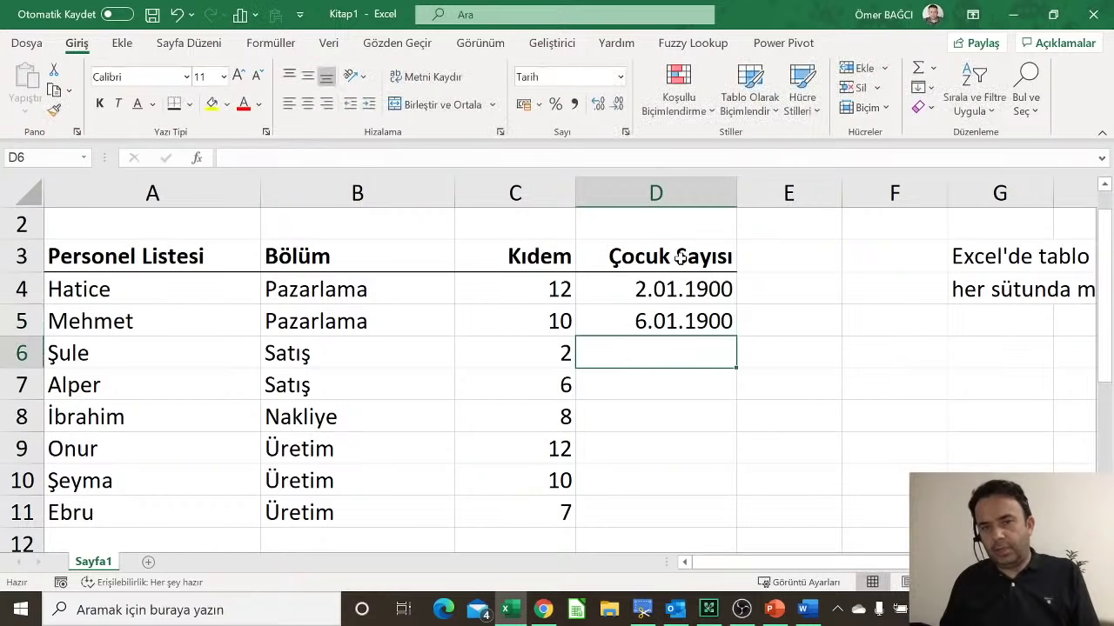
pyautogui.write('3')
pyautogui.press('Return')
pyautogui.write('4')
pyautogui.press('Return')
pyautogui.write('1')
pyautogui.press('Return')
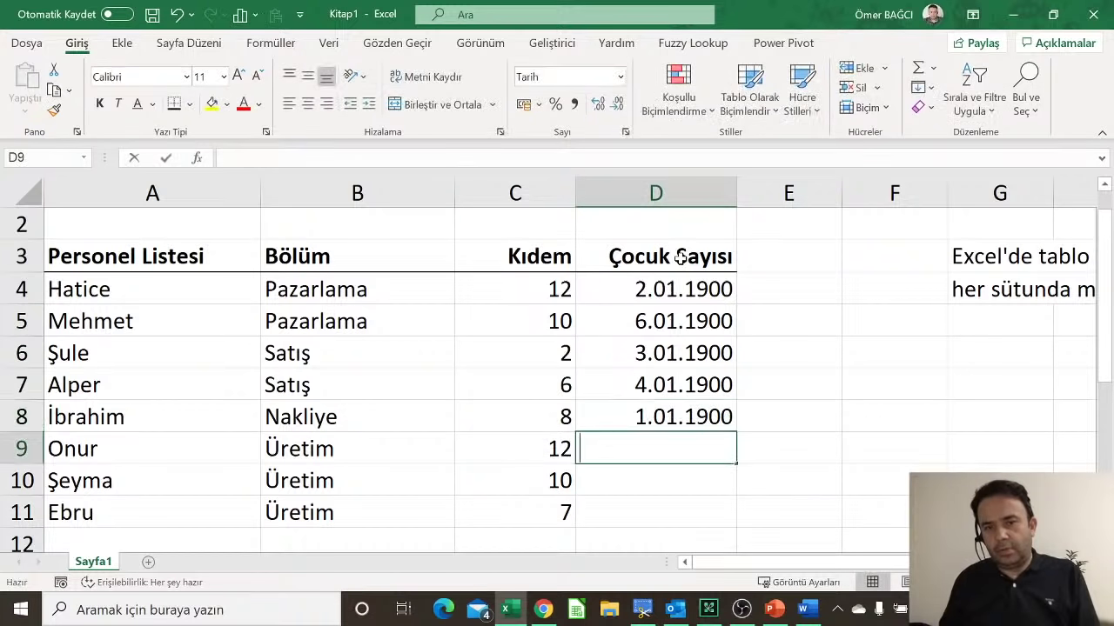
pyautogui.write('5')
pyautogui.press('Return')
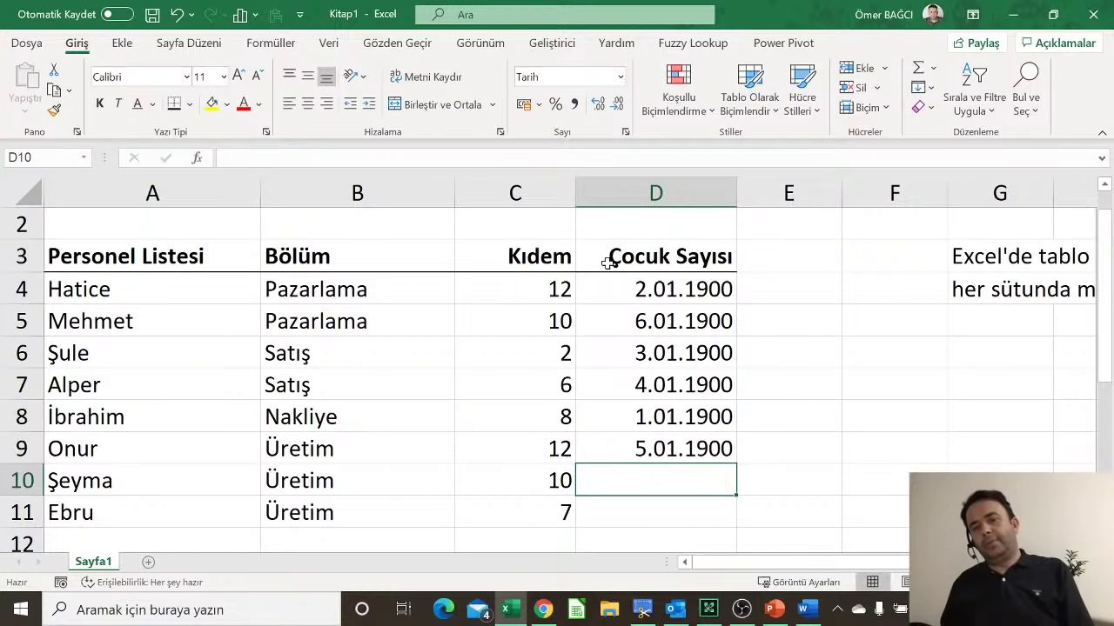
pyautogui.moveTo(694, 294); pyautogui.dragTo(661, 509)
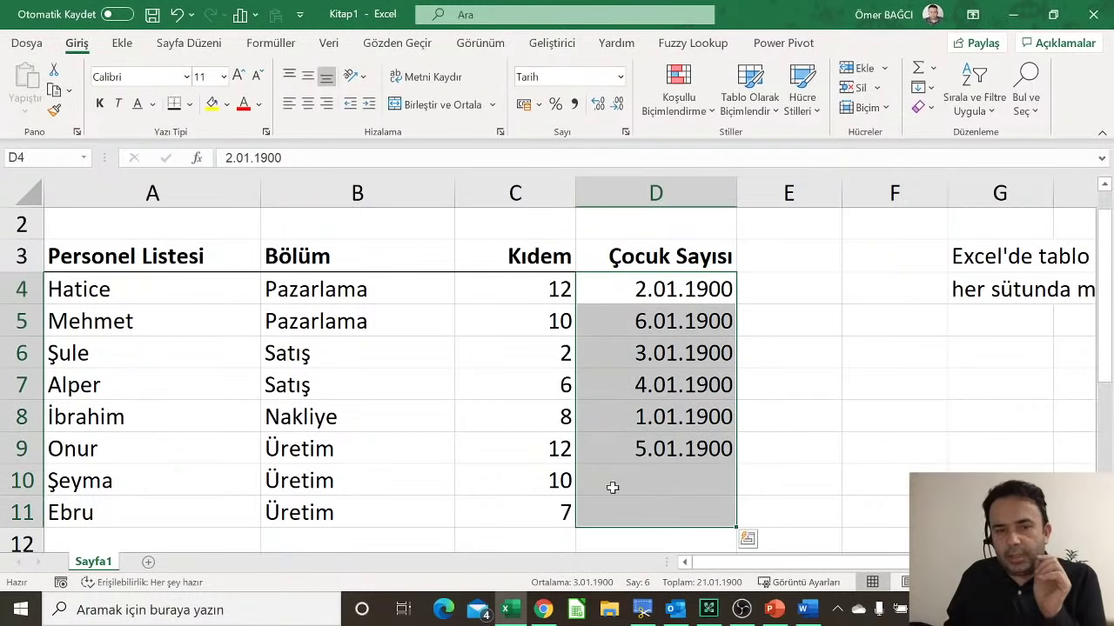
# Step: Replace the name Hatice in A4 with Murat
pyautogui.click(117, 292)
pyautogui.press('Delete')
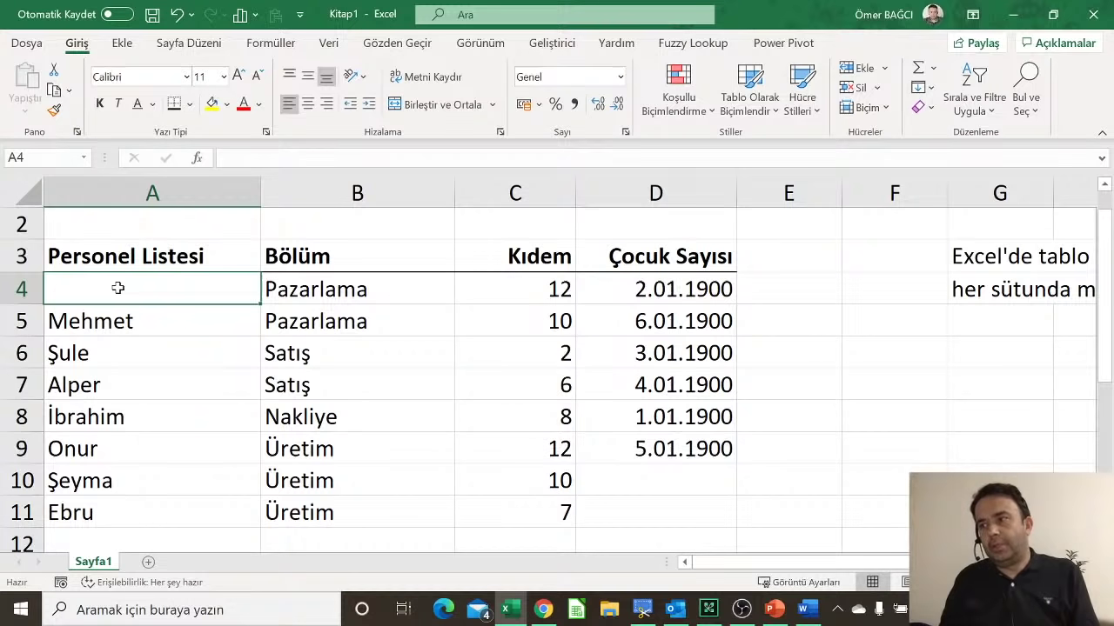
pyautogui.write('Murat')
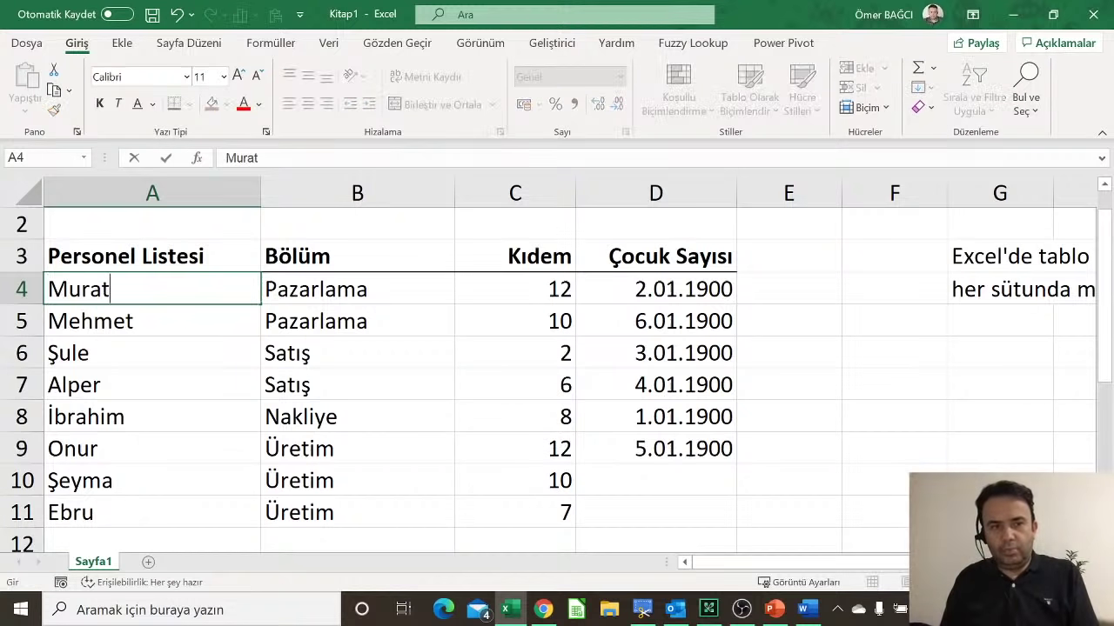
pyautogui.press('Return')
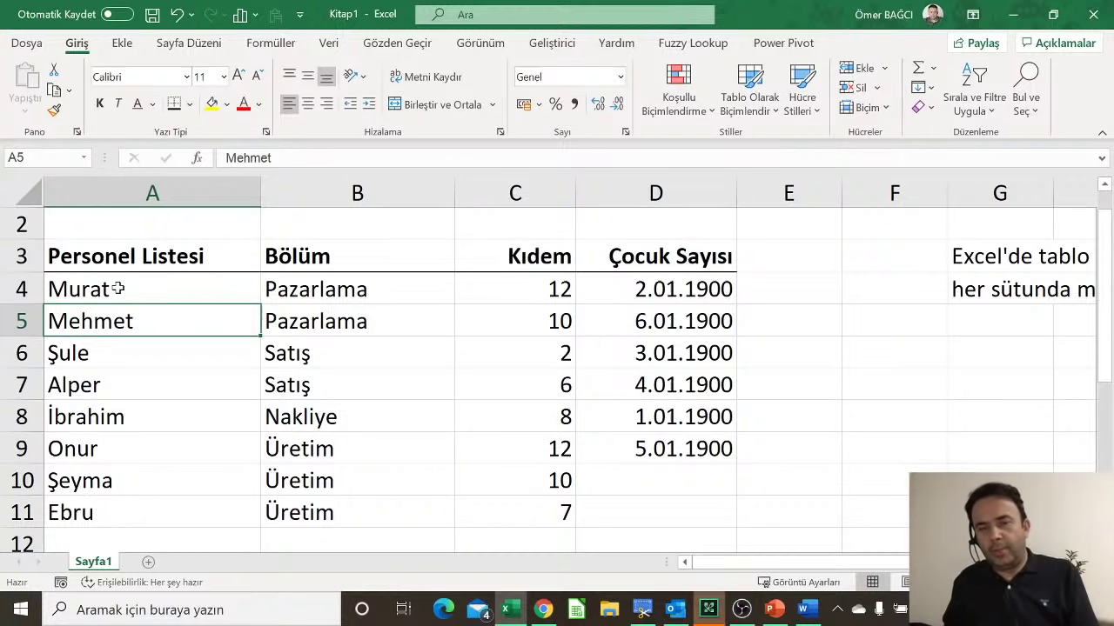
# Step: Select the Çocuk Sayısı cells, then the department names in B4:B10, ending on D4
pyautogui.moveTo(666, 292); pyautogui.dragTo(683, 449)
pyautogui.moveTo(717, 279); pyautogui.dragTo(683, 509)
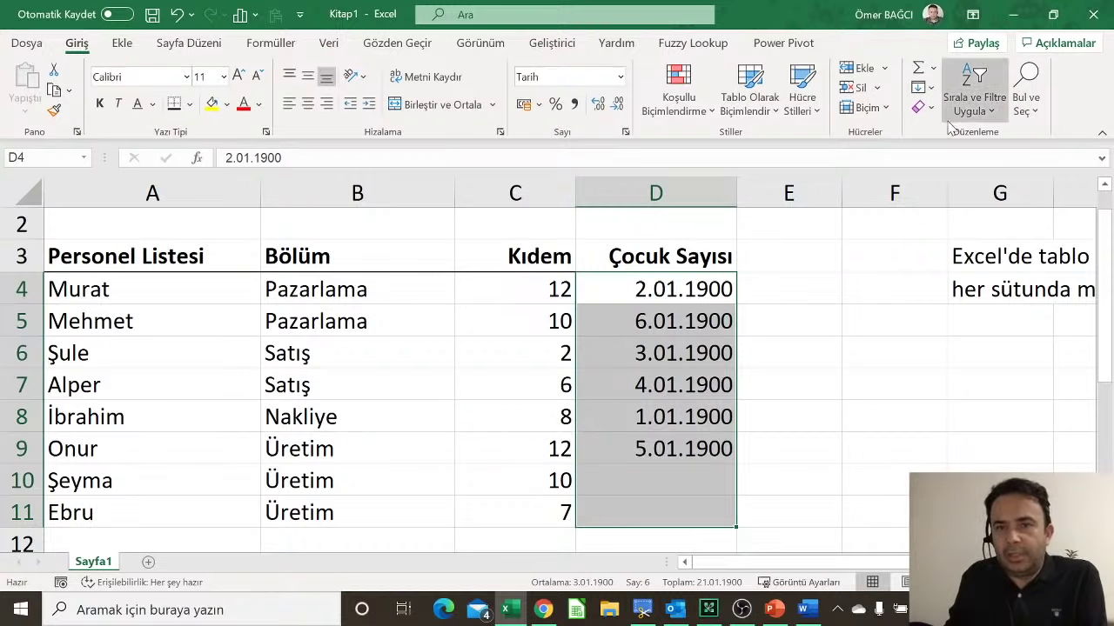
pyautogui.click(923, 107)
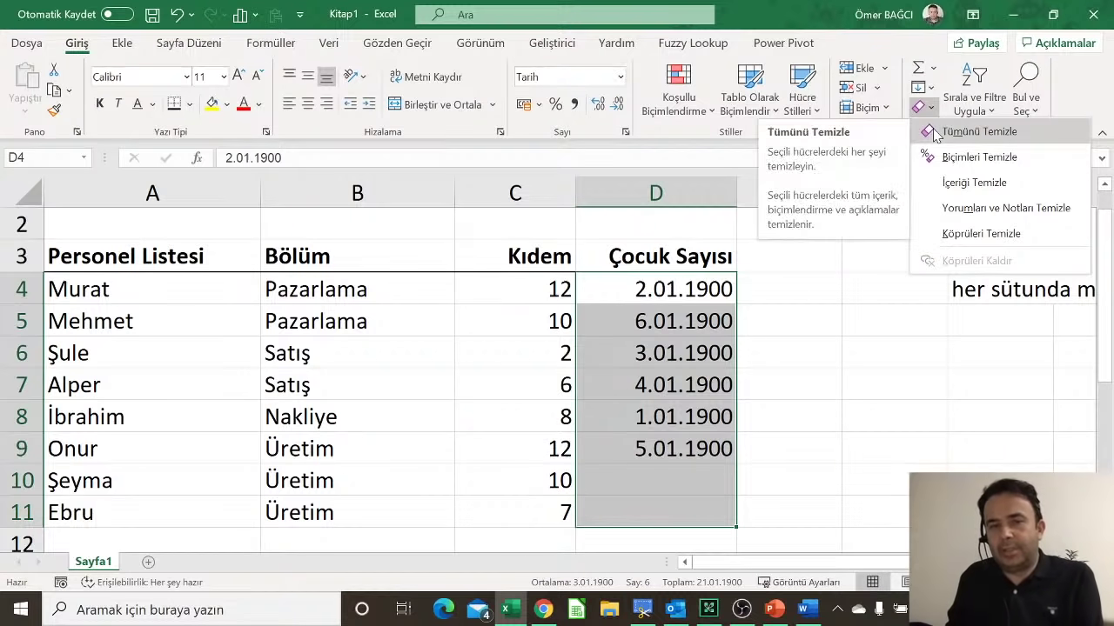
pyautogui.click(352, 287)
pyautogui.moveTo(351, 285); pyautogui.dragTo(350, 483)
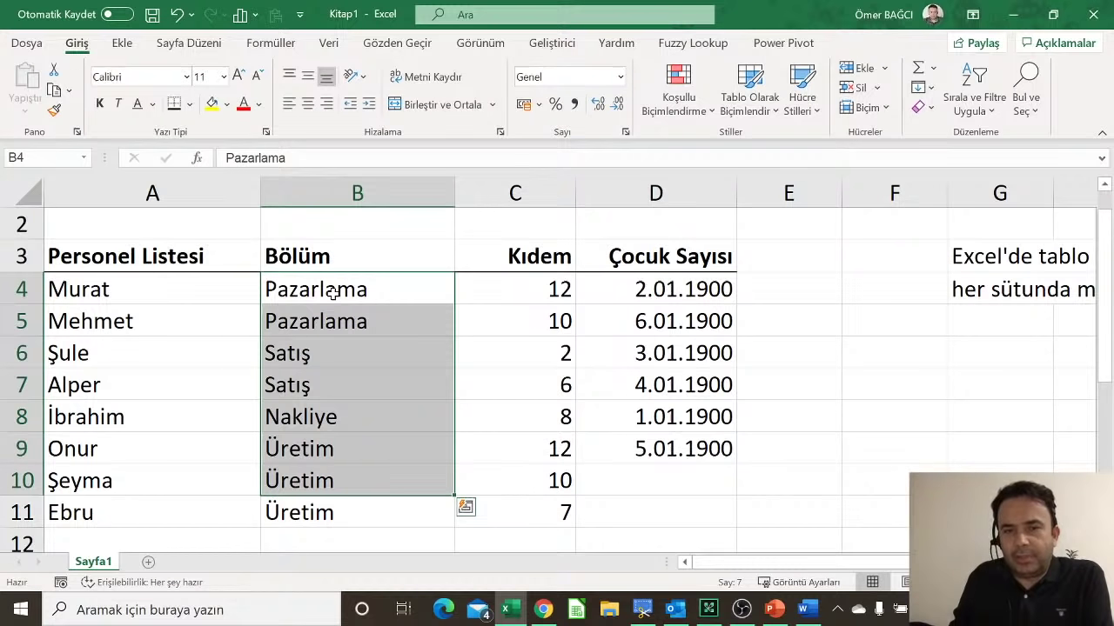
pyautogui.click(669, 289)
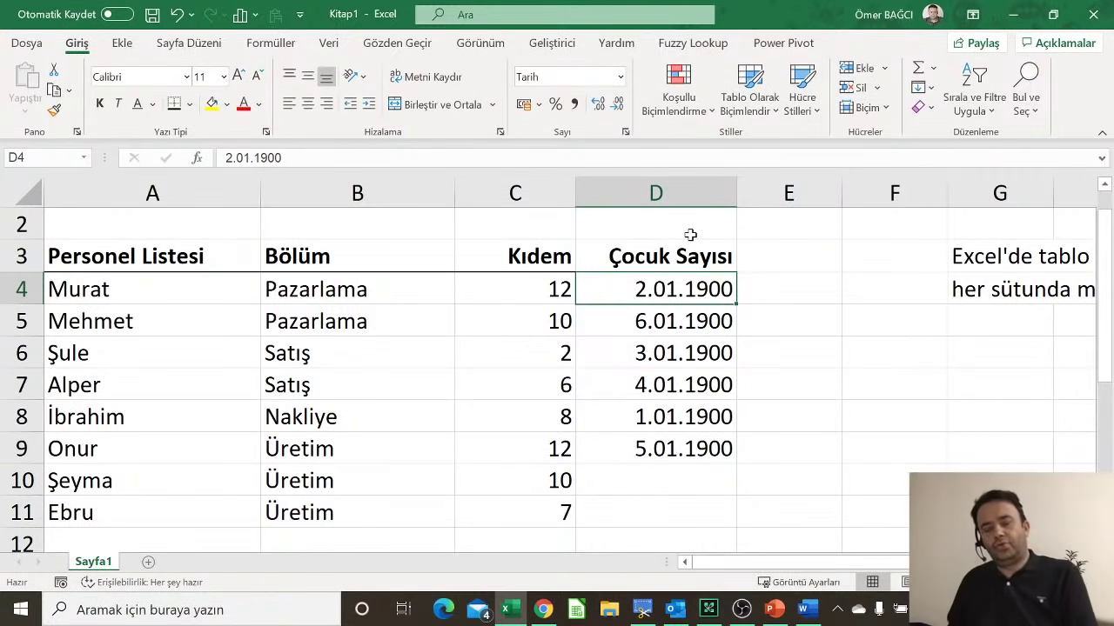
# Step: Undo back to Hatice in A4 and plain Maaş salaries without currency format
pyautogui.hotkey('ctrl', 'z')
pyautogui.hotkey('ctrl', 'z')
pyautogui.hotkey('ctrl', 'z')
pyautogui.hotkey('ctrl', 'z')
pyautogui.hotkey('ctrl', 'z')
pyautogui.hotkey('ctrl', 'z')
pyautogui.hotkey('ctrl', 'z')
pyautogui.hotkey('ctrl', 'z')
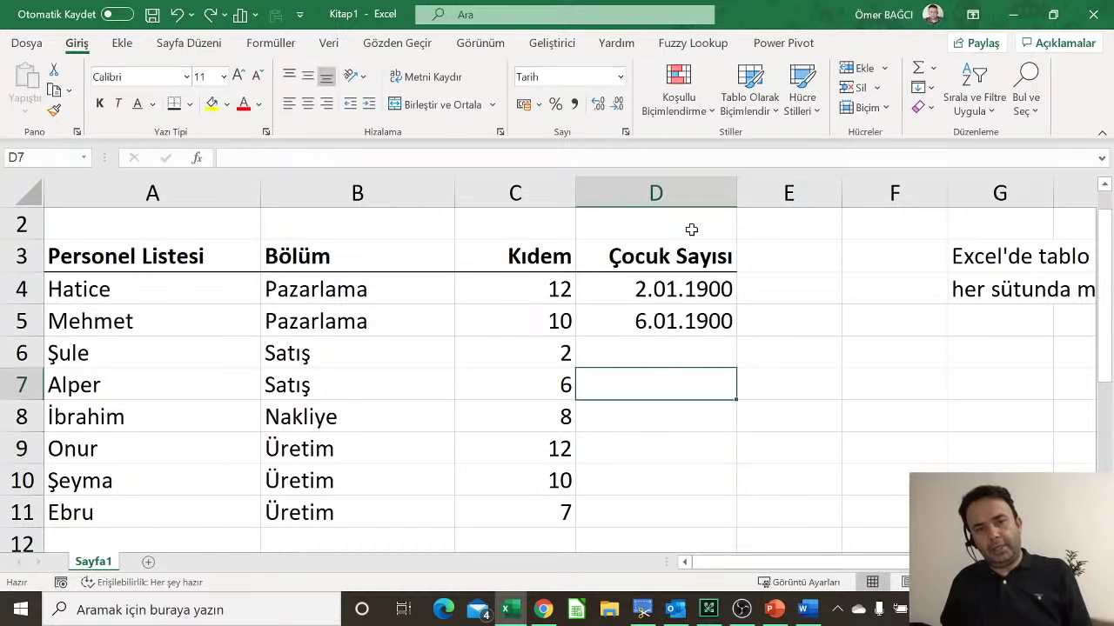
pyautogui.hotkey('ctrl', 'z')
pyautogui.hotkey('ctrl', 'z')
pyautogui.hotkey('ctrl', 'y')
pyautogui.hotkey('ctrl', 'y')
pyautogui.hotkey('ctrl', 'y')
pyautogui.hotkey('ctrl', 'y')
pyautogui.hotkey('ctrl', 'y')
pyautogui.hotkey('ctrl', 'y')
pyautogui.hotkey('ctrl', 'y')
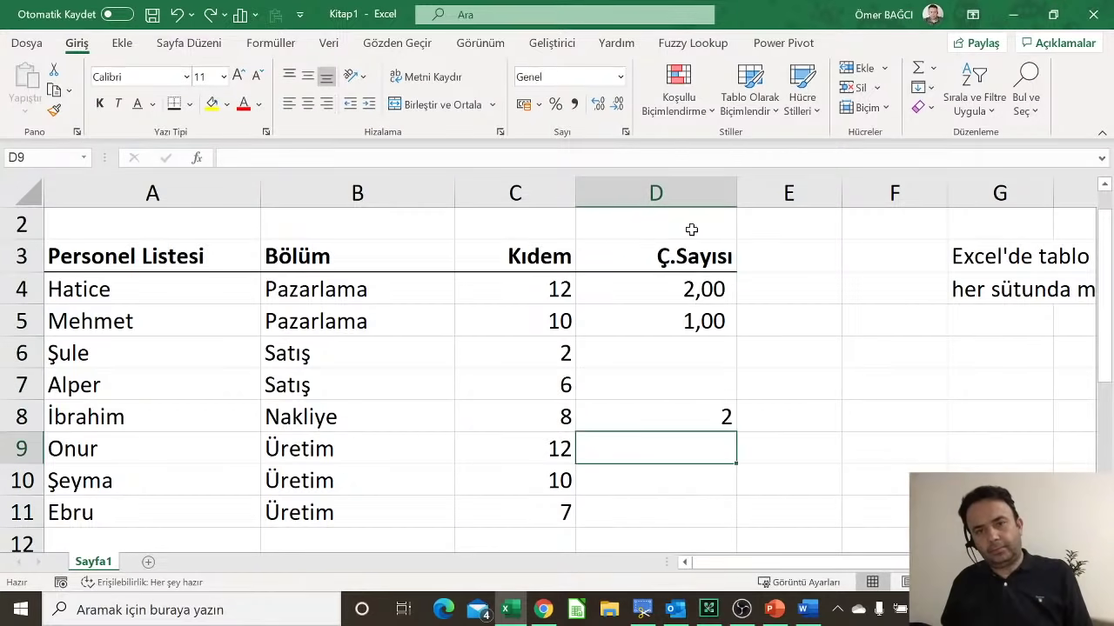
pyautogui.hotkey('ctrl', 'z')
pyautogui.hotkey('ctrl', 'z')
pyautogui.hotkey('ctrl', 'y')
pyautogui.hotkey('ctrl', 'z')
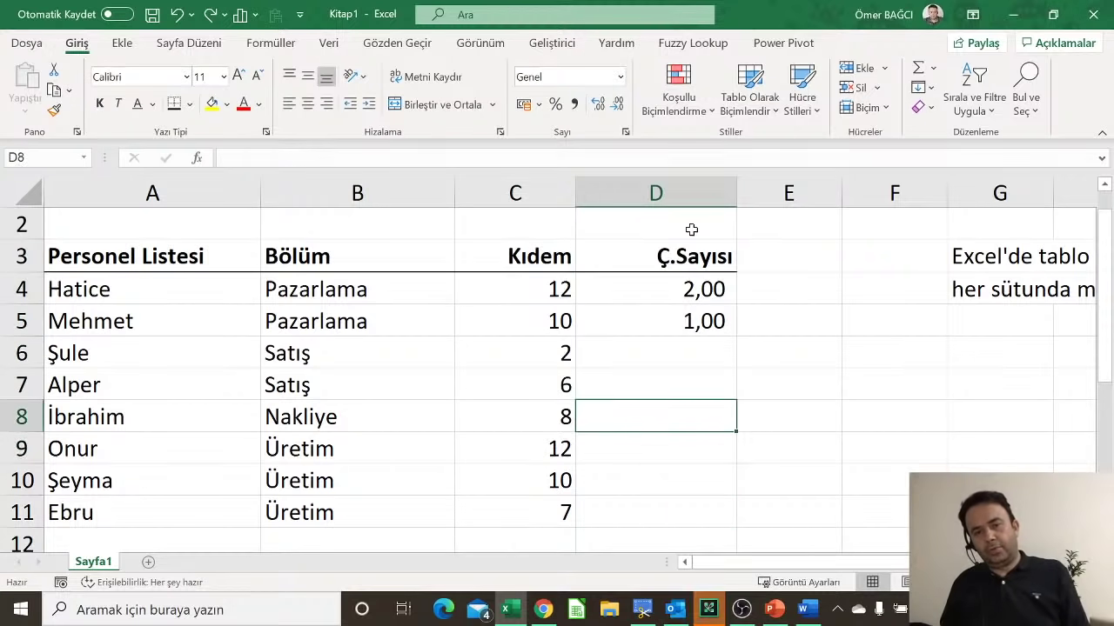
pyautogui.hotkey('ctrl', 'z')
pyautogui.hotkey('ctrl', 'z')
pyautogui.hotkey('ctrl', 'z')
pyautogui.hotkey('ctrl', 'z')
pyautogui.hotkey('ctrl', 'y')
pyautogui.hotkey('ctrl', 'y')
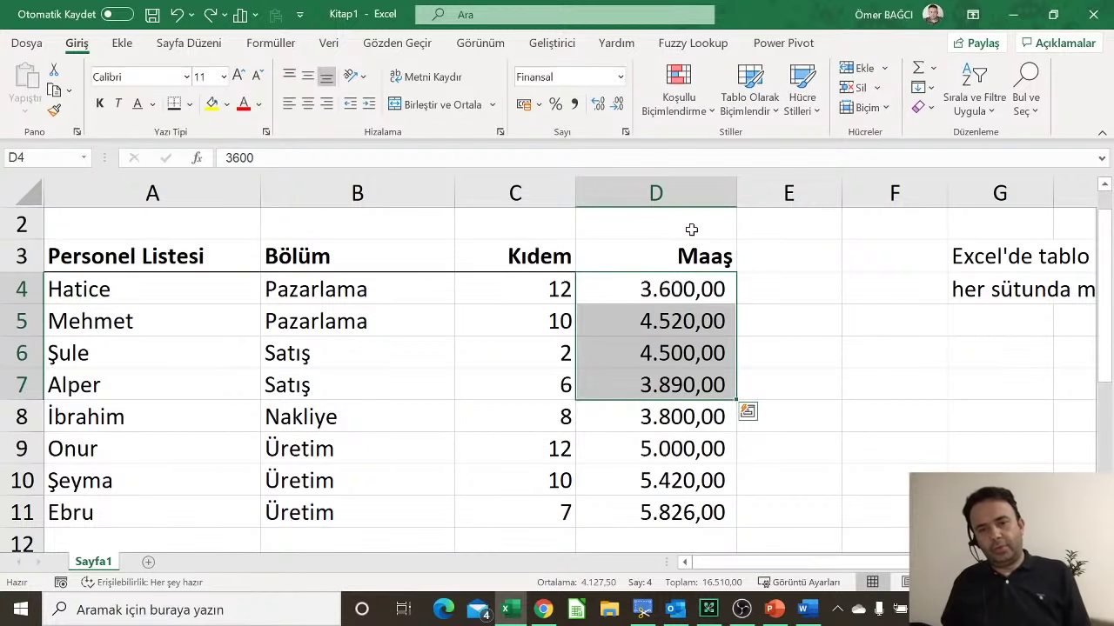
pyautogui.hotkey('ctrl', 'z')
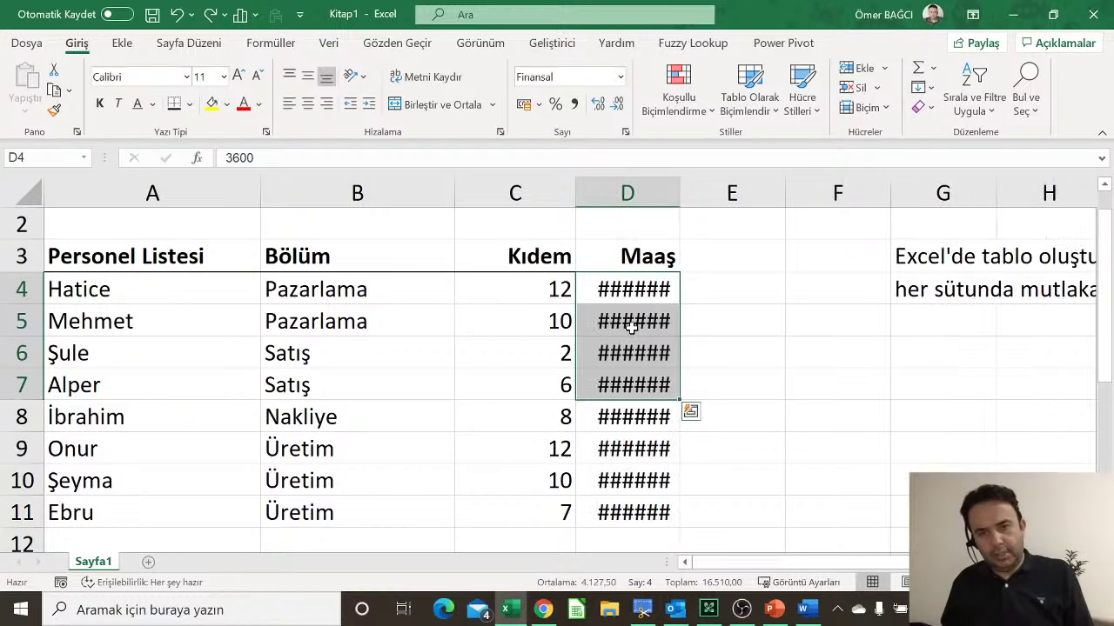
pyautogui.hotkey('ctrl', 'z')
# Step: Inspect the salaries in D5 and D10 and the department in B5
pyautogui.click(632, 322)
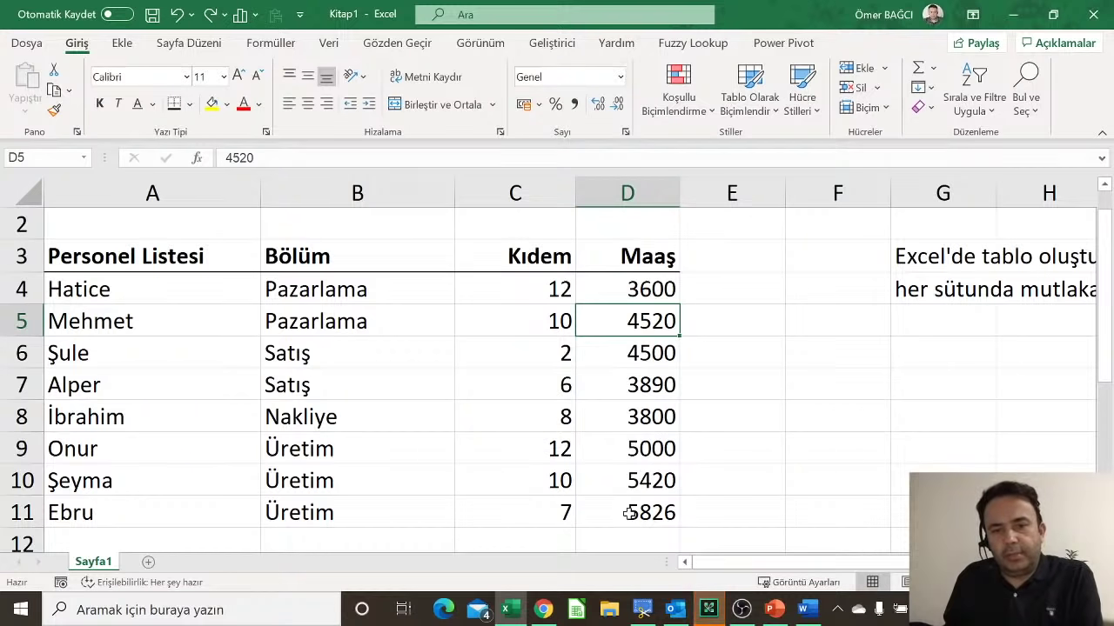
pyautogui.click(628, 471)
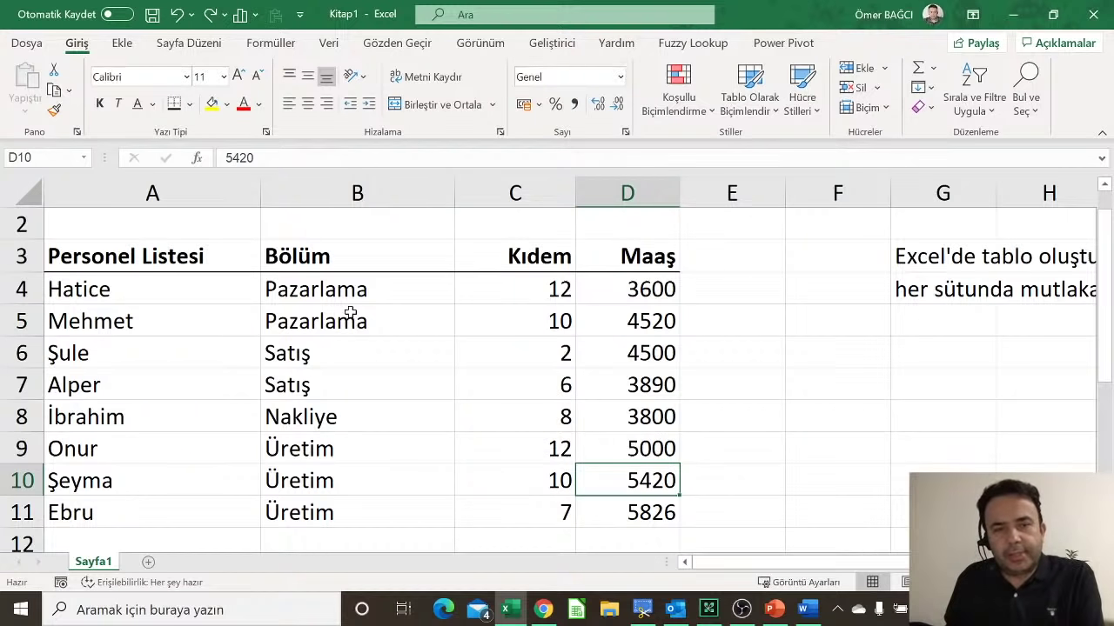
pyautogui.click(350, 315)
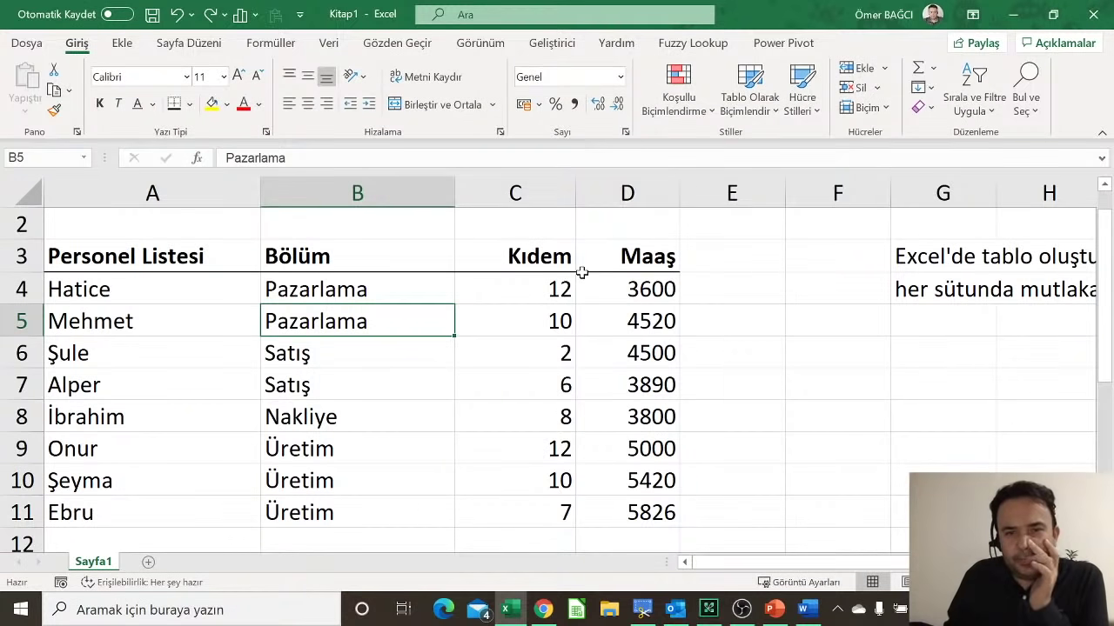
# Step: Practise selecting whole column D, column C and row 4, then deselect
pyautogui.click(628, 192)
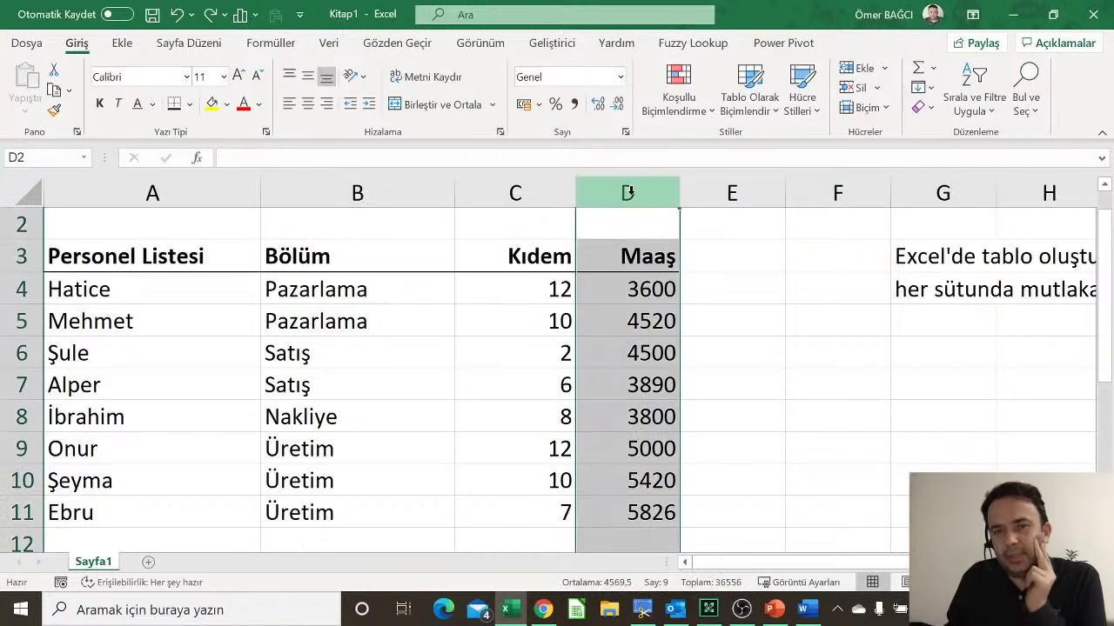
pyautogui.scroll(-4, 620, 294)
pyautogui.scroll(5, 621, 296)
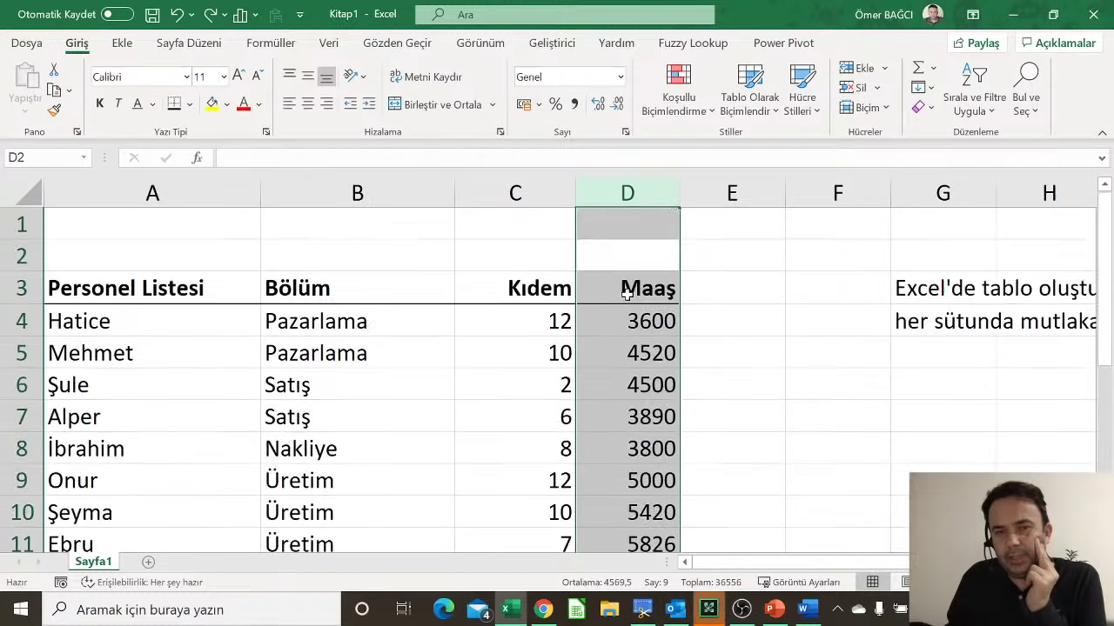
pyautogui.click(537, 192)
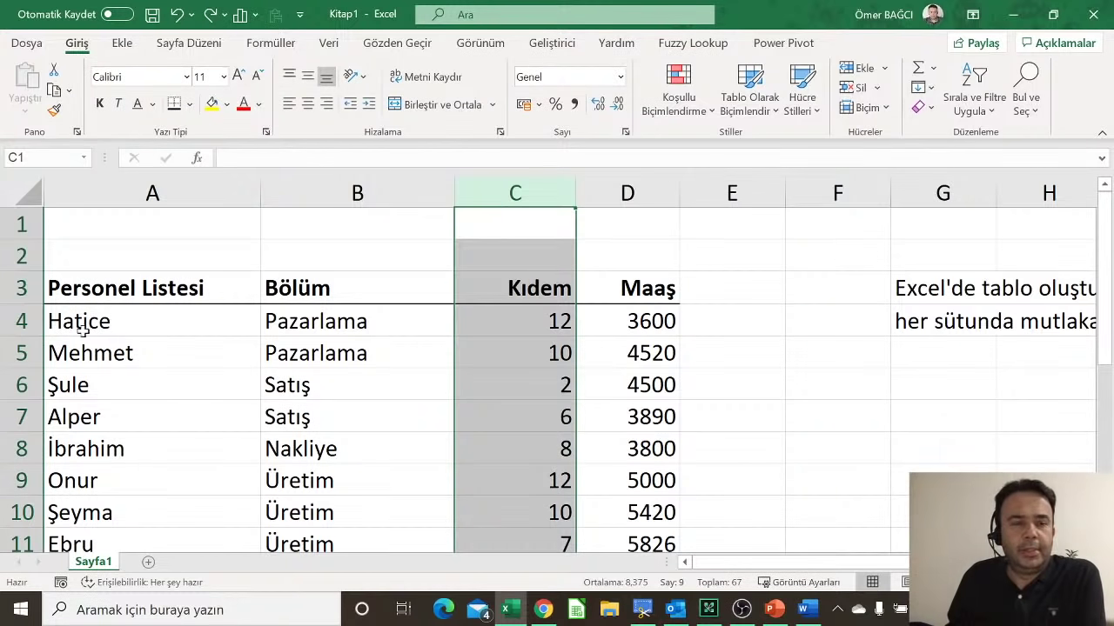
pyautogui.click(21, 321)
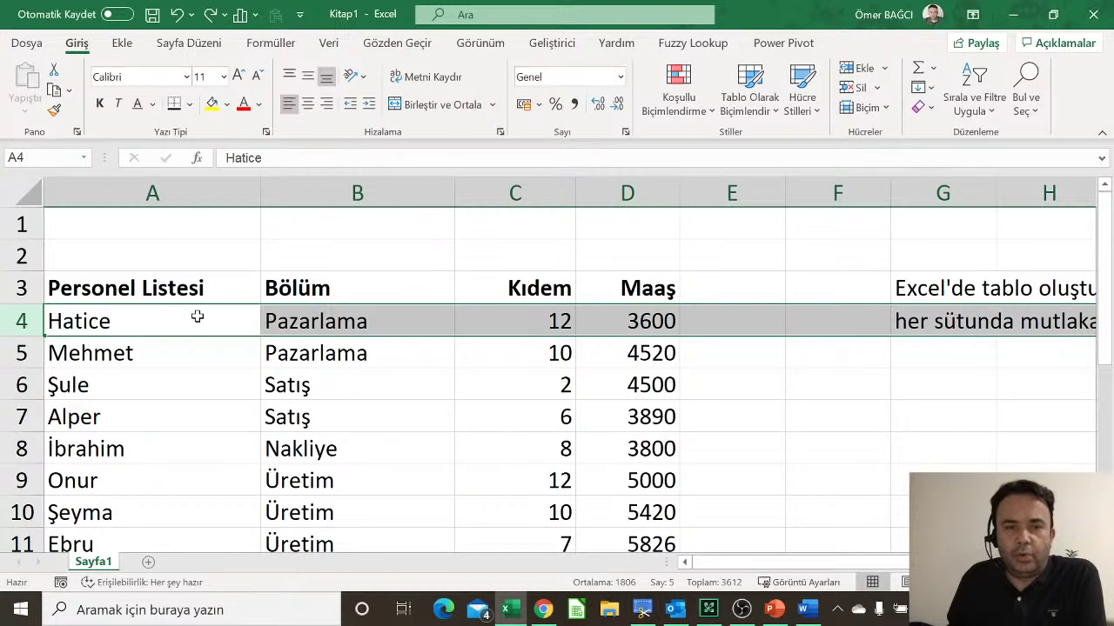
pyautogui.click(730, 353)
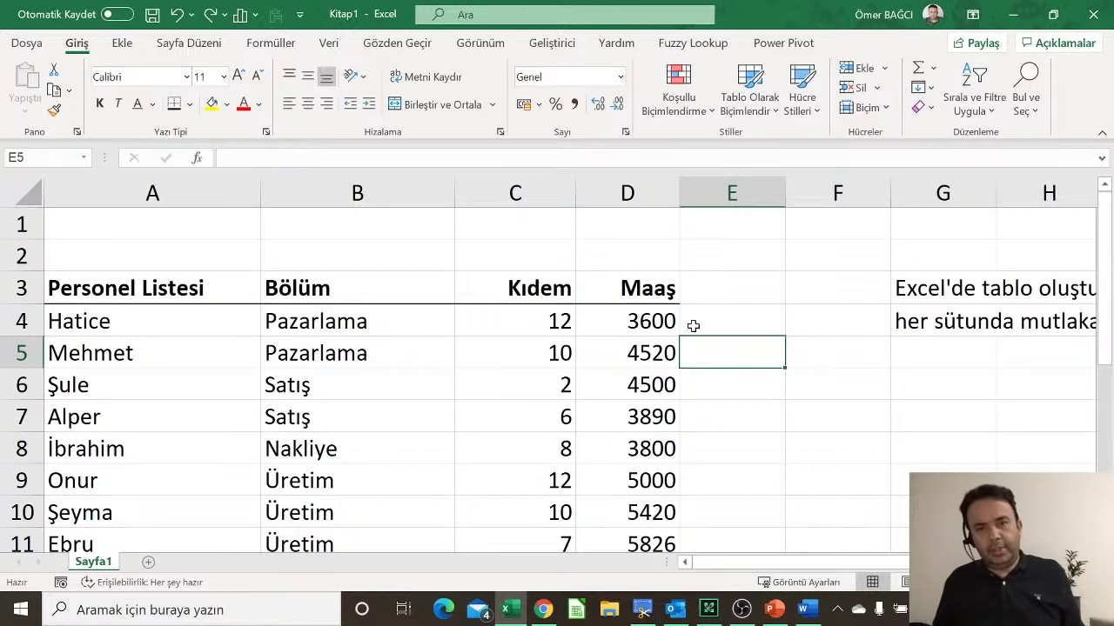
# Step: Fill column D yellow and confirm with Ctrl+Down/Up it reaches the last row
pyautogui.click(631, 192)
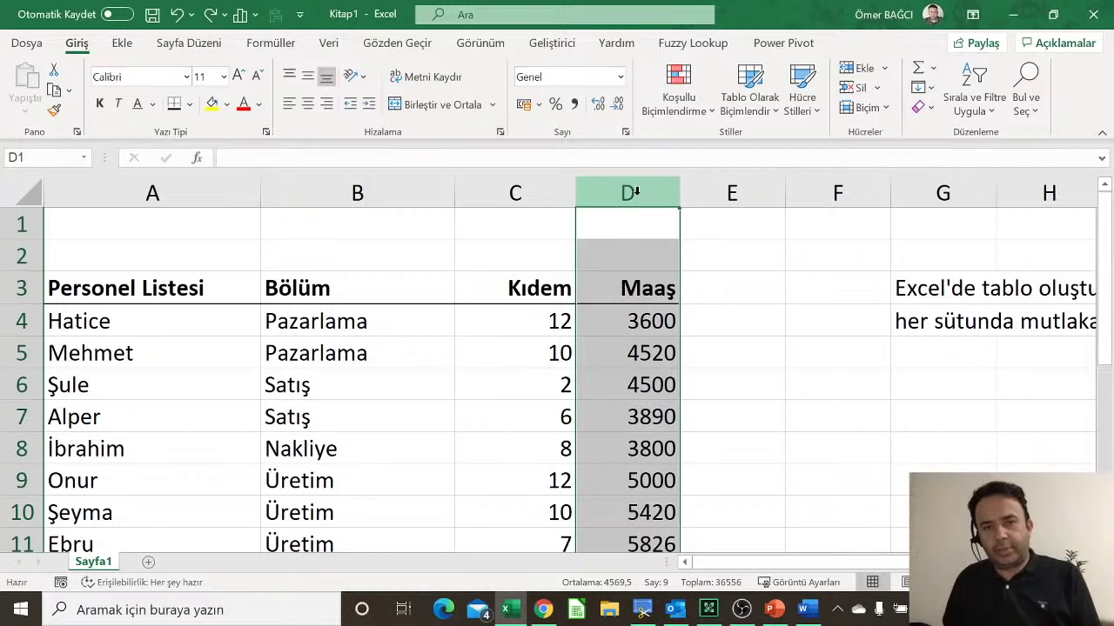
pyautogui.click(213, 106)
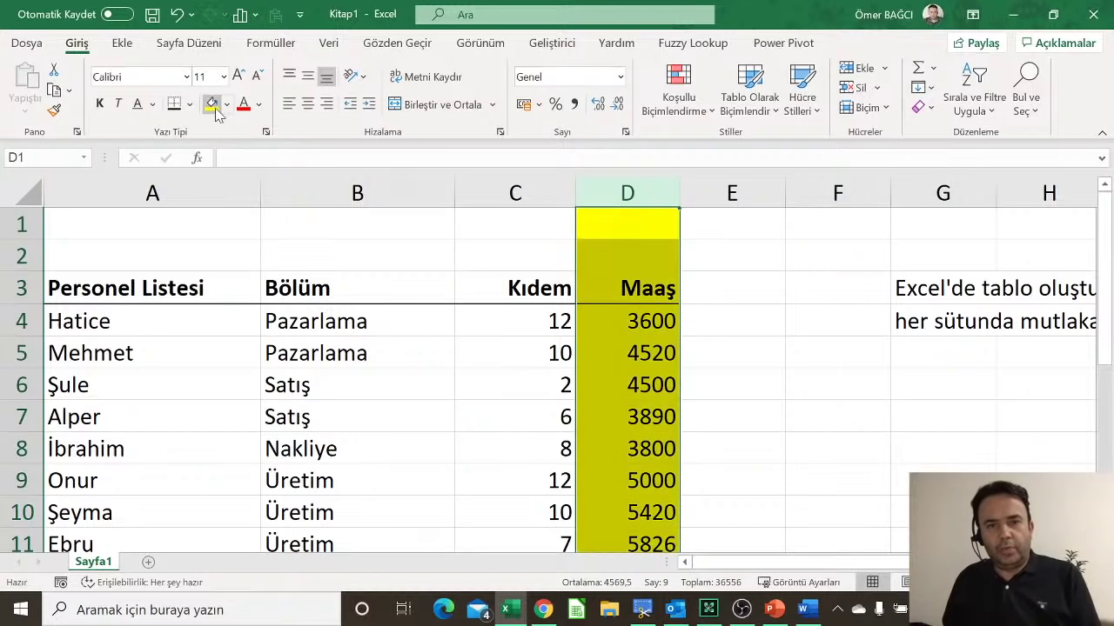
pyautogui.click(634, 295)
pyautogui.click(633, 372)
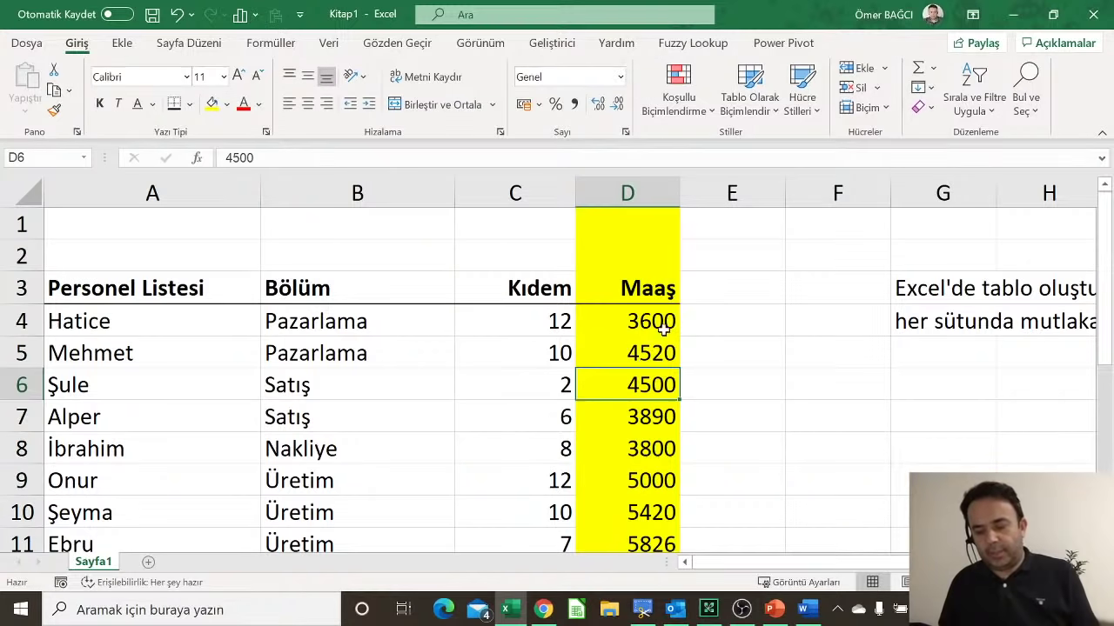
pyautogui.hotkey('ctrl', 'Down')
pyautogui.hotkey('ctrl', 'Down')
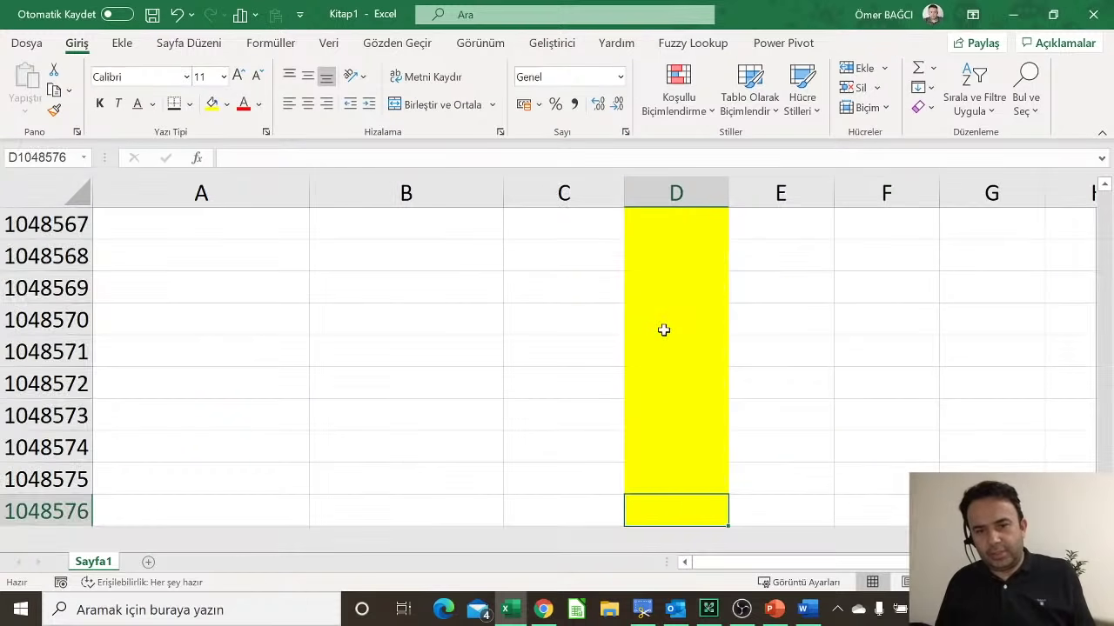
pyautogui.press('Up')
pyautogui.press('Up')
pyautogui.press('Up')
pyautogui.press('Up')
pyautogui.press('Up')
pyautogui.press('Up')
pyautogui.press('Up')
pyautogui.press('Up')
pyautogui.press('Up')
pyautogui.press('Up')
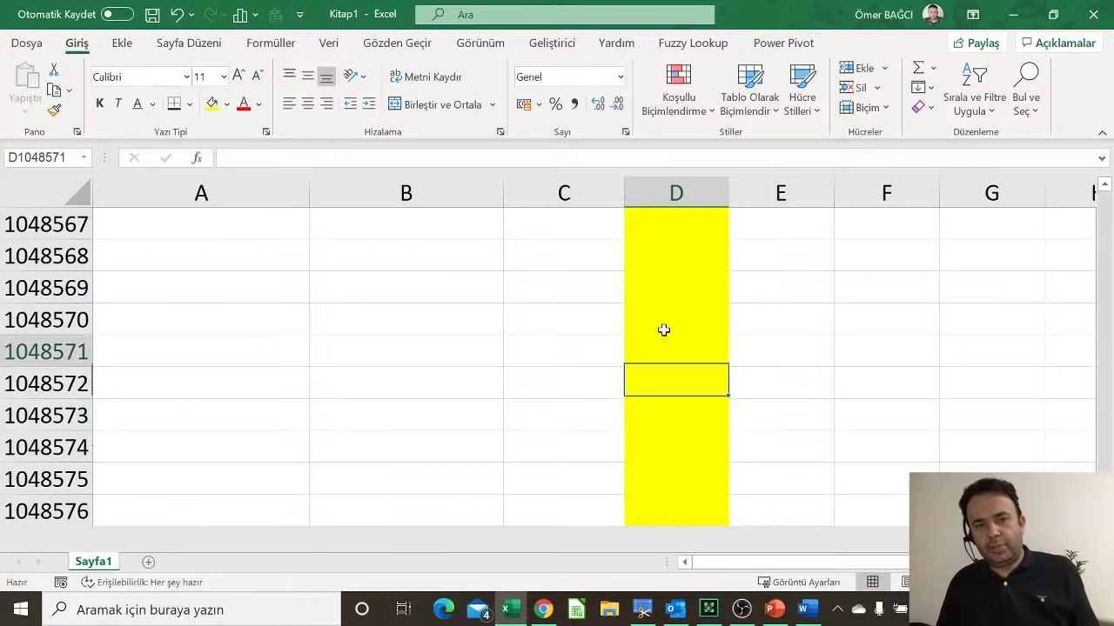
pyautogui.press('Down')
pyautogui.hotkey('ctrl', 'Down')
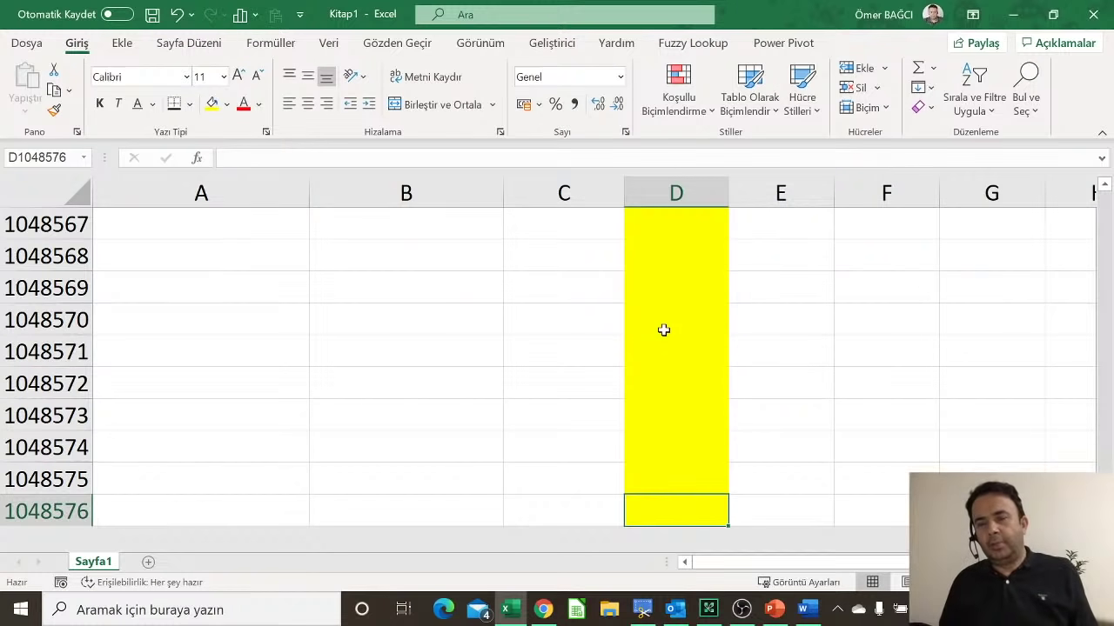
pyautogui.hotkey('ctrl', 'Up')
pyautogui.hotkey('ctrl', 'Up')
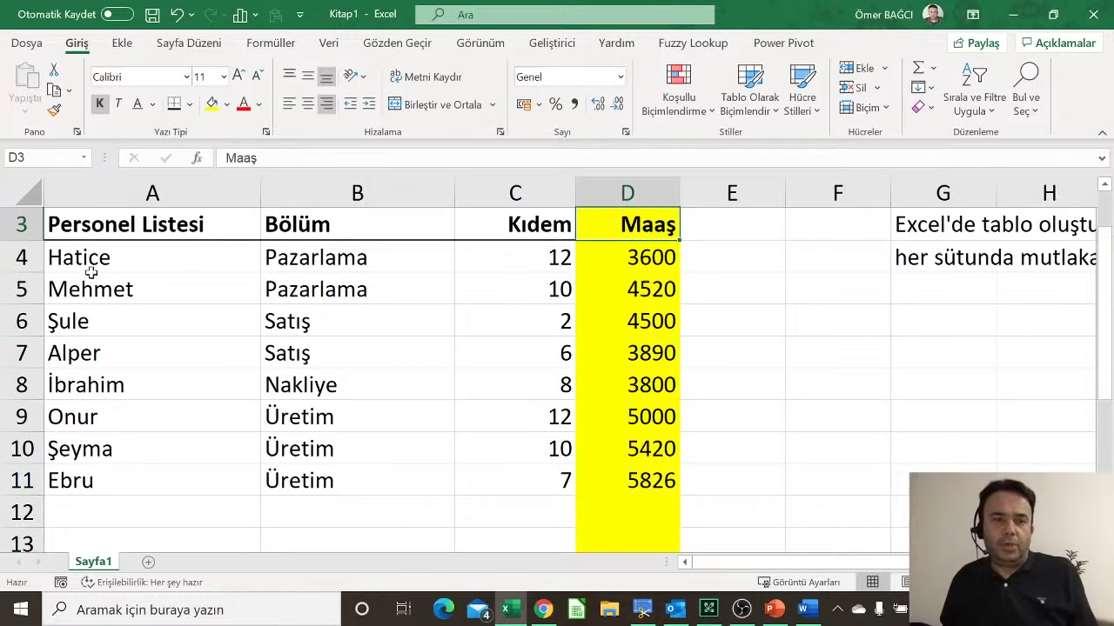
# Step: Fill row 4 blue and confirm with Ctrl+Right/Left it spans every column
pyautogui.click(24, 258)
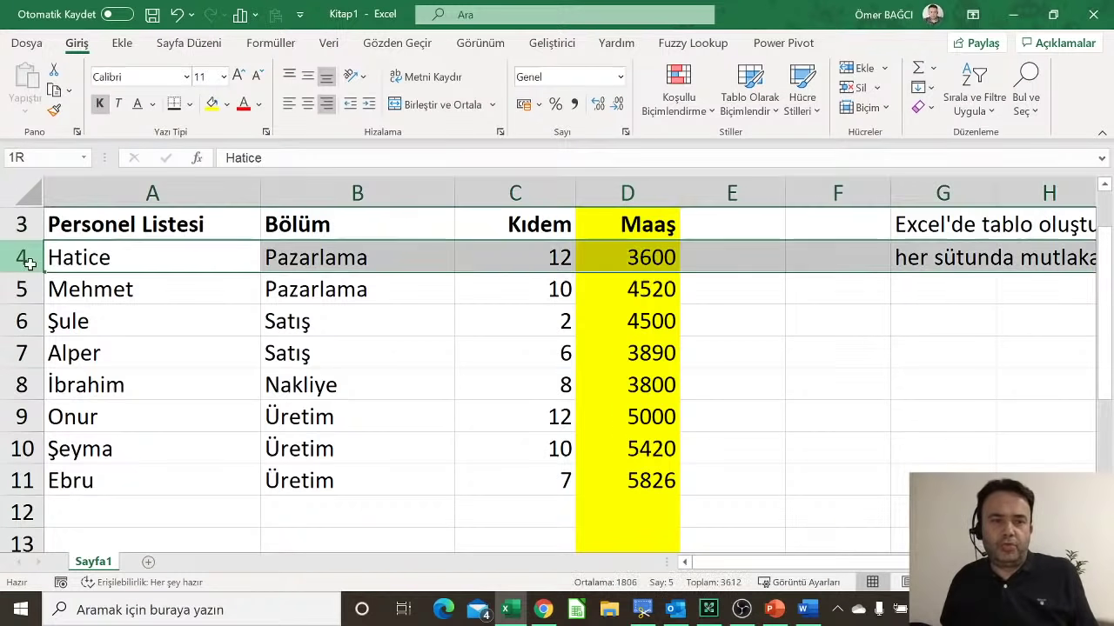
pyautogui.click(226, 105)
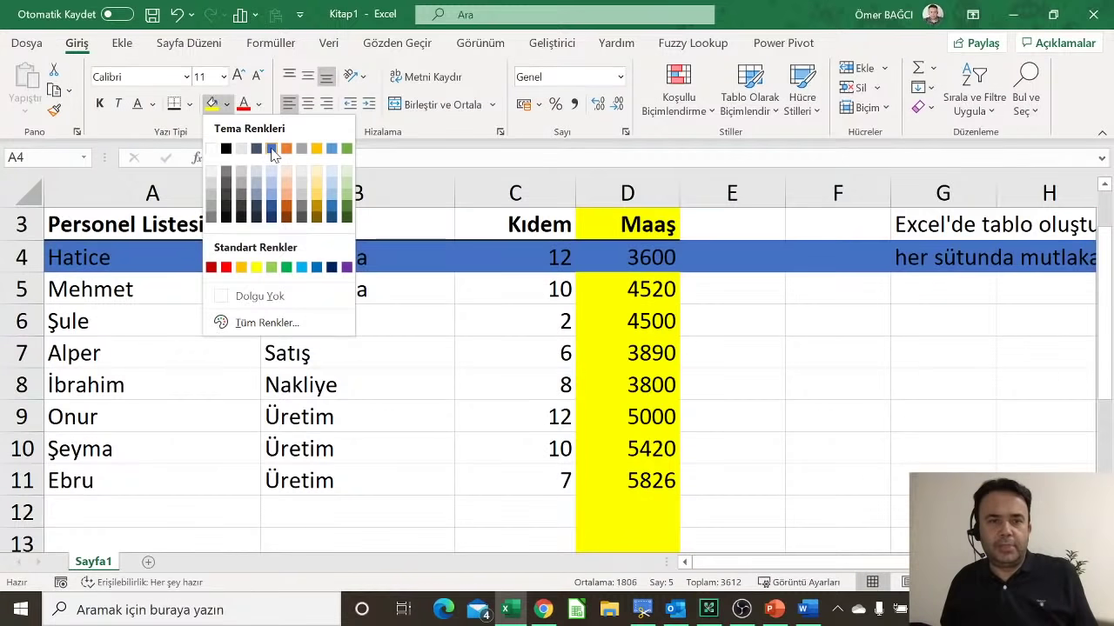
pyautogui.click(272, 150)
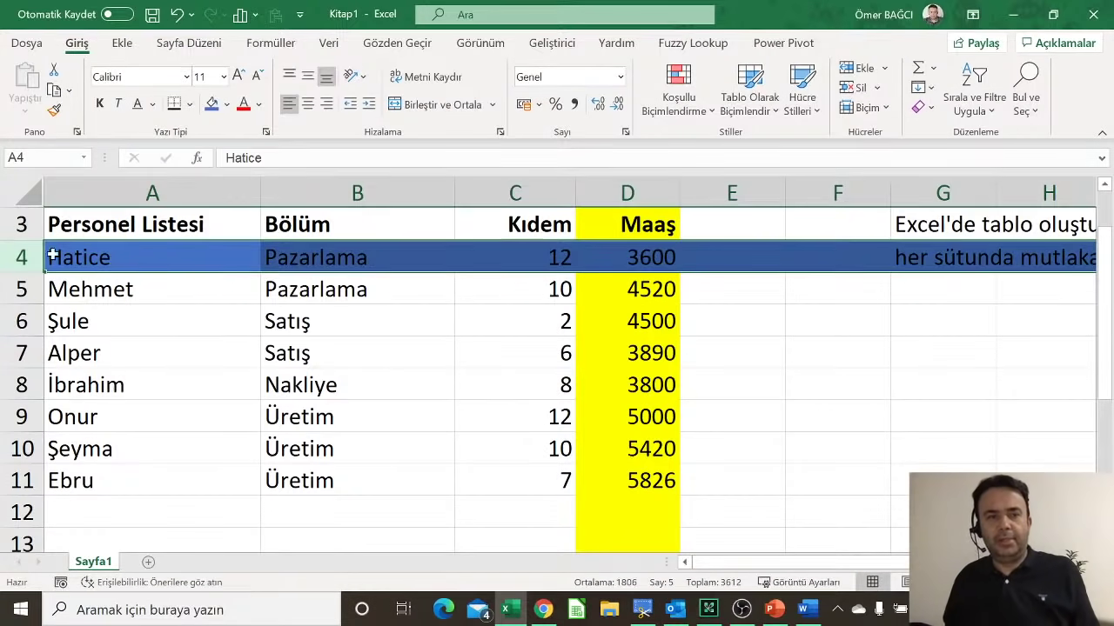
pyautogui.click(496, 261)
pyautogui.press('Right')
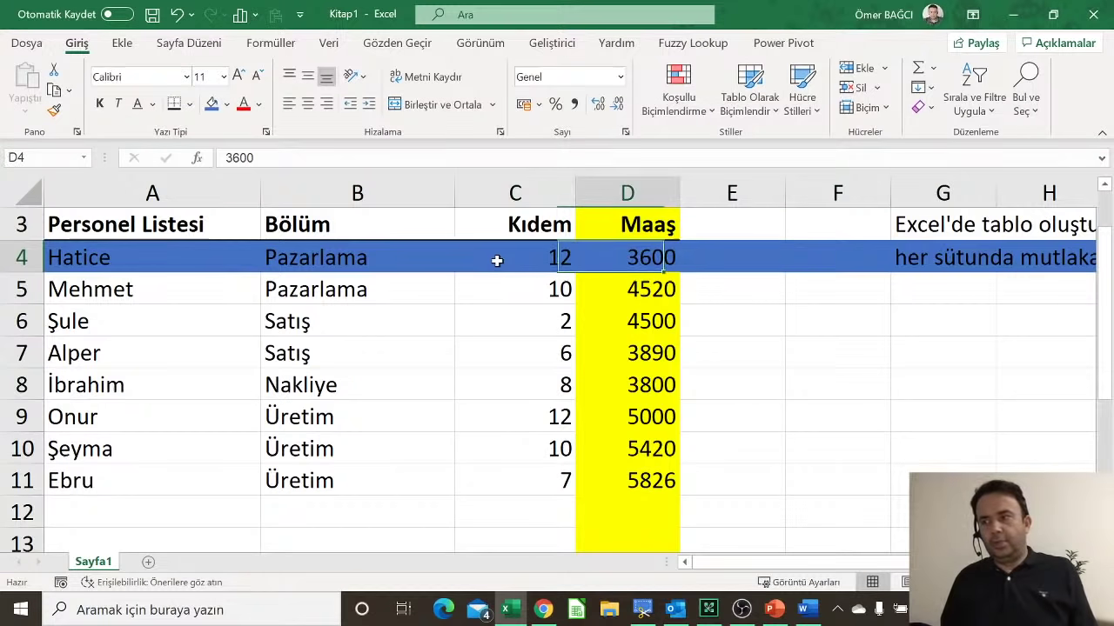
pyautogui.press('Right')
pyautogui.press('Right')
pyautogui.press('Right')
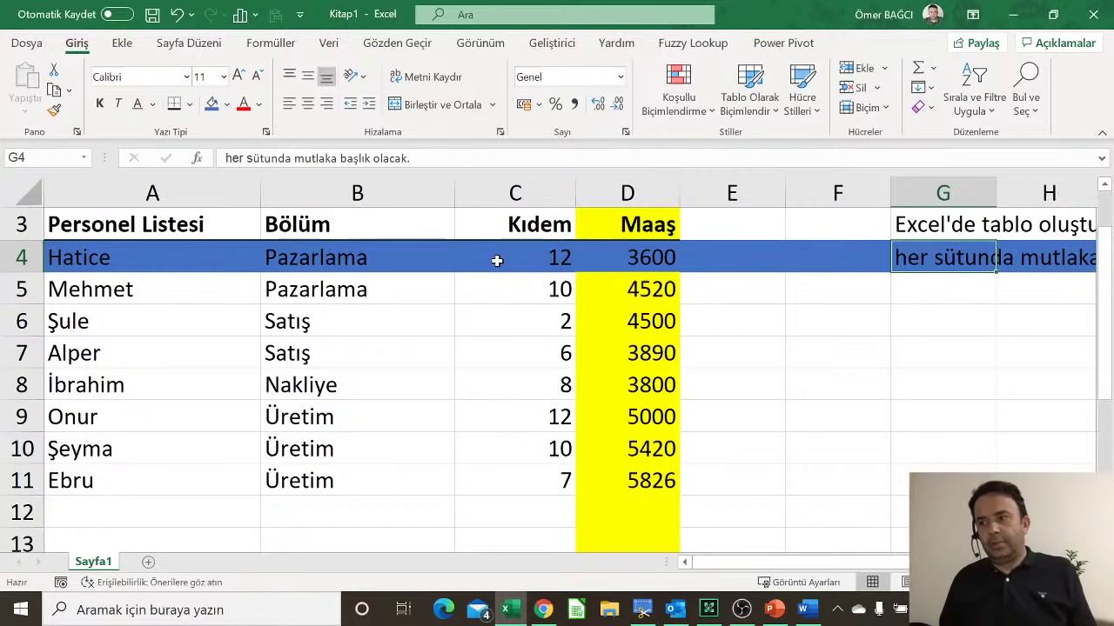
pyautogui.hotkey('ctrl', 'Right')
pyautogui.hotkey('ctrl', 'Left')
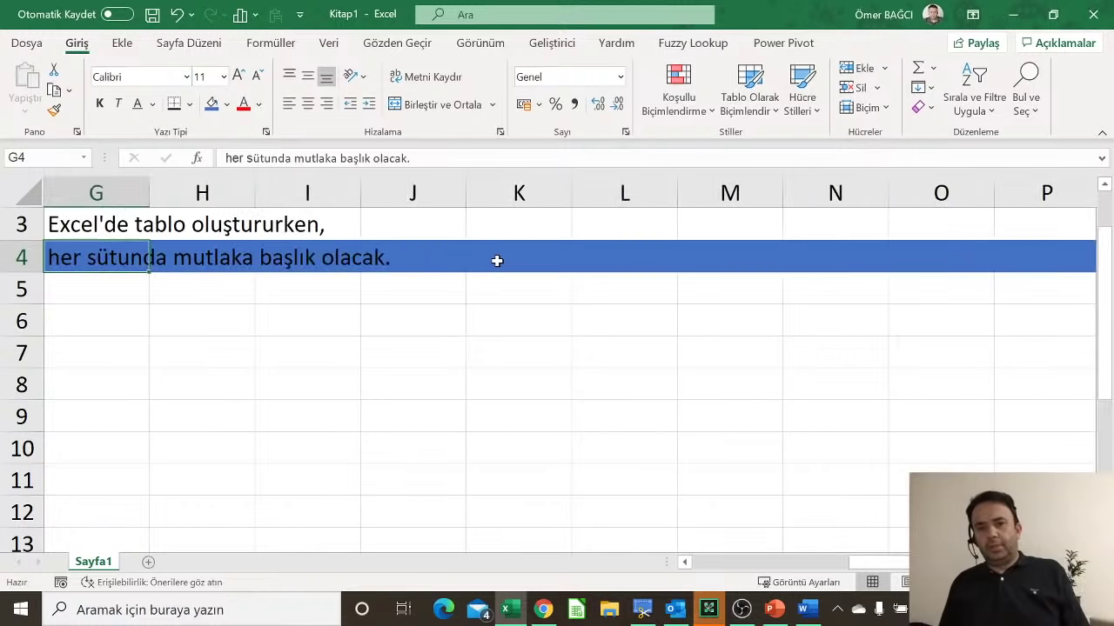
pyautogui.hotkey('ctrl', 'Right')
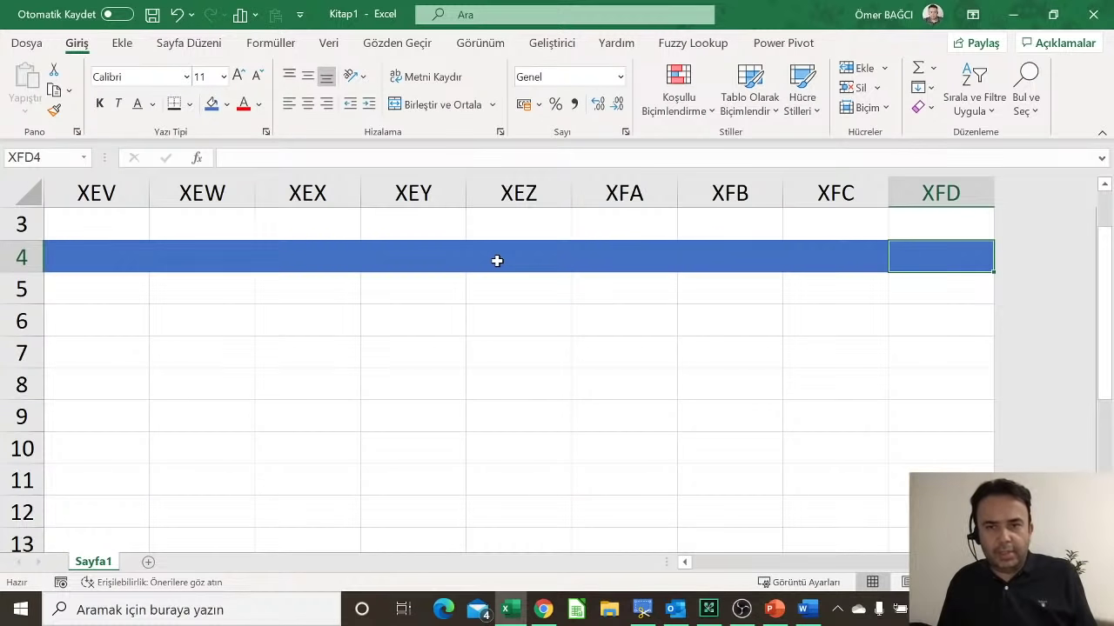
pyautogui.hotkey('ctrl', 'Left')
pyautogui.hotkey('ctrl', 'Left')
pyautogui.hotkey('ctrl', 'Left')
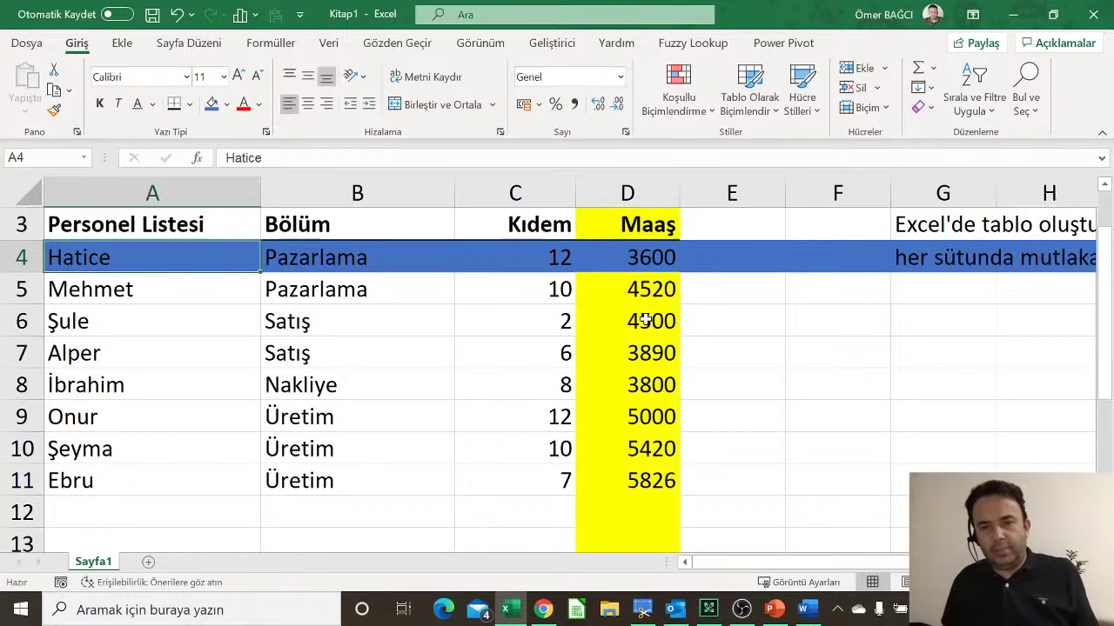
# Step: Remove the blue fill from row 4 with Dolgu Yok (No Fill)
pyautogui.click(649, 257)
pyautogui.click(641, 479)
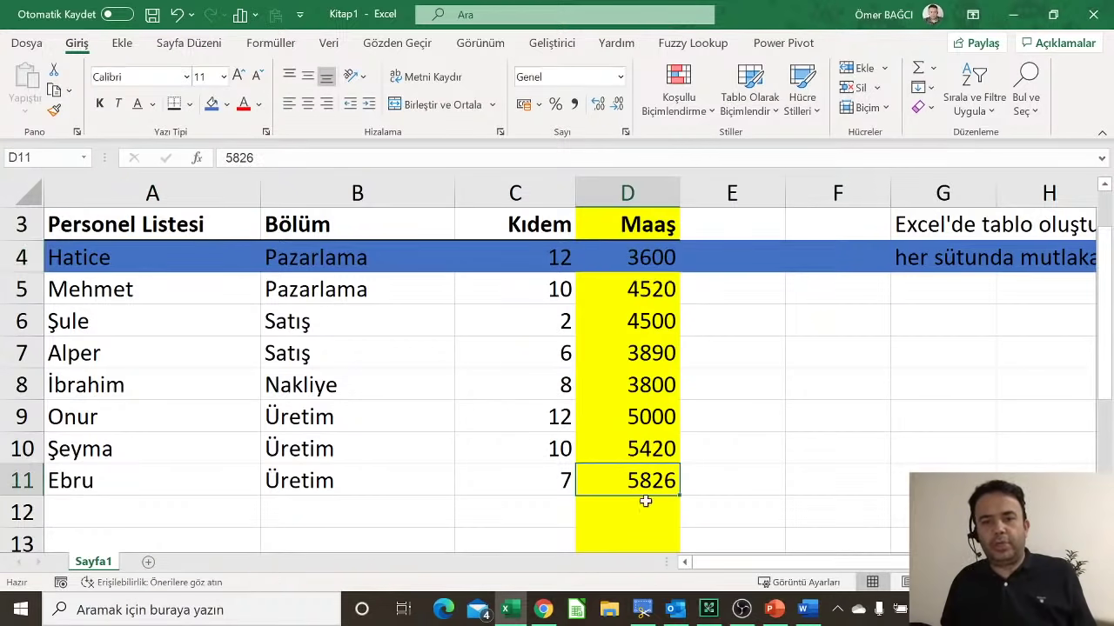
pyautogui.click(643, 515)
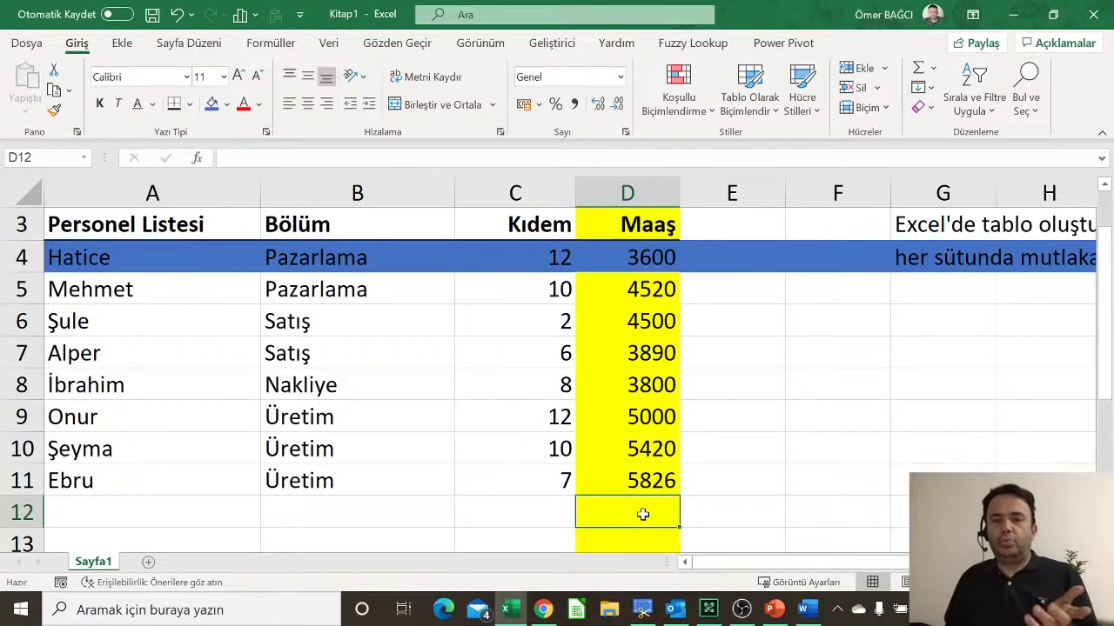
pyautogui.click(21, 258)
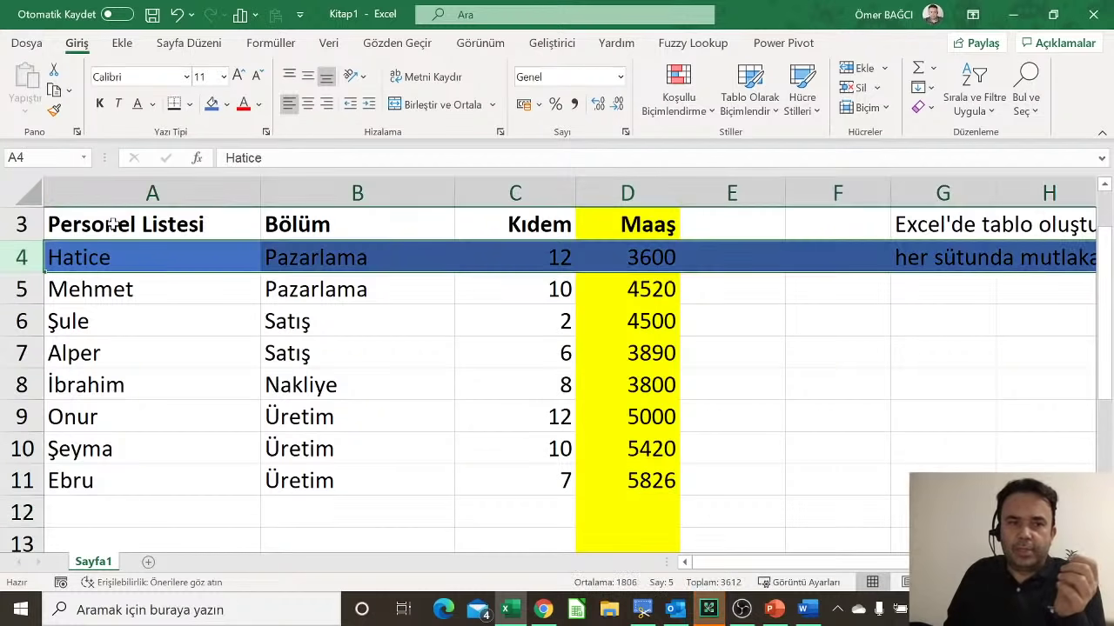
pyautogui.click(226, 103)
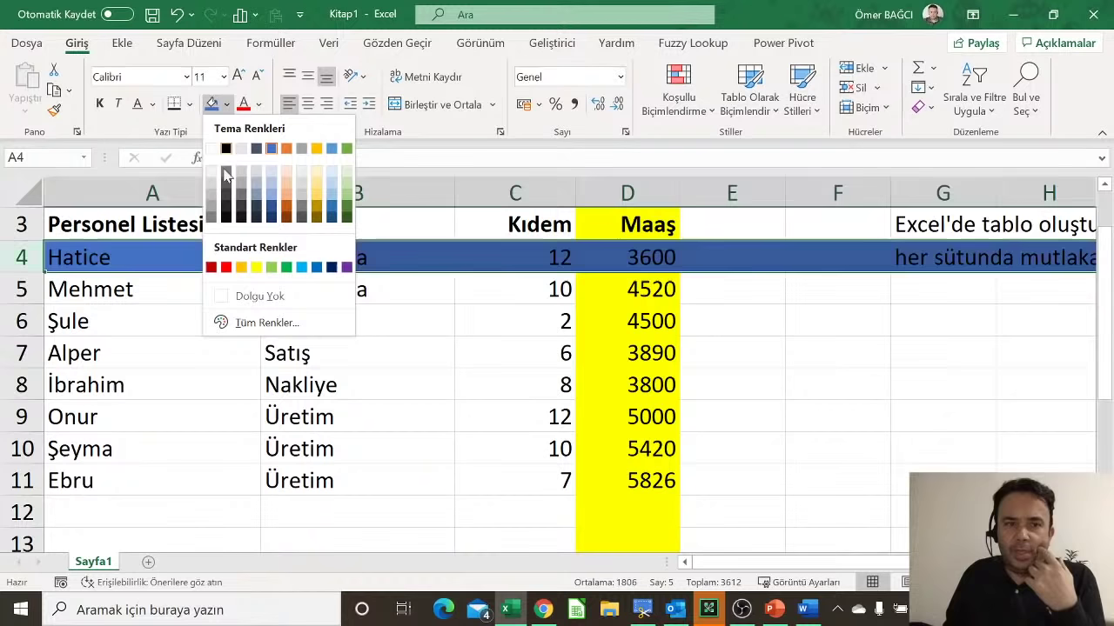
pyautogui.click(235, 296)
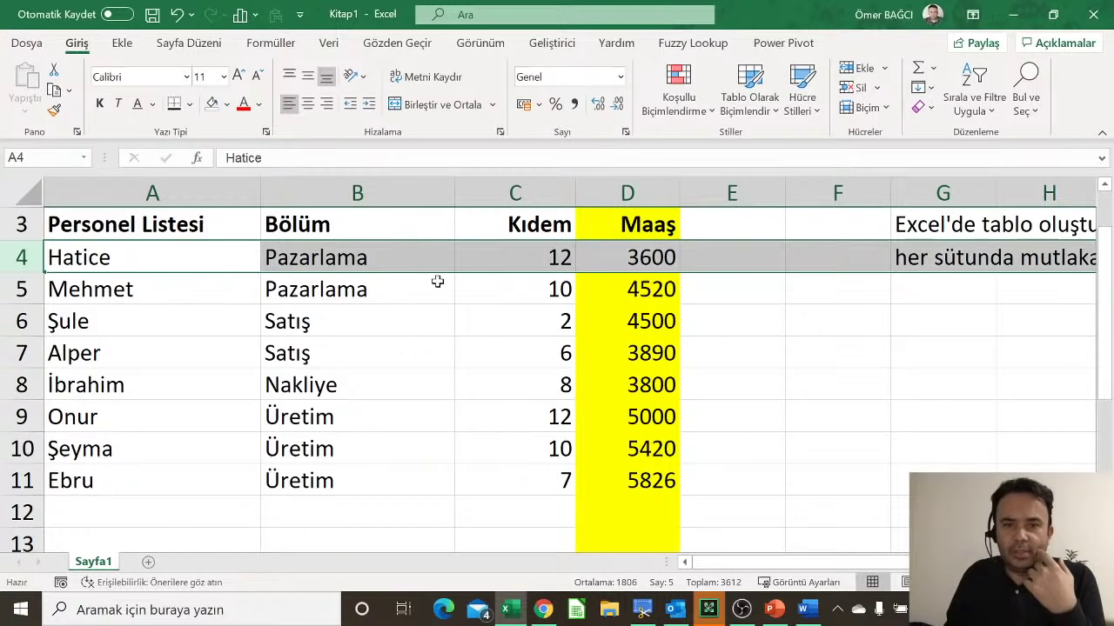
# Step: Remove the yellow fill from column D with Dolgu Yok
pyautogui.click(654, 194)
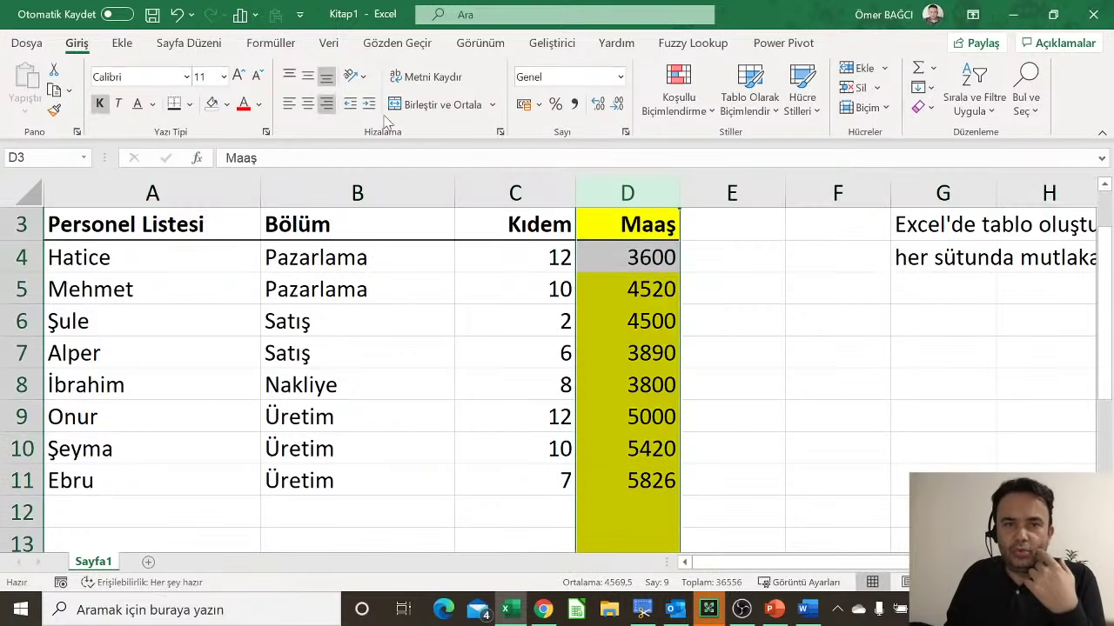
pyautogui.click(226, 103)
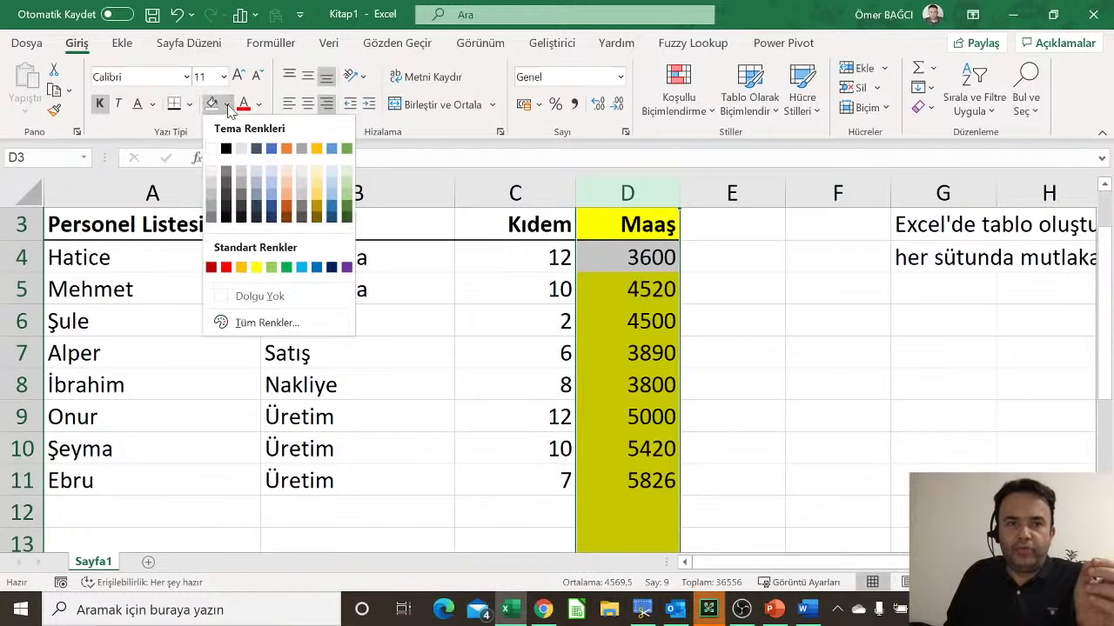
pyautogui.click(265, 304)
pyautogui.click(696, 312)
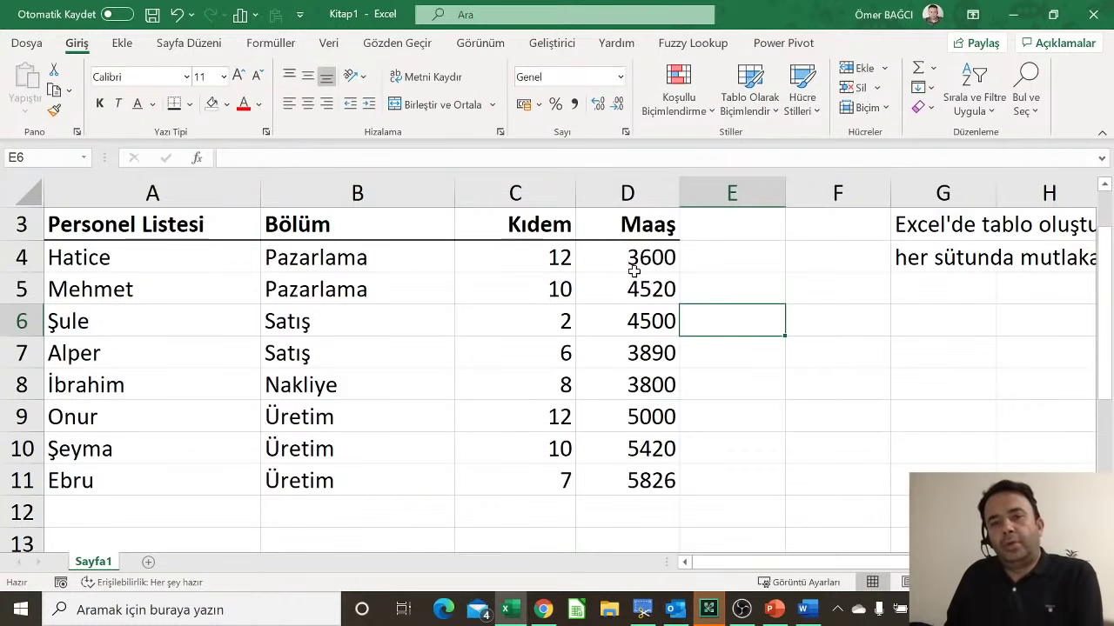
pyautogui.scroll(1, 640, 282)
# Step: Open the Fill Color palette for salaries D4:D11 and close it without applying a colour
pyautogui.click(644, 333)
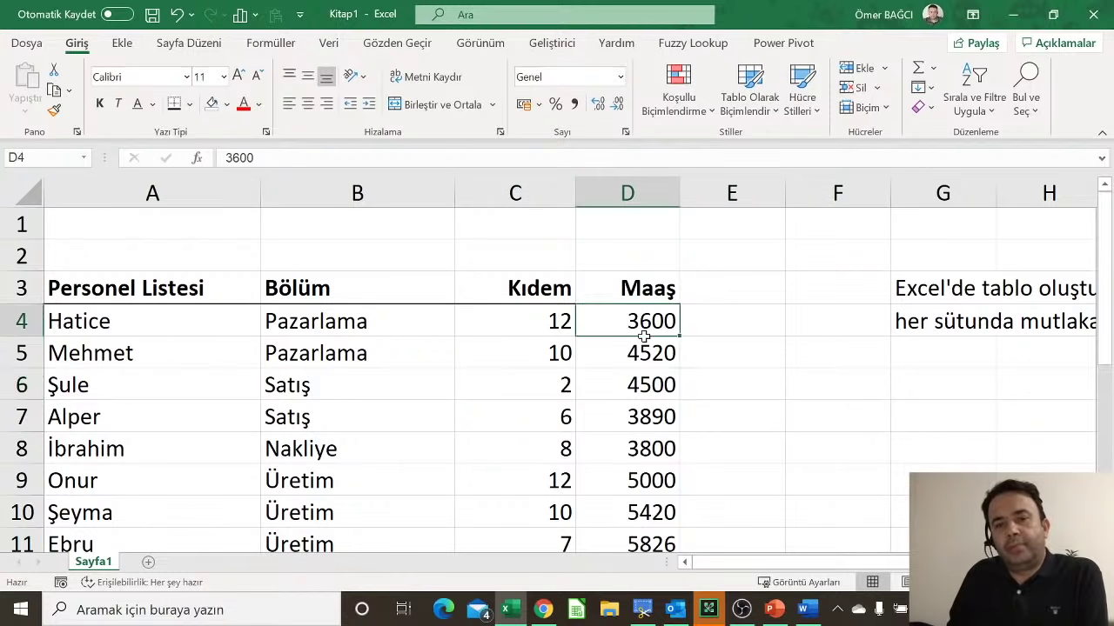
pyautogui.moveTo(644, 336); pyautogui.dragTo(641, 477)
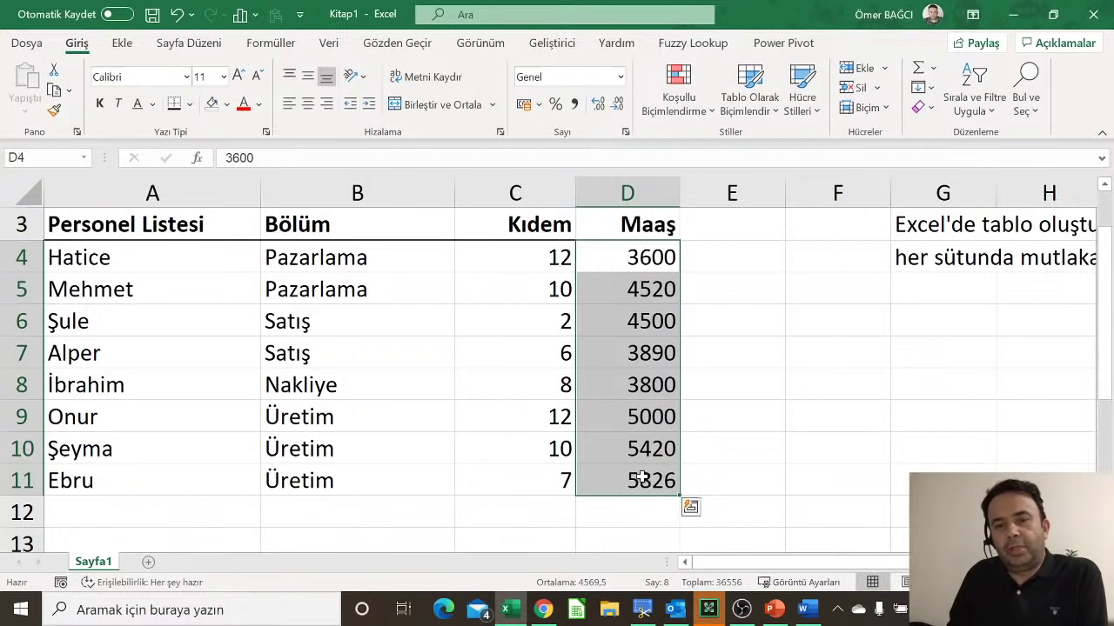
pyautogui.scroll(1, 623, 398)
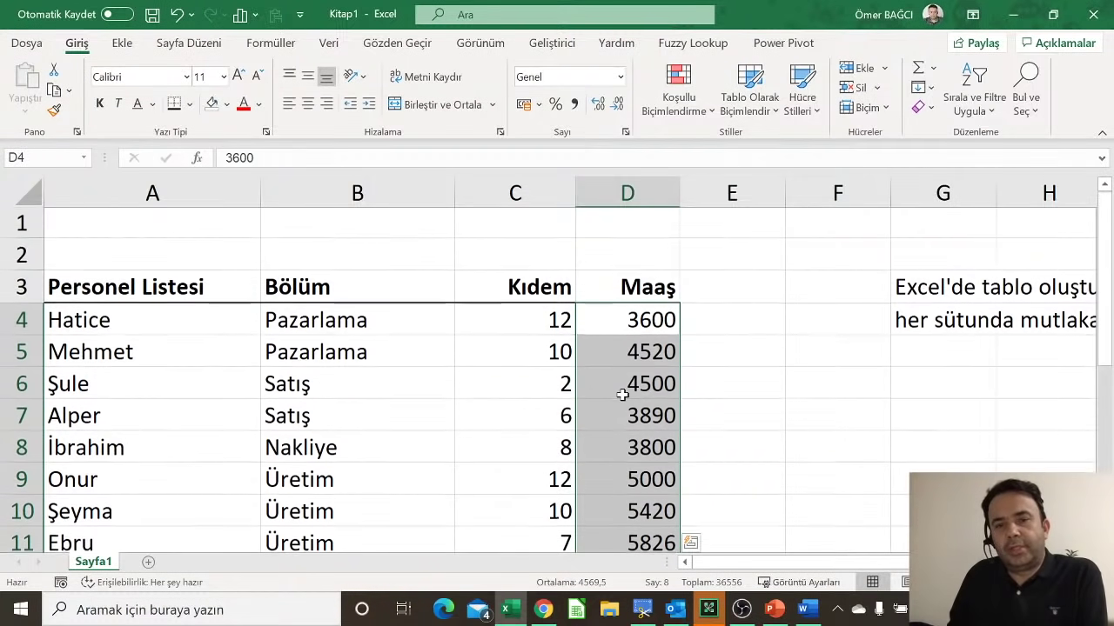
pyautogui.click(227, 105)
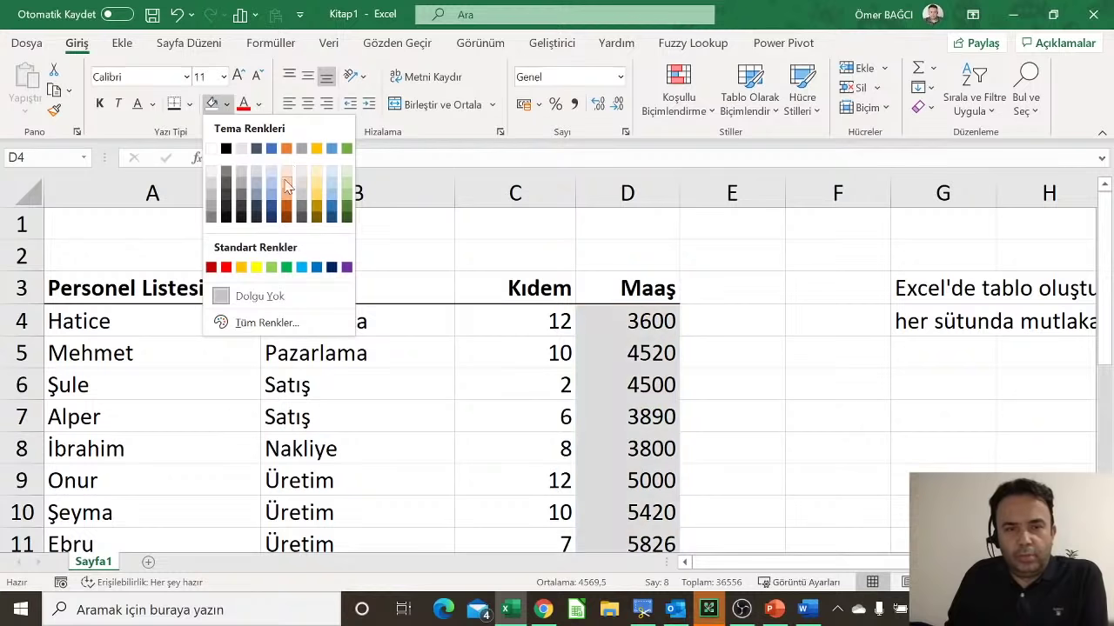
pyautogui.click(748, 366)
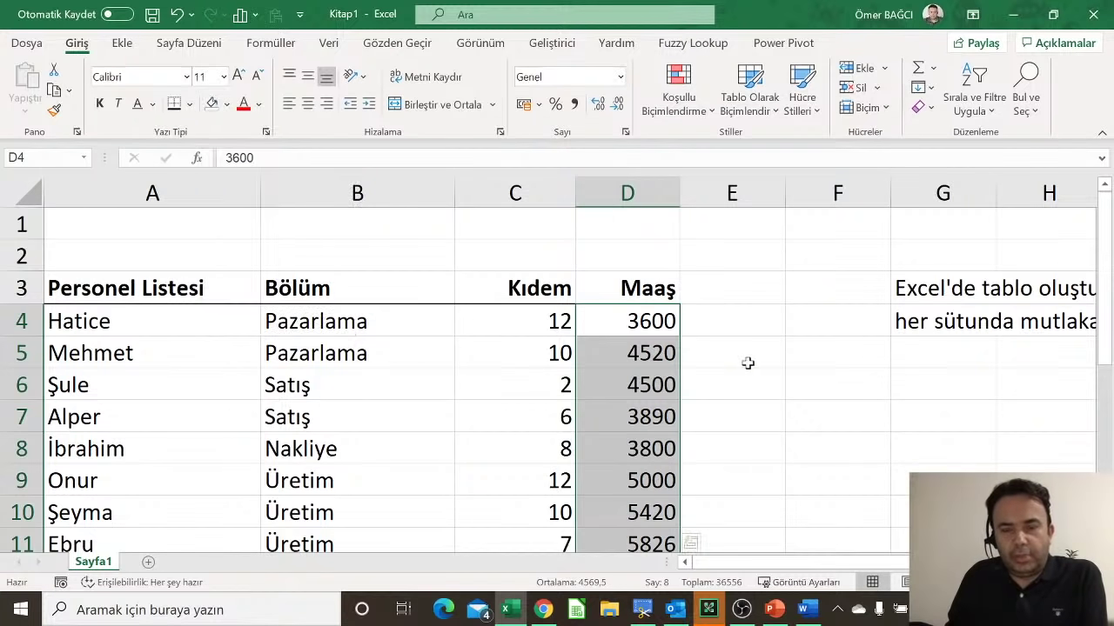
pyautogui.click(657, 352)
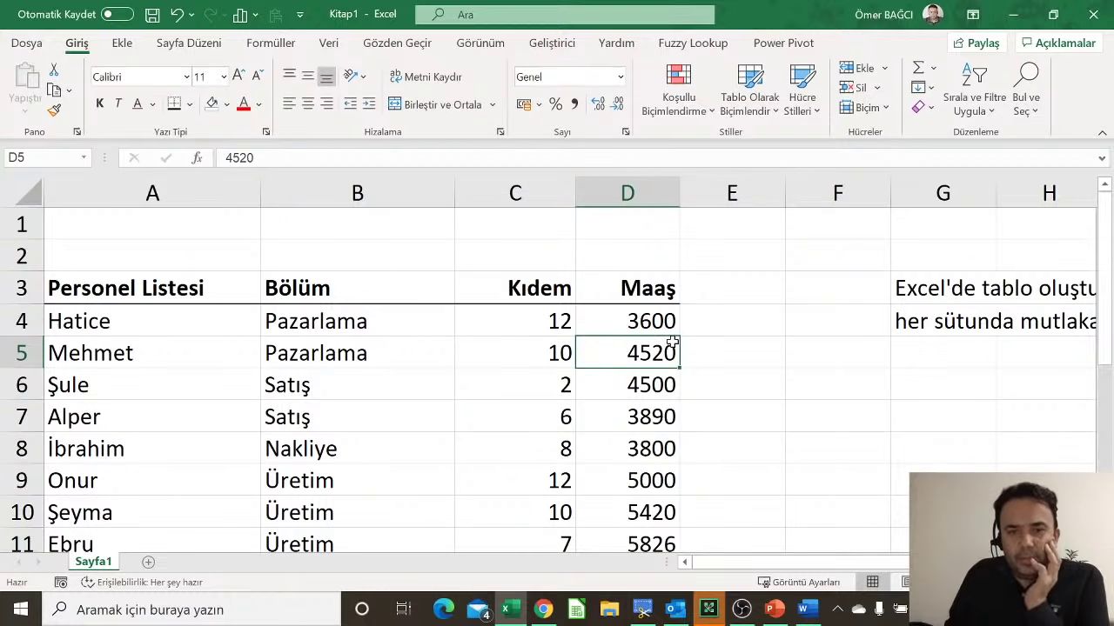
# Step: Delete the note text in G3:G4
pyautogui.scroll(-1, 673, 344)
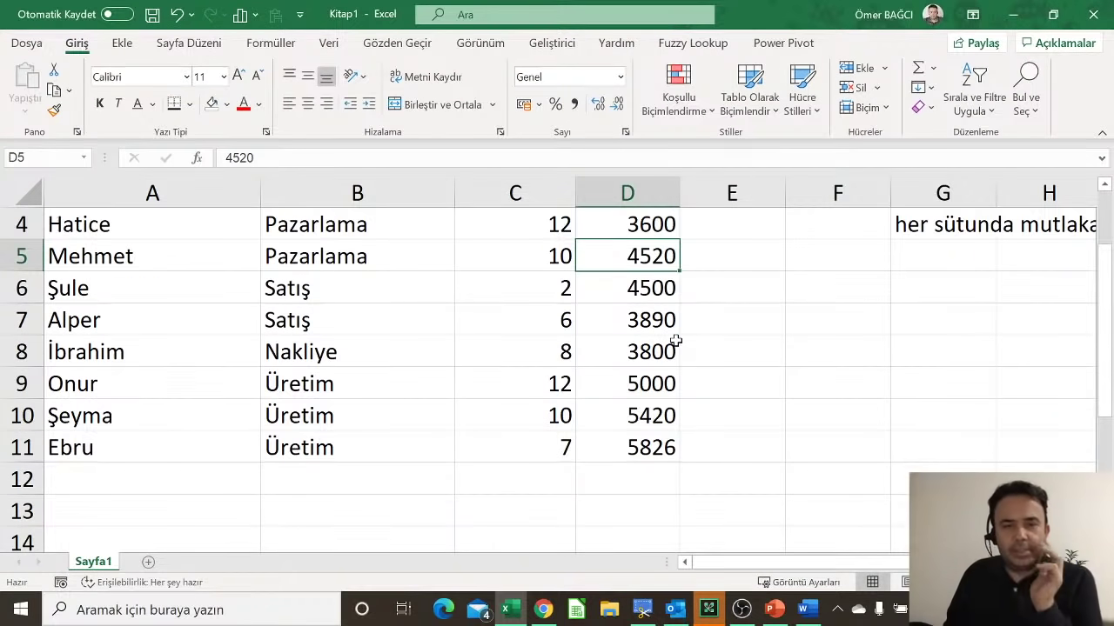
pyautogui.scroll(1, 676, 342)
pyautogui.moveTo(925, 281); pyautogui.dragTo(927, 313)
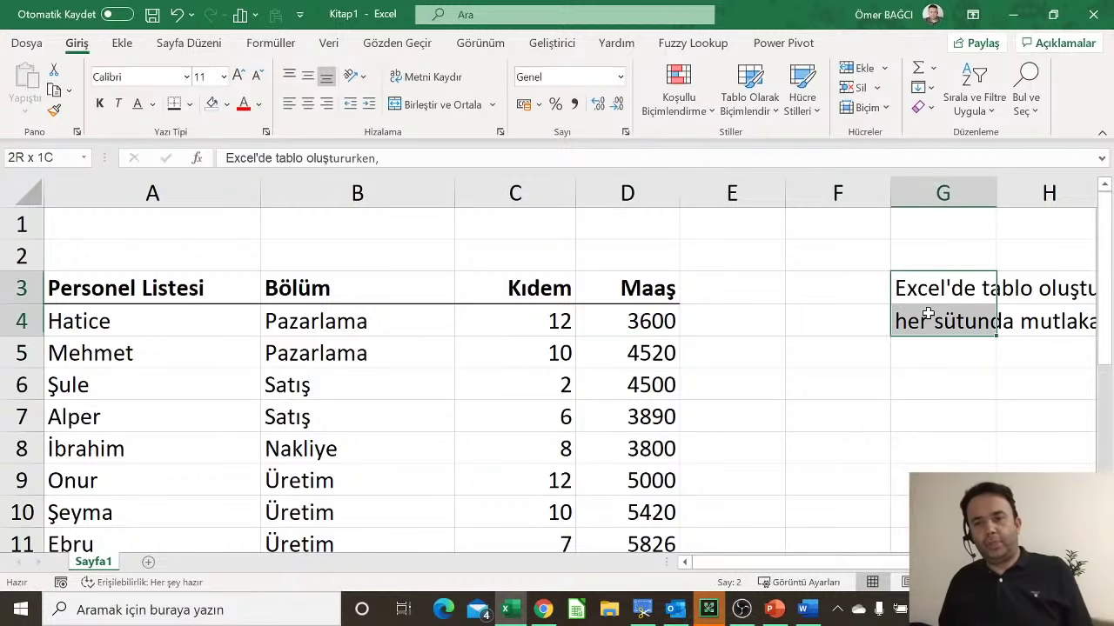
pyautogui.moveTo(997, 337); pyautogui.dragTo(927, 311)
pyautogui.click(545, 315)
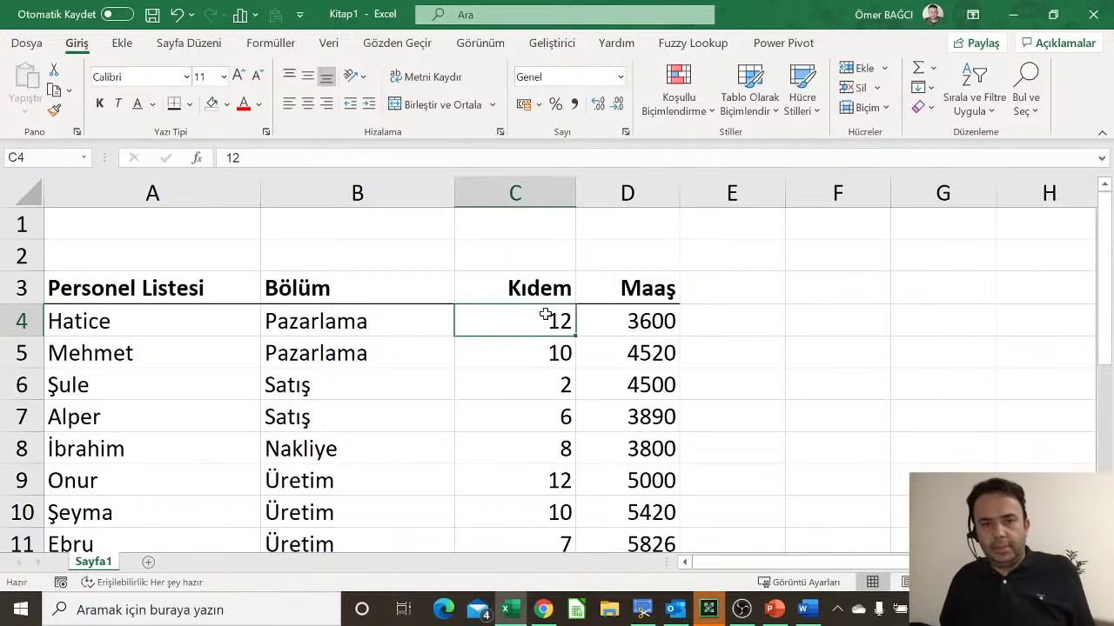
pyautogui.scroll(-2, 546, 315)
pyautogui.scroll(-1, 545, 311)
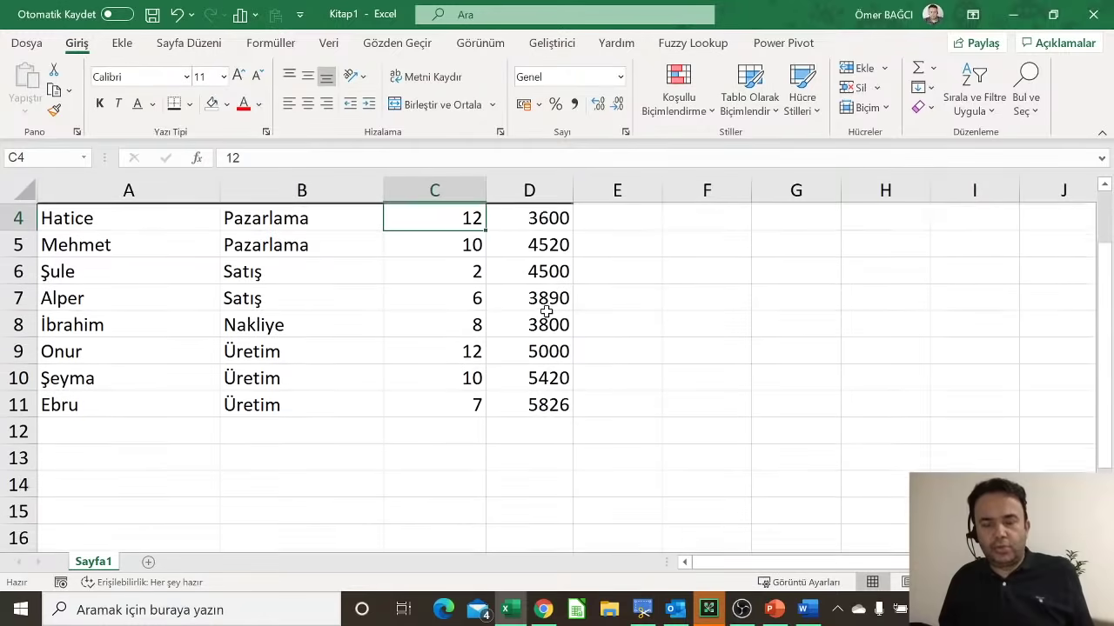
pyautogui.scroll(1, 545, 311)
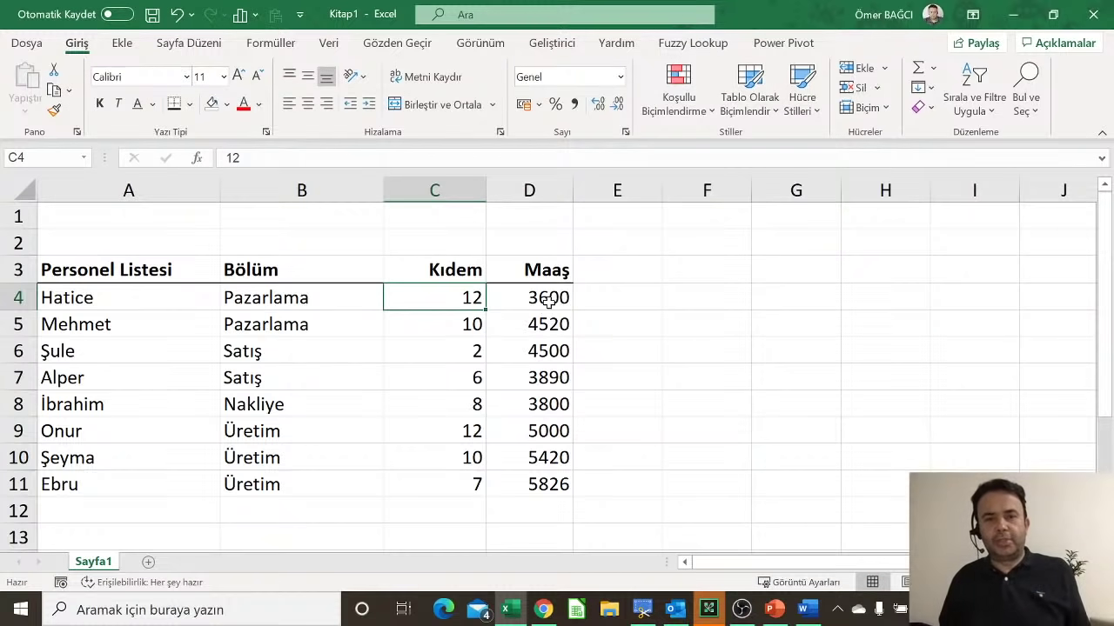
pyautogui.scroll(-1, 549, 306)
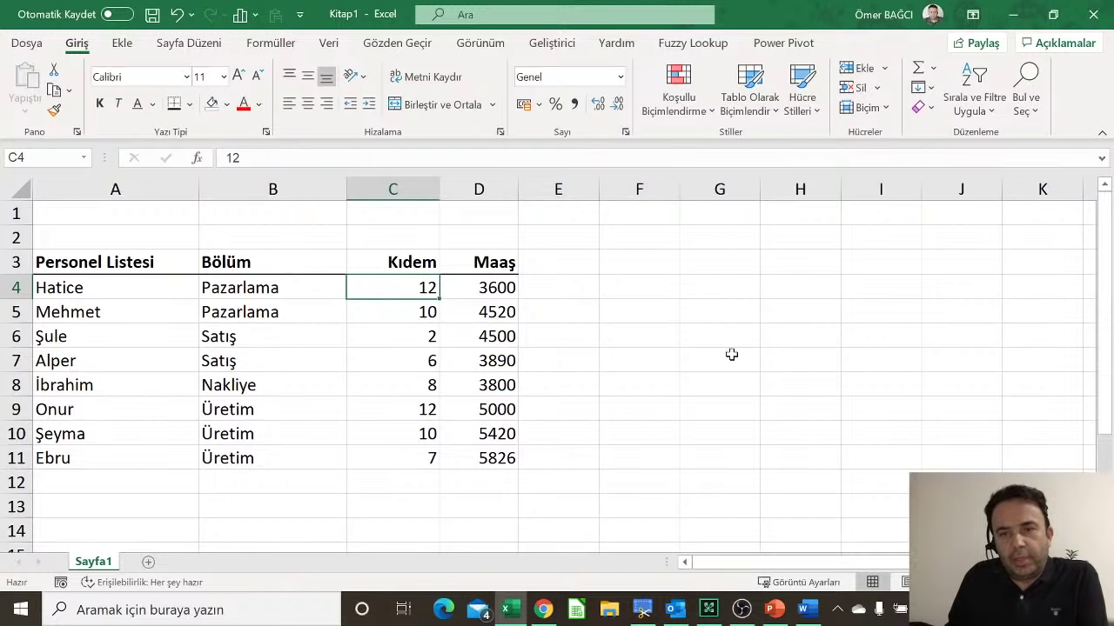
# Step: Insert a blank row 6 above the existing row 6 employee
pyautogui.click(12, 335)
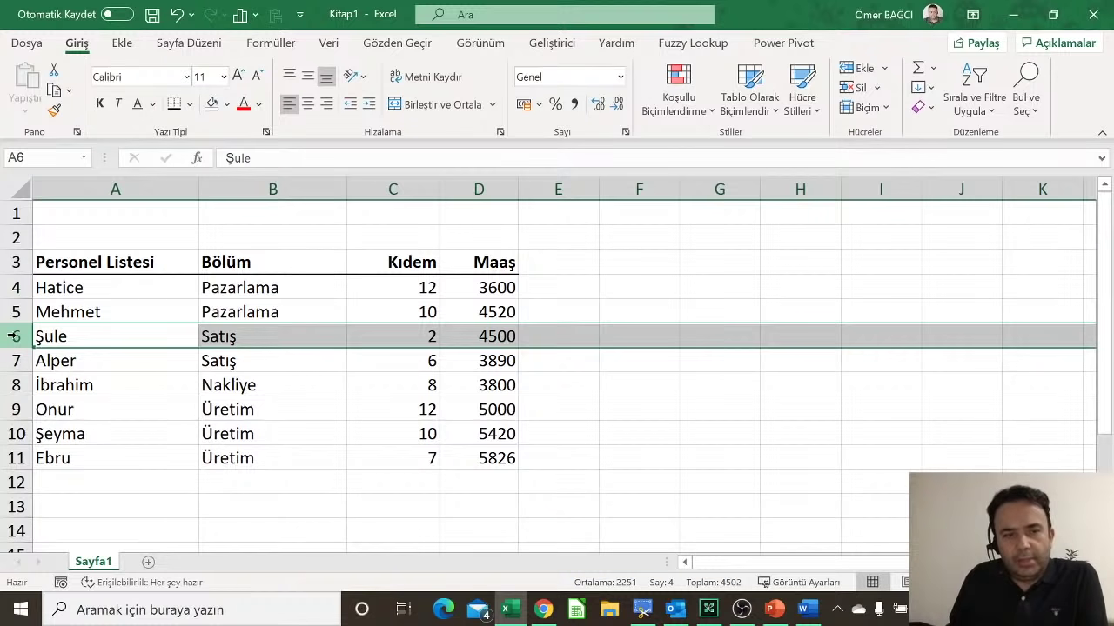
pyautogui.rightClick(13, 336)
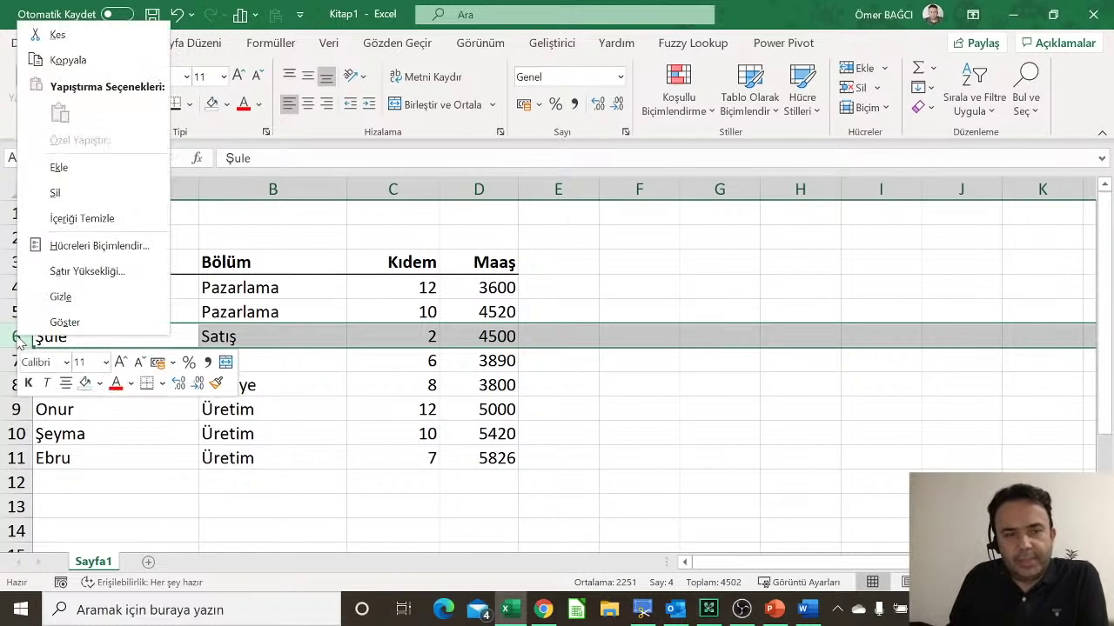
pyautogui.click(40, 179)
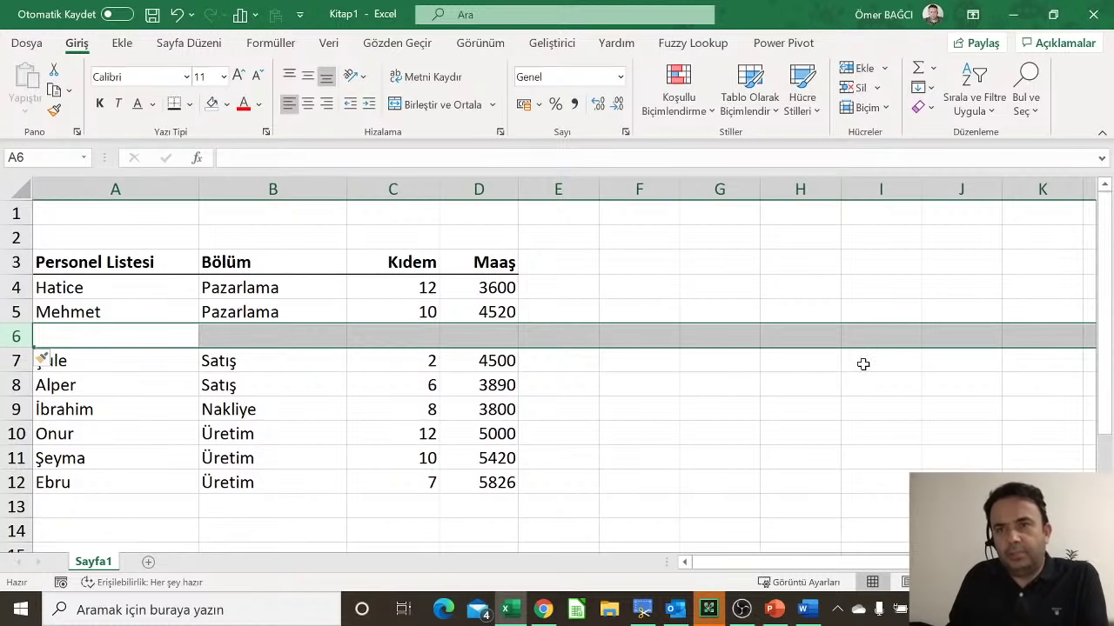
# Step: Fill row 6 with a new employee's name, department Finans, Kıdem 6 and Maaş 4256
pyautogui.click(144, 333)
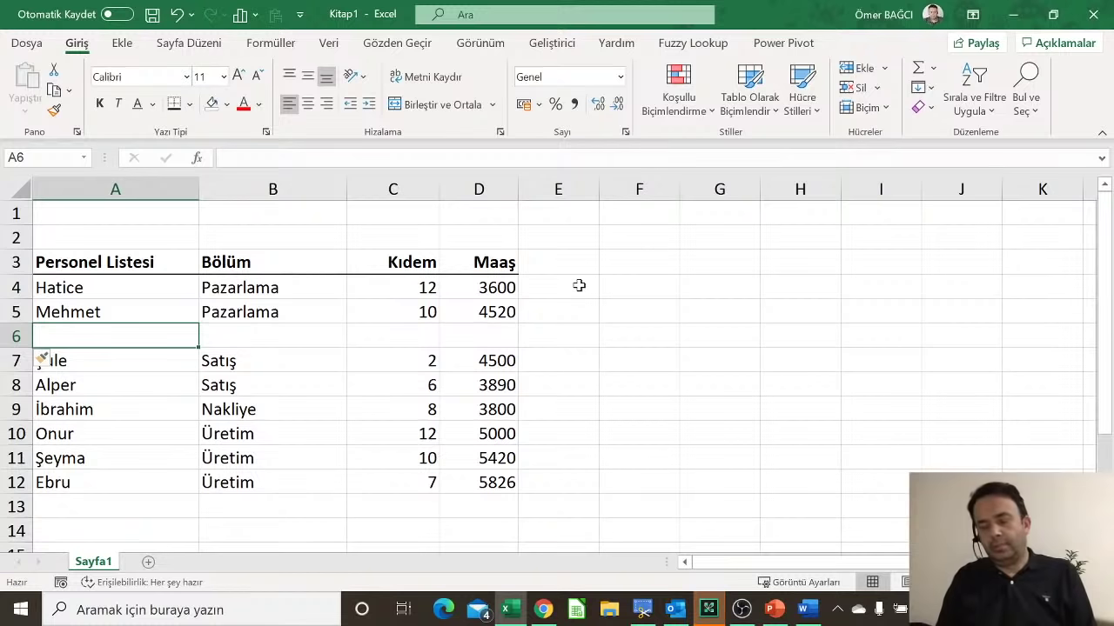
pyautogui.write('Besim')
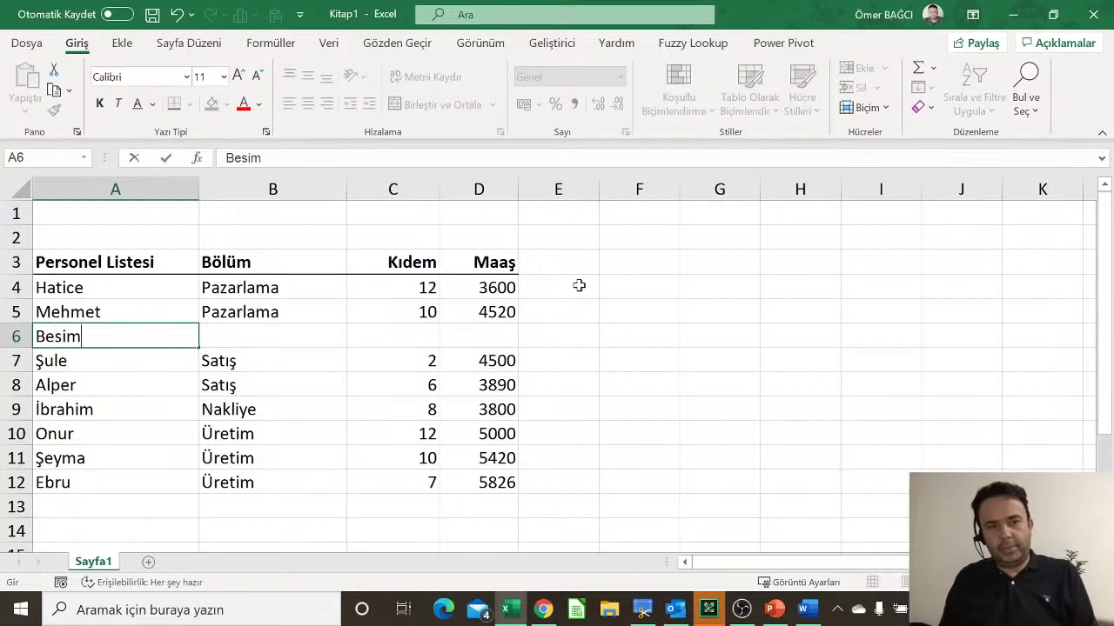
pyautogui.press('Tab')
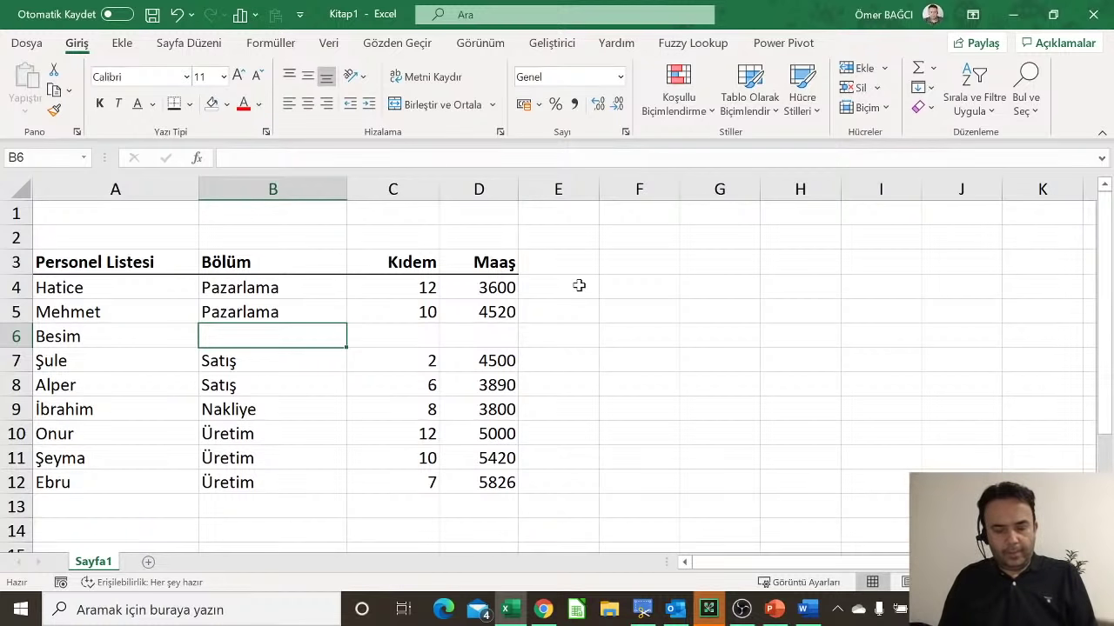
pyautogui.write('Finans')
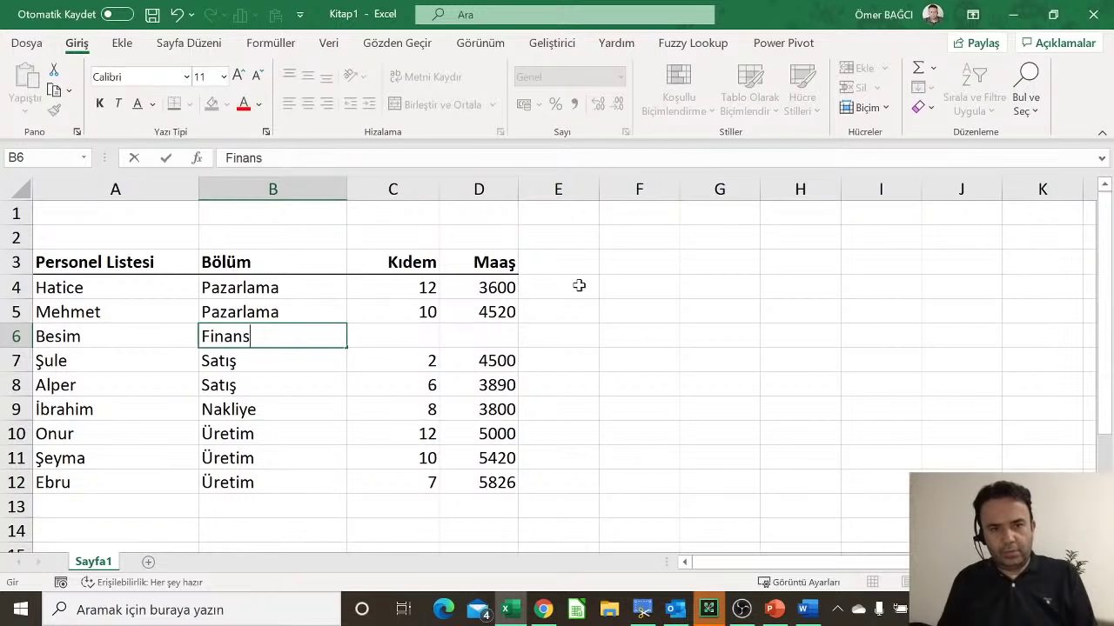
pyautogui.press('Tab')
pyautogui.write('6')
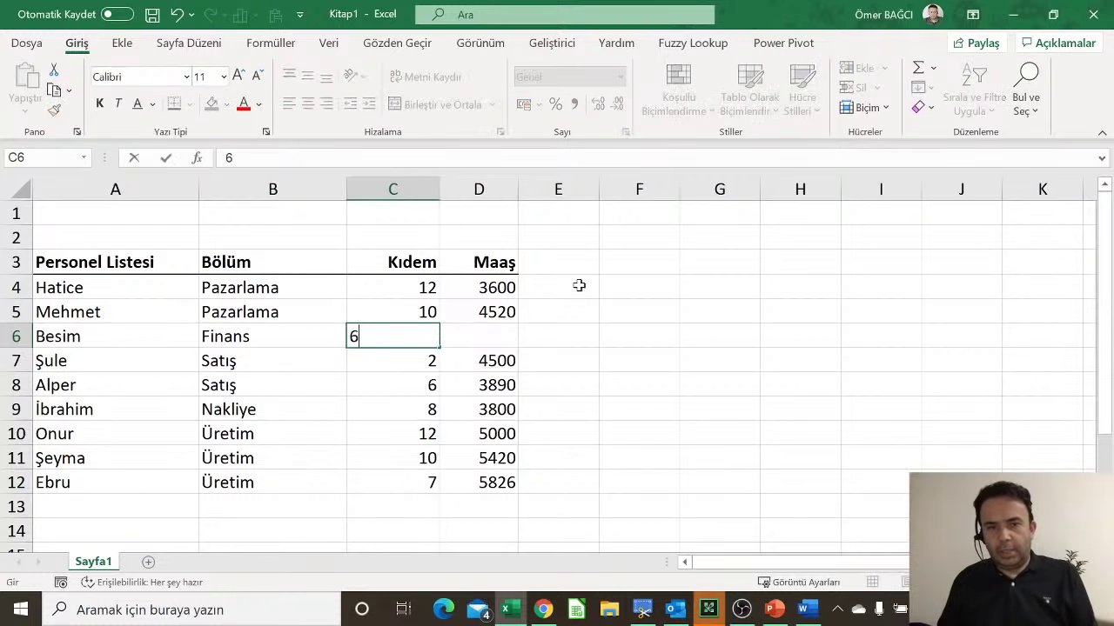
pyautogui.press('Tab')
pyautogui.write('4256')
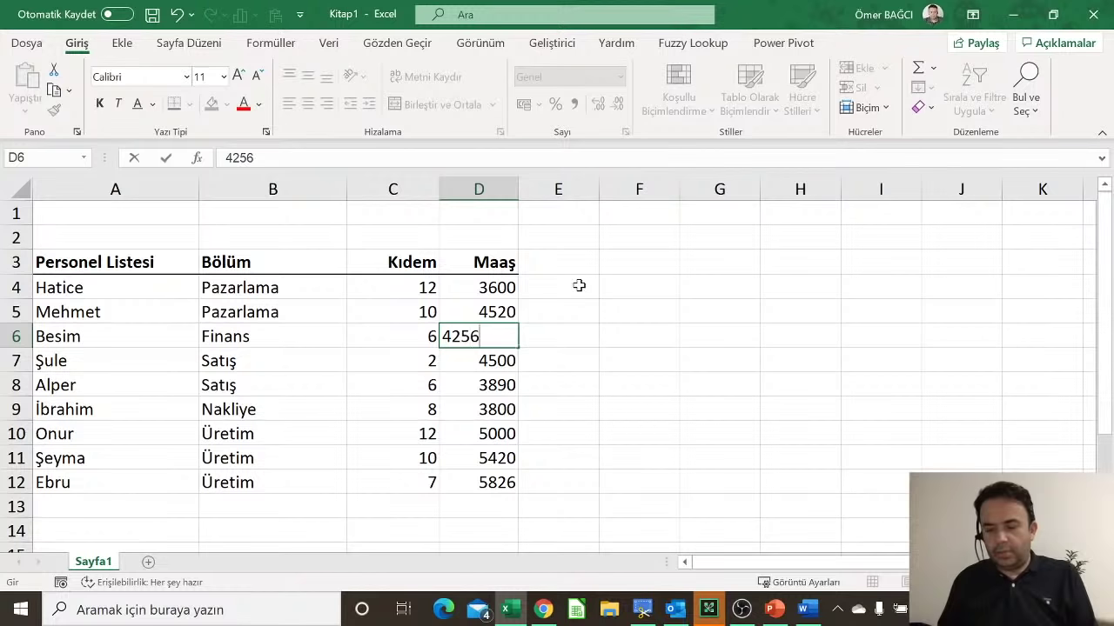
pyautogui.press('Down')
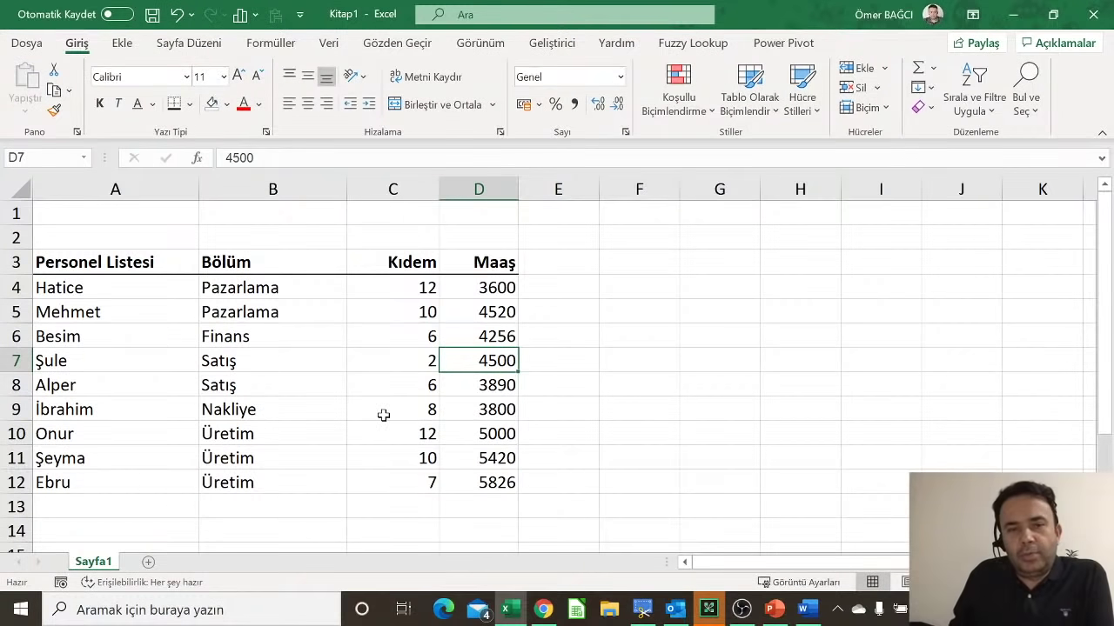
pyautogui.click(396, 189)
pyautogui.rightClick(402, 196)
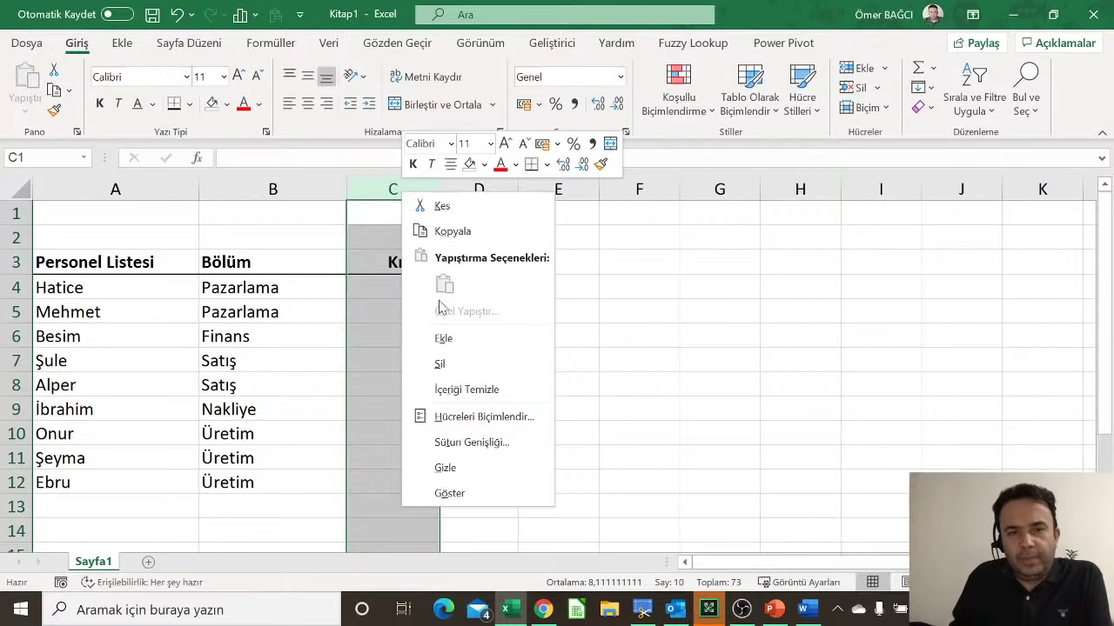
pyautogui.click(446, 341)
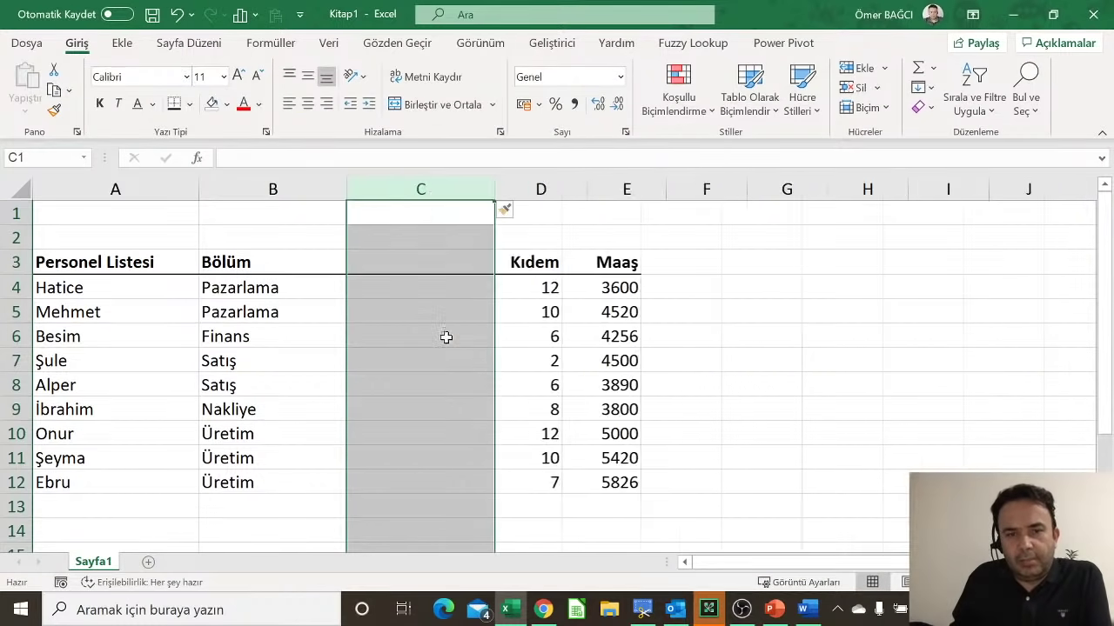
pyautogui.click(436, 255)
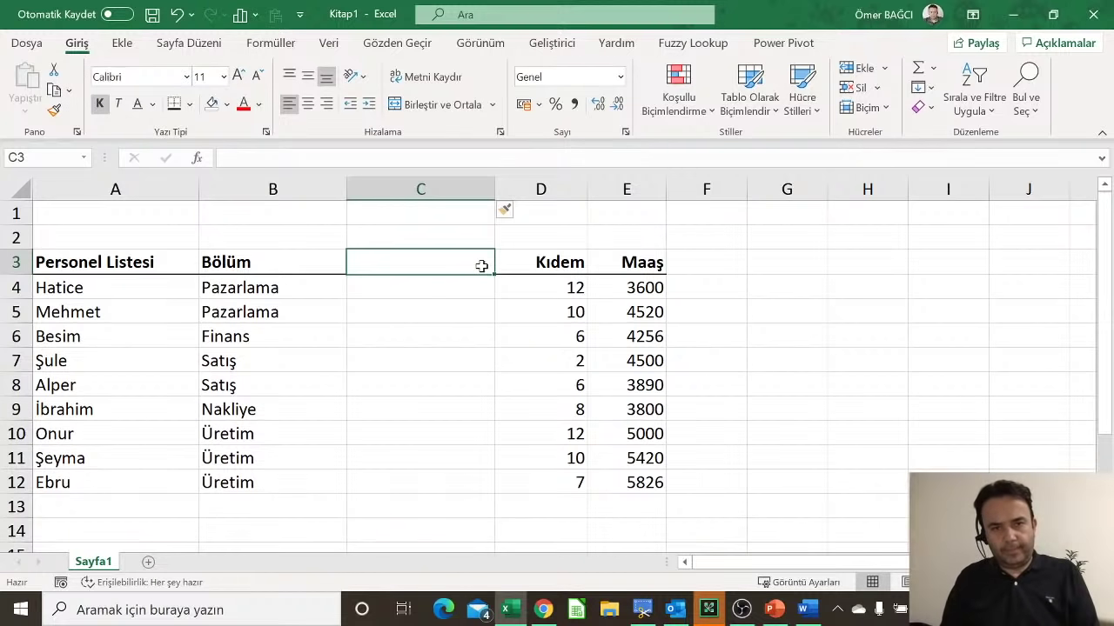
pyautogui.write('Telefon')
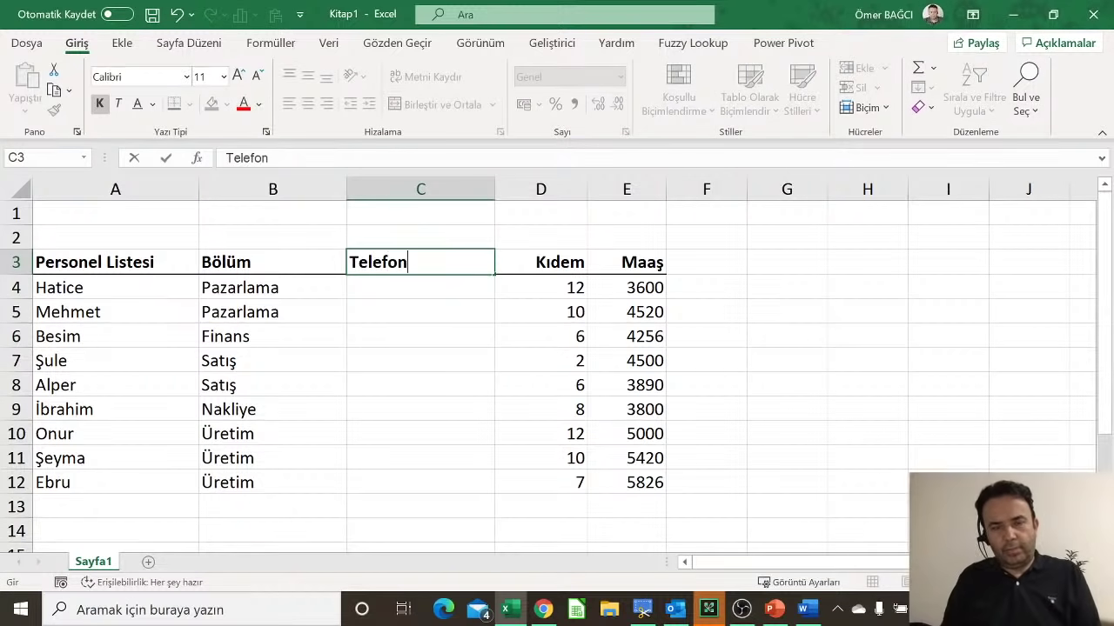
pyautogui.press('Return')
pyautogui.write('123')
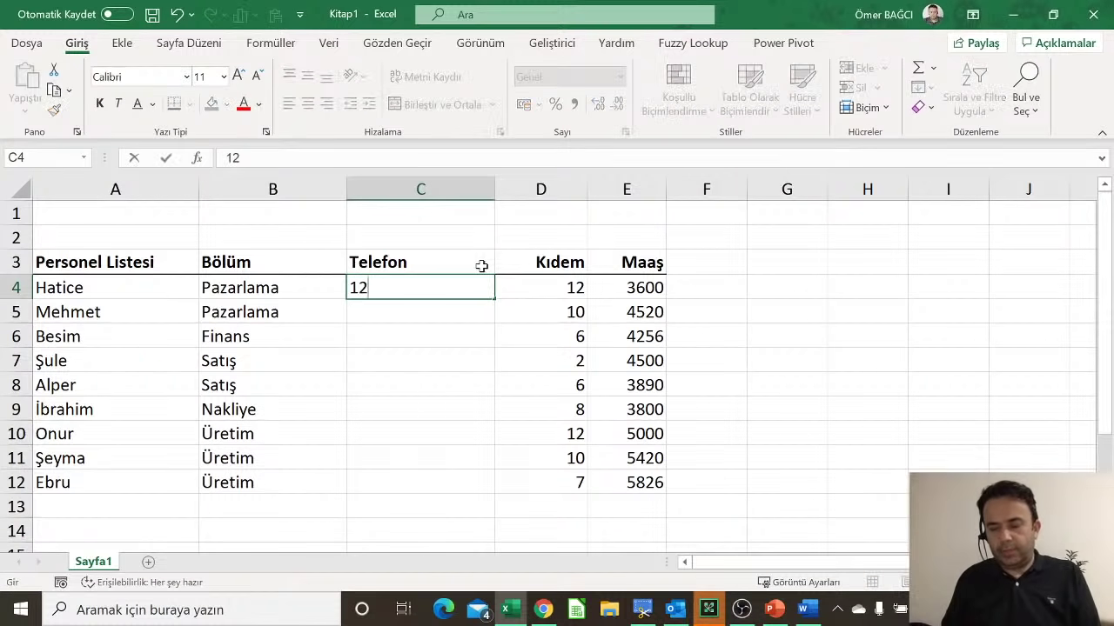
pyautogui.press('Return')
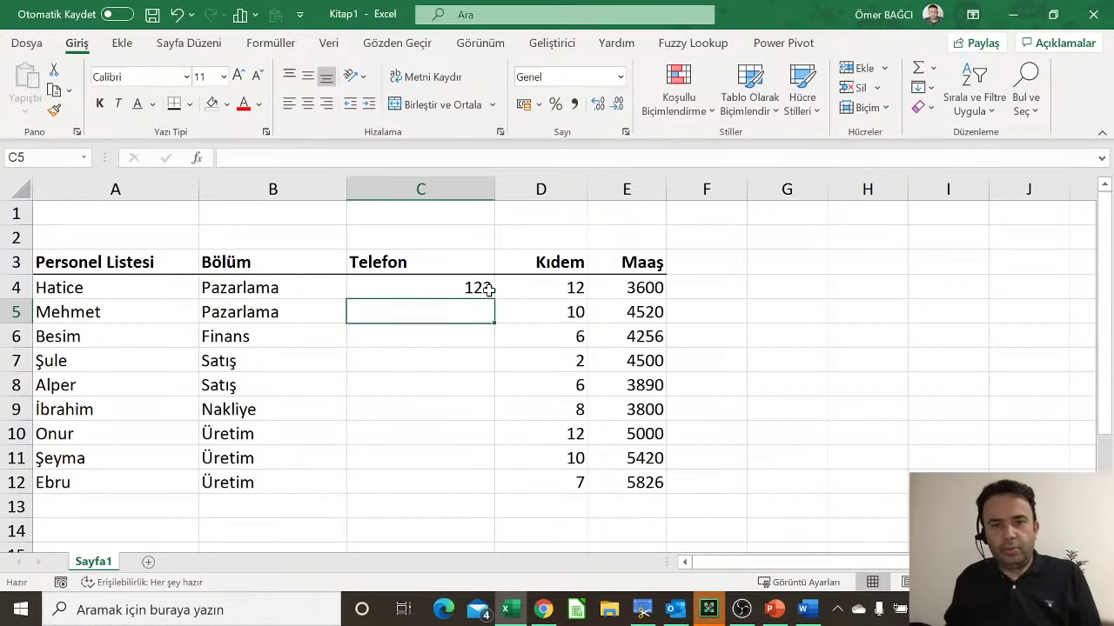
pyautogui.click(486, 289)
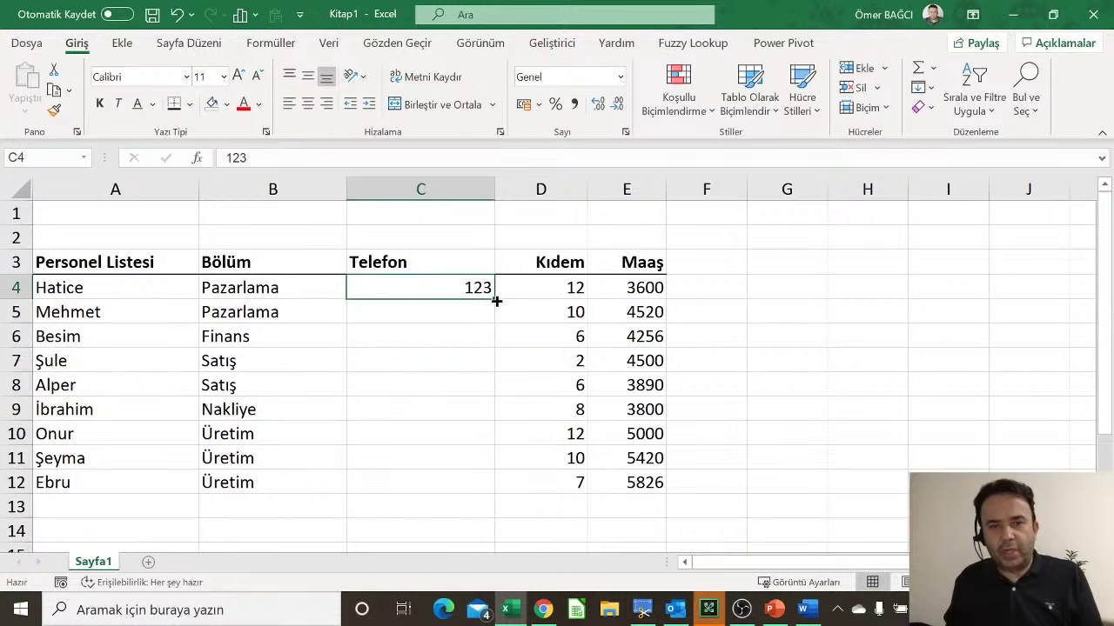
pyautogui.moveTo(494, 298); pyautogui.dragTo(475, 490)
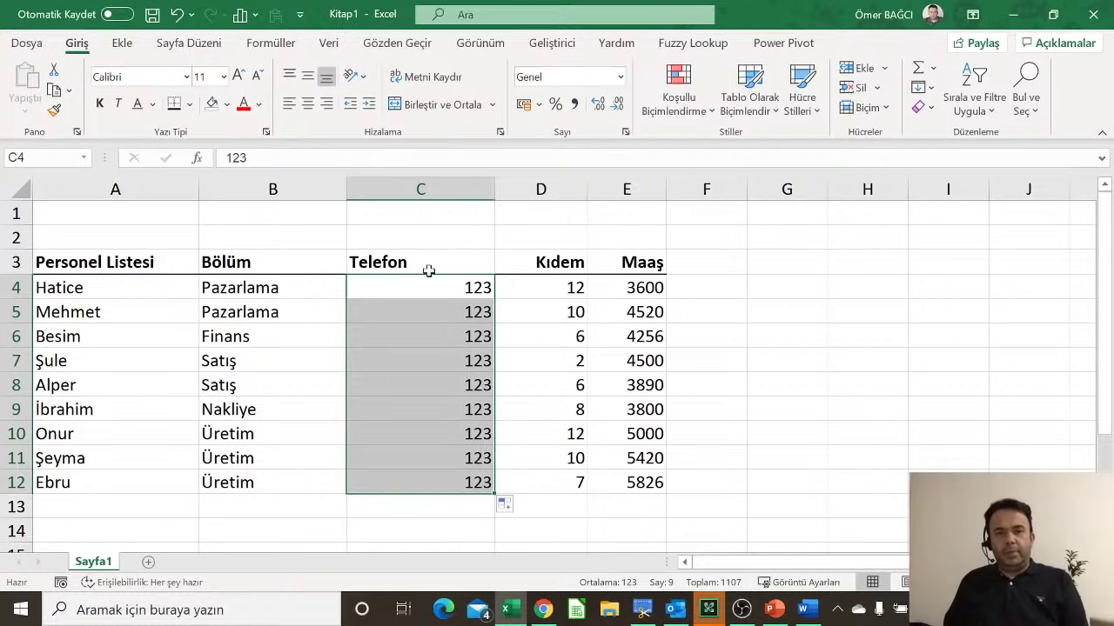
pyautogui.click(466, 361)
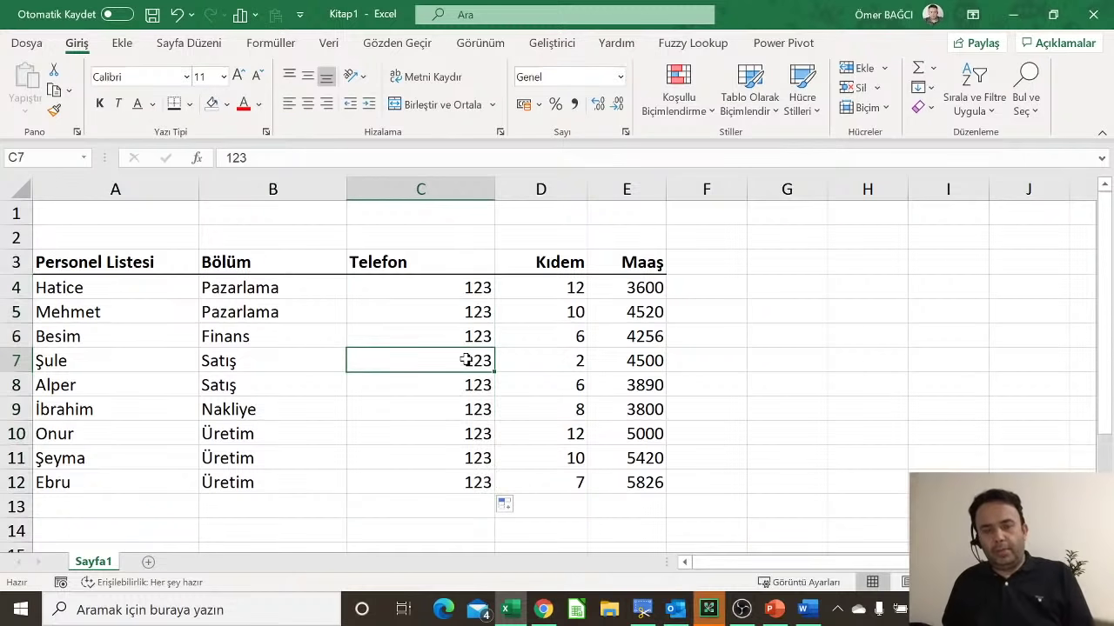
pyautogui.hotkey('ctrl', 'z')
pyautogui.hotkey('ctrl', 'z')
pyautogui.hotkey('ctrl', 'z')
pyautogui.hotkey('ctrl', 'z')
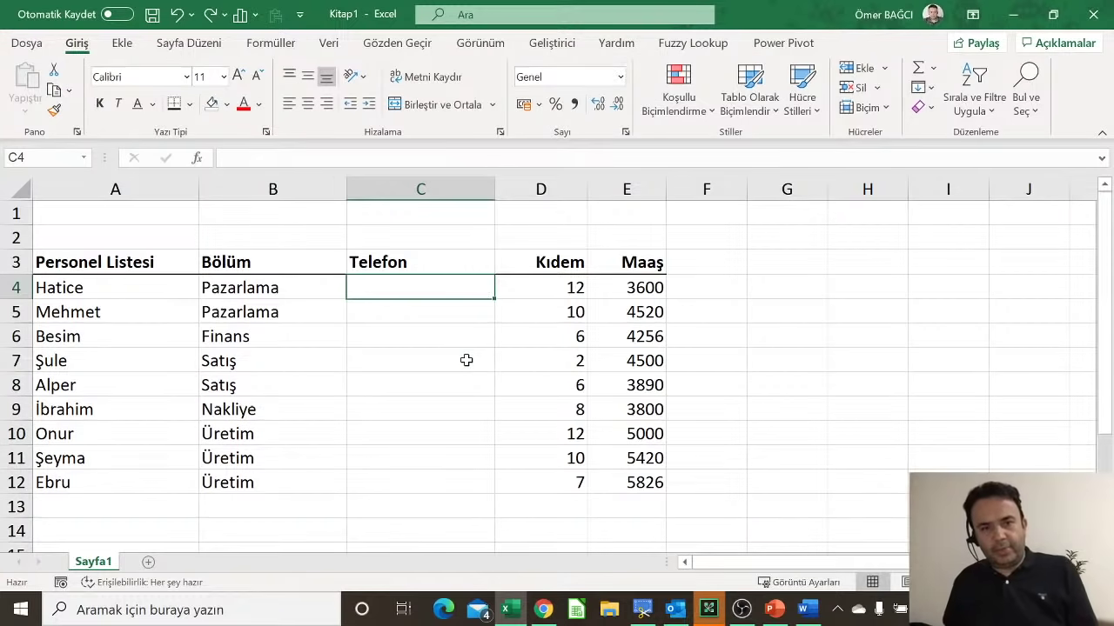
pyautogui.hotkey('ctrl', 'z')
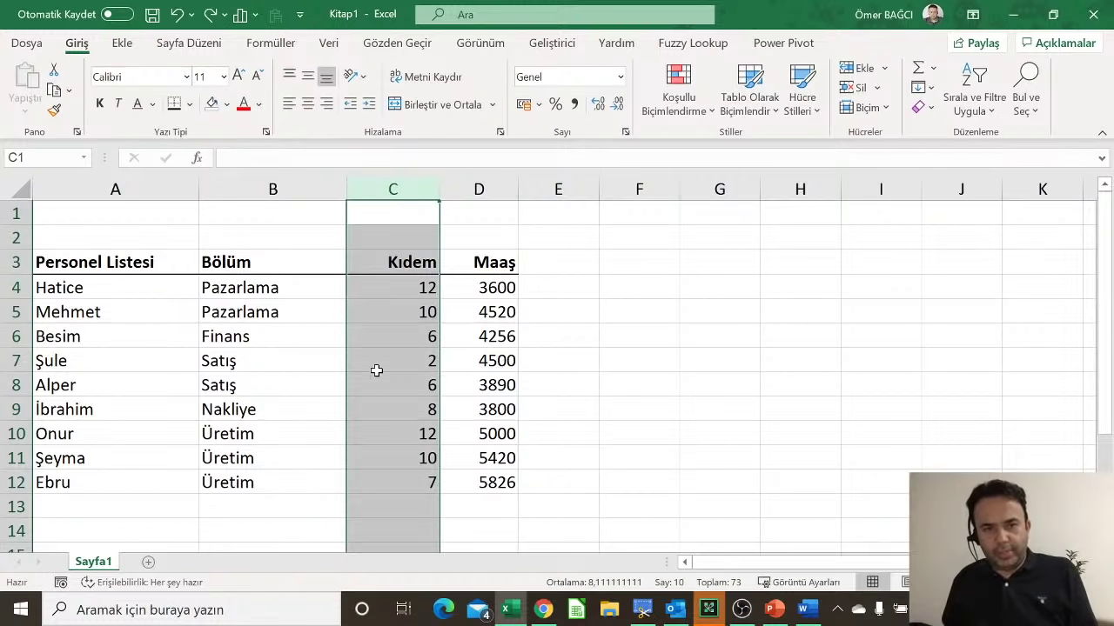
pyautogui.click(375, 367)
pyautogui.moveTo(146, 261); pyautogui.dragTo(487, 489)
pyautogui.hotkey('ctrl', 'c')
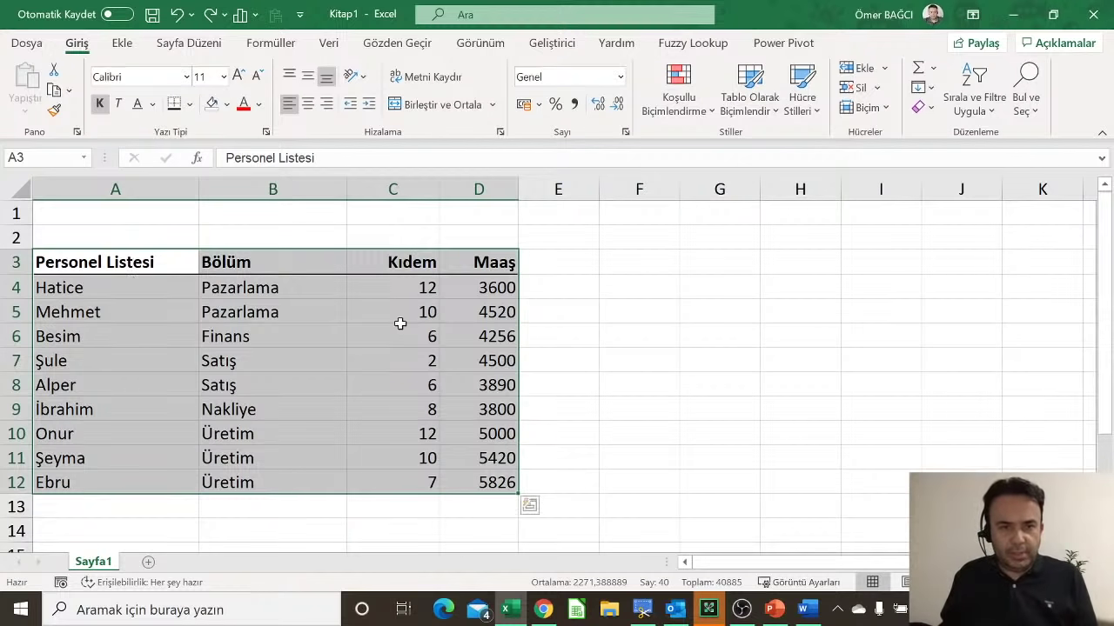
# Step: Copy the personnel table A3:D12 and paste it at F3
pyautogui.rightClick(260, 331)
pyautogui.rightClick(212, 325)
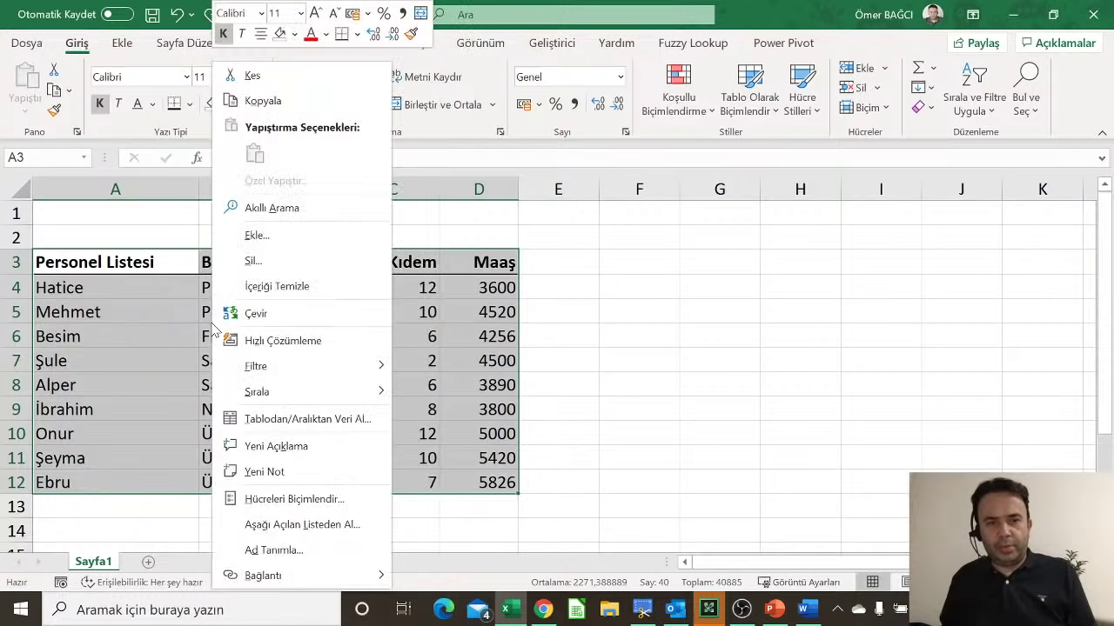
pyautogui.click(265, 102)
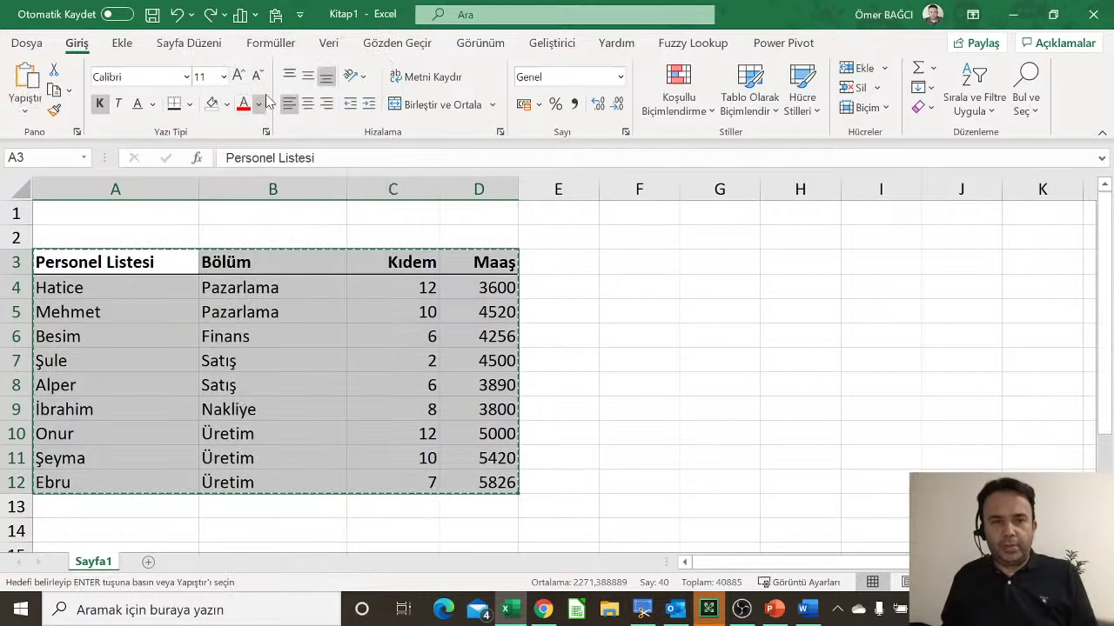
pyautogui.click(622, 258)
pyautogui.rightClick(630, 268)
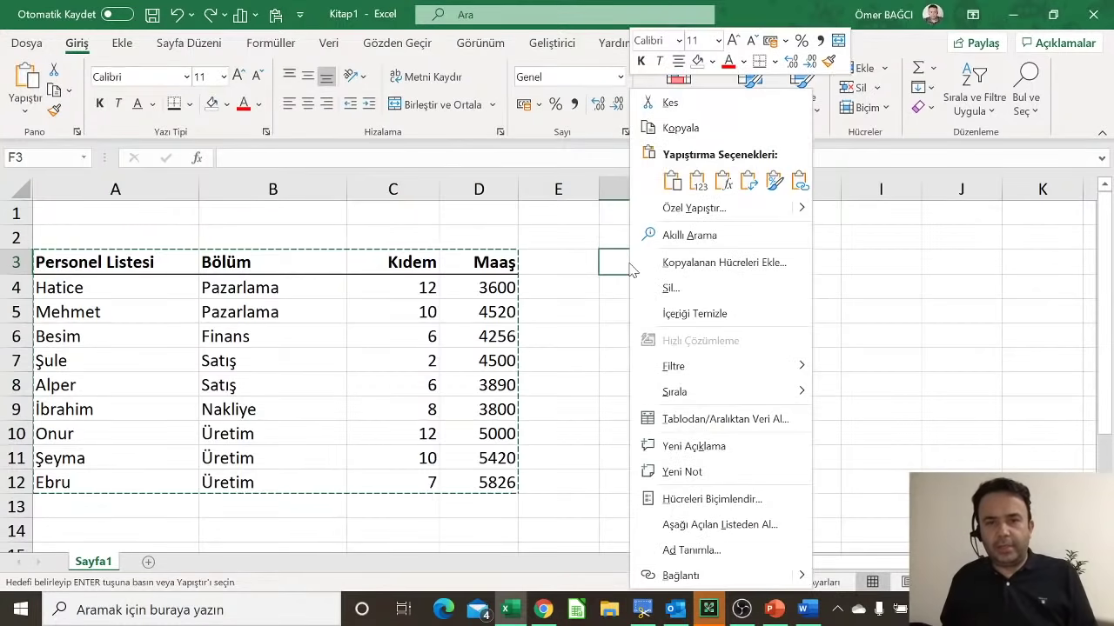
pyautogui.click(671, 181)
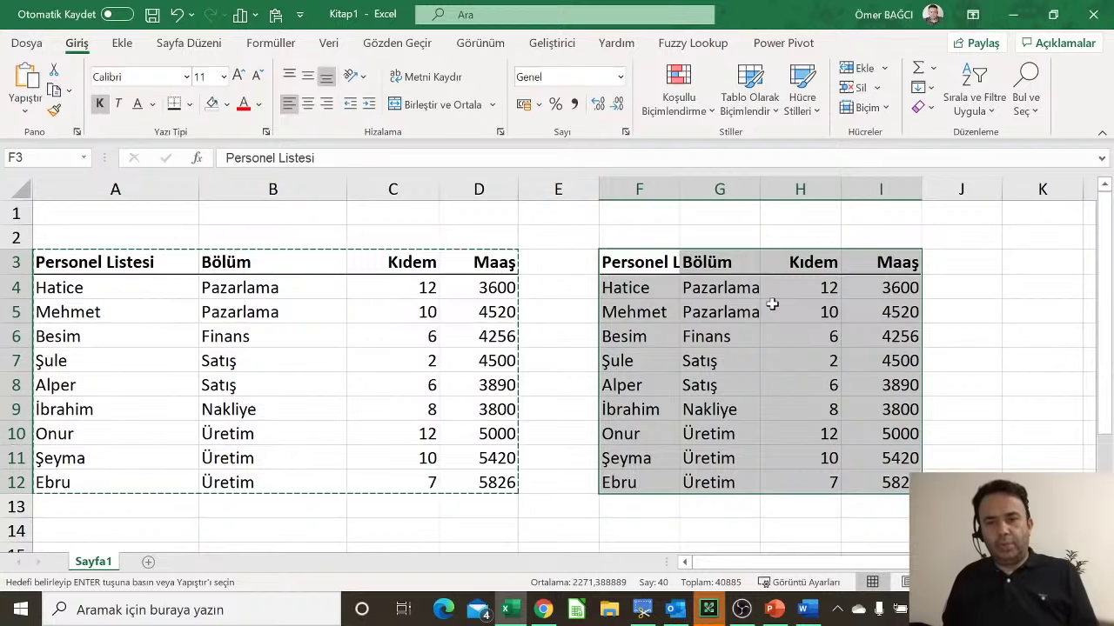
# Step: Keep source column widths on the pasted copy, exit copy mode, and start typing Ocak in A2
pyautogui.click(941, 505)
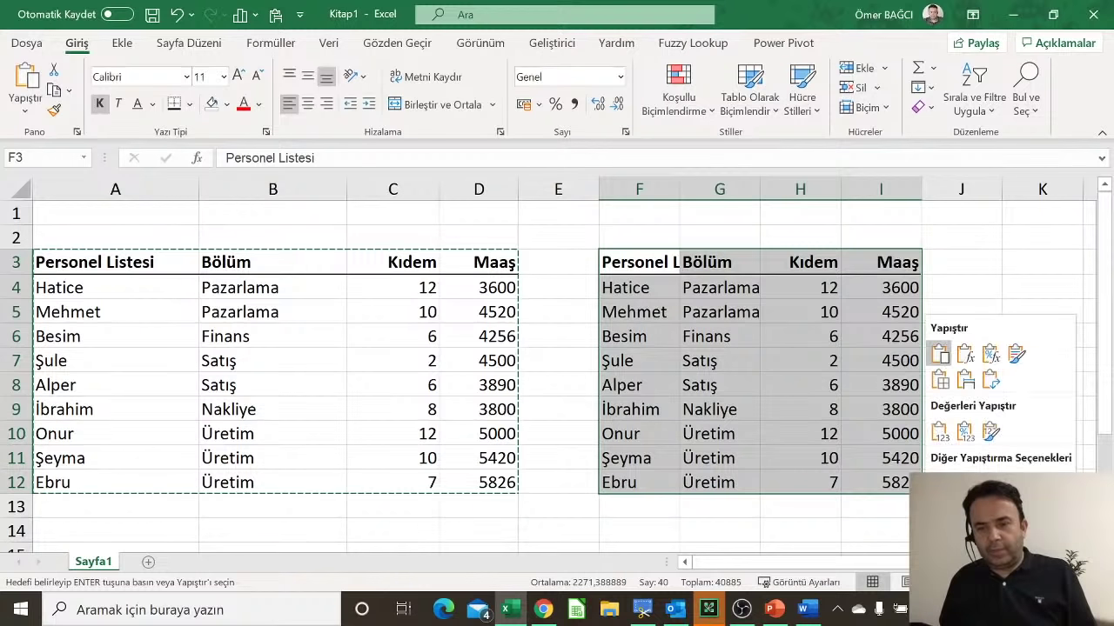
pyautogui.click(966, 380)
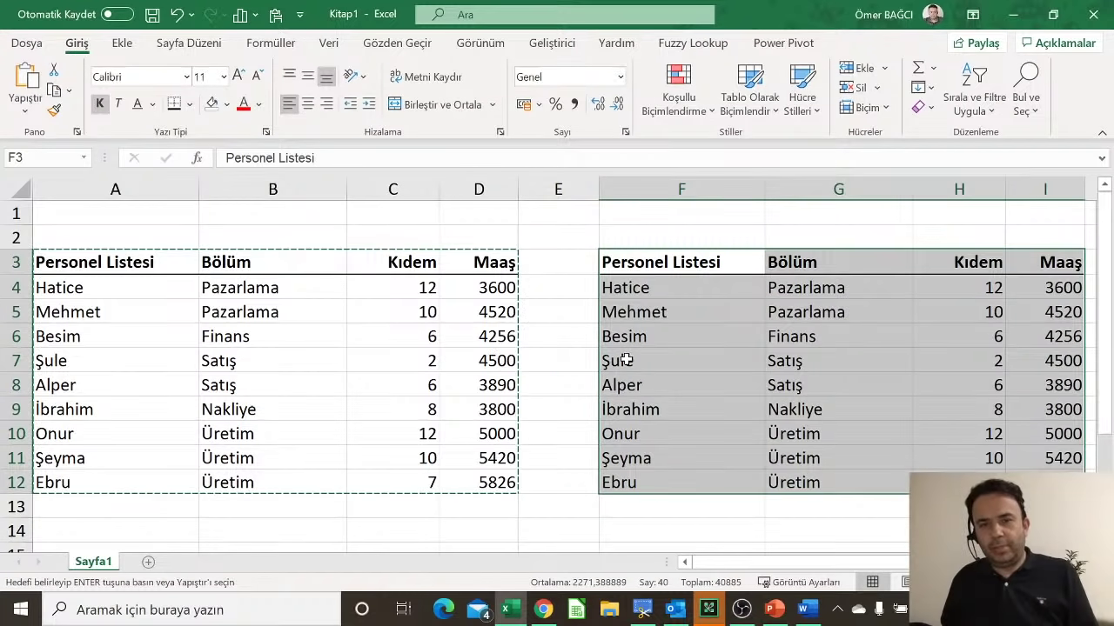
pyautogui.keyDown('ctrl'); pyautogui.scroll(-1, 623, 360); pyautogui.keyUp('ctrl')
pyautogui.click(492, 342)
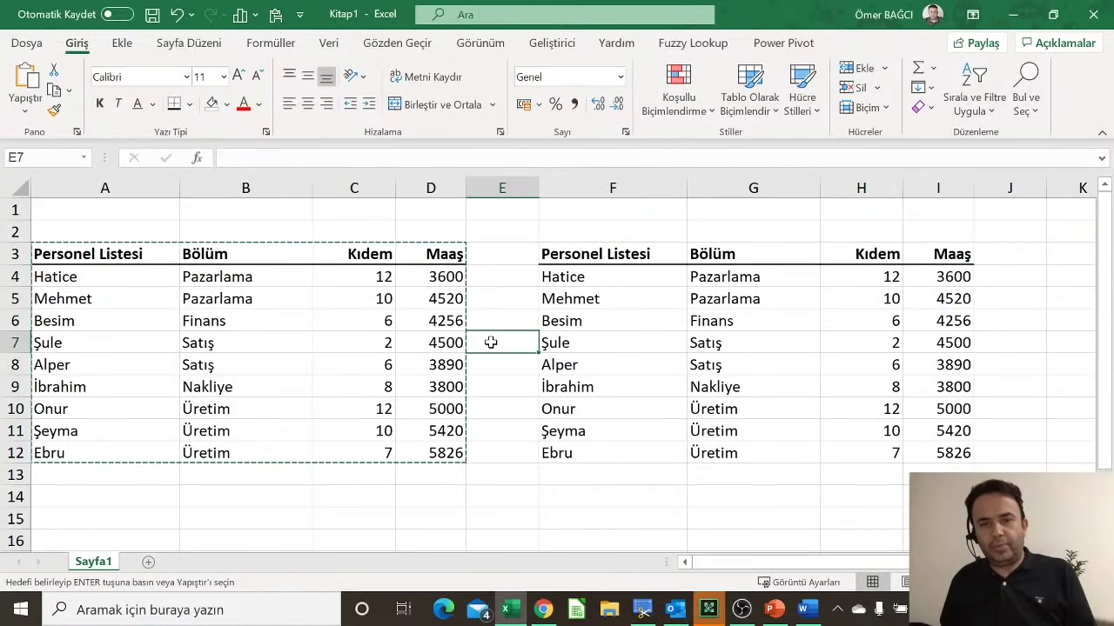
pyautogui.press('Escape')
pyautogui.click(112, 227)
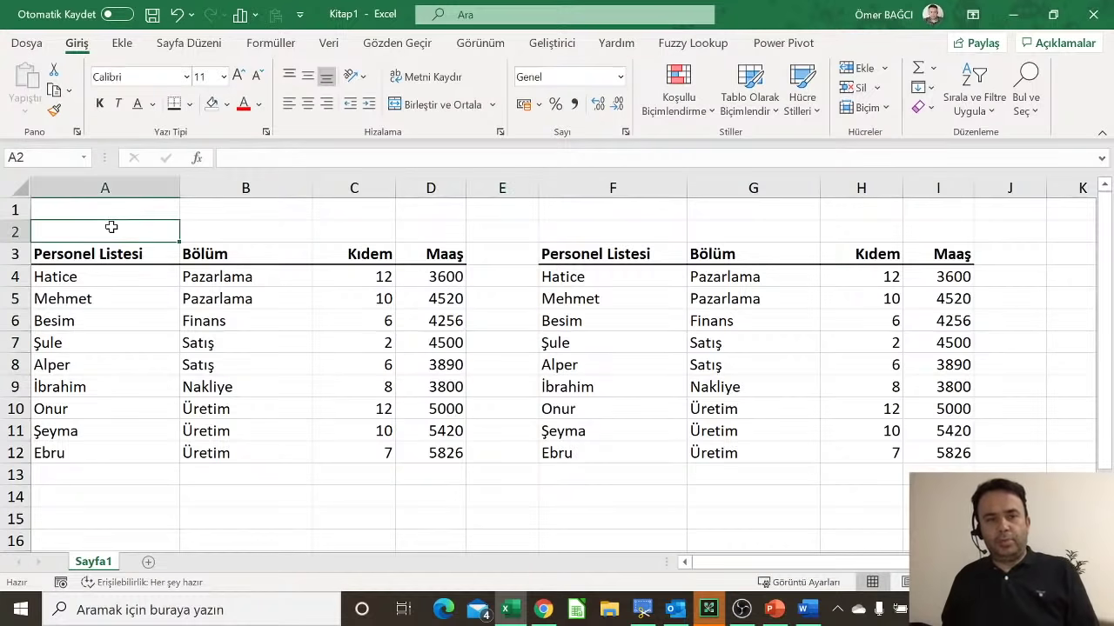
pyautogui.write('Ocak')
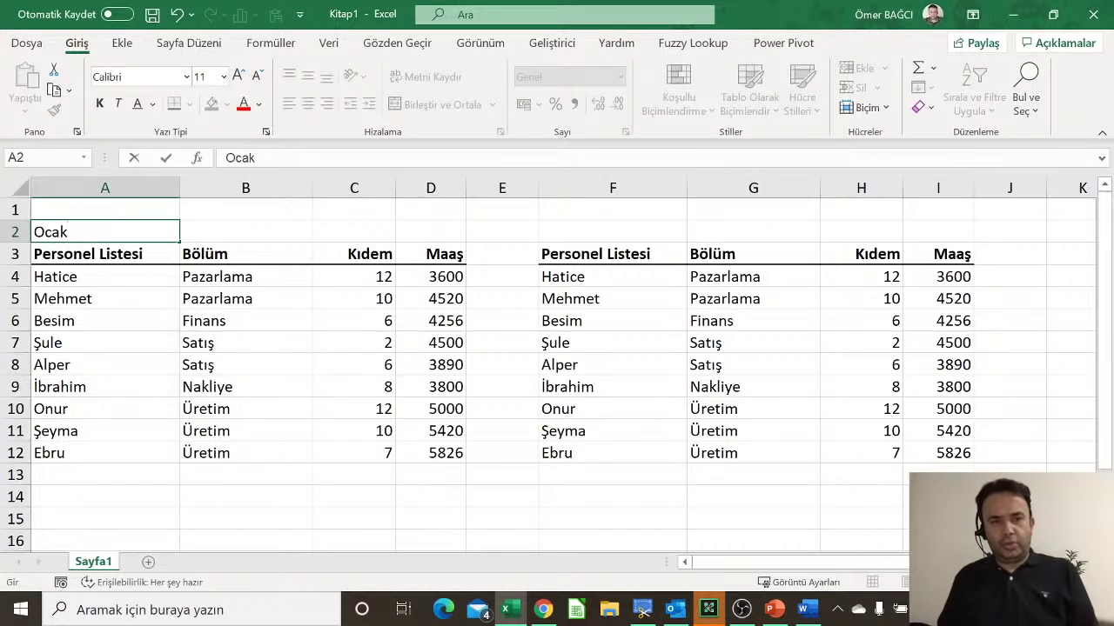
# Step: Confirm Ocak in A2 and title the copied table Şubat in F2
pyautogui.click(557, 224)
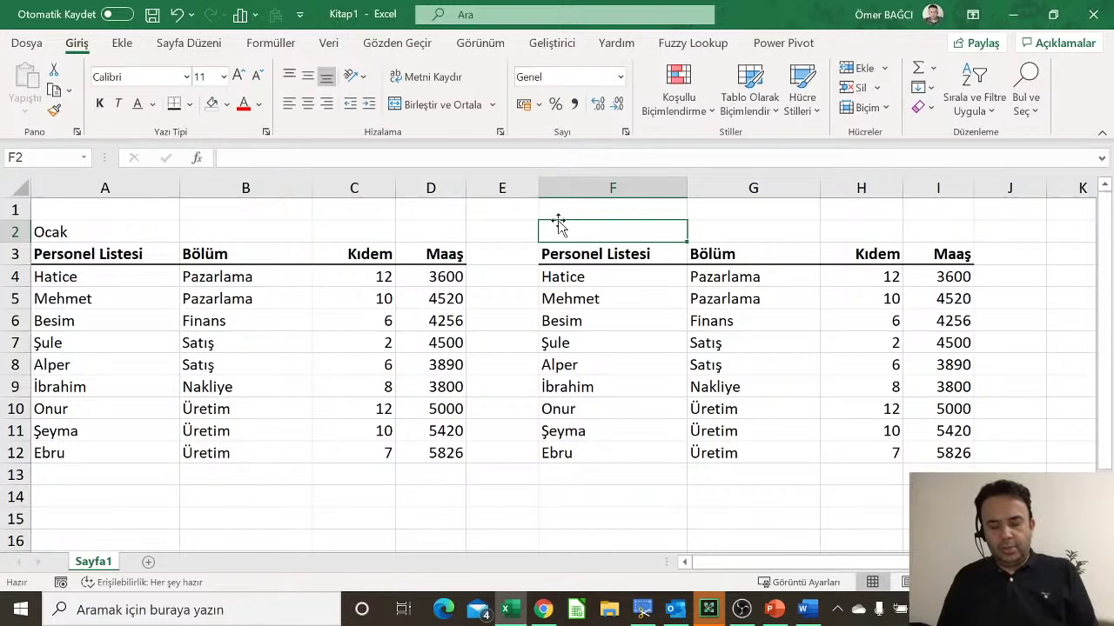
pyautogui.write('Şubat')
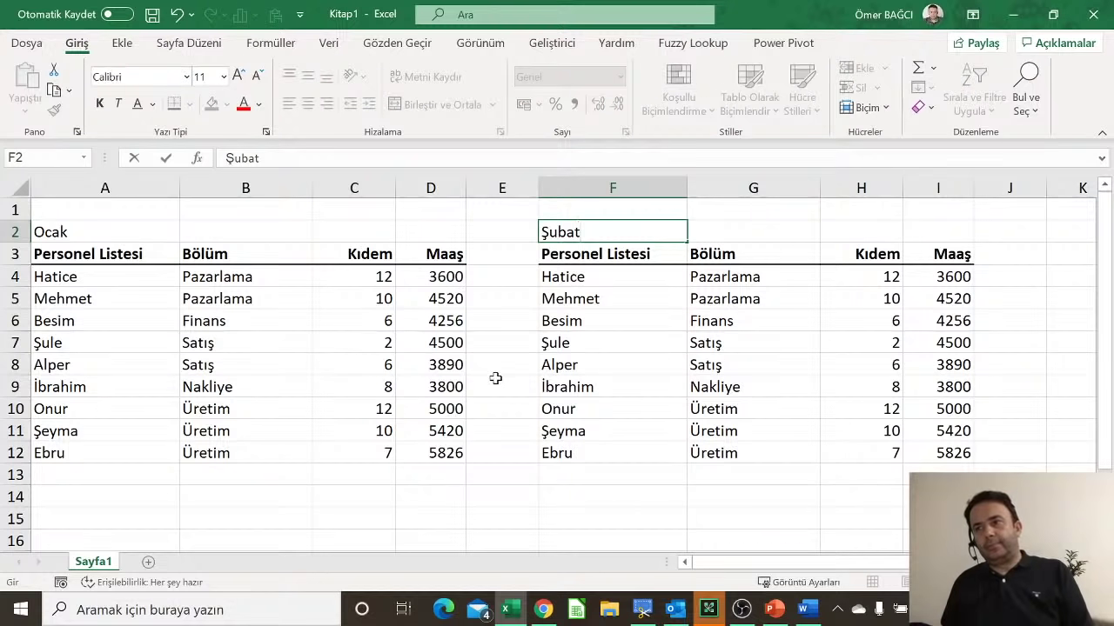
pyautogui.click(412, 383)
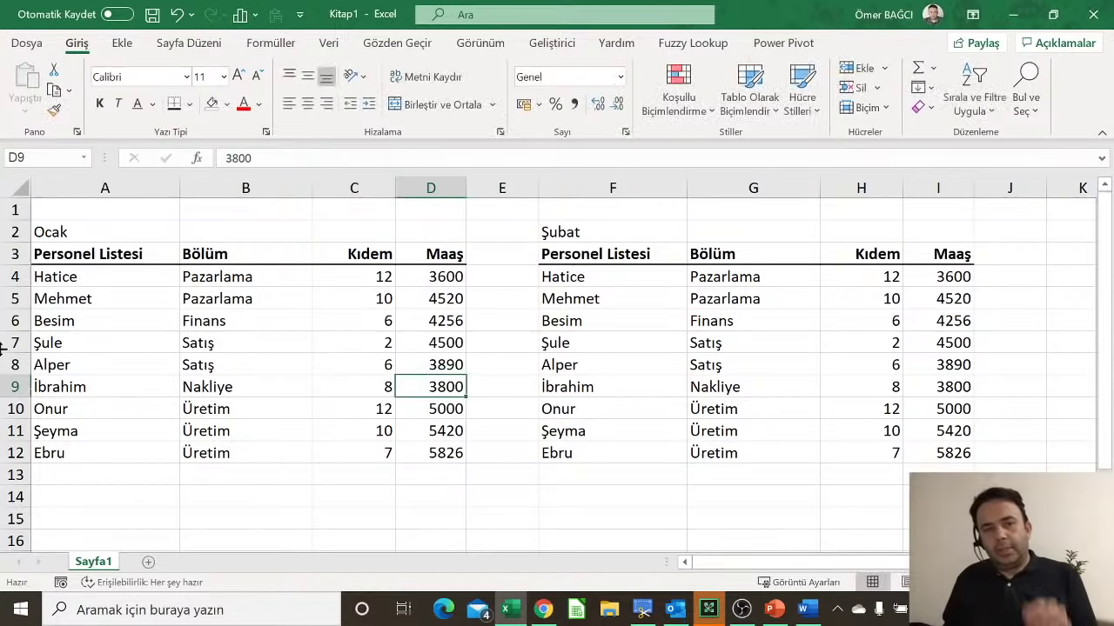
# Step: Insert an empty row 6 through both tables, inspect them, then undo the insertion
pyautogui.click(13, 321)
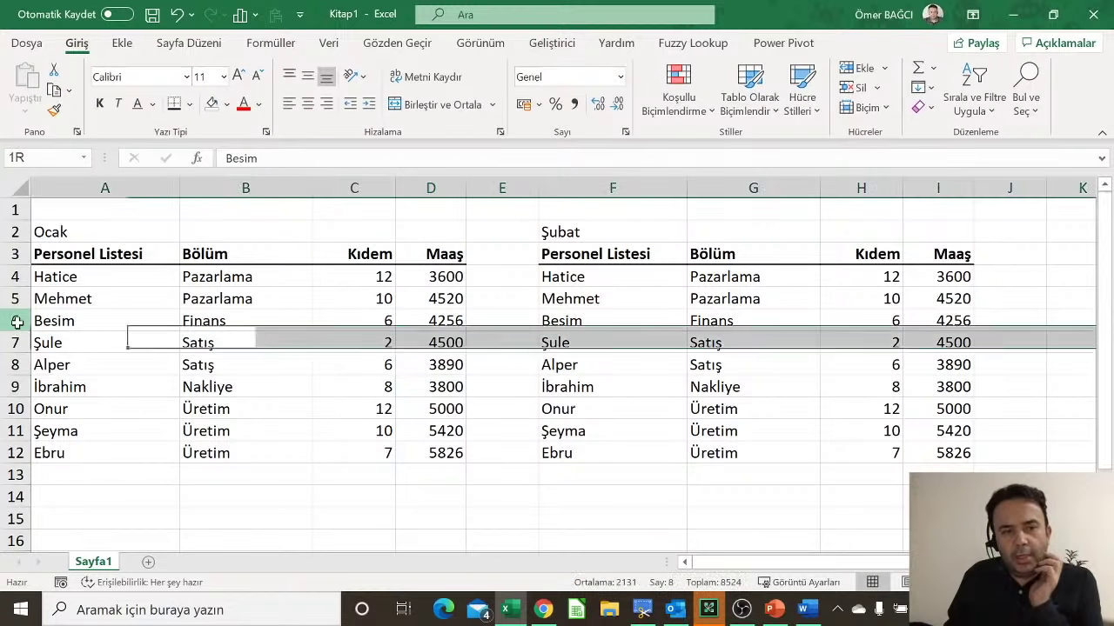
pyautogui.rightClick(13, 321)
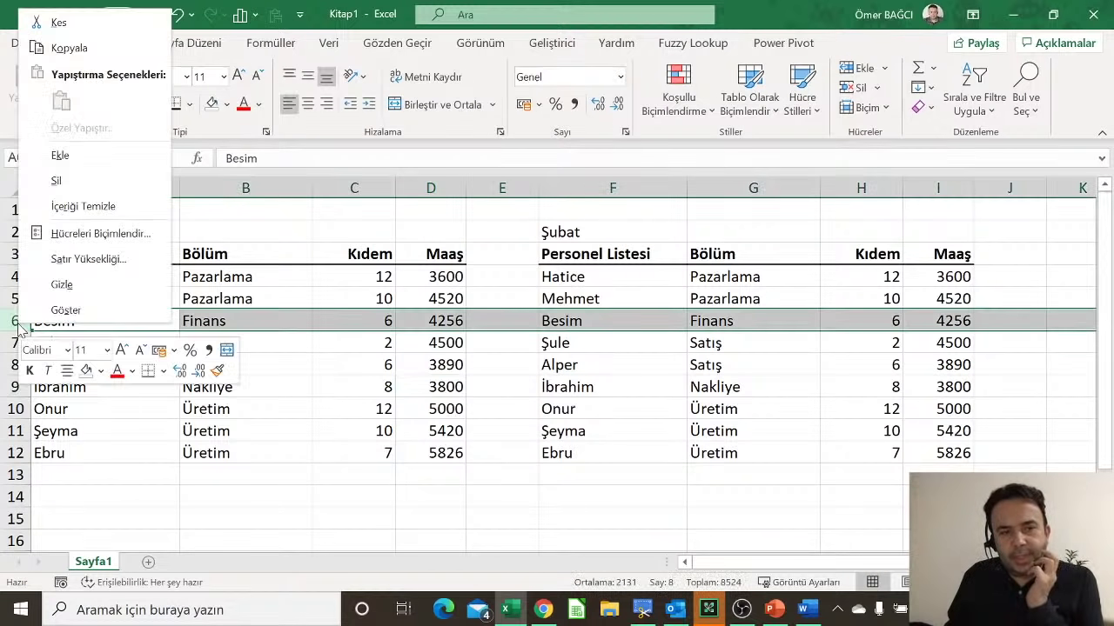
pyautogui.click(63, 155)
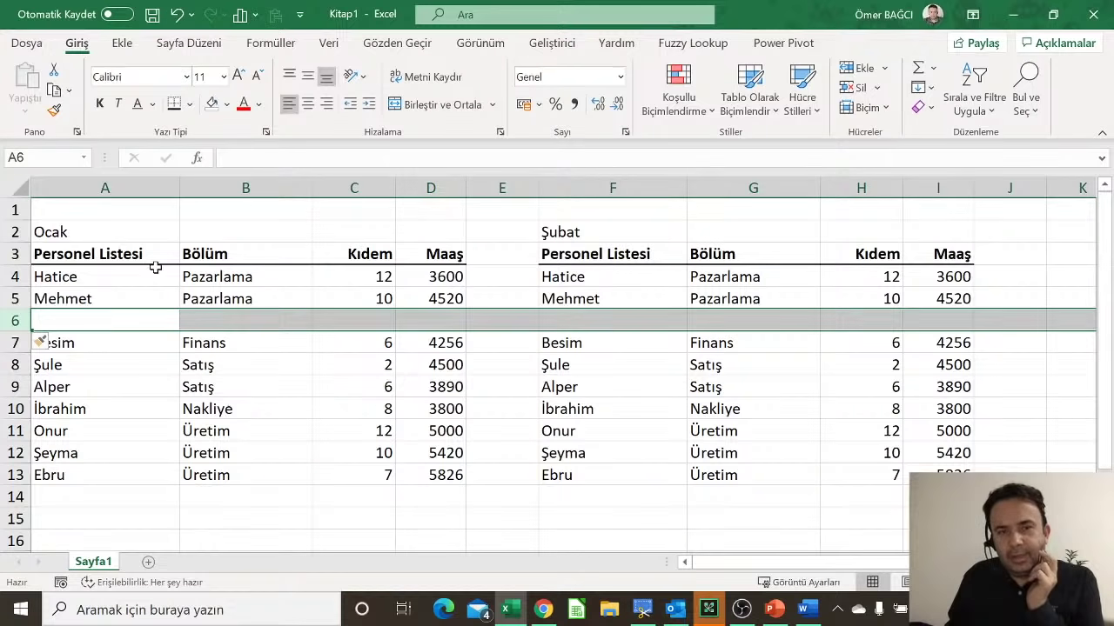
pyautogui.moveTo(154, 270); pyautogui.dragTo(403, 475)
pyautogui.moveTo(575, 231); pyautogui.dragTo(1027, 500)
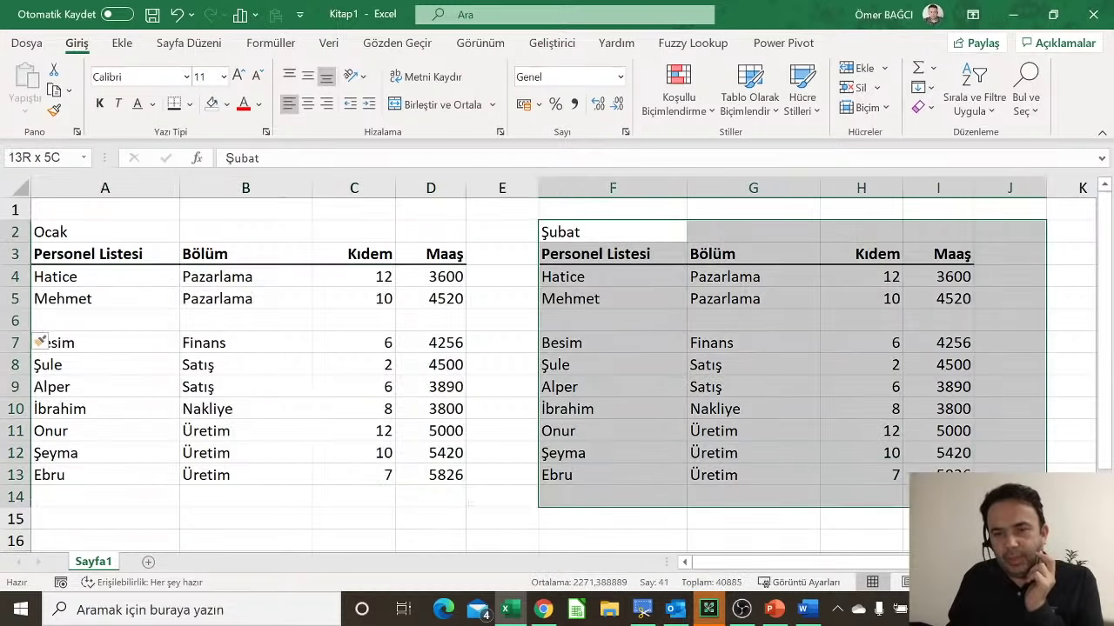
pyautogui.click(760, 429)
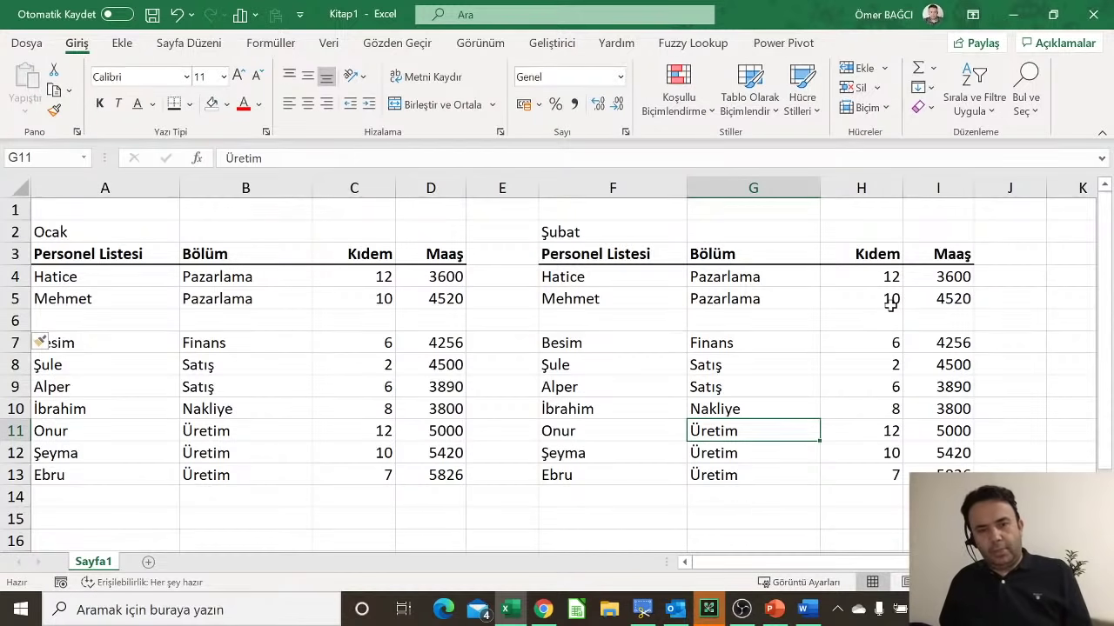
pyautogui.hotkey('ctrl', 'z')
# Step: Insert blank cells at A6:D6 shifting the Ocak records down, then undo it
pyautogui.click(330, 319)
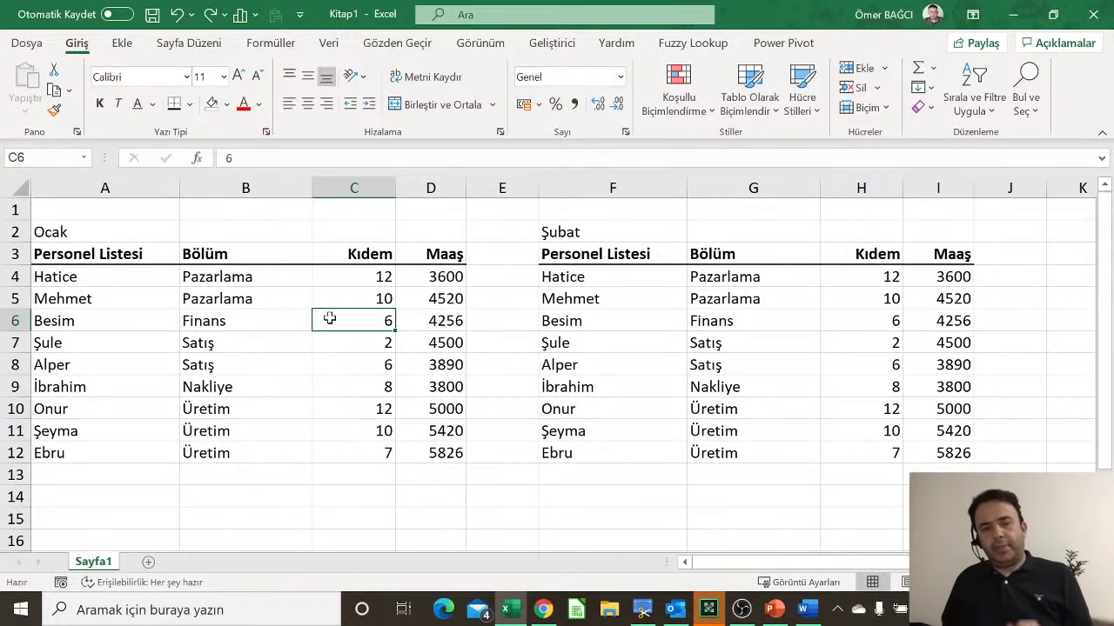
pyautogui.moveTo(58, 315); pyautogui.dragTo(403, 321)
pyautogui.rightClick(405, 329)
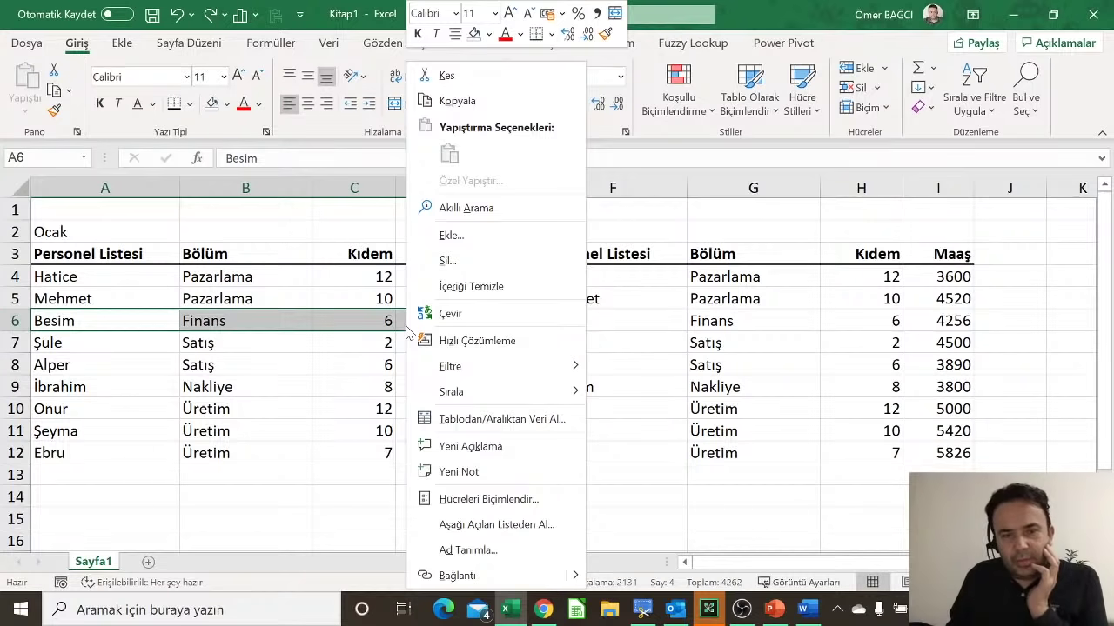
pyautogui.click(448, 237)
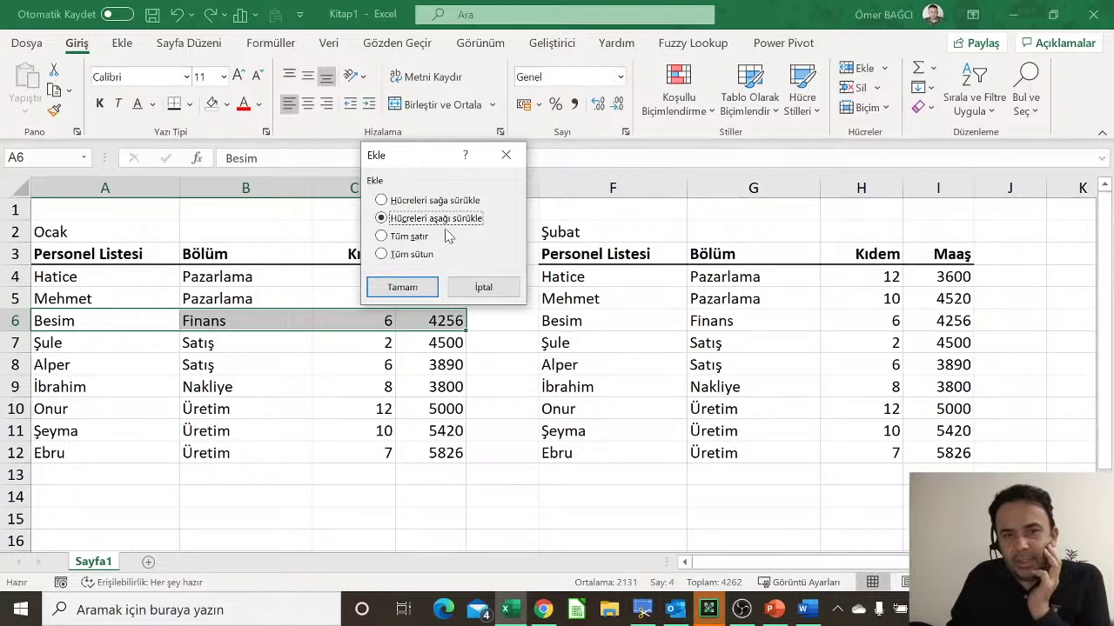
pyautogui.click(418, 289)
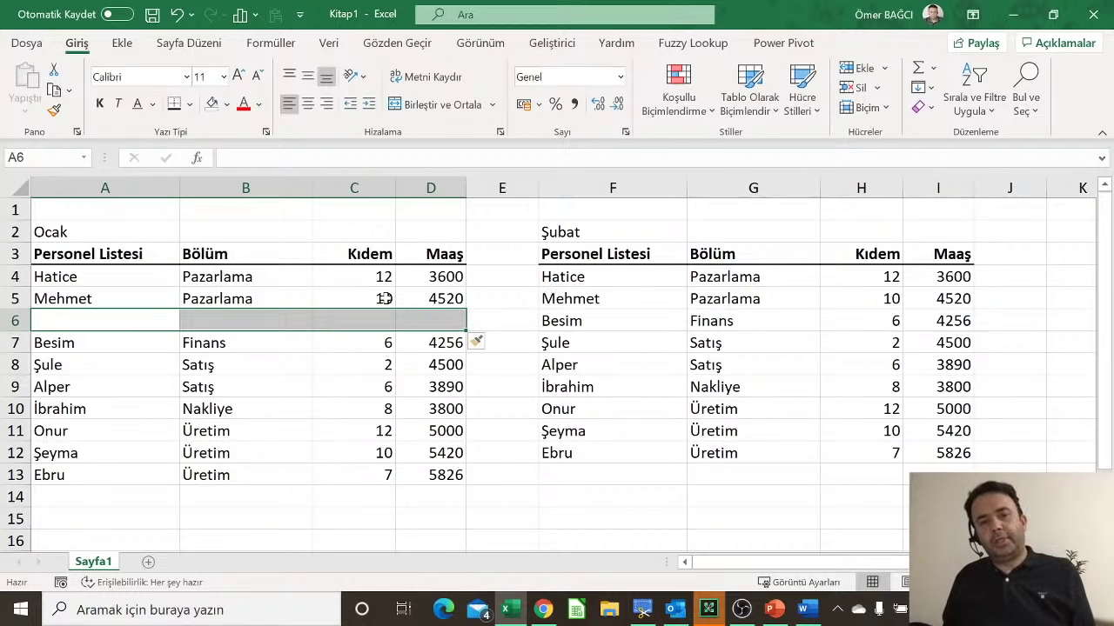
pyautogui.hotkey('ctrl', 'z')
pyautogui.moveTo(291, 277); pyautogui.dragTo(267, 453)
pyautogui.rightClick(259, 381)
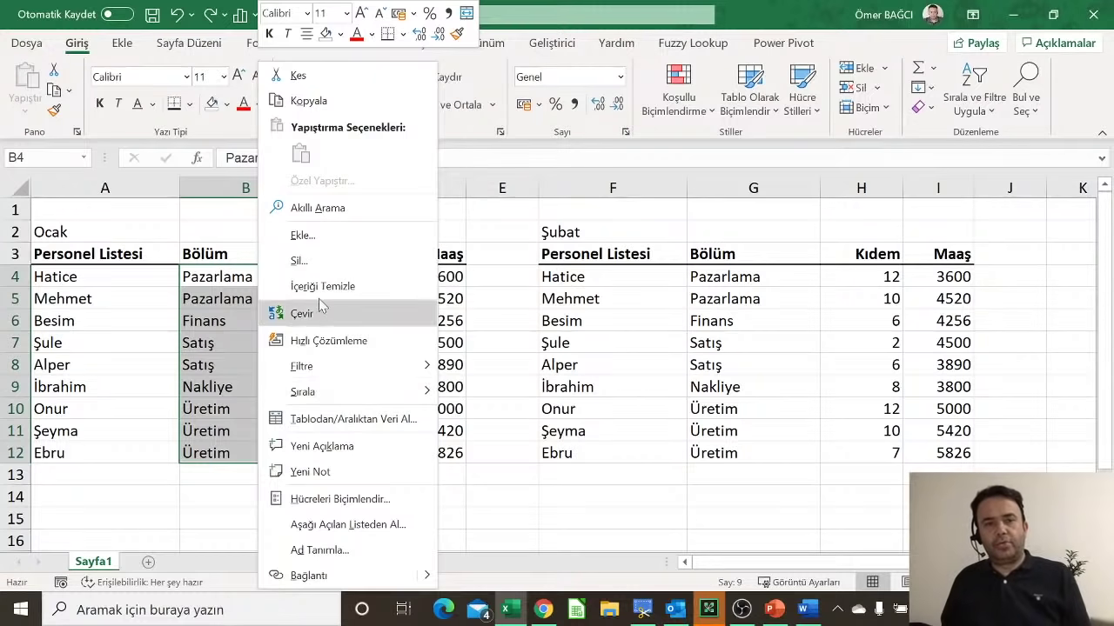
pyautogui.click(318, 247)
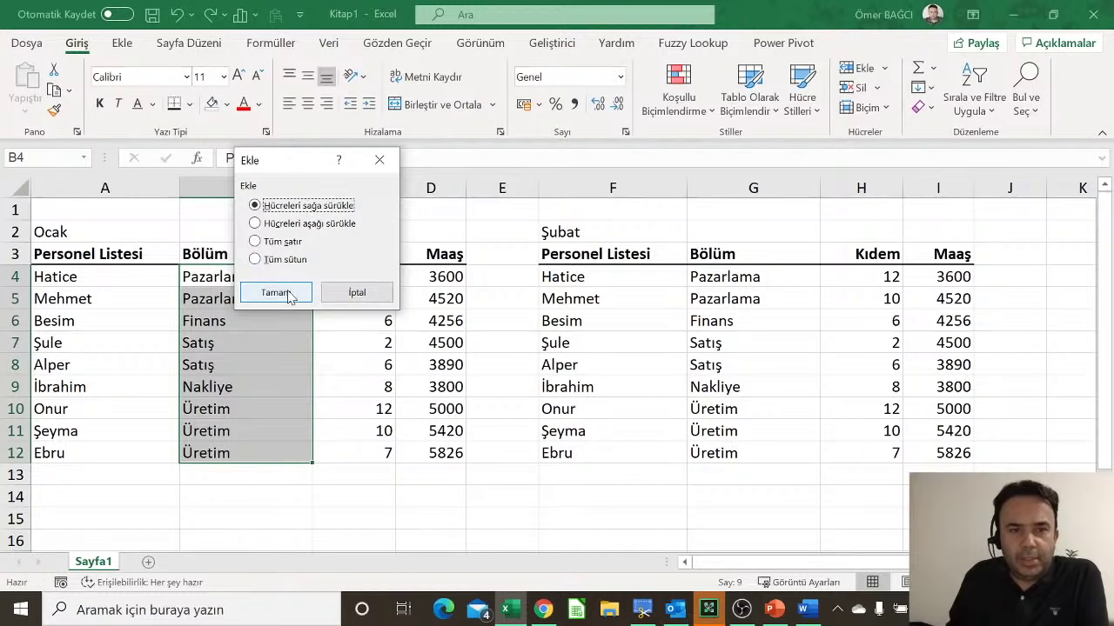
pyautogui.click(333, 287)
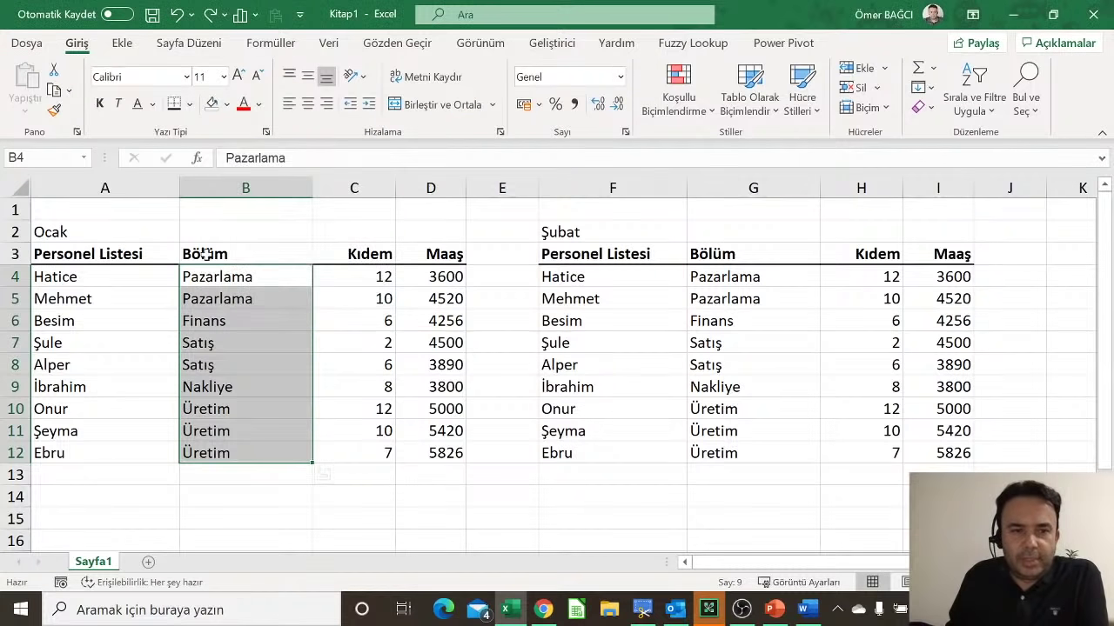
pyautogui.moveTo(206, 254); pyautogui.dragTo(223, 453)
pyautogui.rightClick(228, 430)
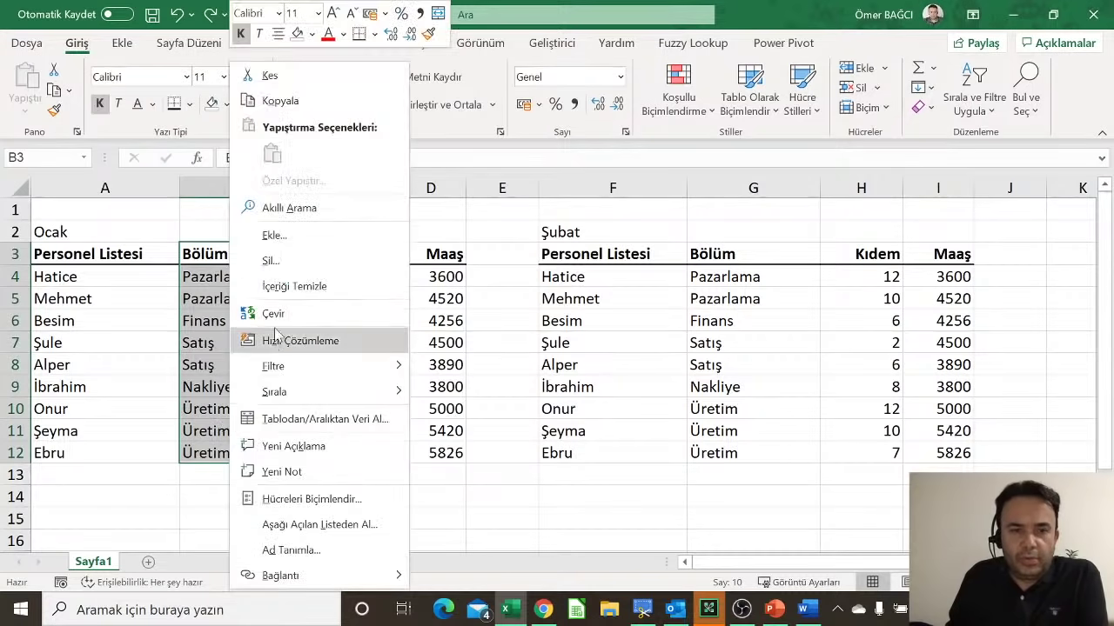
pyautogui.click(286, 235)
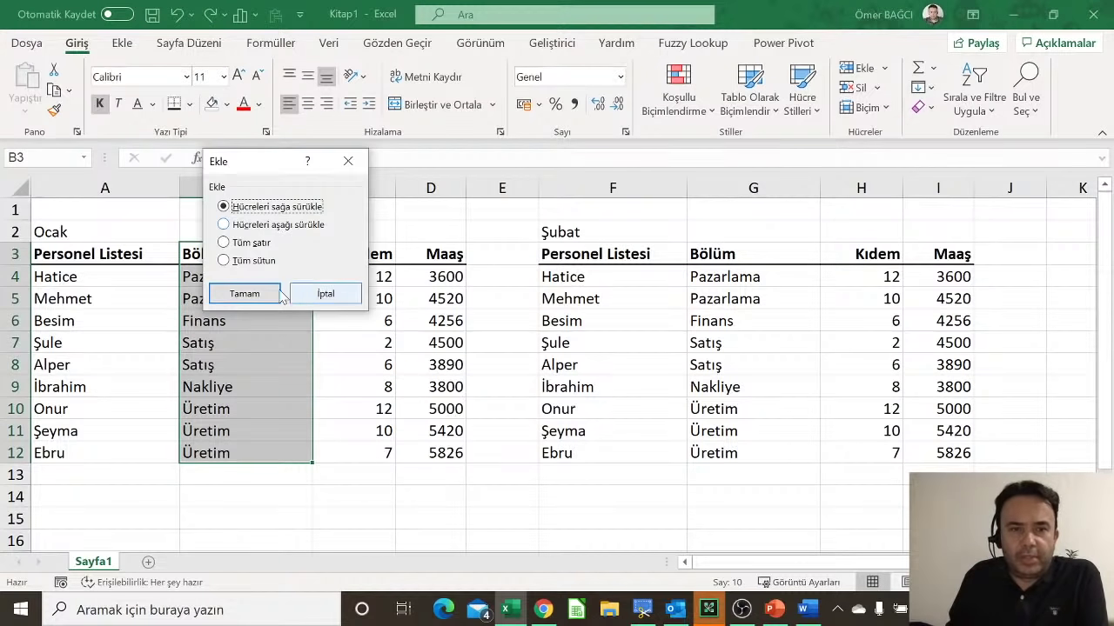
pyautogui.click(250, 293)
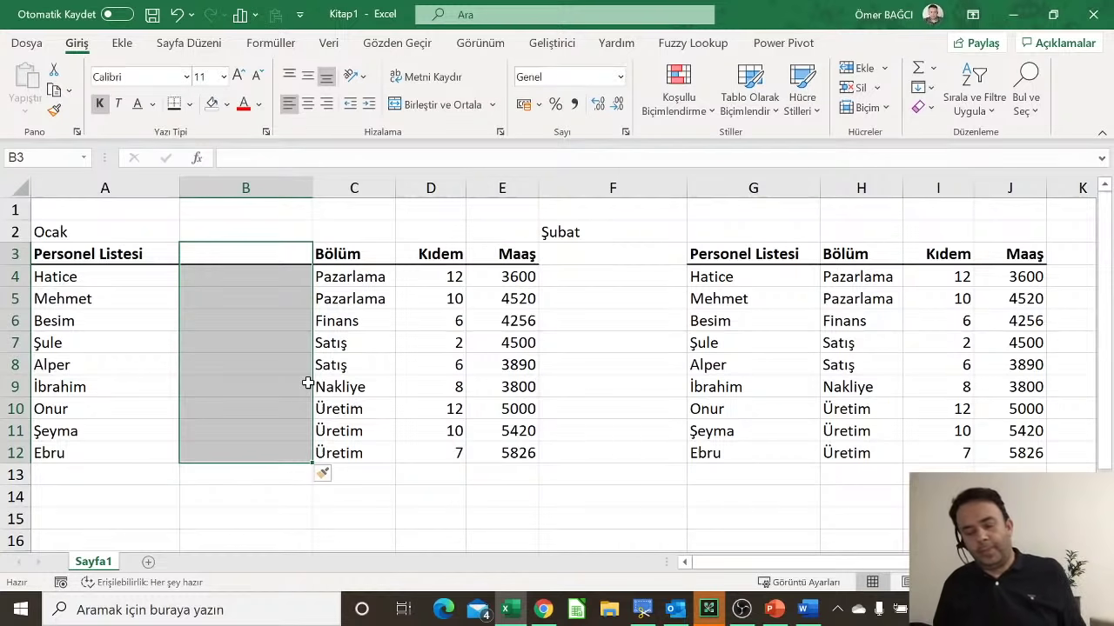
pyautogui.hotkey('ctrl', 'z')
pyautogui.click(159, 321)
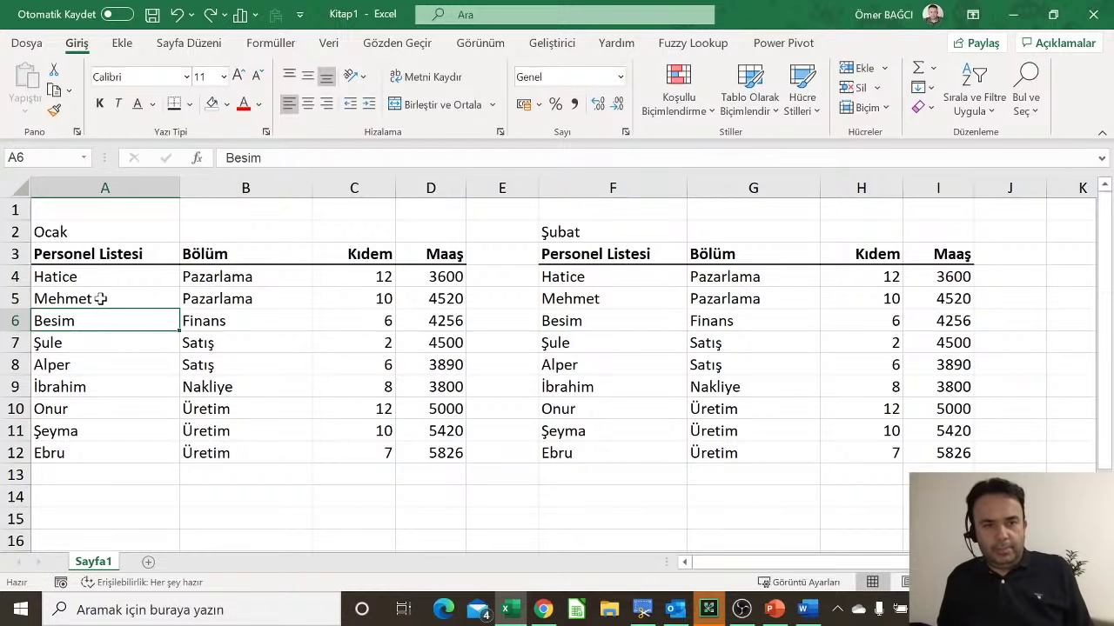
# Step: Open the insert options for row 5 and for record A5:D5, cancelling both without changes
pyautogui.click(101, 298)
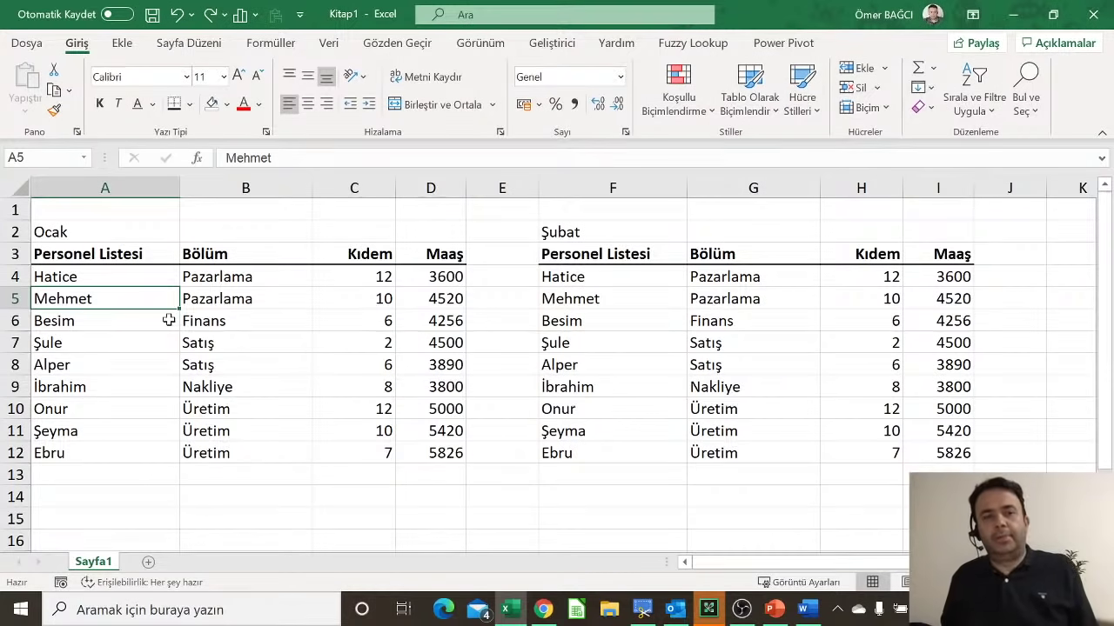
pyautogui.click(7, 297)
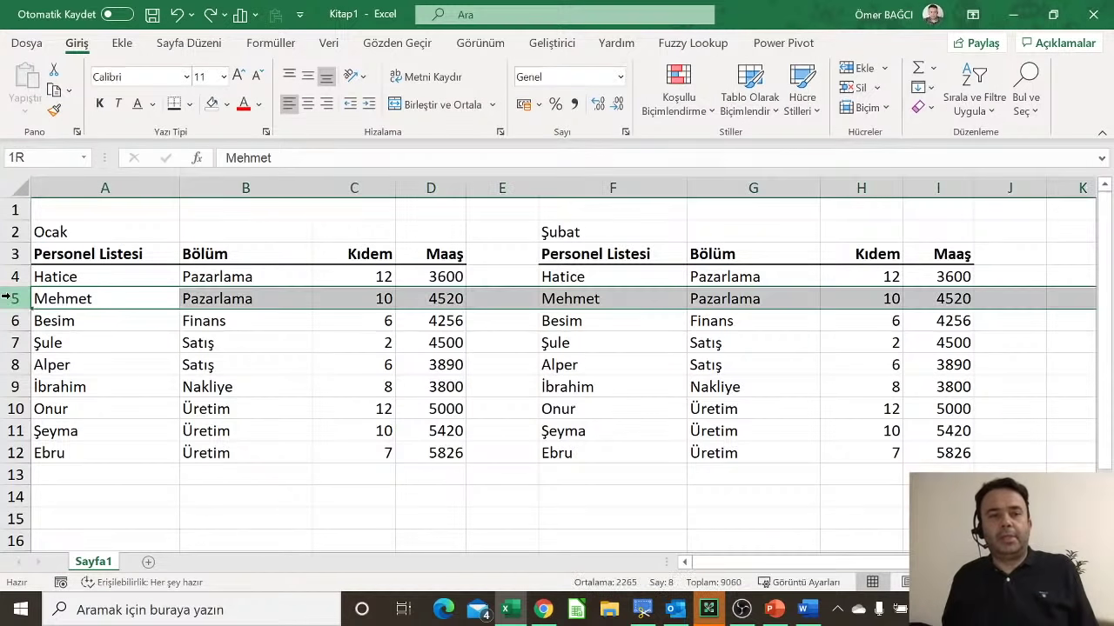
pyautogui.rightClick(4, 297)
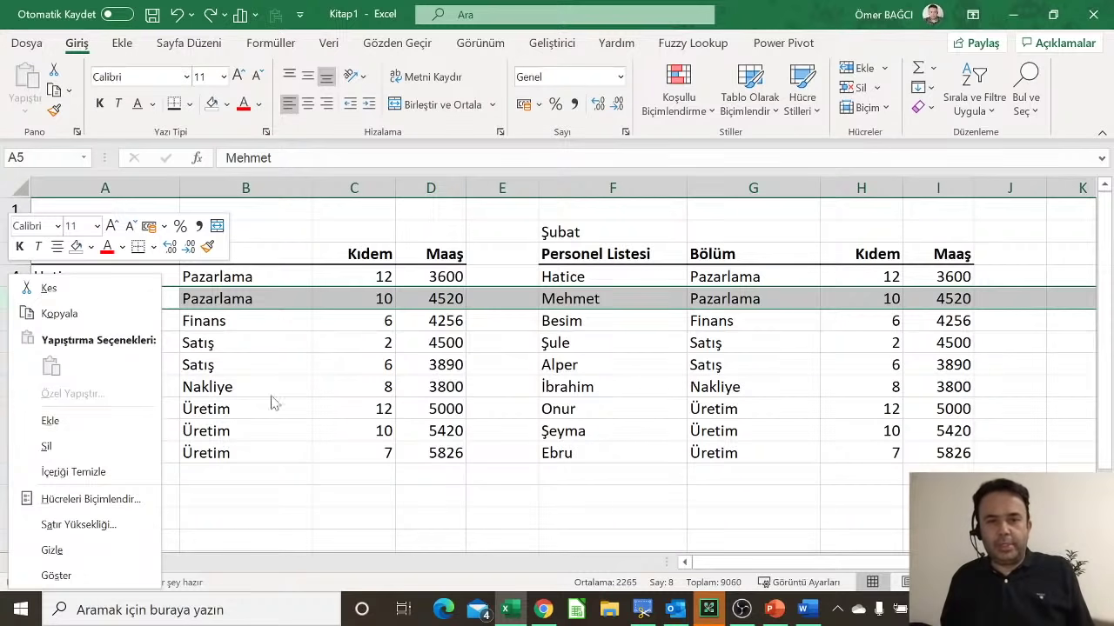
pyautogui.press('Escape')
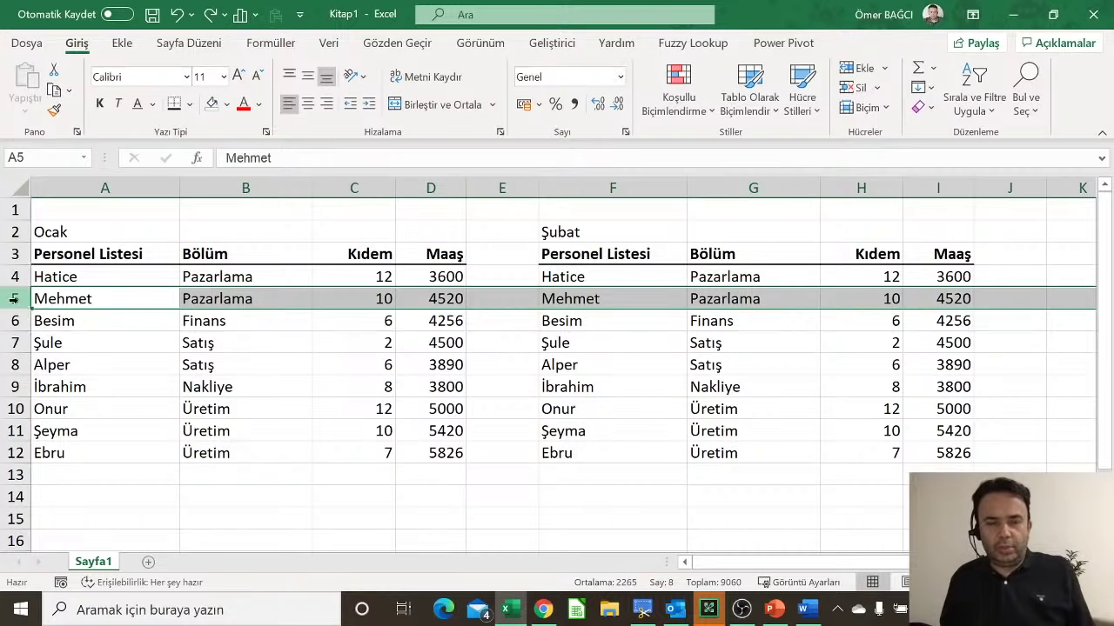
pyautogui.click(159, 303)
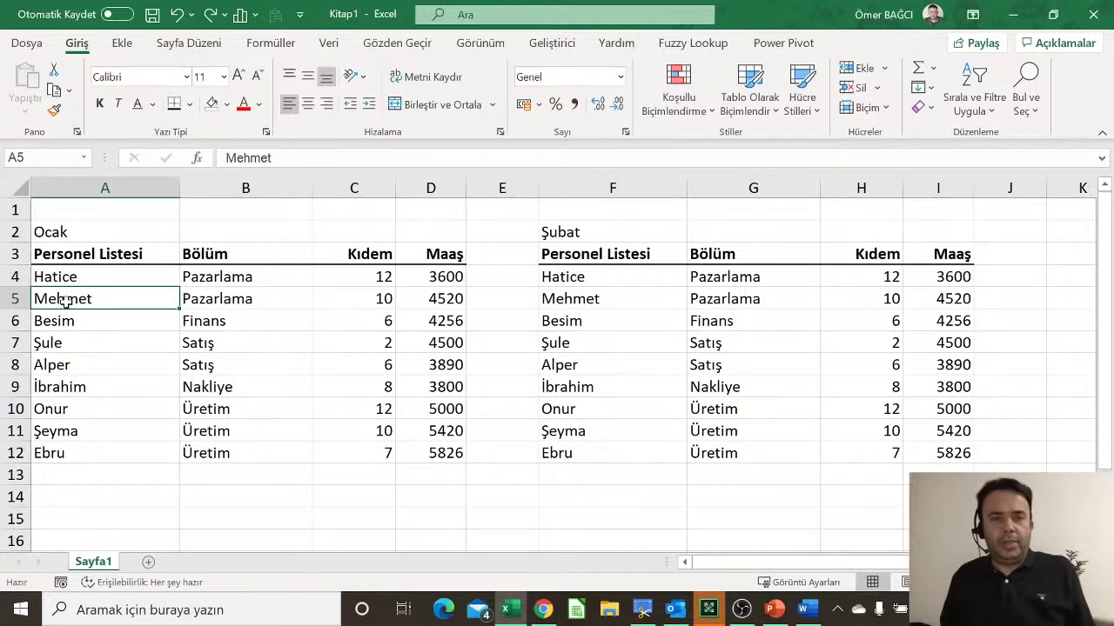
pyautogui.moveTo(65, 300); pyautogui.dragTo(440, 300)
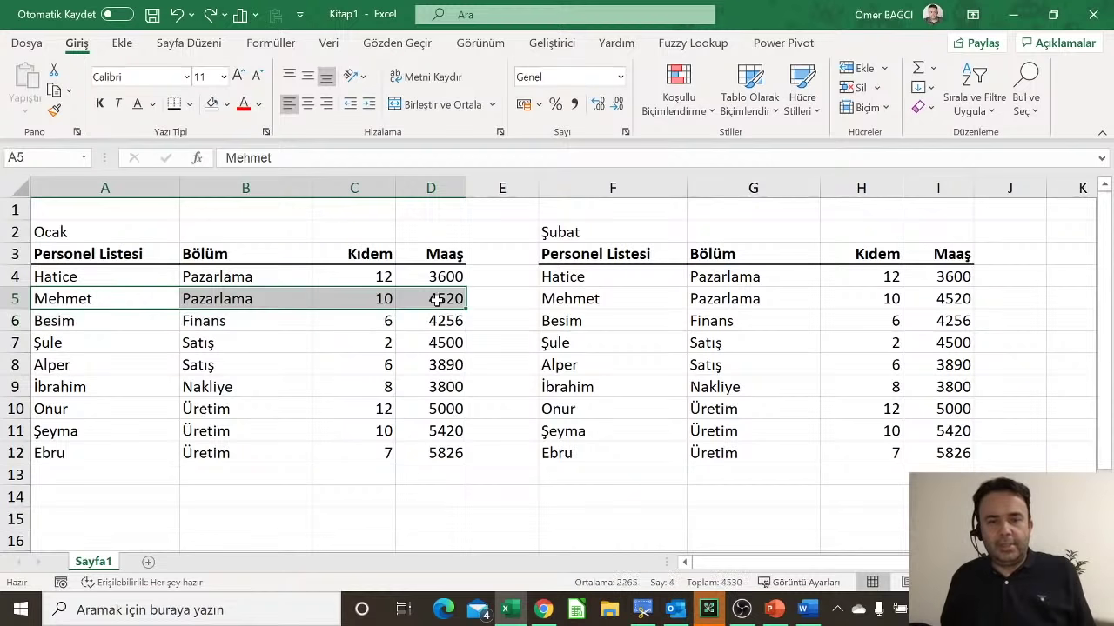
pyautogui.rightClick(438, 304)
pyautogui.click(496, 234)
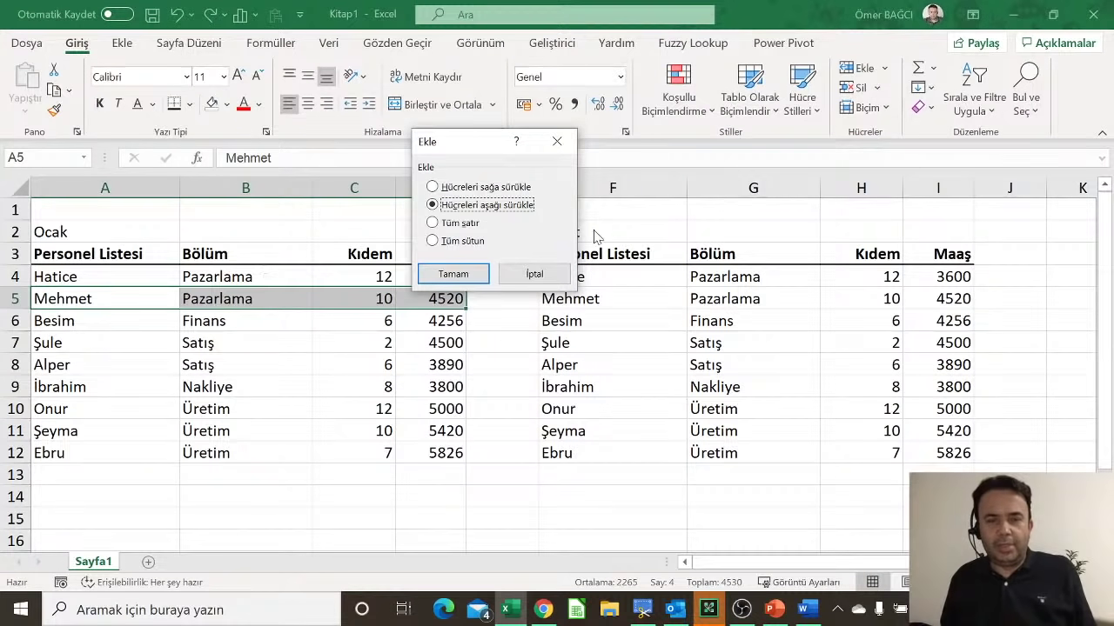
pyautogui.click(547, 269)
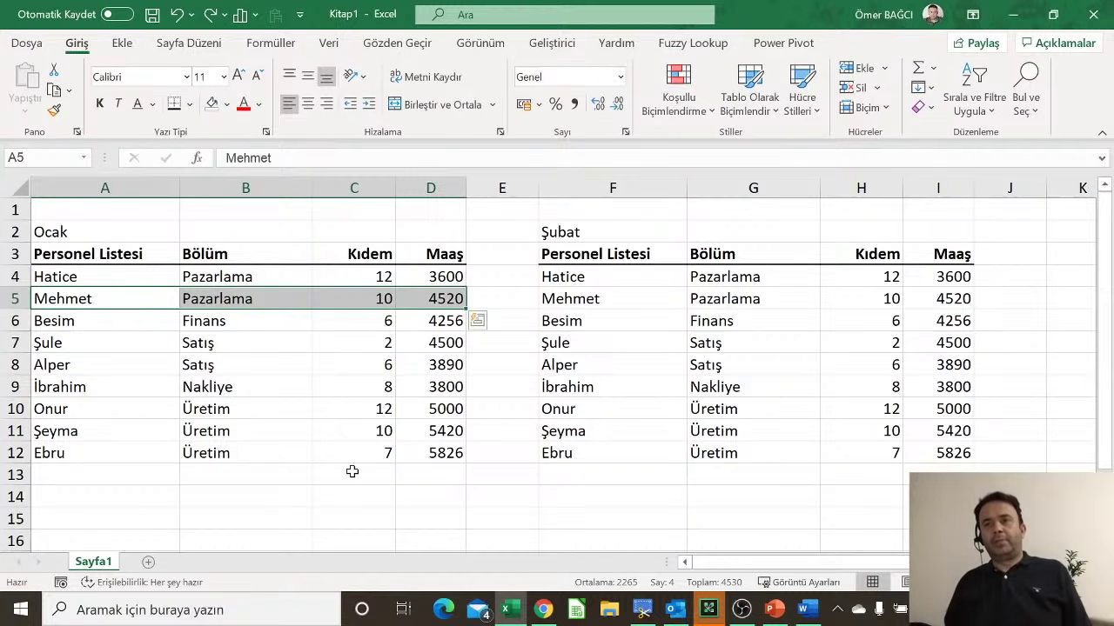
# Step: Capture a screenshot of the empty sheet area below the tables
pyautogui.click(115, 298)
pyautogui.moveTo(116, 299); pyautogui.dragTo(422, 302)
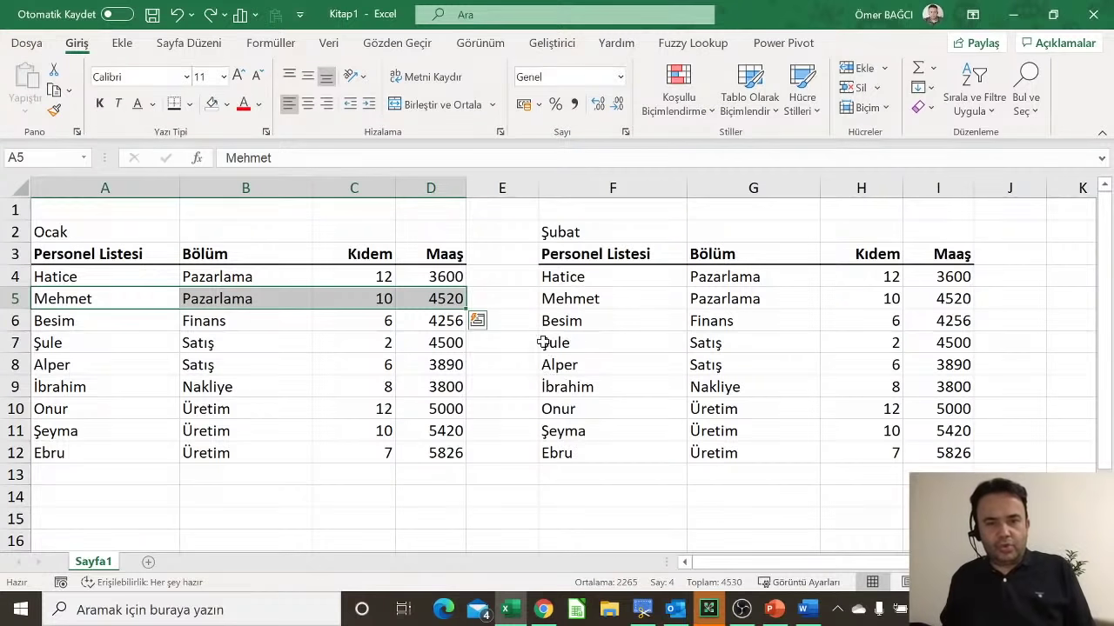
pyautogui.click(418, 212)
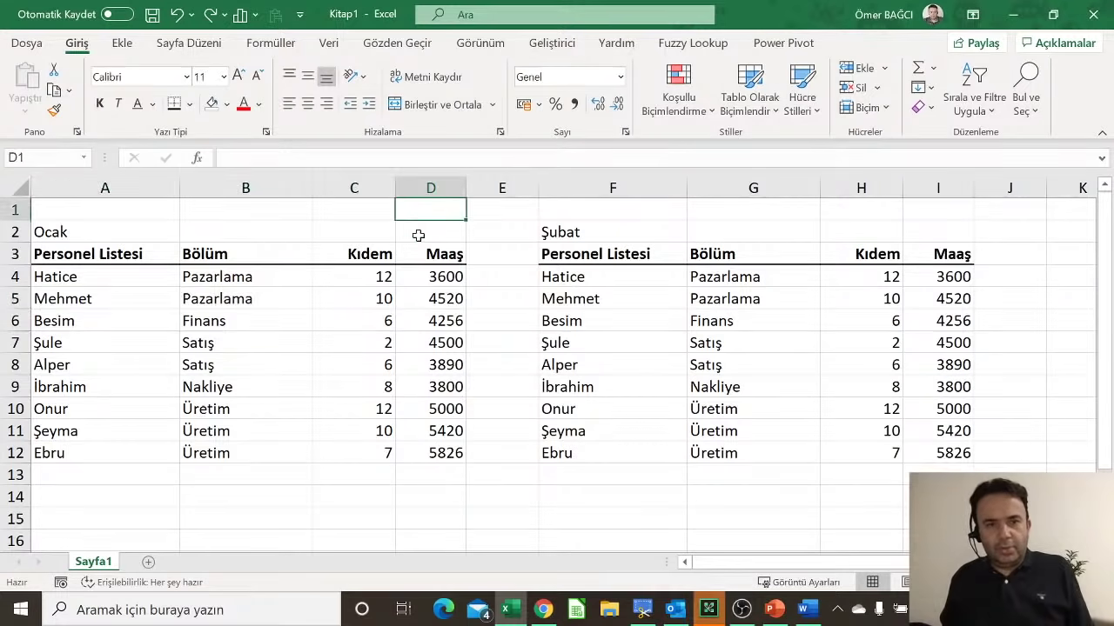
pyautogui.click(419, 235)
pyautogui.scroll(-3, 443, 476)
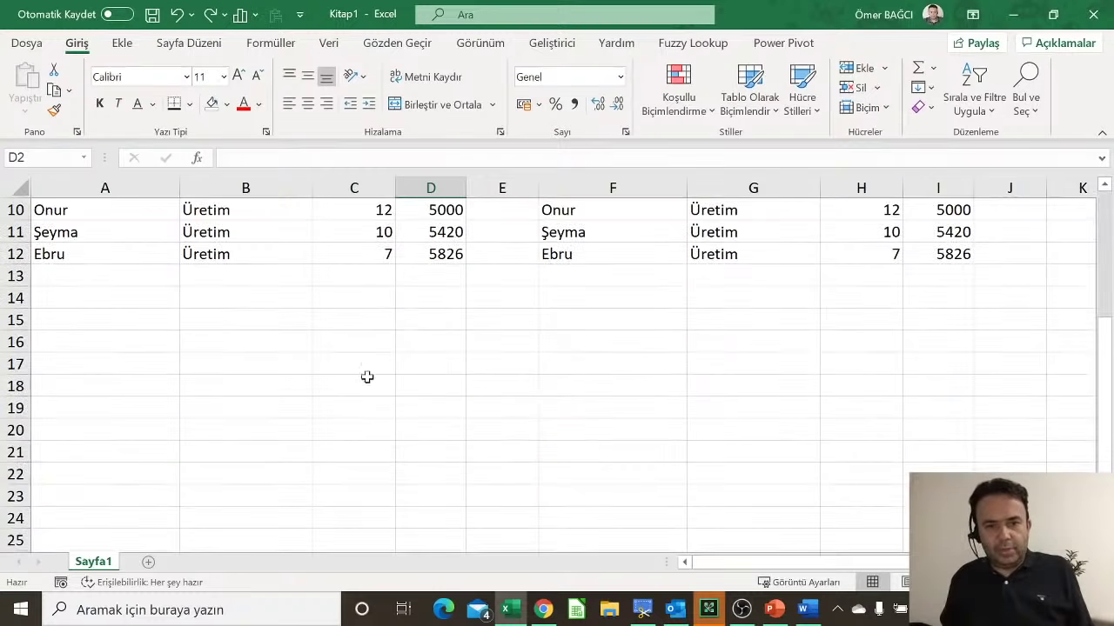
pyautogui.click(254, 347)
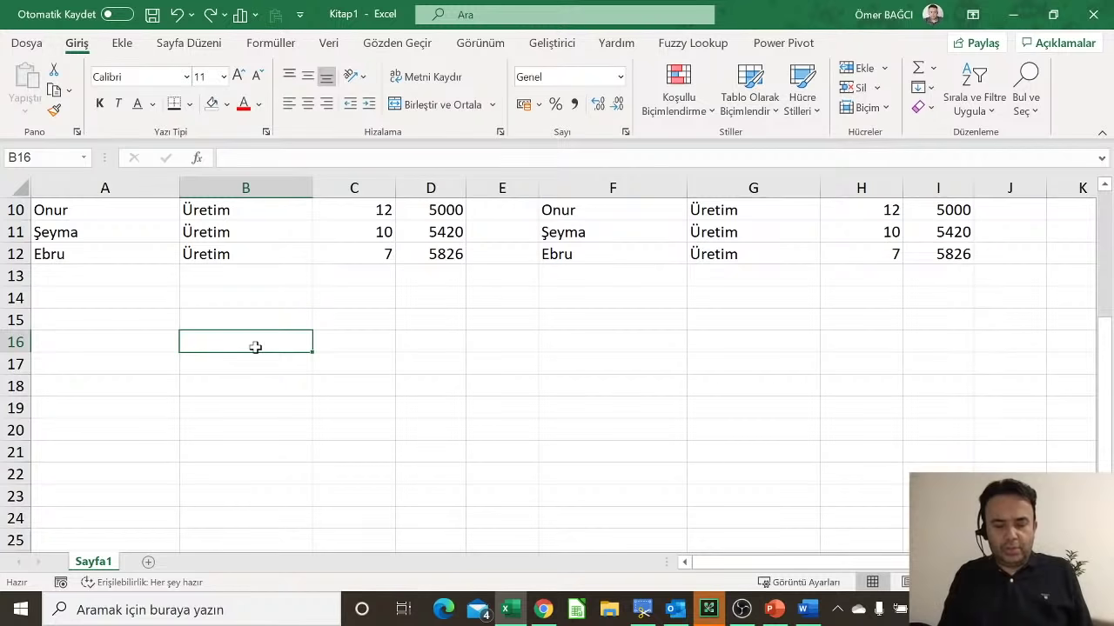
pyautogui.moveTo(39, 243); pyautogui.dragTo(653, 461)
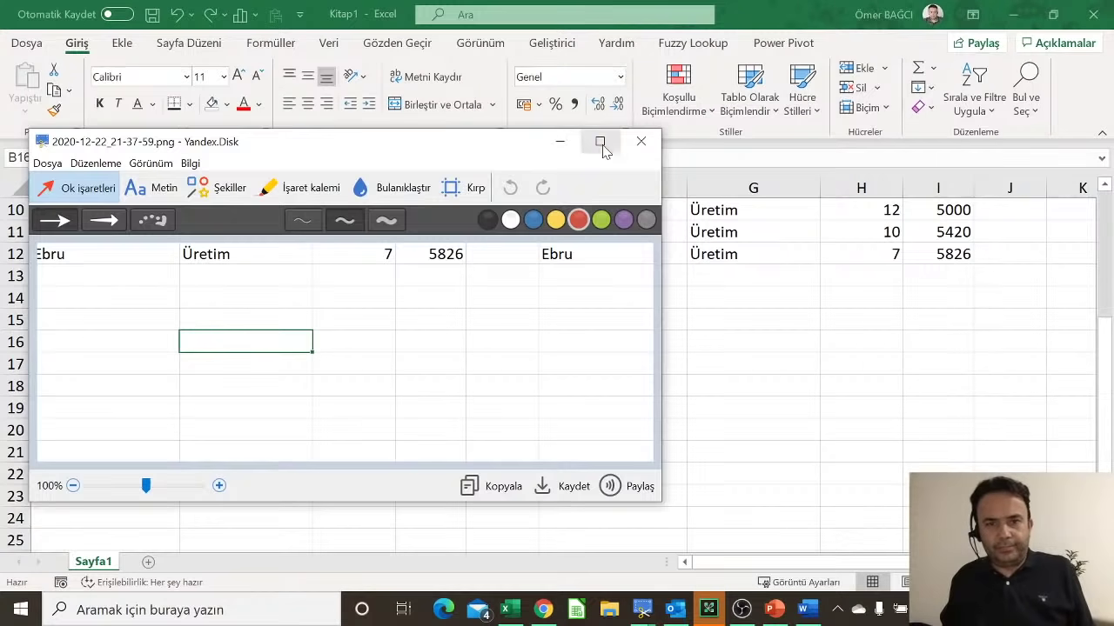
# Step: Maximize the editor and draw a red arrow at the green cell's corner, discarding a trial ellipse
pyautogui.click(597, 142)
pyautogui.click(170, 55)
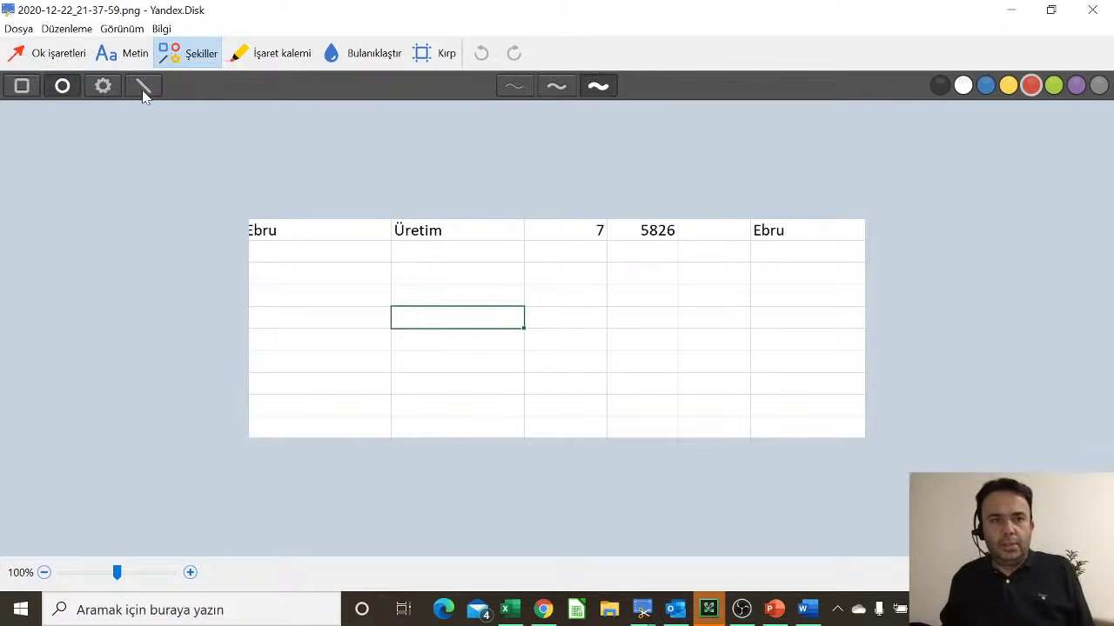
pyautogui.scroll(5, 504, 311)
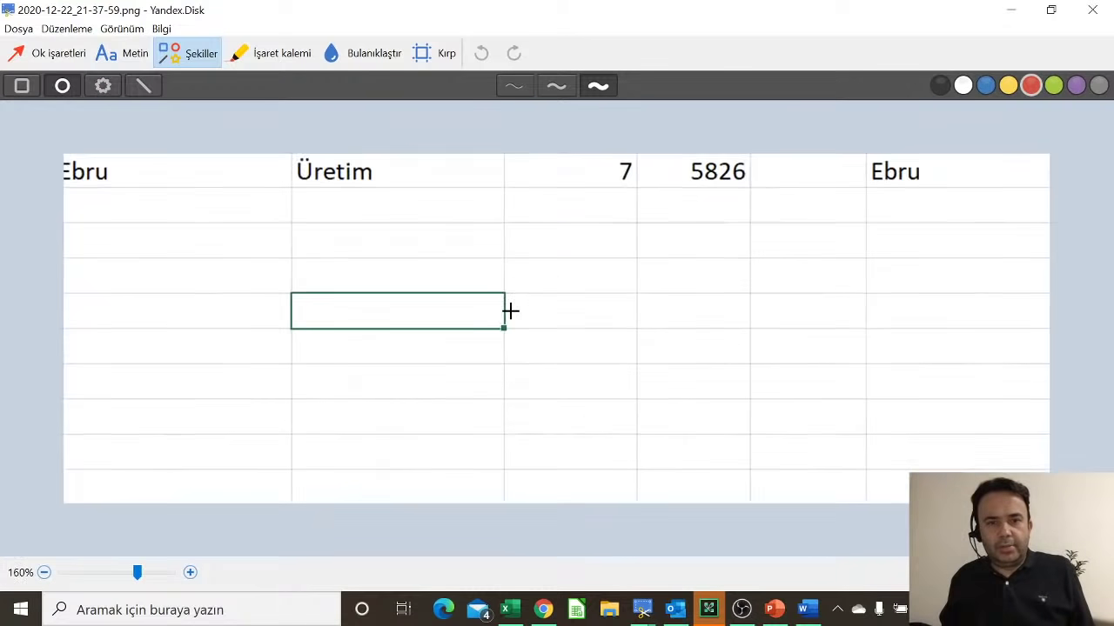
pyautogui.scroll(3, 510, 310)
pyautogui.moveTo(458, 315)
pyautogui.mouseDown()
pyautogui.moveTo(548, 373)
pyautogui.moveTo(557, 439)
pyautogui.mouseUp()
pyautogui.moveTo(540, 400); pyautogui.dragTo(531, 373)
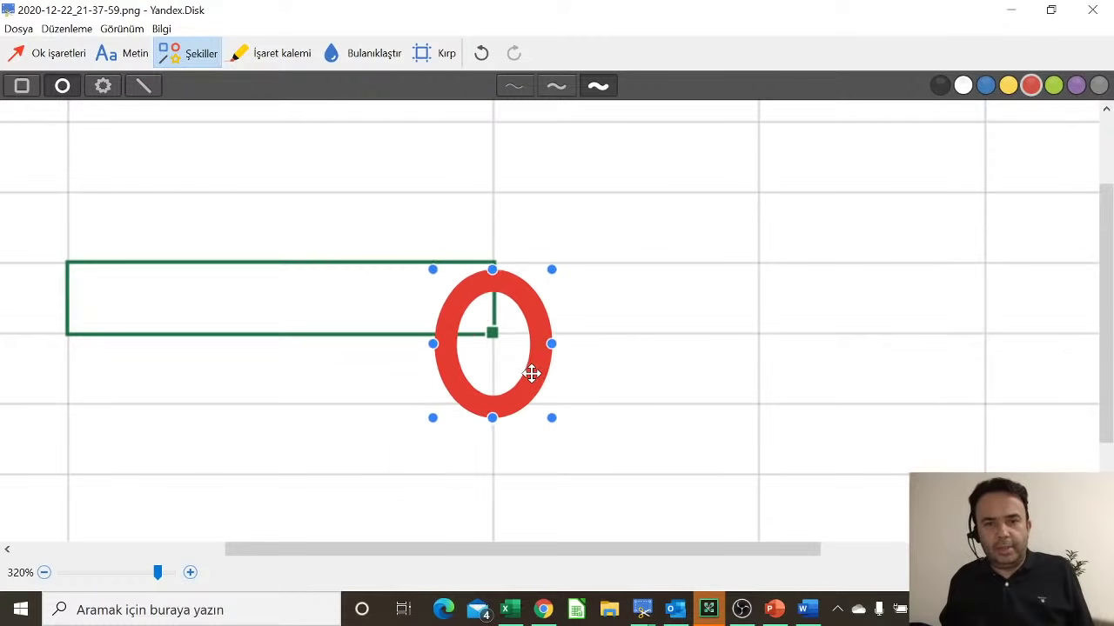
pyautogui.press('Delete')
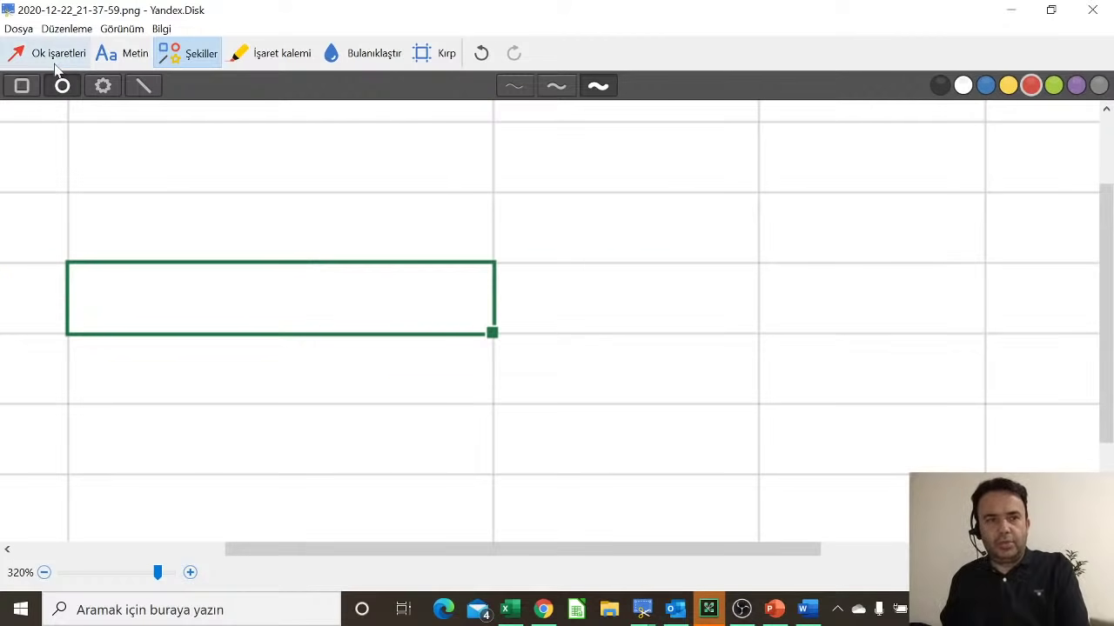
pyautogui.click(54, 54)
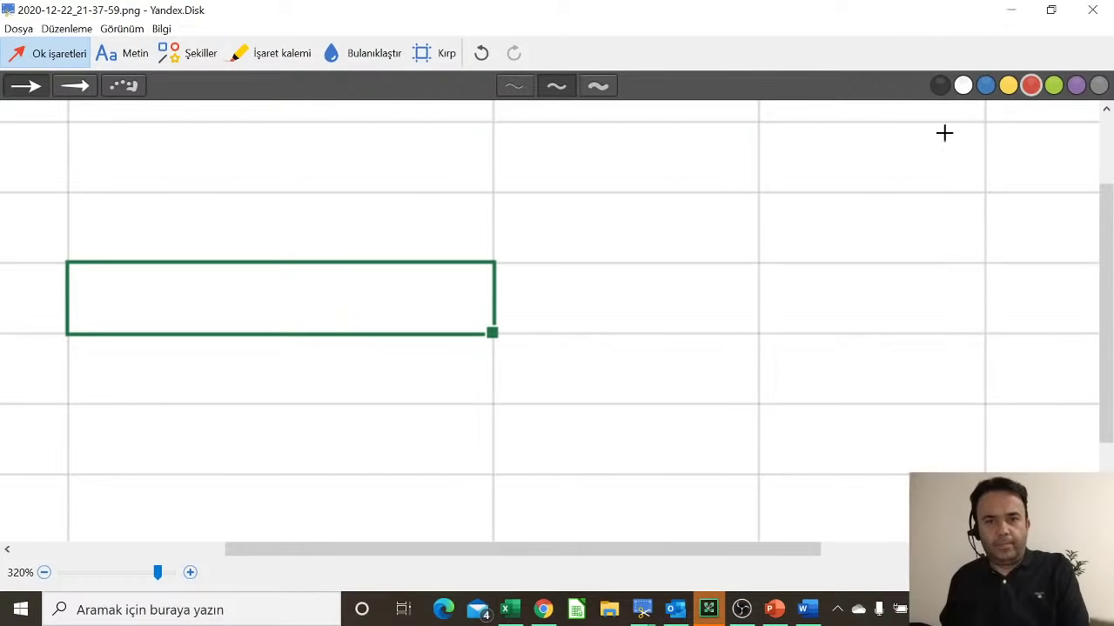
pyautogui.moveTo(965, 125)
pyautogui.mouseDown()
pyautogui.moveTo(609, 258)
pyautogui.moveTo(498, 331)
pyautogui.mouseUp()
# Step: Add the two-line label 'Doldurma Kulpu' below the arrow tip
pyautogui.click(122, 54)
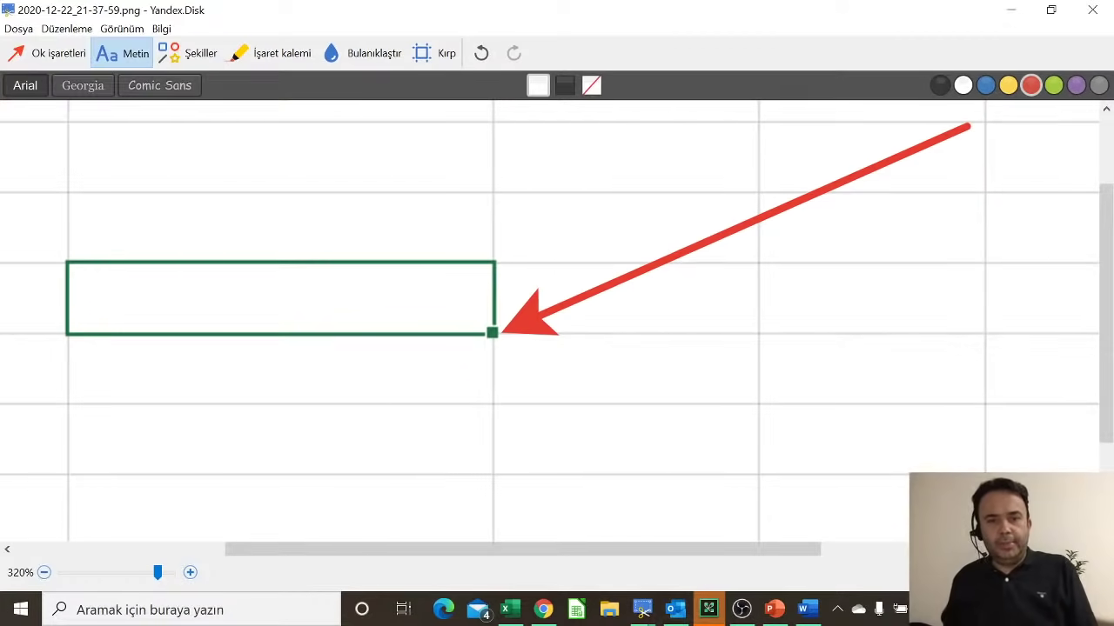
pyautogui.click(396, 369)
pyautogui.write('Do')
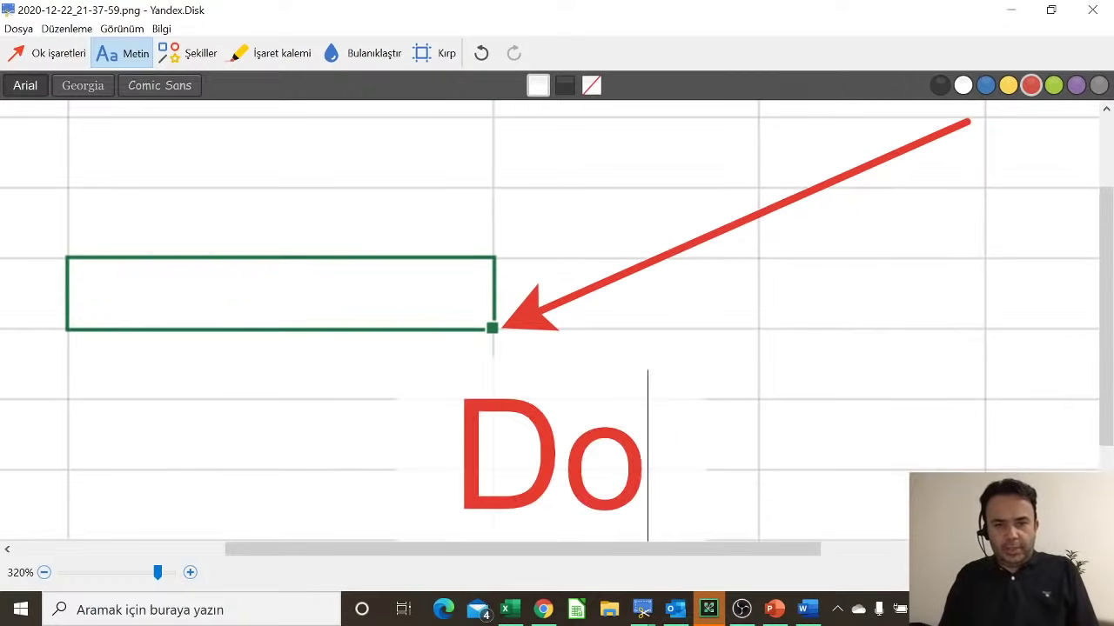
pyautogui.write('ldurma')
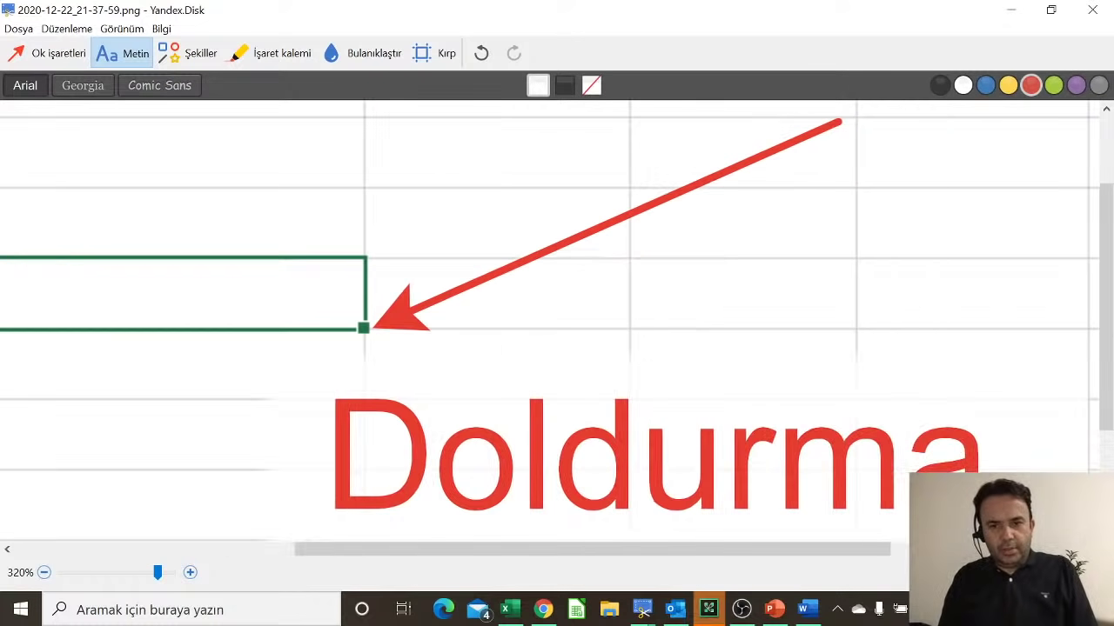
pyautogui.press('Return')
pyautogui.write('Ku')
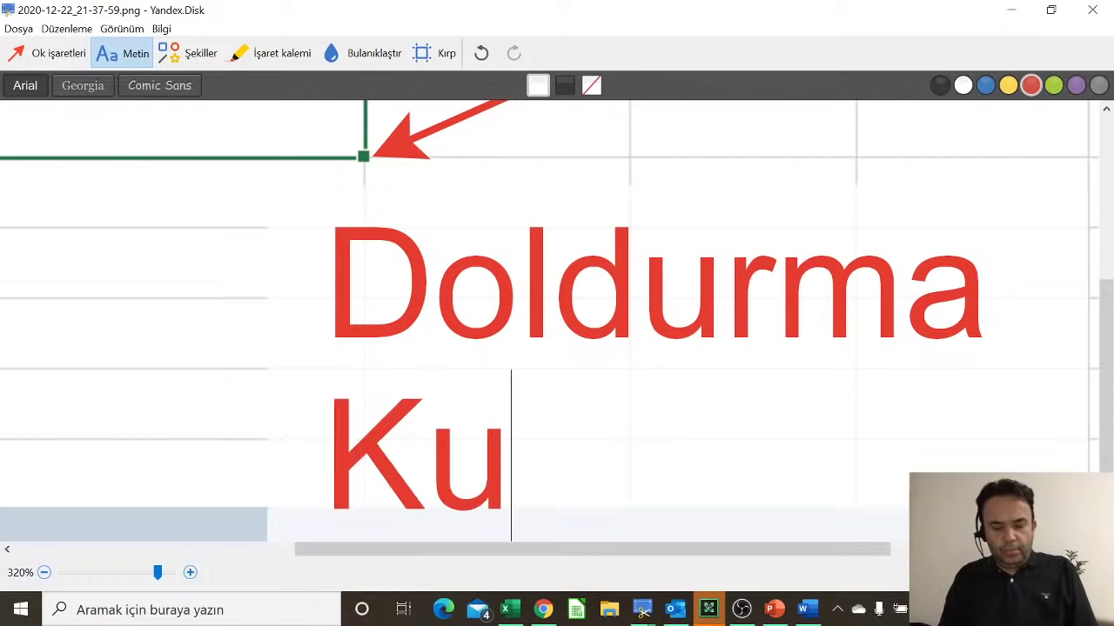
pyautogui.write('lpu')
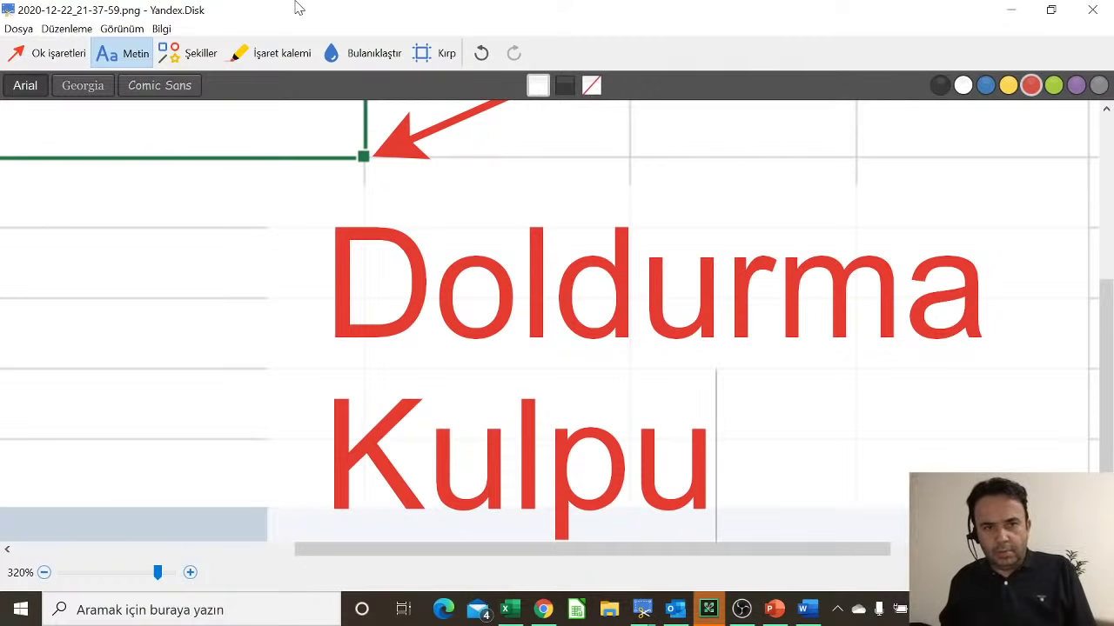
pyautogui.click(281, 215)
# Step: Deselect the label and return to the Excel workbook
pyautogui.scroll(-5, 275, 219)
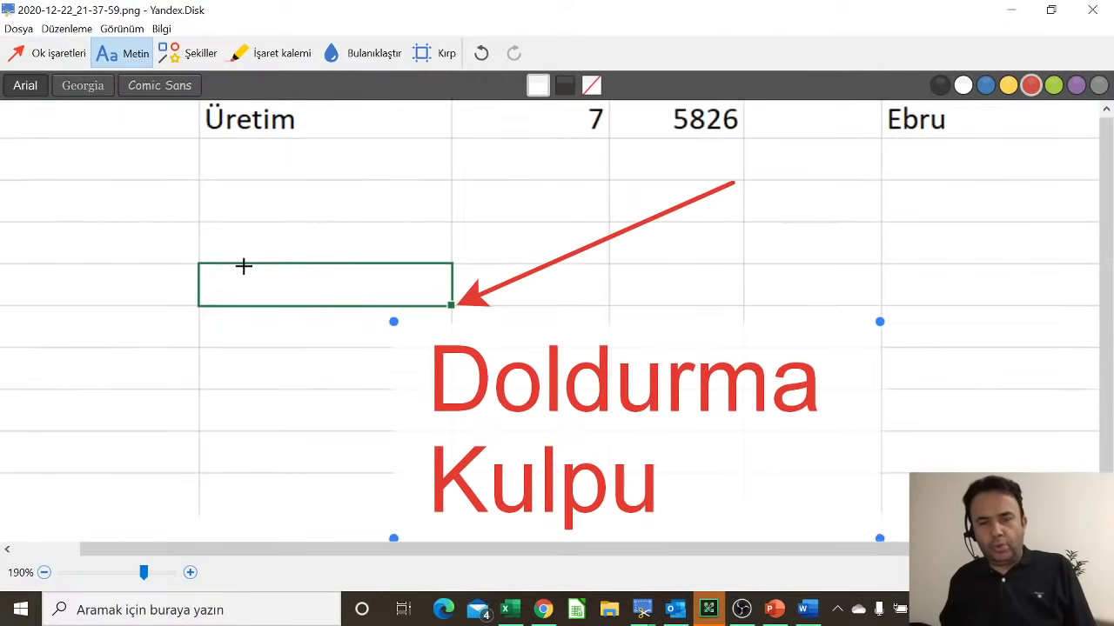
pyautogui.scroll(-1, 247, 273)
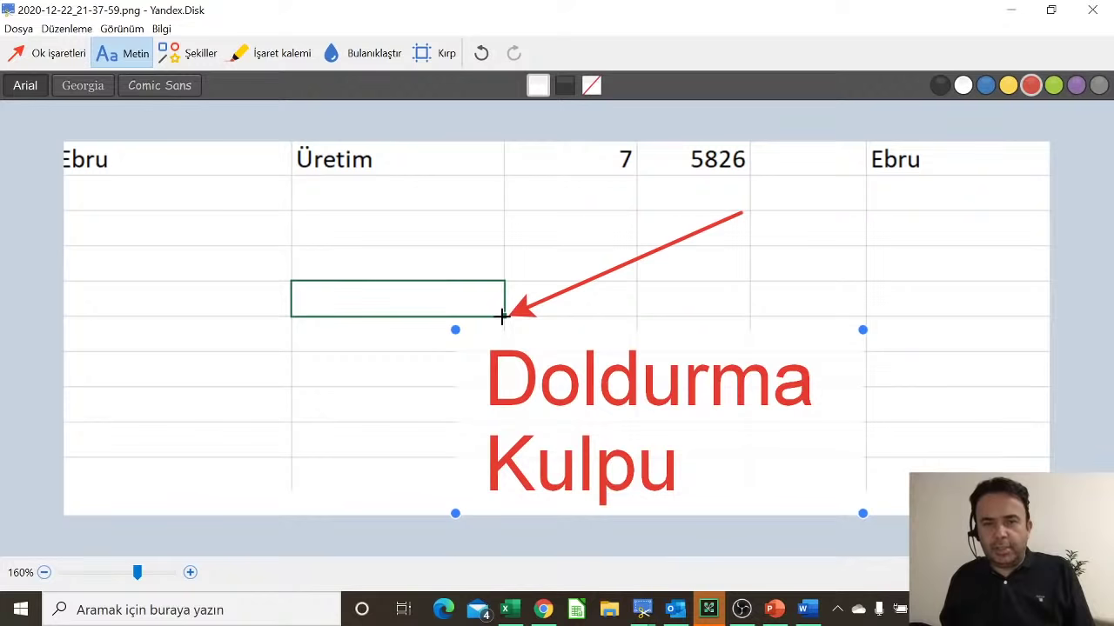
pyautogui.scroll(-1, 520, 293)
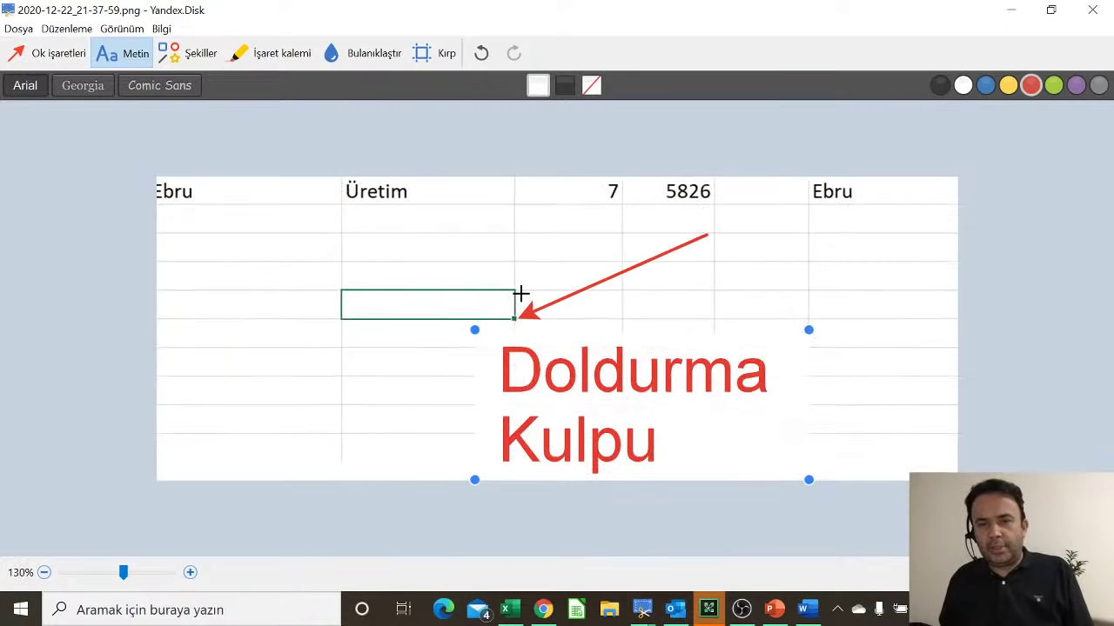
pyautogui.click(901, 357)
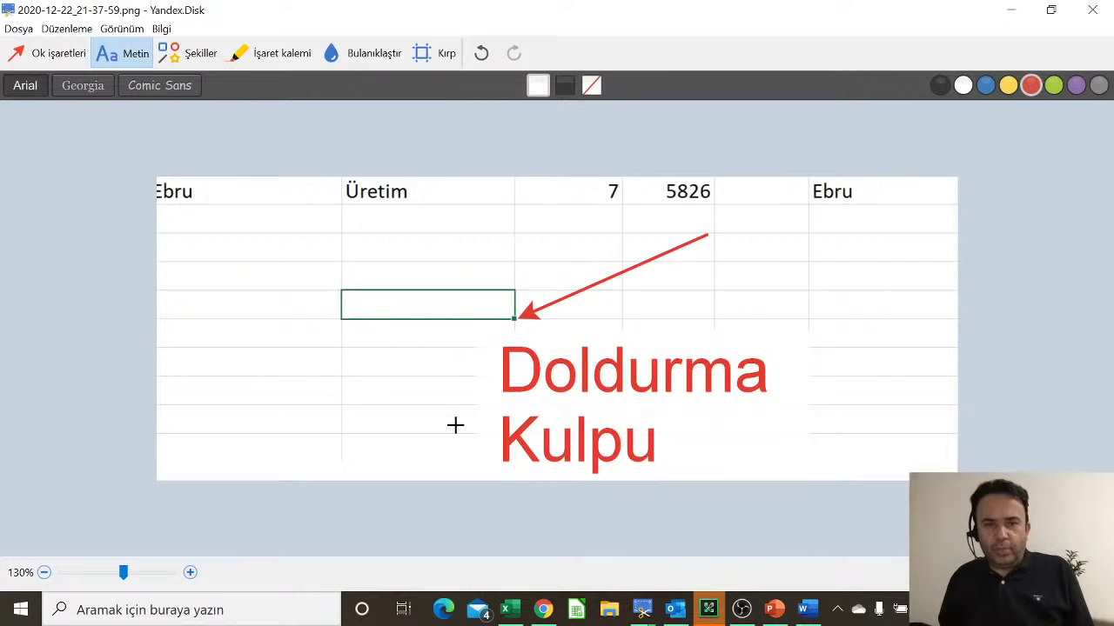
pyautogui.click(513, 607)
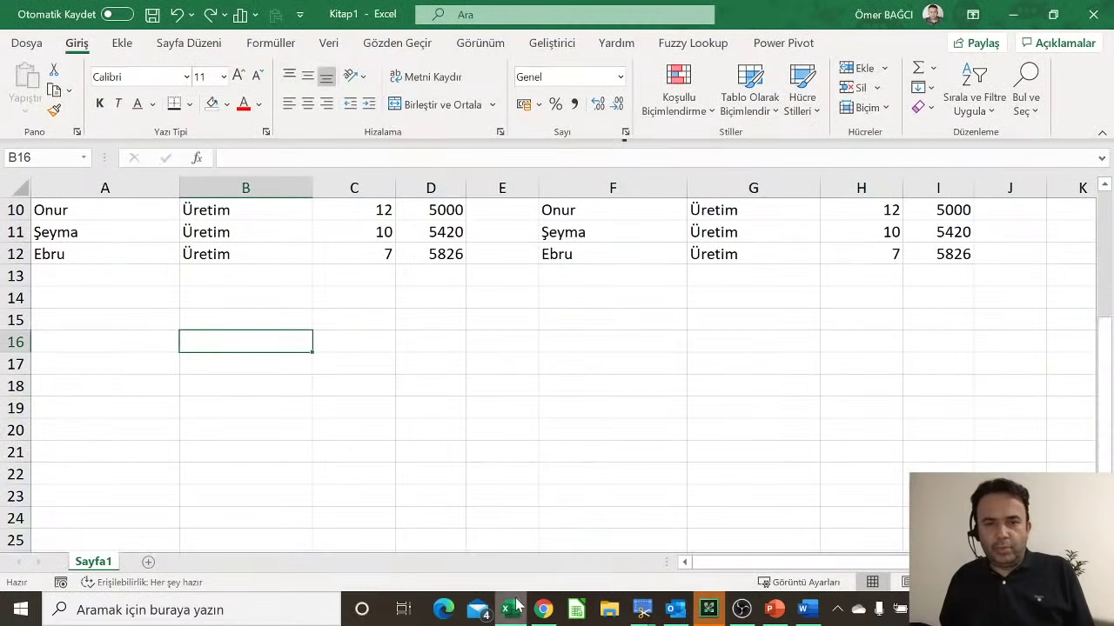
pyautogui.scroll(3, 410, 394)
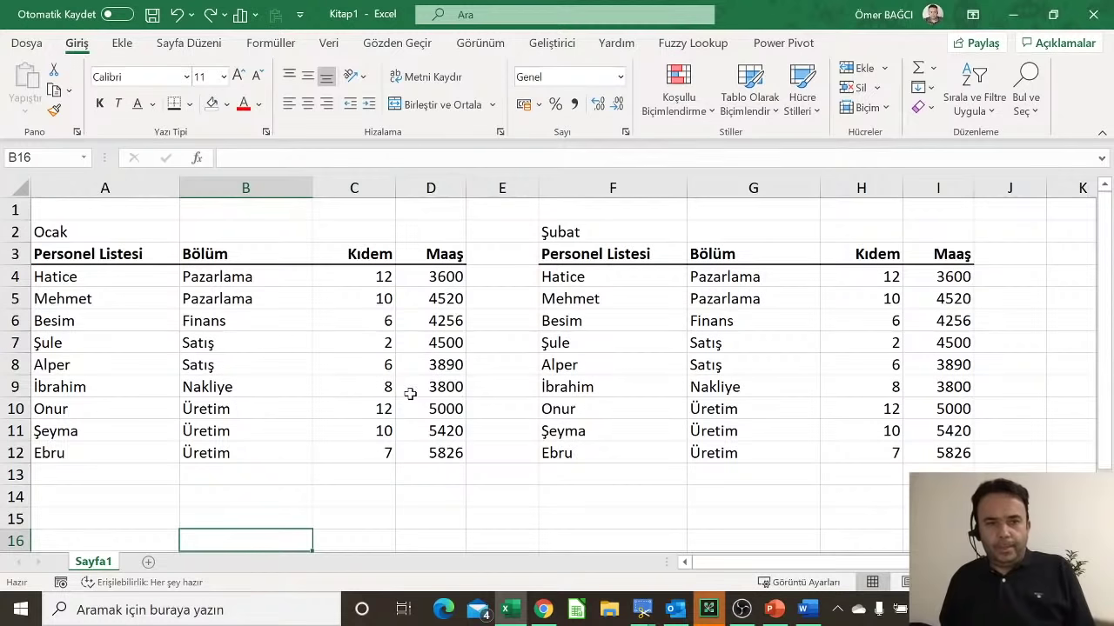
pyautogui.click(55, 301)
pyautogui.click(48, 320)
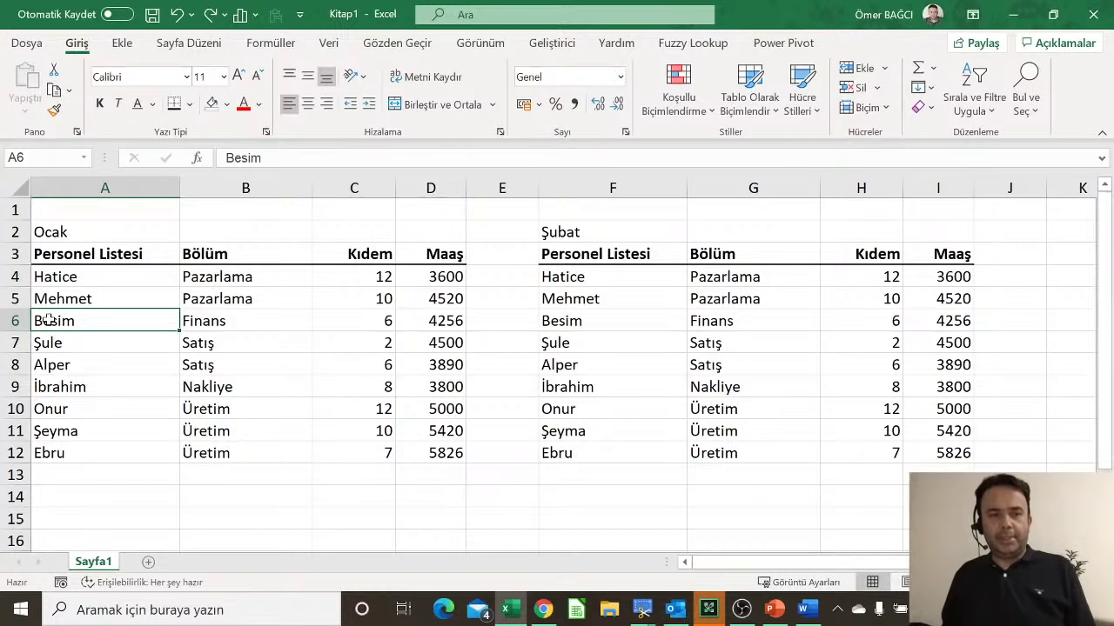
pyautogui.moveTo(48, 320); pyautogui.dragTo(427, 318)
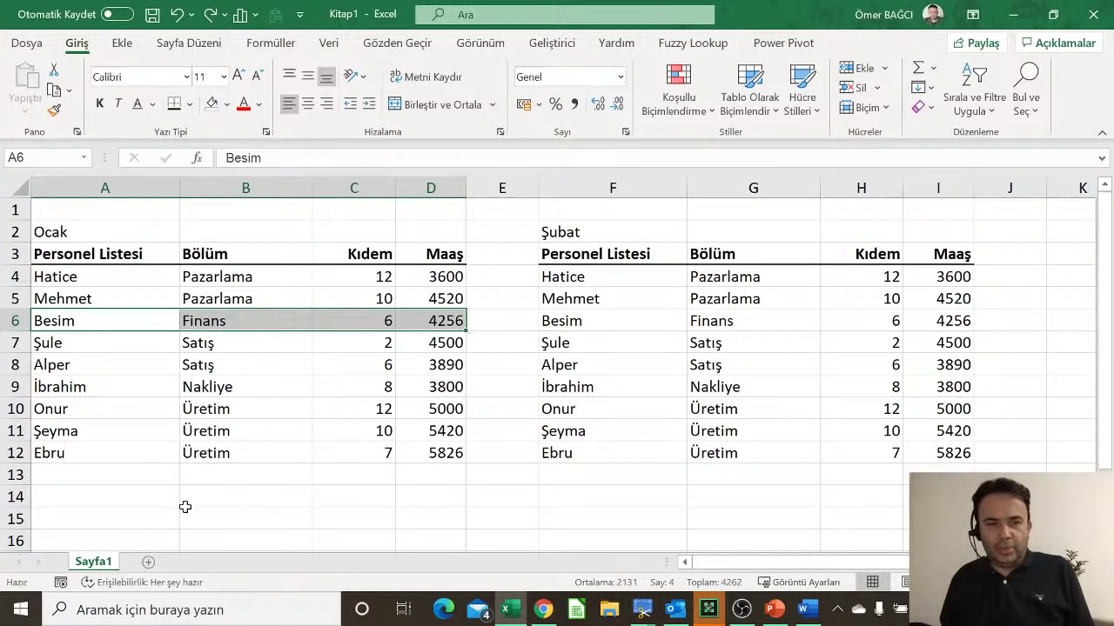
pyautogui.scroll(-5, 207, 448)
pyautogui.scroll(2, 207, 448)
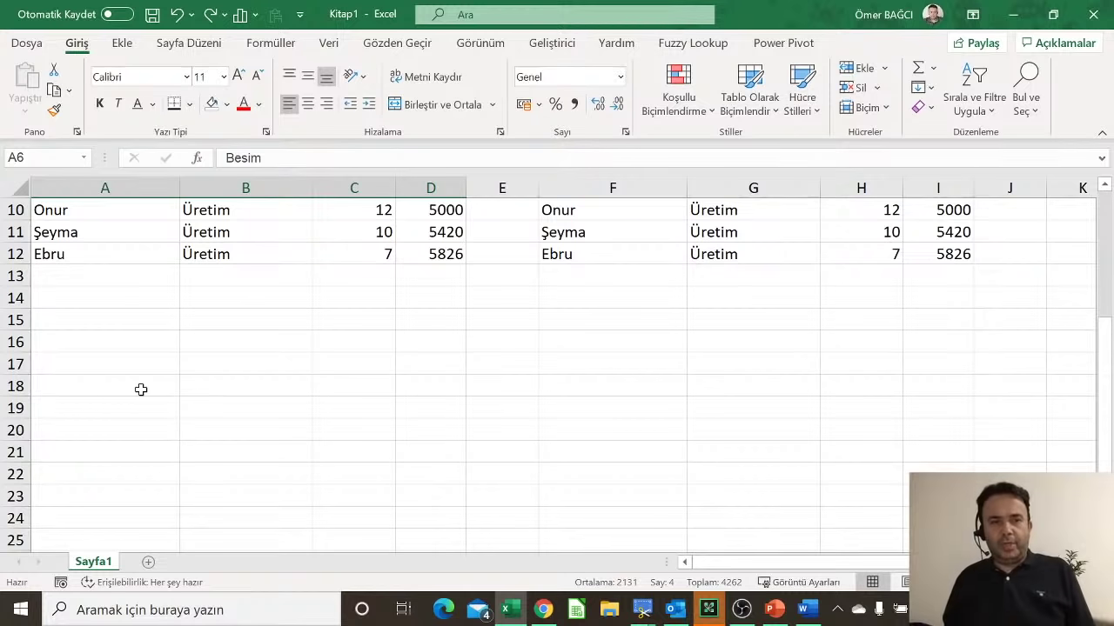
# Step: Fill A16:C22 via fill handle with Finans, a first name, and 1 in each column
pyautogui.click(102, 343)
pyautogui.write('Fi')
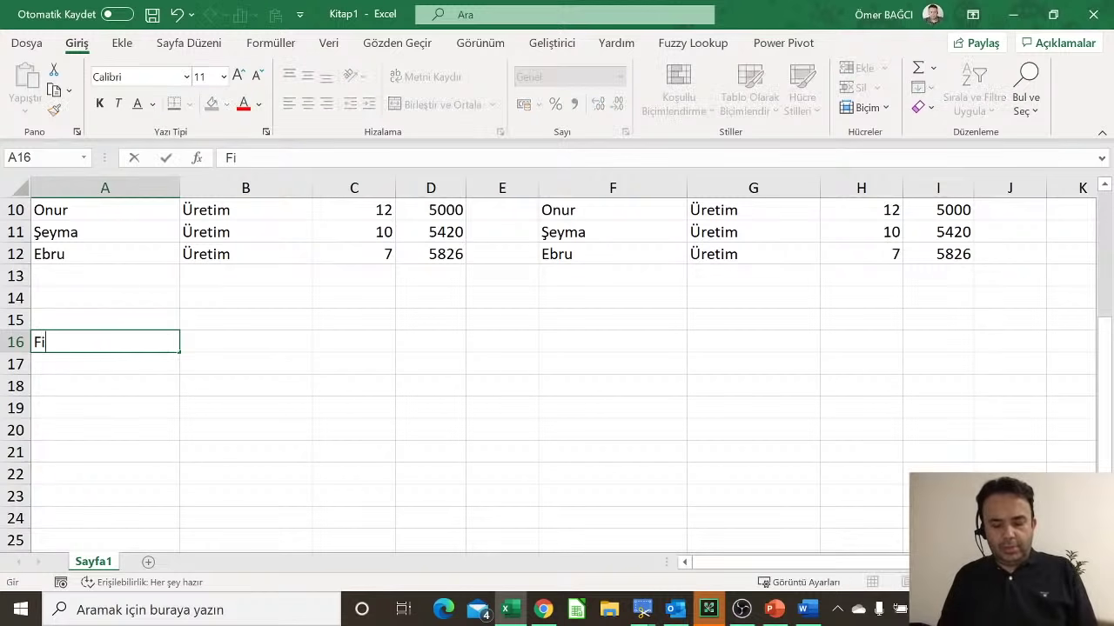
pyautogui.write('nans')
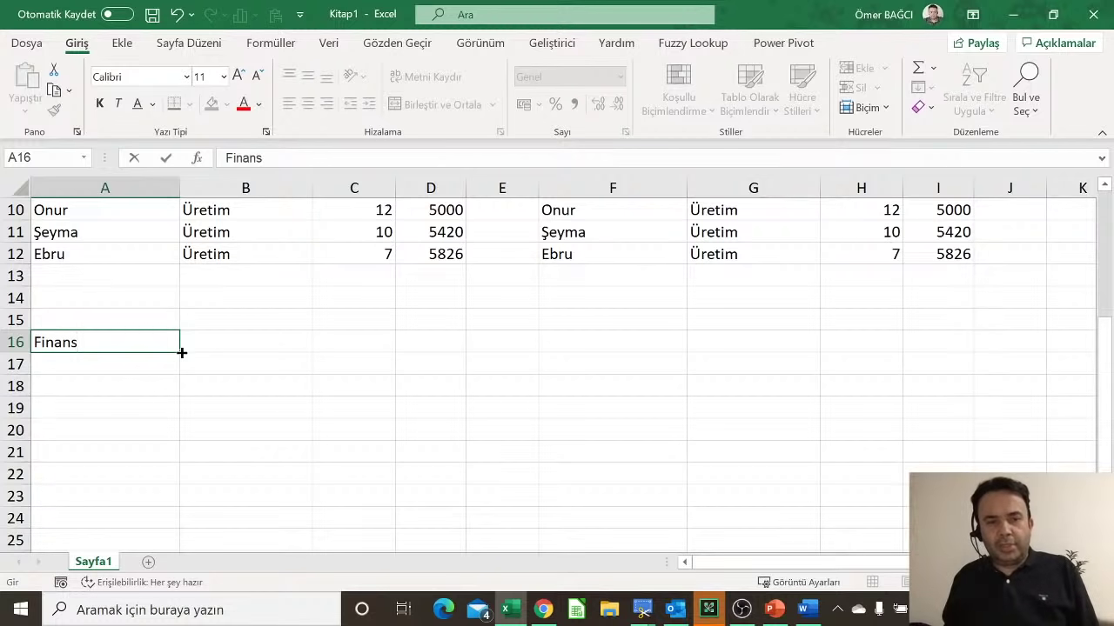
pyautogui.moveTo(182, 352); pyautogui.dragTo(174, 494)
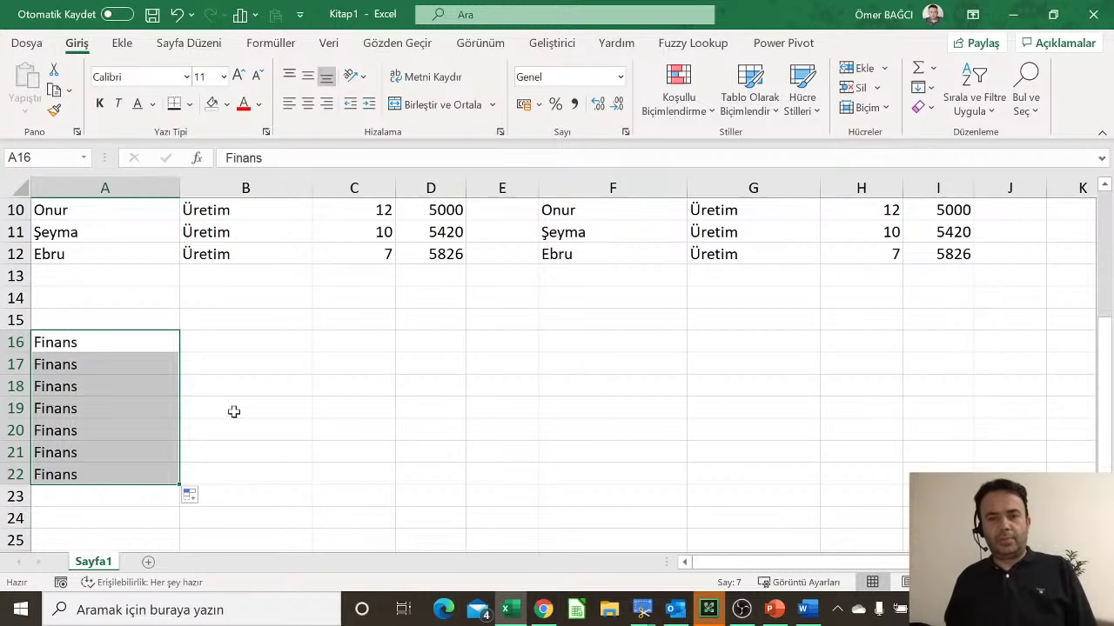
pyautogui.click(251, 339)
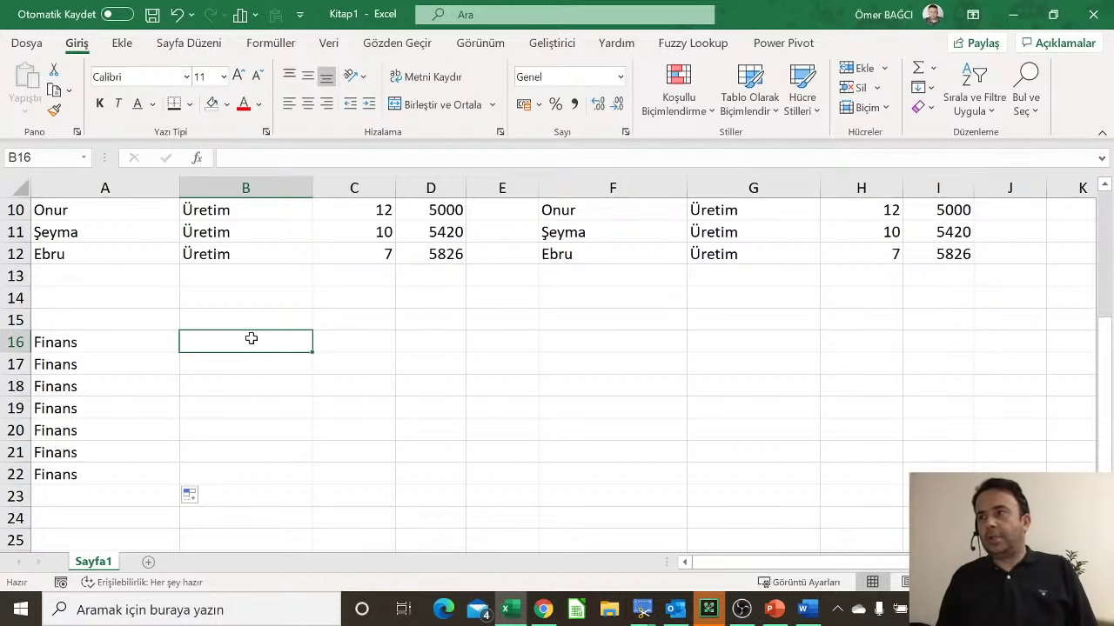
pyautogui.write('Ümi')
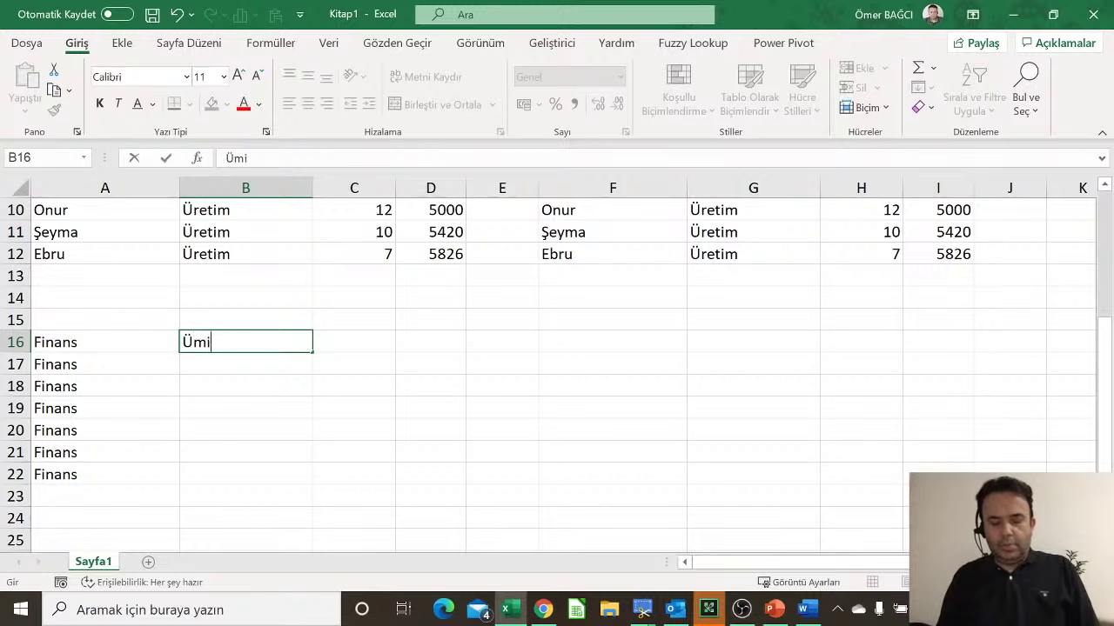
pyautogui.write('t')
pyautogui.press('Return')
pyautogui.click(251, 338)
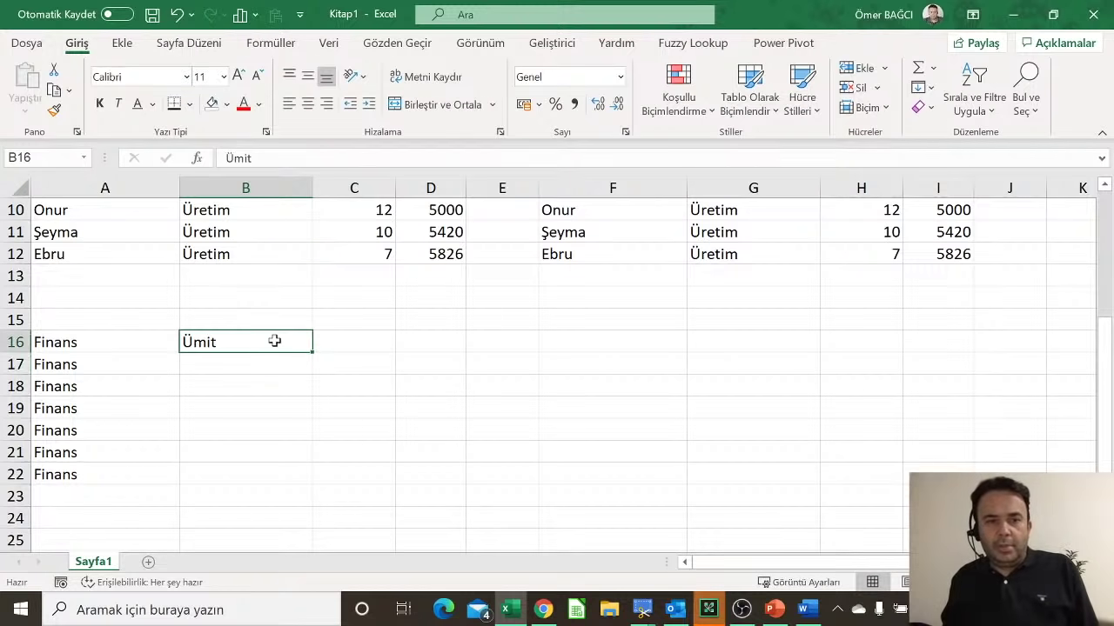
pyautogui.moveTo(314, 353); pyautogui.dragTo(316, 480)
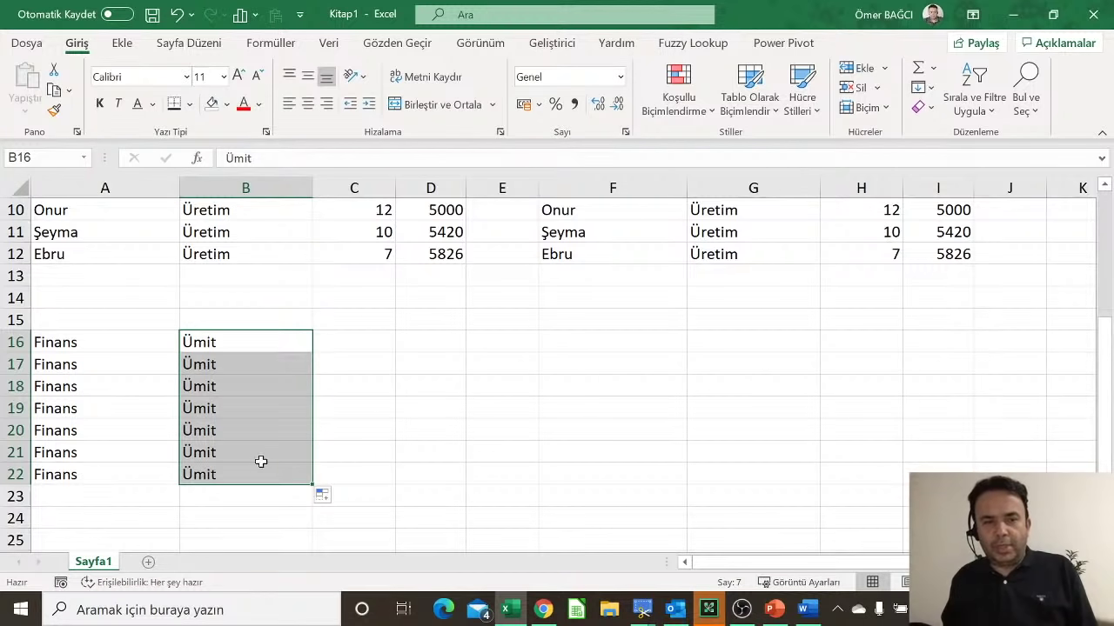
pyautogui.click(370, 343)
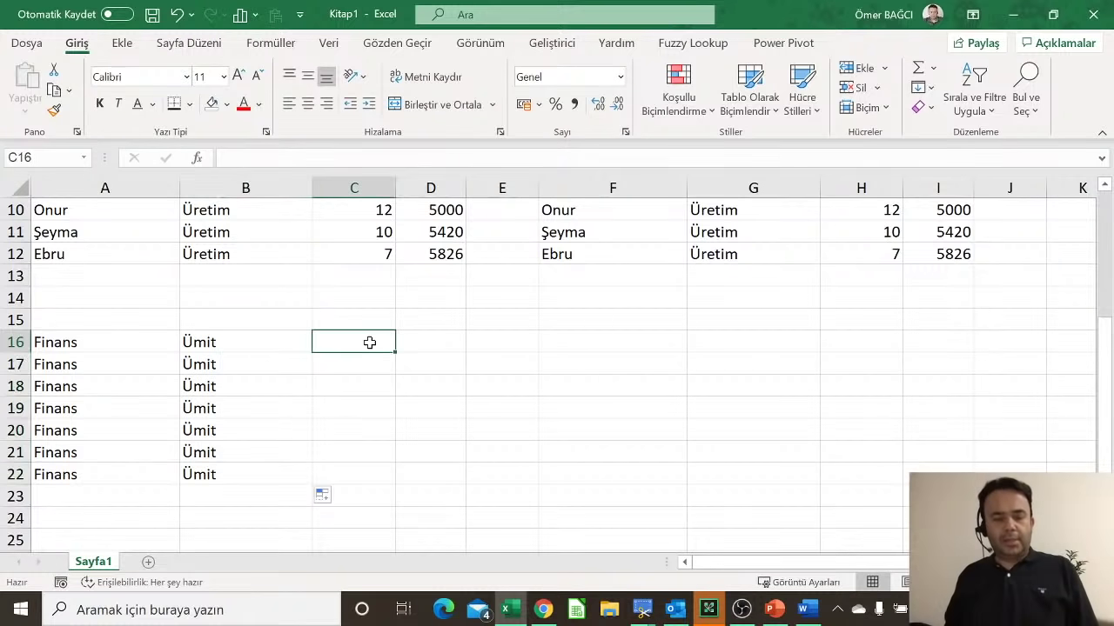
pyautogui.write('1')
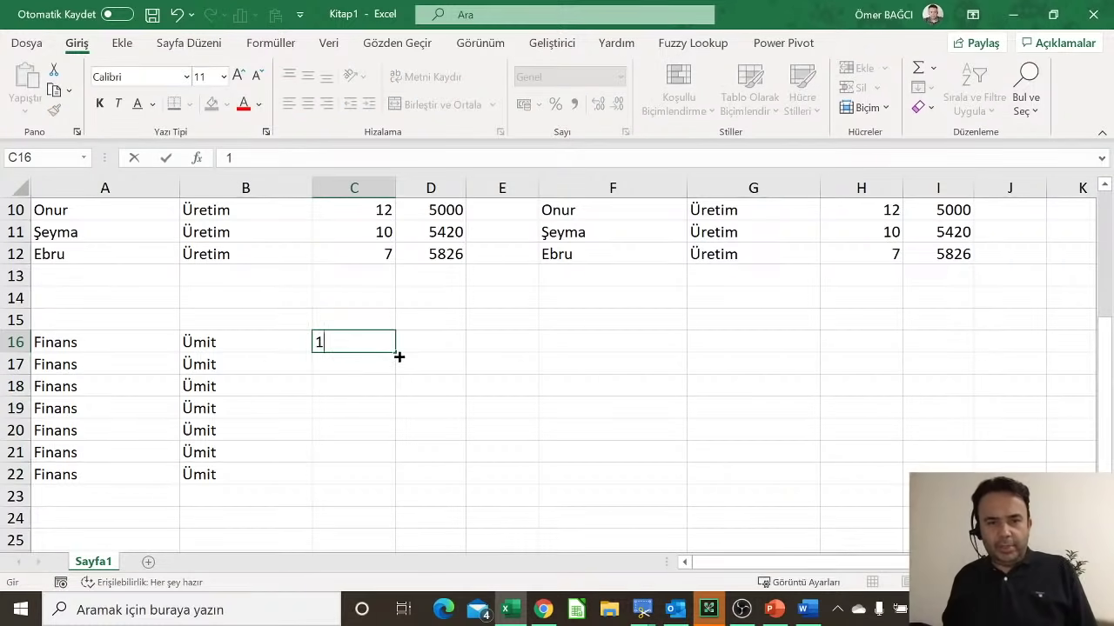
pyautogui.moveTo(396, 353); pyautogui.dragTo(387, 491)
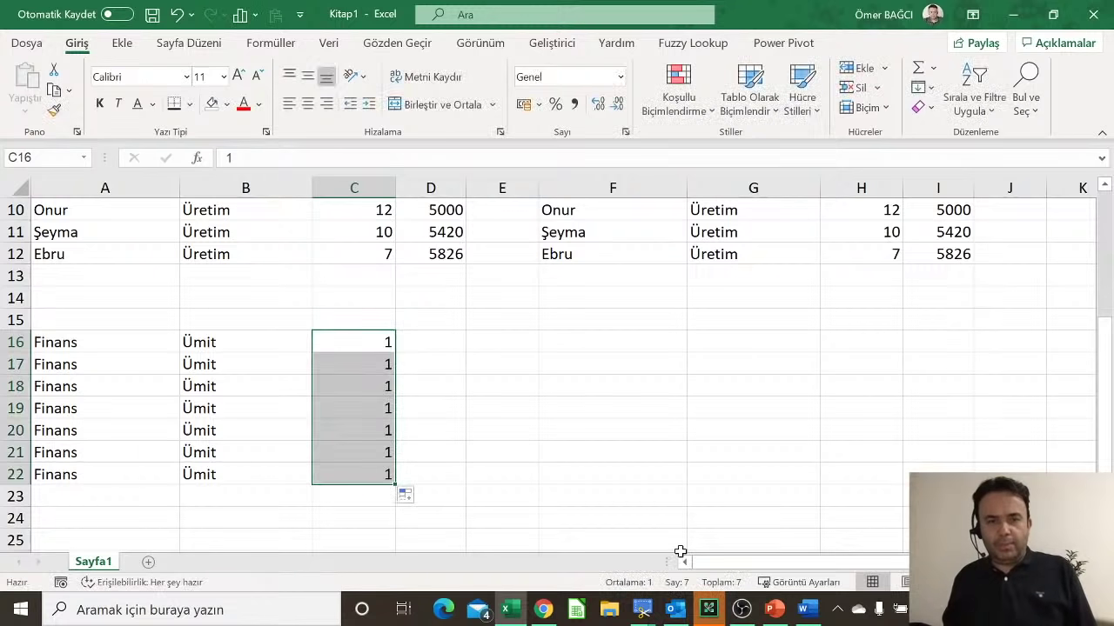
pyautogui.scroll(2, 423, 448)
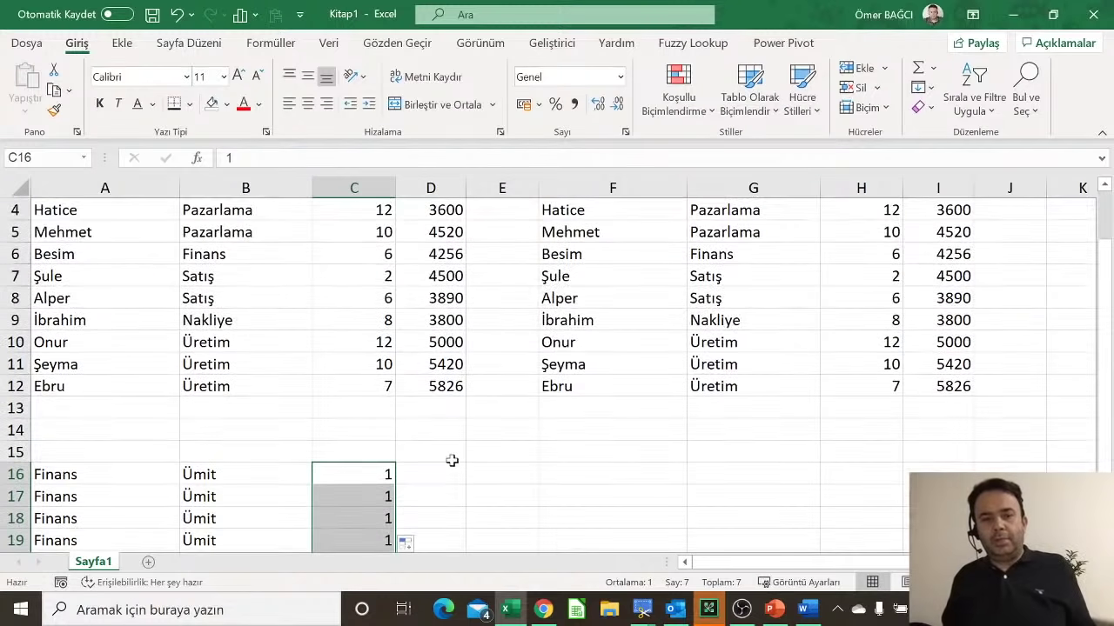
# Step: Enter the code 34KLN9645 in D16
pyautogui.click(447, 475)
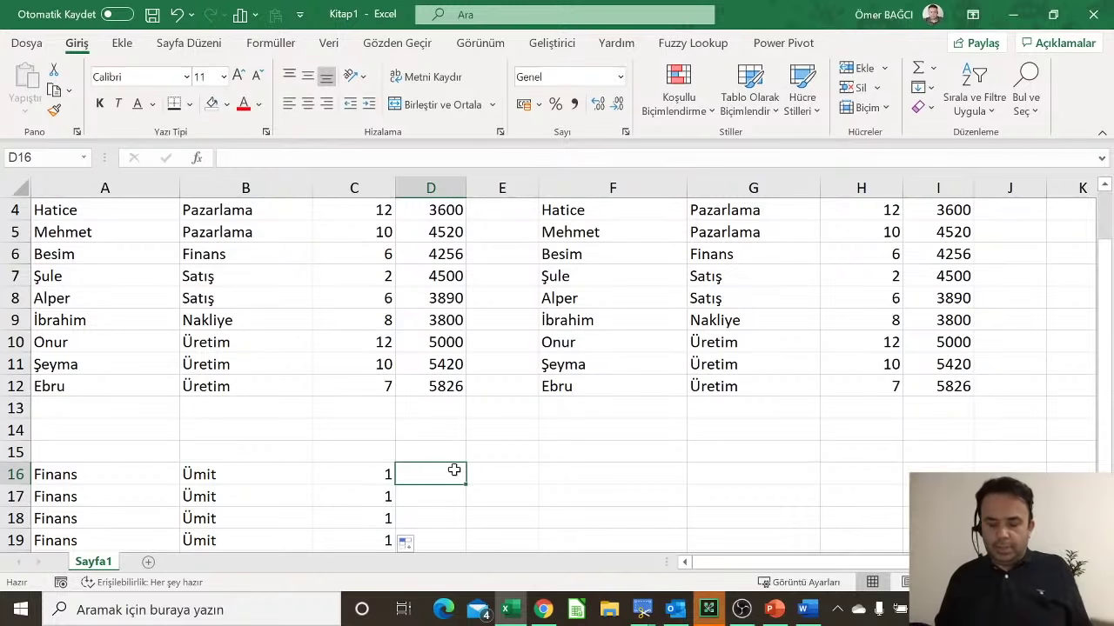
pyautogui.write('34')
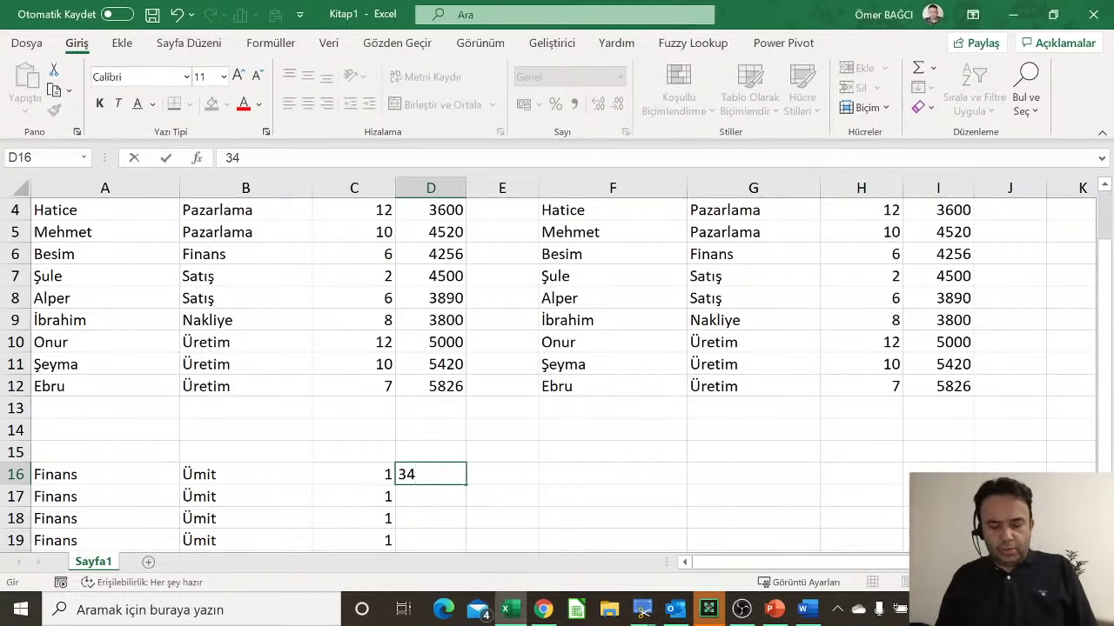
pyautogui.write('KLN')
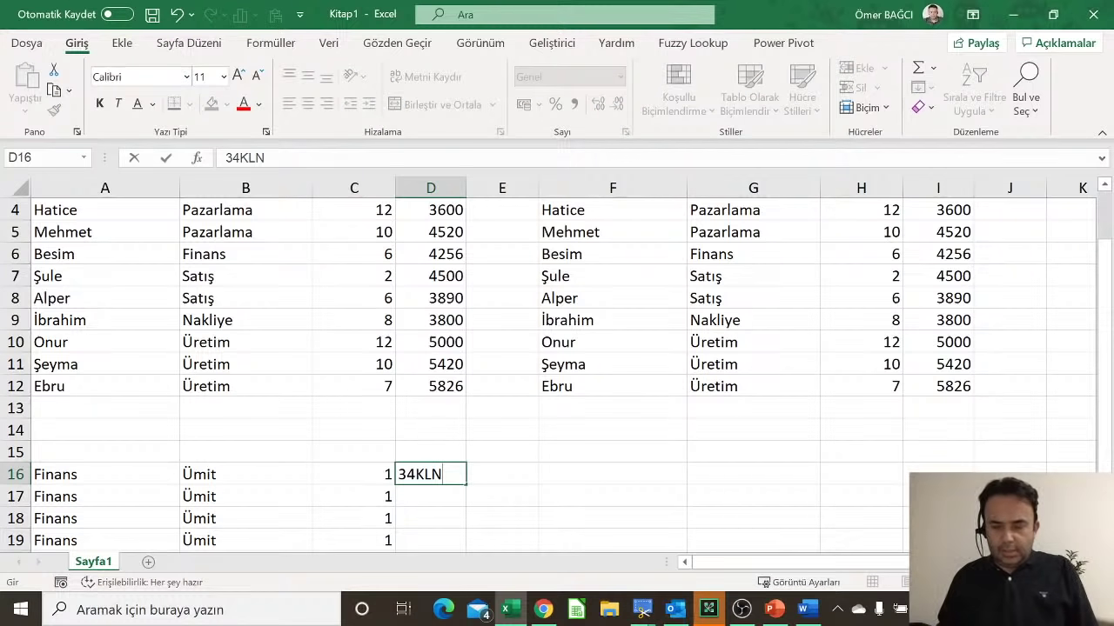
pyautogui.write('963')
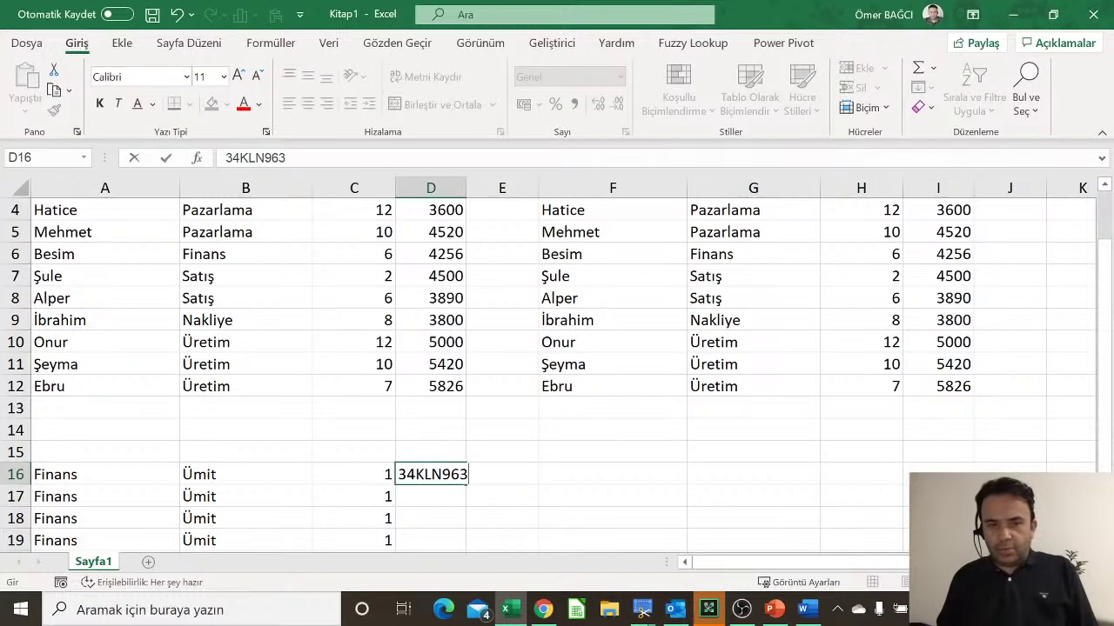
pyautogui.press('BackSpace')
pyautogui.write('45')
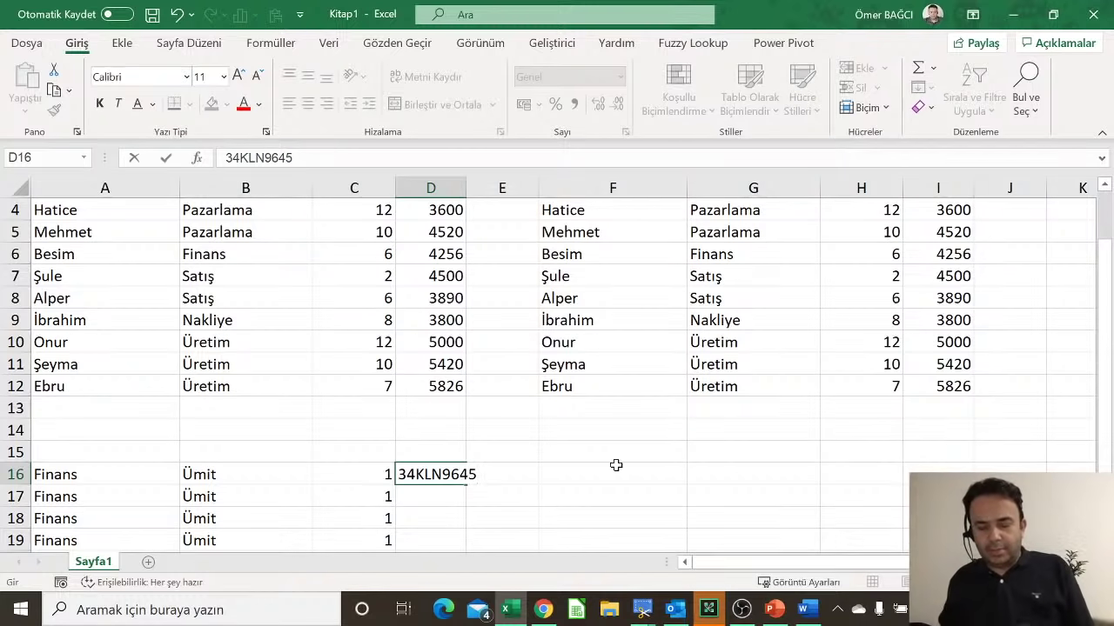
pyautogui.click(444, 495)
# Step: Copy 34KLN9645 unchanged down to D22 after undoing an incrementing series fill
pyautogui.click(445, 475)
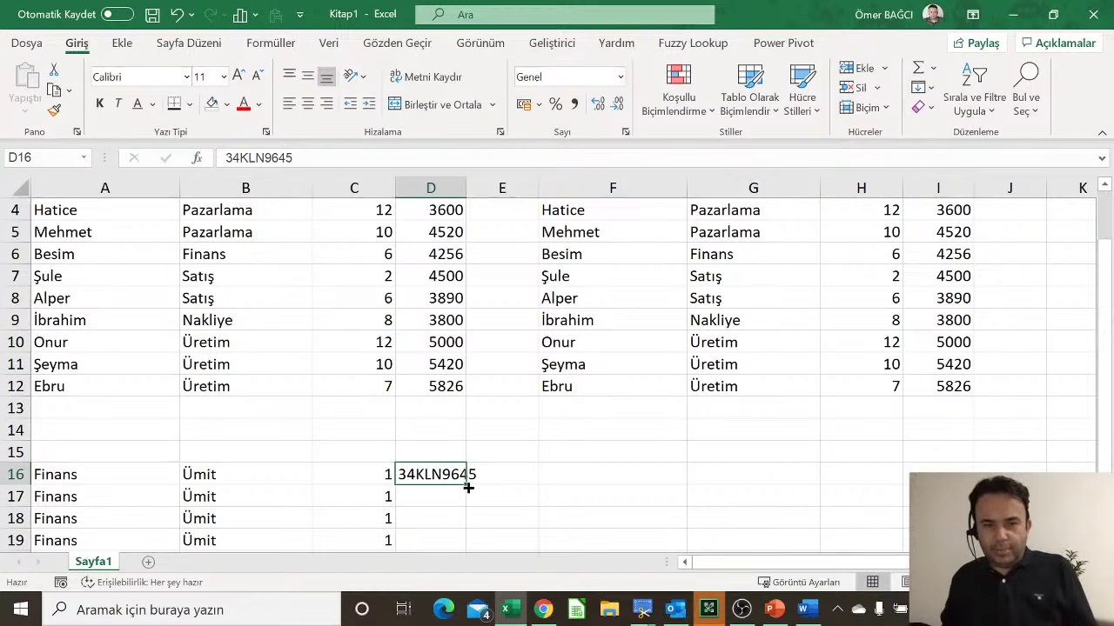
pyautogui.moveTo(468, 489); pyautogui.dragTo(472, 520)
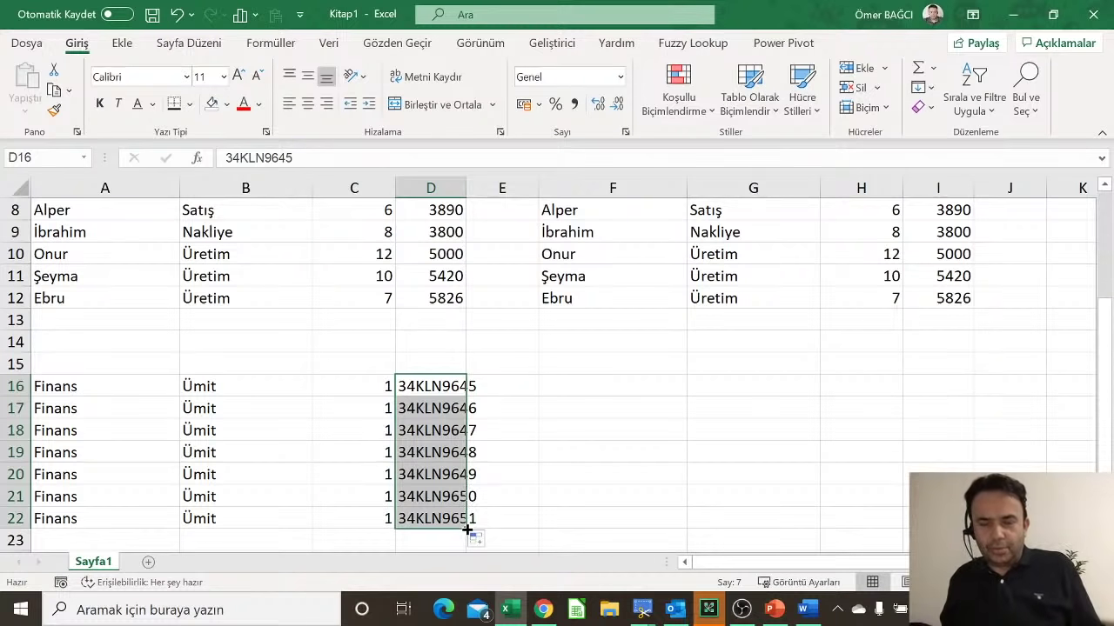
pyautogui.hotkey('ctrl', 'z')
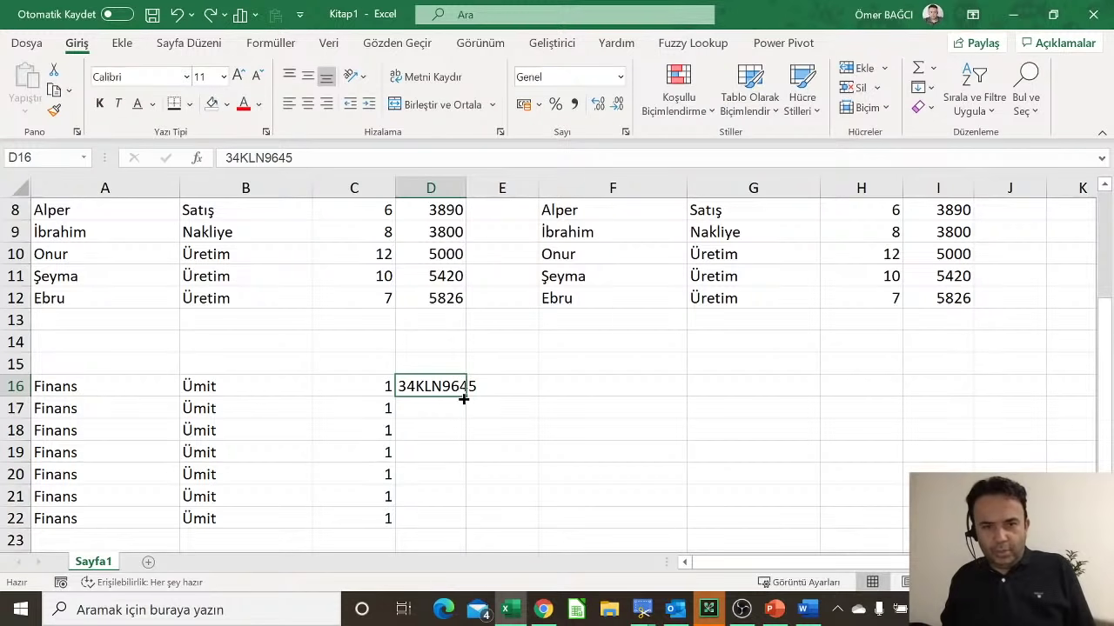
pyautogui.moveTo(462, 397); pyautogui.dragTo(462, 527)
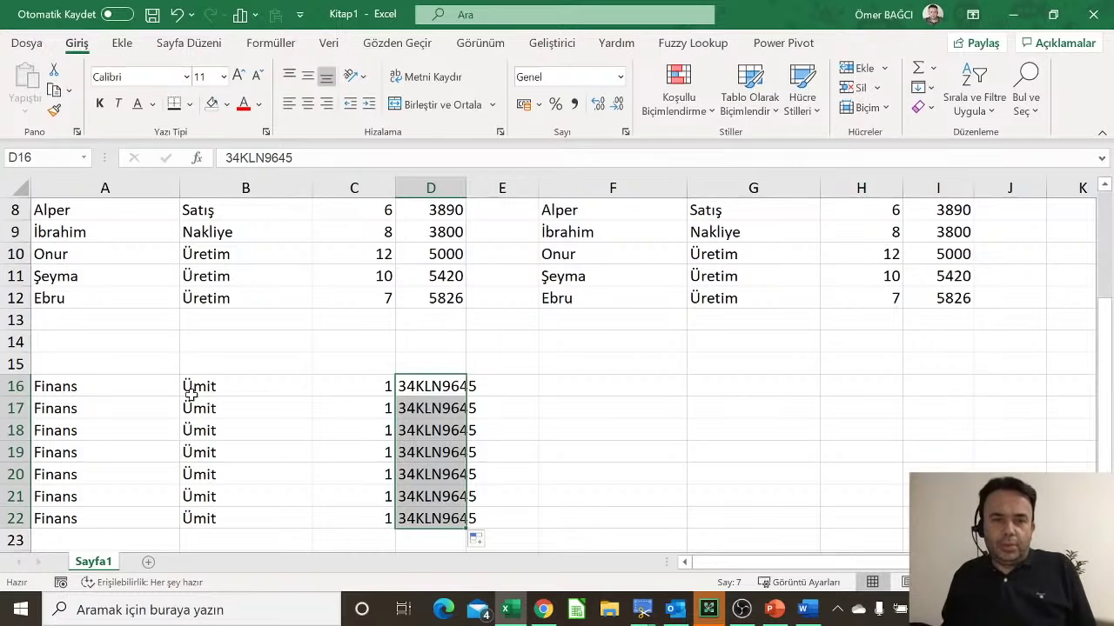
pyautogui.moveTo(116, 388); pyautogui.dragTo(435, 518)
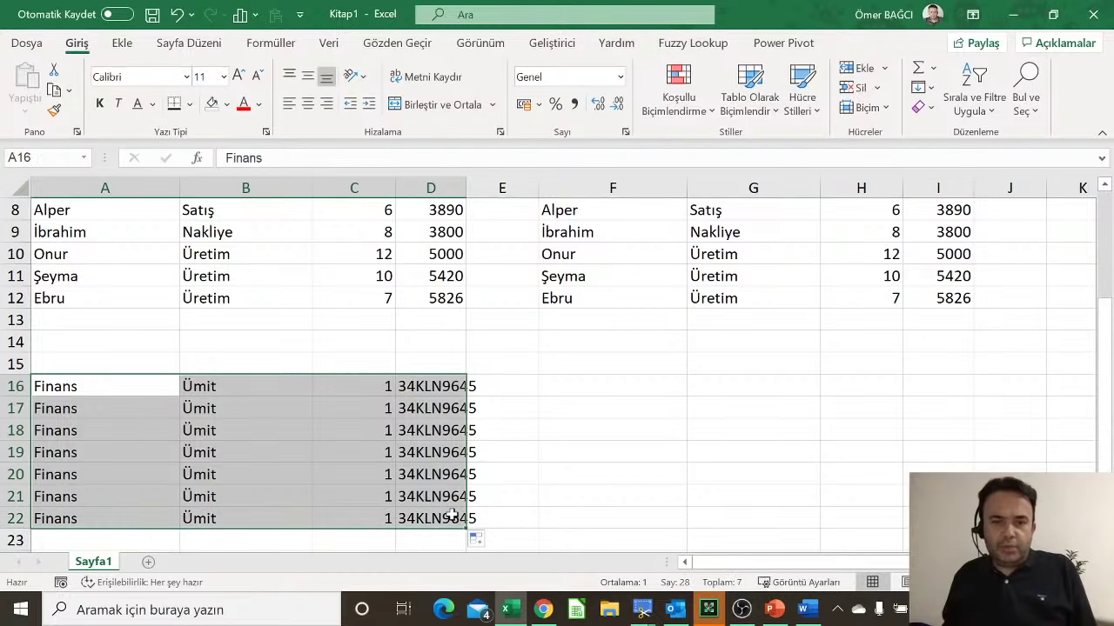
# Step: Clear everything from the Finans test block A16:D22
pyautogui.click(918, 107)
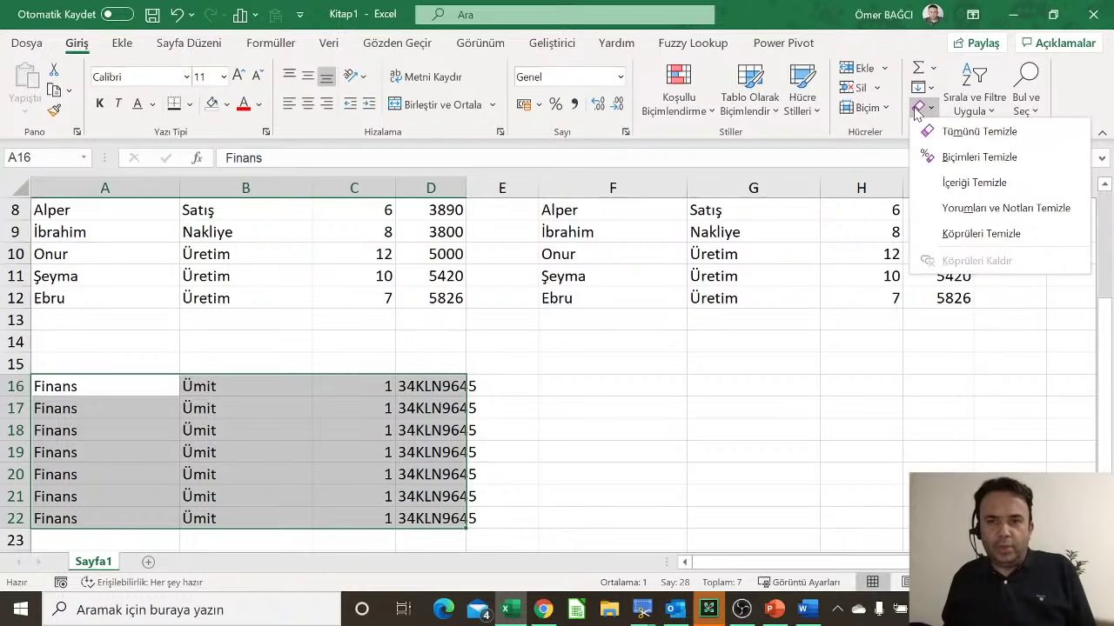
pyautogui.click(945, 147)
pyautogui.scroll(3, 432, 340)
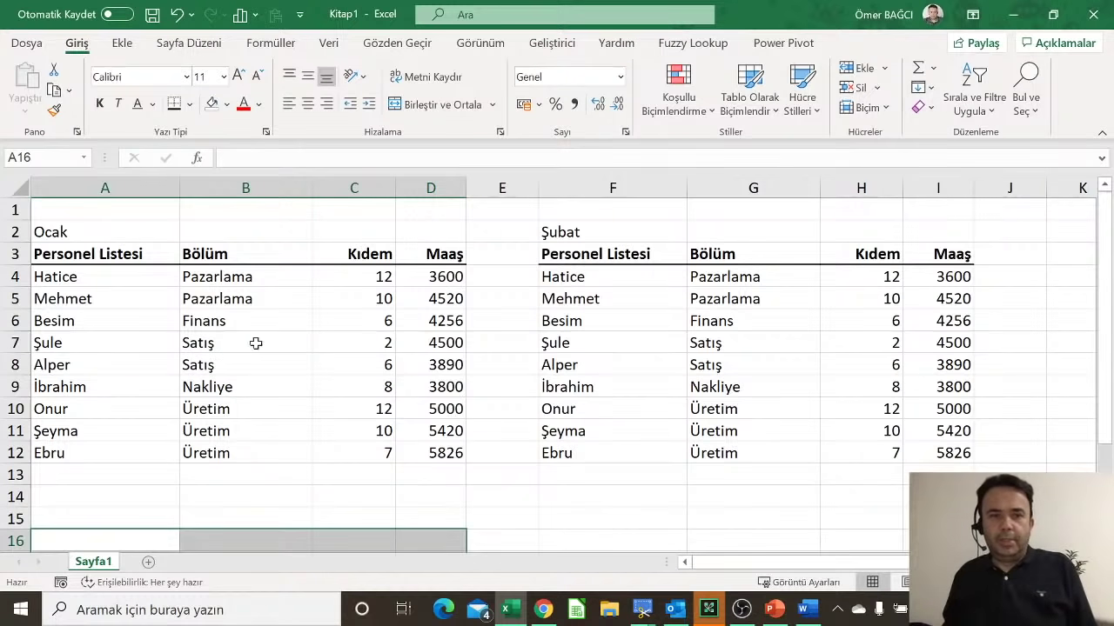
# Step: Shift-drag the A7:D7 fill handle to insert blank cells, then undo and cancel a second try
pyautogui.click(78, 343)
pyautogui.moveTo(78, 342); pyautogui.dragTo(429, 339)
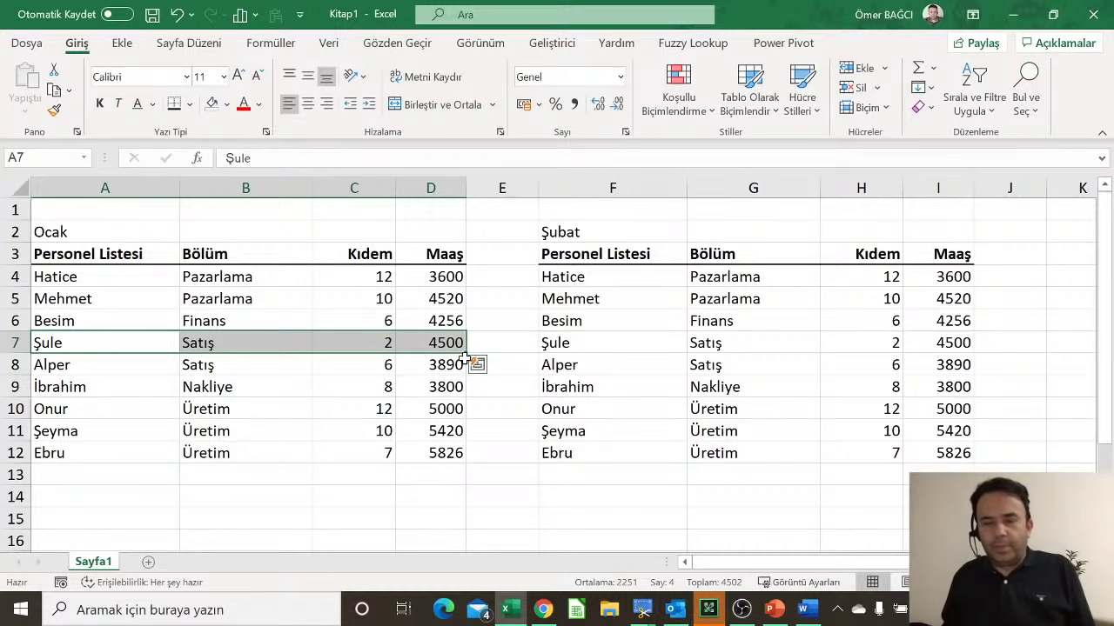
pyautogui.moveTo(465, 351); pyautogui.dragTo(467, 368)
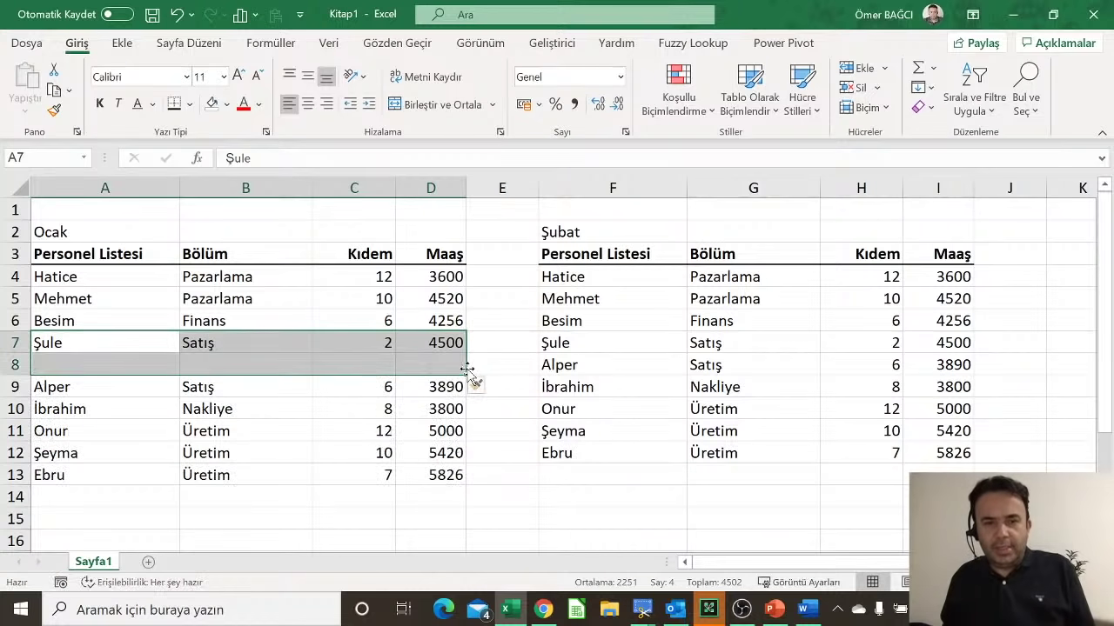
pyautogui.click(109, 361)
pyautogui.moveTo(109, 361); pyautogui.dragTo(412, 359)
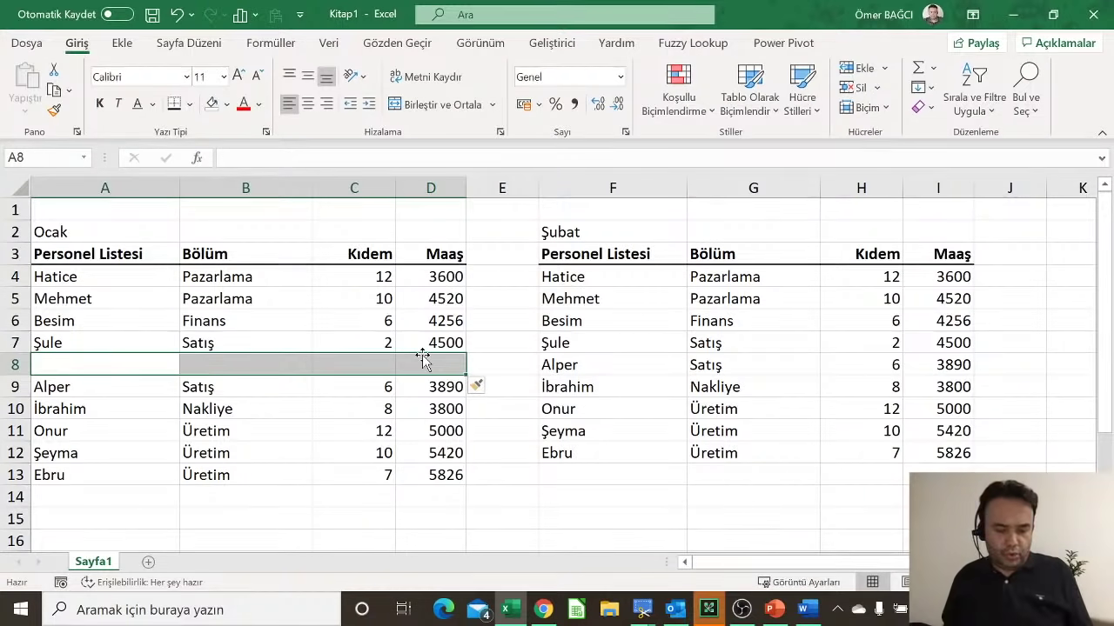
pyautogui.hotkey('ctrl', 'z')
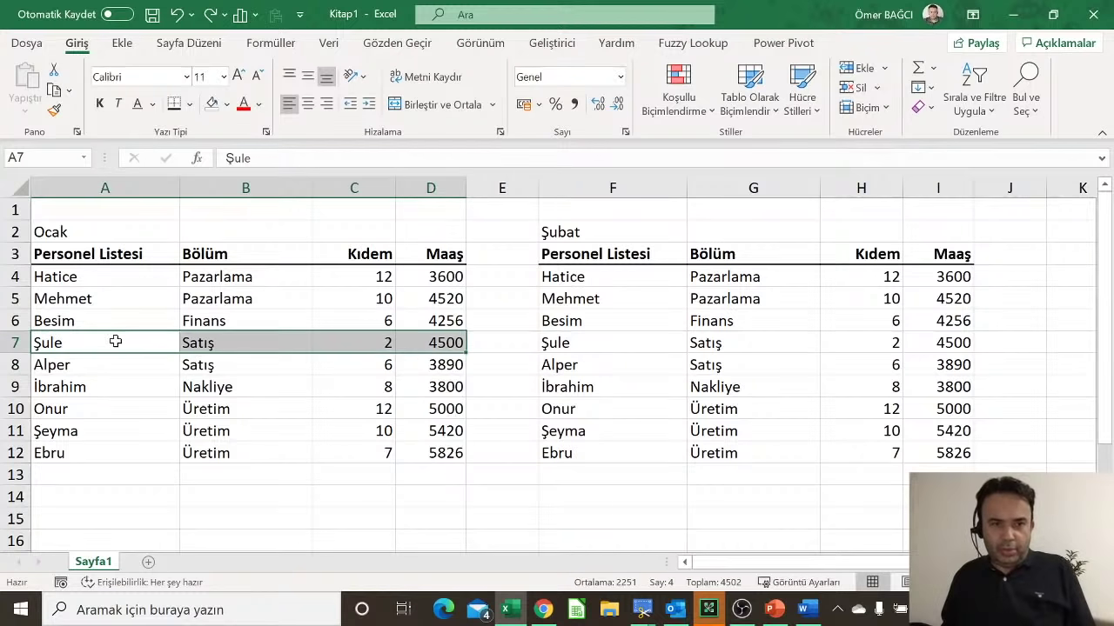
pyautogui.moveTo(114, 341); pyautogui.dragTo(439, 343)
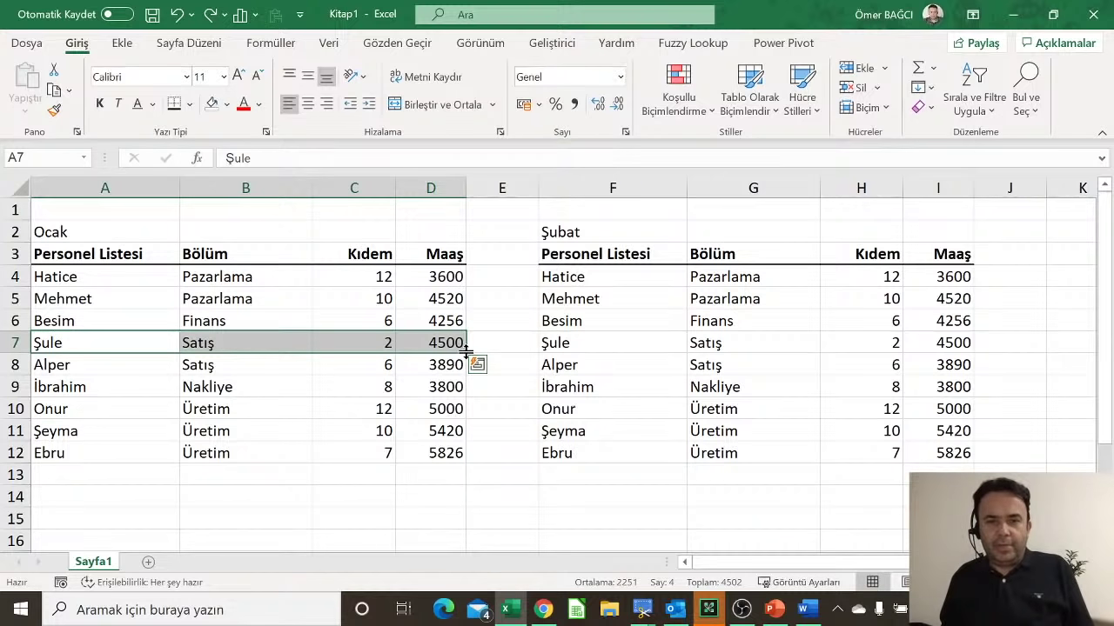
pyautogui.moveTo(465, 350); pyautogui.dragTo(458, 410)
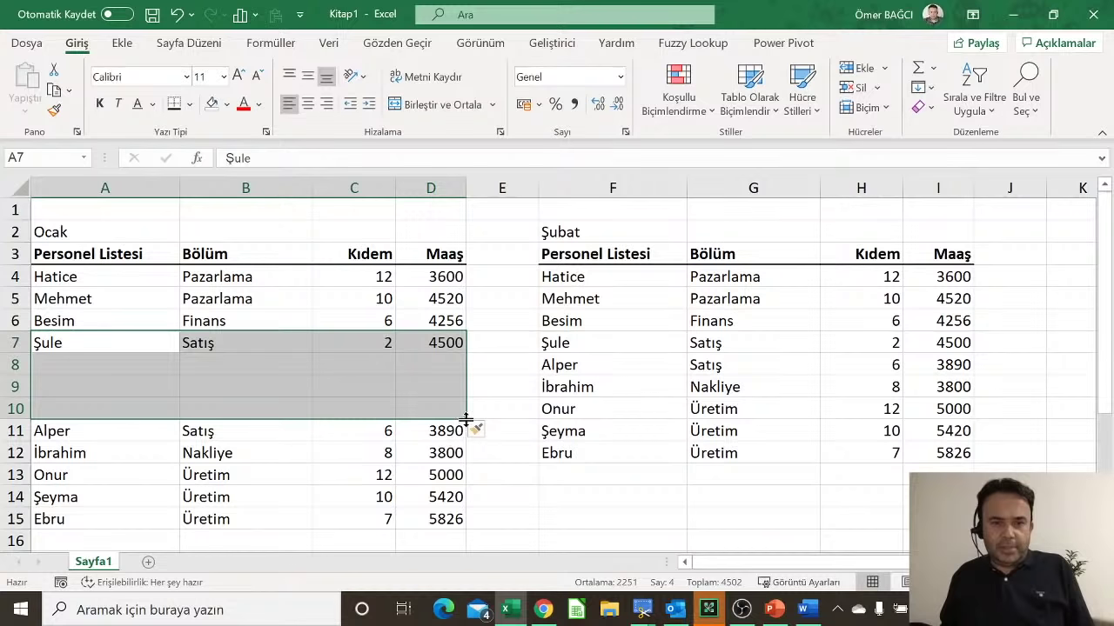
pyautogui.moveTo(466, 420); pyautogui.dragTo(465, 352)
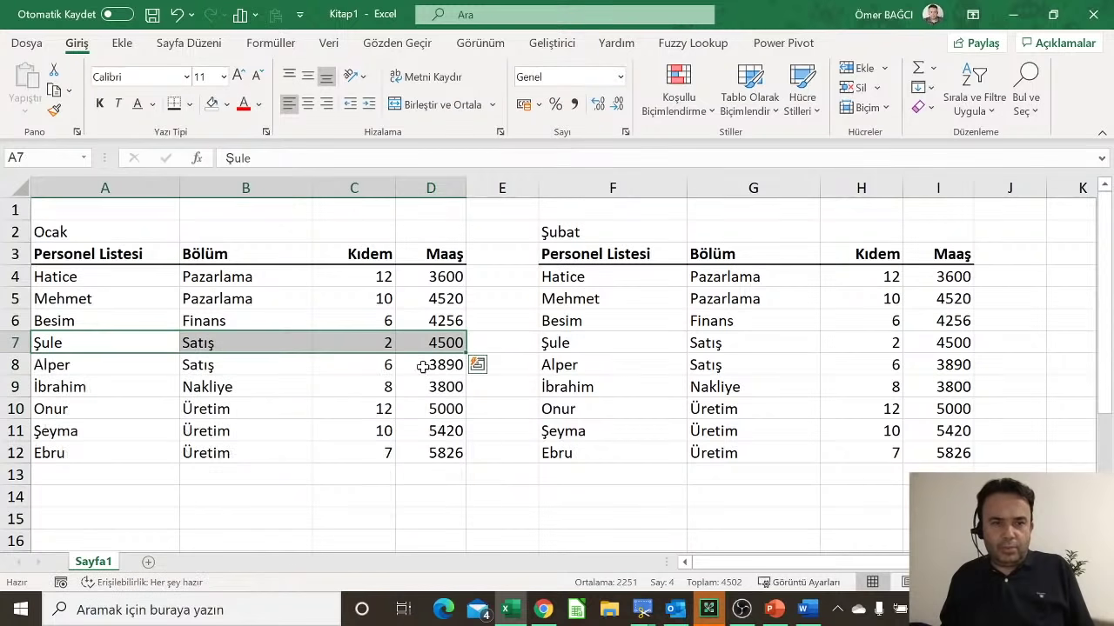
pyautogui.click(319, 394)
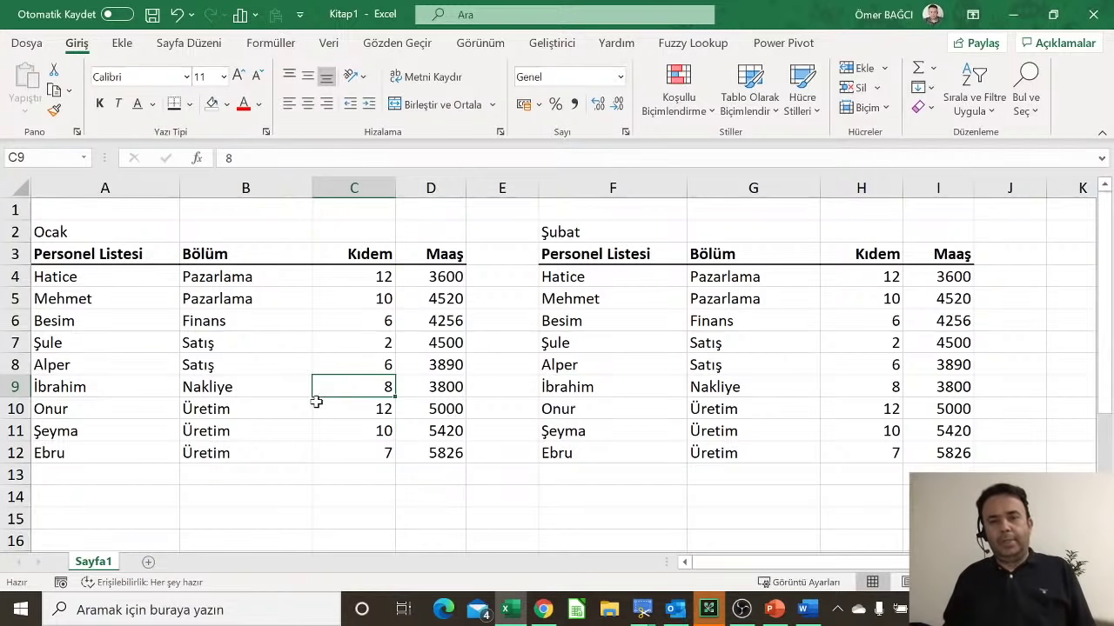
# Step: Delete the second Pazarlama employee row (A5:D5) from the Ocak table, shifting the cells below up
pyautogui.click(109, 271)
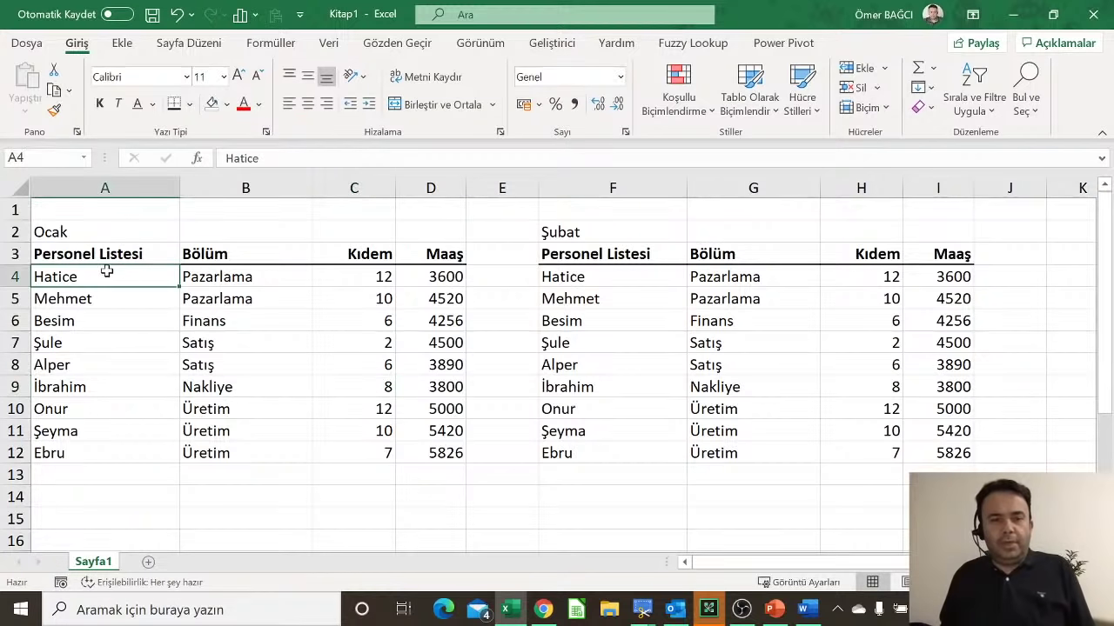
pyautogui.click(449, 298)
pyautogui.click(147, 299)
pyautogui.moveTo(147, 298); pyautogui.dragTo(432, 298)
pyautogui.rightClick(431, 299)
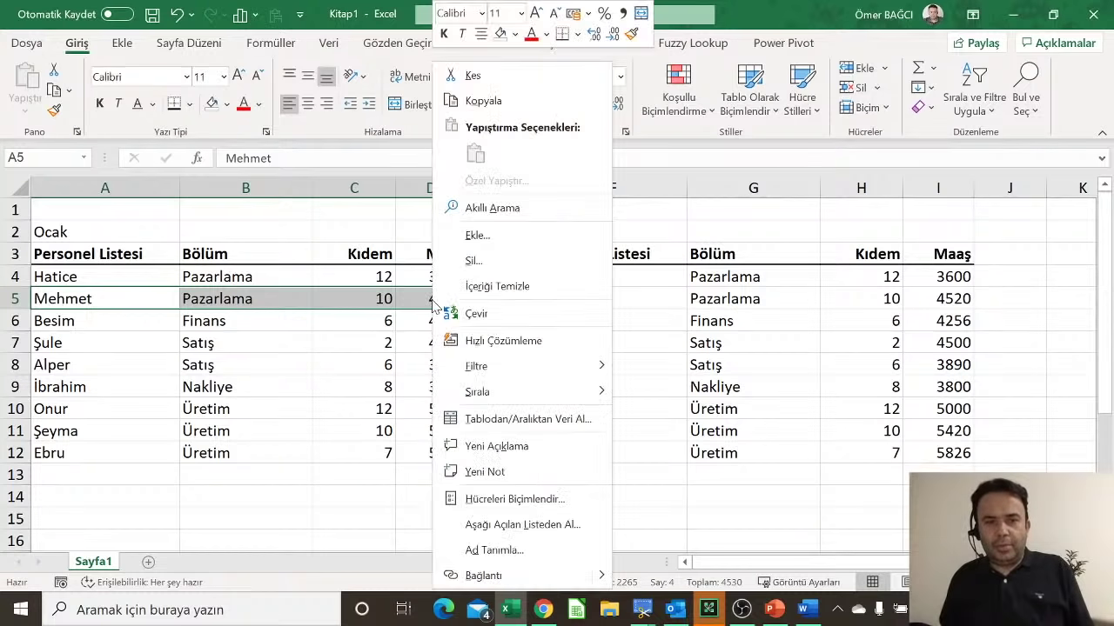
pyautogui.click(458, 259)
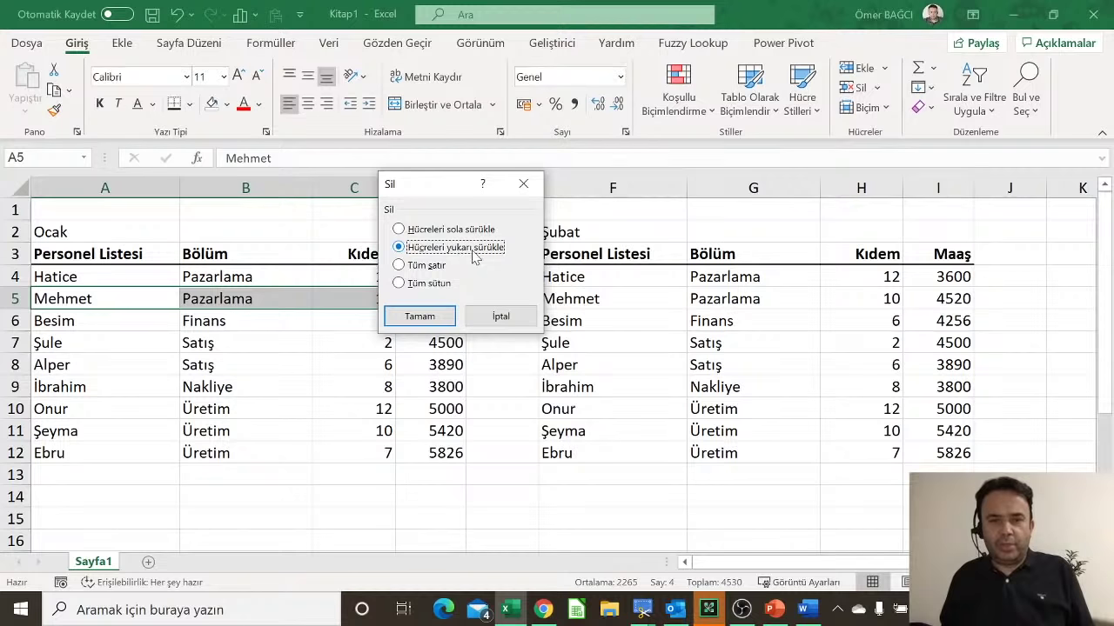
pyautogui.click(421, 319)
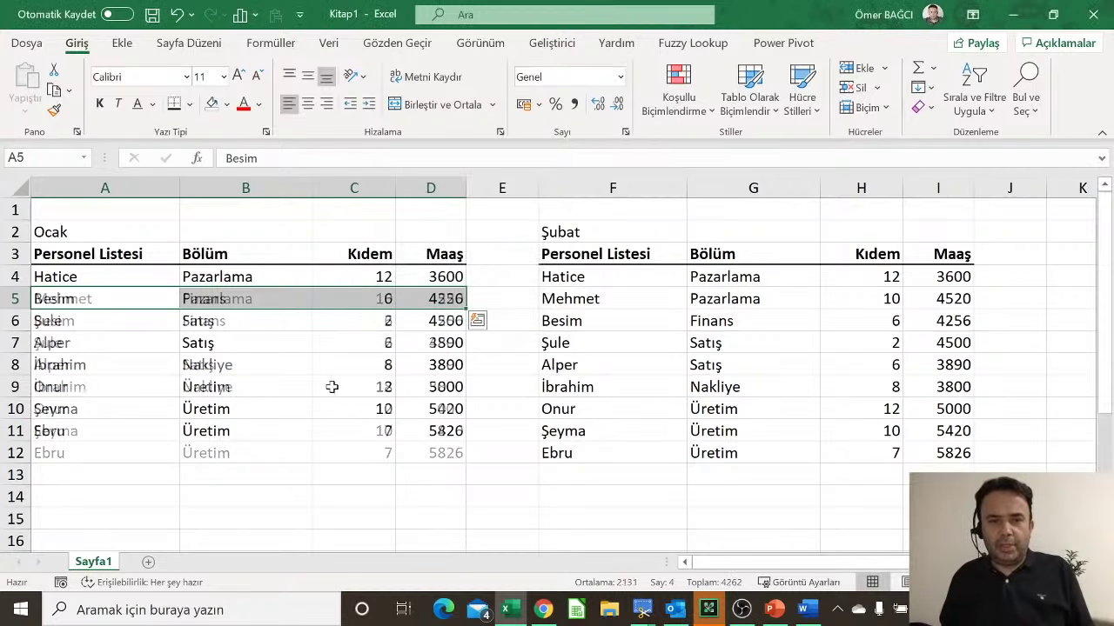
# Step: Select row 6 and bring up its row menu, then dismiss it without choosing anything
pyautogui.click(311, 298)
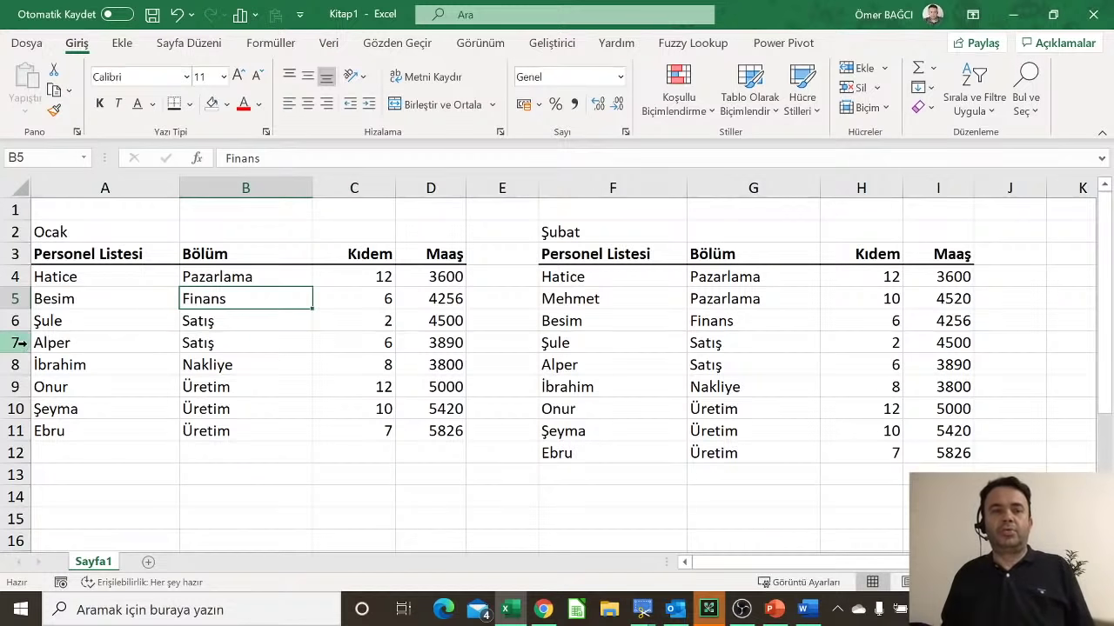
pyautogui.click(17, 320)
pyautogui.rightClick(16, 320)
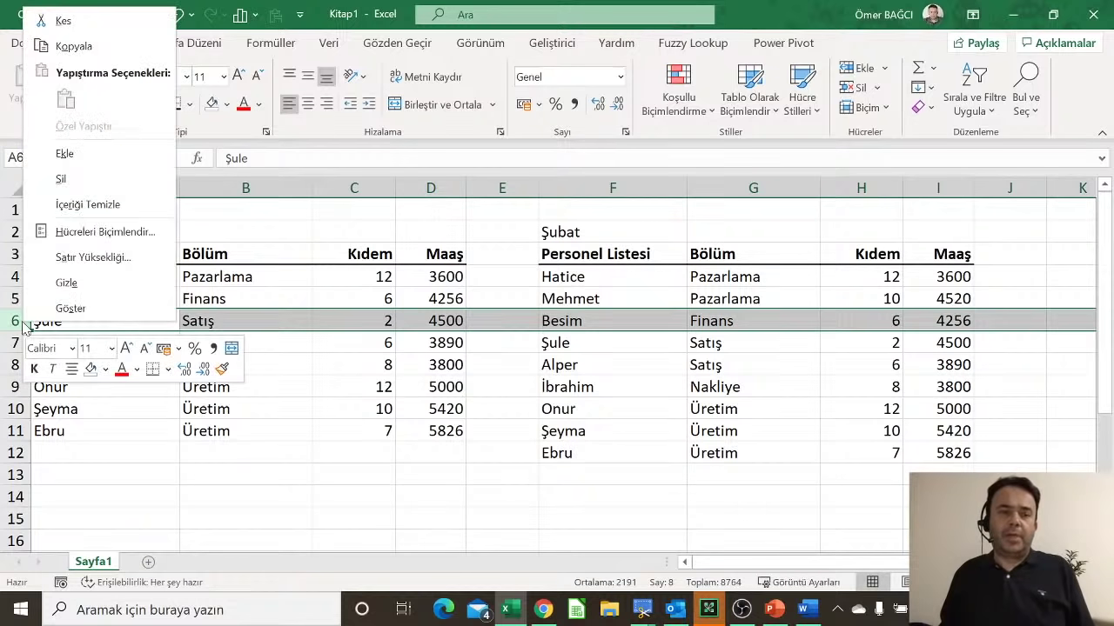
pyautogui.press('Escape')
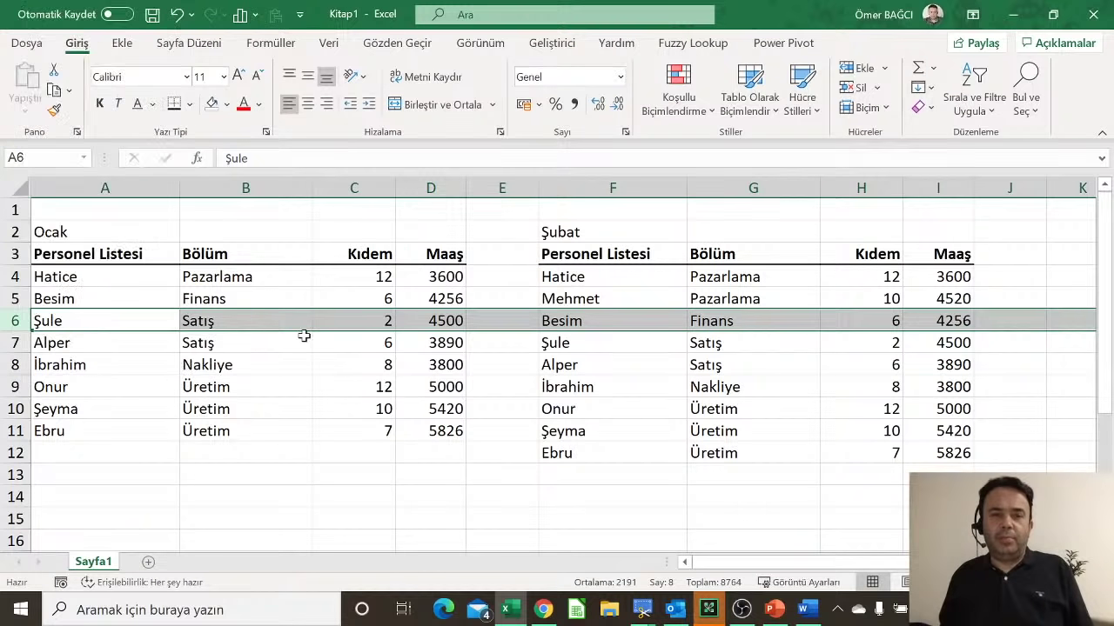
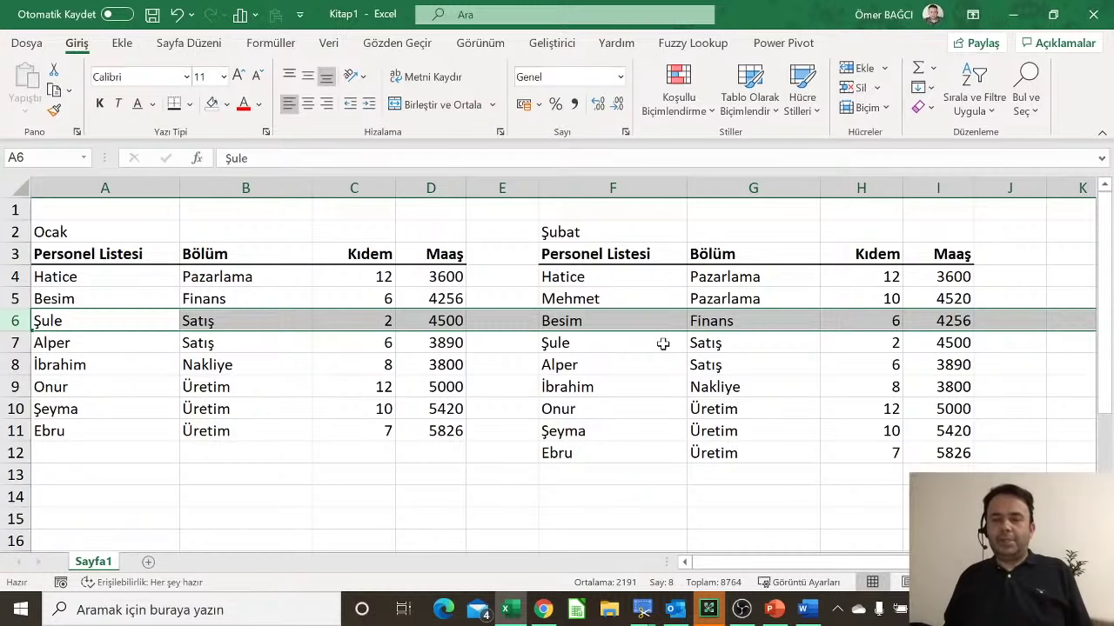
# Step: Select Şule's entries in the Ocak and Şubat tables and check column G's options without deleting
pyautogui.click(550, 317)
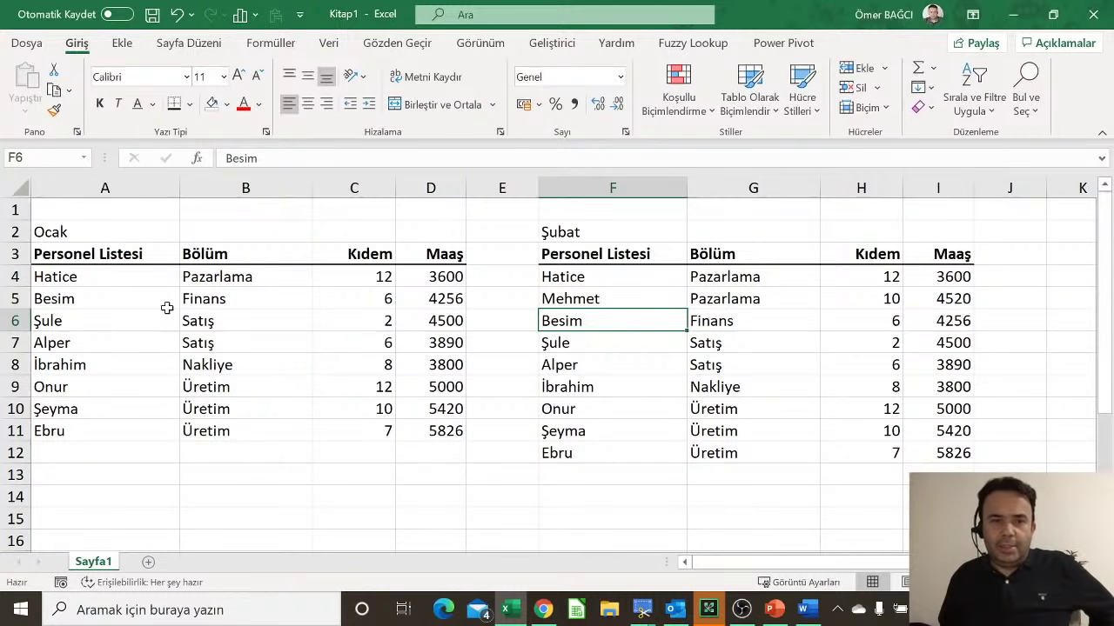
pyautogui.moveTo(125, 315); pyautogui.dragTo(411, 322)
pyautogui.click(743, 338)
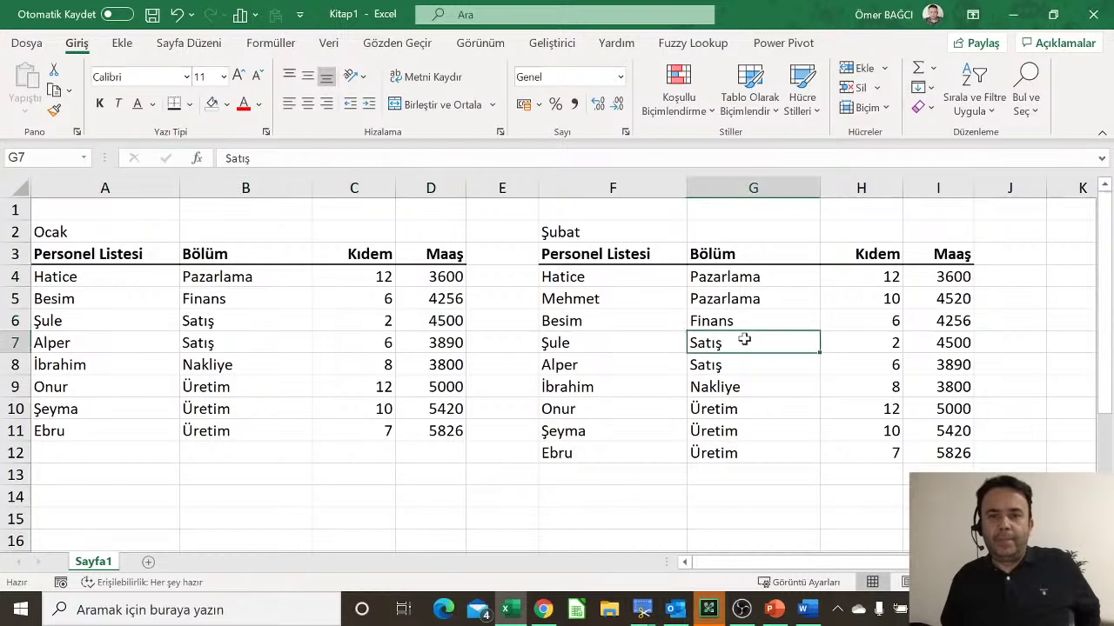
pyautogui.click(763, 181)
pyautogui.rightClick(763, 182)
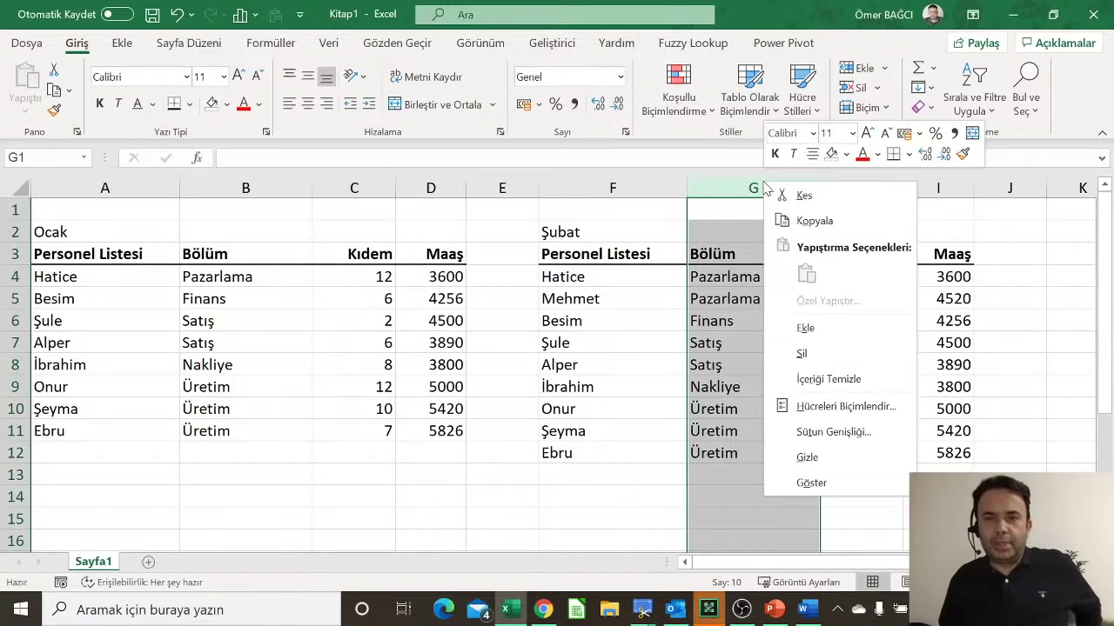
pyautogui.click(731, 392)
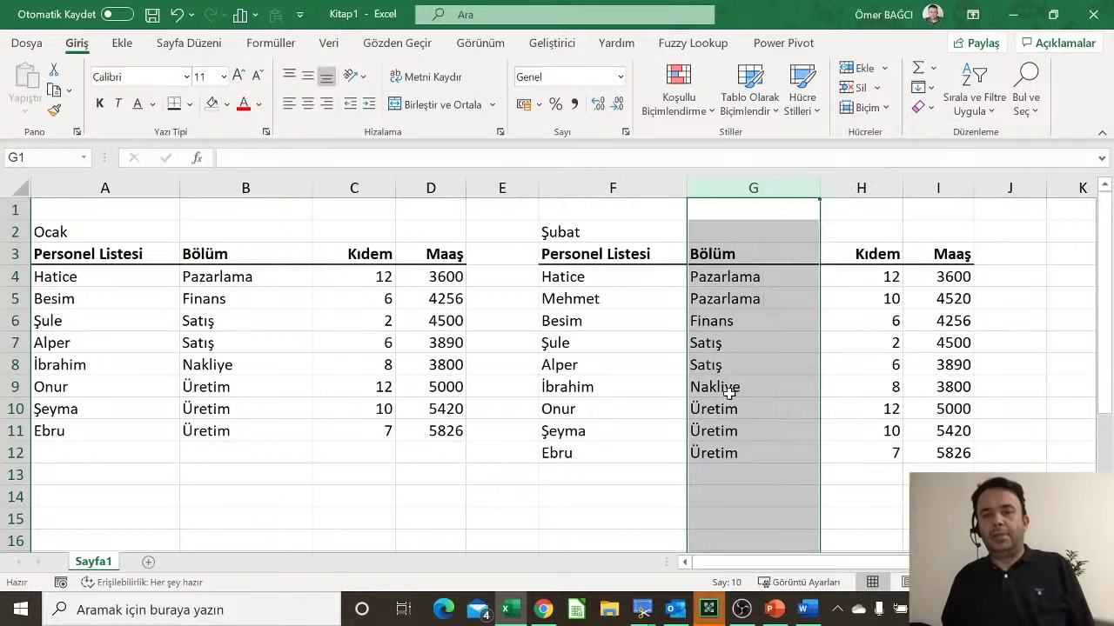
pyautogui.click(738, 432)
# Step: Select Şule's row in the Şubat table and bring up its cell options
pyautogui.scroll(-3, 758, 443)
pyautogui.scroll(-2, 759, 443)
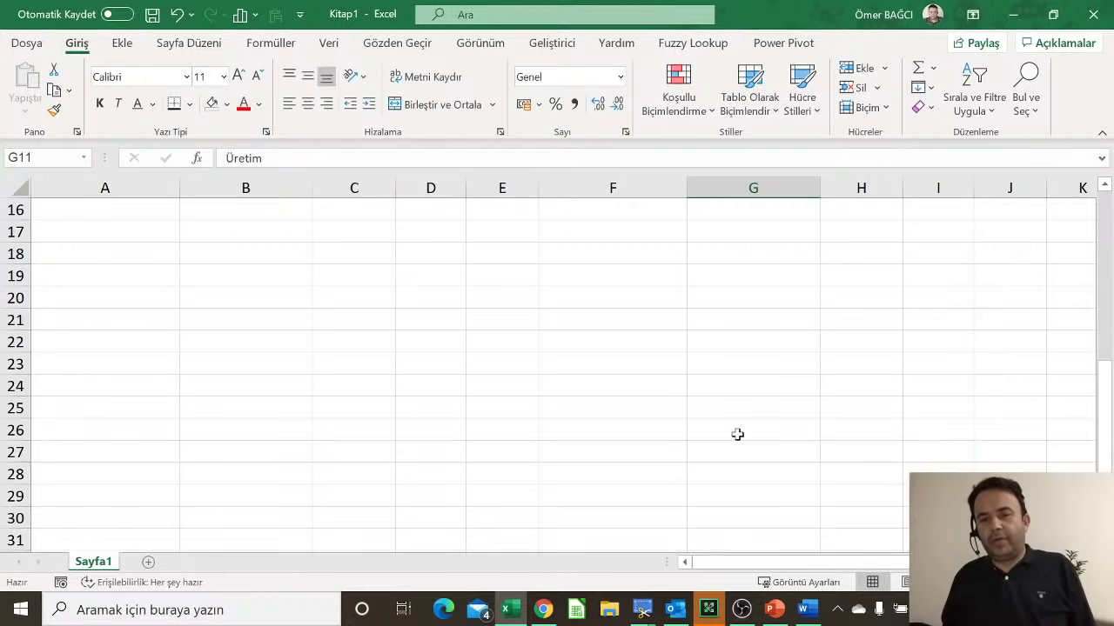
pyautogui.scroll(-5, 748, 432)
pyautogui.scroll(5, 759, 420)
pyautogui.scroll(5, 759, 420)
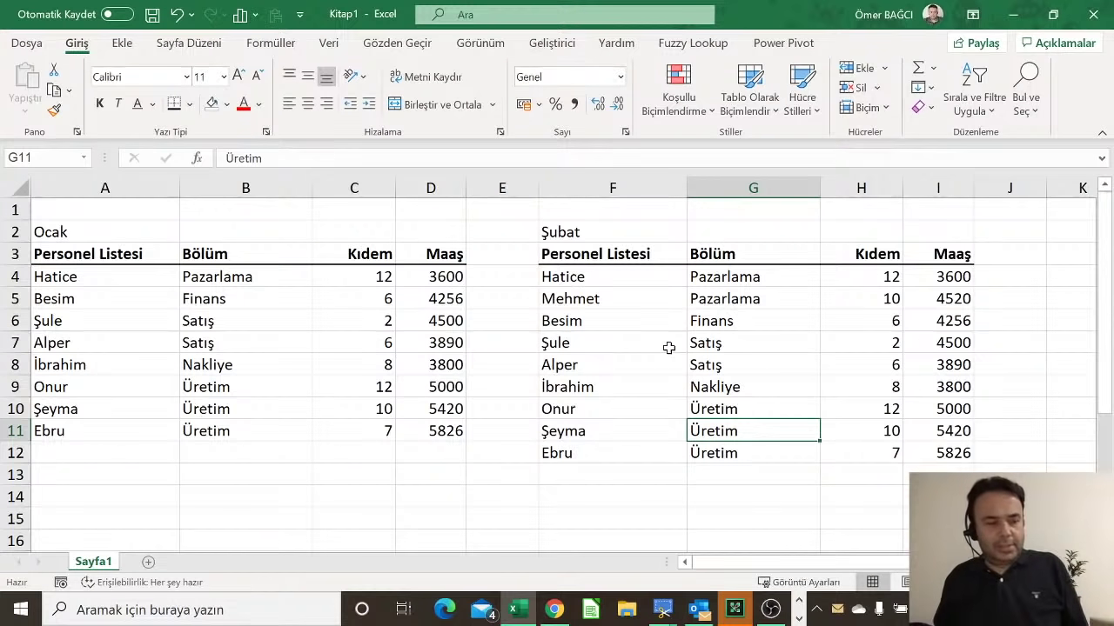
pyautogui.click(309, 329)
pyautogui.moveTo(537, 342); pyautogui.dragTo(867, 345)
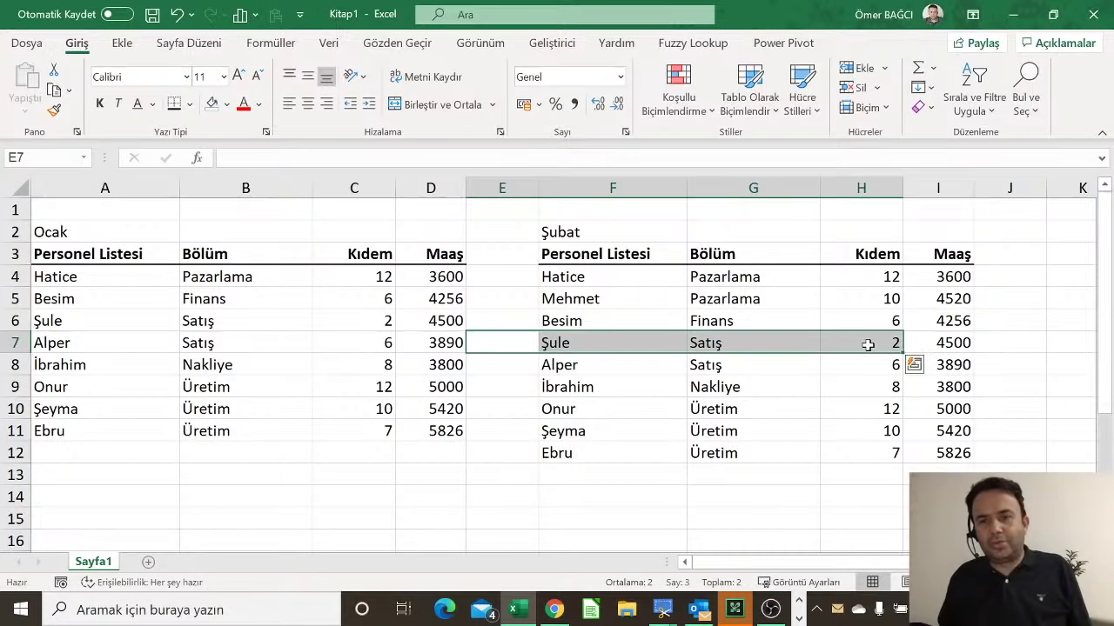
pyautogui.rightClick(867, 345)
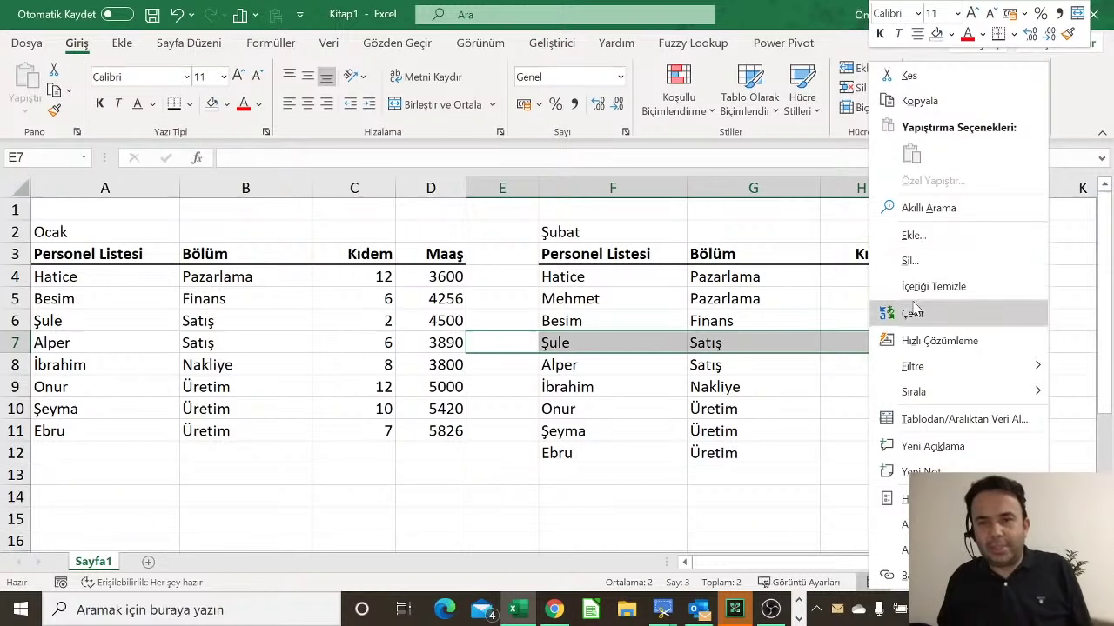
# Step: Dismiss the cell options and the Outlook notification, then close the Outlook window
pyautogui.press('Escape')
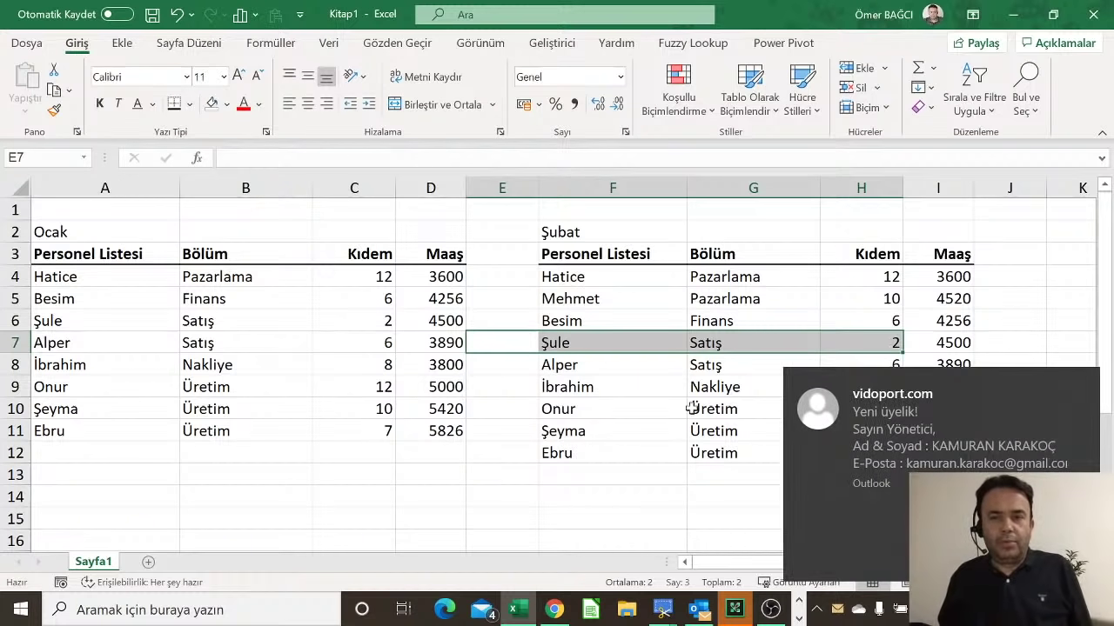
pyautogui.click(1009, 550)
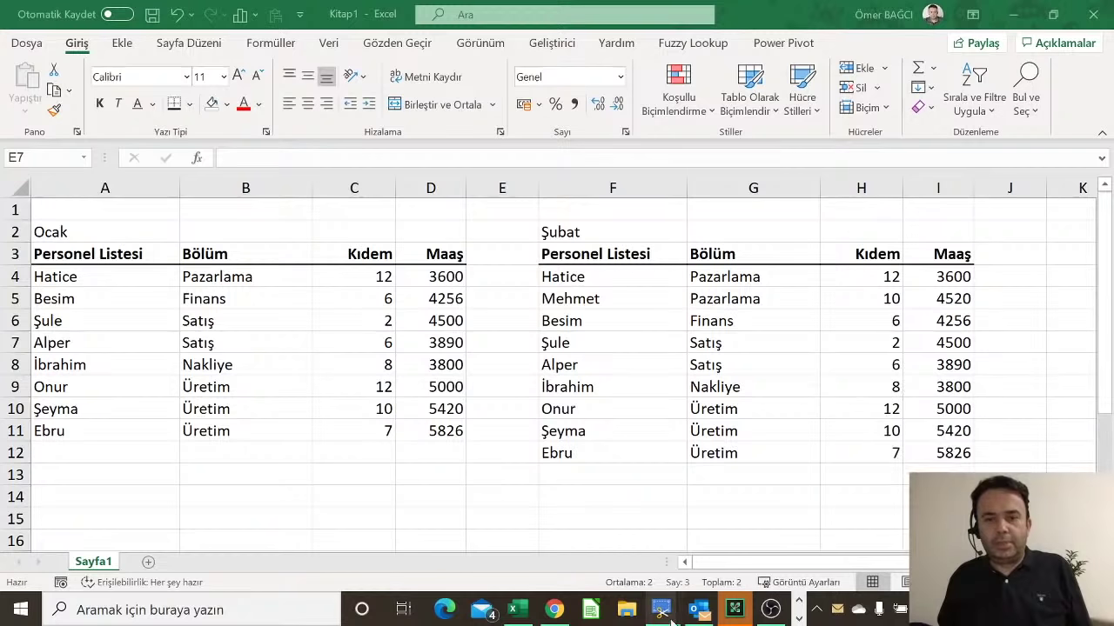
pyautogui.rightClick(701, 611)
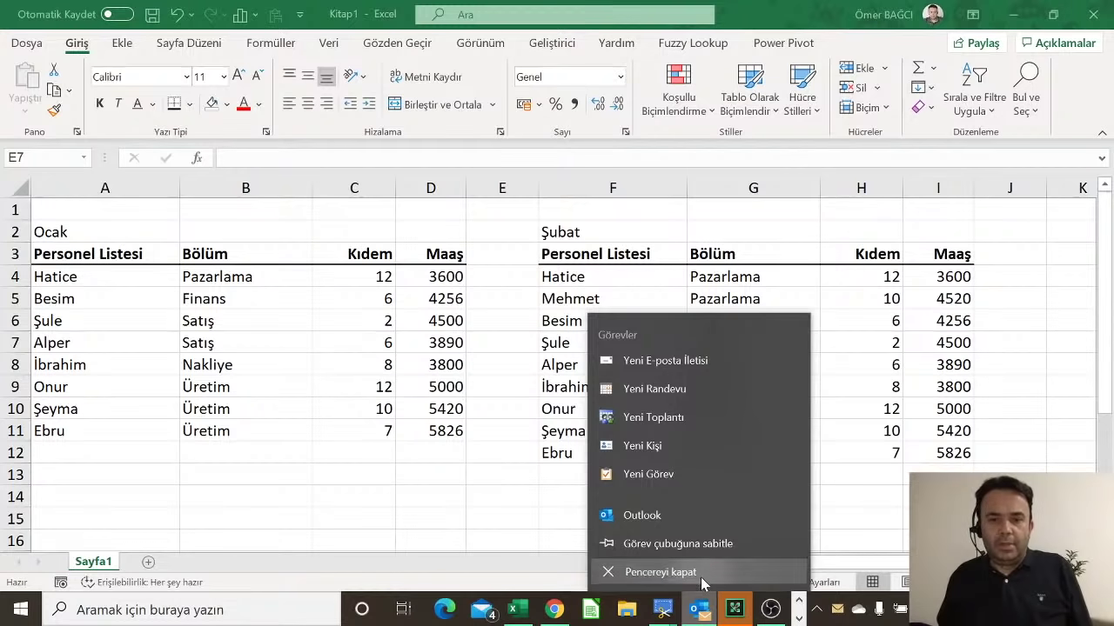
pyautogui.click(702, 572)
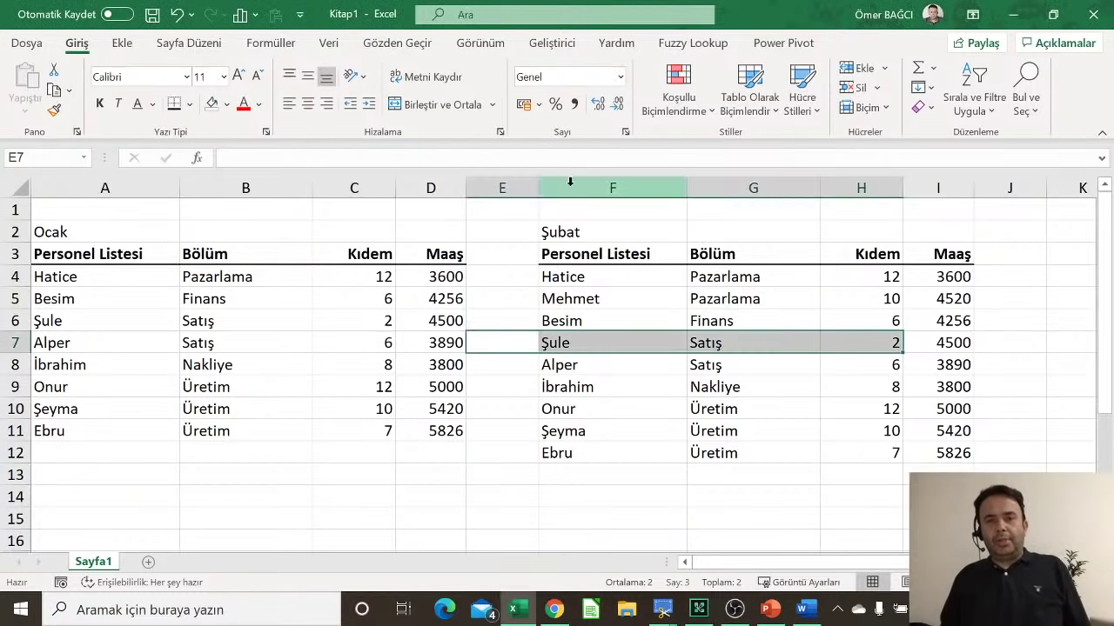
# Step: Clear all contents and formatting from the Şubat table F1:I13 with Tümünü Temizle
pyautogui.moveTo(564, 215); pyautogui.dragTo(940, 470)
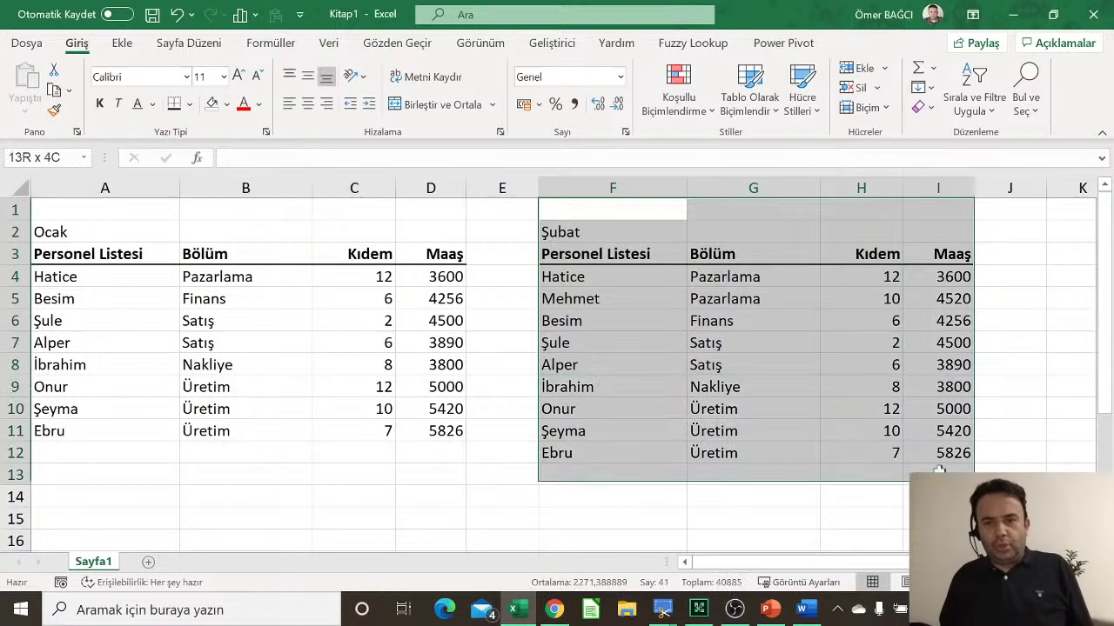
pyautogui.click(930, 107)
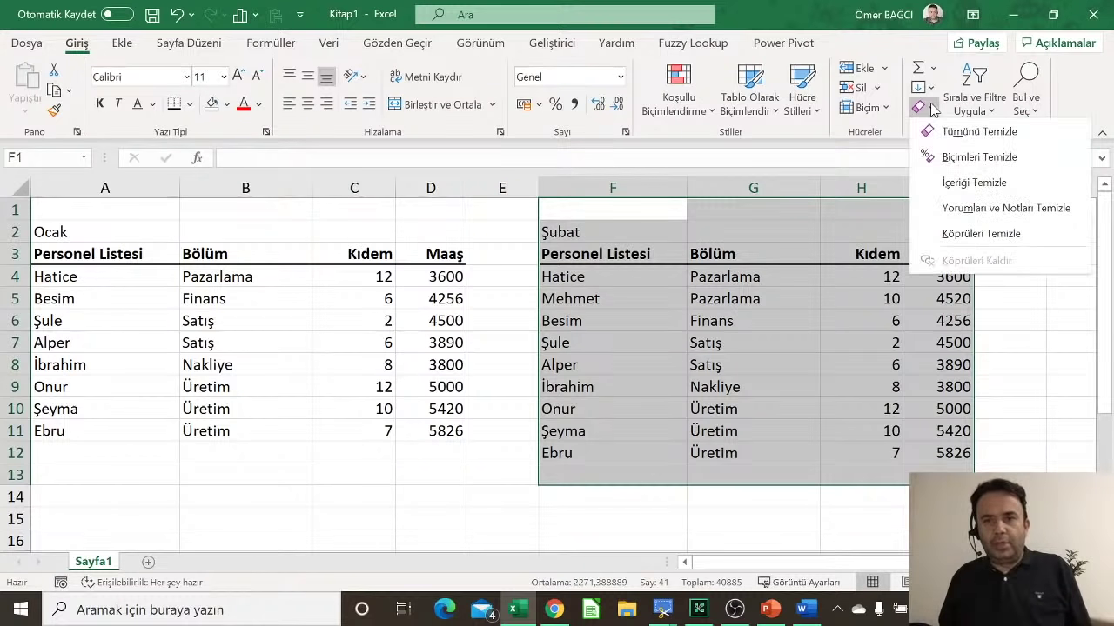
pyautogui.click(959, 132)
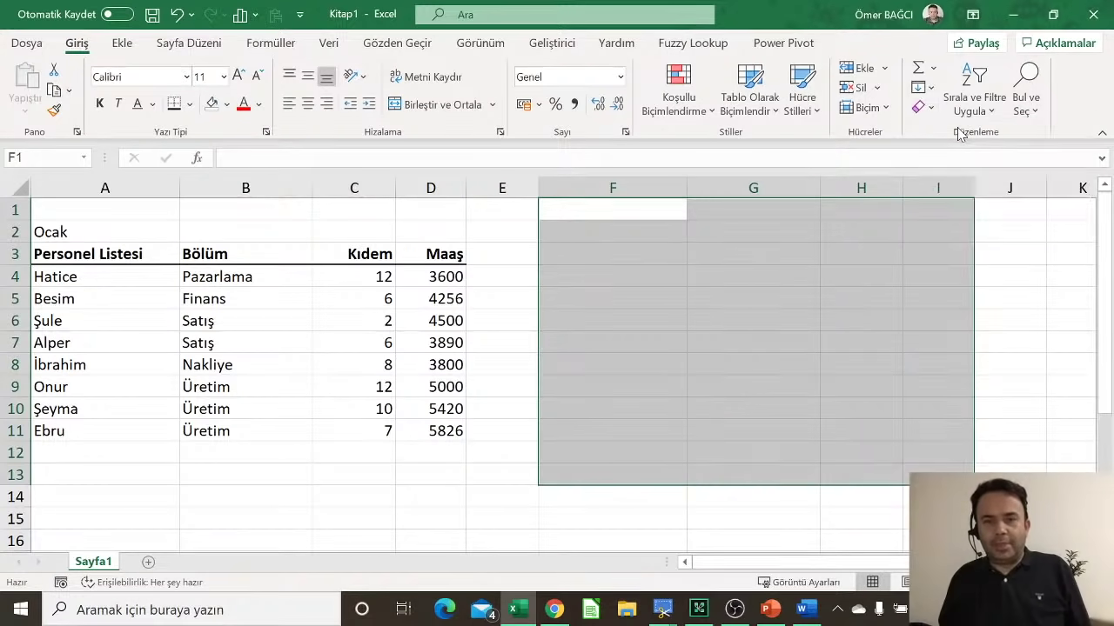
pyautogui.click(370, 334)
pyautogui.scroll(-2, 370, 334)
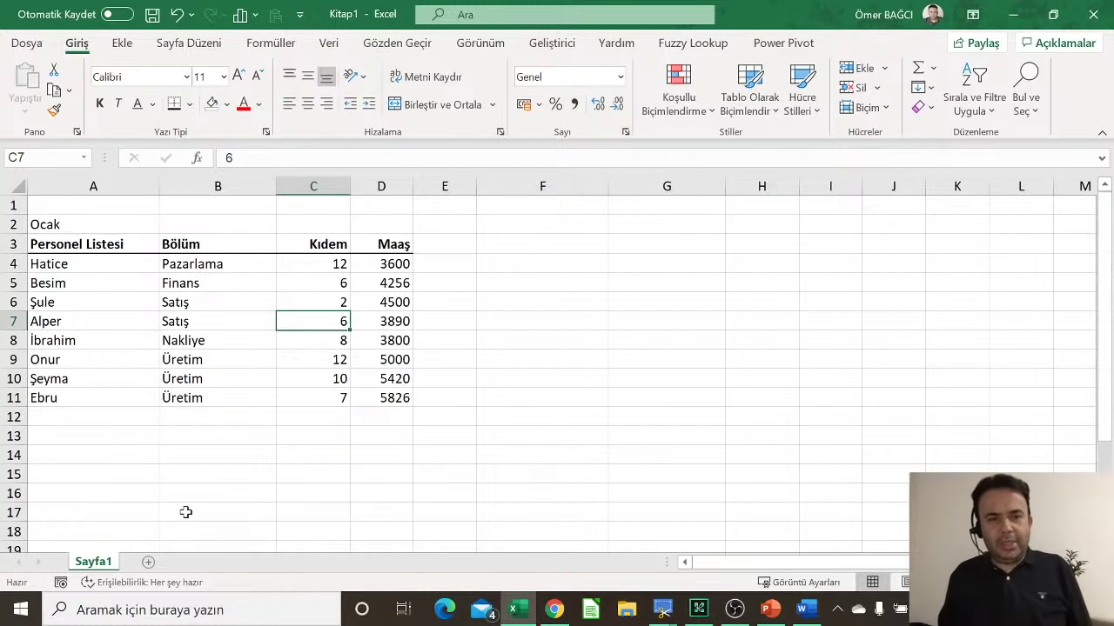
# Step: Add a new sheet Sayfa2 and enter the date 22.12.2020 in A2
pyautogui.click(148, 567)
pyautogui.scroll(4, 211, 401)
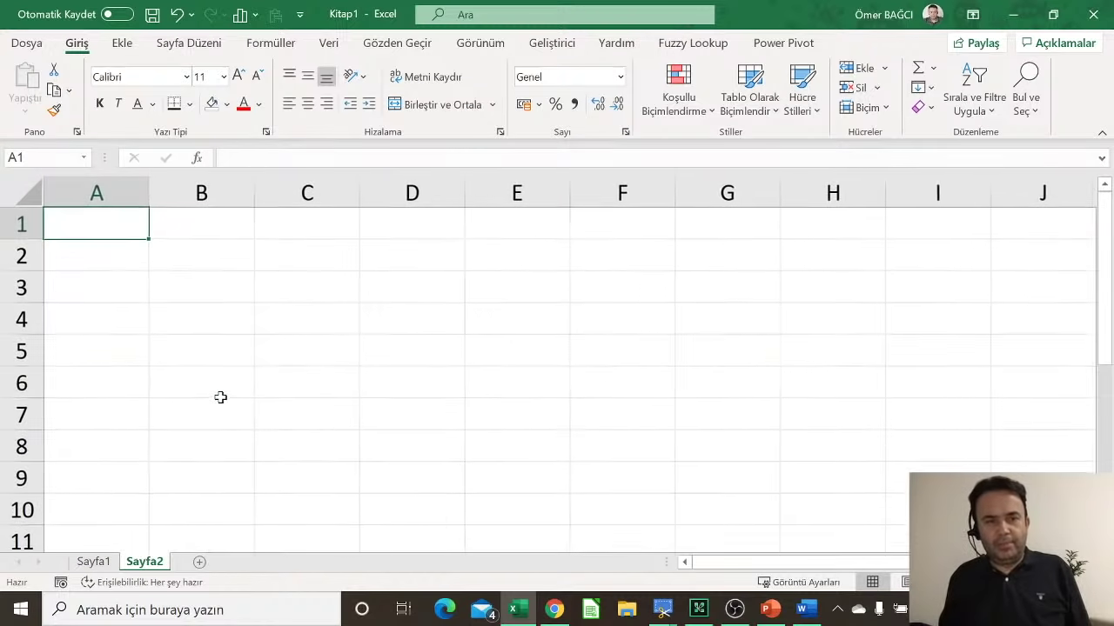
pyautogui.click(101, 270)
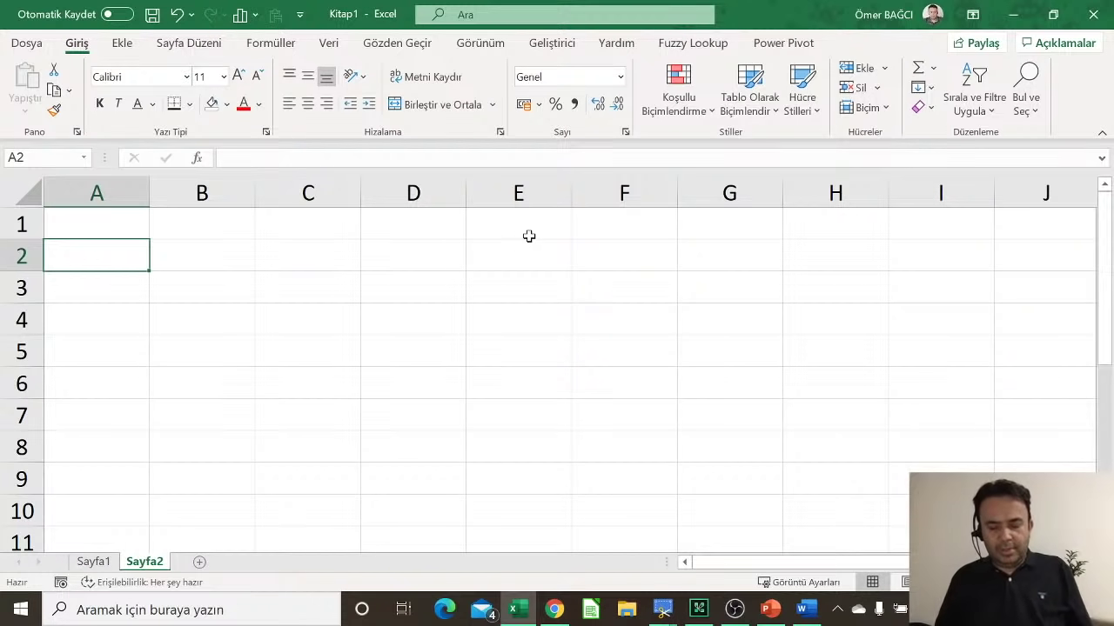
pyautogui.write('22.12.2020')
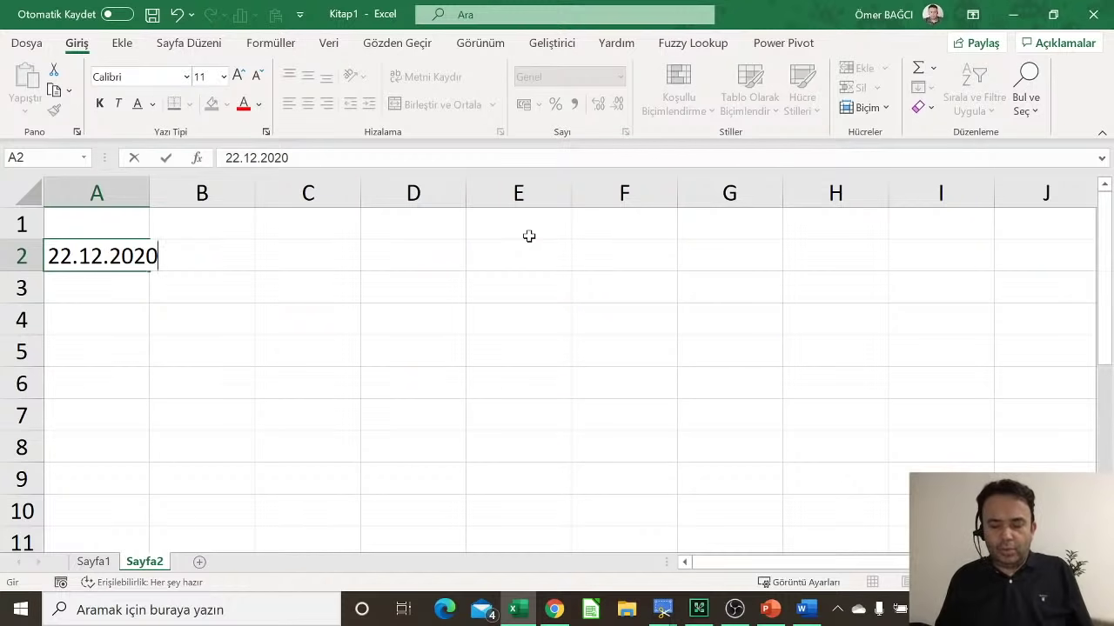
pyautogui.press('Return')
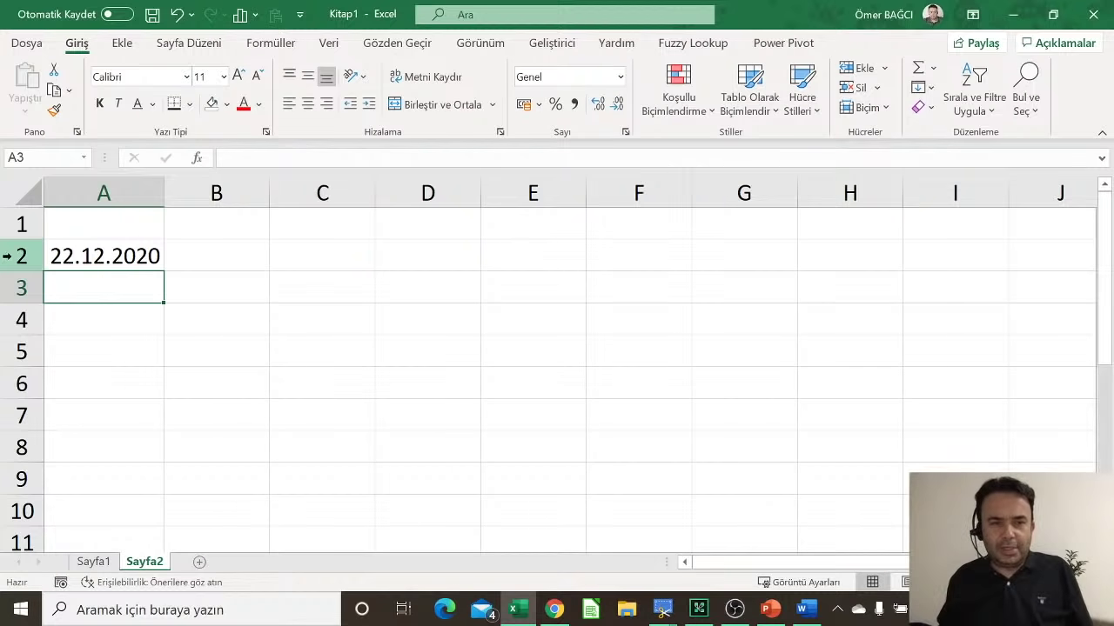
# Step: Write the note 'Ctrl Shift +; -> Günün Tarihi' in cell F1
pyautogui.click(613, 222)
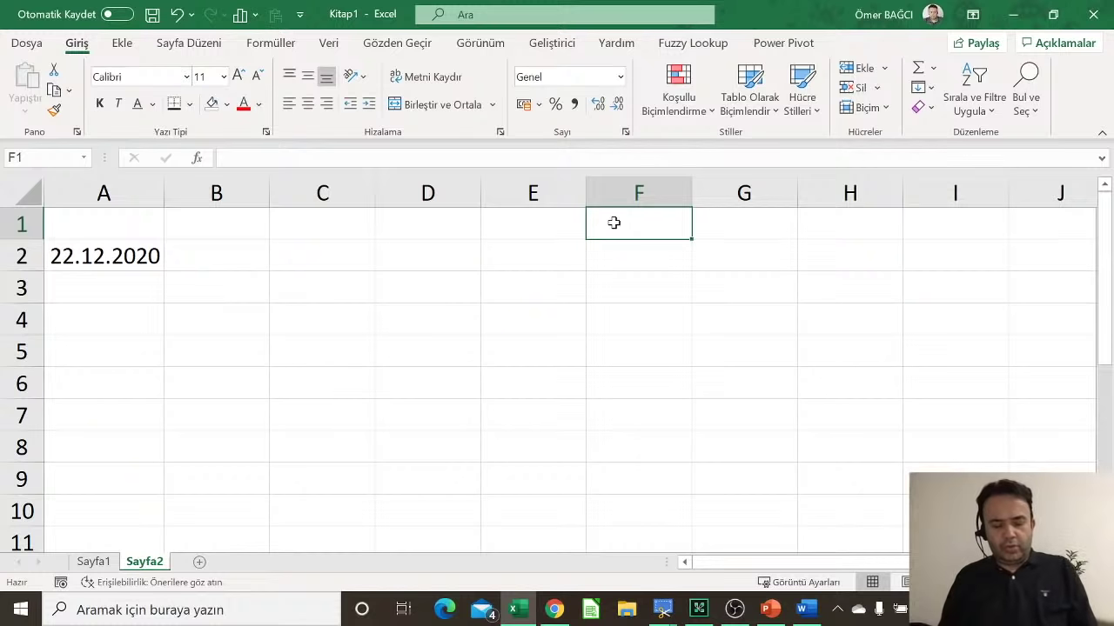
pyautogui.write('Ctrl ')
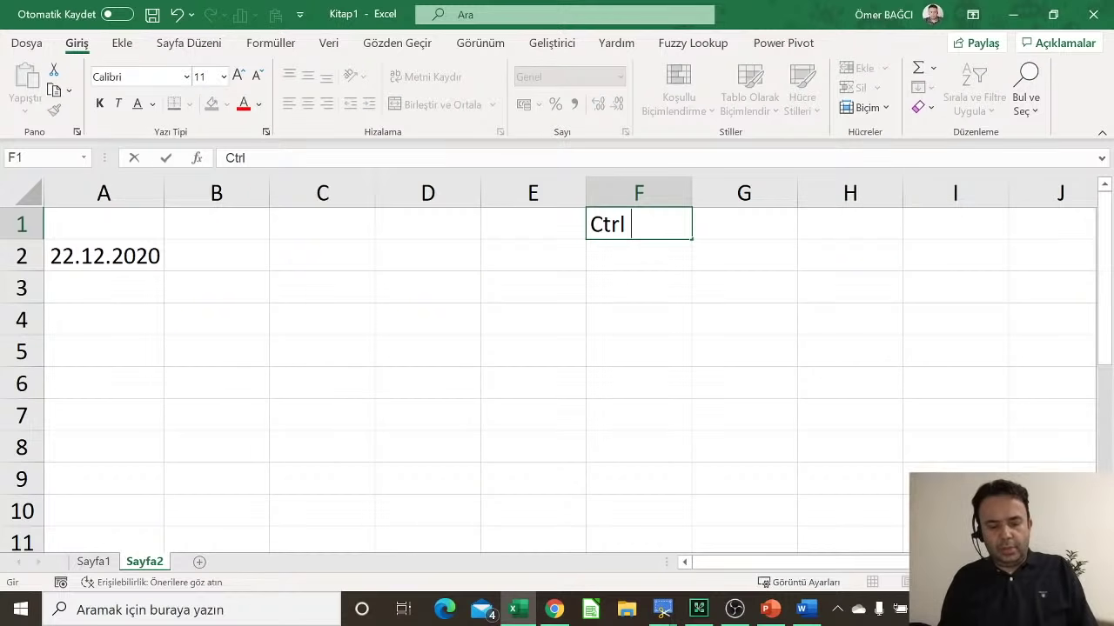
pyautogui.write('Shift')
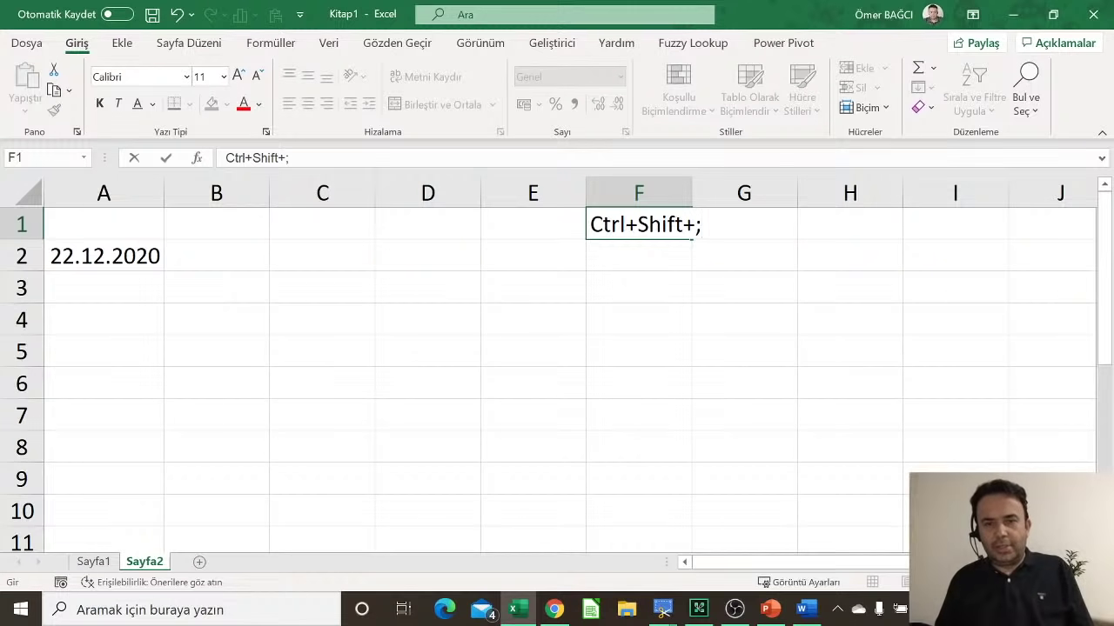
pyautogui.write('+; -> ')
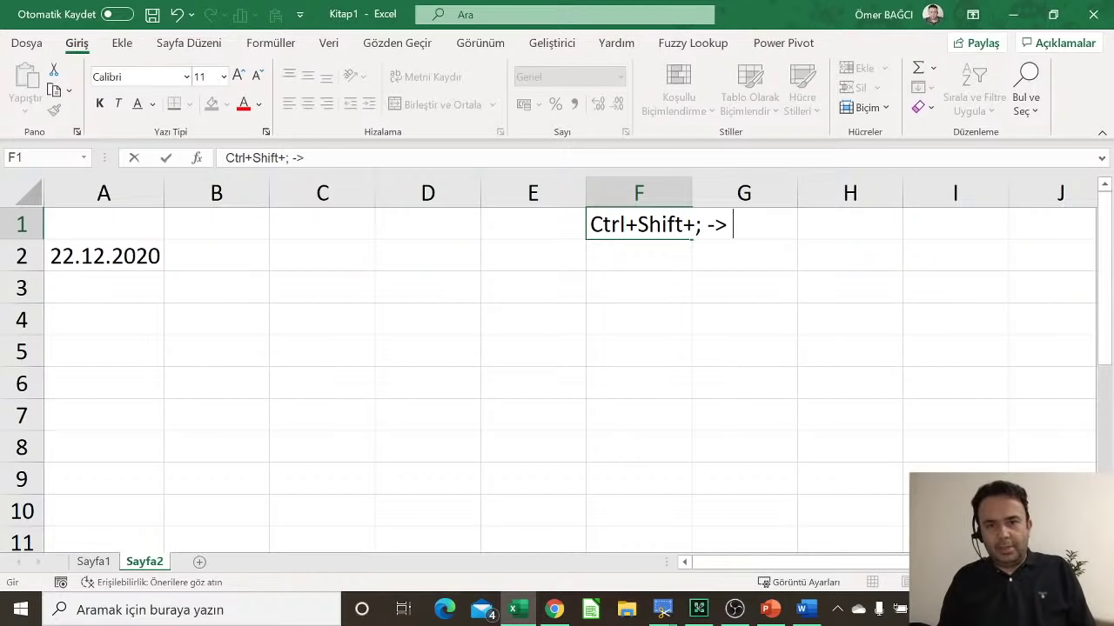
pyautogui.write('Günün Tarihi')
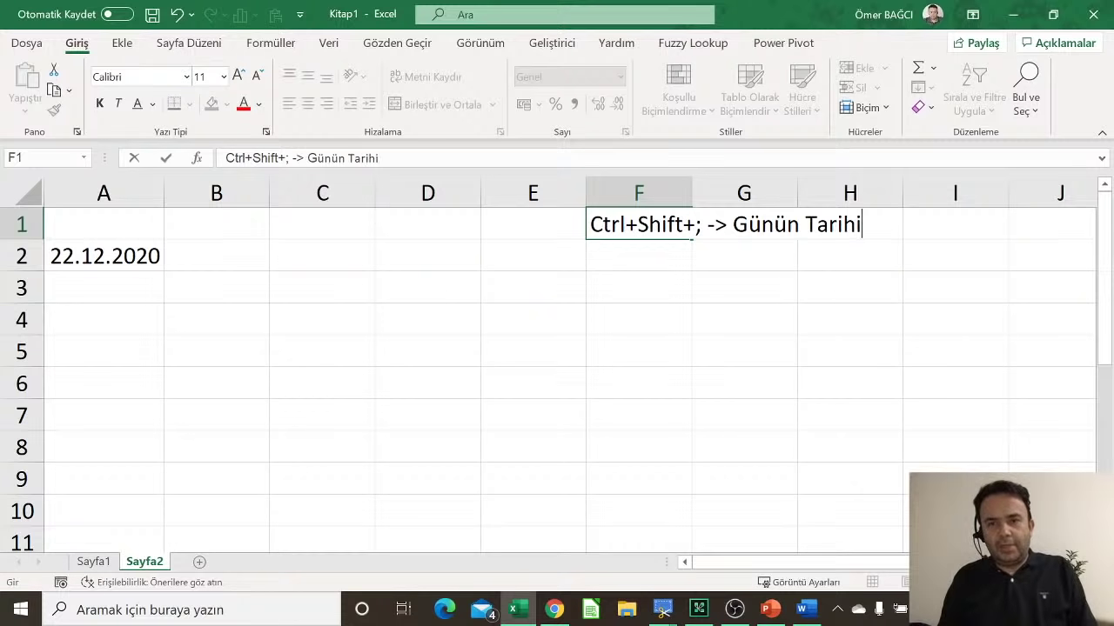
pyautogui.press('Return')
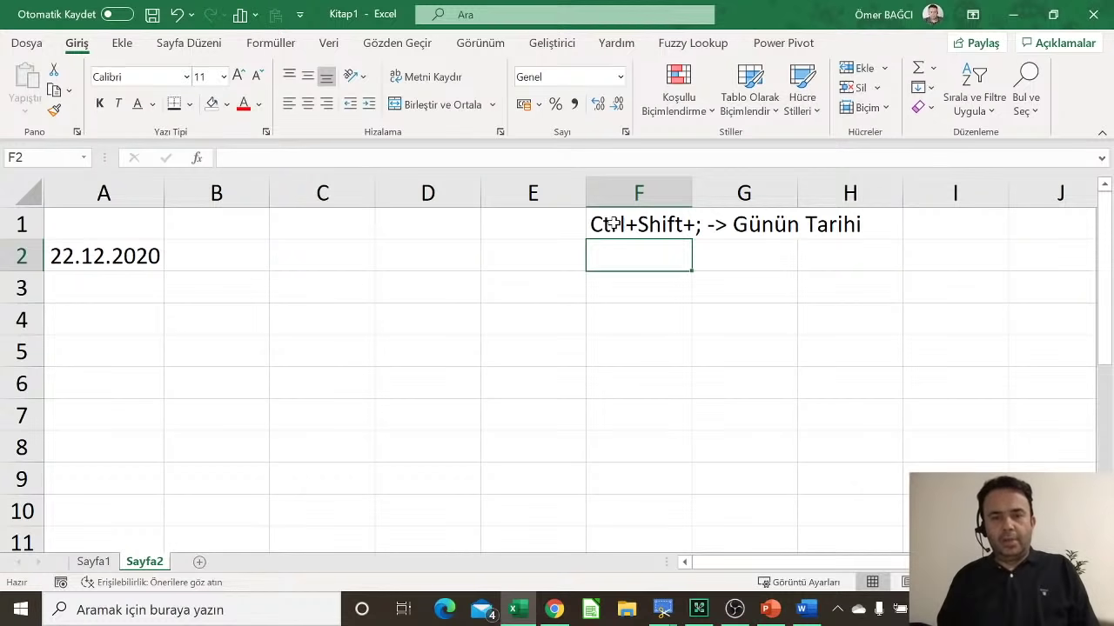
# Step: Write the F2 note for the current-time shortcut ending in 'Anlık Saati', fixing the typos
pyautogui.write('Ctrl ')
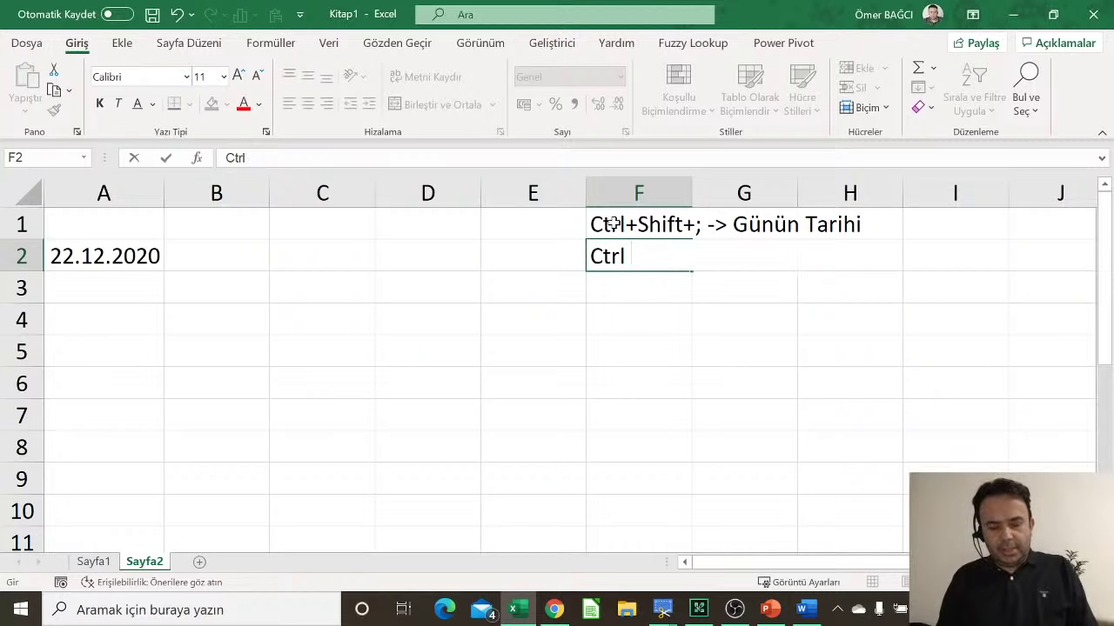
pyautogui.write('+ S')
pyautogui.press('BackSpace')
pyautogui.press('BackSpace')
pyautogui.write('Shi')
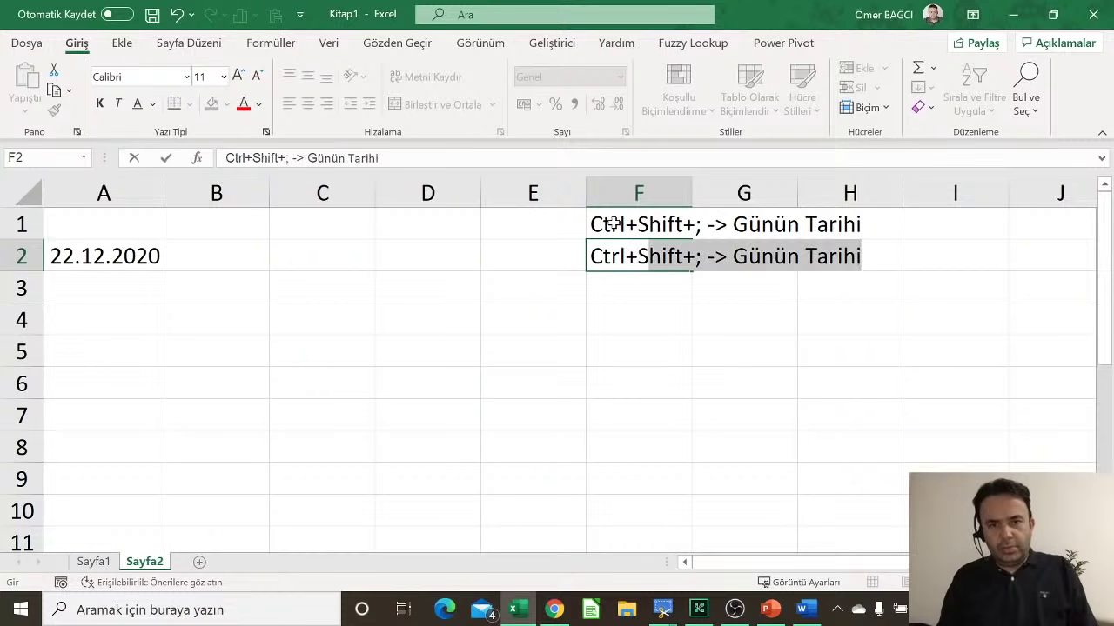
pyautogui.write('ft+')
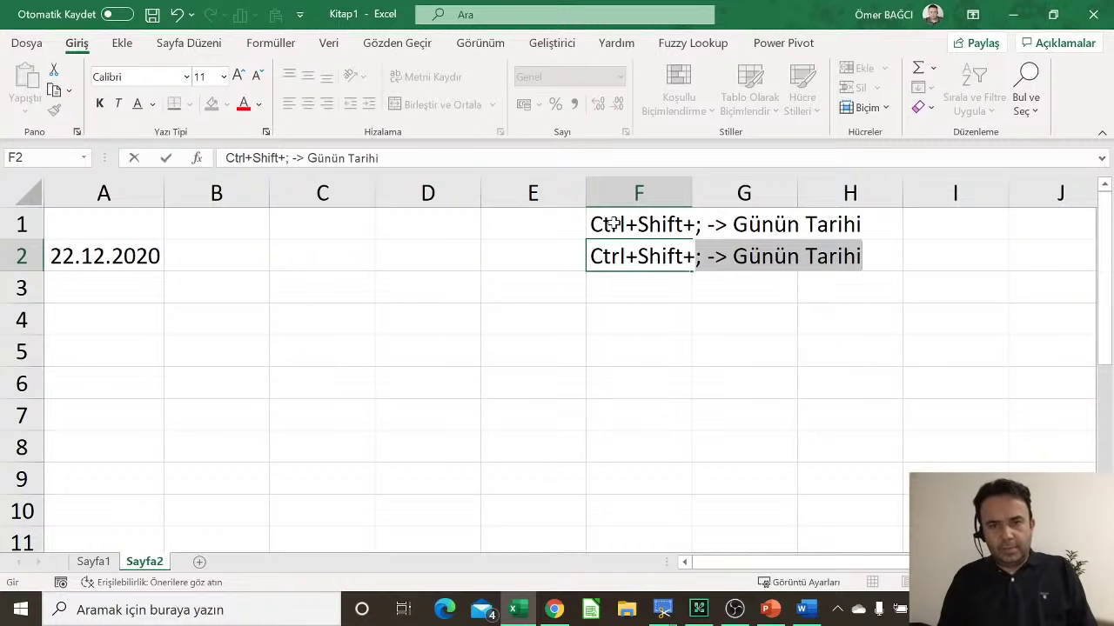
pyautogui.write(': -')
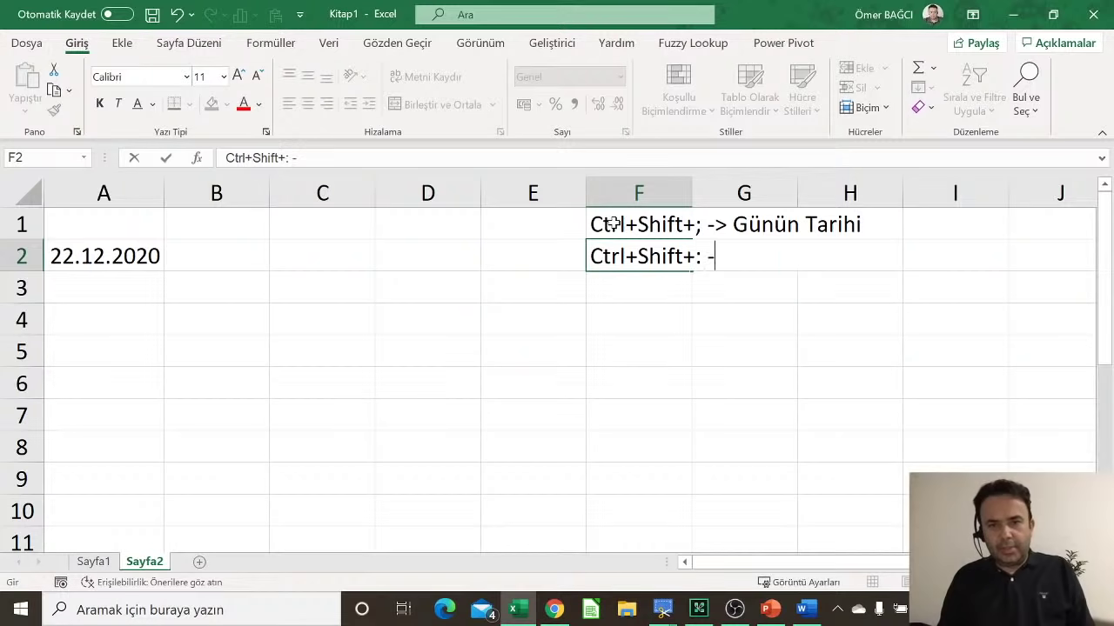
pyautogui.write('> S')
pyautogui.press('BackSpace')
pyautogui.write('A')
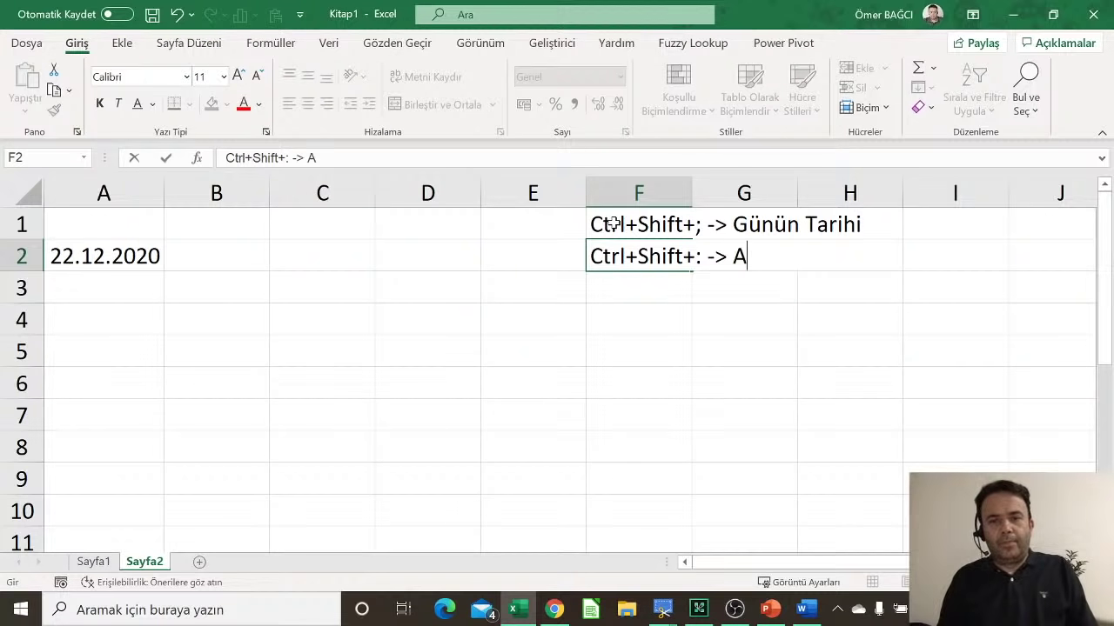
pyautogui.write('nllık')
pyautogui.press('BackSpace')
pyautogui.press('BackSpace')
pyautogui.press('BackSpace')
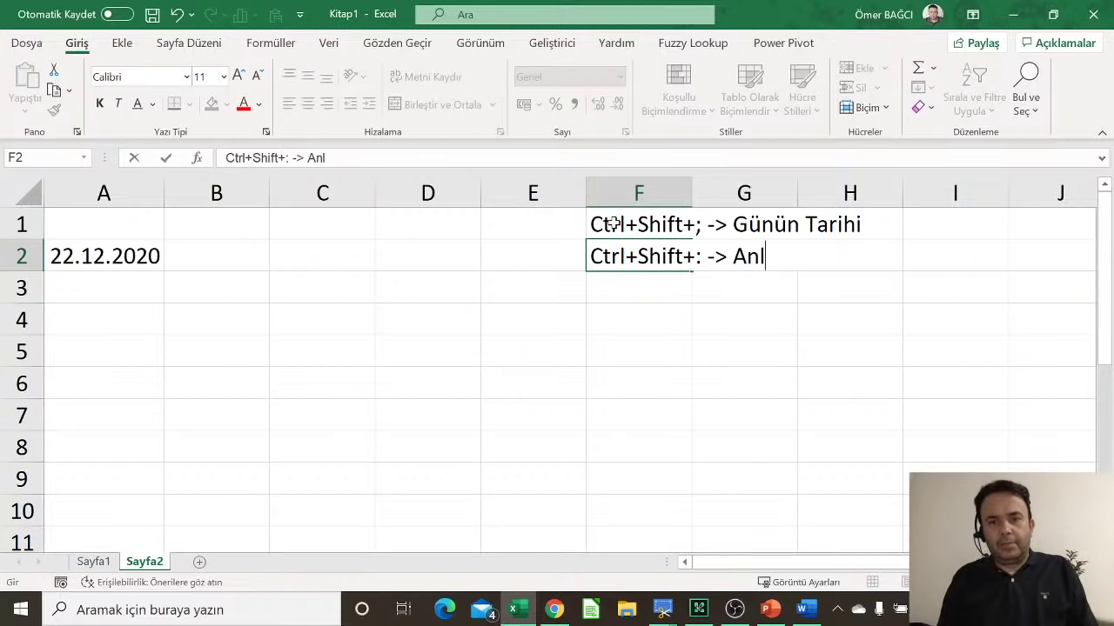
pyautogui.write('ık Saati v')
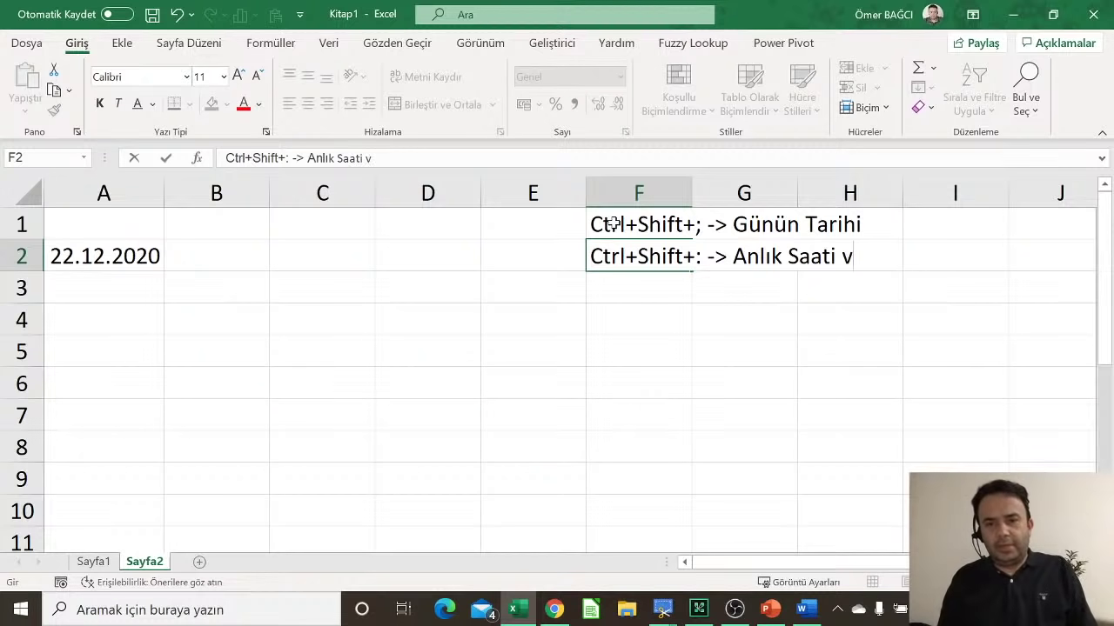
pyautogui.press('BackSpace')
pyautogui.press('Return')
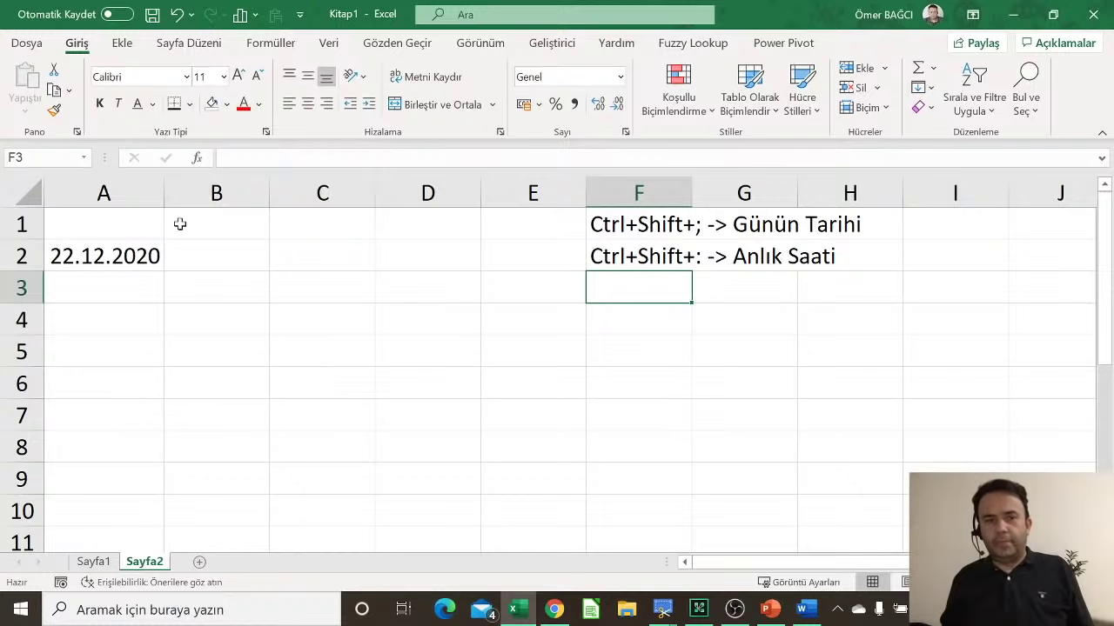
# Step: Insert the current time 21:43 into B2 with Ctrl+Shift+:
pyautogui.click(220, 263)
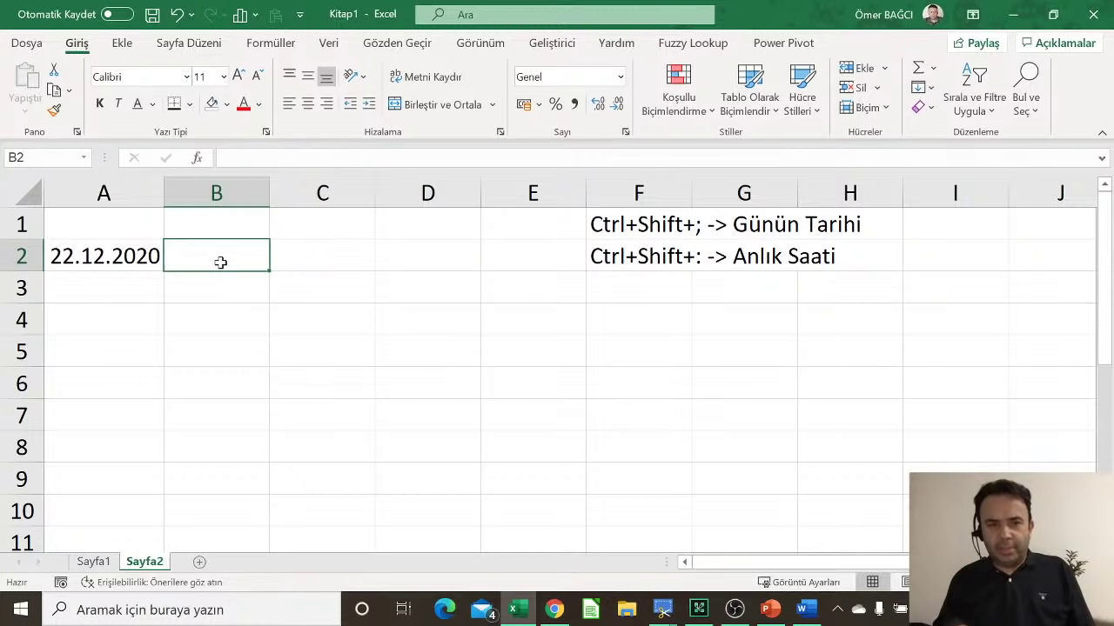
pyautogui.hotkey('ctrl', 'shift', ':')
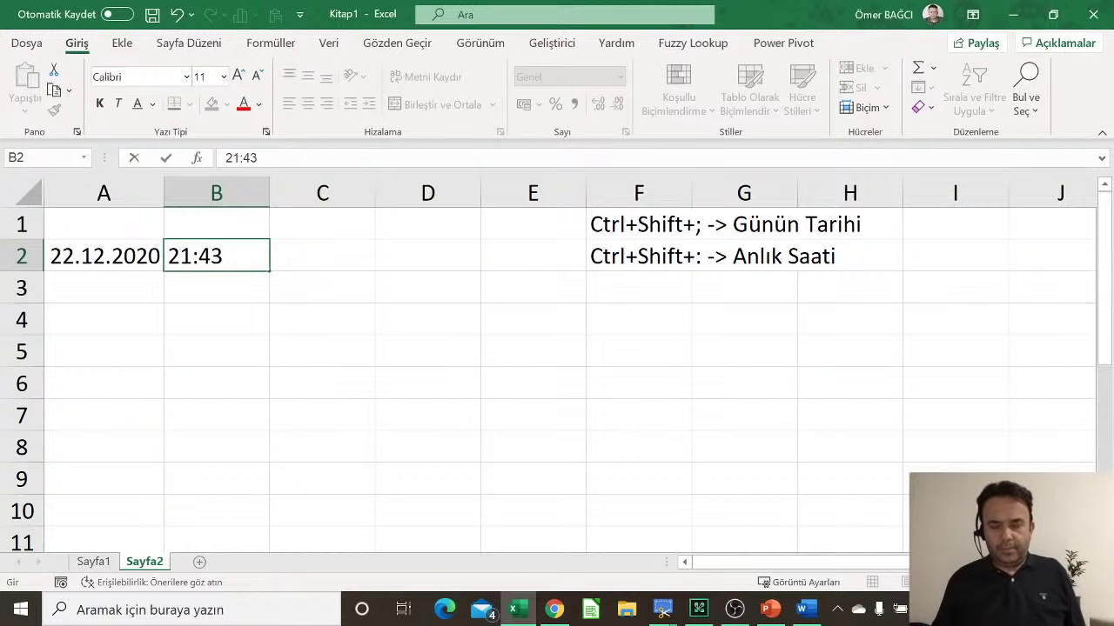
pyautogui.press('Return')
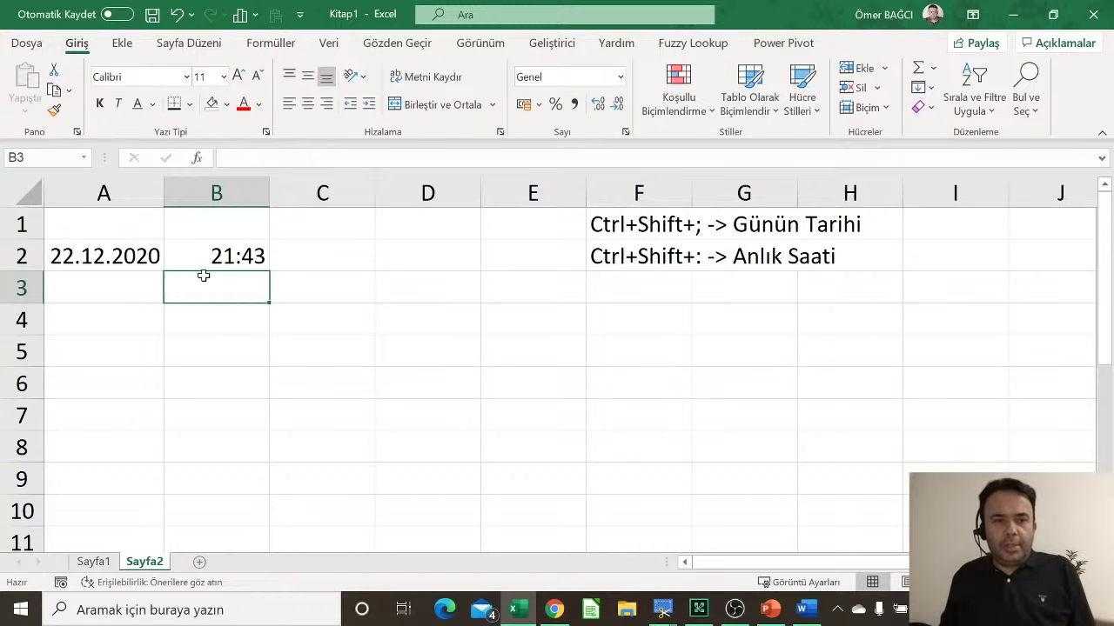
# Step: Try filling the A2 date down, undoing the fills to A6 and A9, ending at A7
pyautogui.click(137, 253)
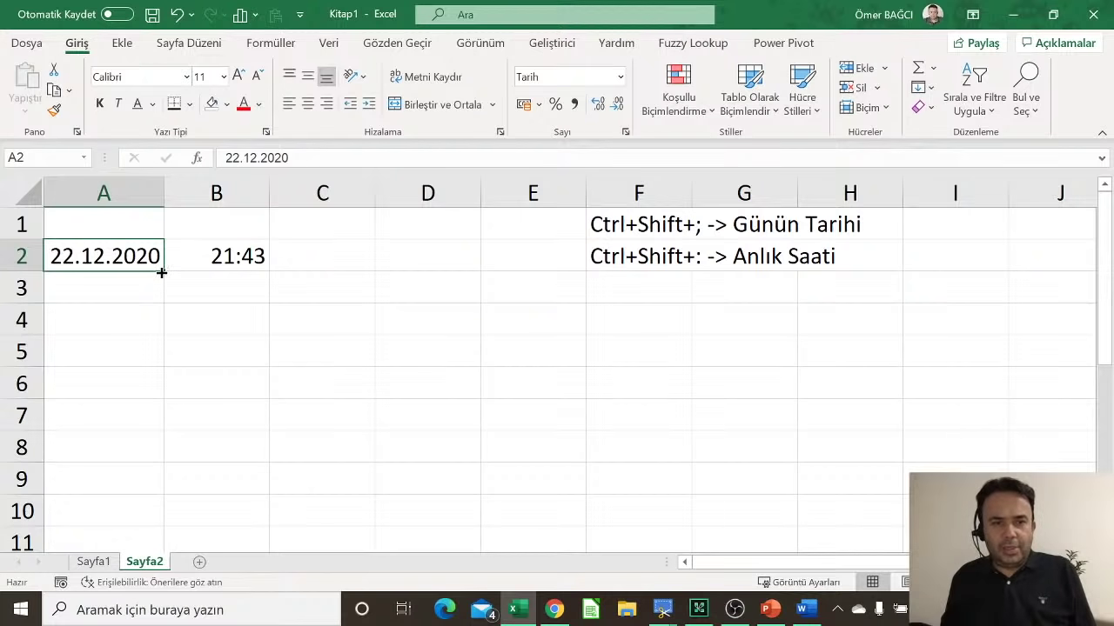
pyautogui.moveTo(162, 272); pyautogui.dragTo(163, 375)
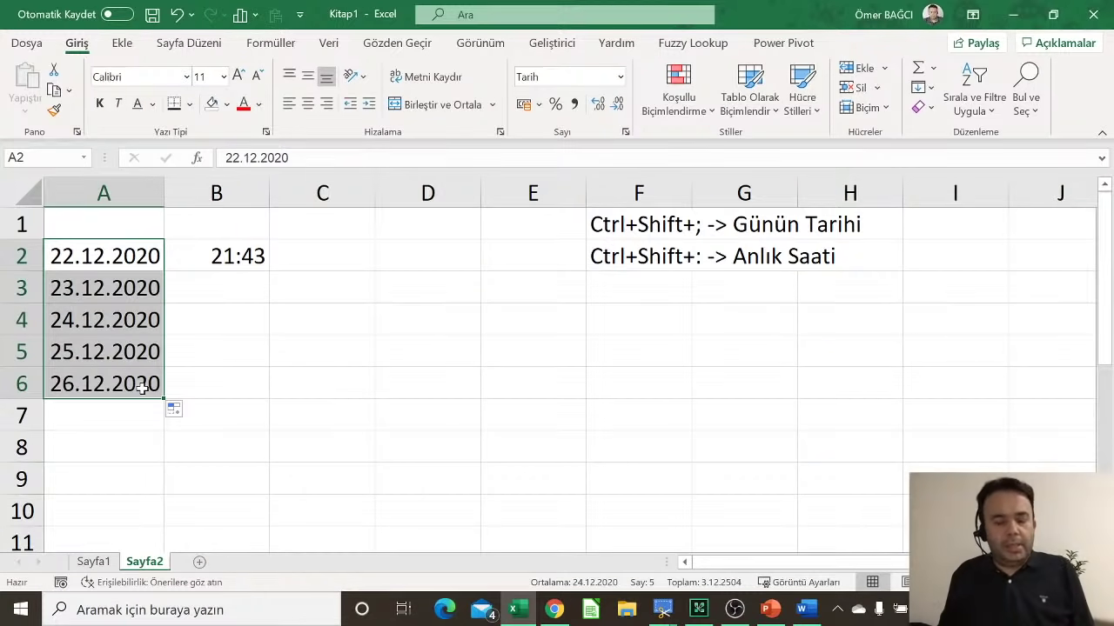
pyautogui.hotkey('ctrl', 'z')
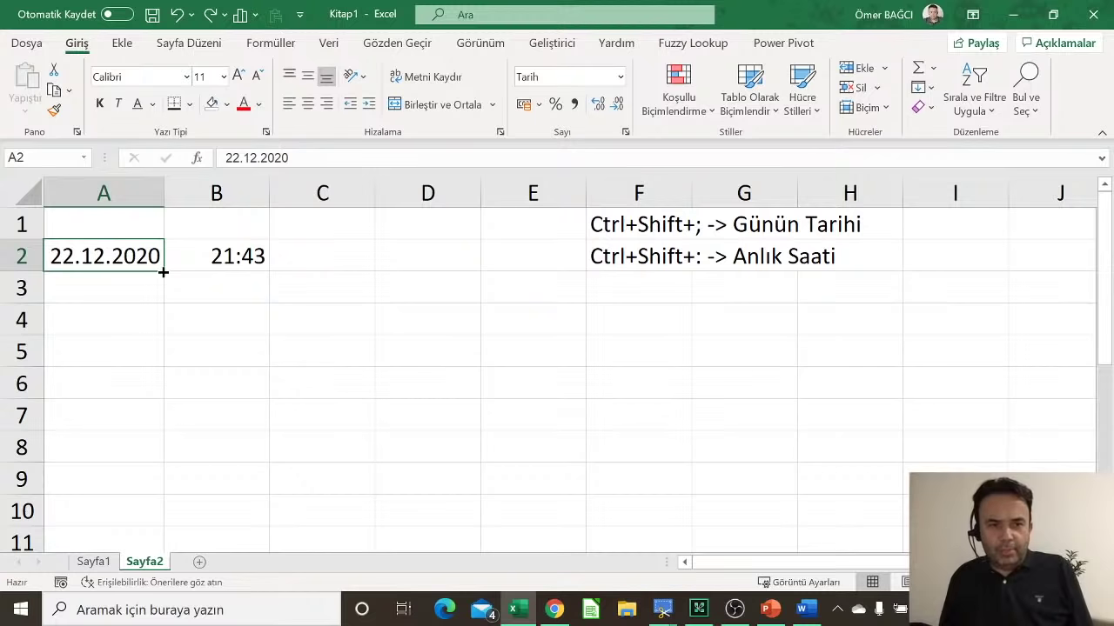
pyautogui.moveTo(164, 271); pyautogui.dragTo(158, 483)
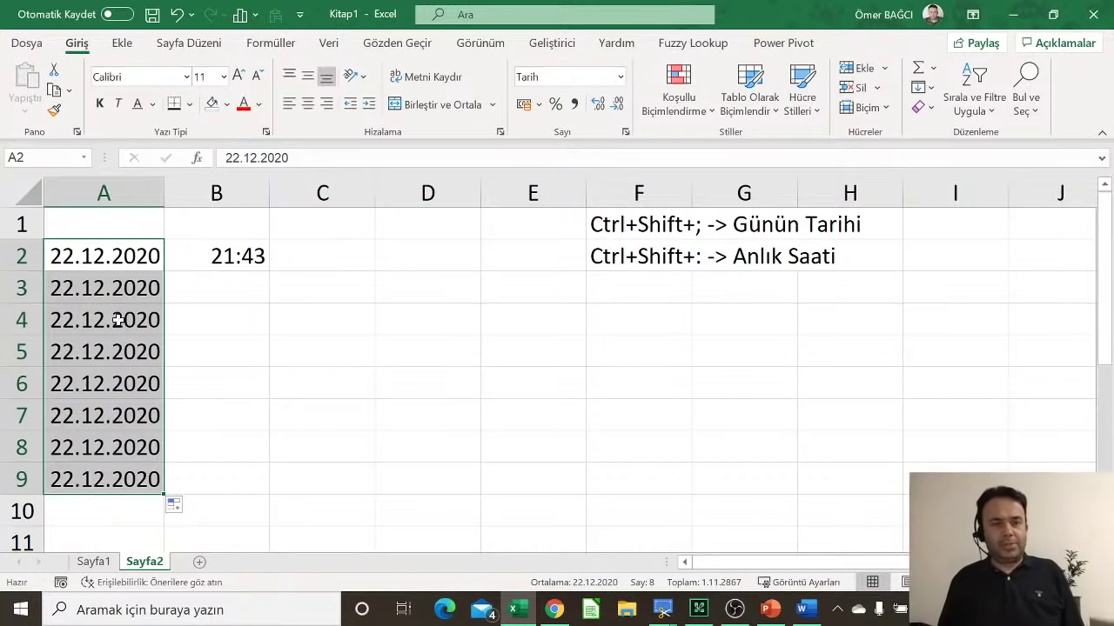
pyautogui.hotkey('ctrl', 'z')
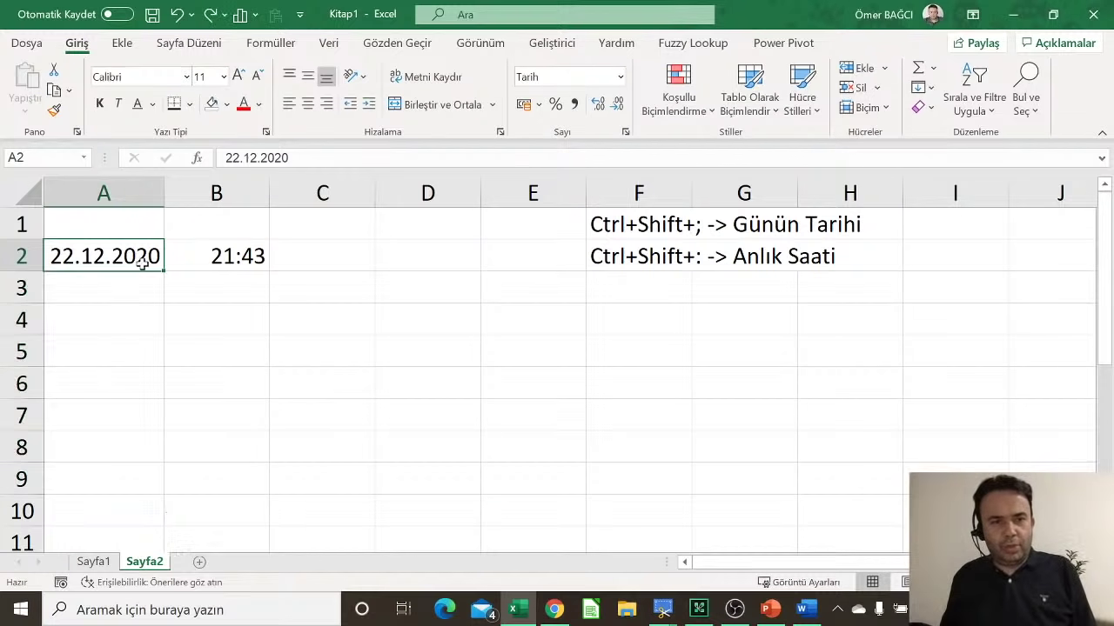
pyautogui.moveTo(167, 271); pyautogui.dragTo(155, 442)
# Step: Copy 21:43 down B2:B7 and extend dates 22.12.2020–28.12.2020 down to A8
pyautogui.click(244, 251)
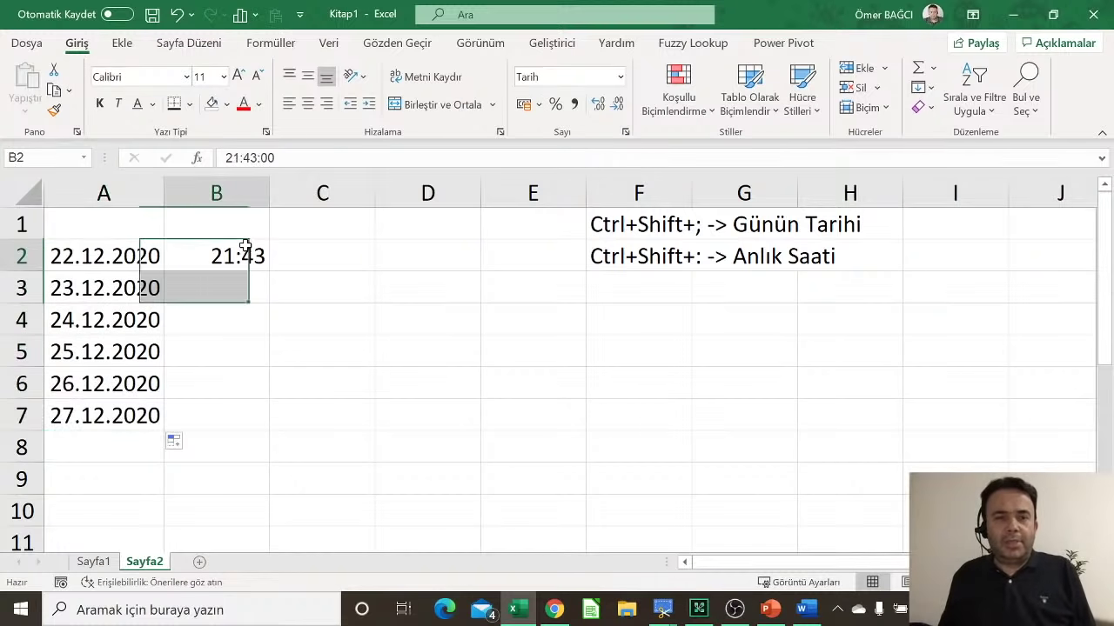
pyautogui.moveTo(269, 275); pyautogui.dragTo(252, 426)
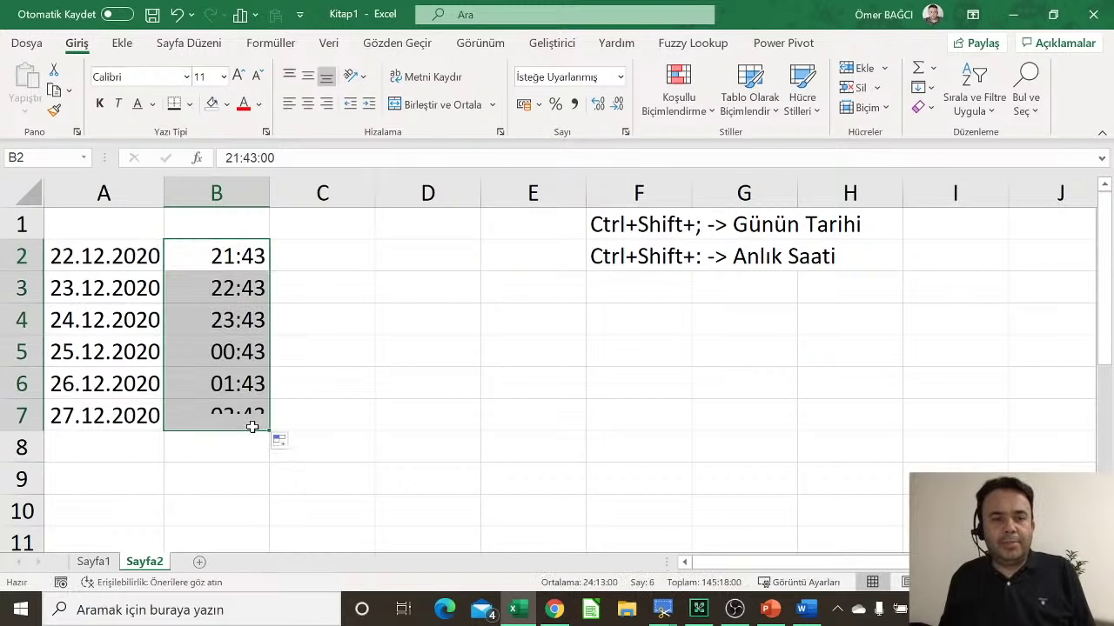
pyautogui.click(264, 270)
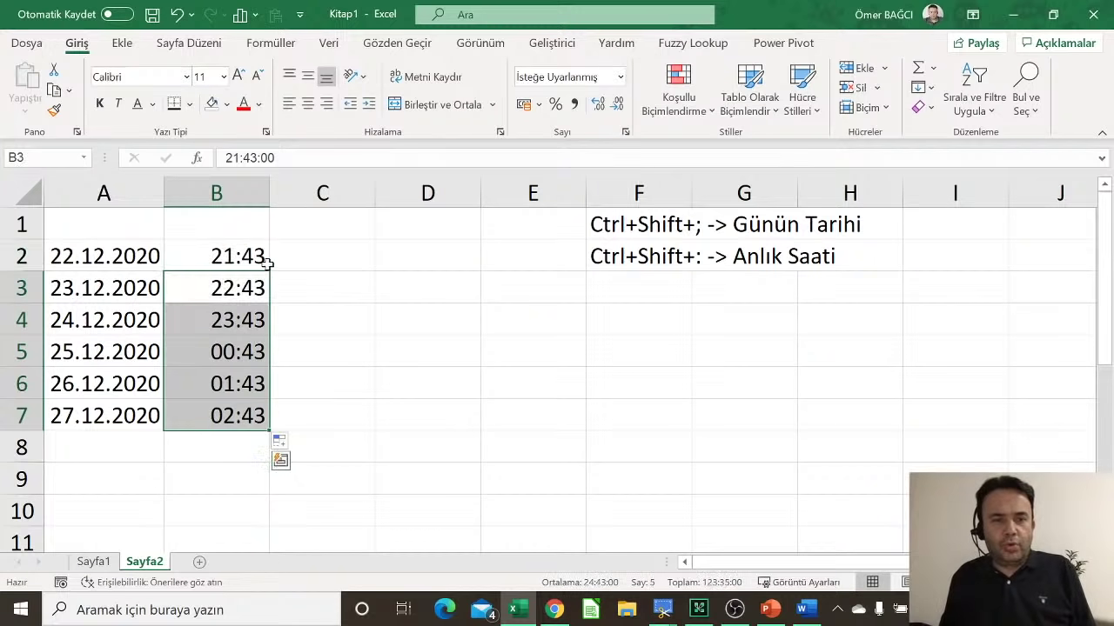
pyautogui.moveTo(268, 270); pyautogui.dragTo(234, 427)
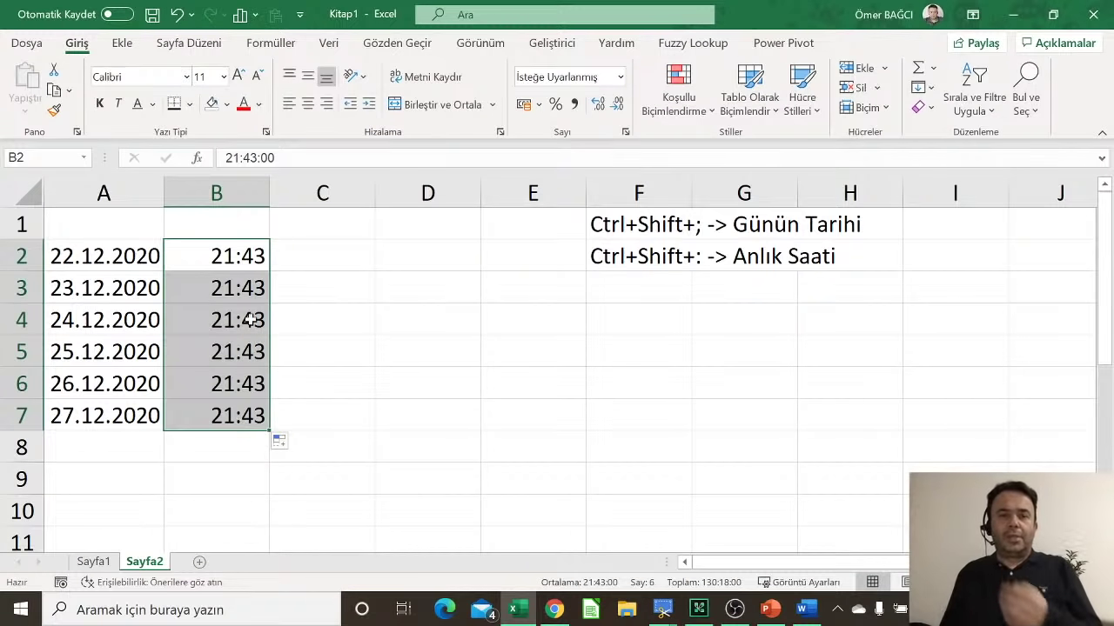
pyautogui.click(116, 256)
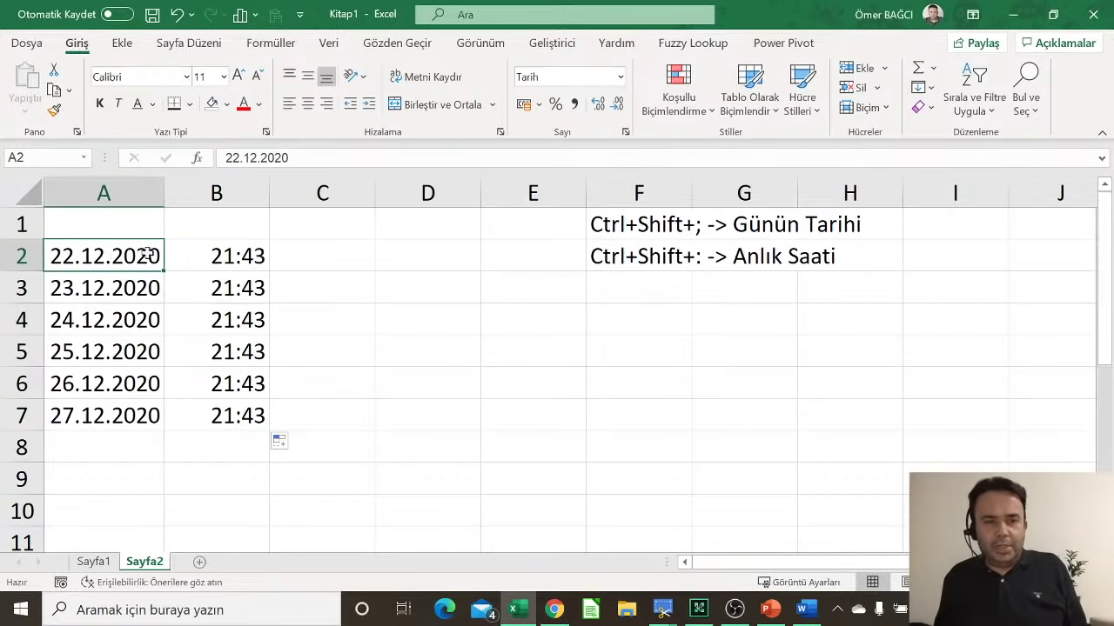
pyautogui.moveTo(166, 274); pyautogui.dragTo(140, 467)
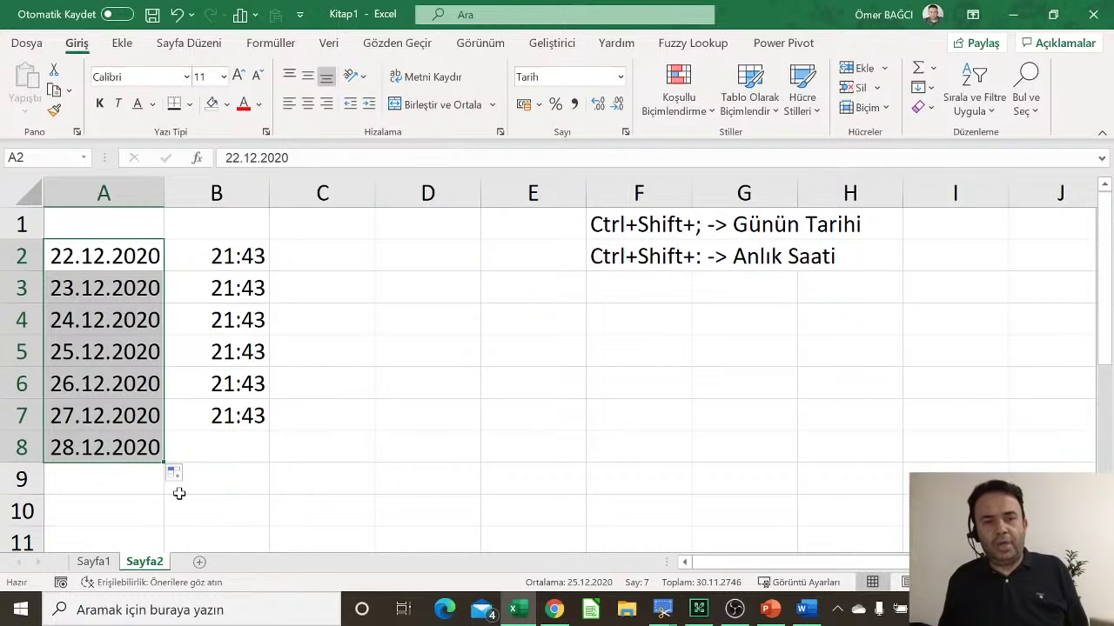
pyautogui.click(182, 481)
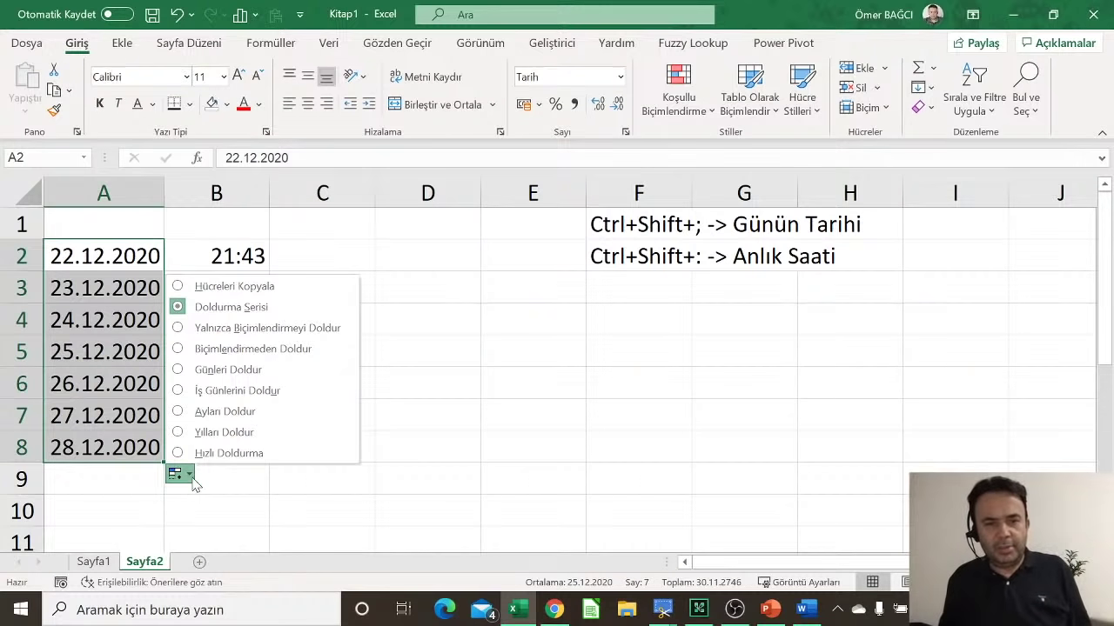
pyautogui.click(223, 435)
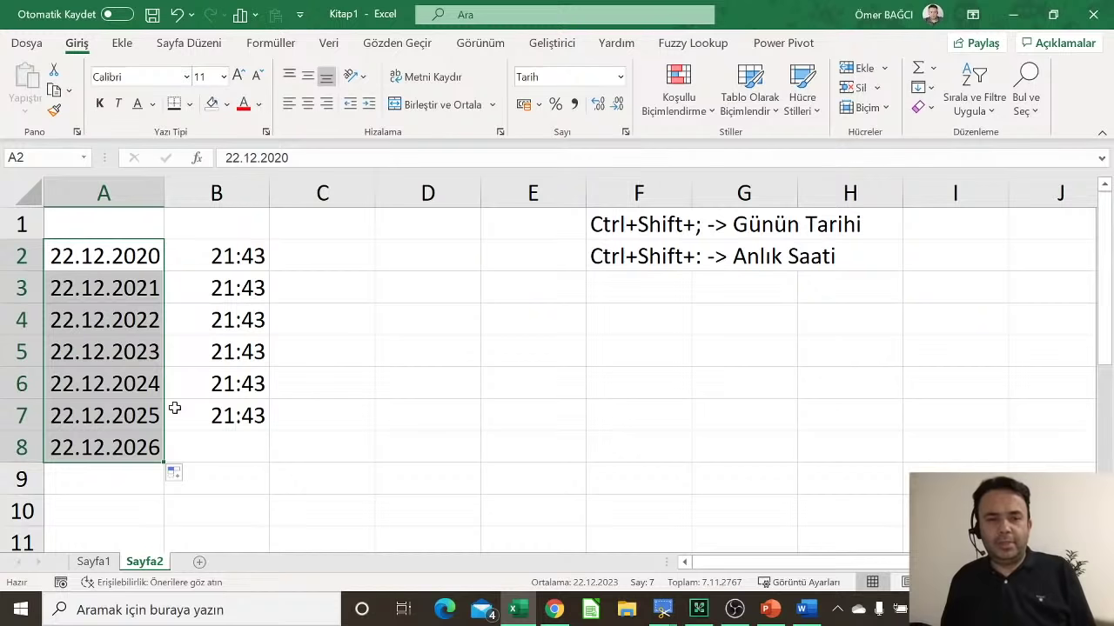
pyautogui.click(177, 474)
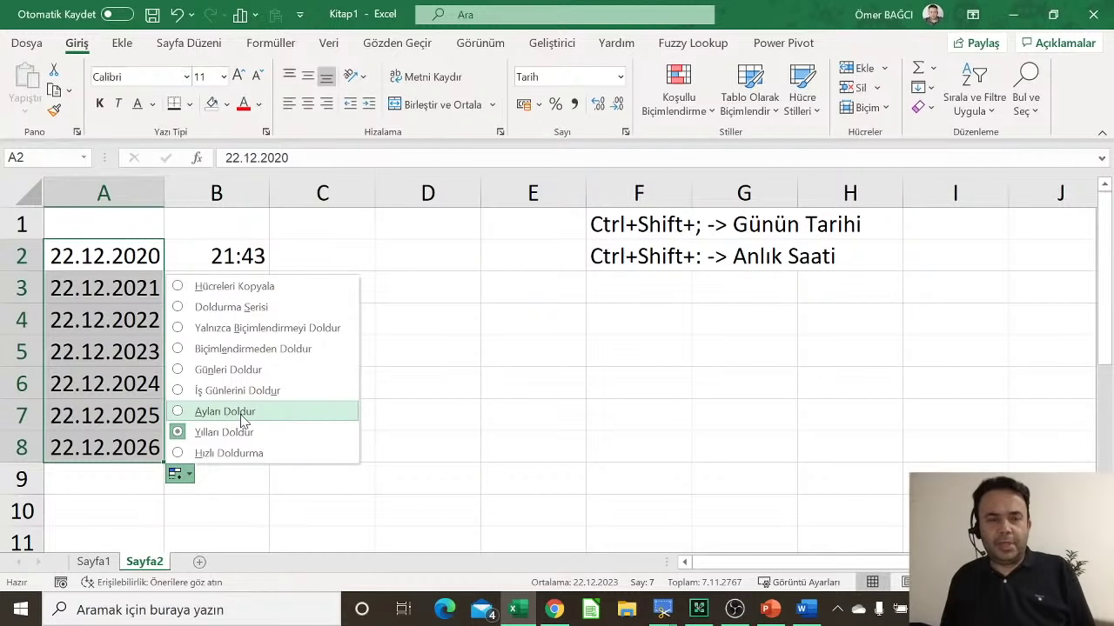
pyautogui.click(225, 412)
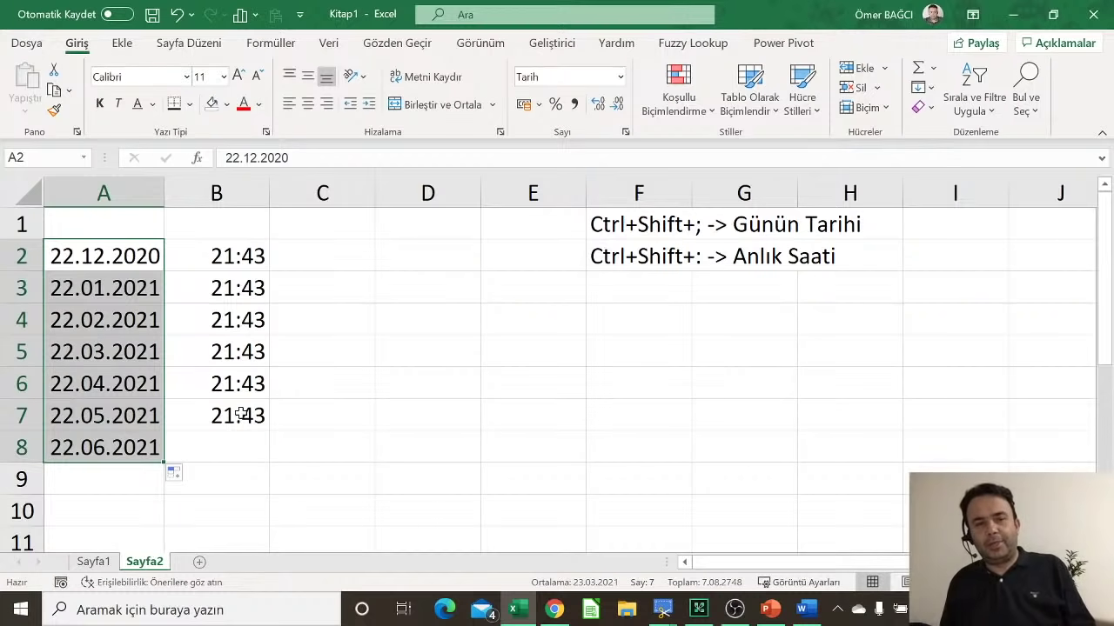
pyautogui.click(176, 474)
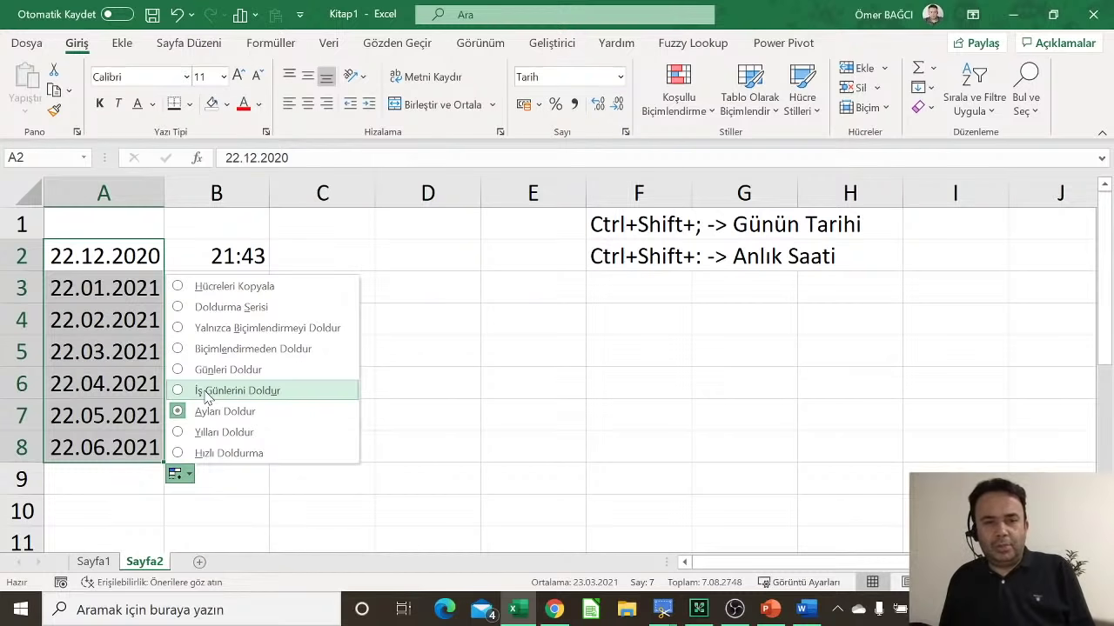
pyautogui.click(207, 393)
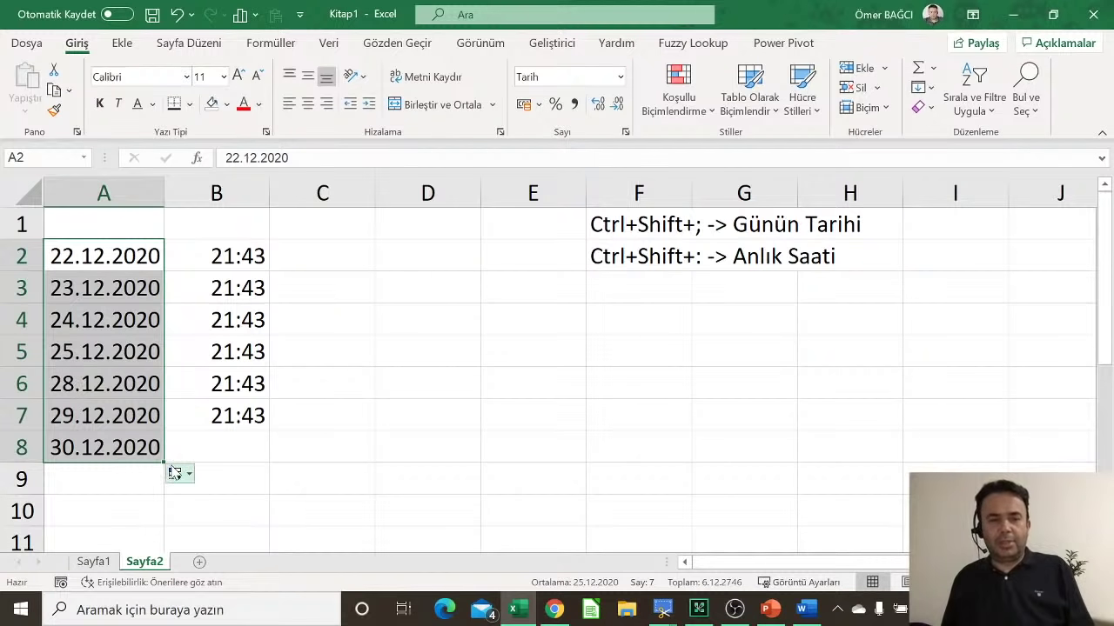
pyautogui.click(177, 474)
pyautogui.click(223, 372)
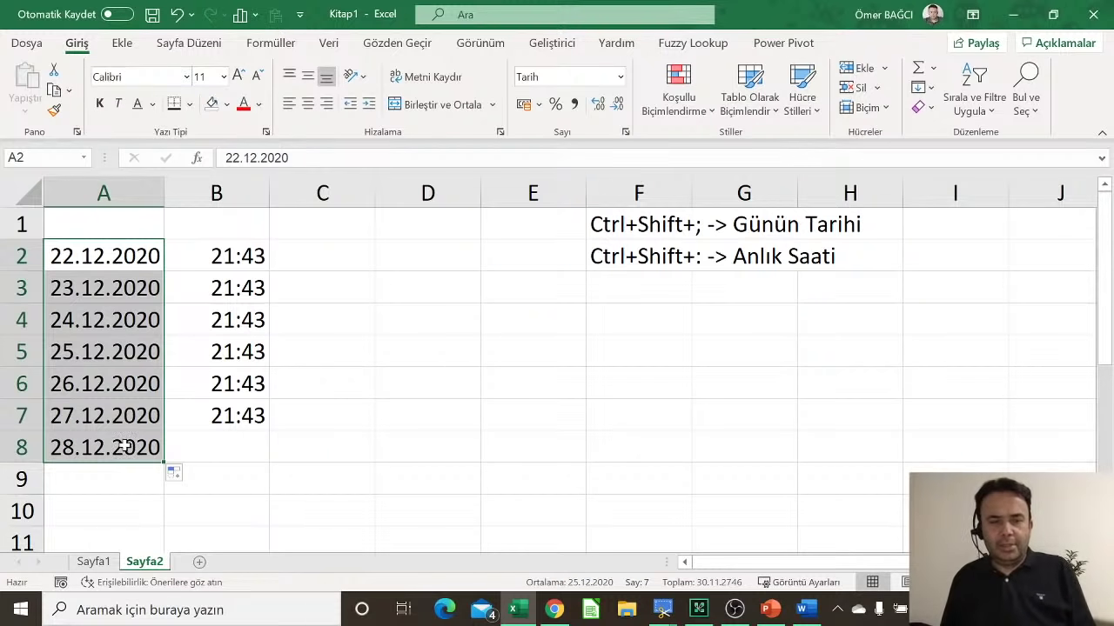
pyautogui.click(119, 256)
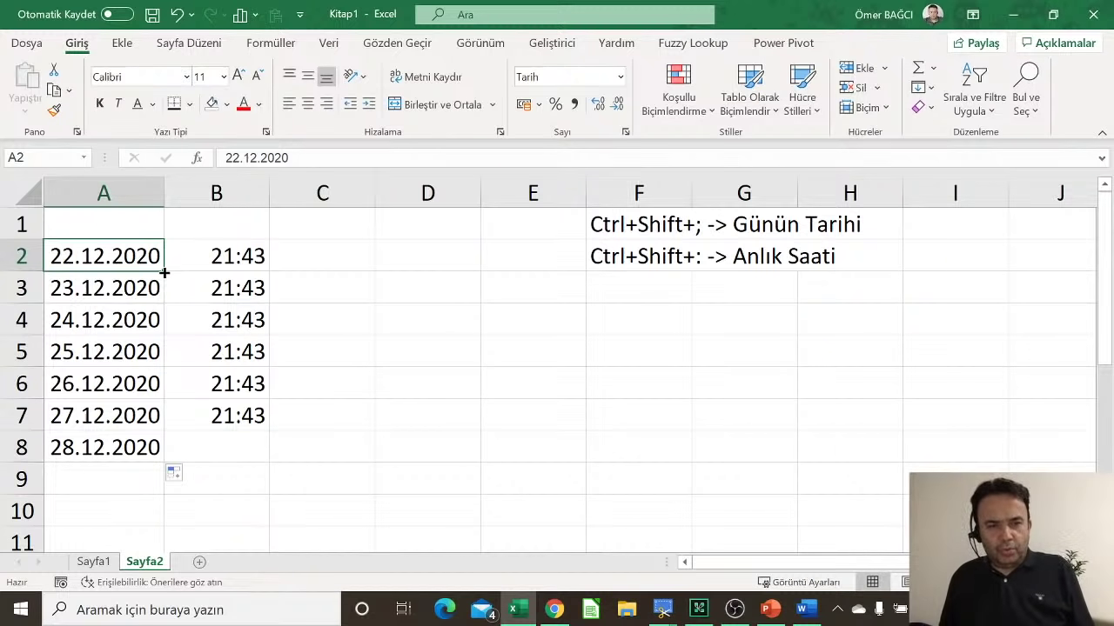
# Step: Fill the A2 date down to A9 stepping by months
pyautogui.moveTo(164, 273)
pyautogui.mouseDown()
pyautogui.moveTo(167, 514)
pyautogui.moveTo(176, 269)
pyautogui.mouseUp()
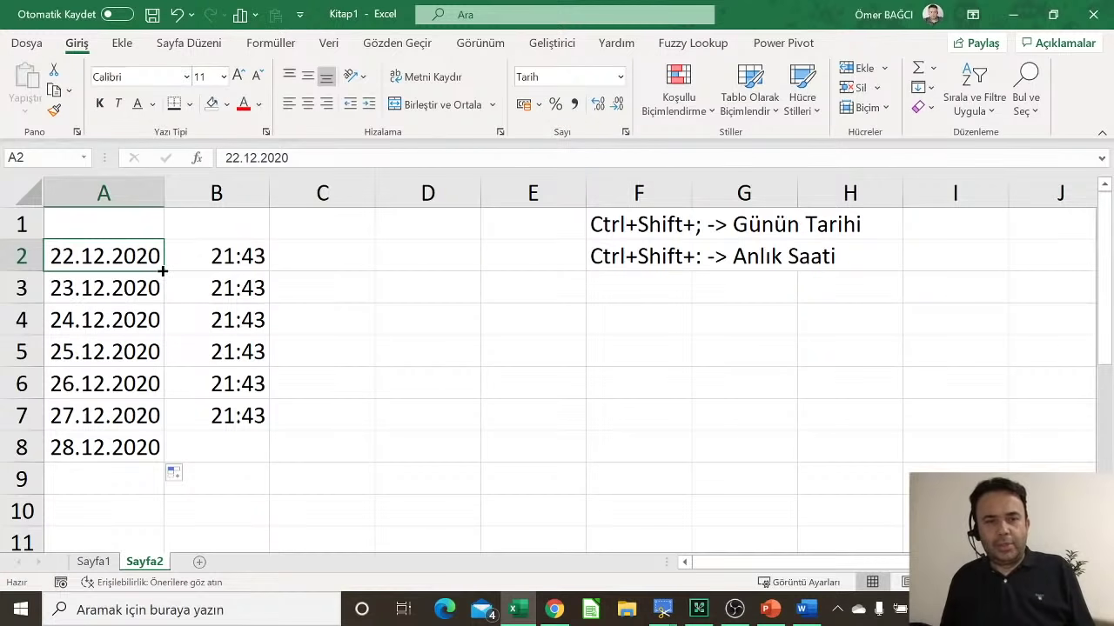
pyautogui.moveTo(163, 271); pyautogui.dragTo(141, 488)
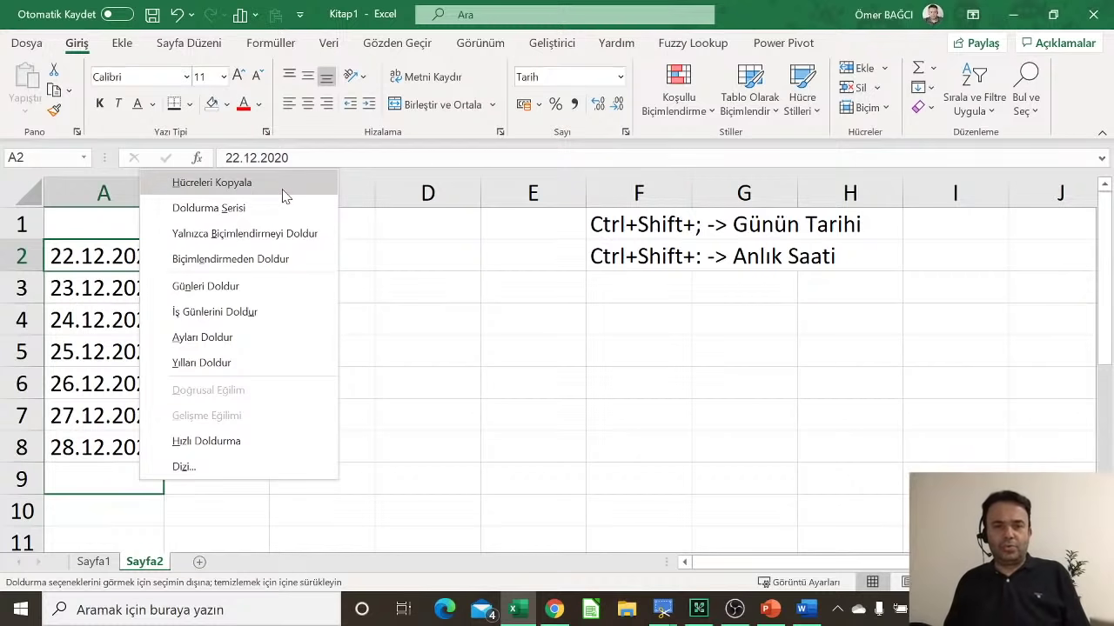
pyautogui.click(220, 339)
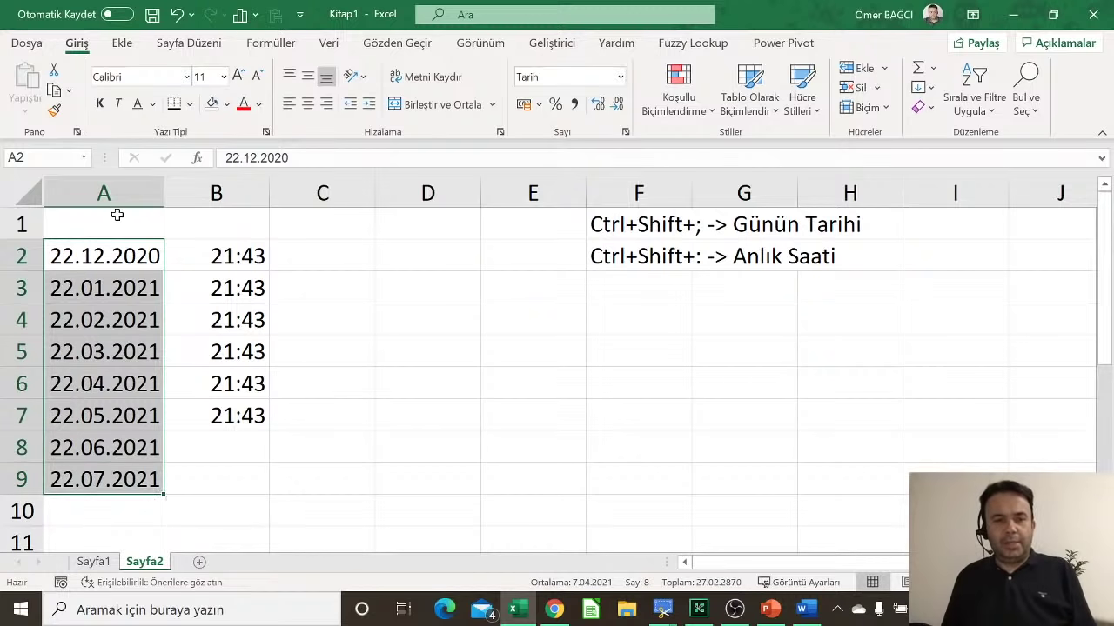
pyautogui.click(121, 252)
pyautogui.moveTo(162, 268); pyautogui.dragTo(162, 488)
pyautogui.click(192, 508)
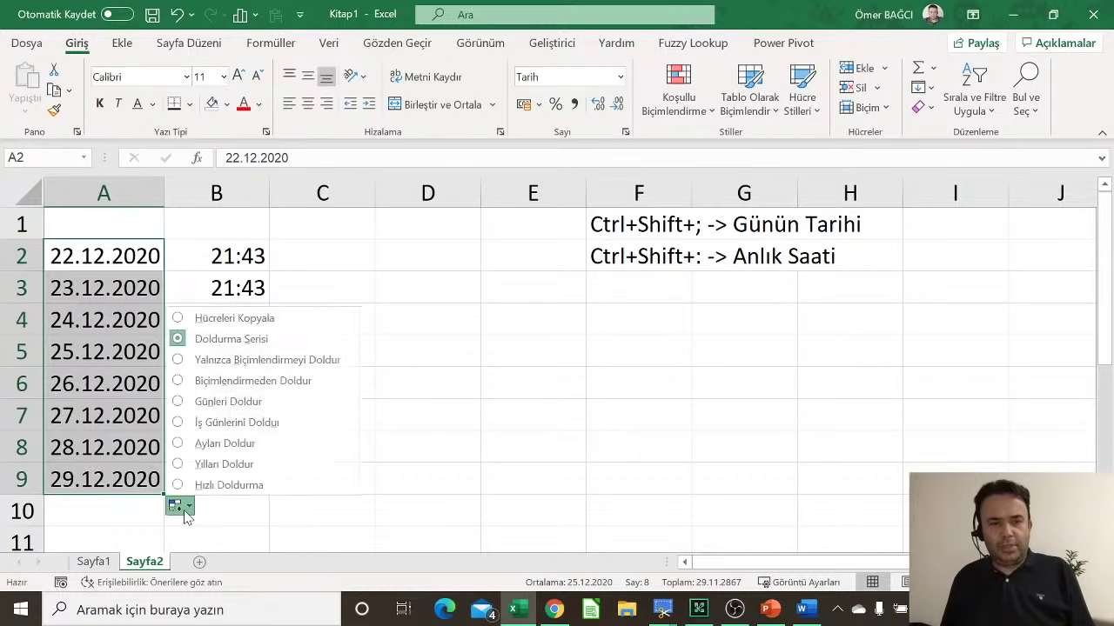
pyautogui.click(200, 442)
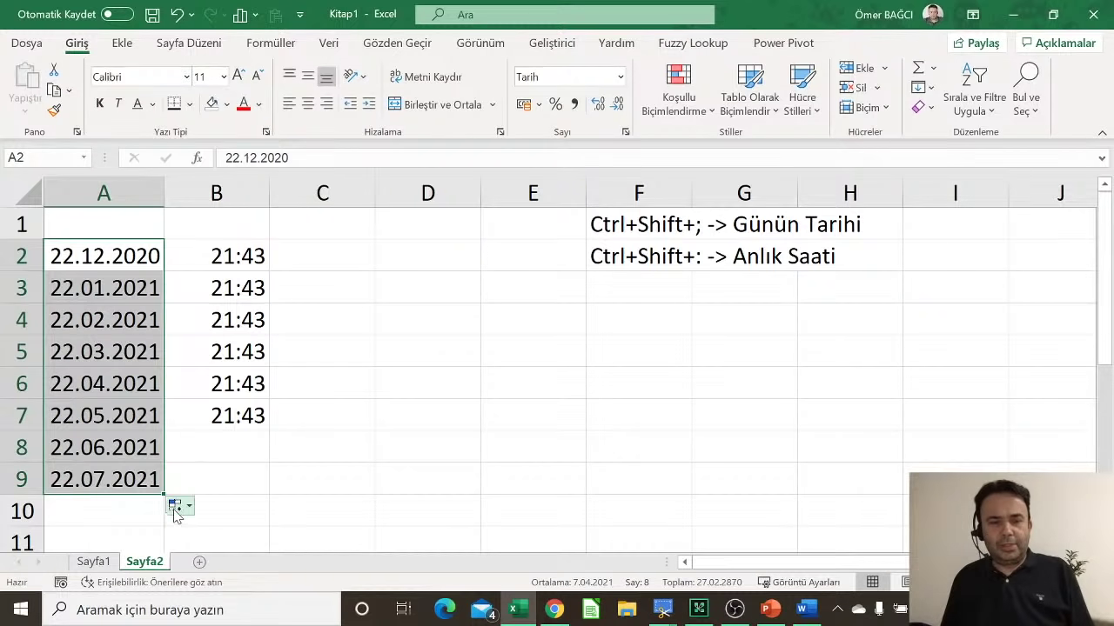
# Step: Refill A2:A9 with workdays only, 22.12.2020 to 31.12.2020, and check the results
pyautogui.click(144, 254)
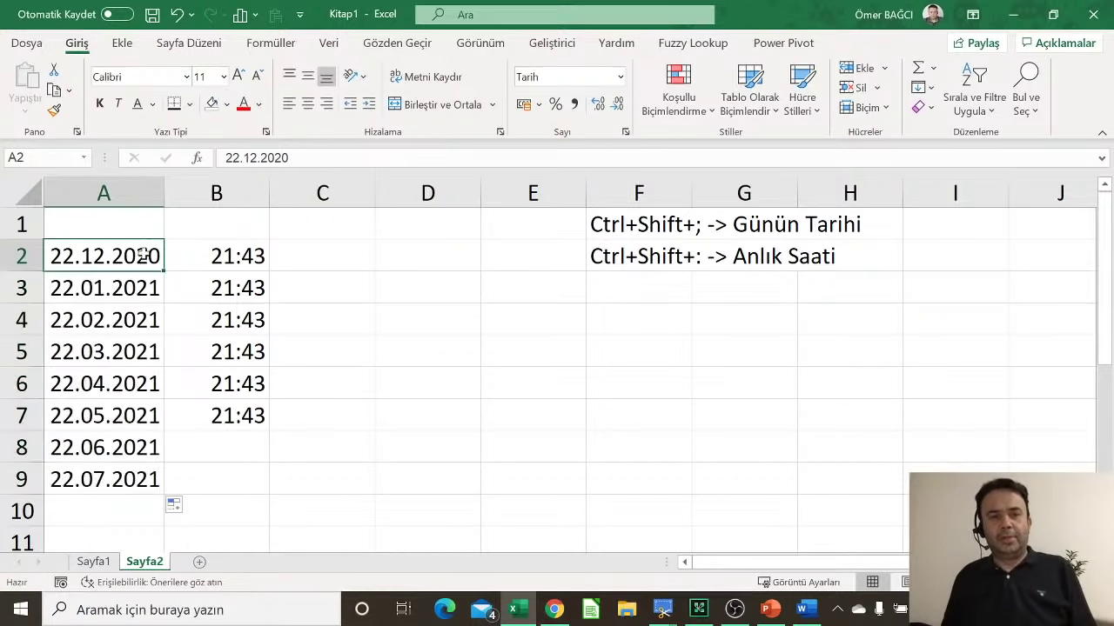
pyautogui.moveTo(163, 277); pyautogui.dragTo(146, 492)
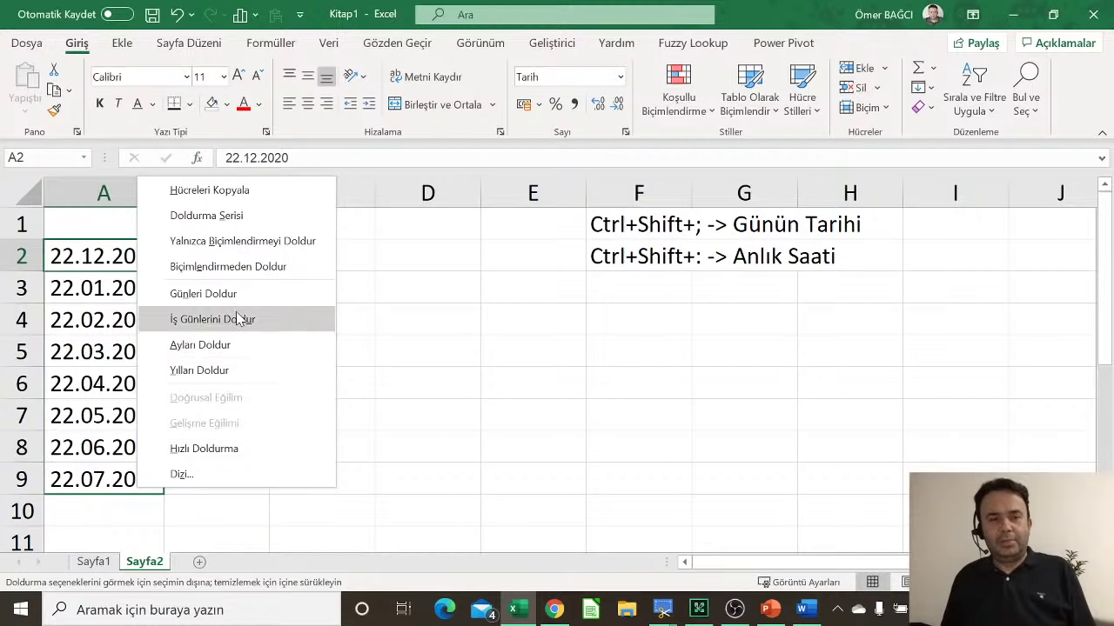
pyautogui.click(236, 321)
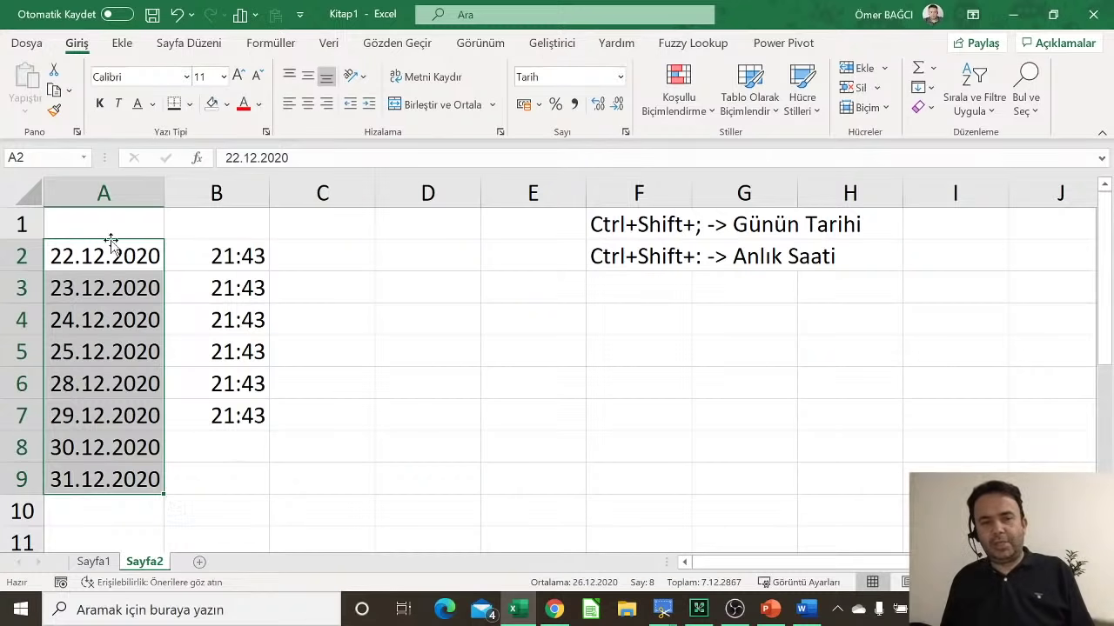
pyautogui.click(113, 288)
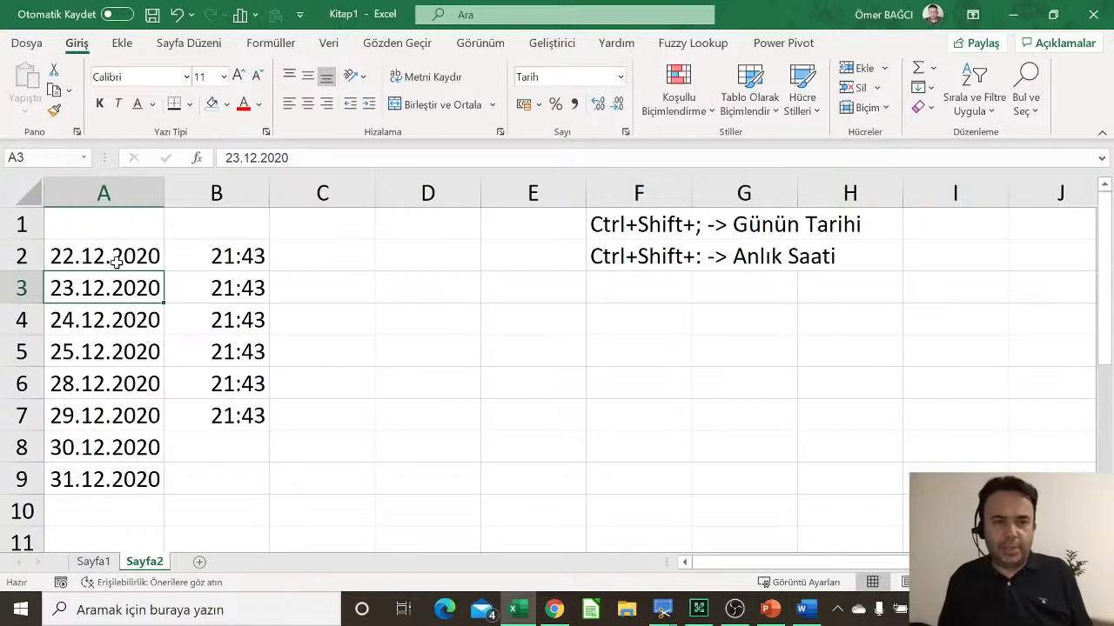
pyautogui.click(122, 258)
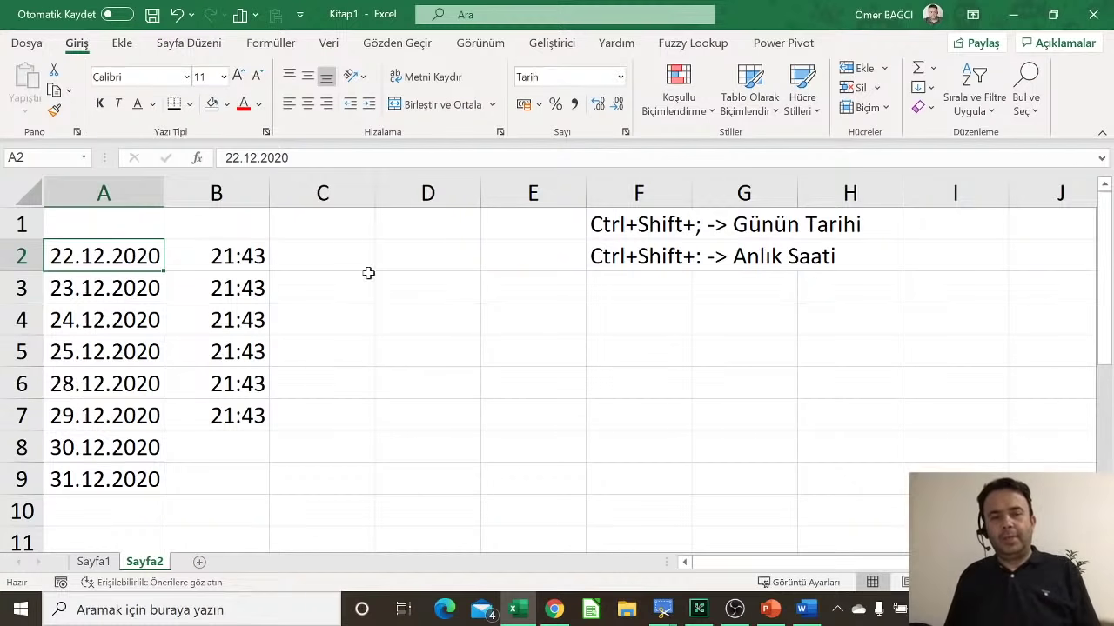
pyautogui.click(348, 251)
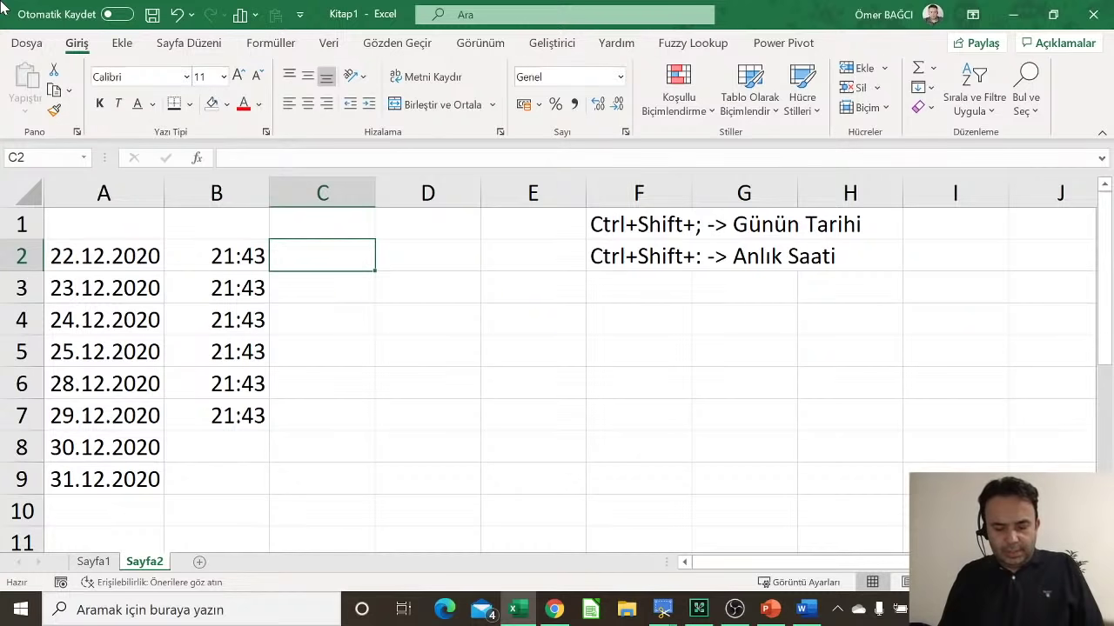
# Step: Fill C2:C7 with Öğrenci 1–6 and D2:D7 with Personel 1–6, widening column D
pyautogui.write('Öğrenc')
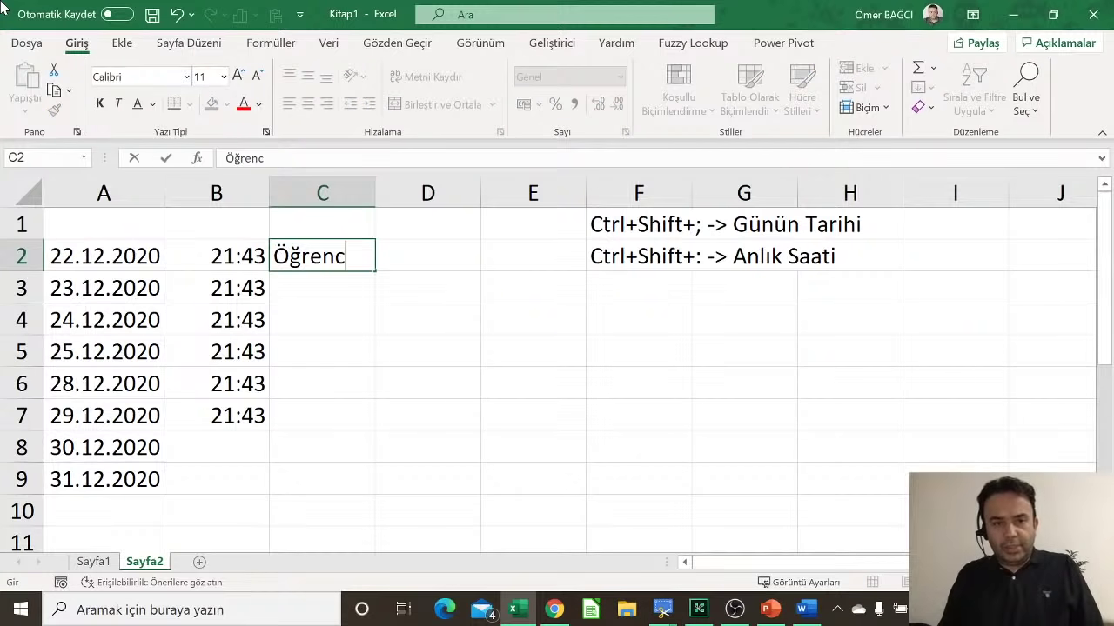
pyautogui.write('i 1')
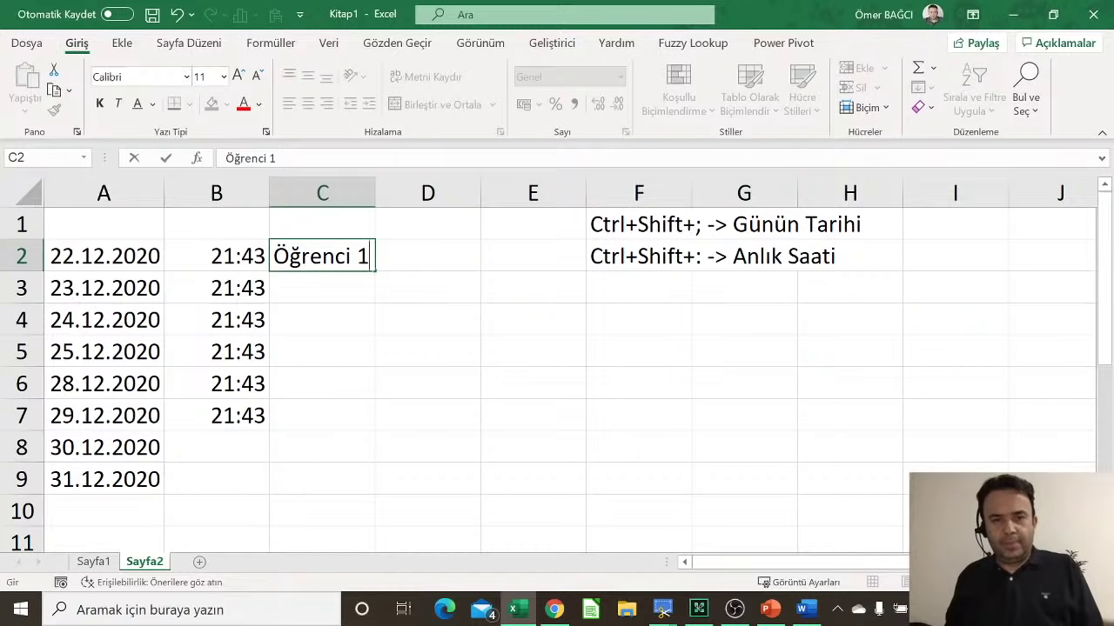
pyautogui.moveTo(379, 272); pyautogui.dragTo(360, 435)
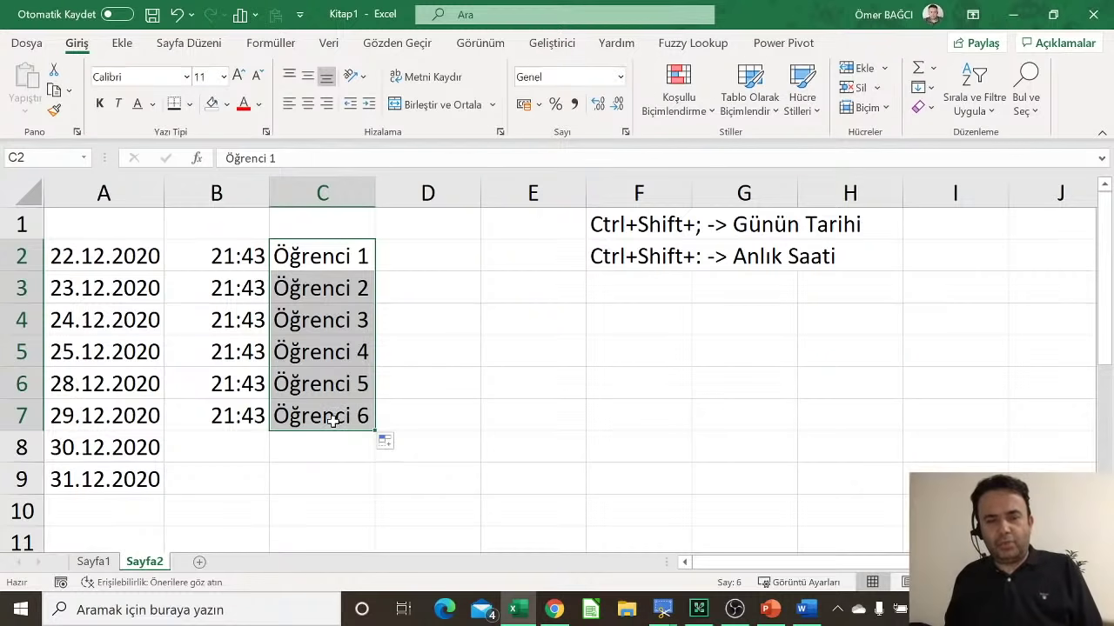
pyautogui.click(423, 247)
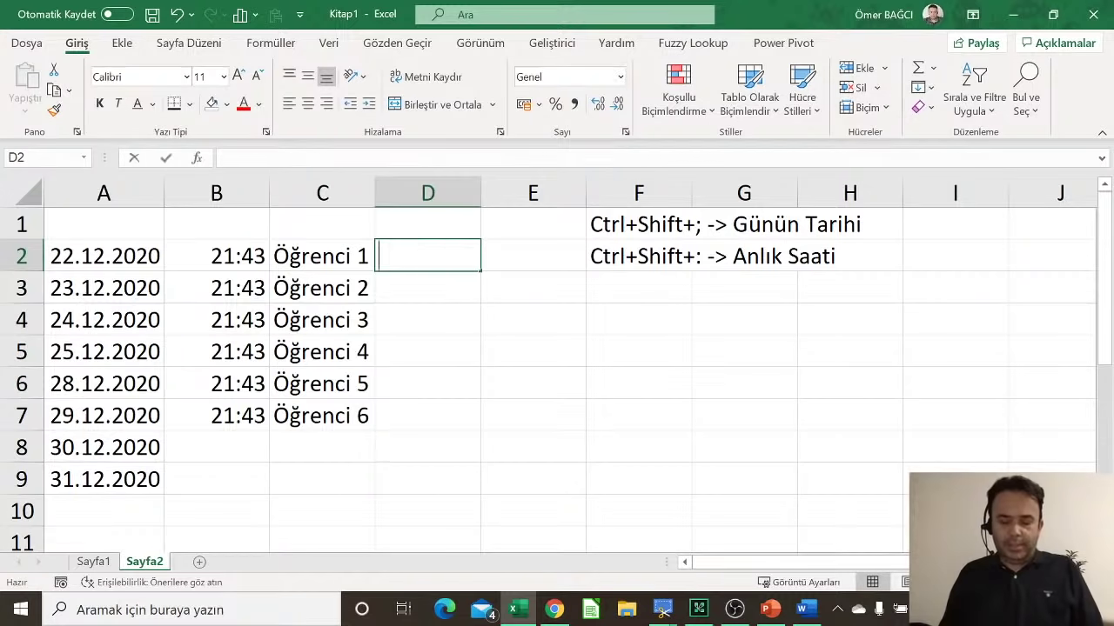
pyautogui.write('Personel 1')
pyautogui.press('Return')
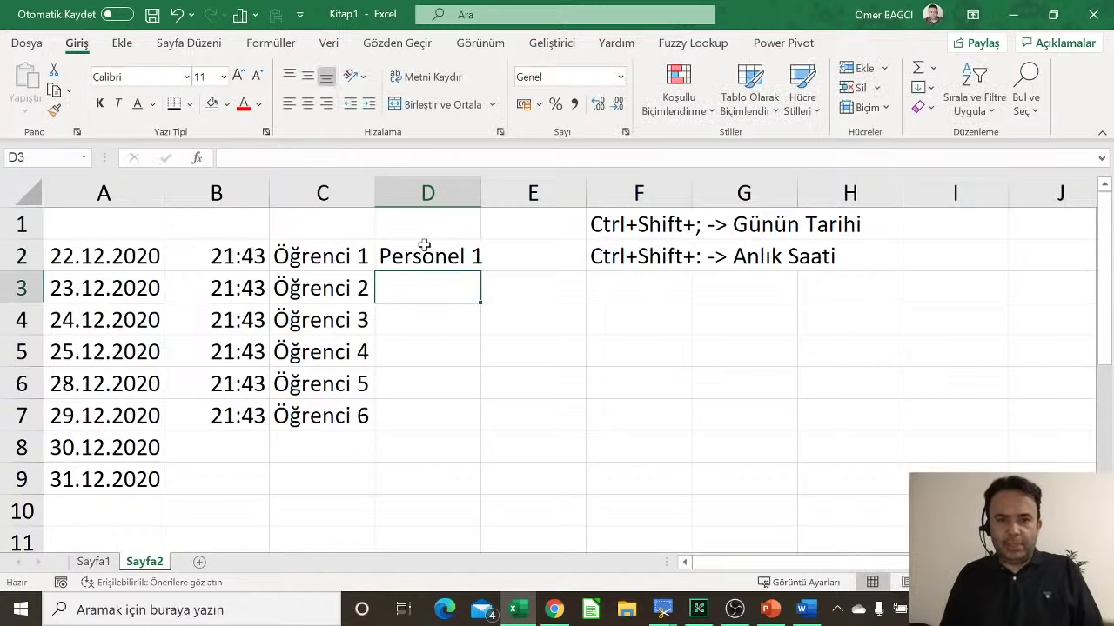
pyautogui.click(423, 246)
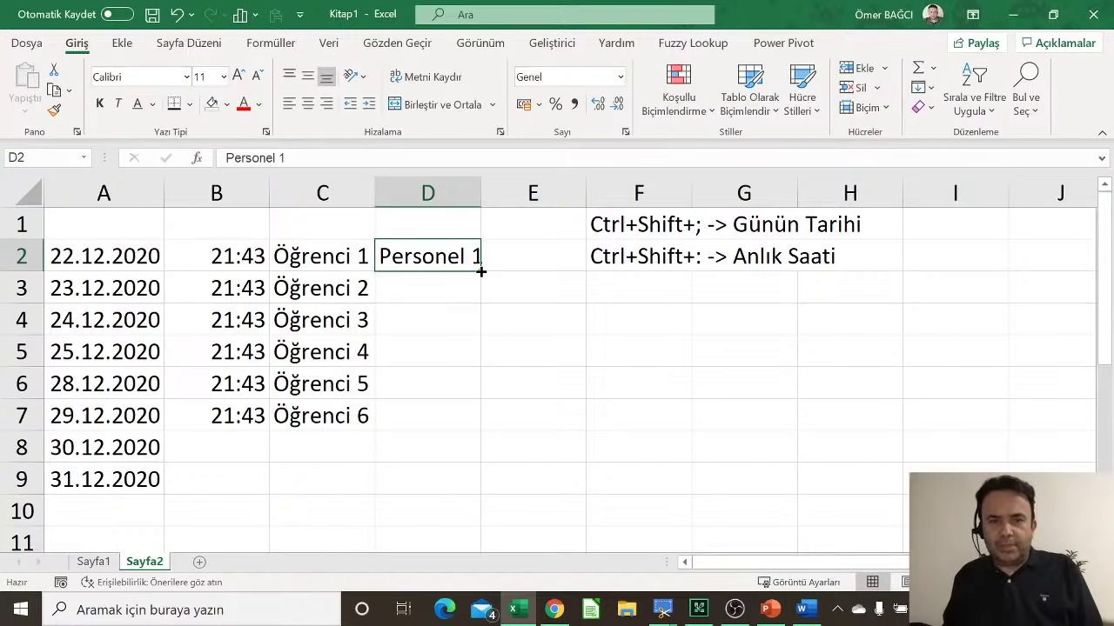
pyautogui.moveTo(480, 271); pyautogui.dragTo(479, 433)
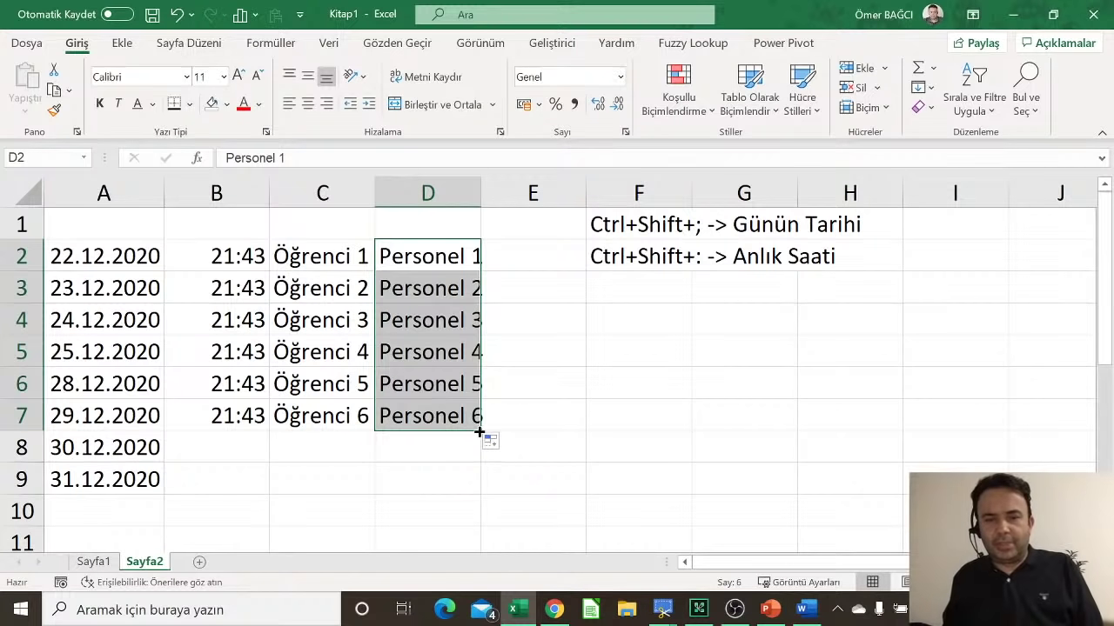
pyautogui.moveTo(480, 199); pyautogui.dragTo(493, 203)
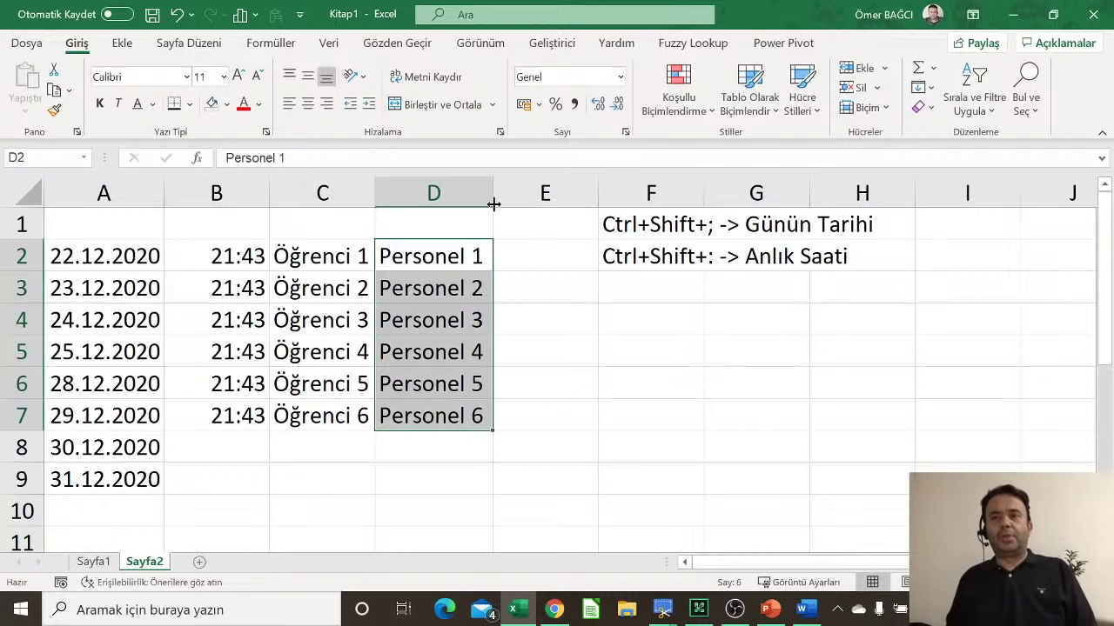
pyautogui.click(534, 266)
# Step: Delete the F1:F2 shortcut notes and fill E2:E7 with the series 1–6
pyautogui.moveTo(642, 216); pyautogui.dragTo(642, 252)
pyautogui.press('Delete')
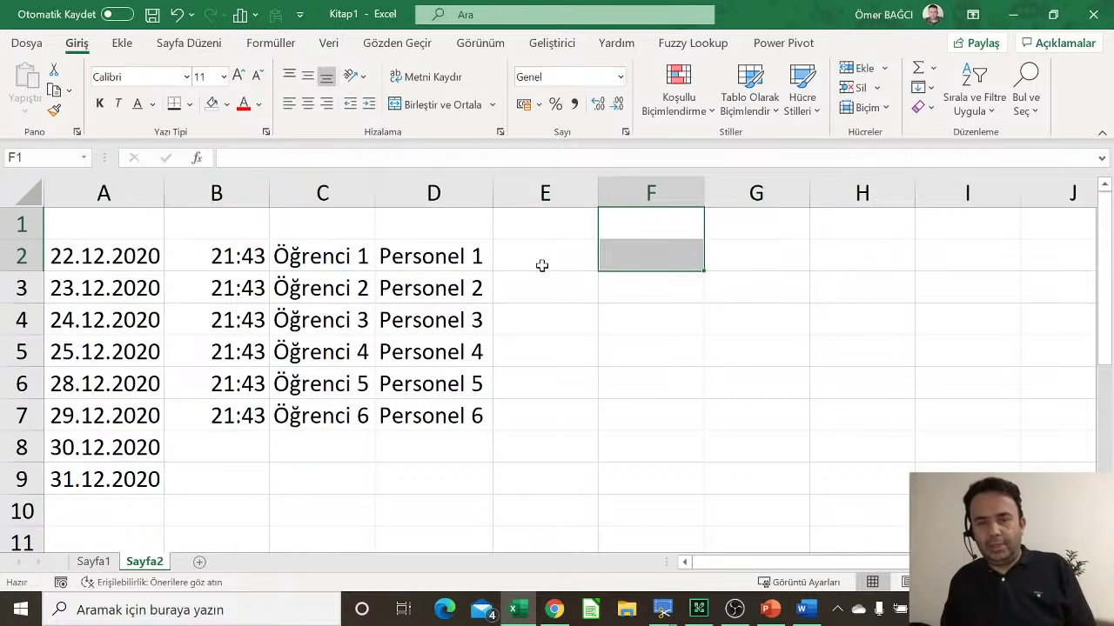
pyautogui.click(542, 265)
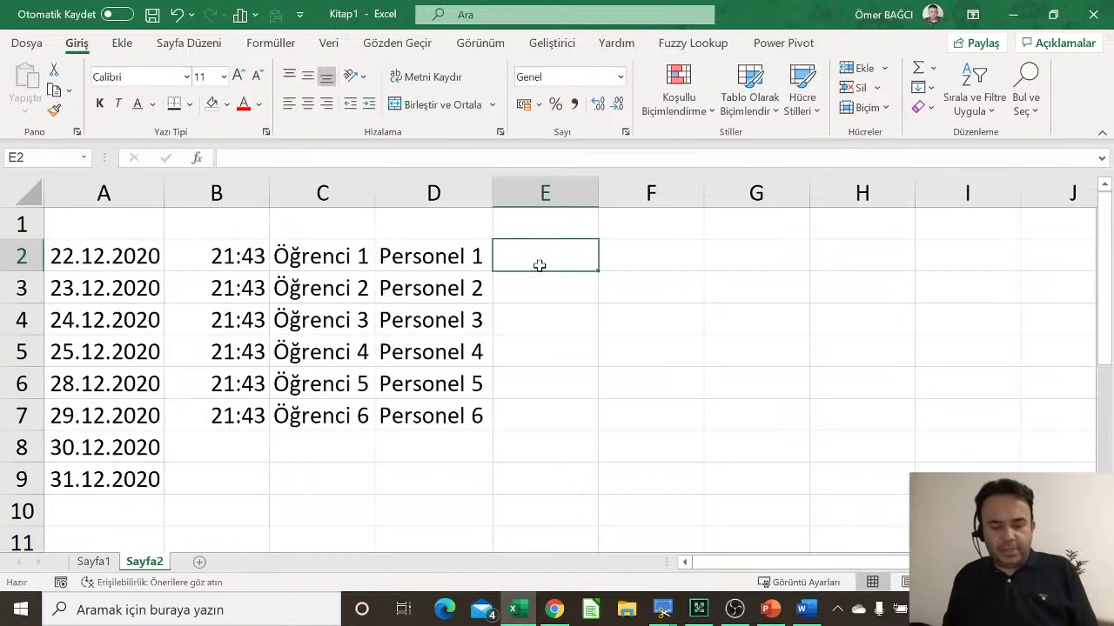
pyautogui.write('1')
pyautogui.press('Return')
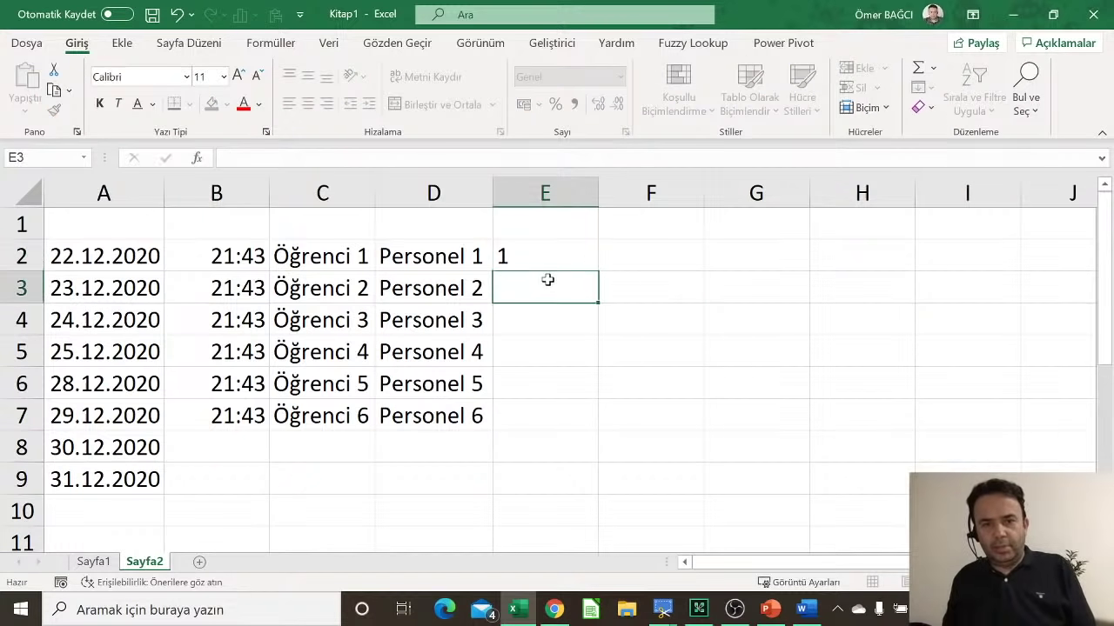
pyautogui.click(572, 247)
pyautogui.moveTo(598, 273); pyautogui.dragTo(596, 439)
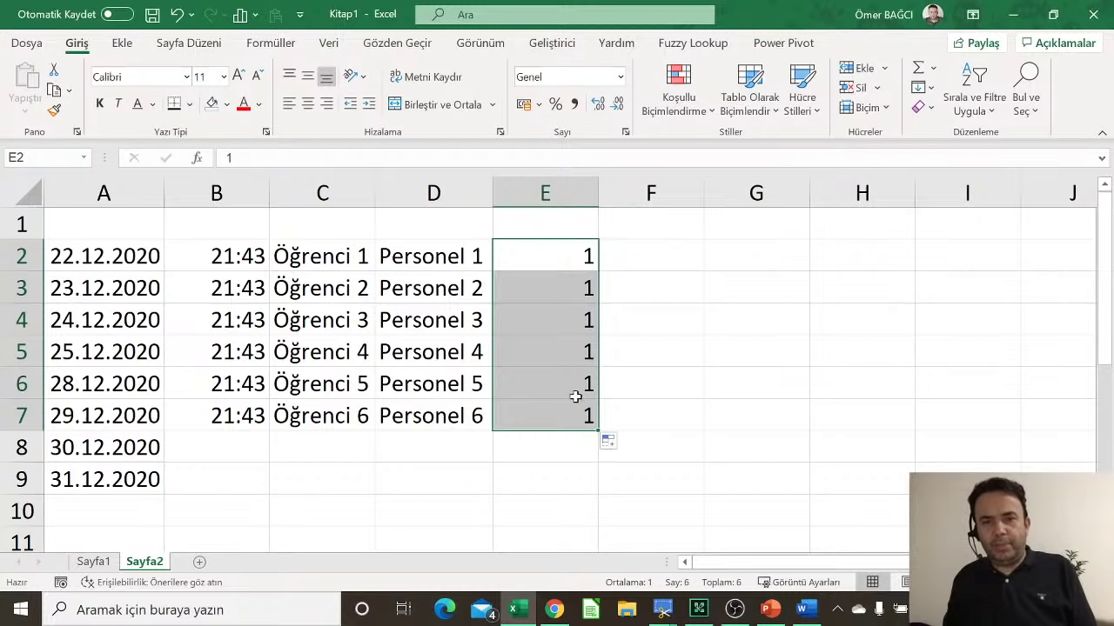
pyautogui.click(613, 444)
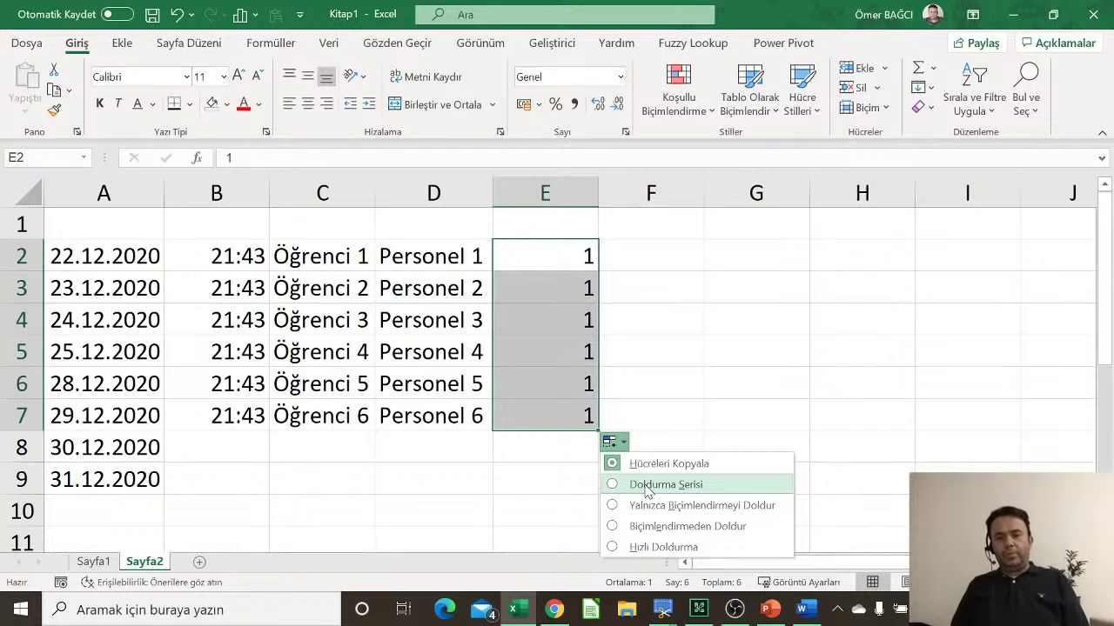
pyautogui.click(645, 488)
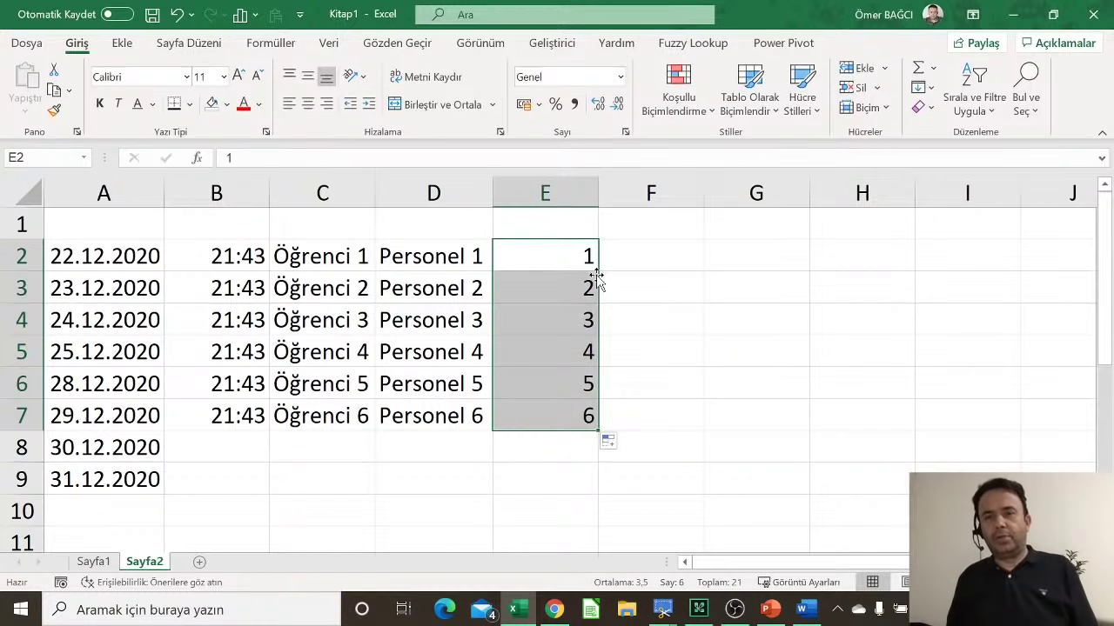
# Step: Fill F2:F7 with the step-4 series 1, 5, 9, 13, 17, 21
pyautogui.click(674, 264)
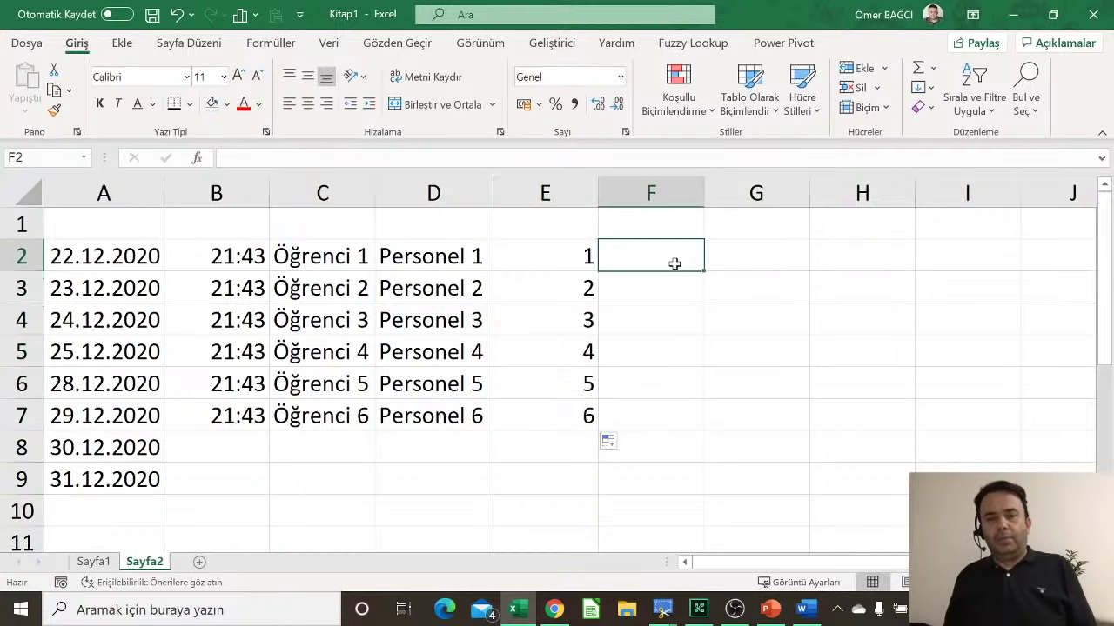
pyautogui.write('1')
pyautogui.click(670, 285)
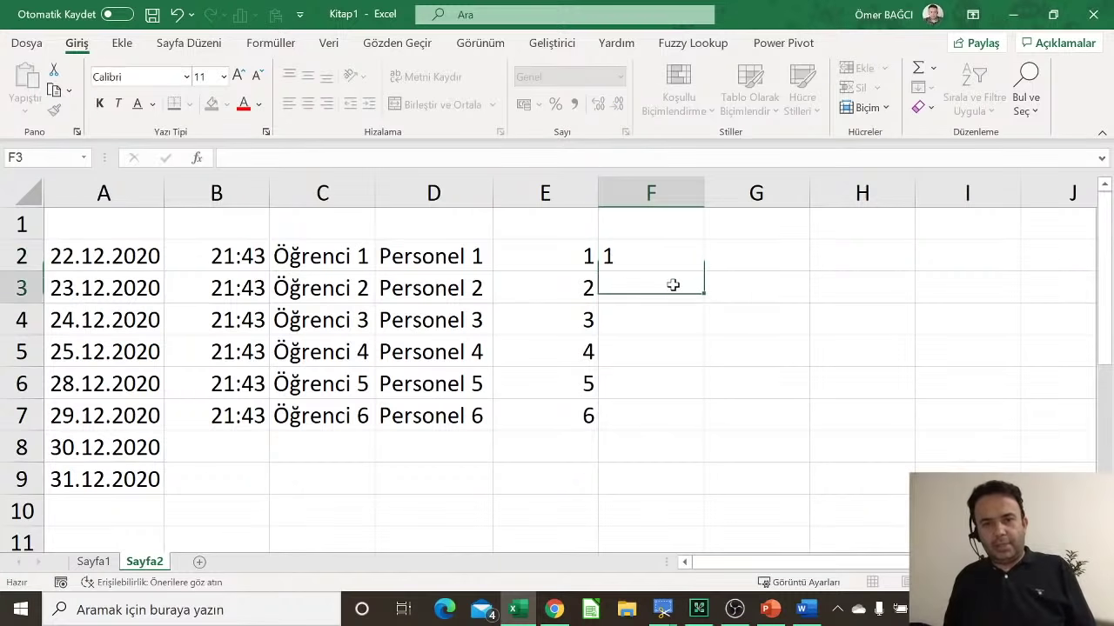
pyautogui.write('5')
pyautogui.click(653, 344)
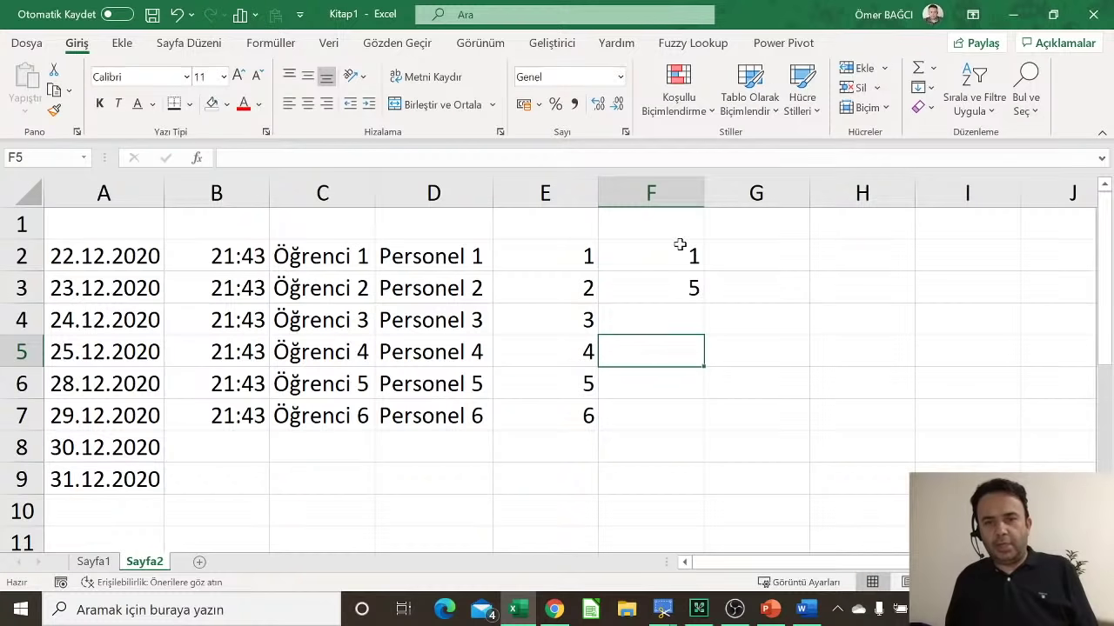
pyautogui.moveTo(678, 246); pyautogui.dragTo(690, 434)
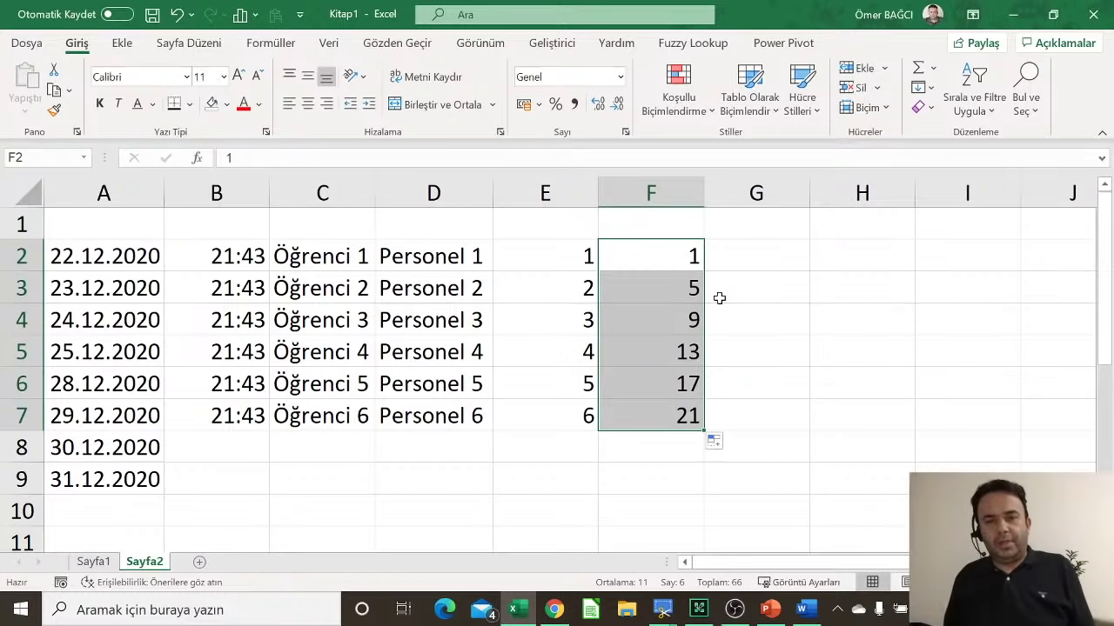
# Step: Fill G2:G7 with the step-5 series 5, 10, 15, 20, 25, 30
pyautogui.click(570, 308)
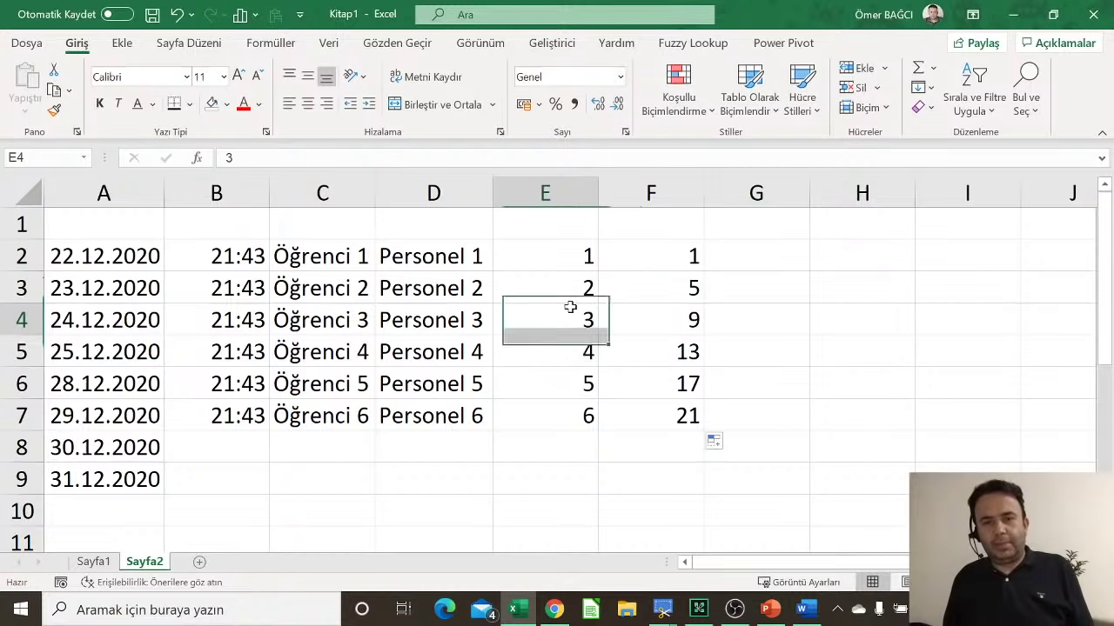
pyautogui.click(788, 257)
pyautogui.write('5')
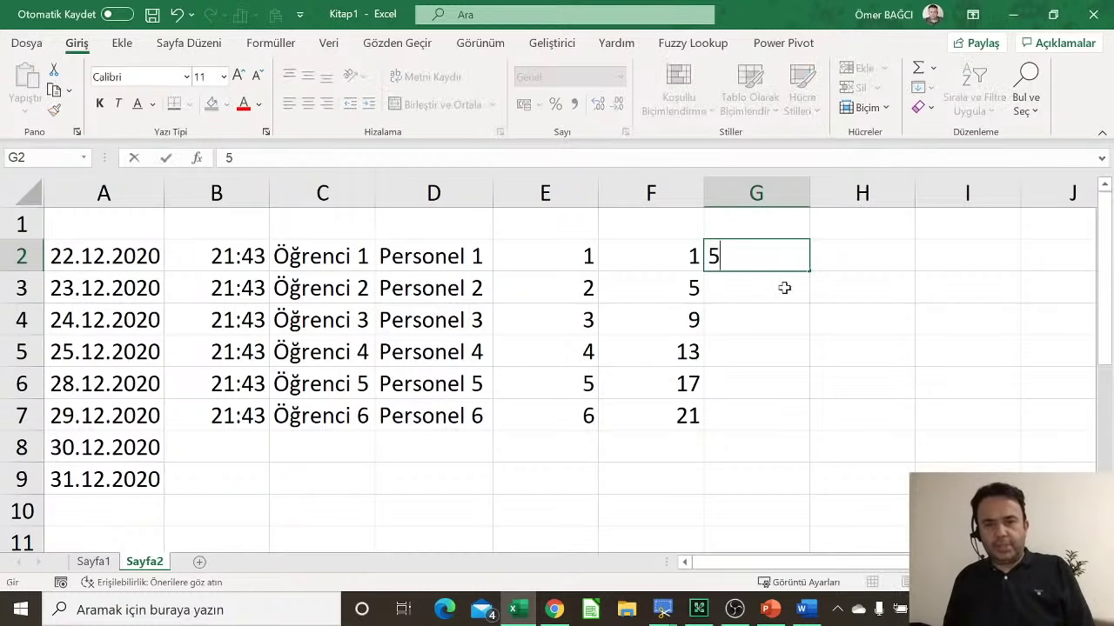
pyautogui.press('Return')
pyautogui.write('10')
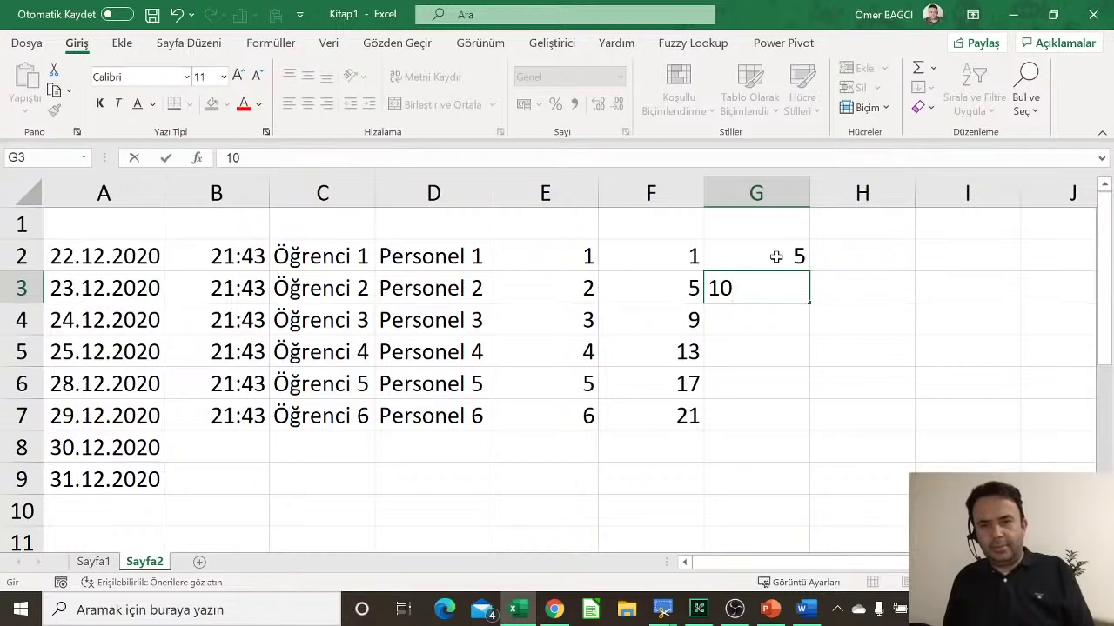
pyautogui.moveTo(774, 250); pyautogui.dragTo(803, 430)
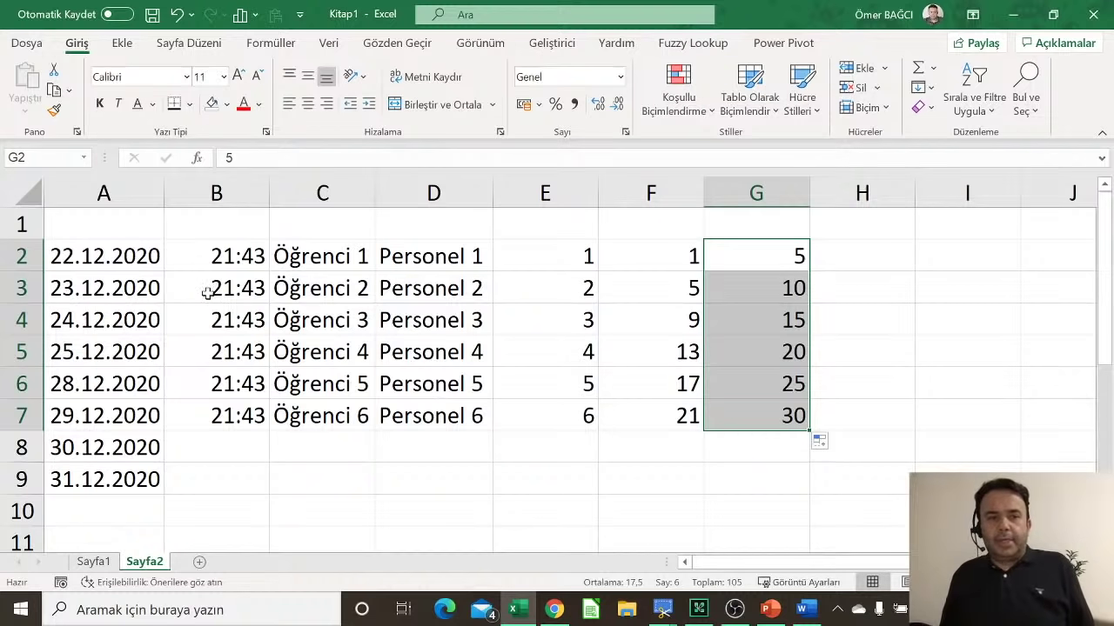
pyautogui.click(220, 264)
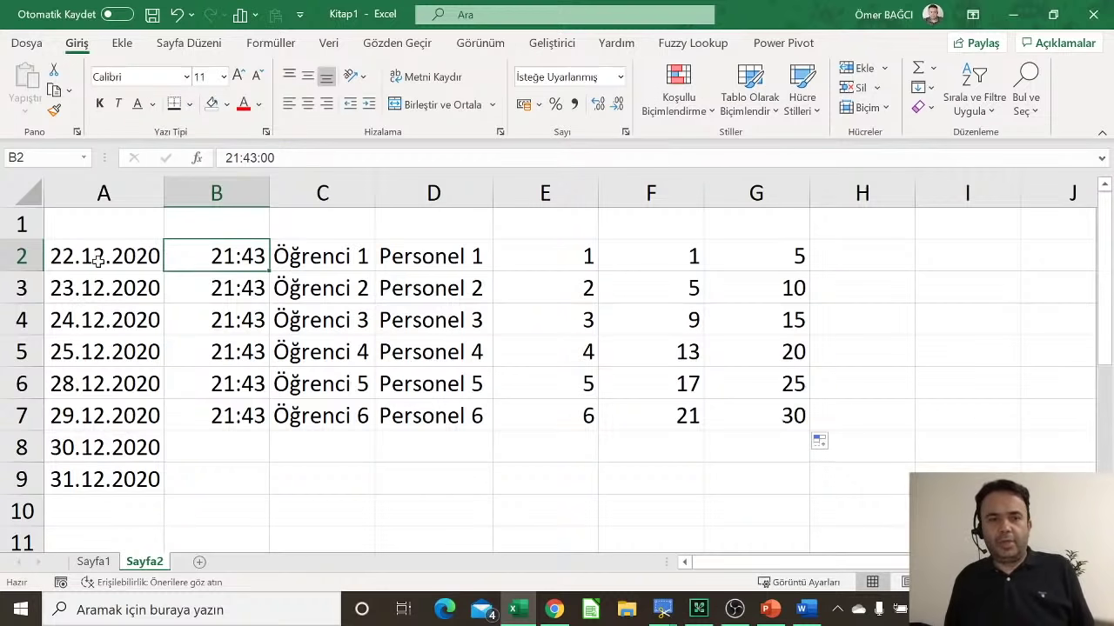
pyautogui.click(70, 250)
pyautogui.click(228, 254)
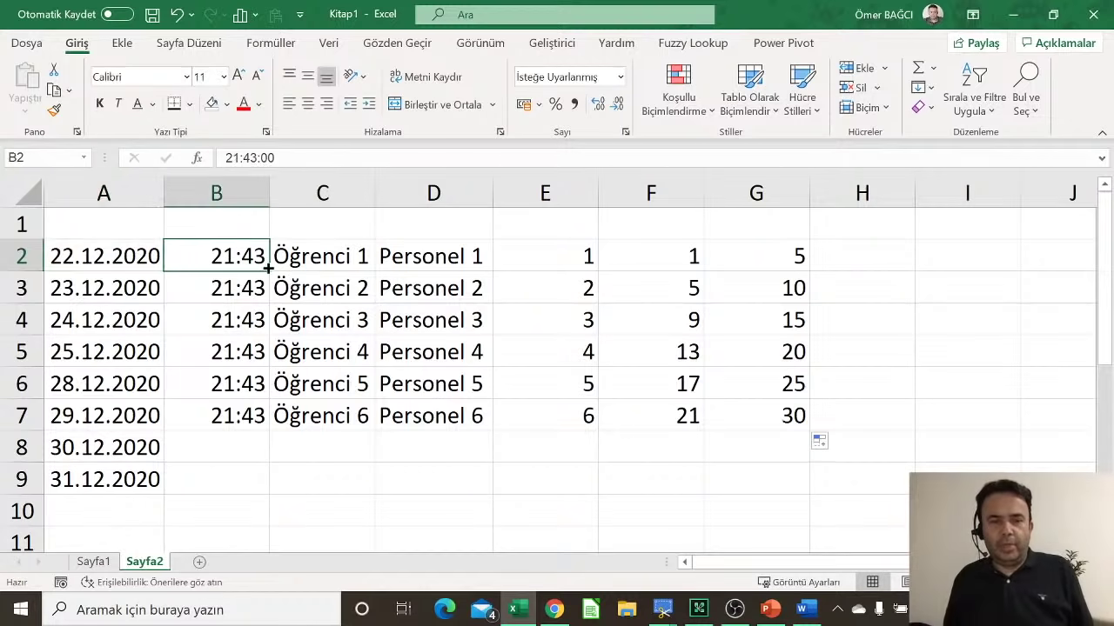
pyautogui.moveTo(269, 271); pyautogui.dragTo(252, 482)
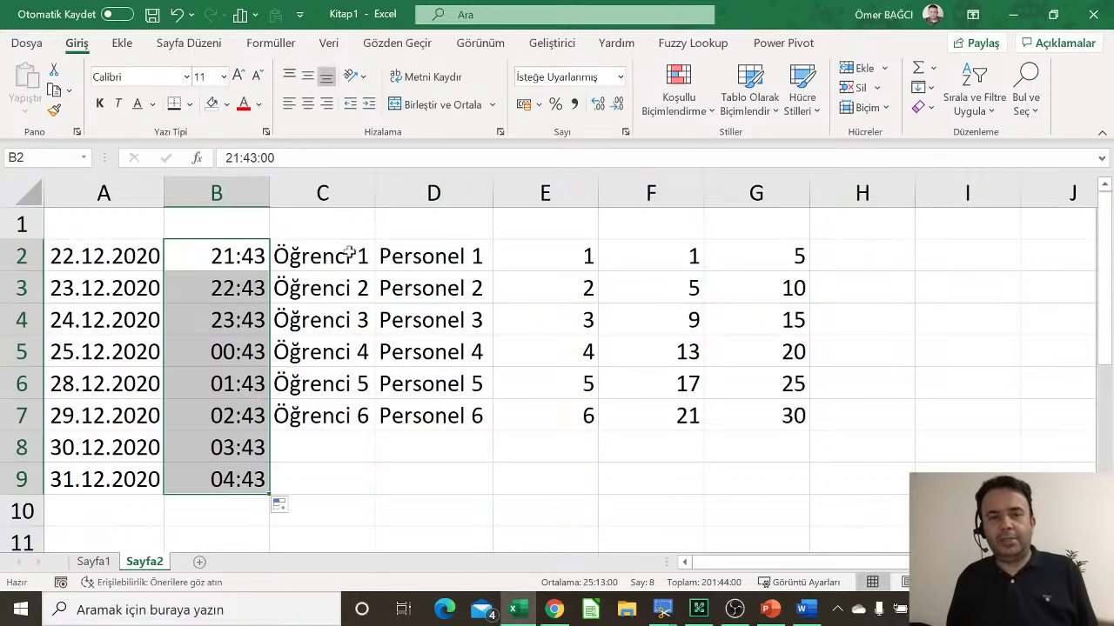
pyautogui.click(894, 262)
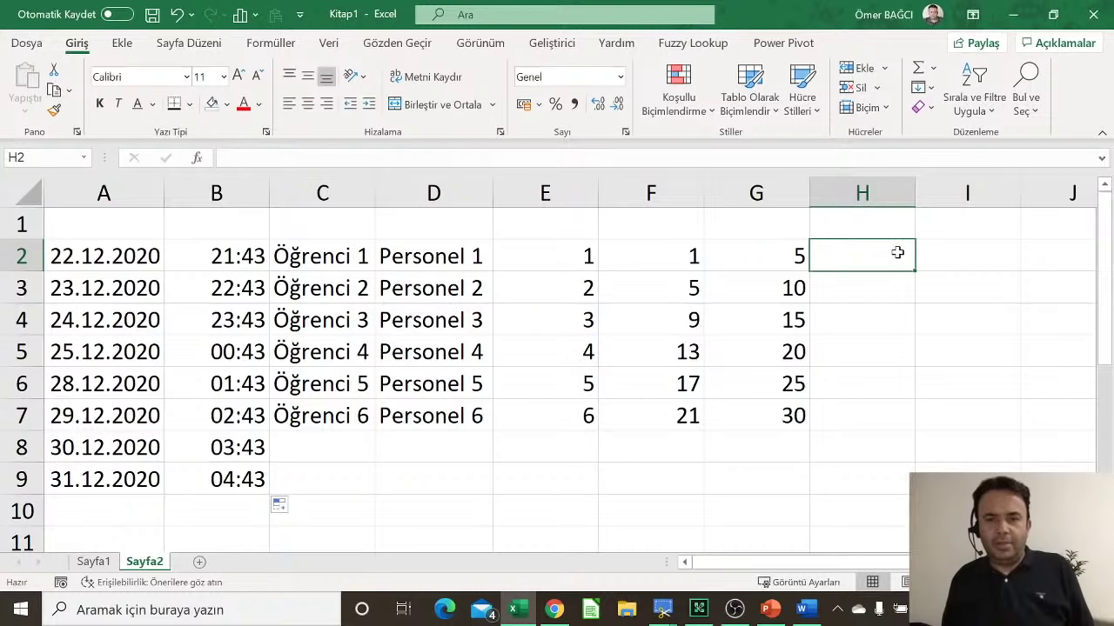
pyautogui.click(248, 261)
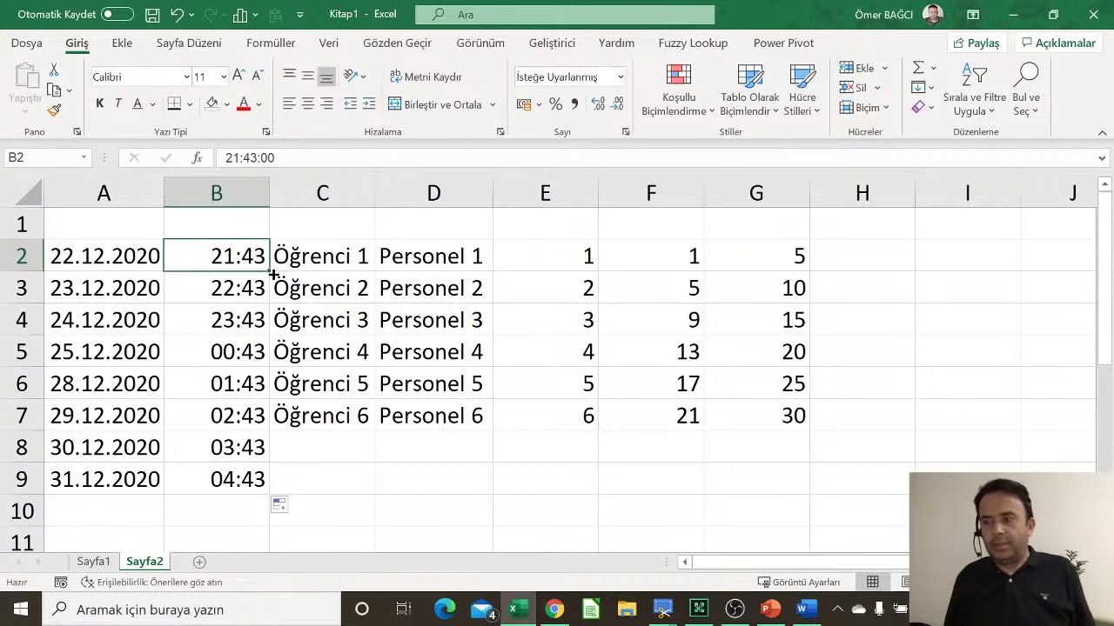
pyautogui.click(250, 378)
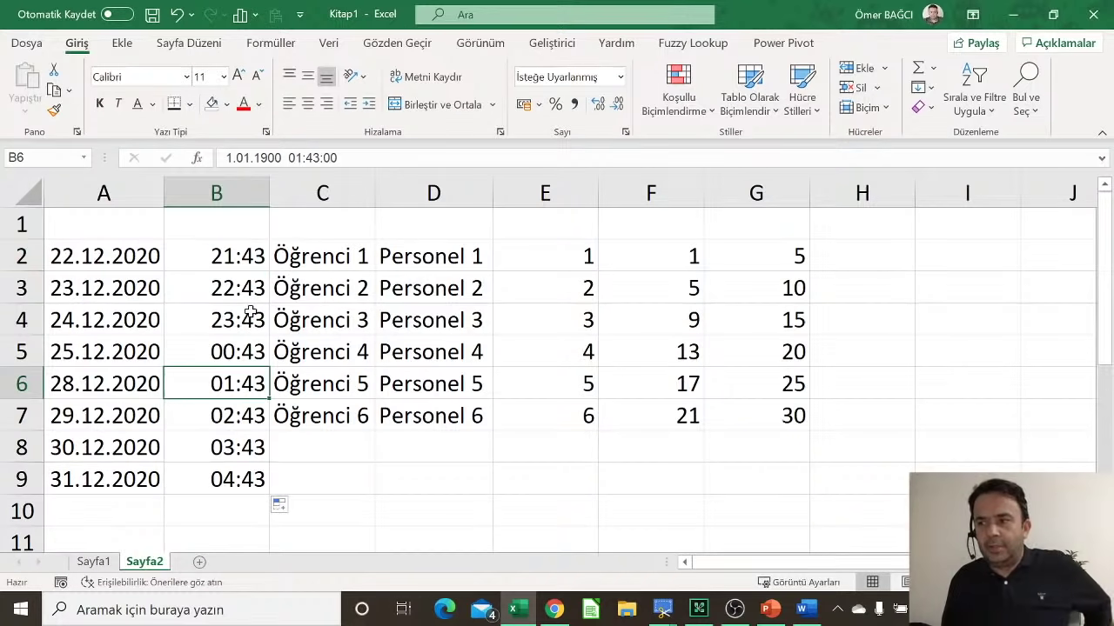
pyautogui.click(251, 256)
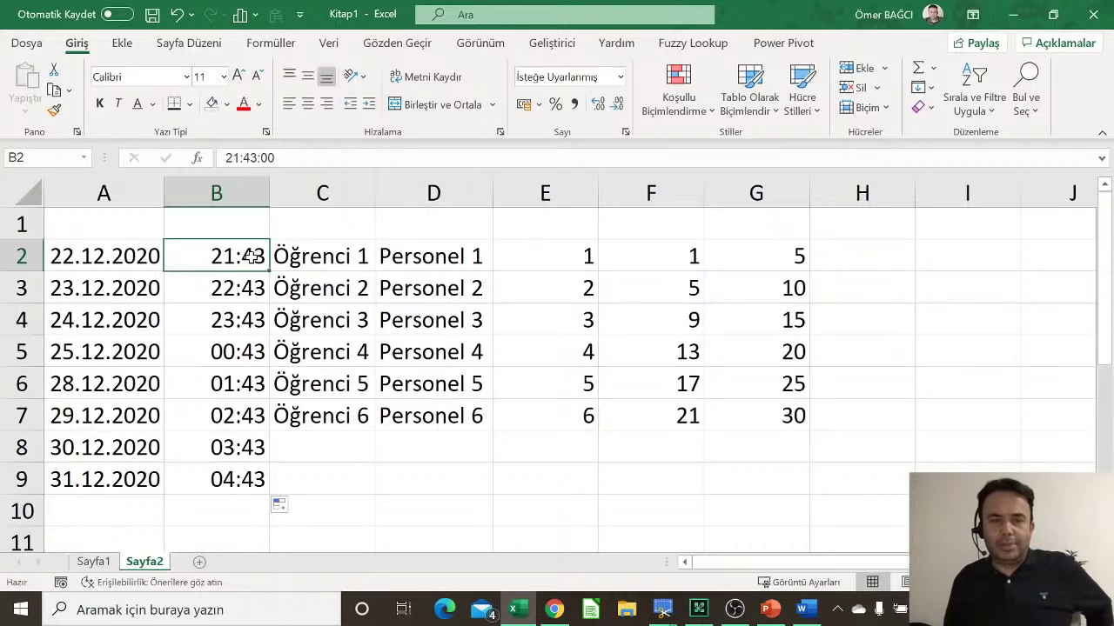
pyautogui.moveTo(270, 273); pyautogui.dragTo(246, 483)
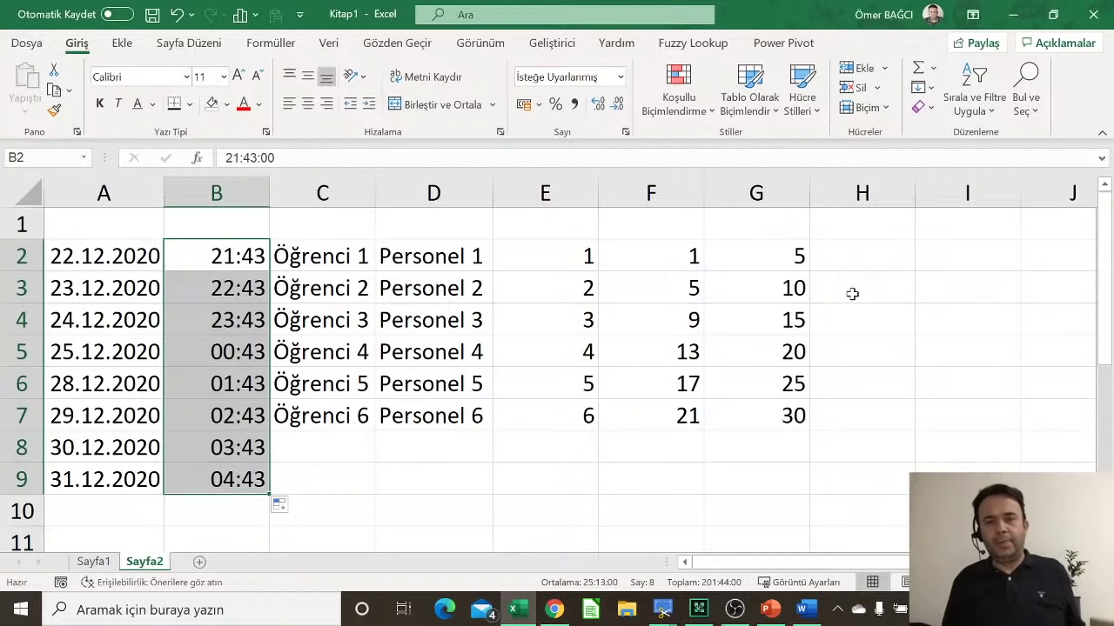
pyautogui.click(921, 236)
# Step: Insert the current time 21:47 into H2 with Ctrl+Shift+;
pyautogui.click(895, 254)
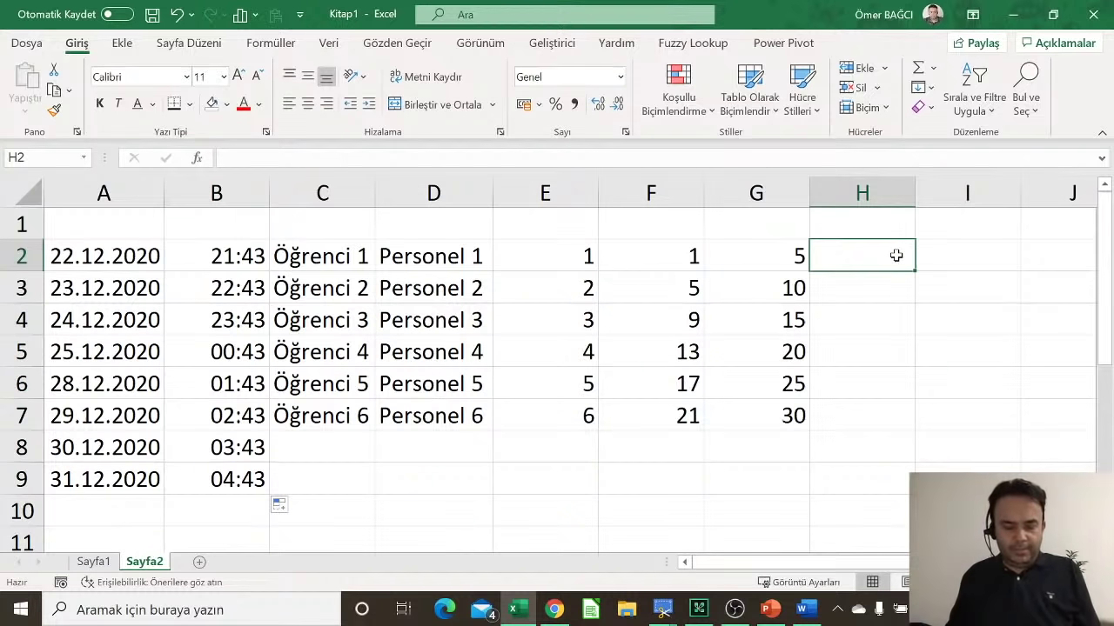
pyautogui.hotkey('ctrl', 'shift', ';')
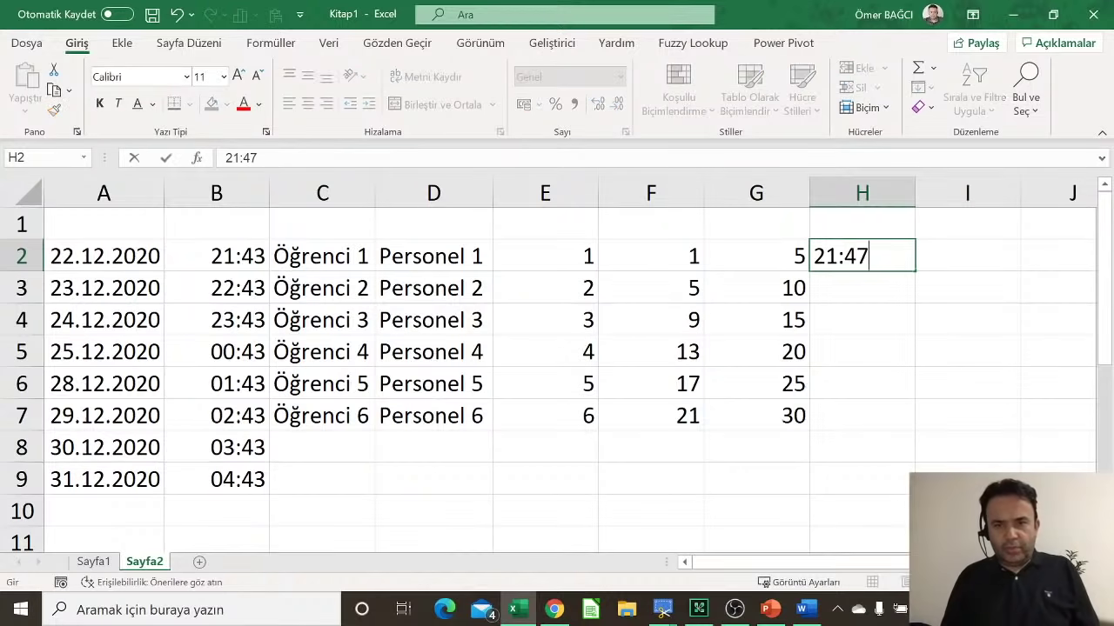
pyautogui.press('Return')
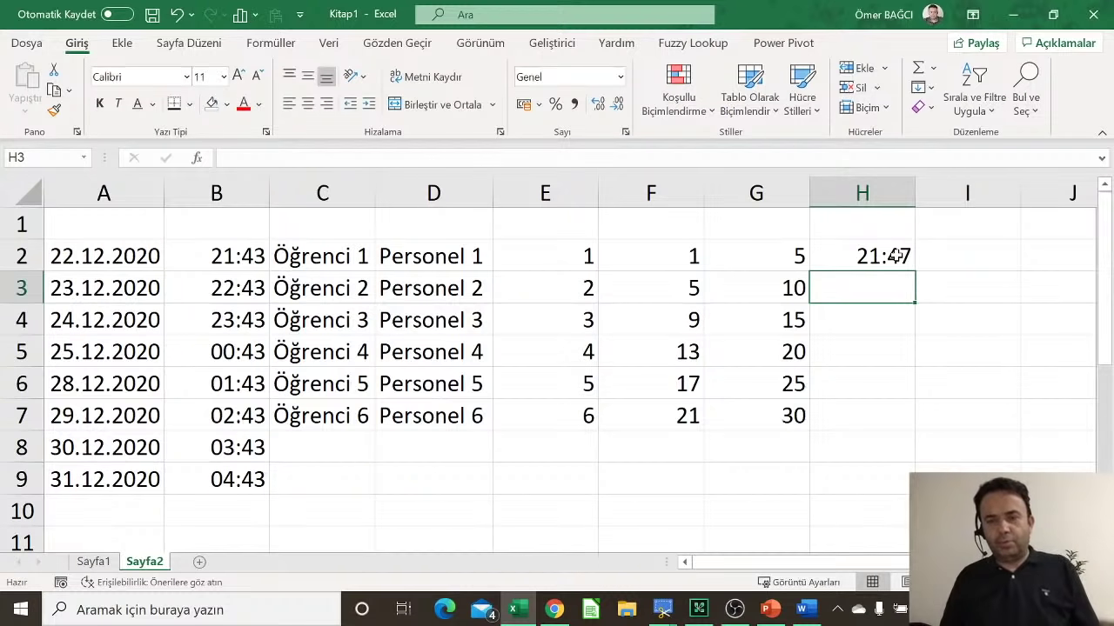
# Step: Enter =ZAMAN(0;15;0)+H2 in H3 and fill 15-minute steps down to H7 (23:02)
pyautogui.write('=z')
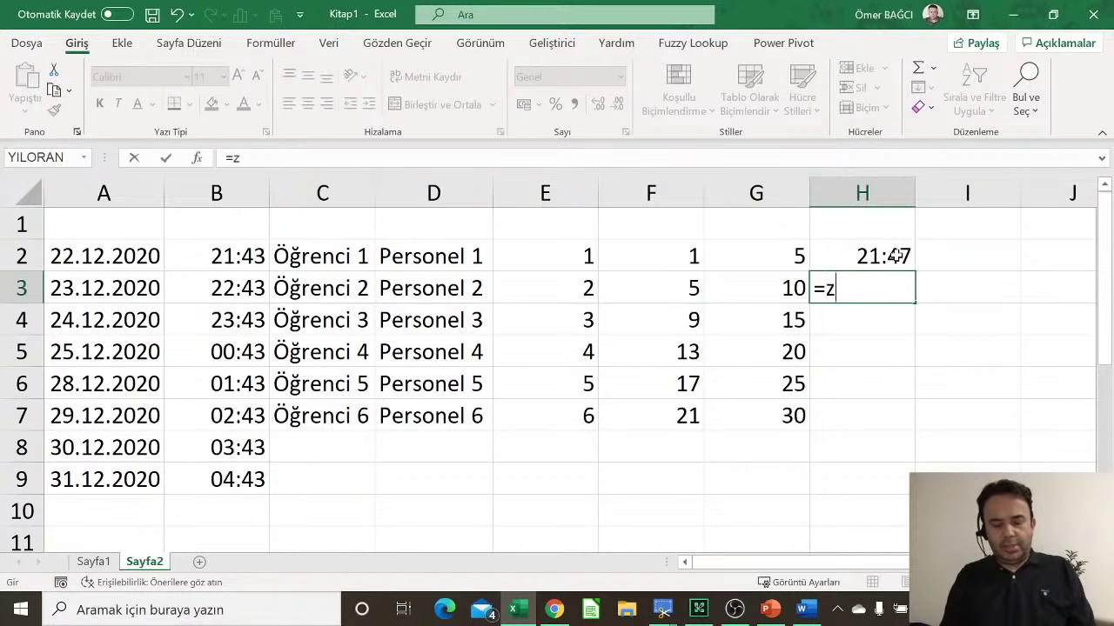
pyautogui.write('aman(')
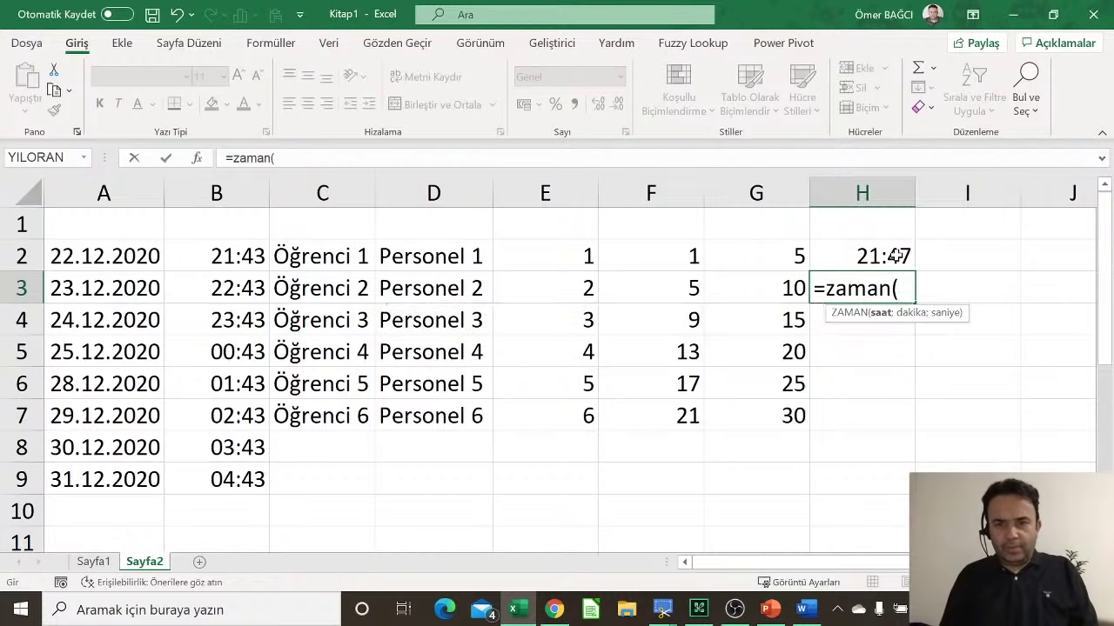
pyautogui.write('0;')
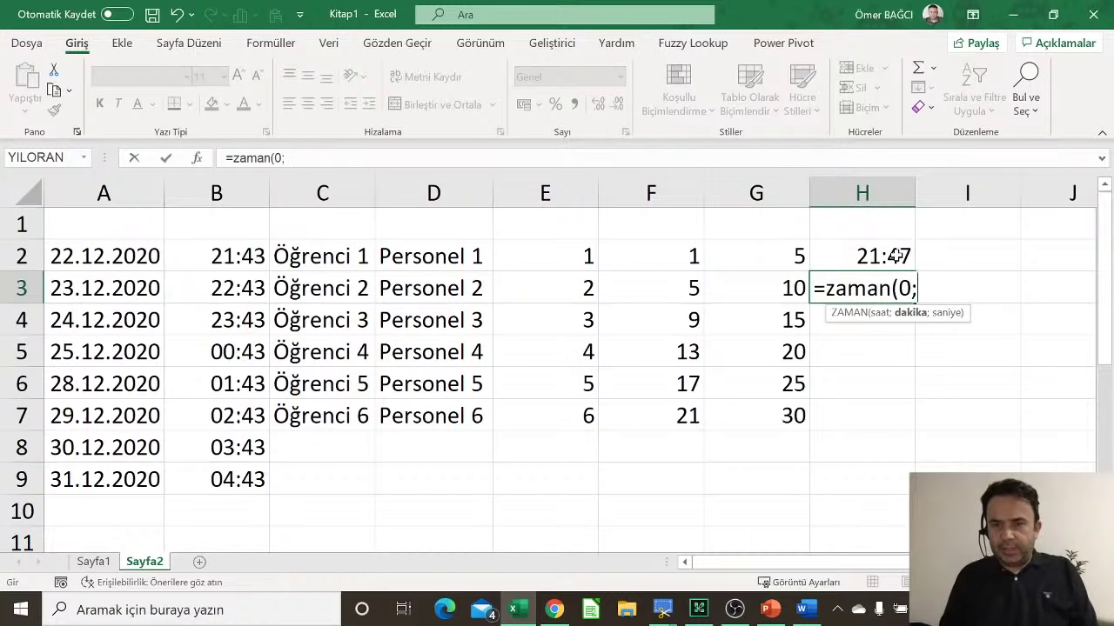
pyautogui.write('15')
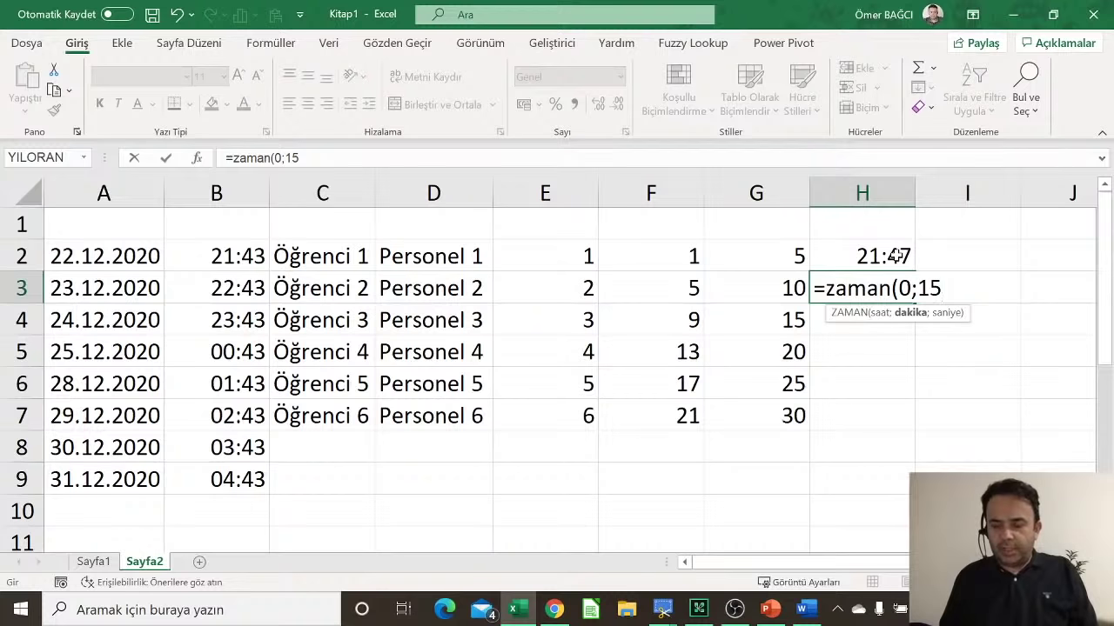
pyautogui.write(';0')
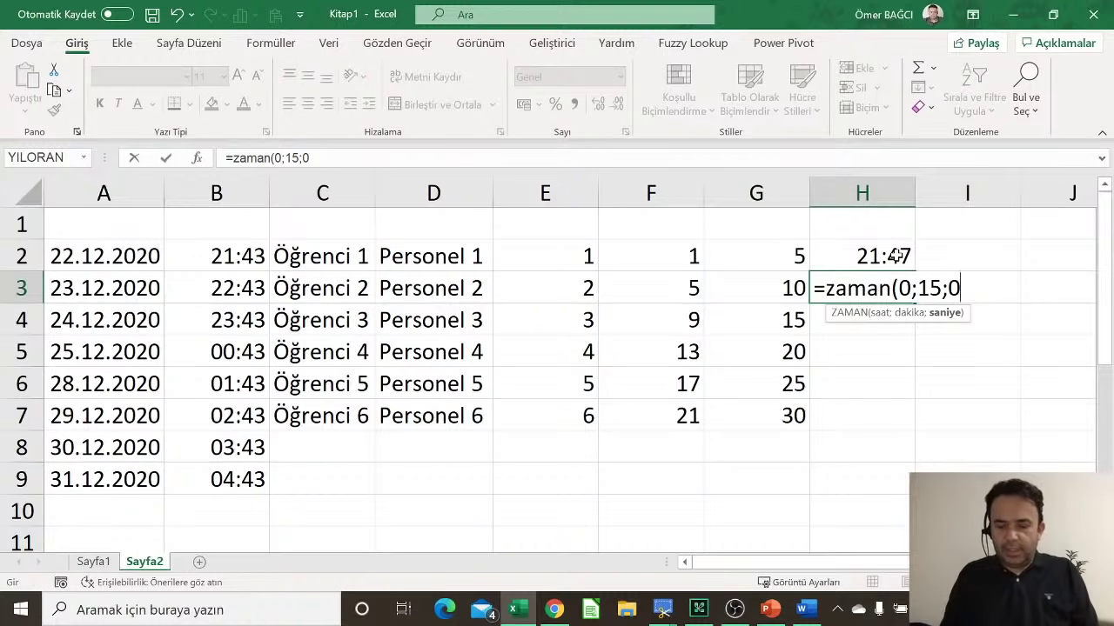
pyautogui.write(')')
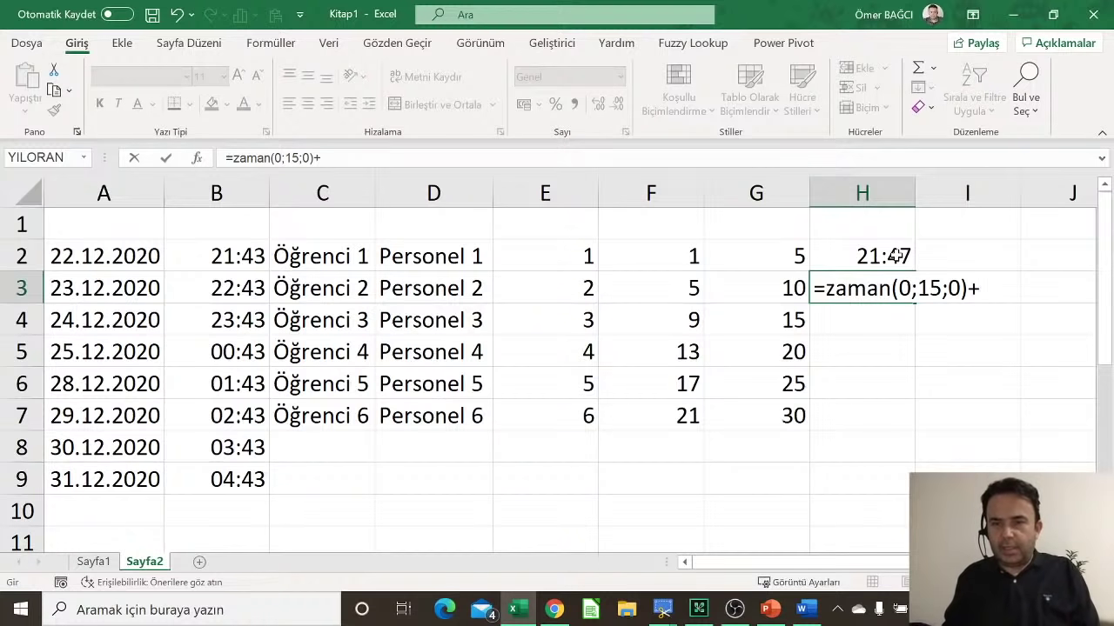
pyautogui.write('+')
pyautogui.click(892, 254)
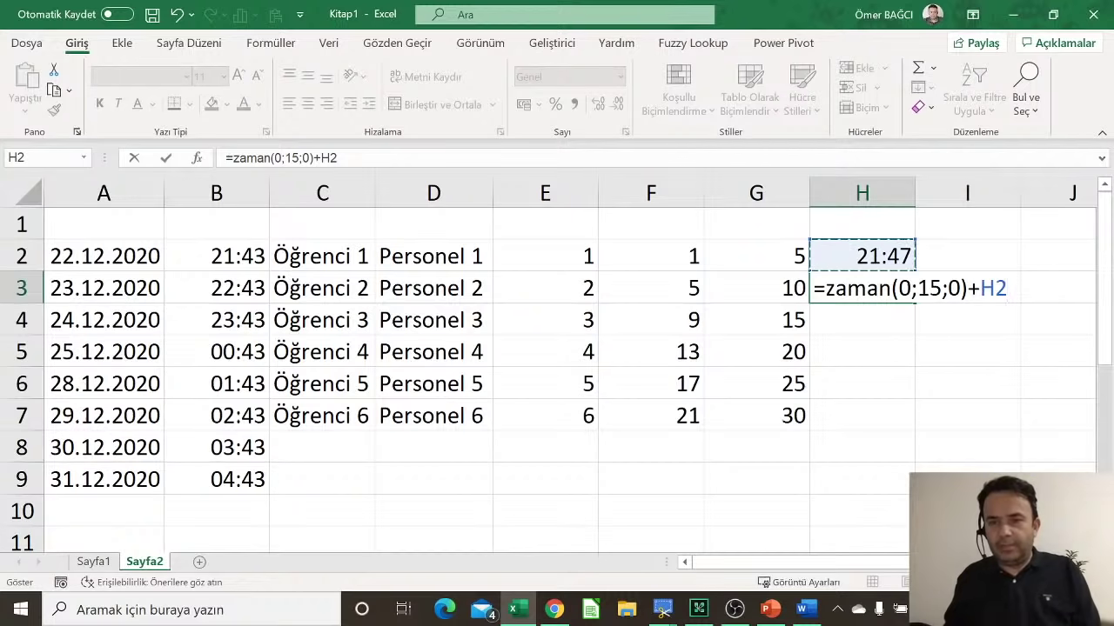
pyautogui.press('Return')
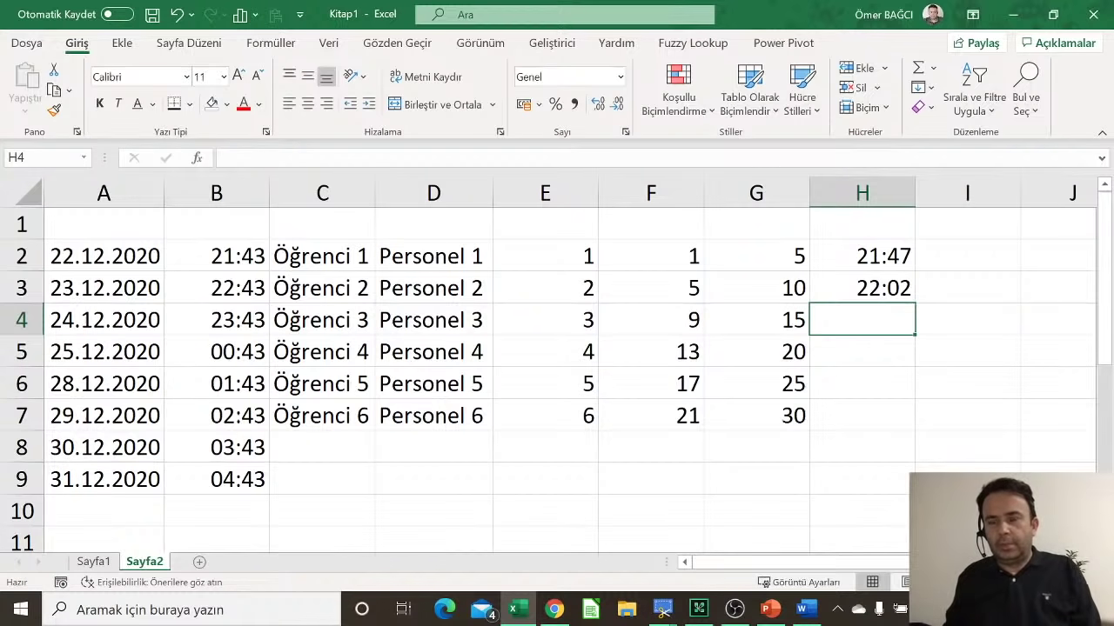
pyautogui.click(879, 288)
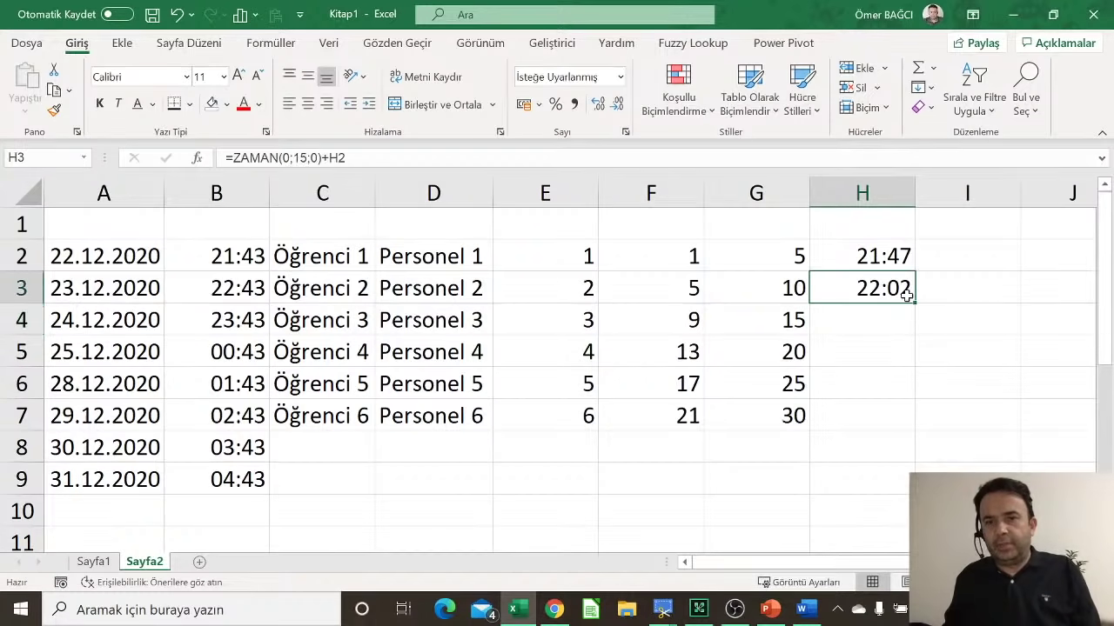
pyautogui.moveTo(920, 302); pyautogui.dragTo(919, 427)
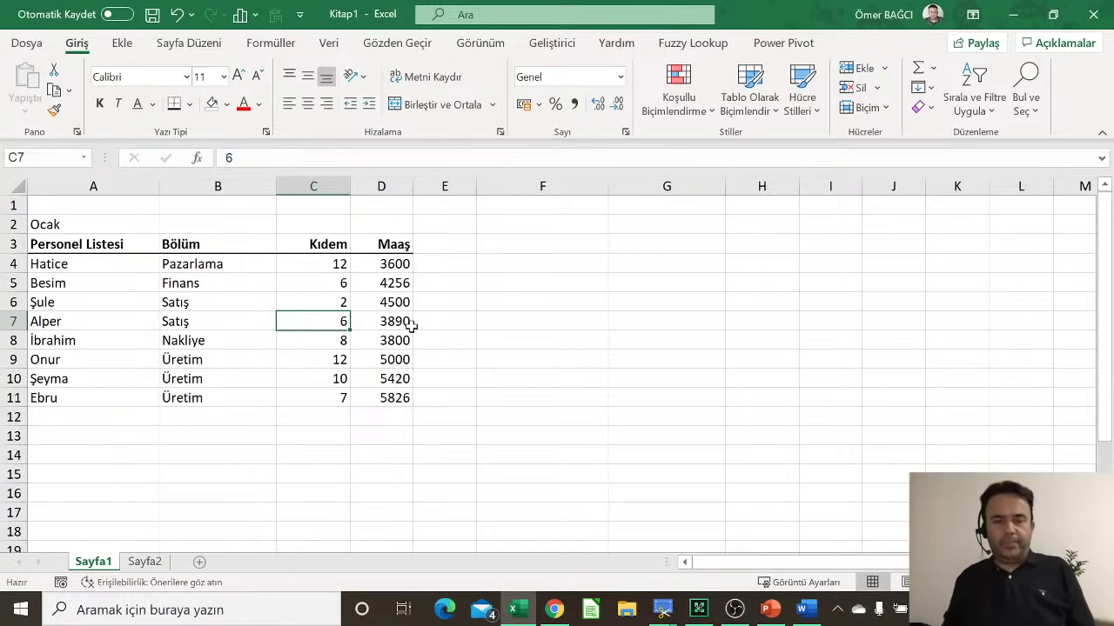
# Step: Copy the Kıdem and Maaş headings into G2:H2, keeping the source column widths
pyautogui.click(661, 230)
pyautogui.click(335, 247)
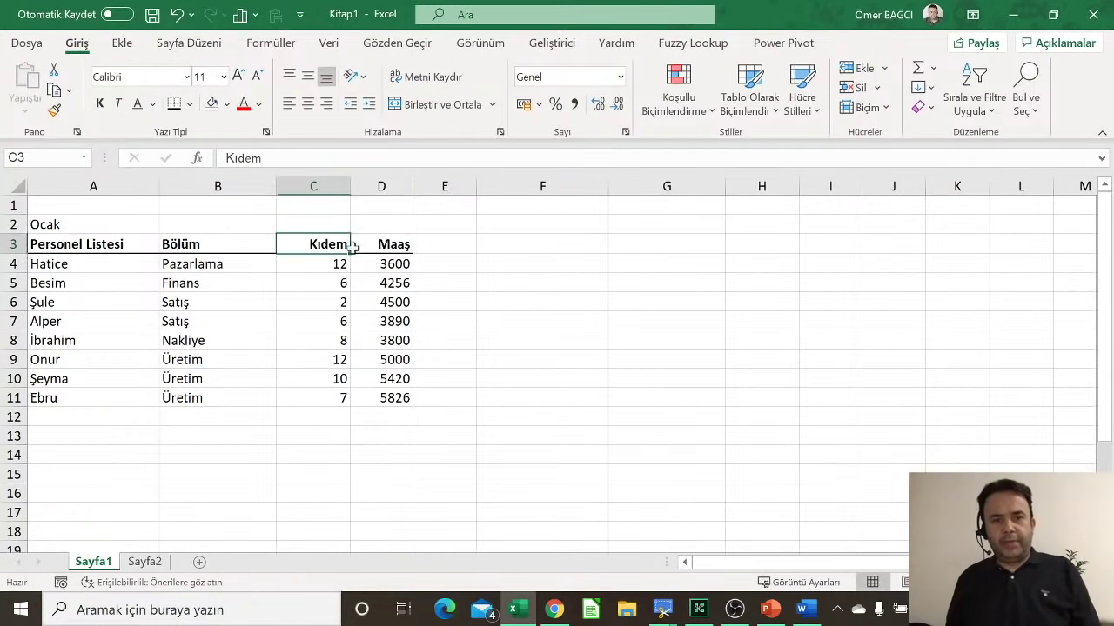
pyautogui.moveTo(353, 248); pyautogui.dragTo(383, 247)
pyautogui.rightClick(381, 244)
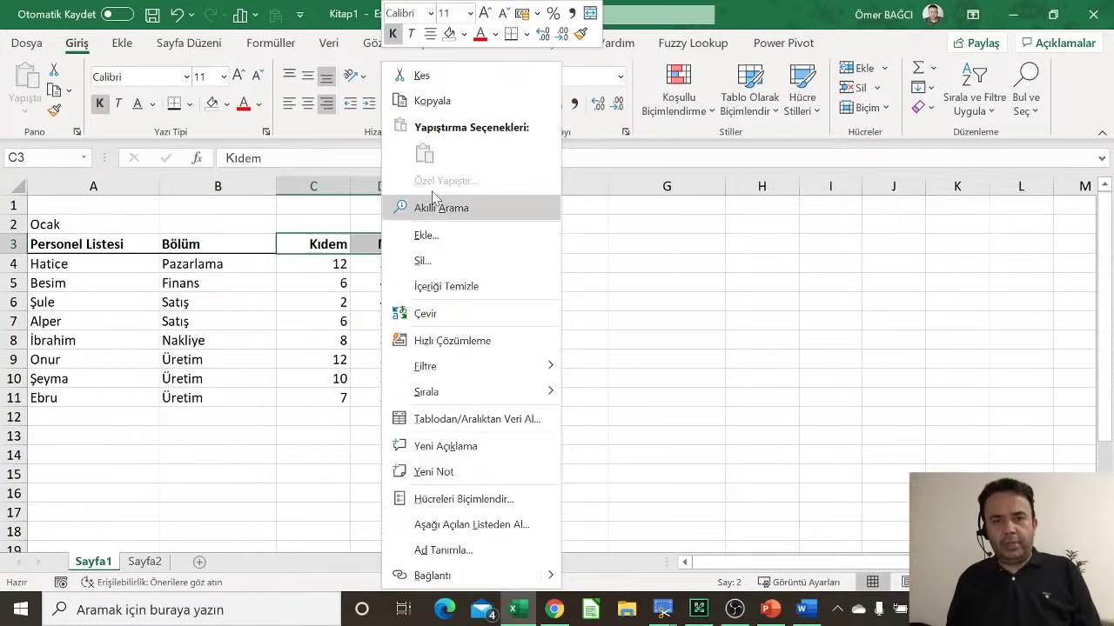
pyautogui.click(428, 102)
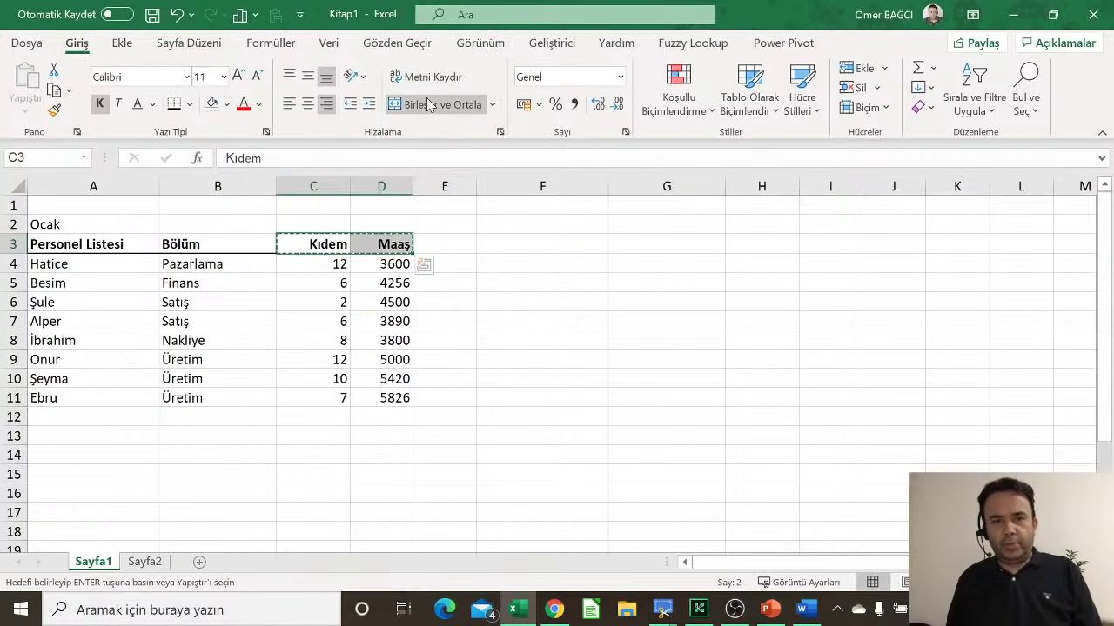
pyautogui.rightClick(659, 225)
pyautogui.click(709, 184)
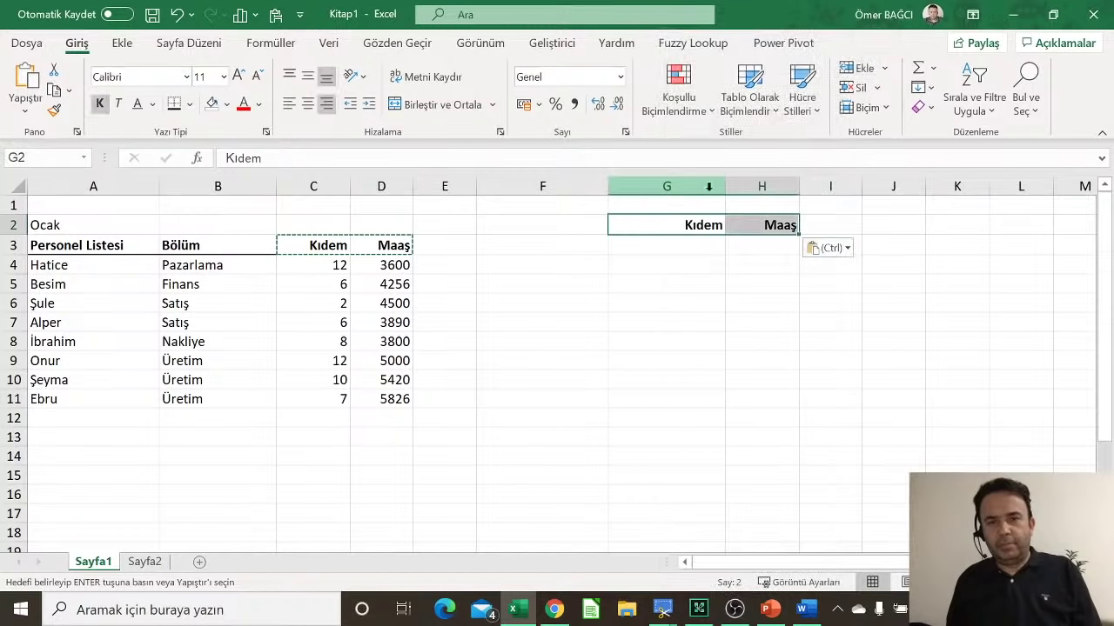
pyautogui.click(826, 248)
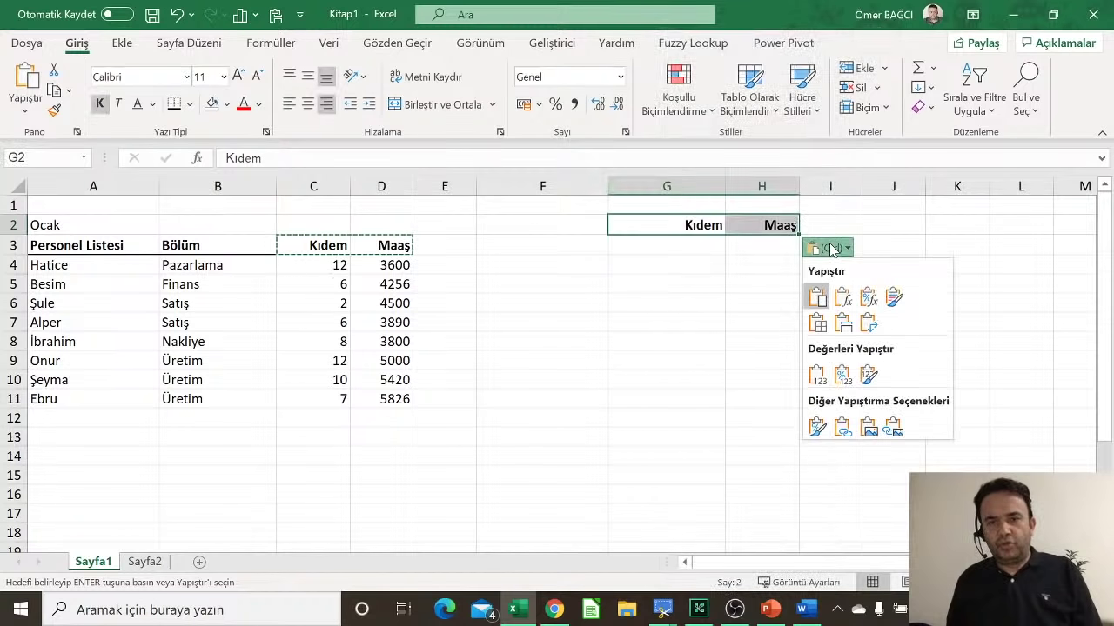
pyautogui.click(842, 324)
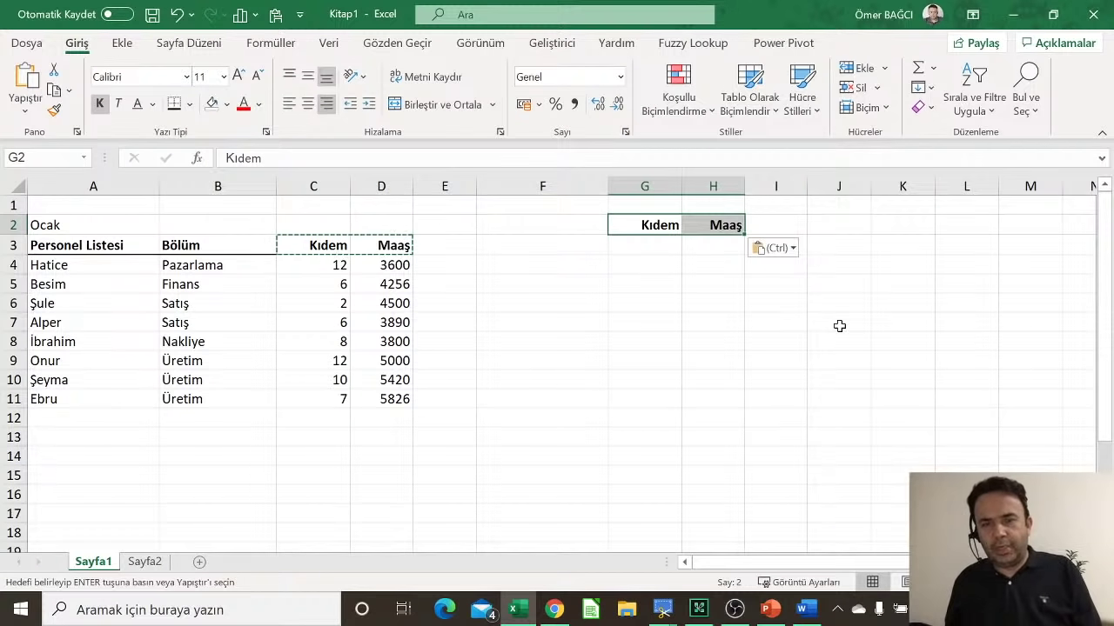
pyautogui.click(566, 266)
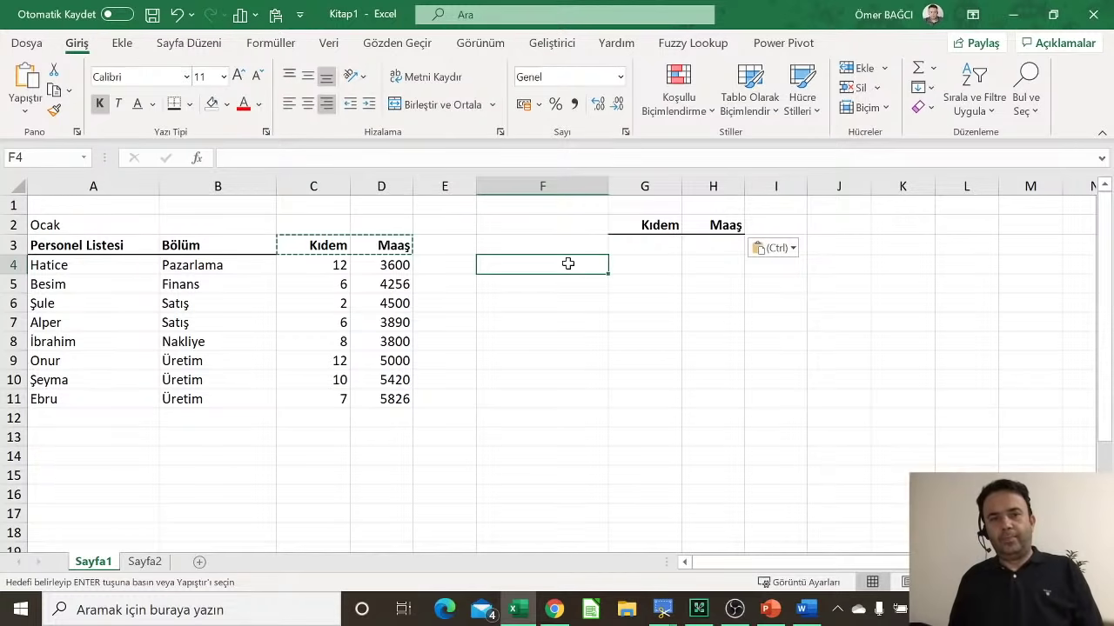
# Step: Enter the labels Toplam, En yüksek, En Düşük, Ortalaması and Ortancası down F3:F7
pyautogui.click(646, 247)
pyautogui.click(559, 245)
pyautogui.write('T')
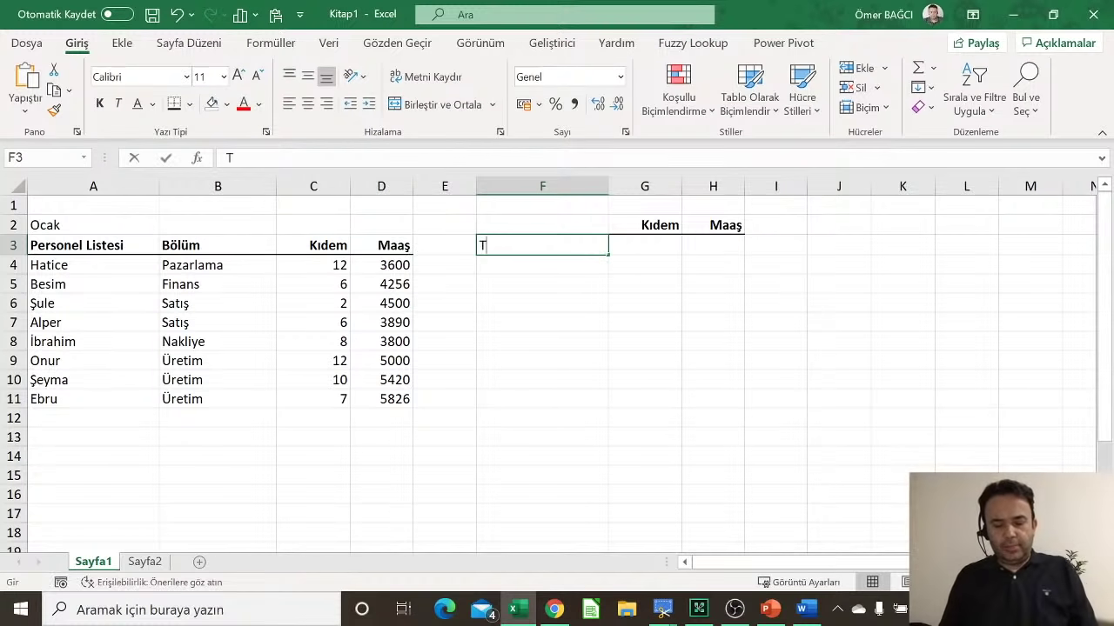
pyautogui.write('opla')
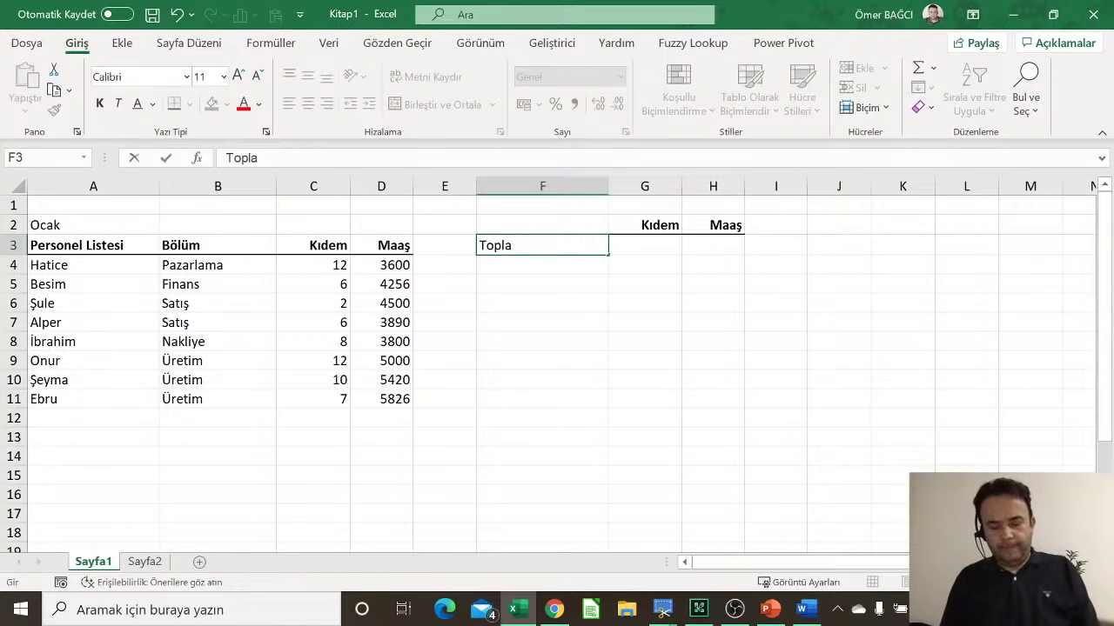
pyautogui.write('m')
pyautogui.press('Return')
pyautogui.write('En yüksek')
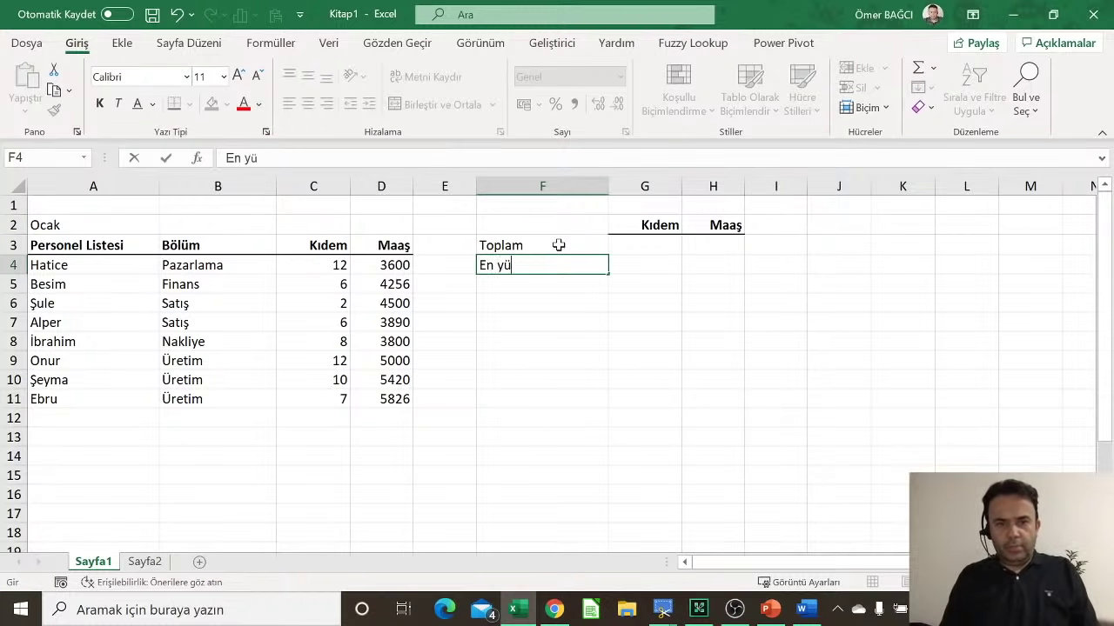
pyautogui.press('Return')
pyautogui.write('En ')
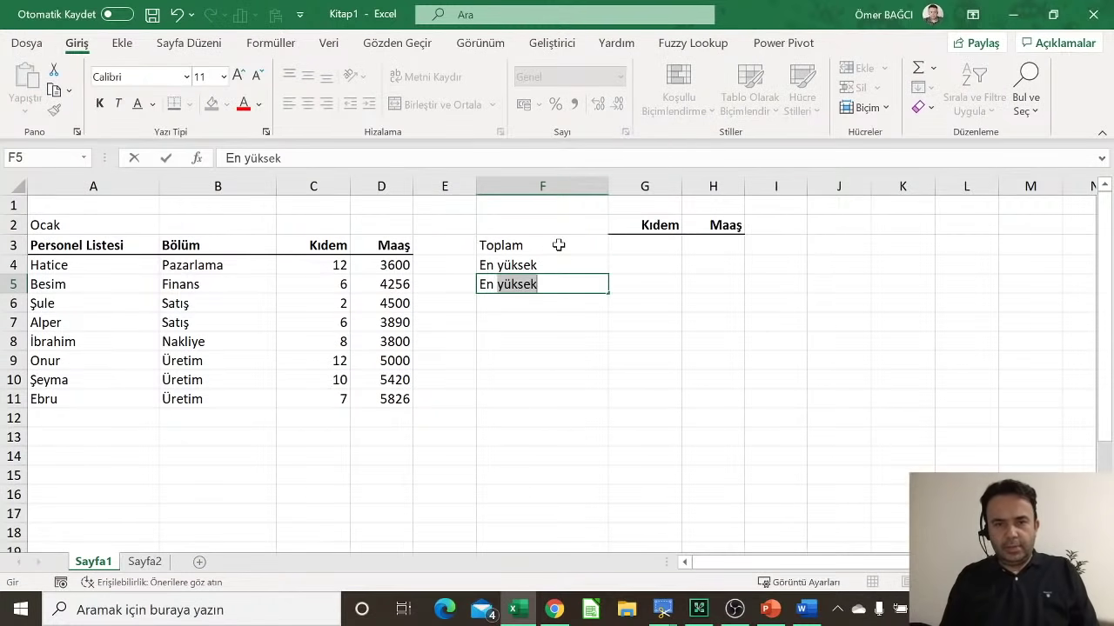
pyautogui.write('Düşük')
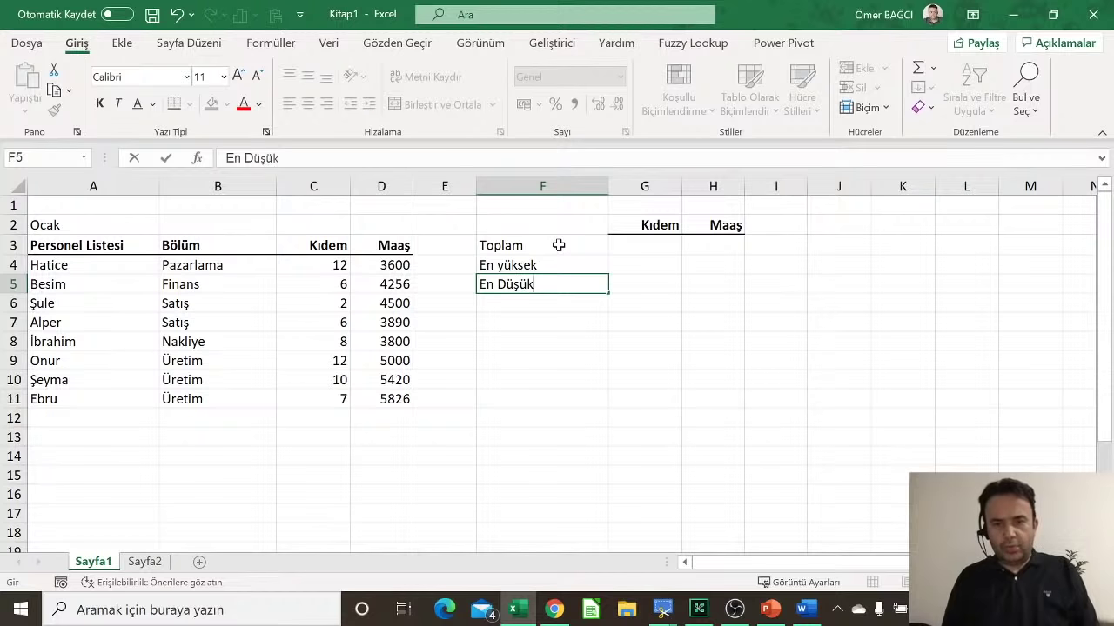
pyautogui.press('Return')
pyautogui.write('Ortalaması')
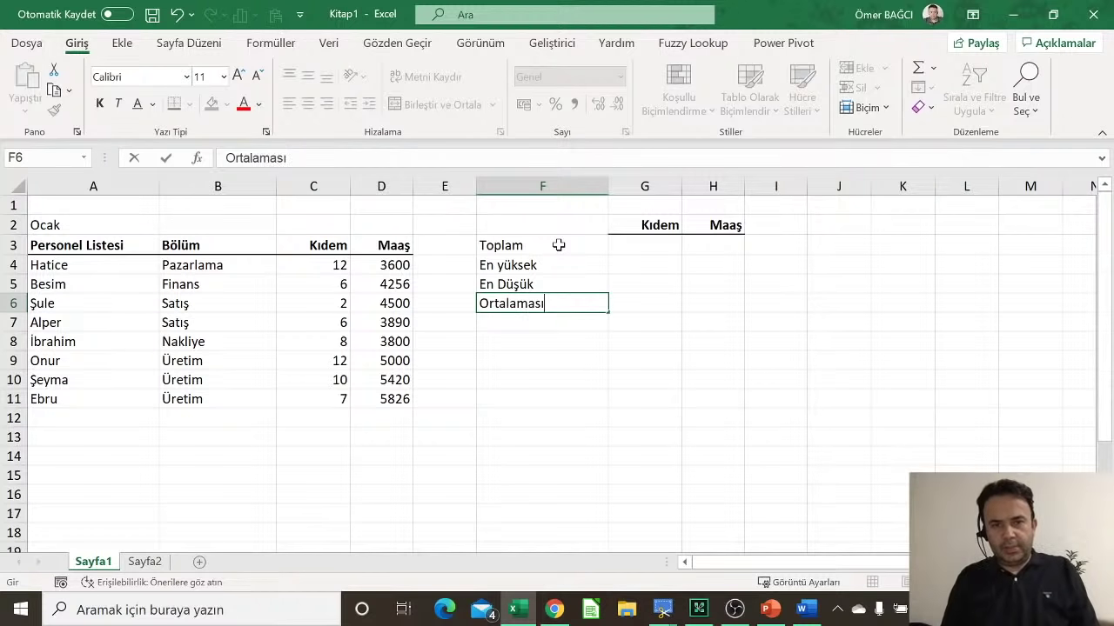
pyautogui.press('Return')
pyautogui.write('Ortancası')
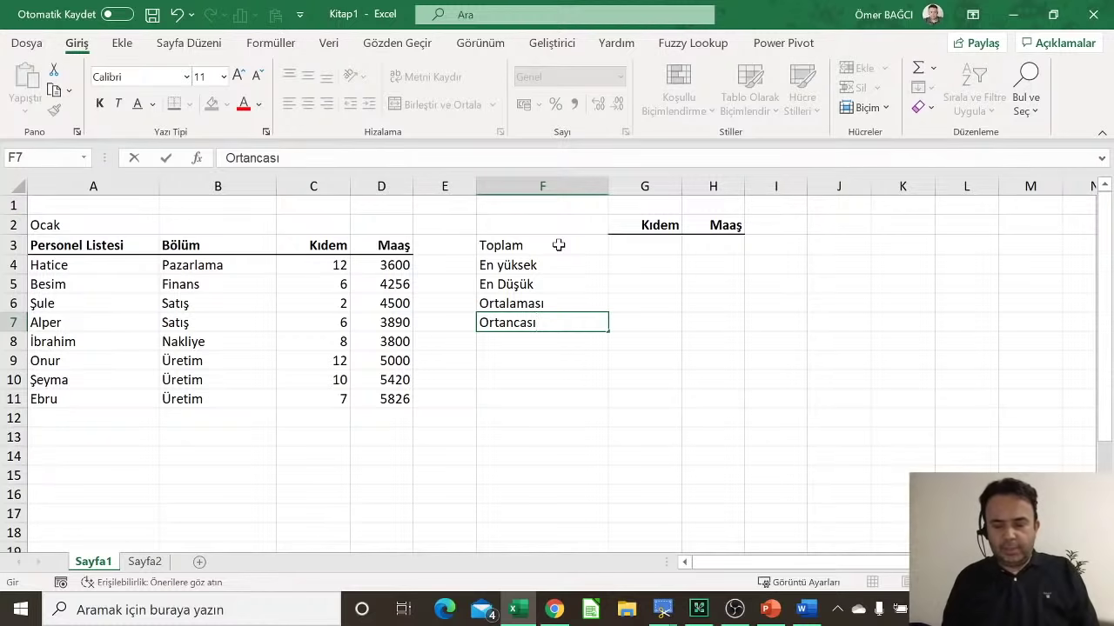
pyautogui.press('Tab')
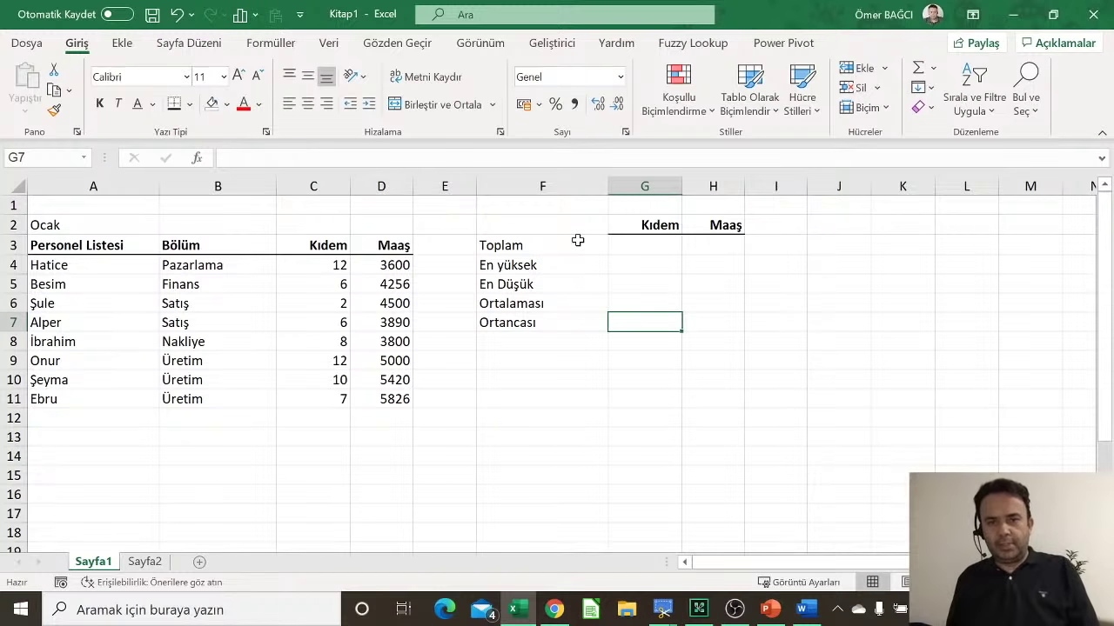
# Step: Narrow column F so the summary labels sit beside Kıdem and Maaş, then select G3
pyautogui.moveTo(609, 186); pyautogui.dragTo(553, 207)
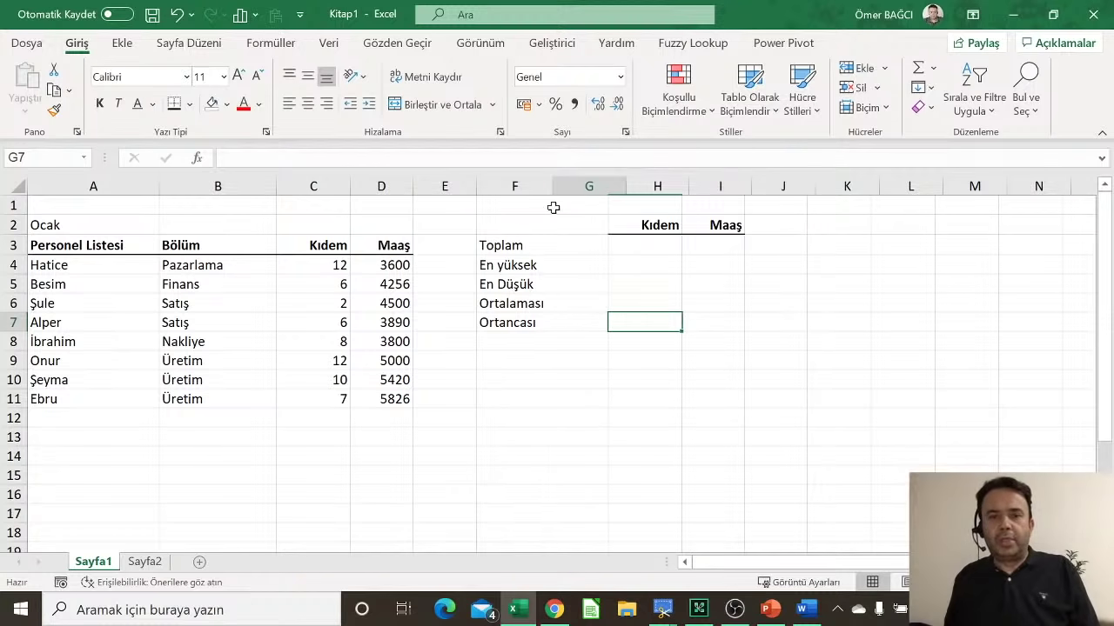
pyautogui.click(577, 226)
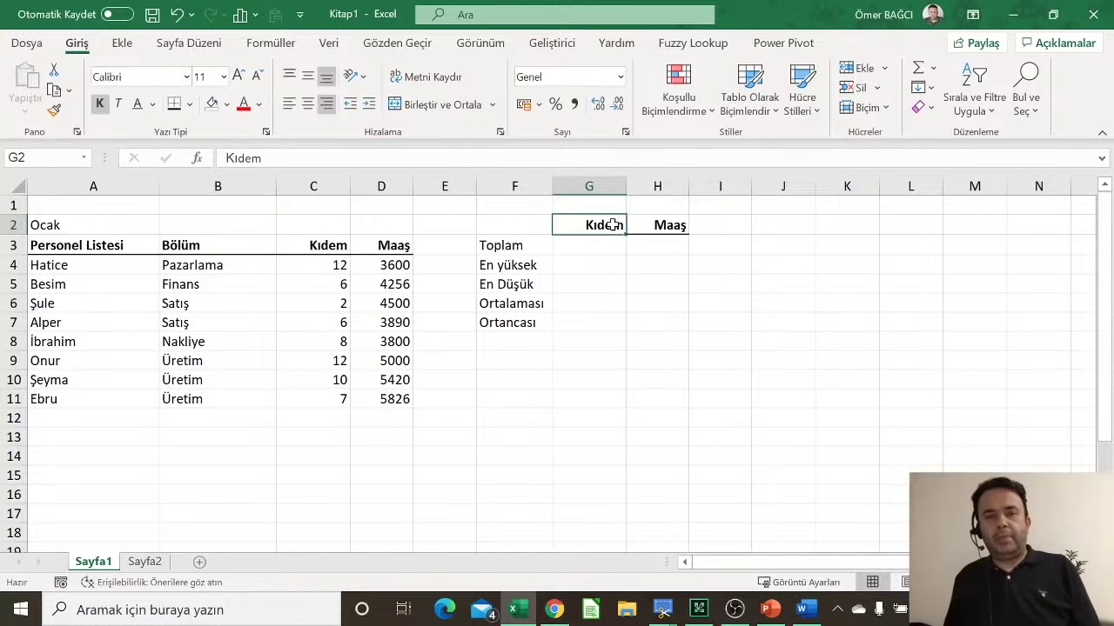
pyautogui.click(520, 250)
pyautogui.click(597, 251)
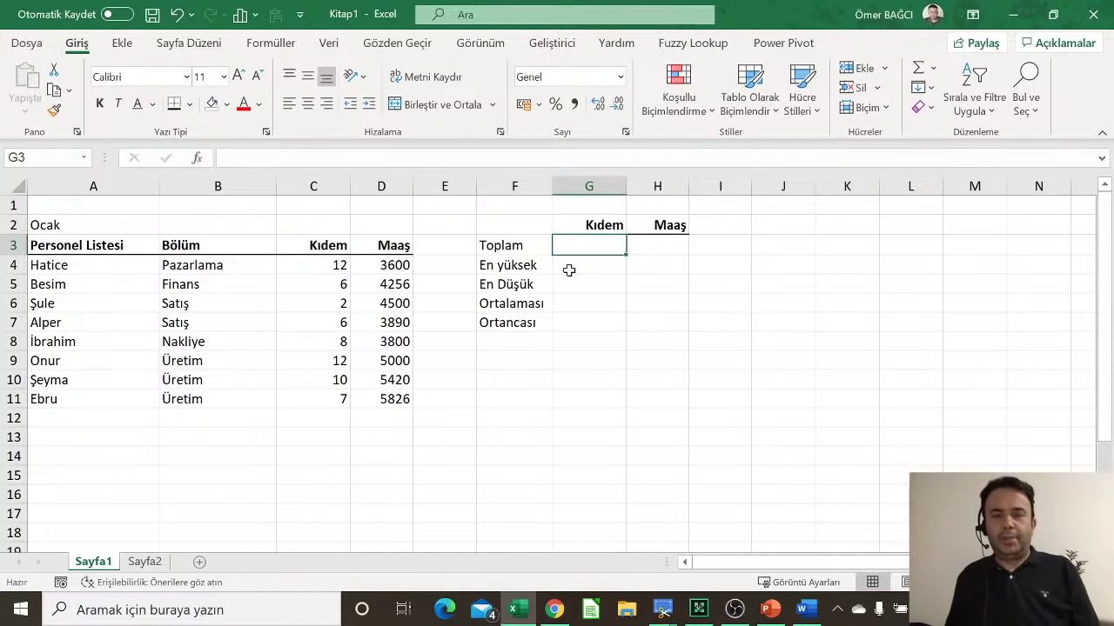
pyautogui.click(649, 245)
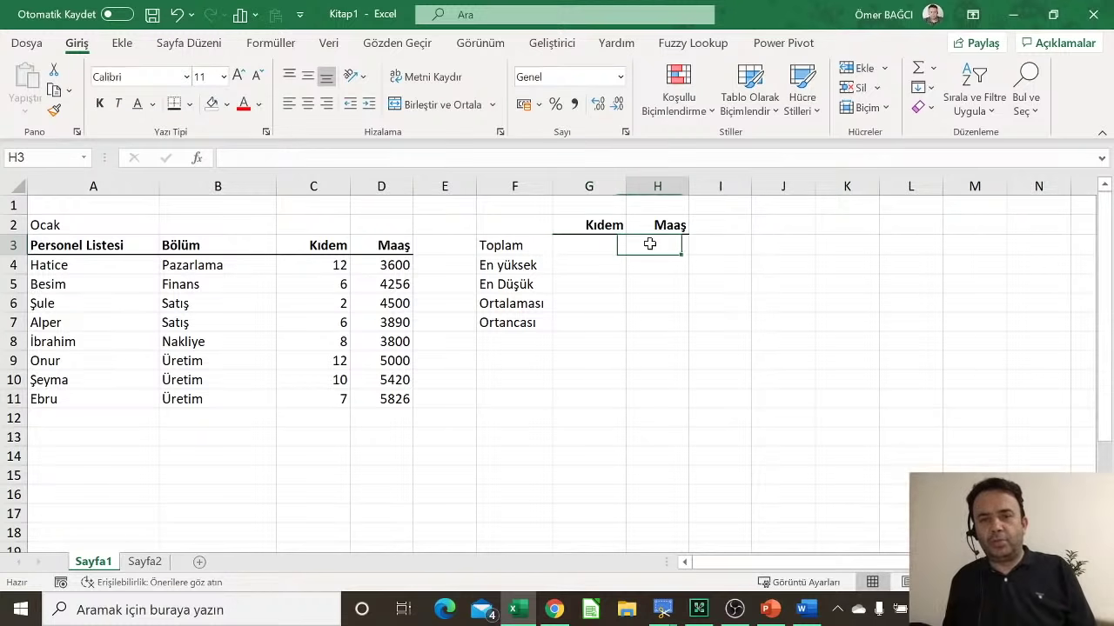
pyautogui.click(597, 245)
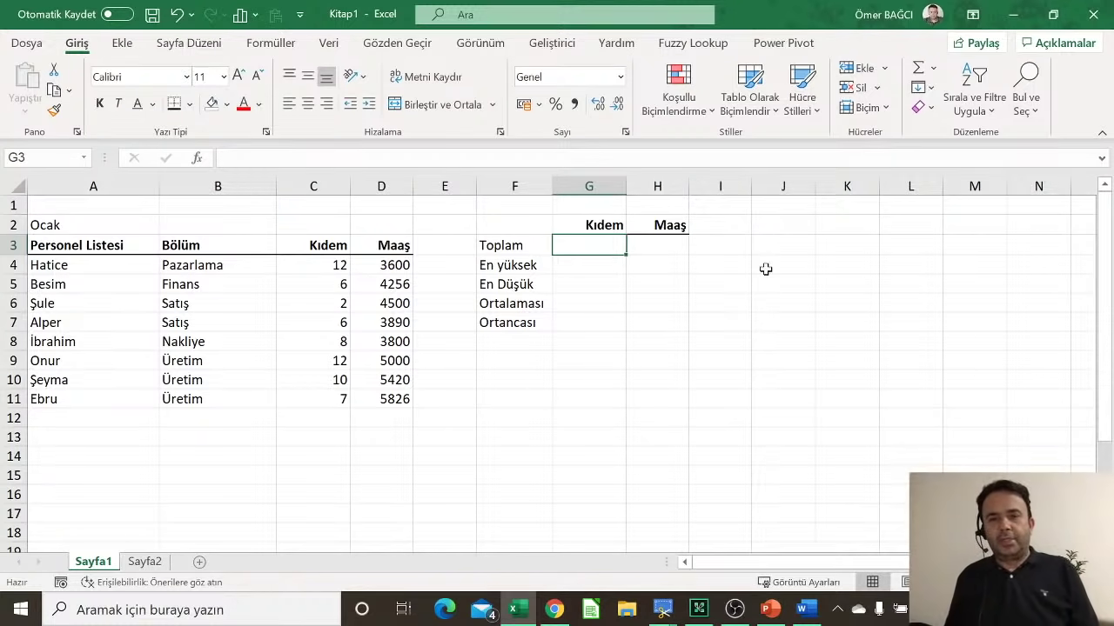
pyautogui.click(513, 416)
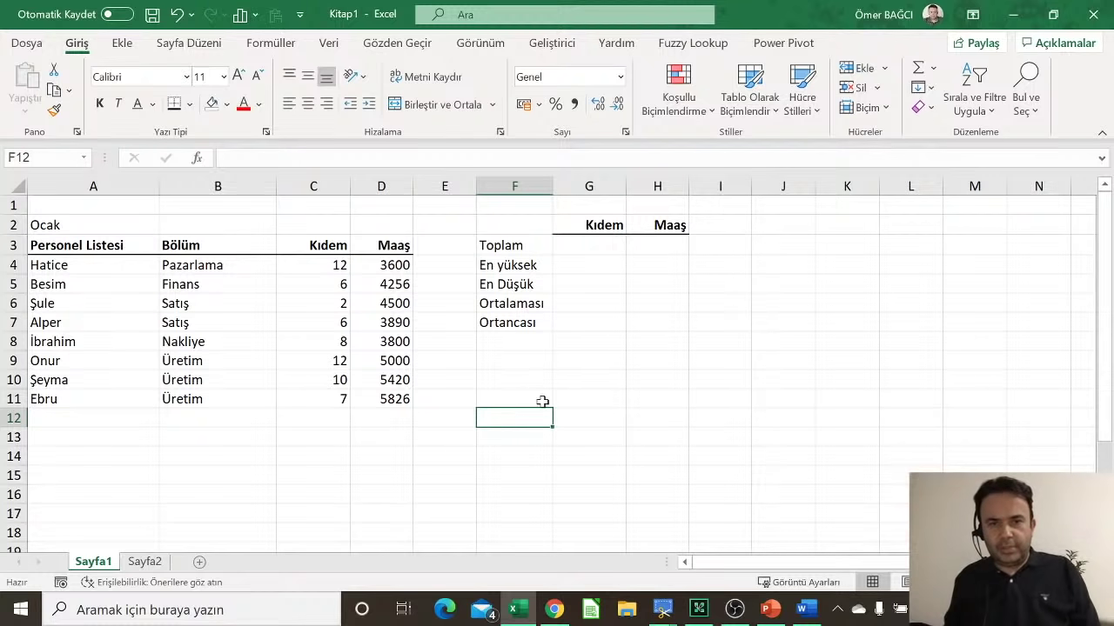
pyautogui.click(584, 243)
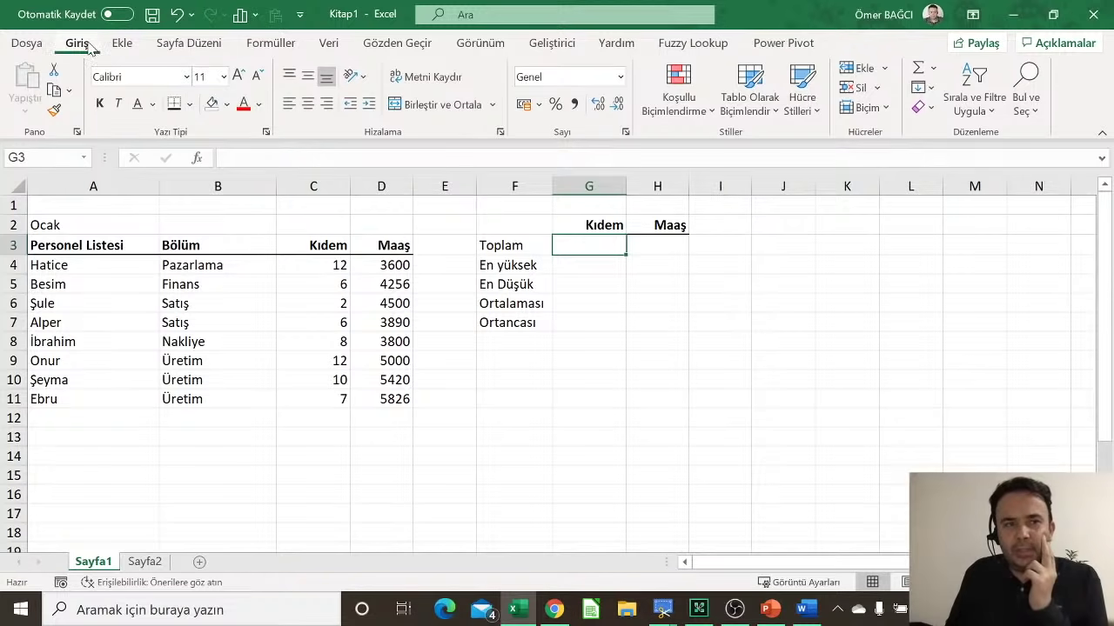
# Step: Insert a Toplam AutoSum in G3 over D4:D11
pyautogui.click(933, 69)
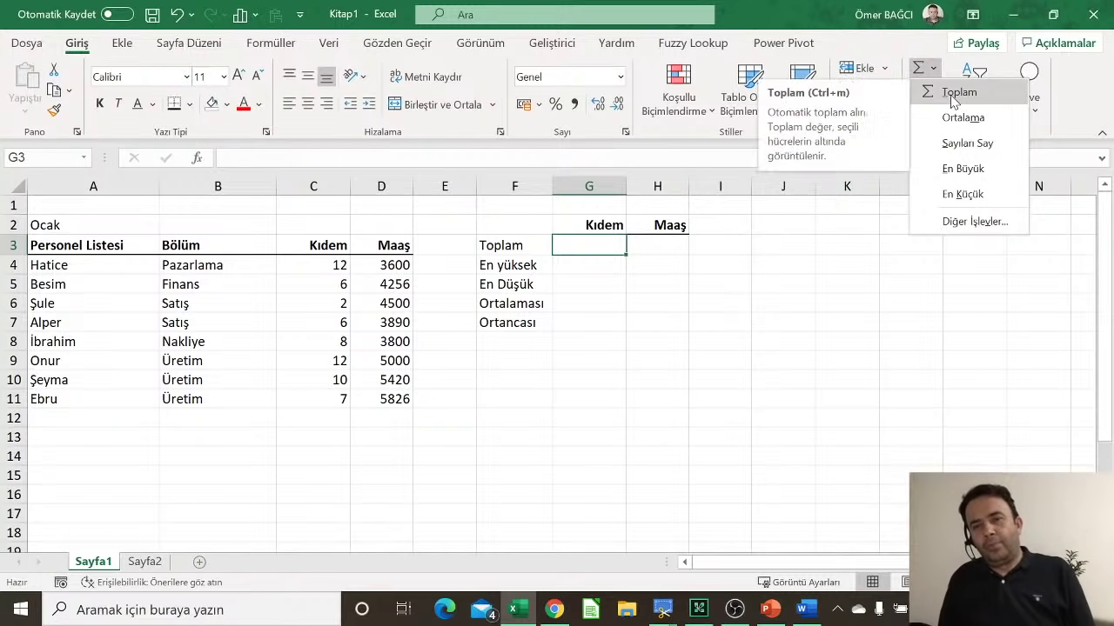
pyautogui.click(953, 102)
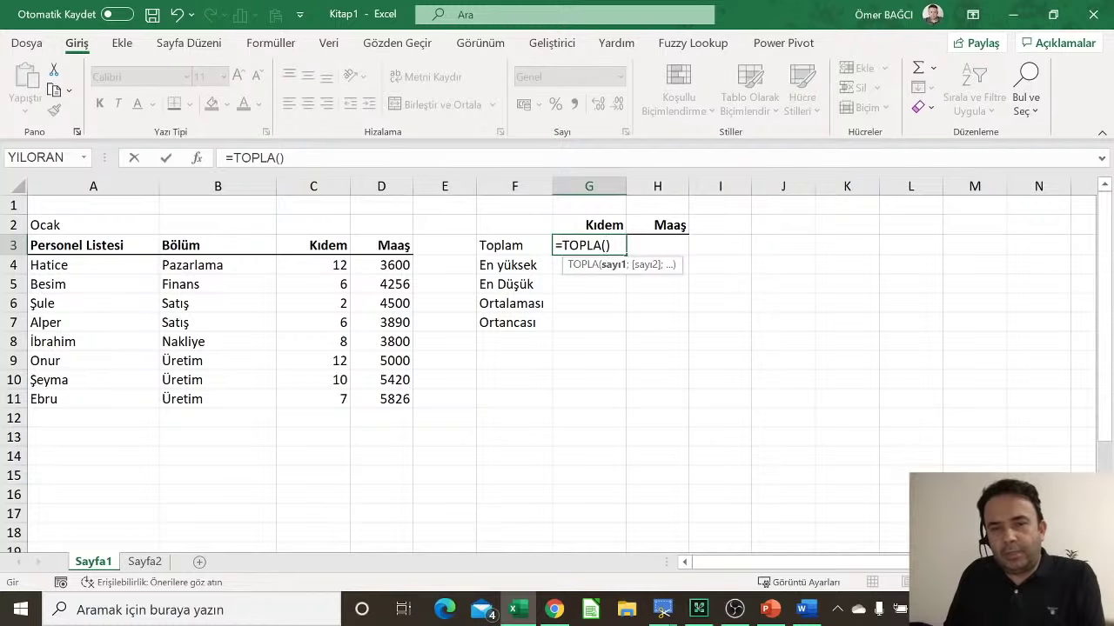
pyautogui.click(388, 262)
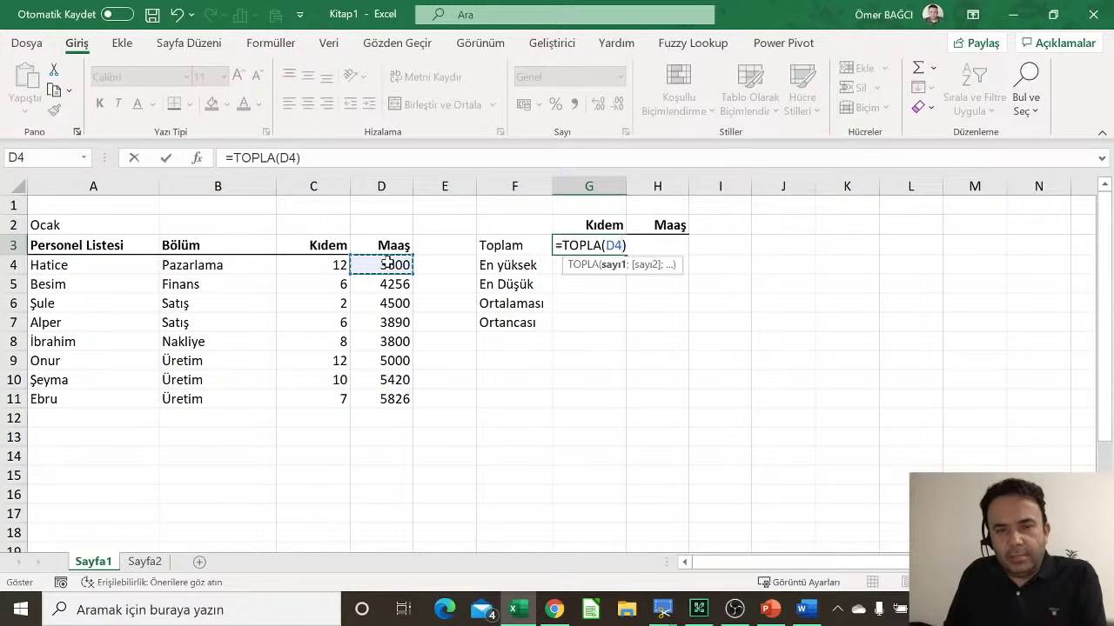
pyautogui.moveTo(388, 263); pyautogui.dragTo(378, 398)
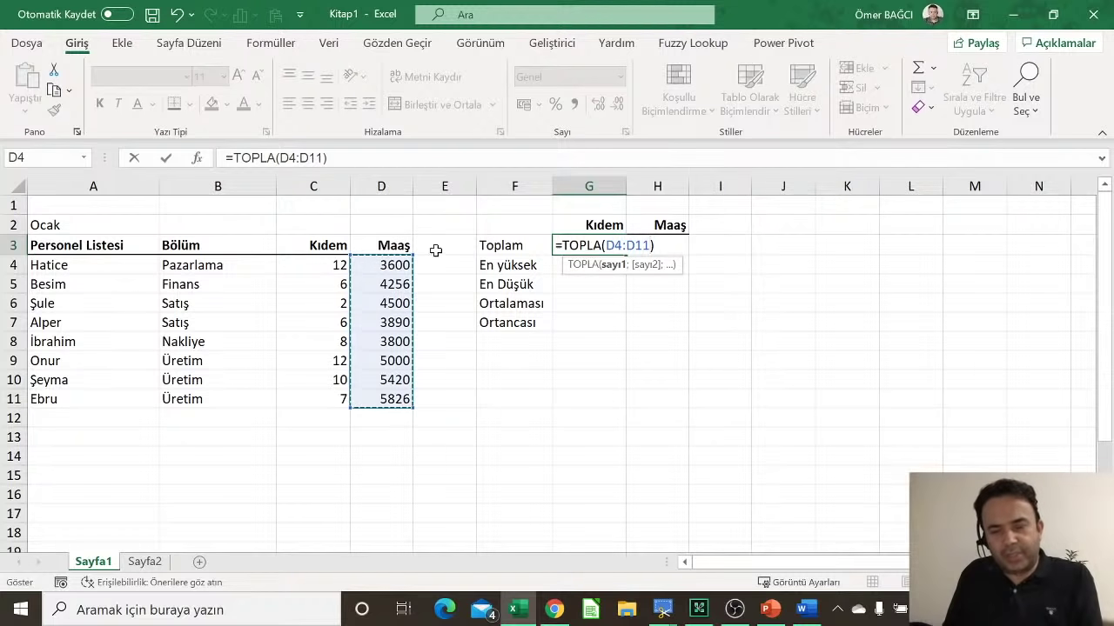
pyautogui.press('Return')
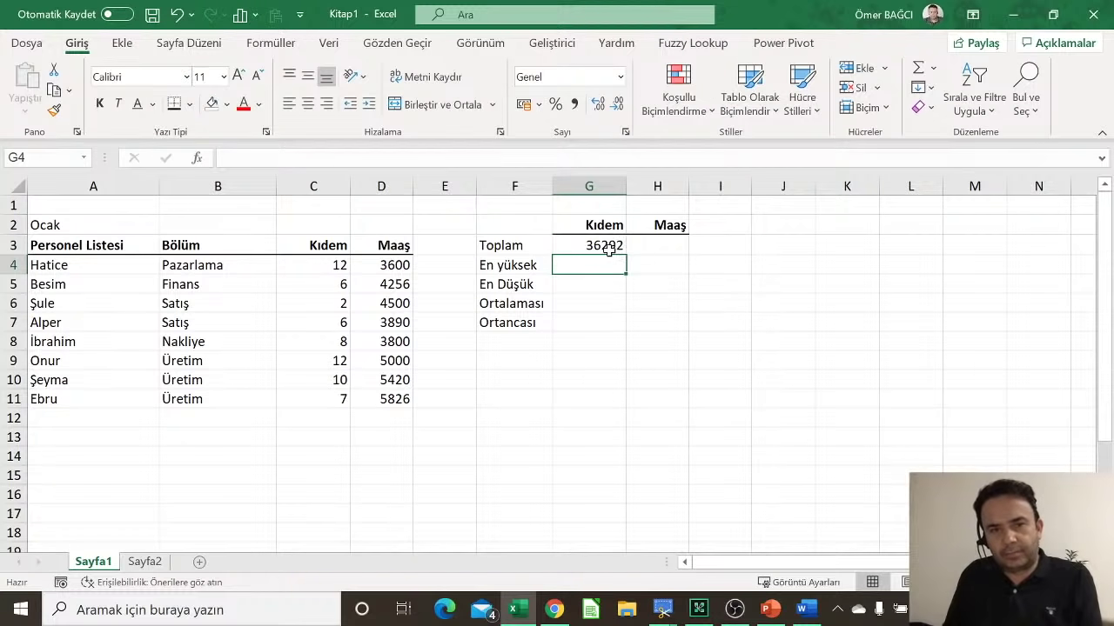
# Step: Replace G3's sum with =TOPLA(C4:C11), showing the seniority total 63
pyautogui.click(609, 248)
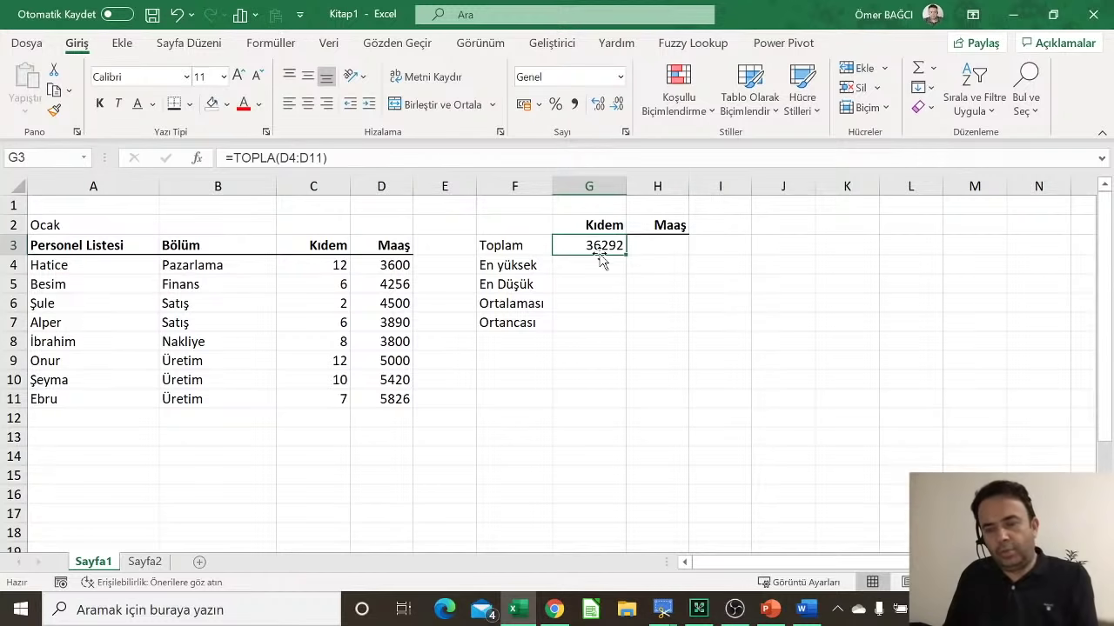
pyautogui.press('Delete')
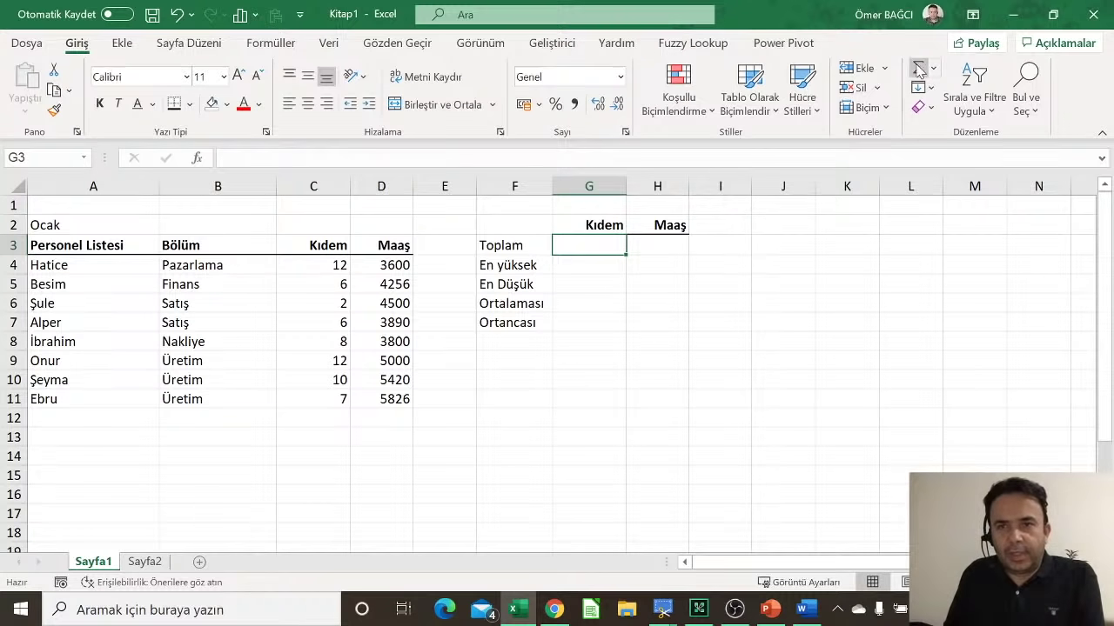
pyautogui.click(918, 68)
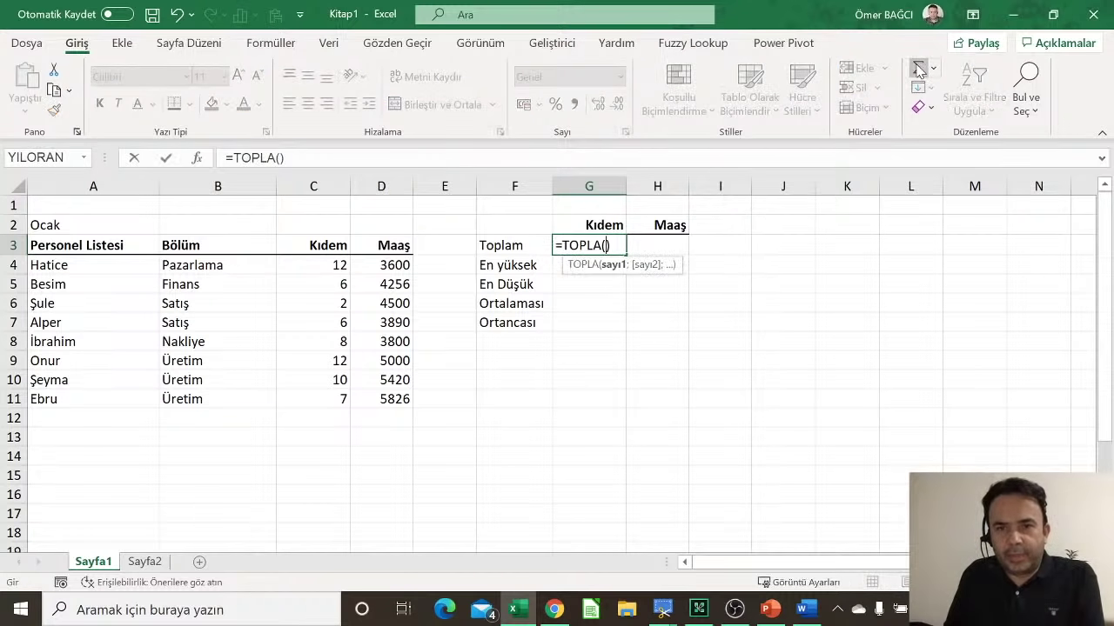
pyautogui.click(302, 266)
pyautogui.moveTo(302, 267); pyautogui.dragTo(296, 397)
pyautogui.press('Return')
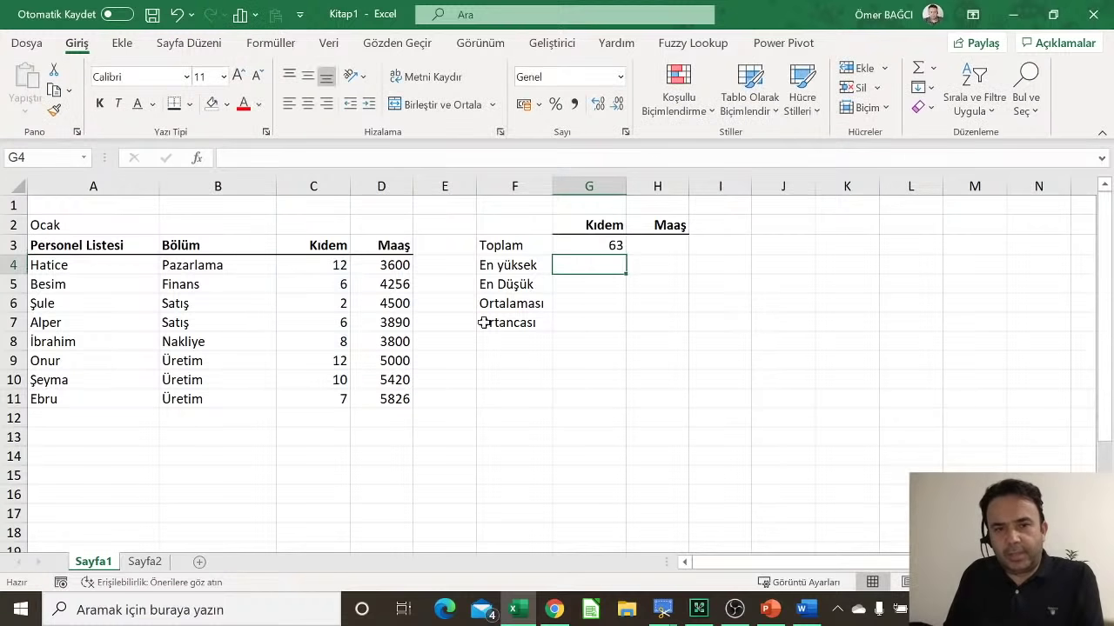
pyautogui.click(616, 246)
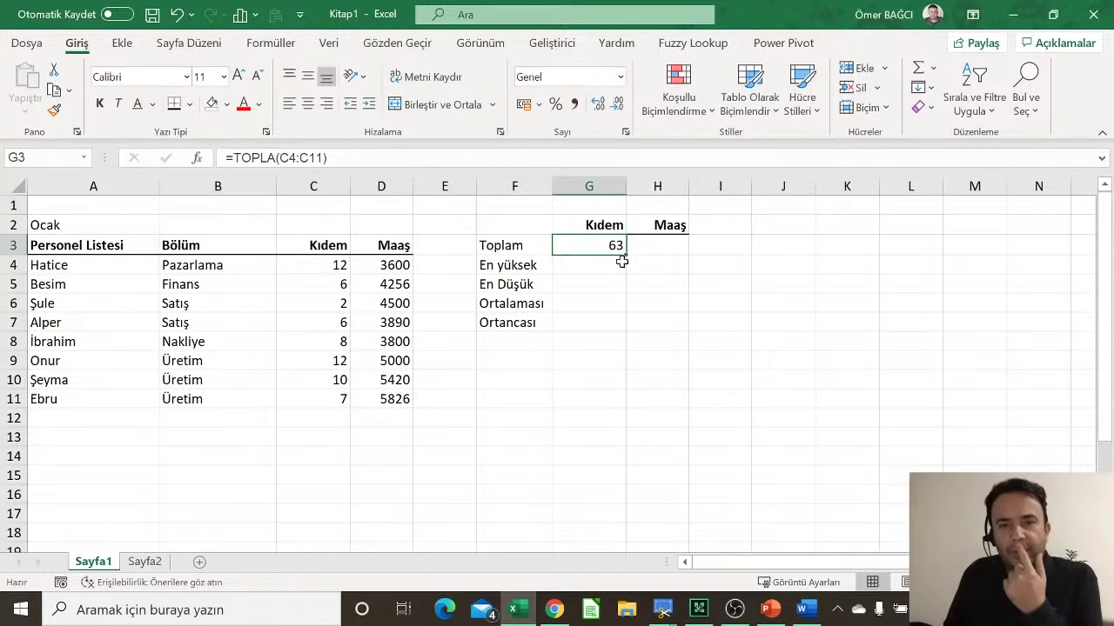
pyautogui.click(654, 244)
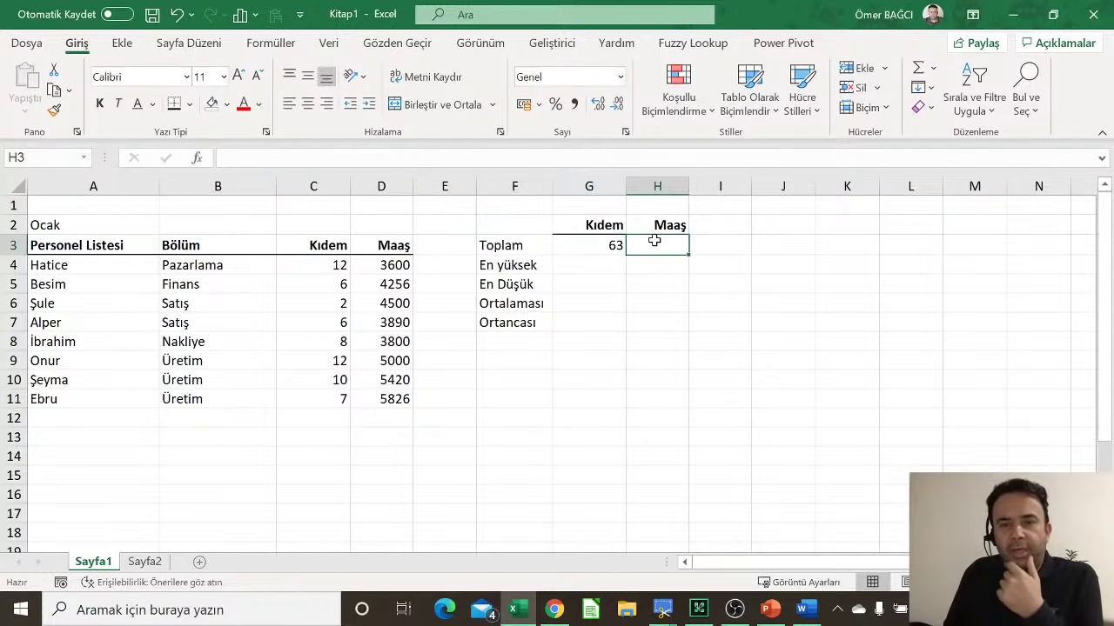
# Step: Total salaries in H3 with =TOPLA(D4:D11), apply Comma Style, and auto-fit column H
pyautogui.click(920, 69)
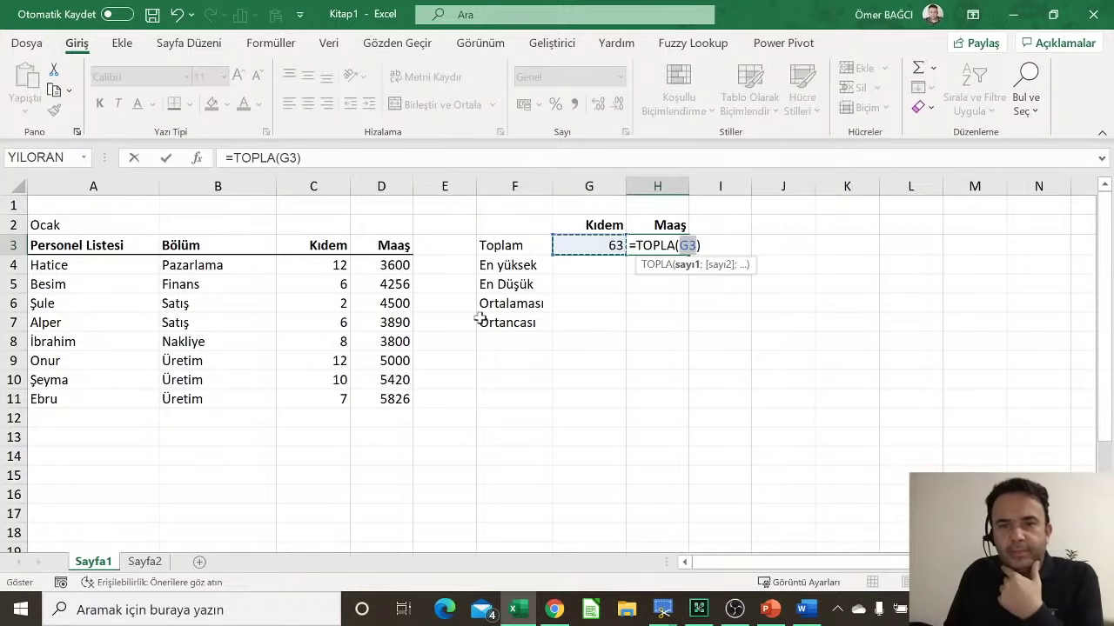
pyautogui.moveTo(388, 262); pyautogui.dragTo(374, 398)
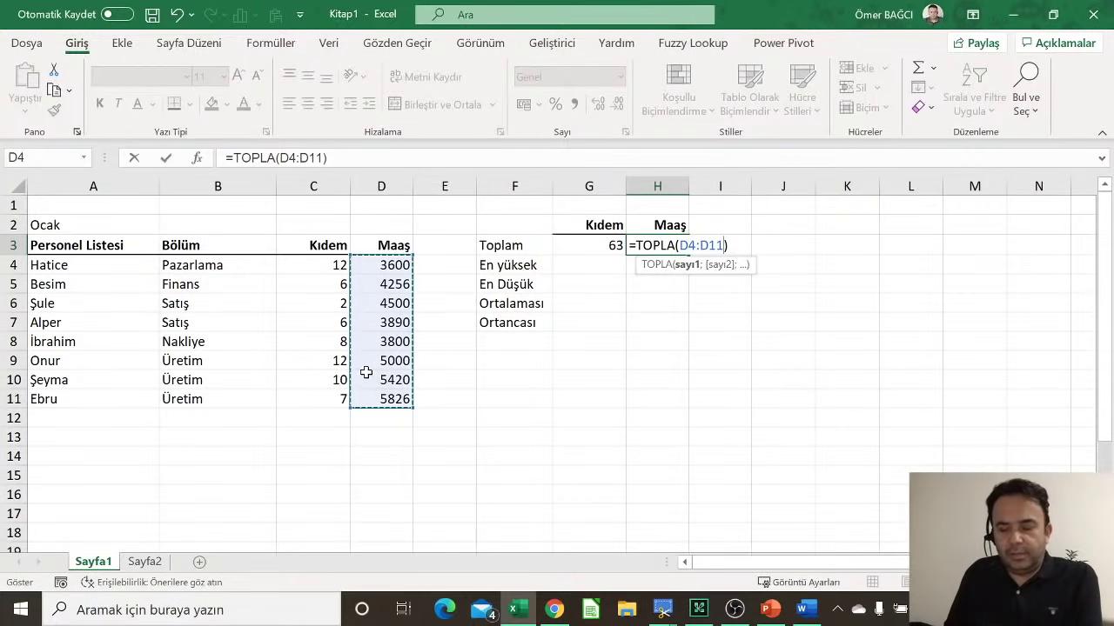
pyautogui.press('Return')
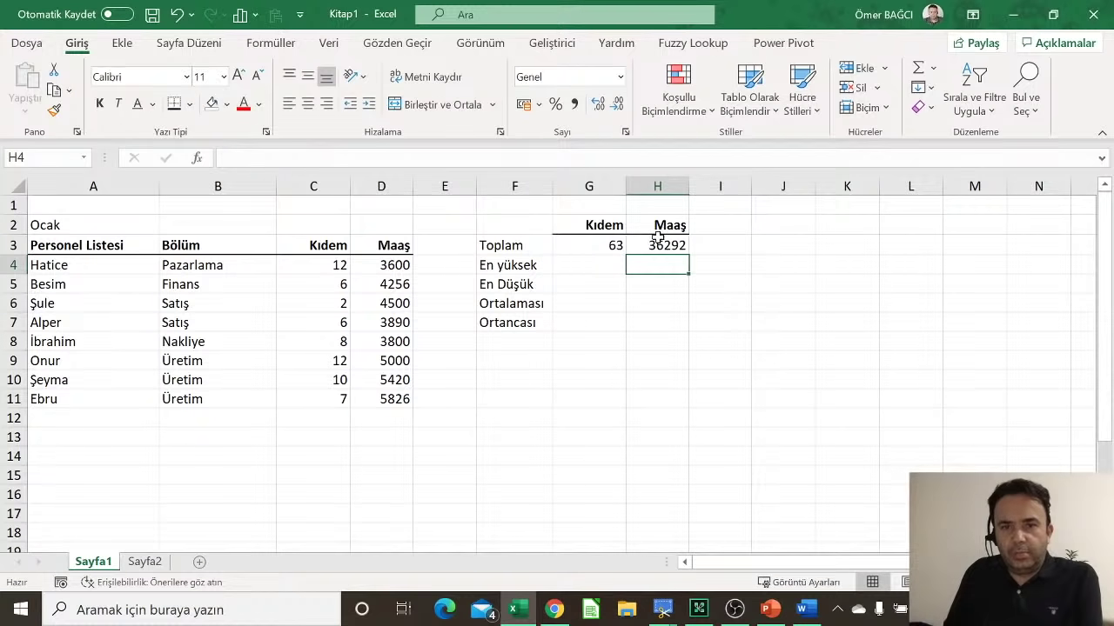
pyautogui.click(659, 244)
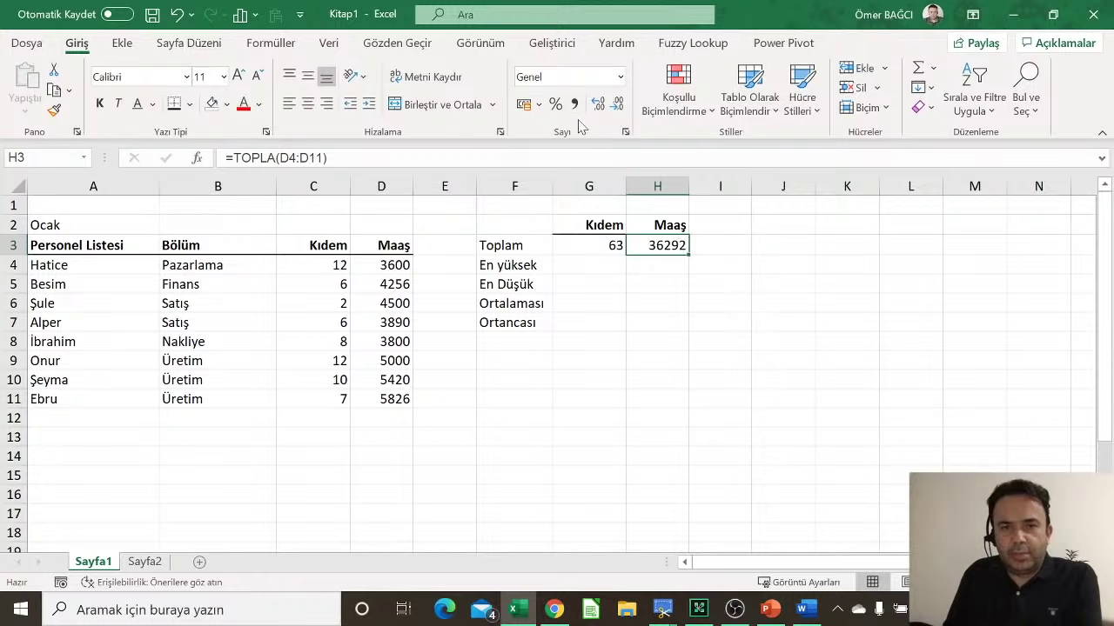
pyautogui.click(575, 105)
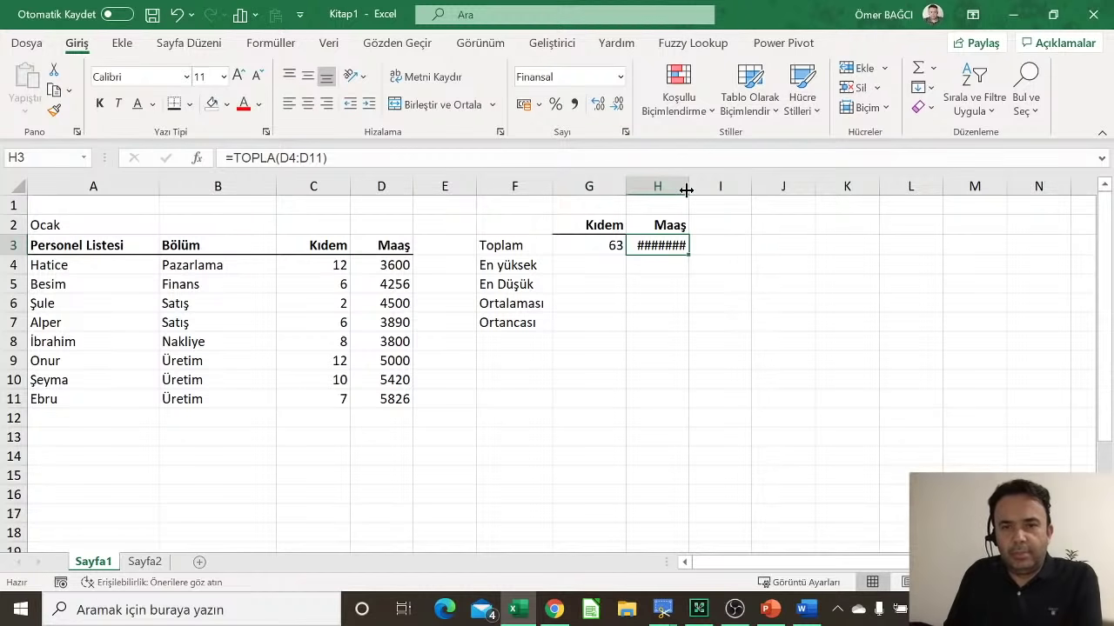
pyautogui.moveTo(687, 190); pyautogui.dragTo(693, 189)
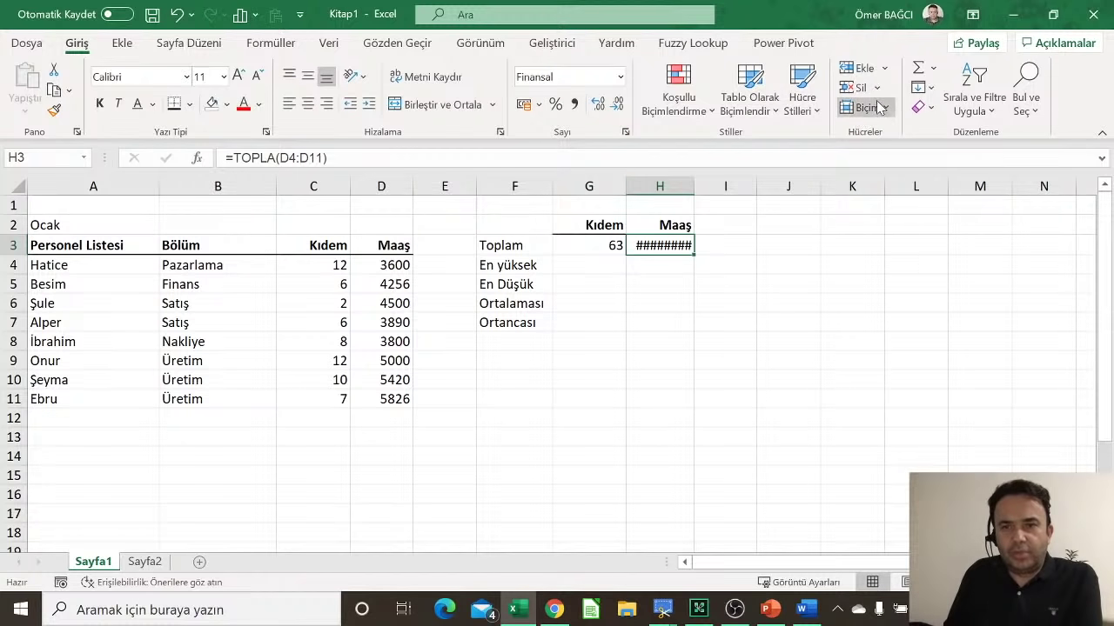
pyautogui.click(877, 107)
pyautogui.click(881, 239)
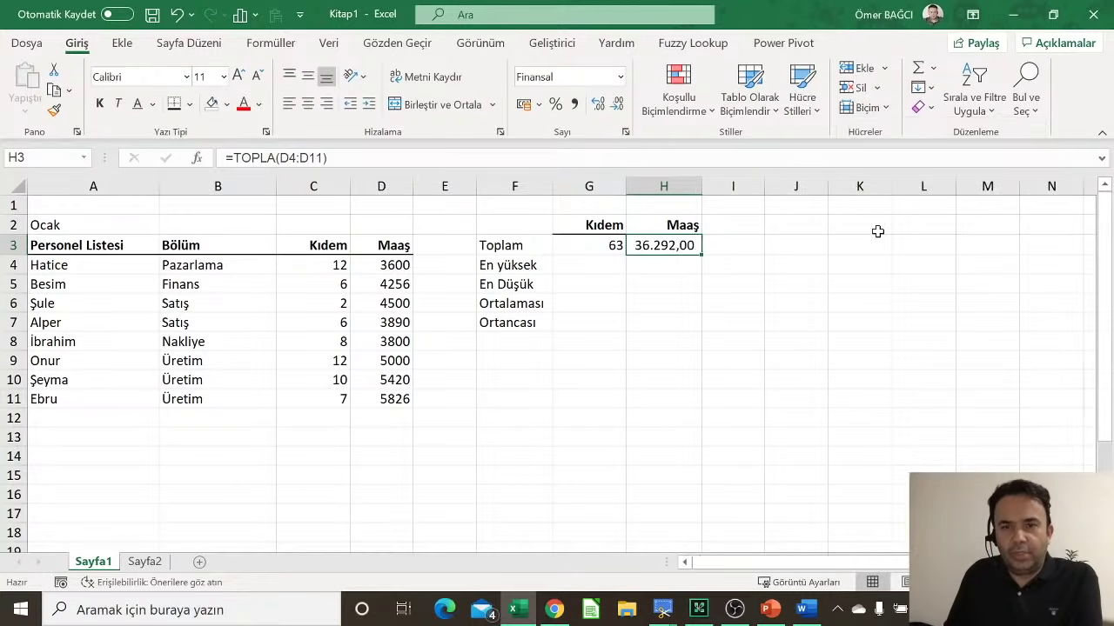
pyautogui.click(559, 268)
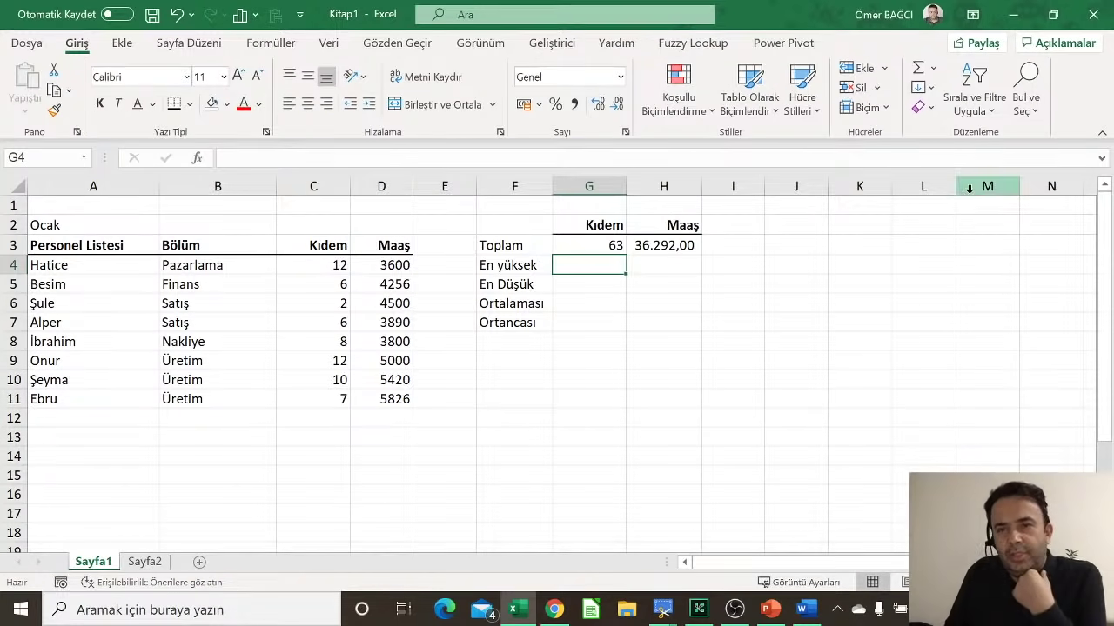
# Step: Put the highest Kıdem, =MAK(C4:C11) showing 12, in G4
pyautogui.click(918, 68)
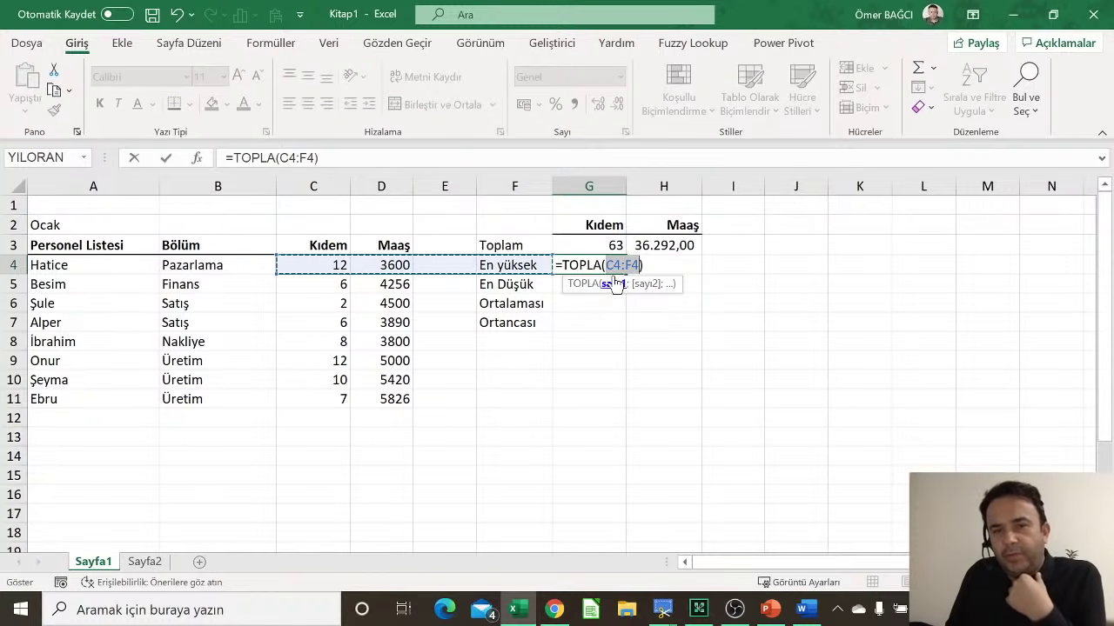
pyautogui.press('Escape')
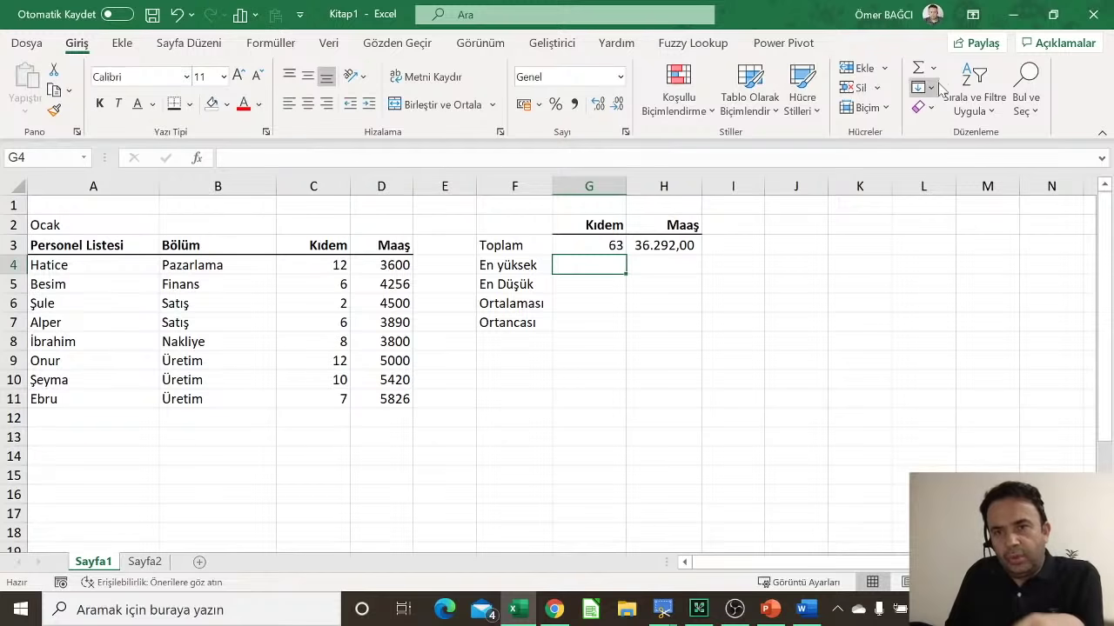
pyautogui.click(934, 70)
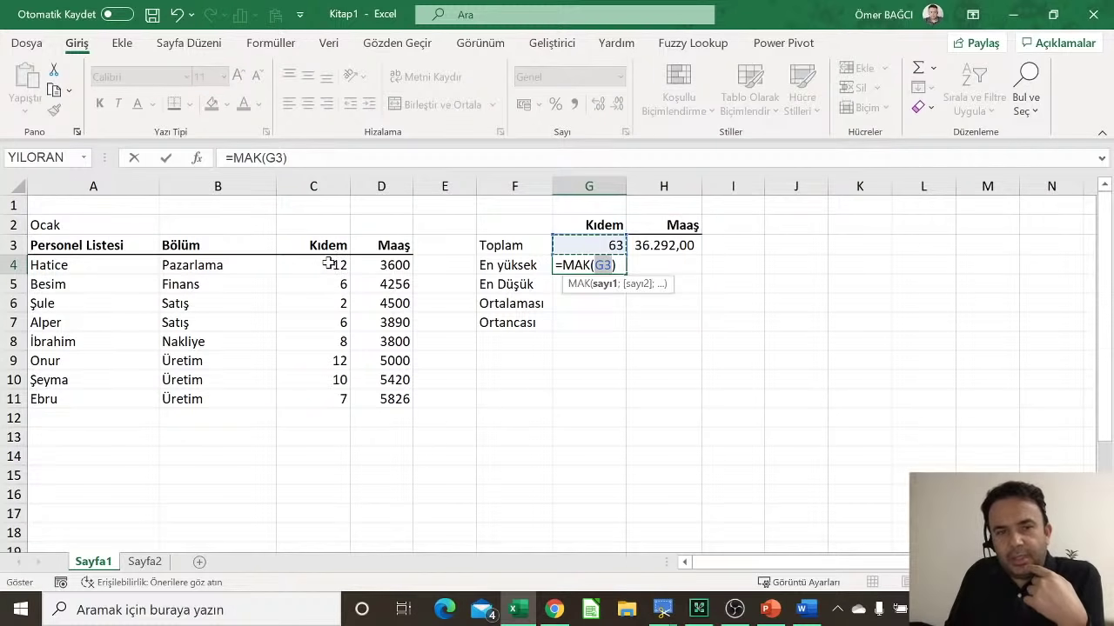
pyautogui.moveTo(333, 264); pyautogui.dragTo(324, 403)
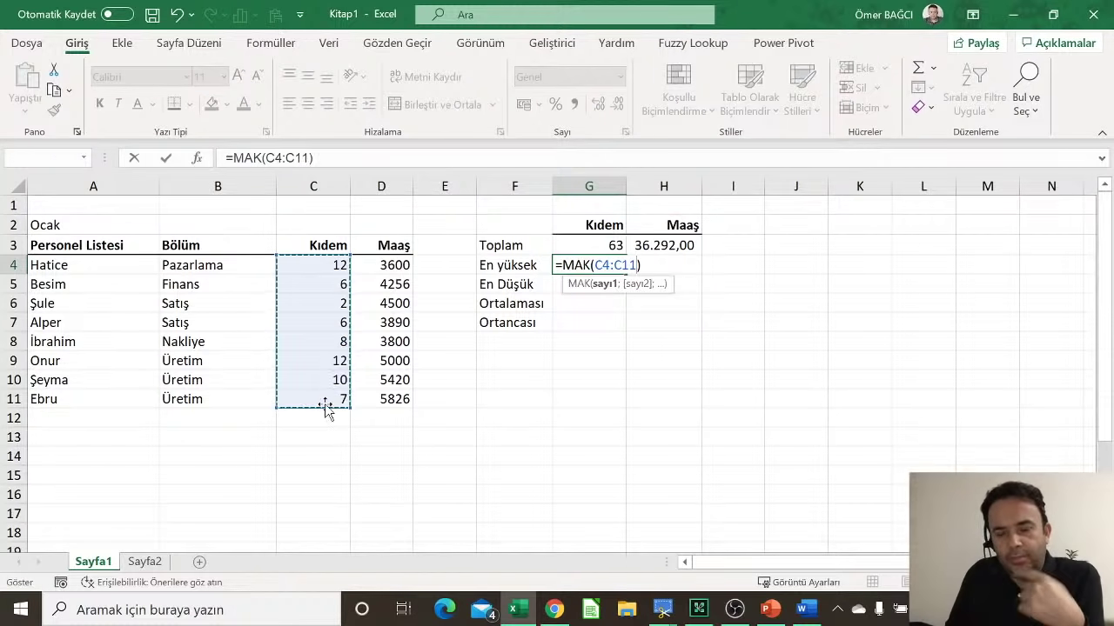
pyautogui.press('Return')
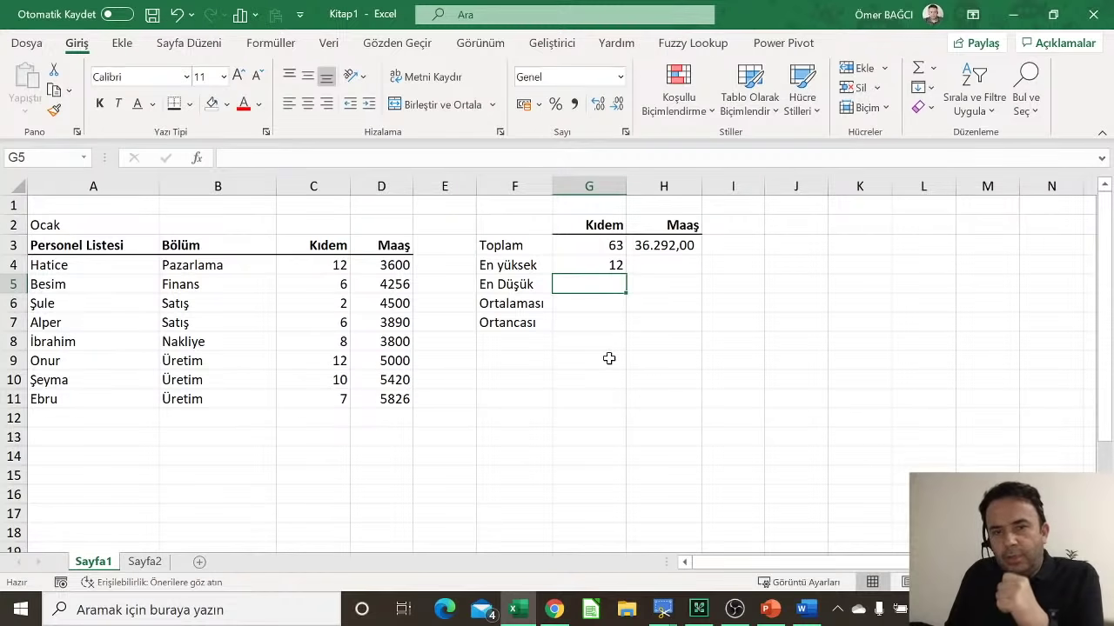
# Step: Put the highest salary =MAK(D4:D11) in H4 with Comma Style, showing 5.826,00
pyautogui.click(664, 265)
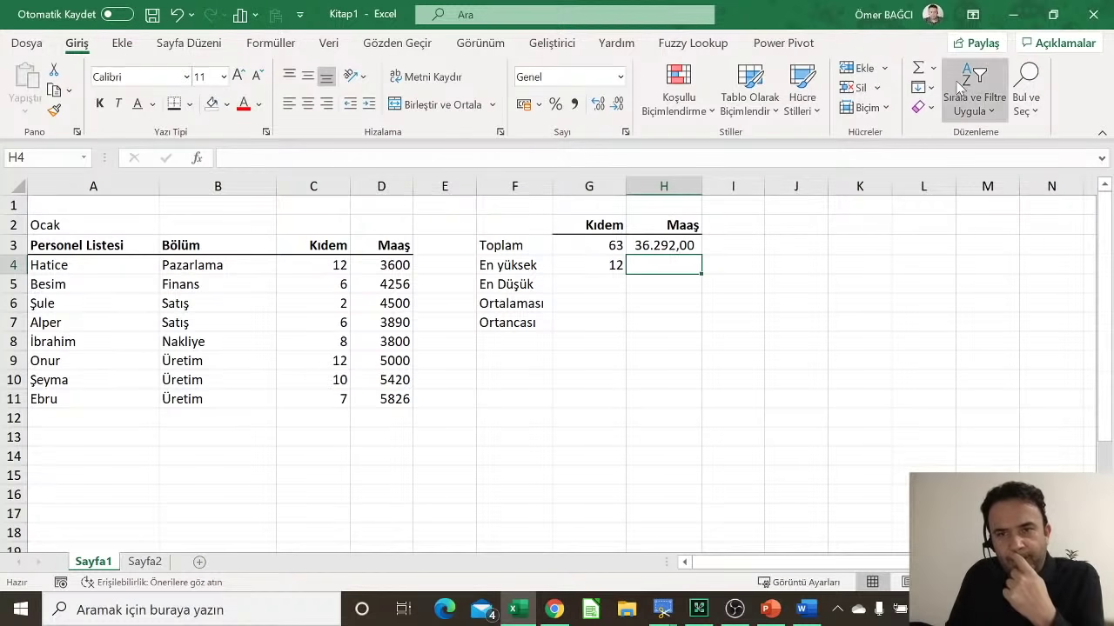
pyautogui.click(933, 72)
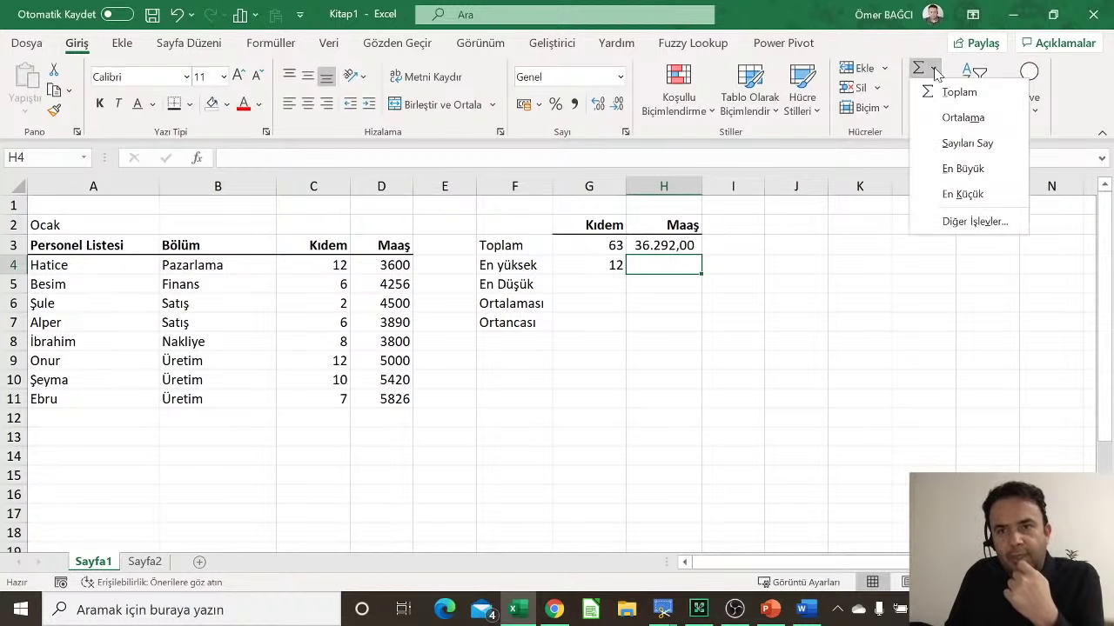
pyautogui.click(962, 168)
pyautogui.moveTo(370, 261); pyautogui.dragTo(375, 412)
pyautogui.press('Return')
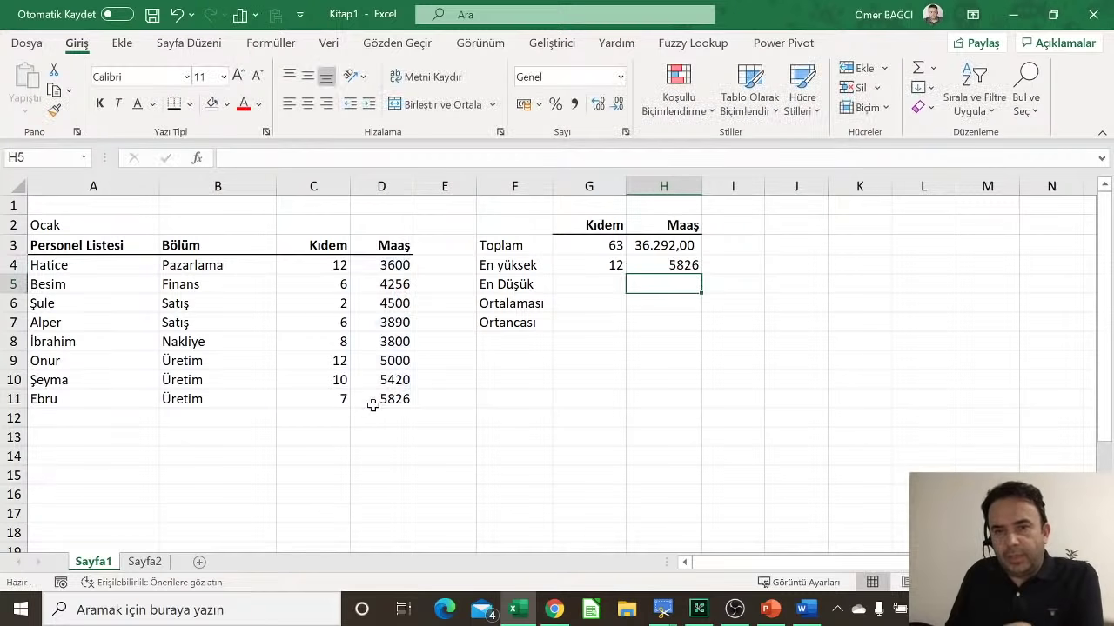
pyautogui.click(682, 261)
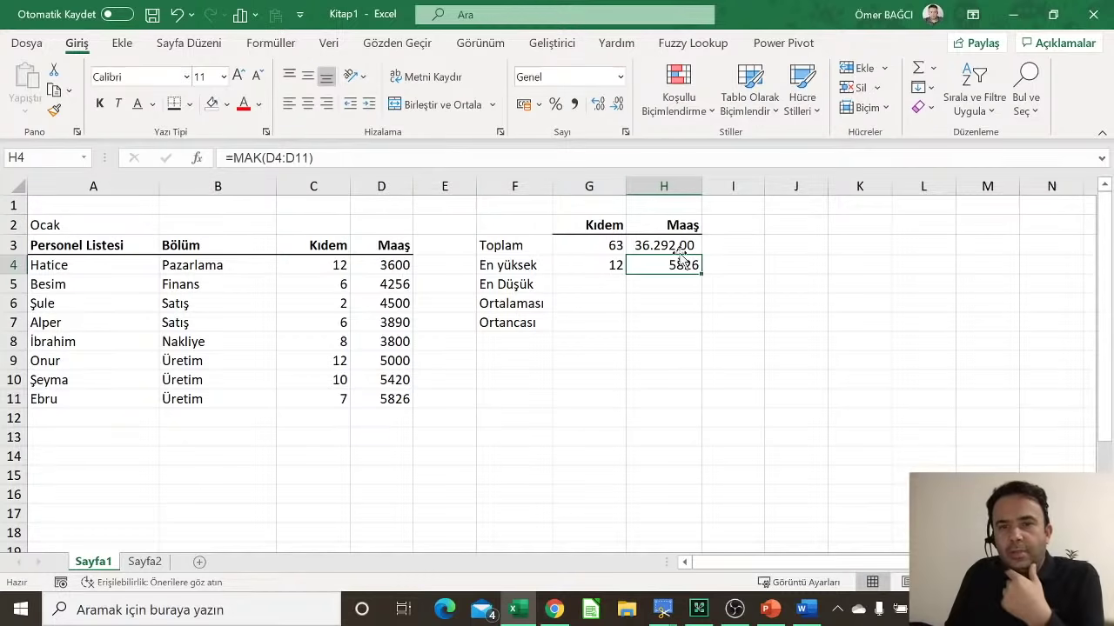
pyautogui.click(575, 103)
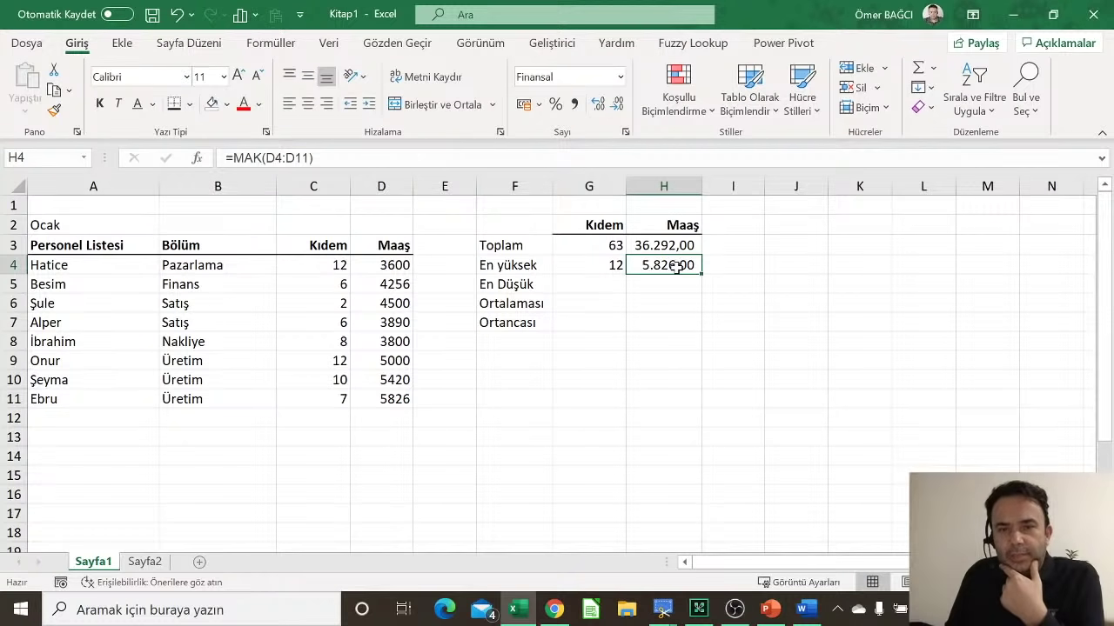
pyautogui.click(598, 280)
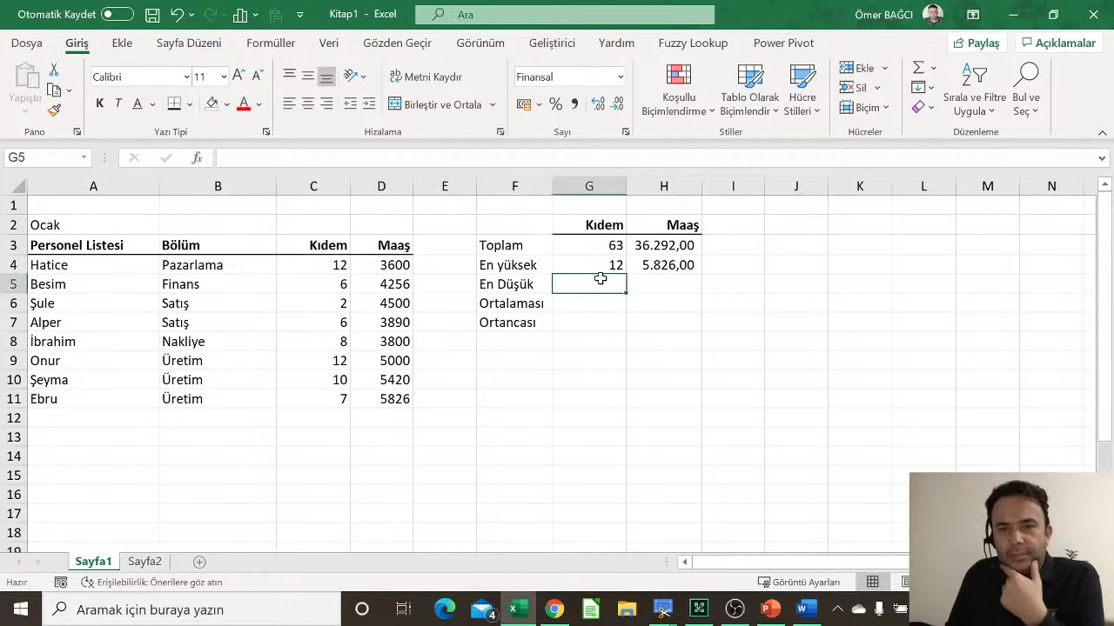
# Step: Compute the lowest Kıdem in G5 with MİN over C4:C11, giving 2
pyautogui.click(932, 69)
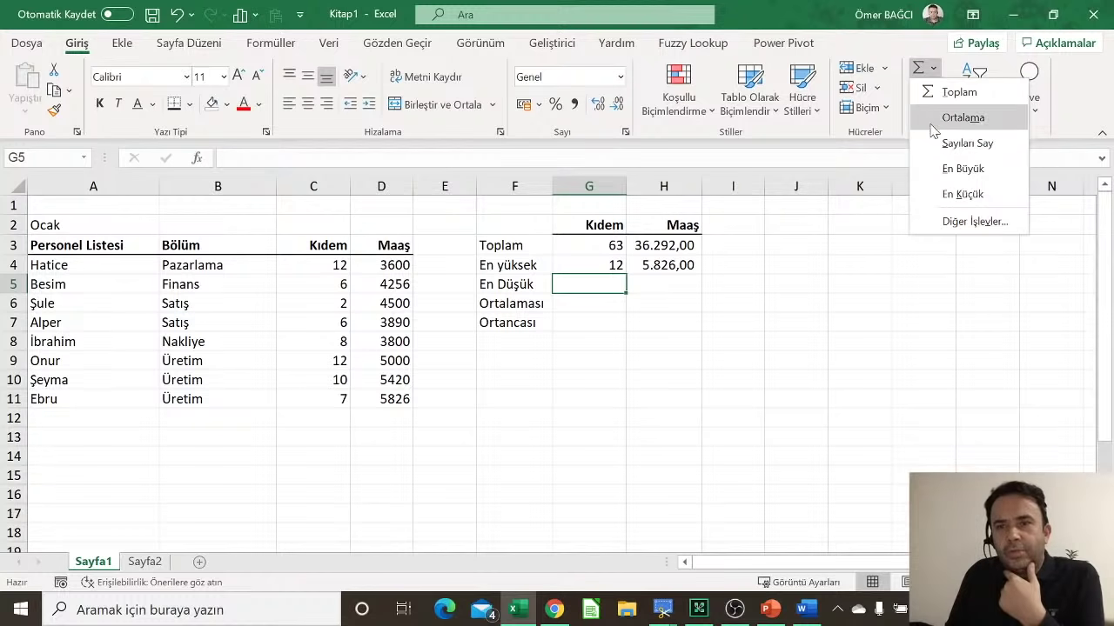
pyautogui.click(962, 194)
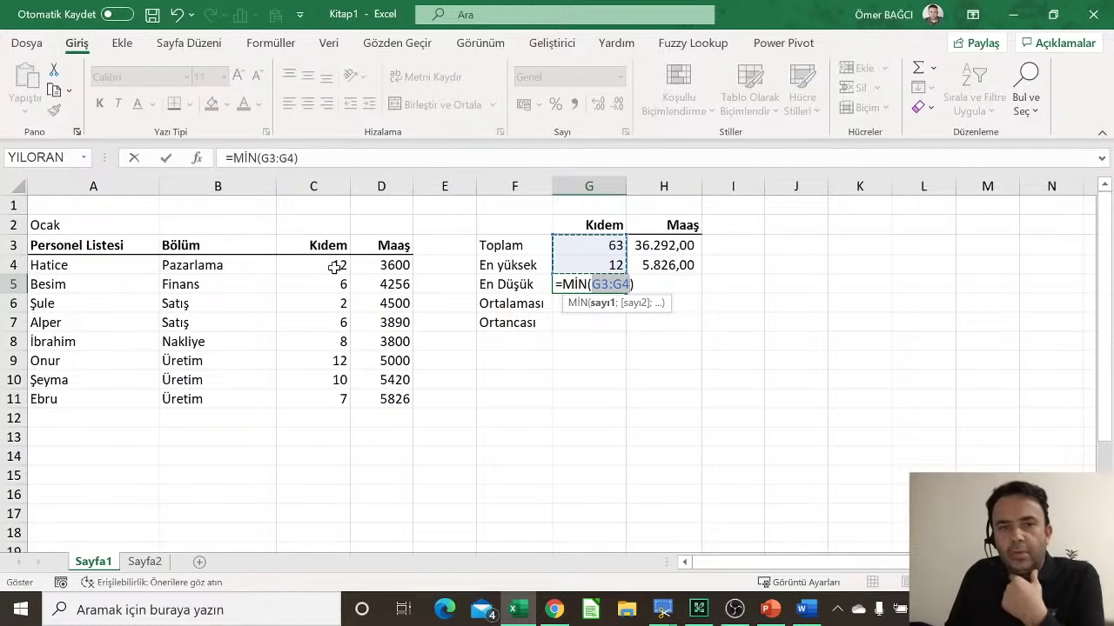
pyautogui.moveTo(340, 264); pyautogui.dragTo(344, 399)
pyautogui.press('Return')
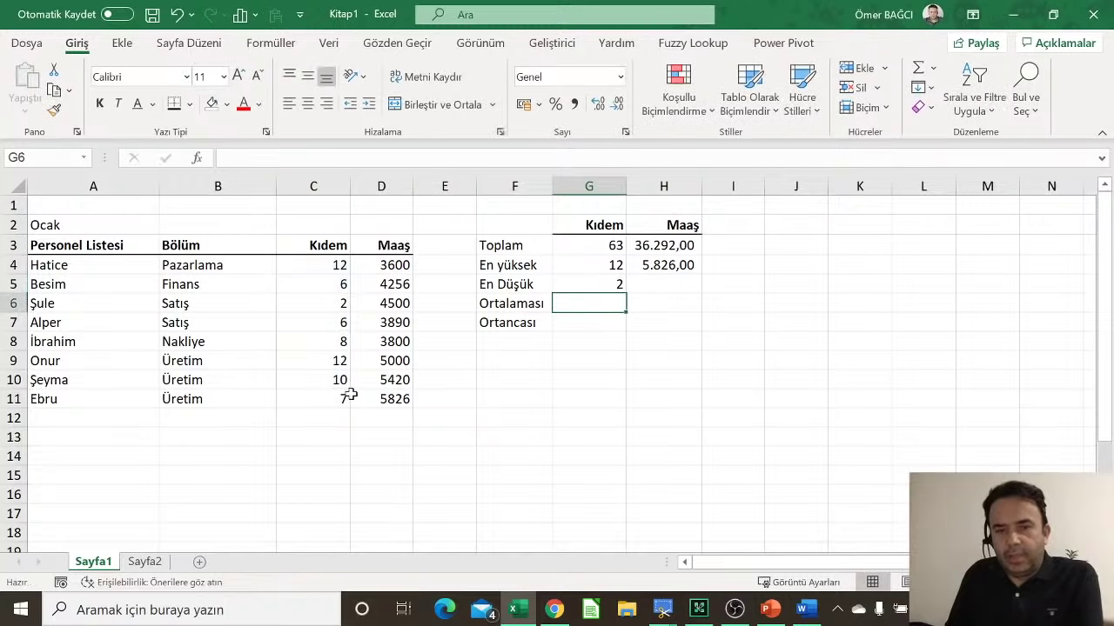
# Step: Compute the lowest salary in H5 with MİN over D4:D11, giving 3600
pyautogui.click(673, 285)
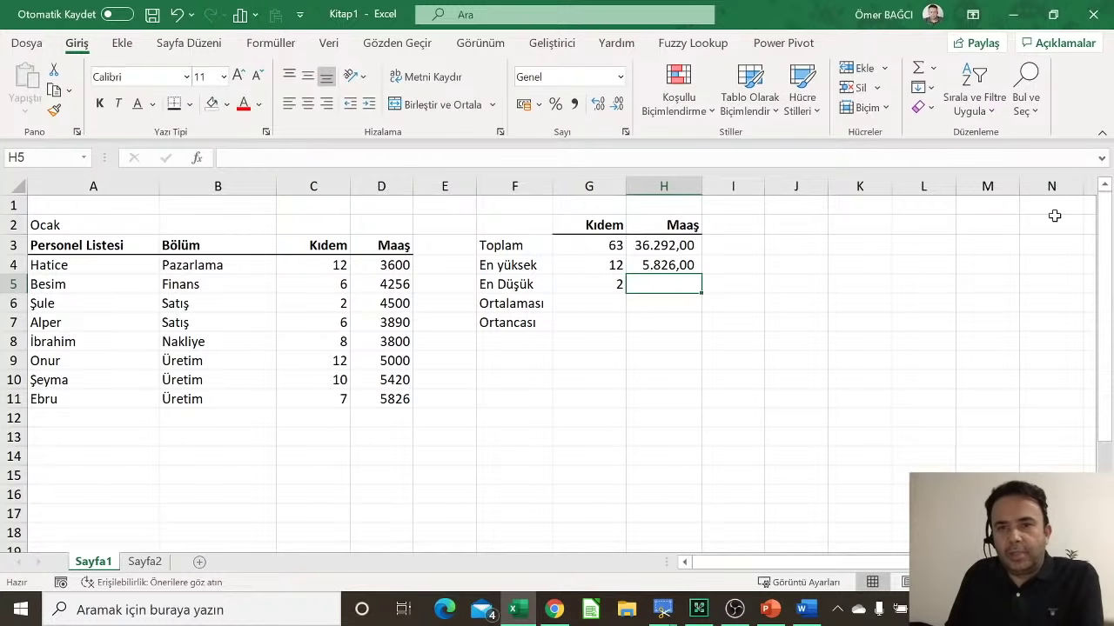
pyautogui.click(933, 68)
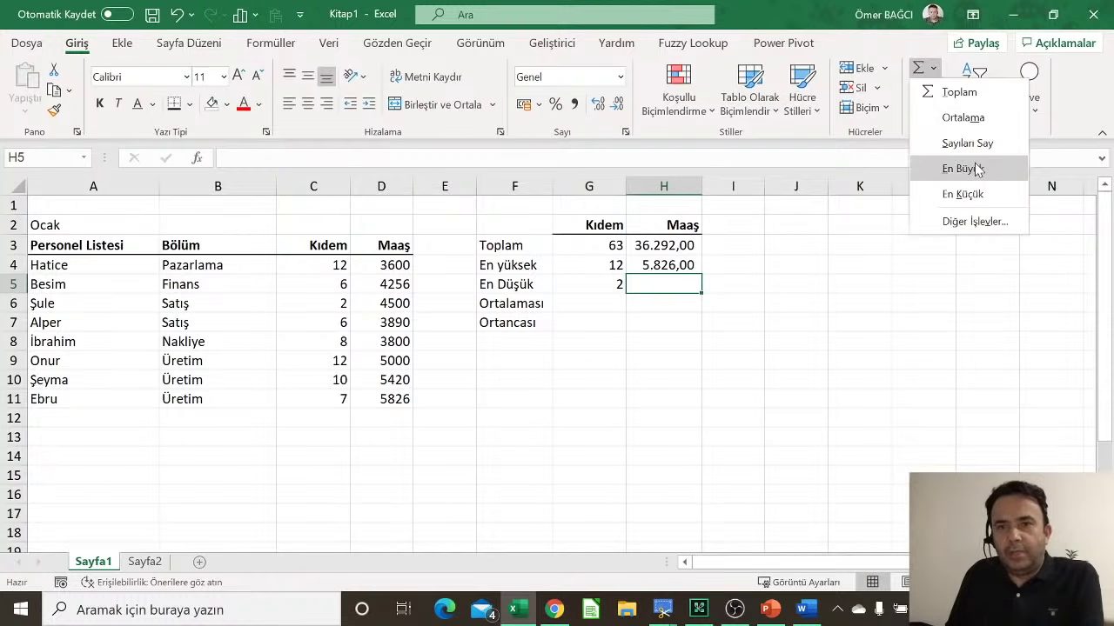
pyautogui.click(963, 194)
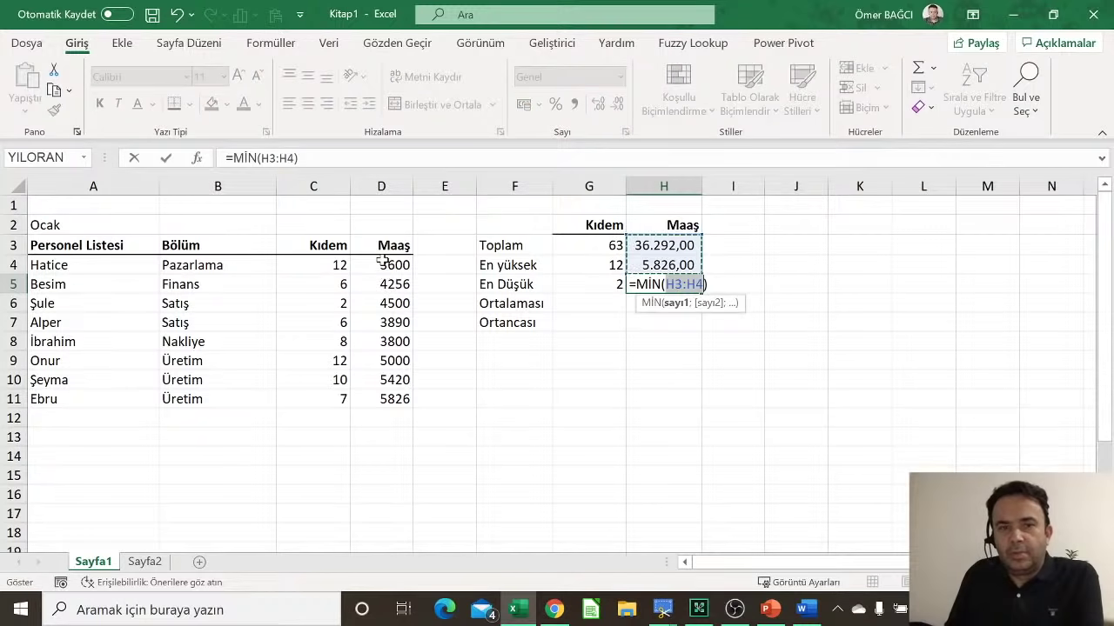
pyautogui.moveTo(383, 263); pyautogui.dragTo(385, 411)
pyautogui.press('Return')
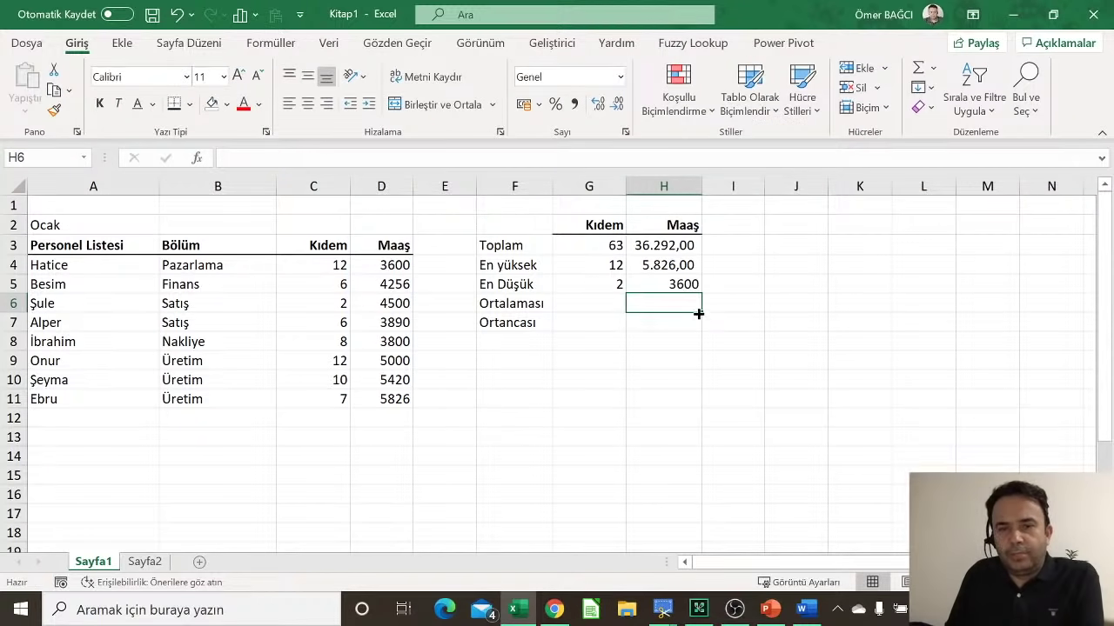
# Step: Compute the average Kıdem in G6 with ORTALAMA over C4:C11, giving 7,875
pyautogui.click(548, 304)
pyautogui.click(607, 298)
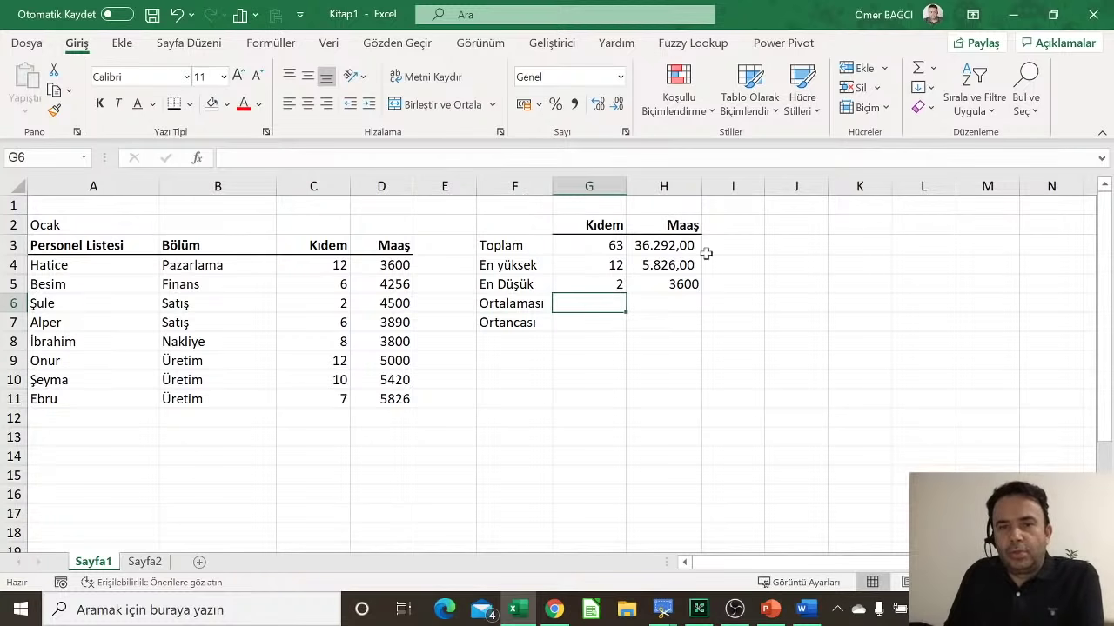
pyautogui.click(933, 68)
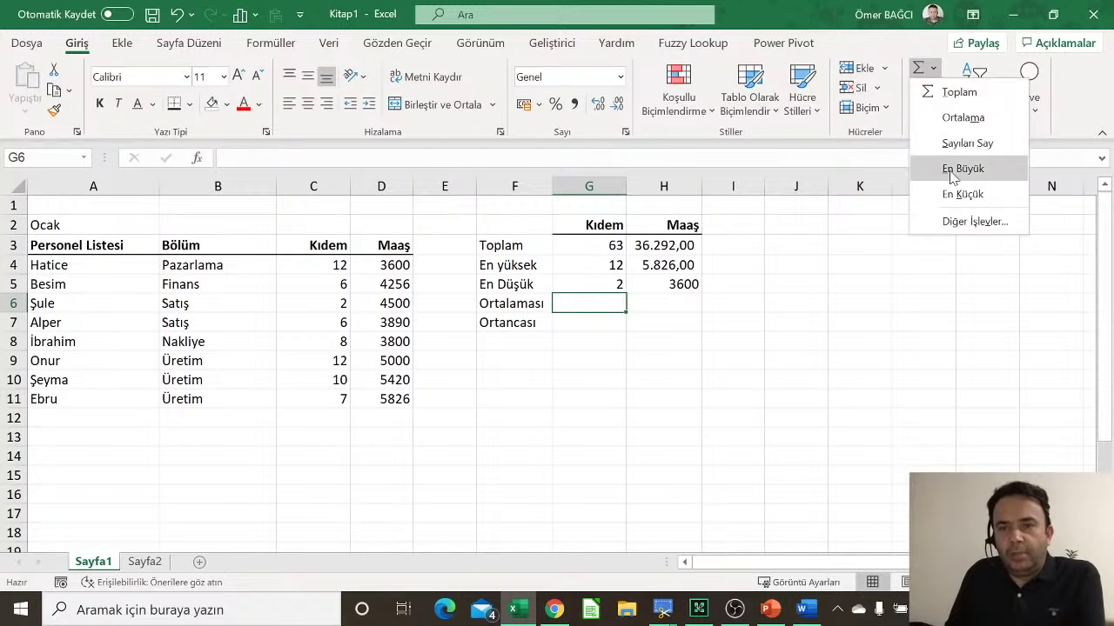
pyautogui.click(962, 117)
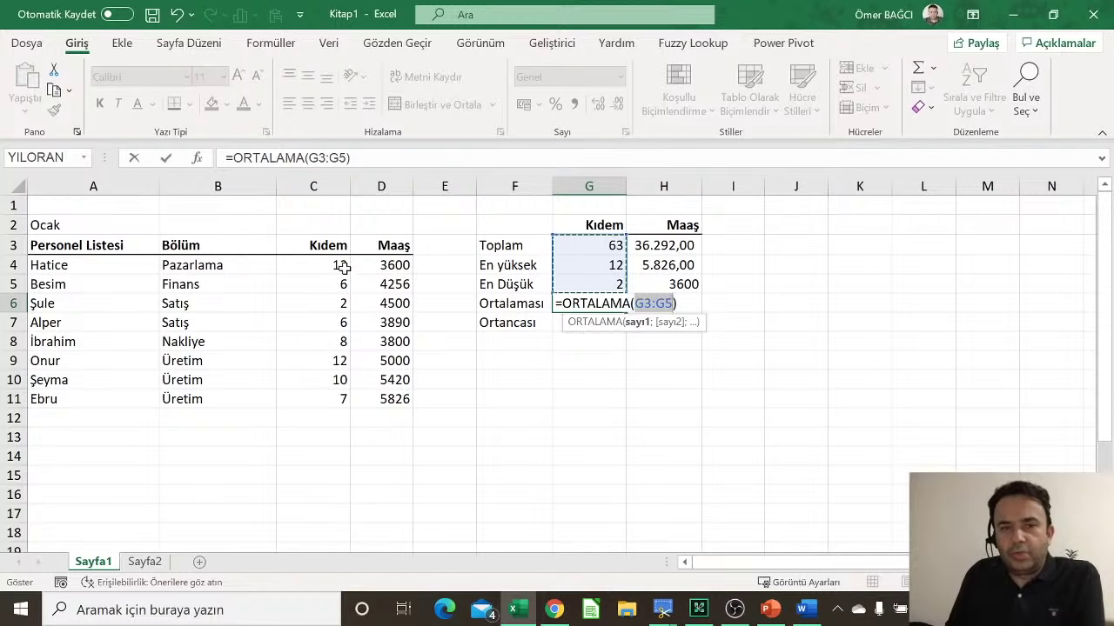
pyautogui.moveTo(344, 267); pyautogui.dragTo(346, 407)
pyautogui.press('Return')
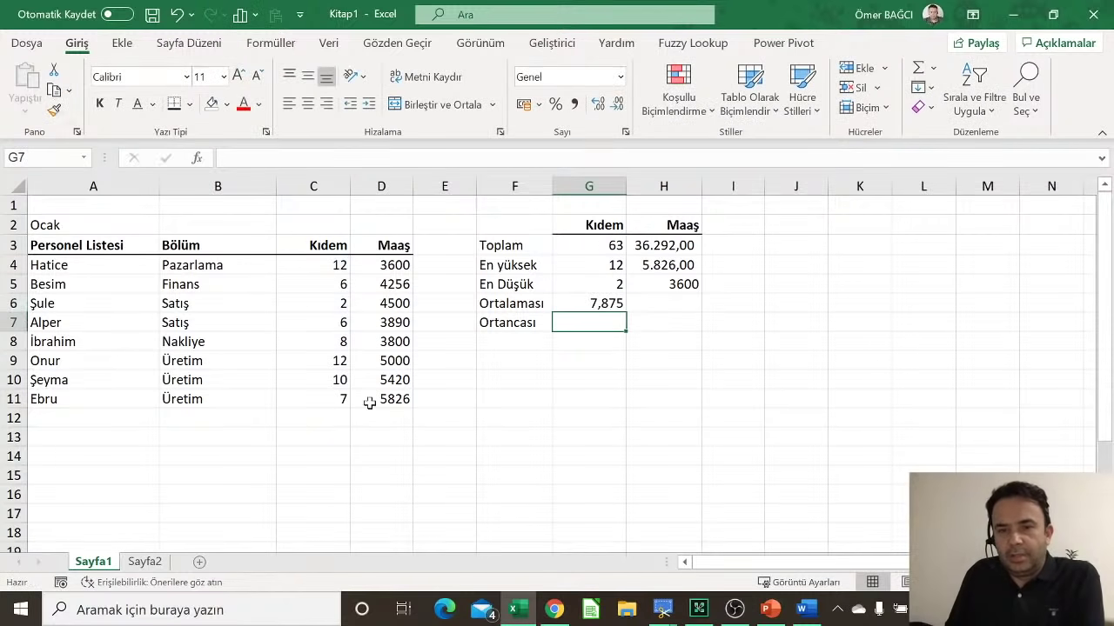
# Step: Compute the average salary in H6 with ORTALAMA over D4:D11, giving 4536,5
pyautogui.click(683, 302)
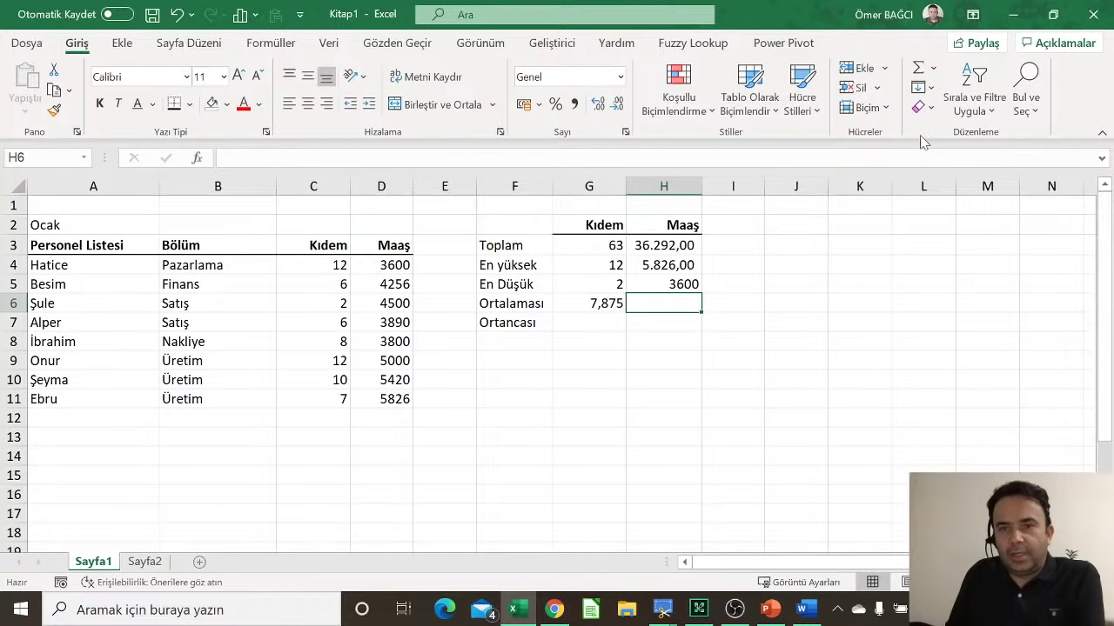
pyautogui.click(933, 67)
pyautogui.click(962, 117)
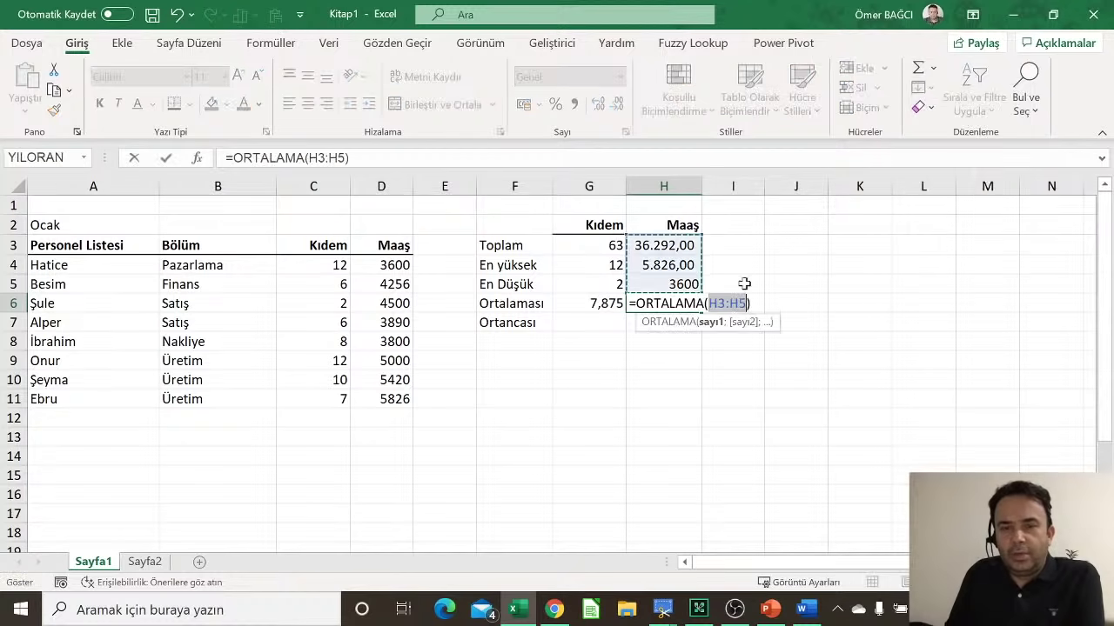
pyautogui.moveTo(388, 261); pyautogui.dragTo(388, 401)
pyautogui.press('Return')
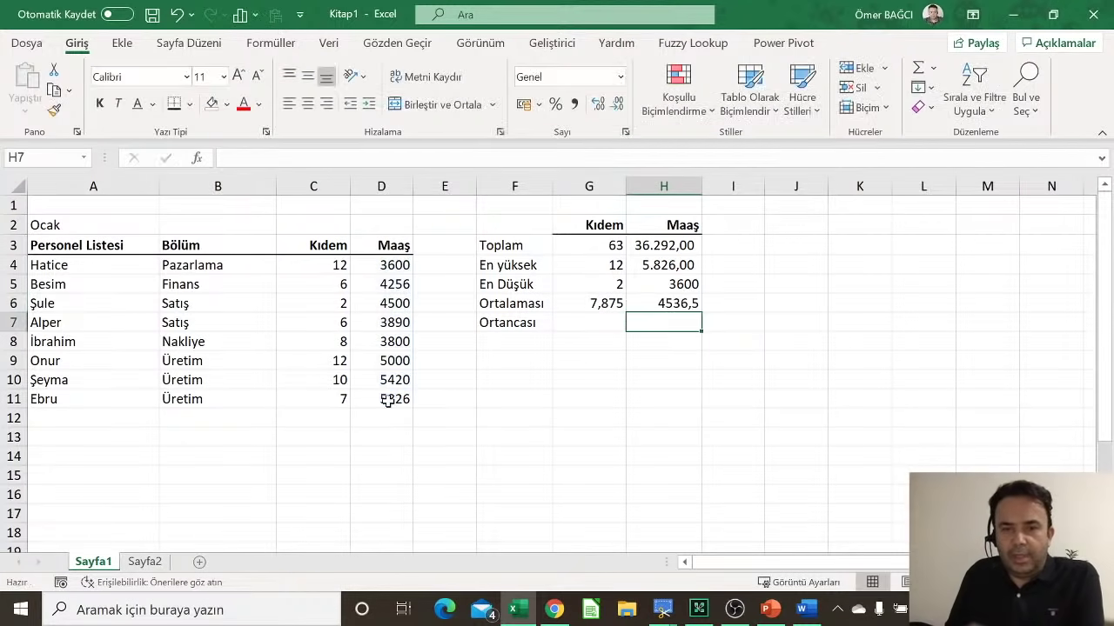
# Step: Apply Comma Style to H3:H7 so the salaries read 3.600,00 and 4.536,50
pyautogui.moveTo(659, 244); pyautogui.dragTo(674, 321)
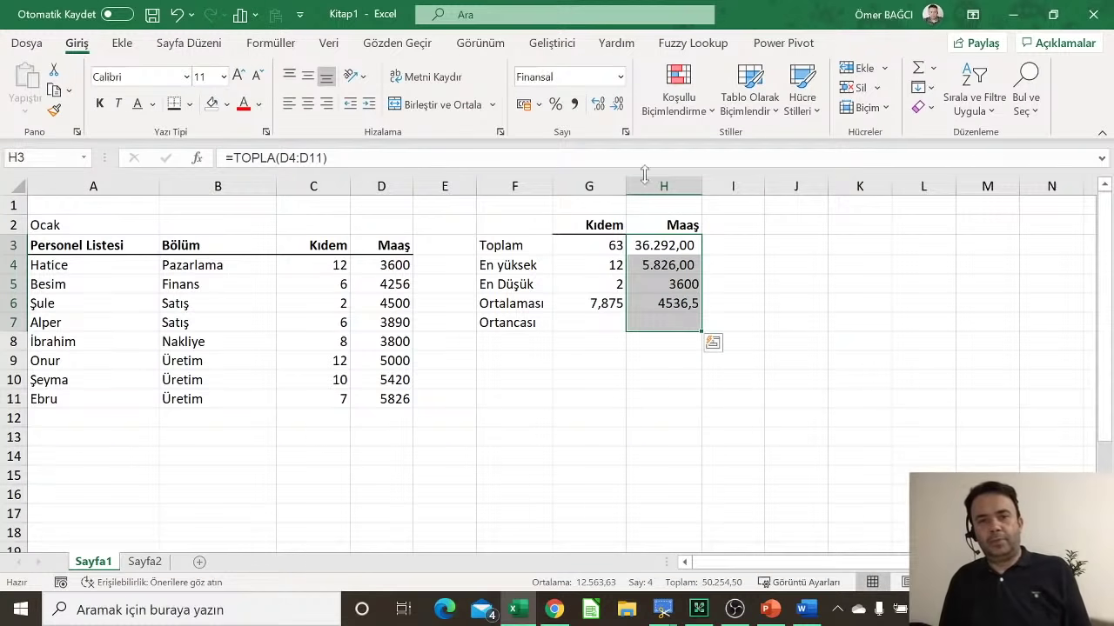
pyautogui.click(574, 105)
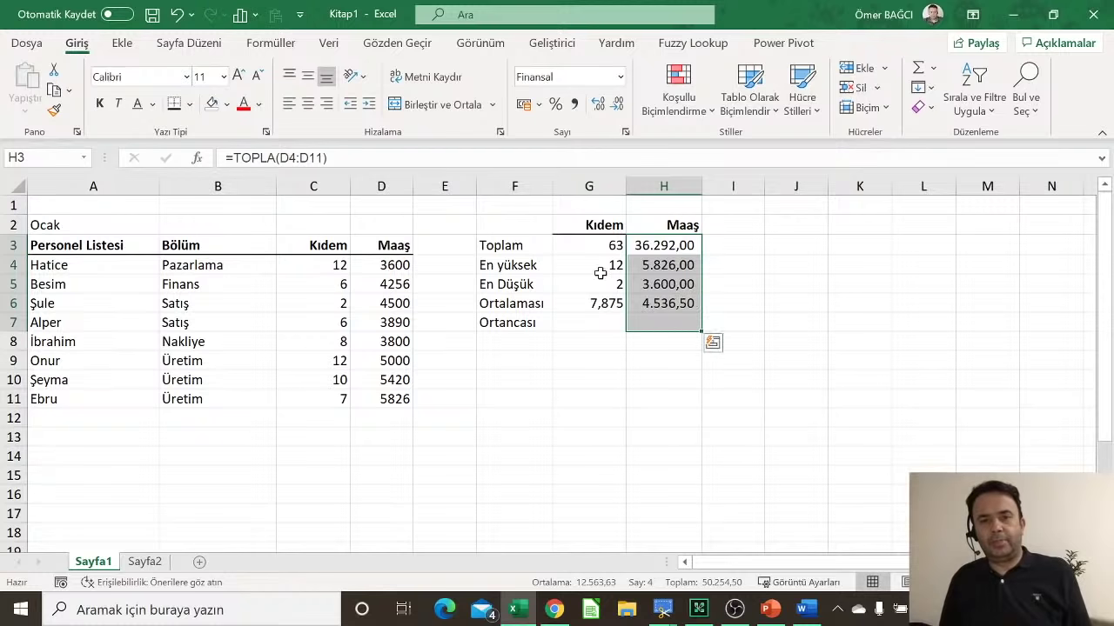
pyautogui.moveTo(607, 246); pyautogui.dragTo(600, 324)
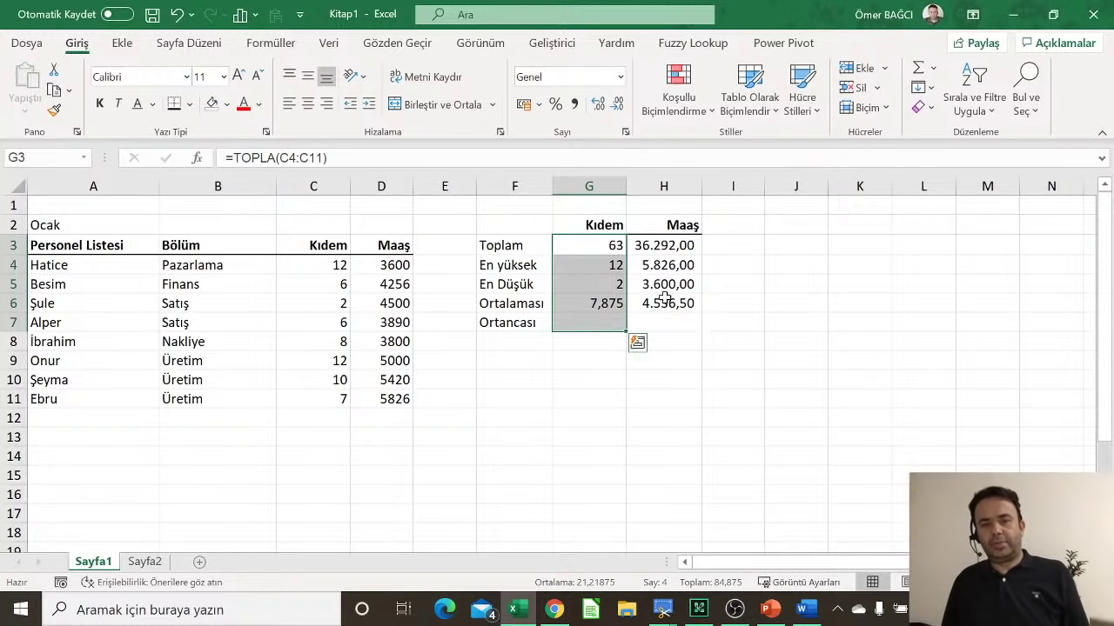
pyautogui.click(665, 299)
pyautogui.click(601, 324)
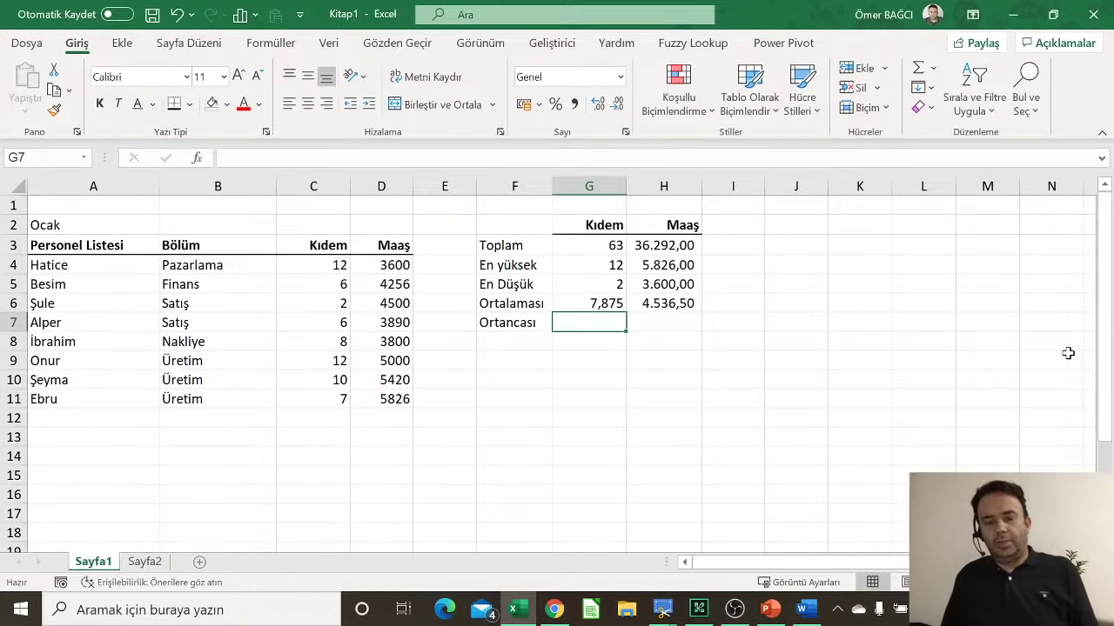
# Step: Enter =ORTANCA(C4:C11) in G7 to show the median Kıdem 7,5
pyautogui.press('Down')
pyautogui.press('Down')
pyautogui.press('Down')
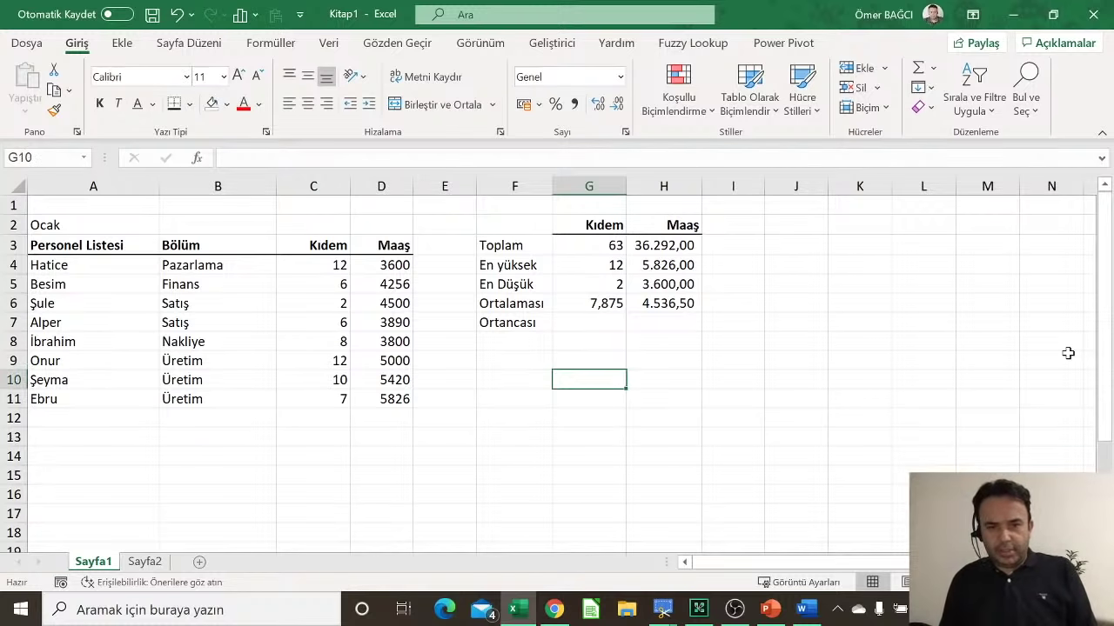
pyautogui.press('Up')
pyautogui.press('Up')
pyautogui.press('Up')
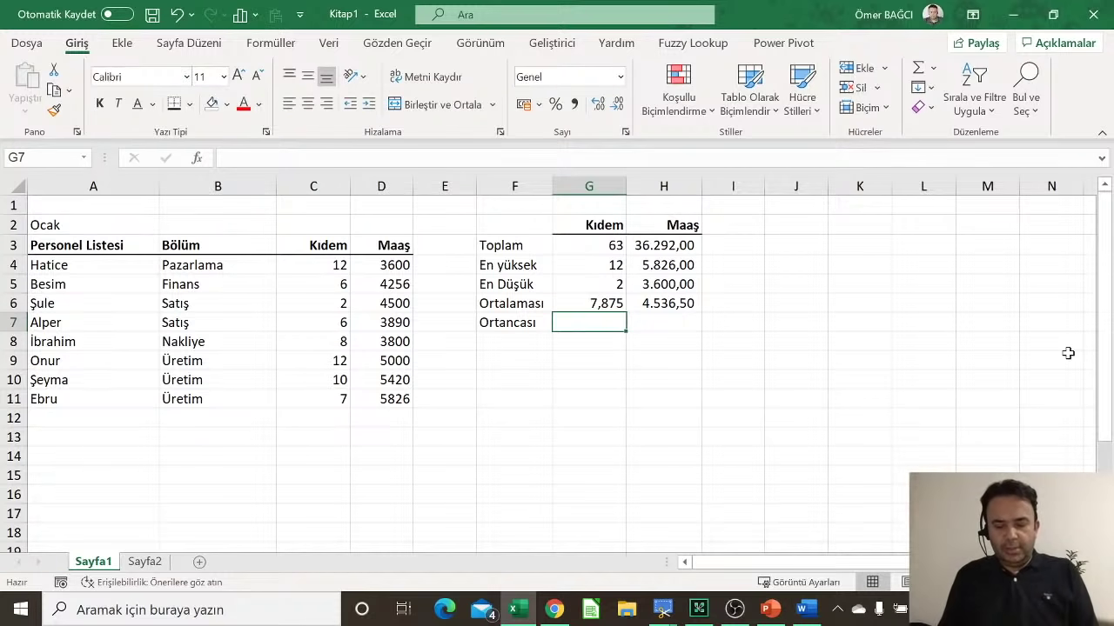
pyautogui.write('=')
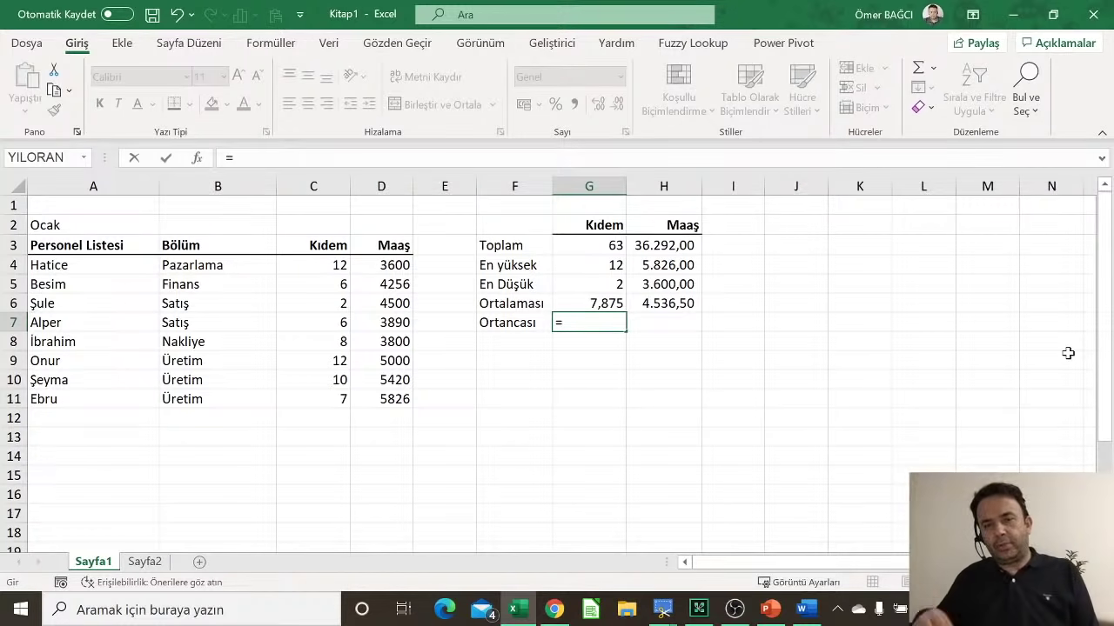
pyautogui.write('o')
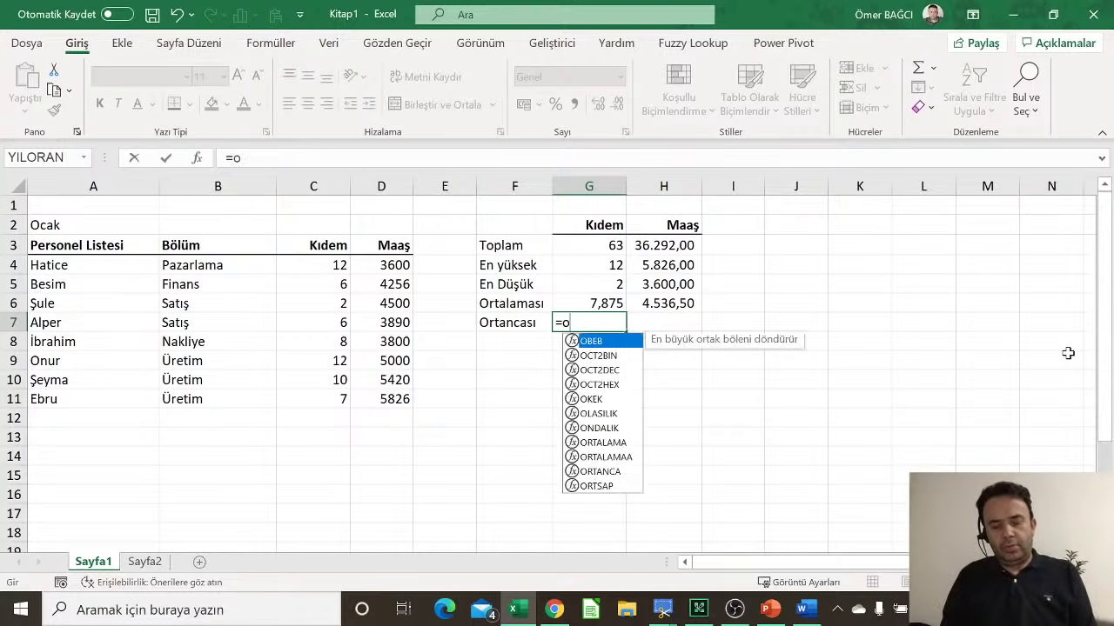
pyautogui.write('rtanc')
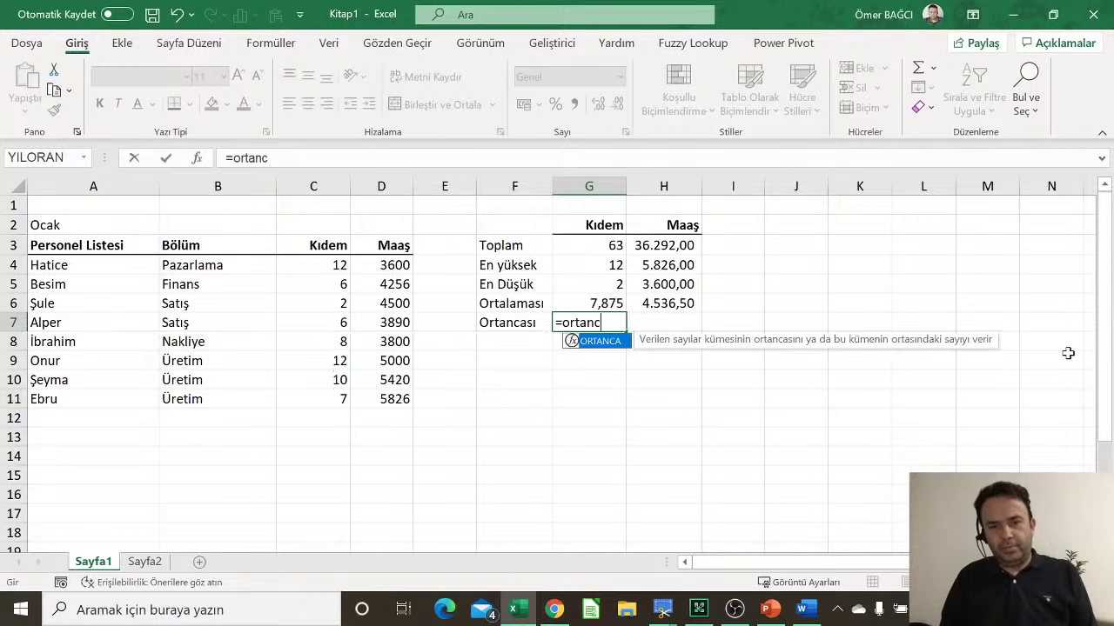
pyautogui.write('a')
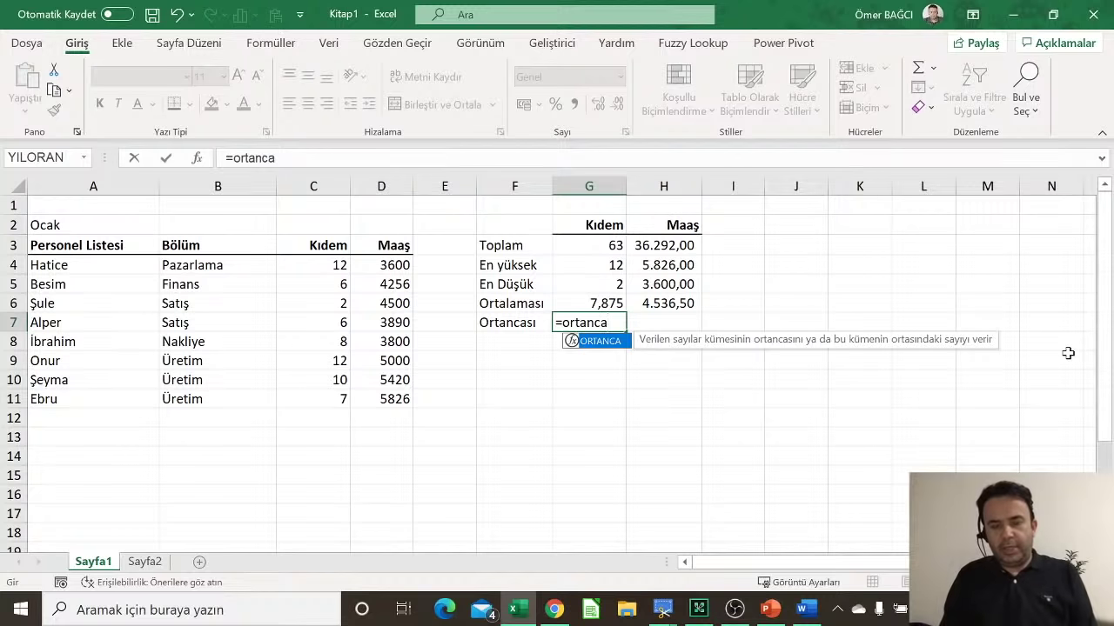
pyautogui.write('(')
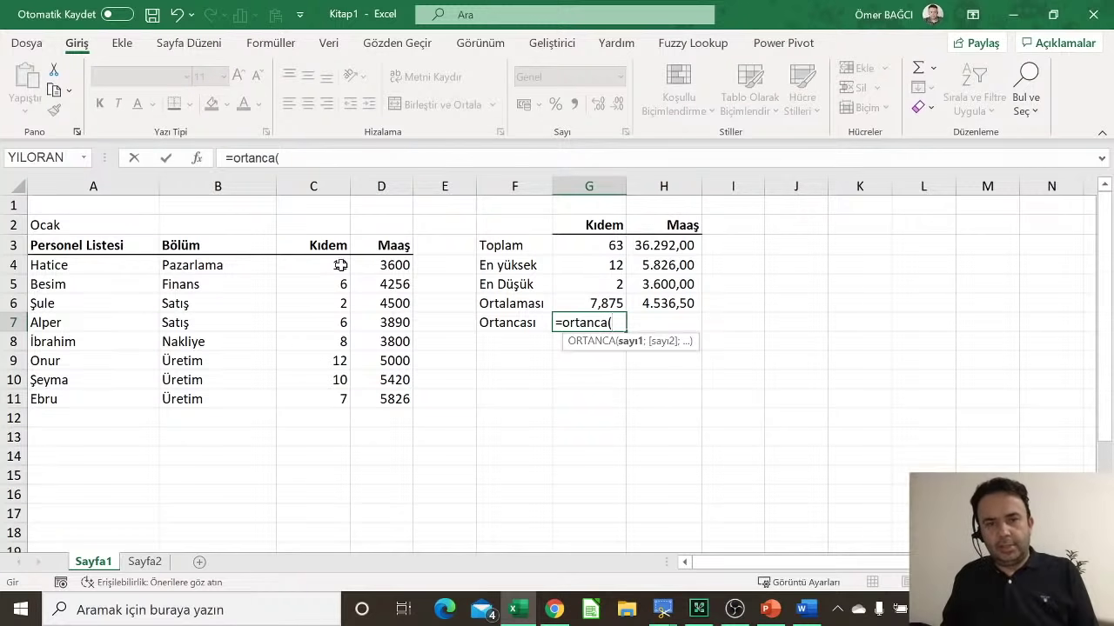
pyautogui.moveTo(344, 265); pyautogui.dragTo(328, 410)
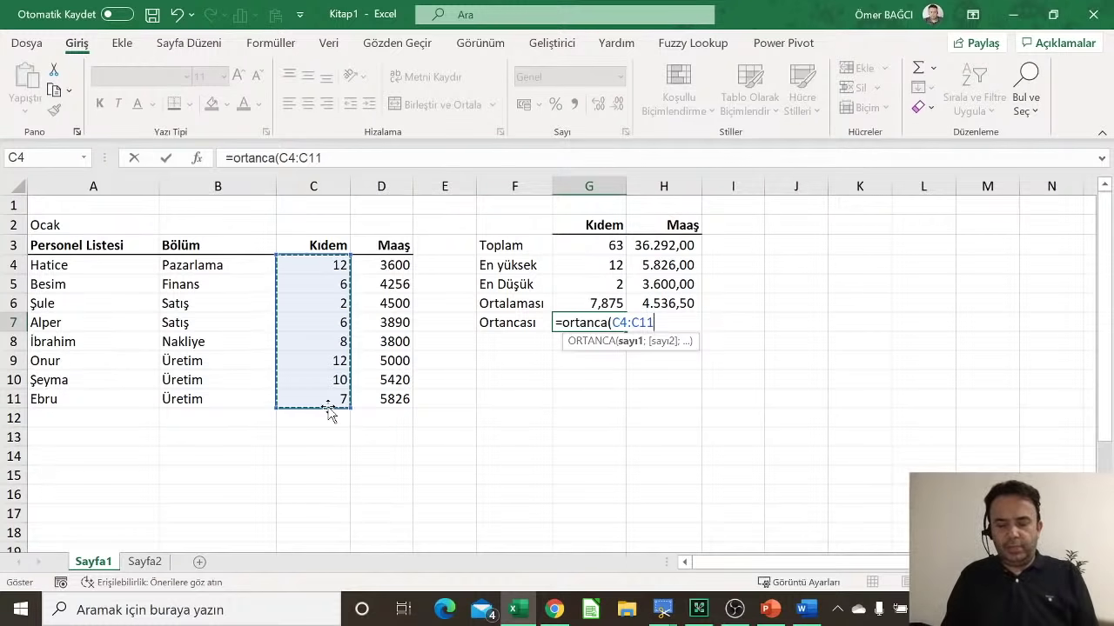
pyautogui.write(')')
pyautogui.press('Return')
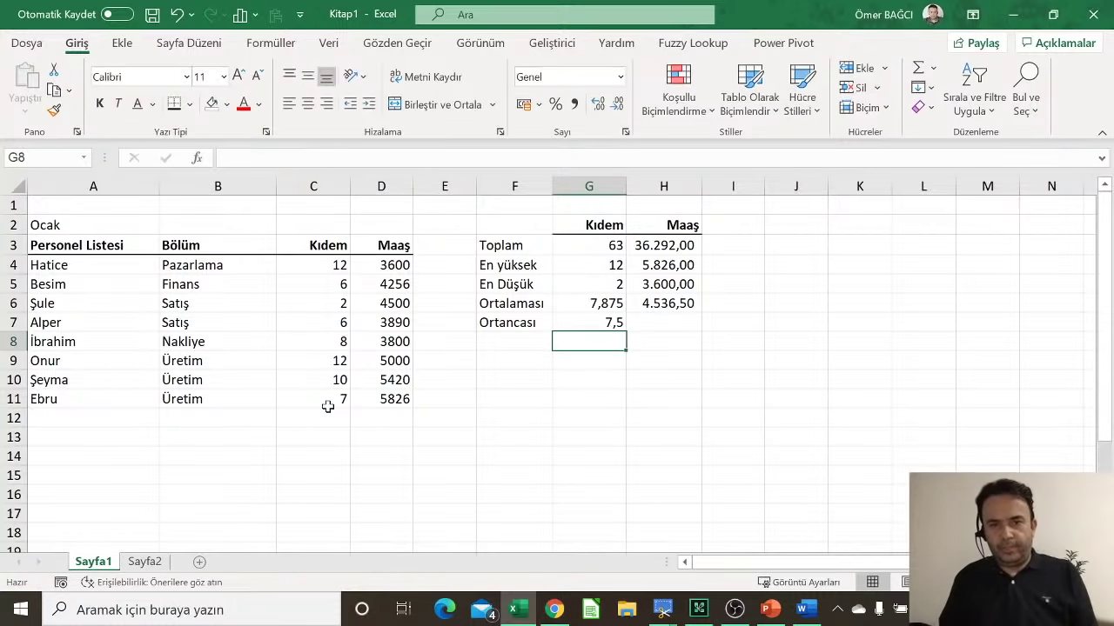
pyautogui.press('Up')
# Step: Enter =ORTANCA(D4:D11) in H7, showing the median salary 4.378,00
pyautogui.press('Right')
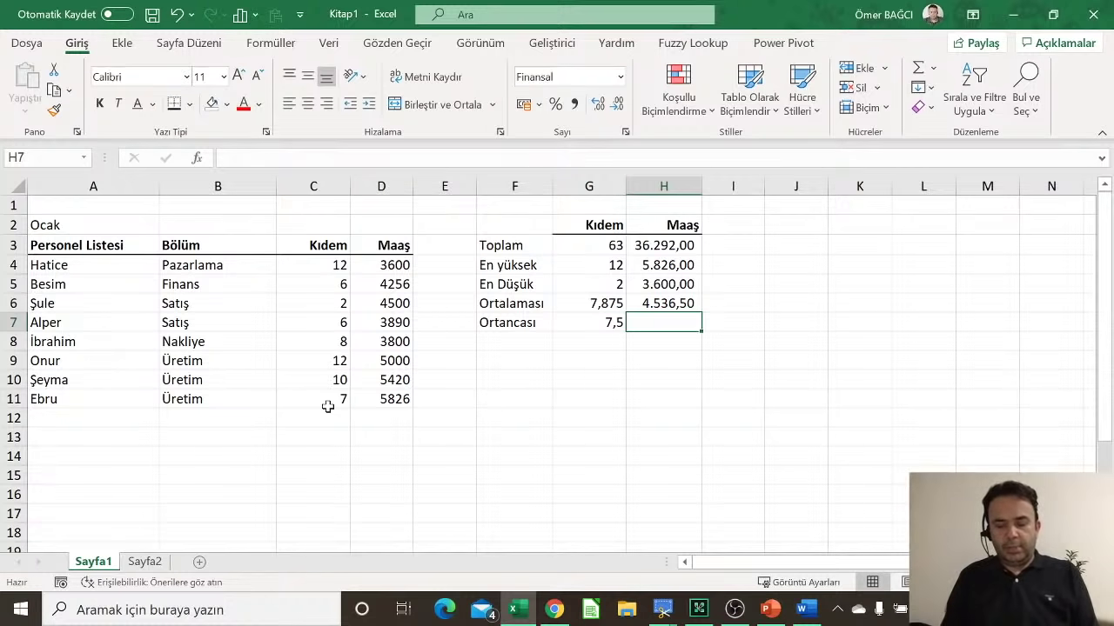
pyautogui.write('=or')
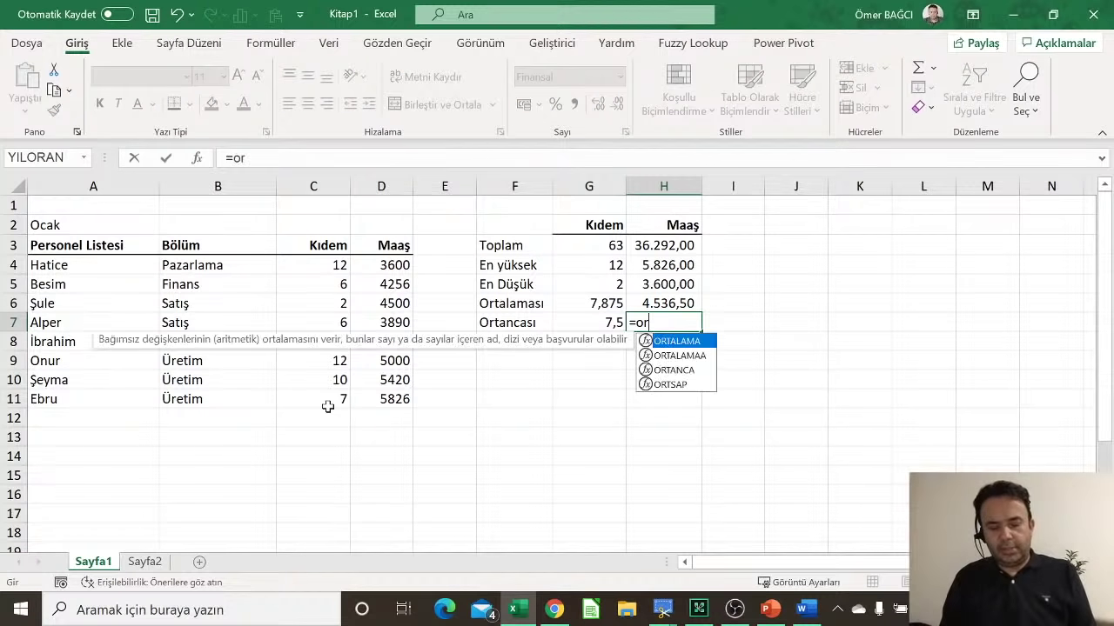
pyautogui.write('tanca')
pyautogui.press('Tab')
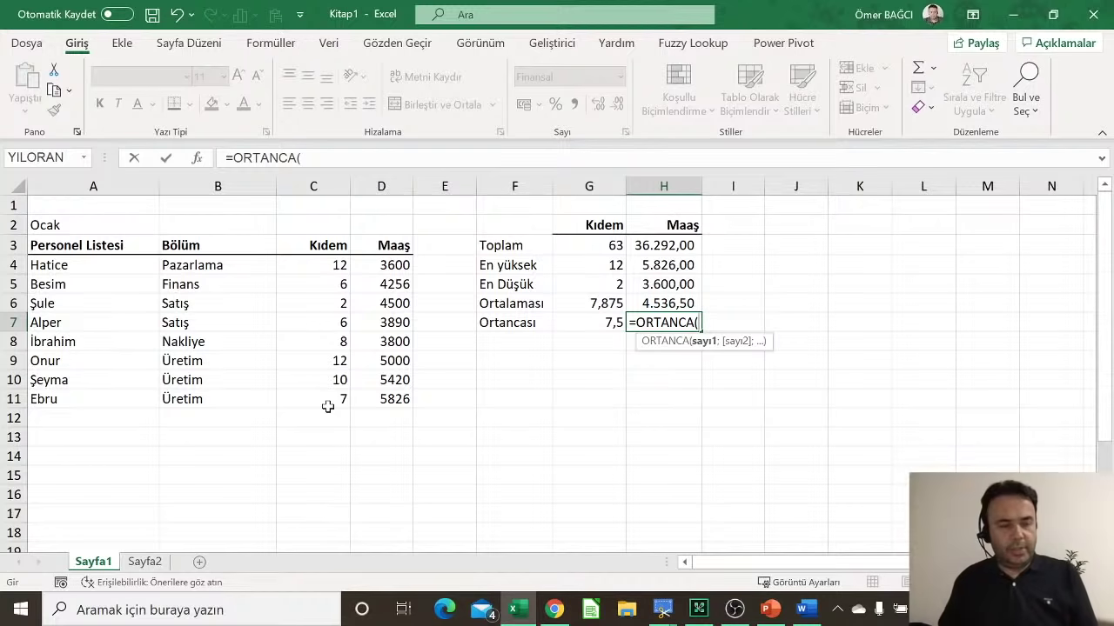
pyautogui.moveTo(398, 268); pyautogui.dragTo(396, 397)
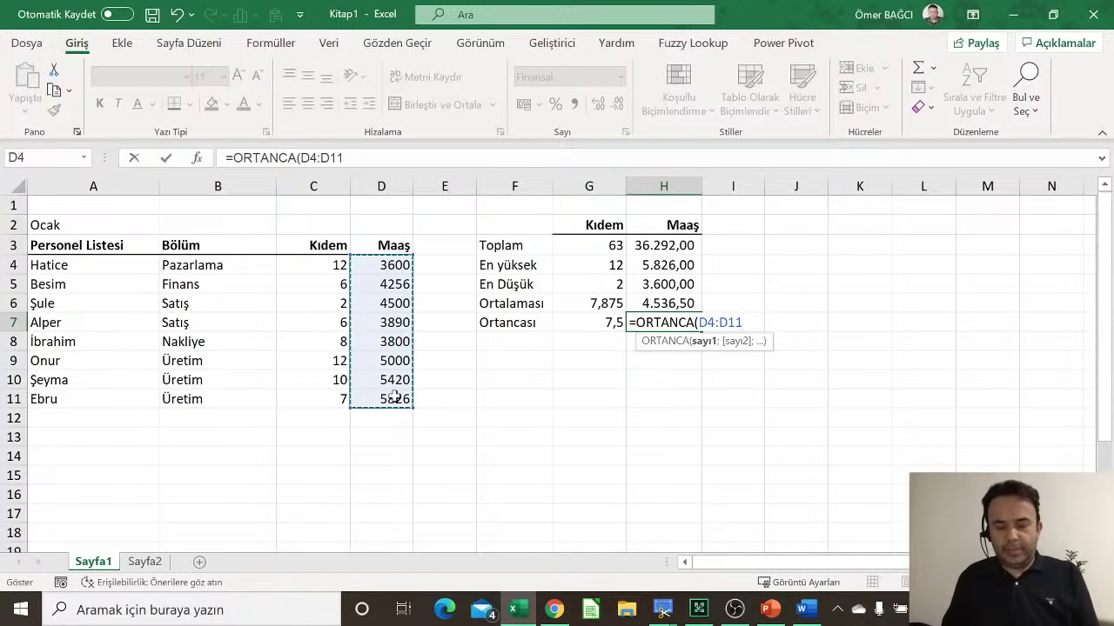
pyautogui.write(')')
pyautogui.press('Return')
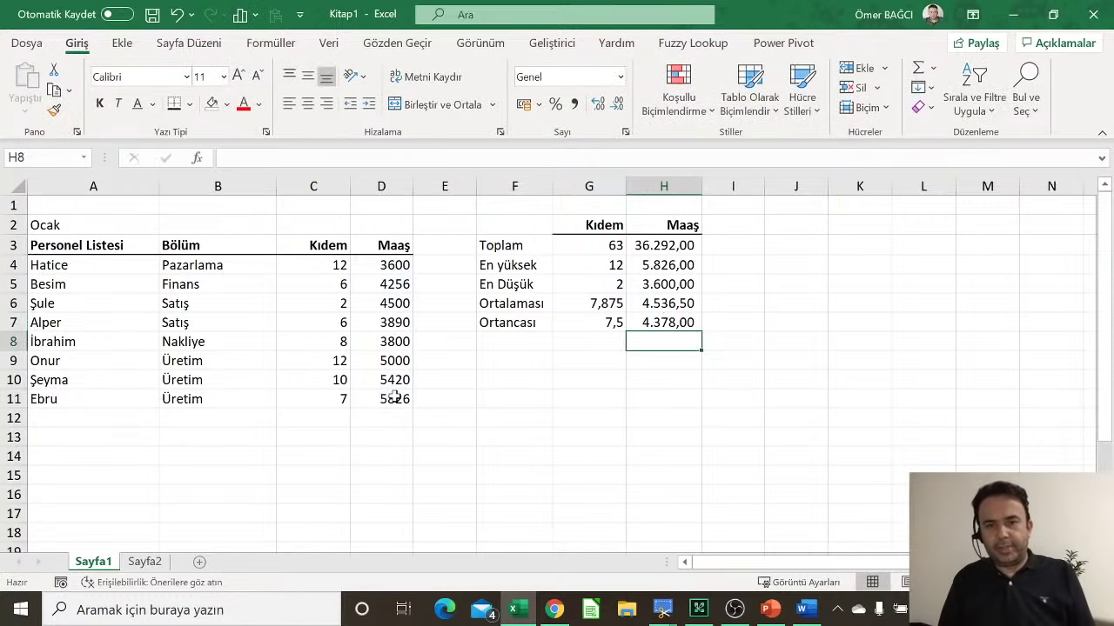
pyautogui.press('Up')
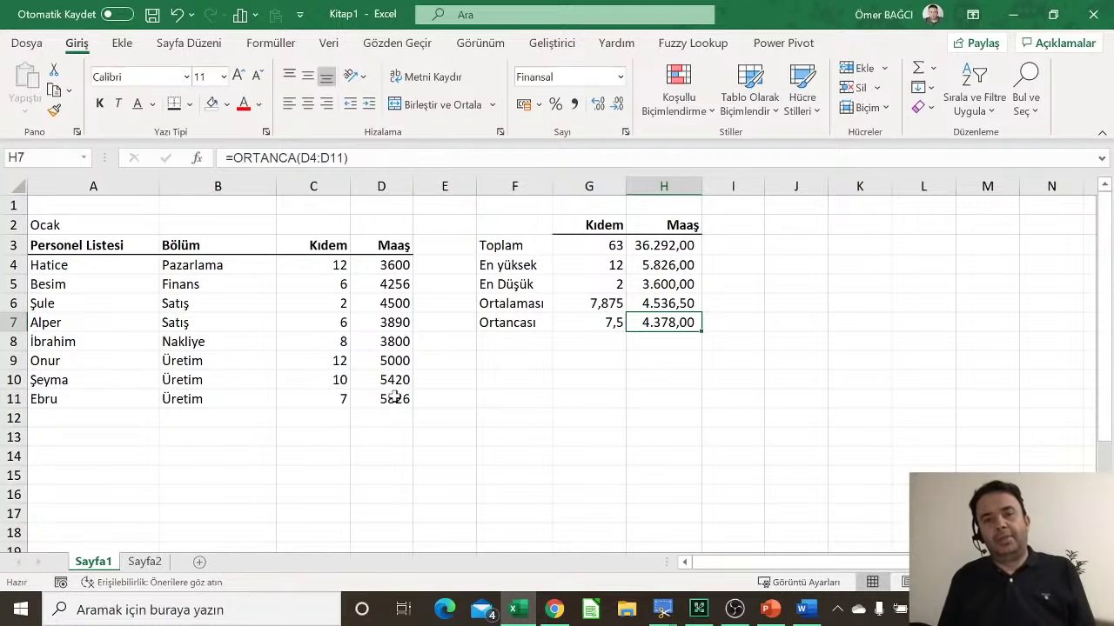
# Step: Move to cell F9 below the summary block
pyautogui.press('Right')
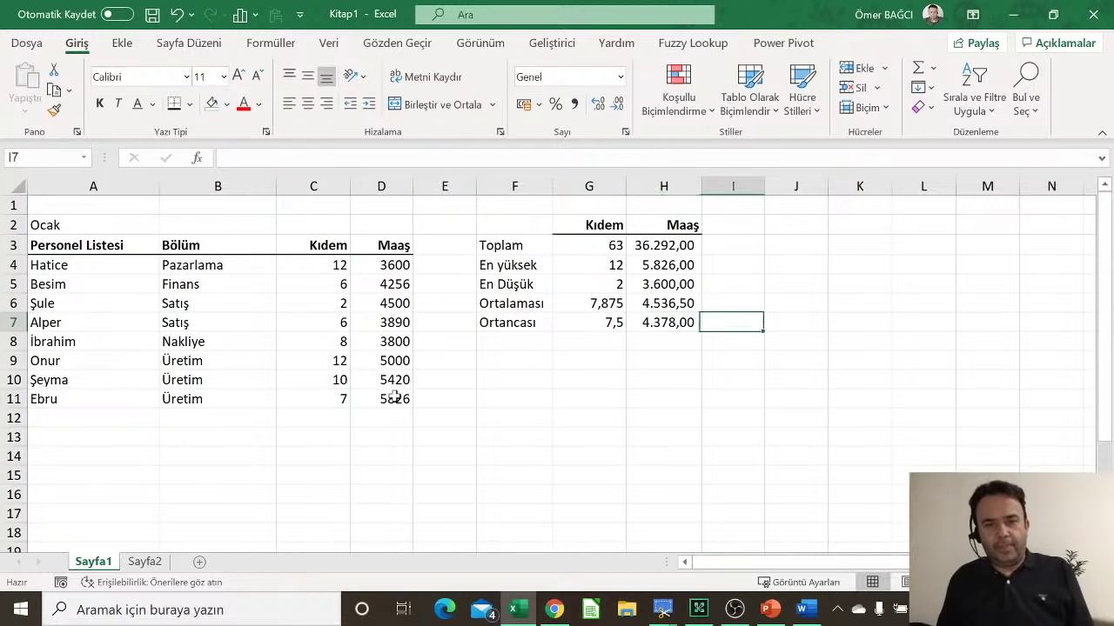
pyautogui.press('Down')
pyautogui.press('Left')
pyautogui.press('Down')
pyautogui.press('Left')
pyautogui.press('Left')
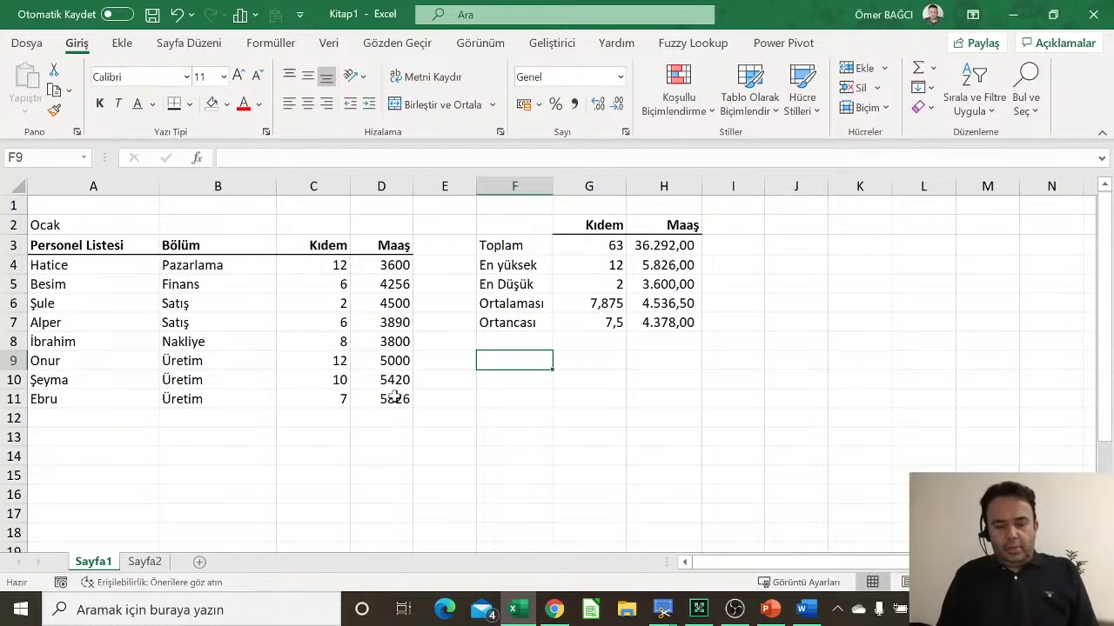
# Step: Enter the median note in F9: 'Ortanca ortadaki değer demektir. %50 ortanca değerin üstündedir, %50 ortanca değerin altındadır'
pyautogui.write('Ortanca ort')
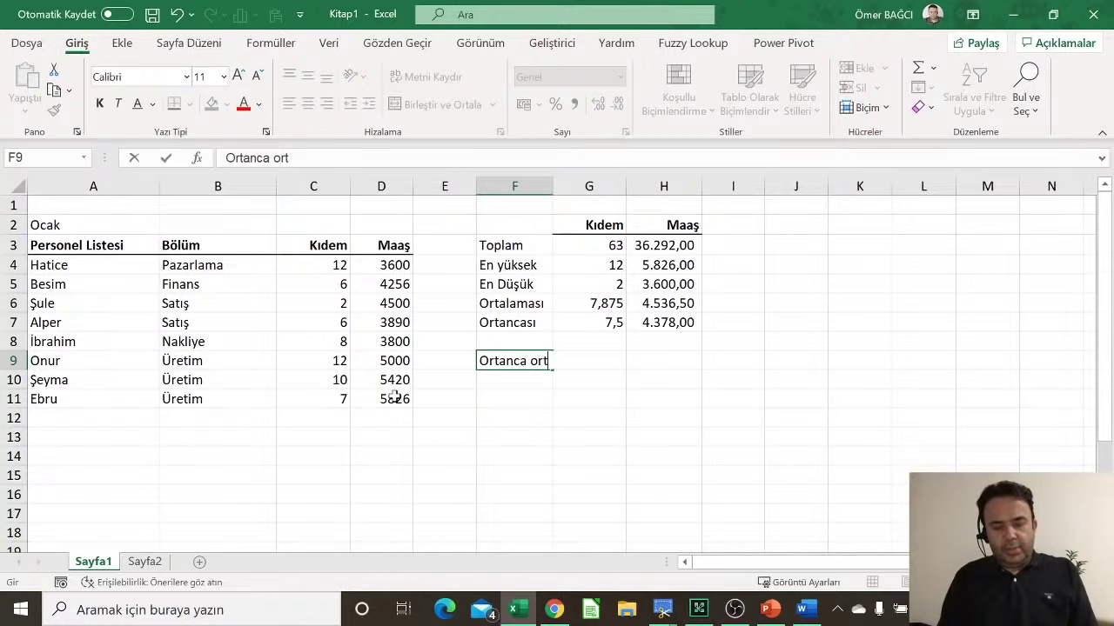
pyautogui.write('adaki değer demektir.')
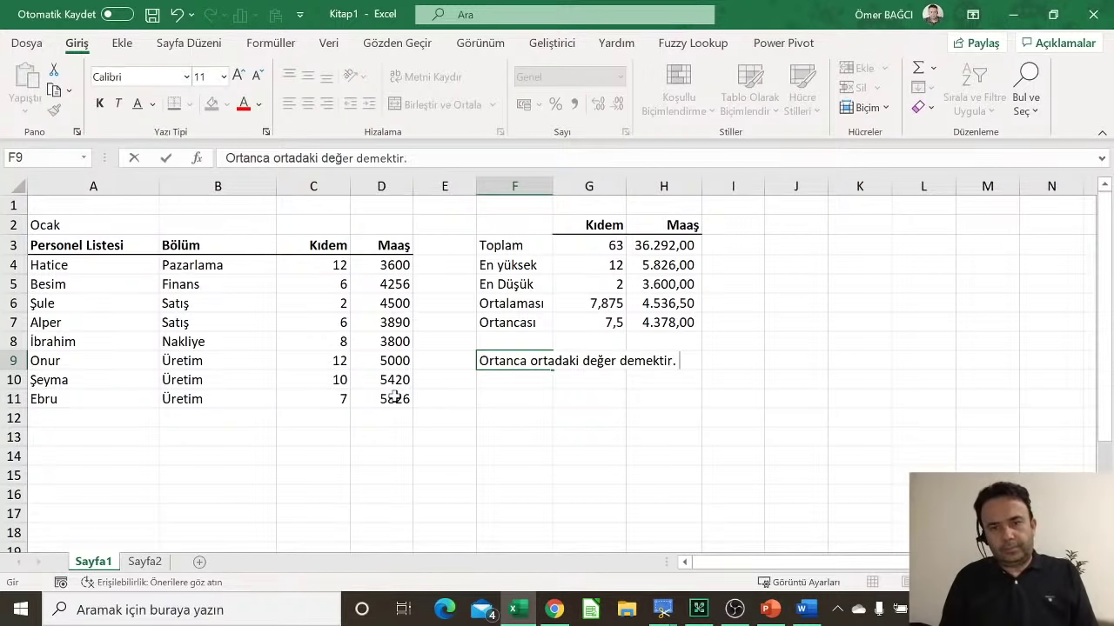
pyautogui.write(' %50')
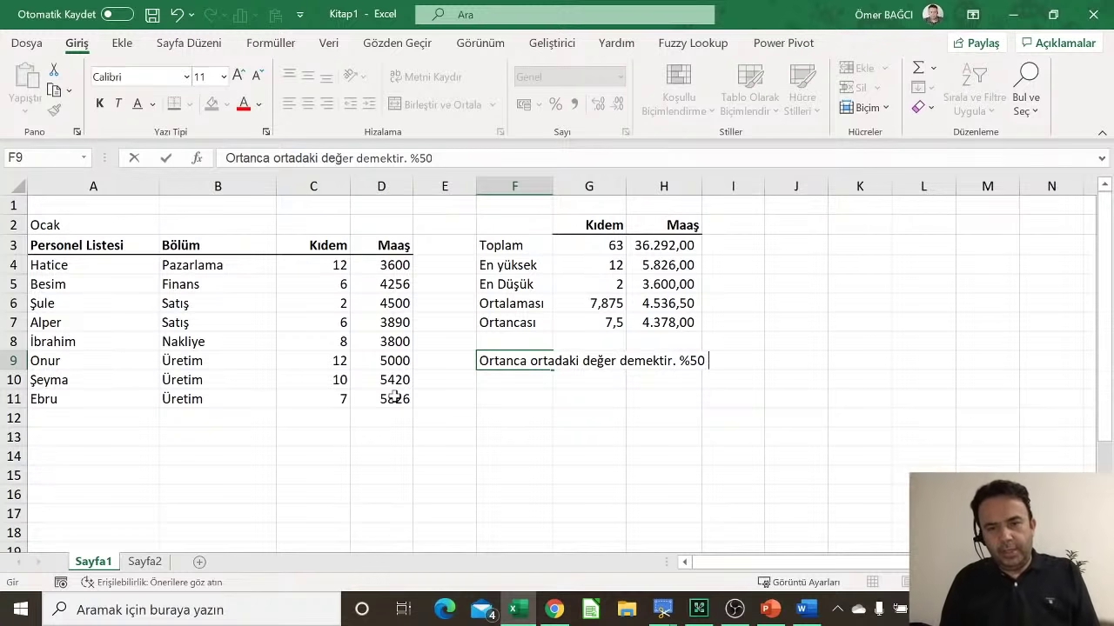
pyautogui.write(' ortanca d')
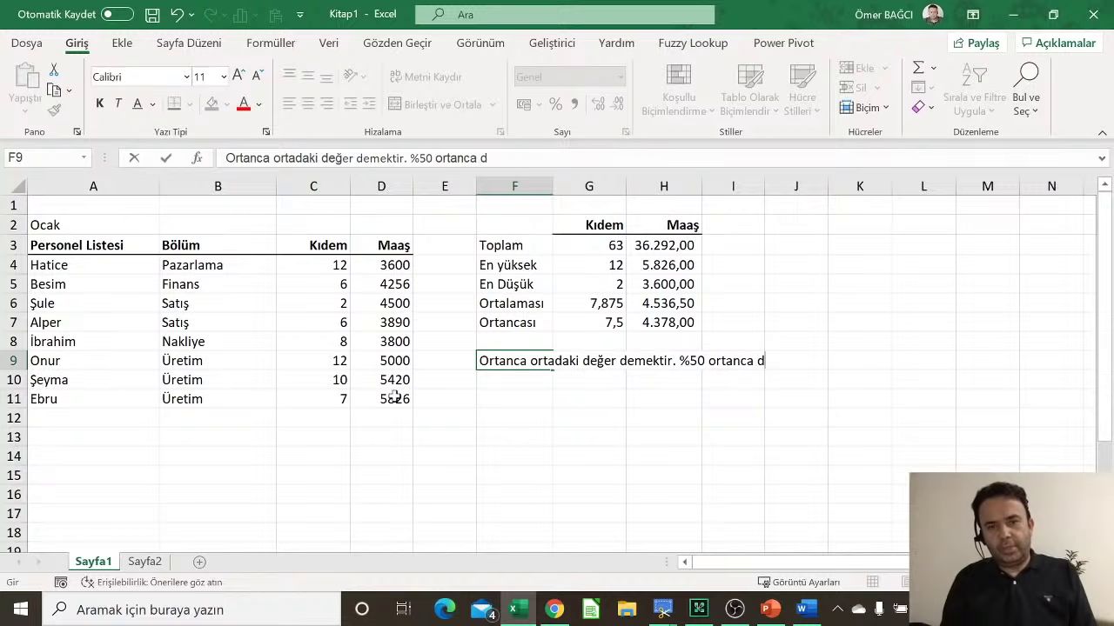
pyautogui.write('eğerin üstüd')
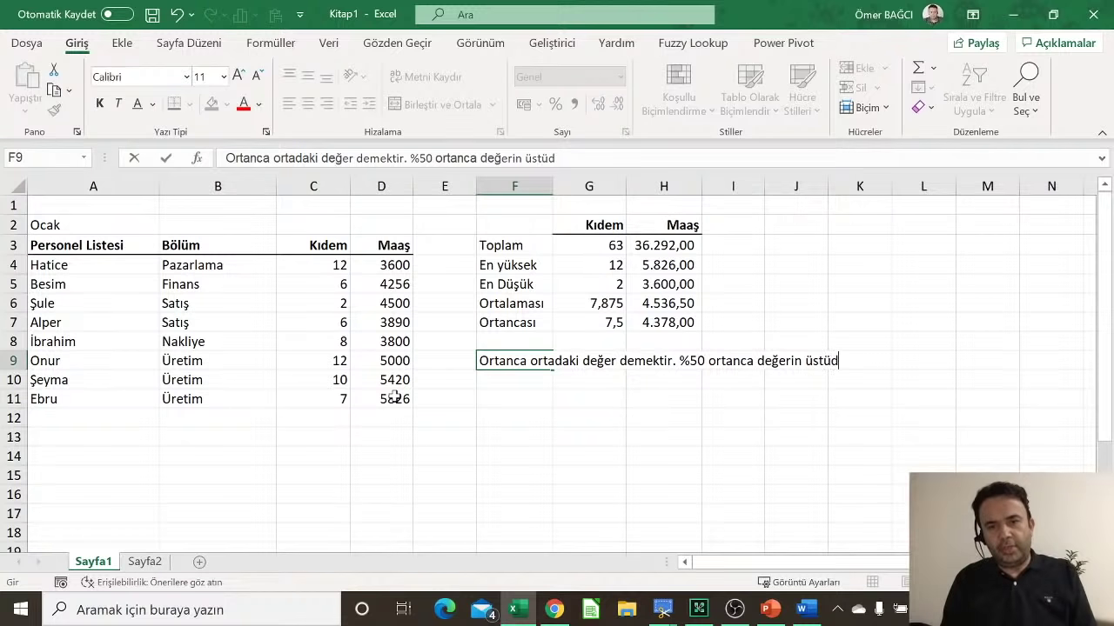
pyautogui.press('BackSpace')
pyautogui.write('ndedir,')
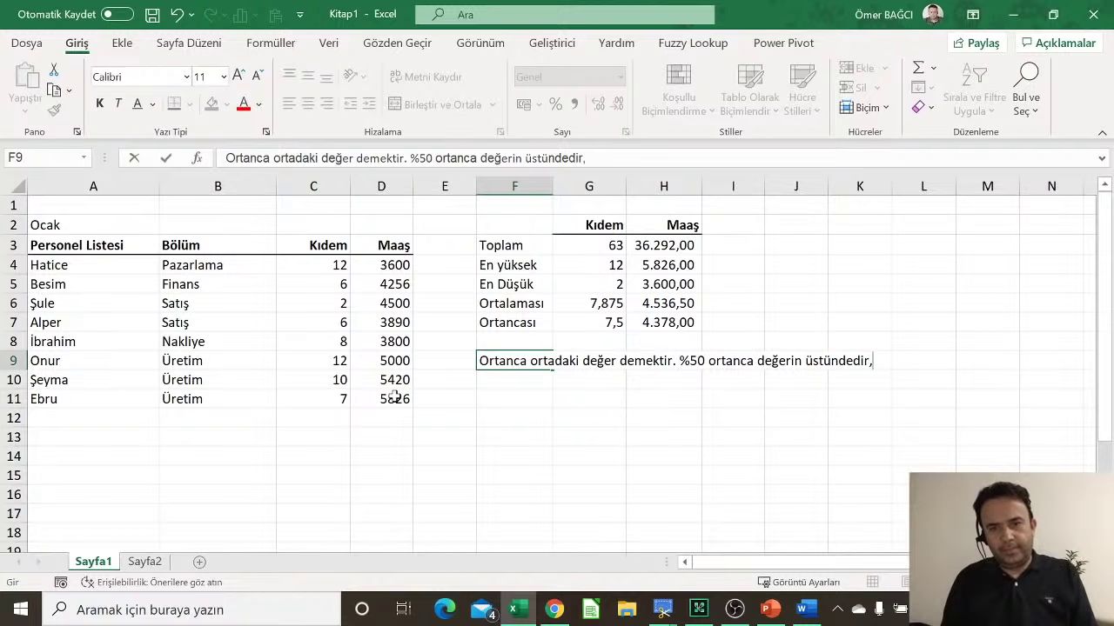
pyautogui.write(' %50 ortanc')
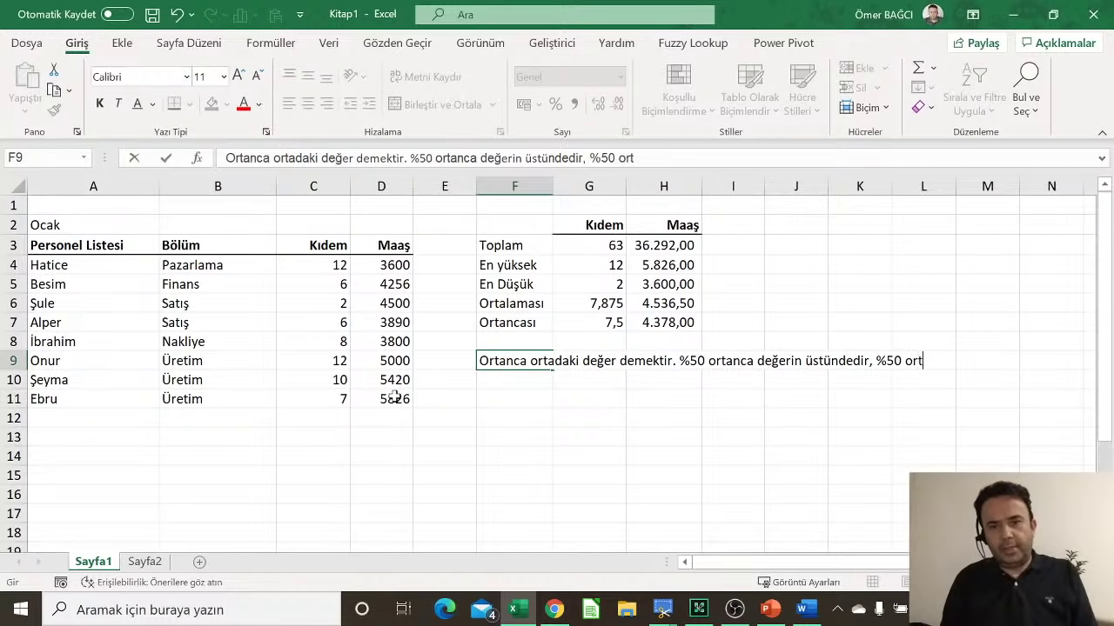
pyautogui.write('a değerin a')
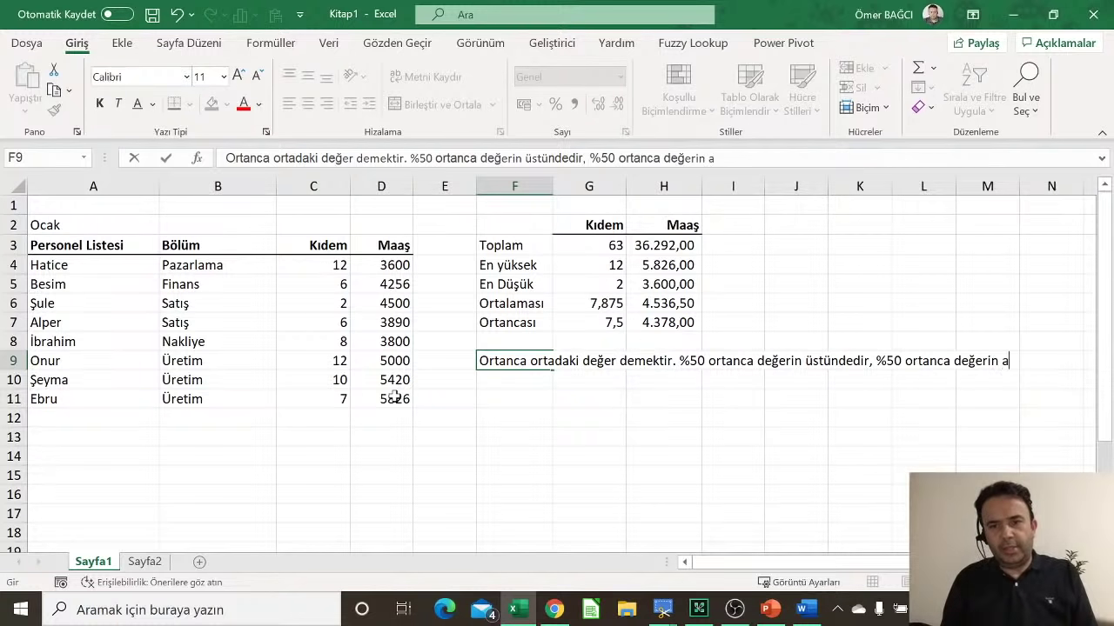
pyautogui.write('ltındadır')
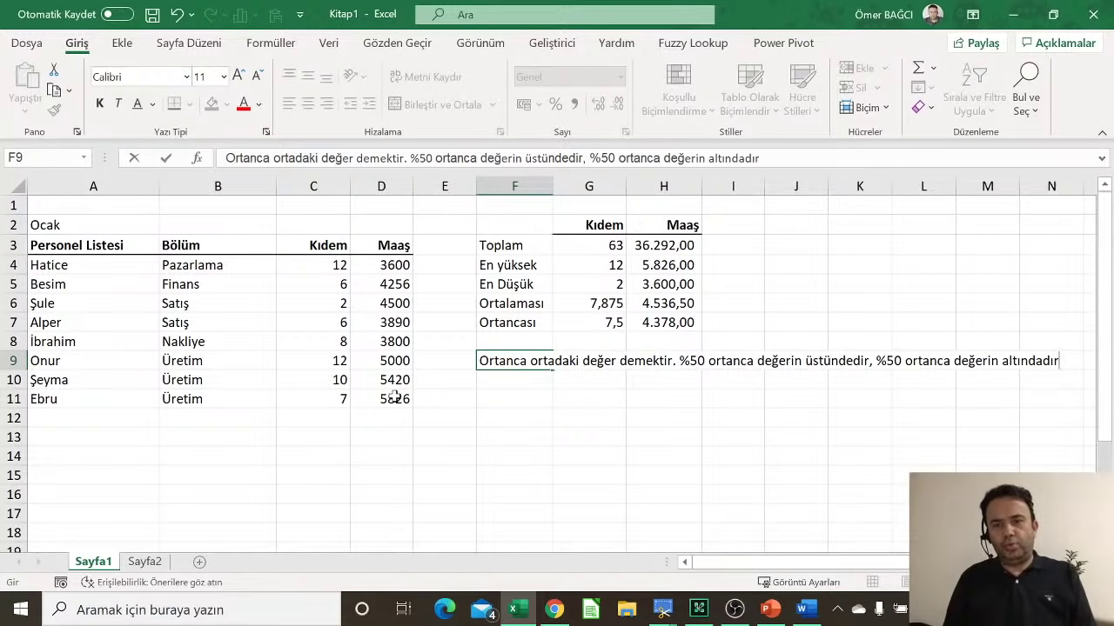
pyautogui.press('Return')
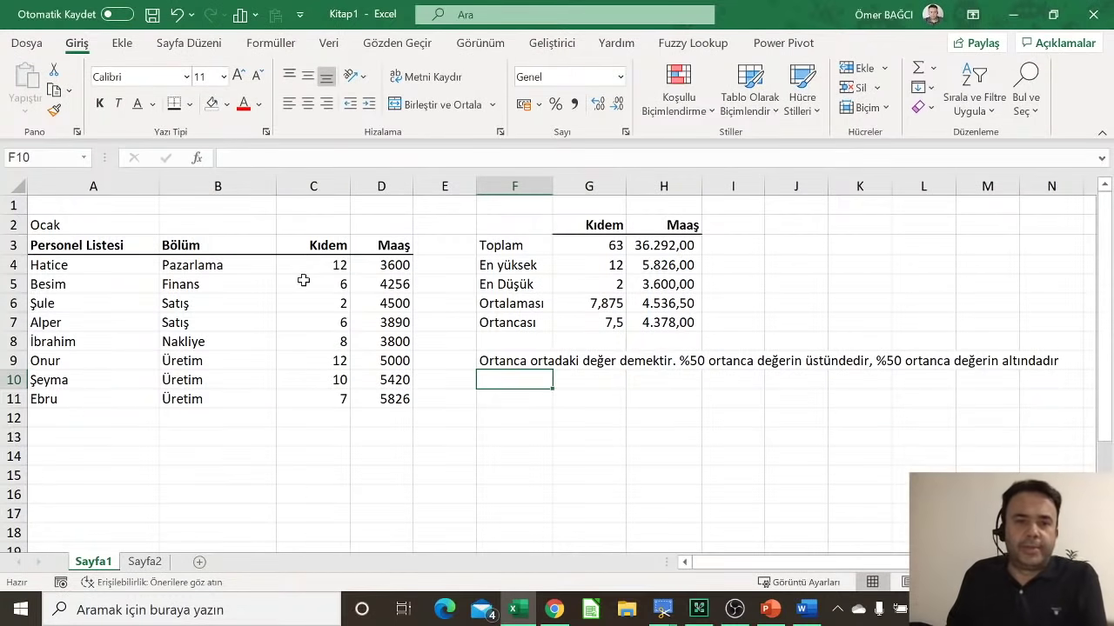
# Step: Rename the C3 header to Not and enter scores 50, 60, 45, 80 in C4:C7
pyautogui.click(318, 241)
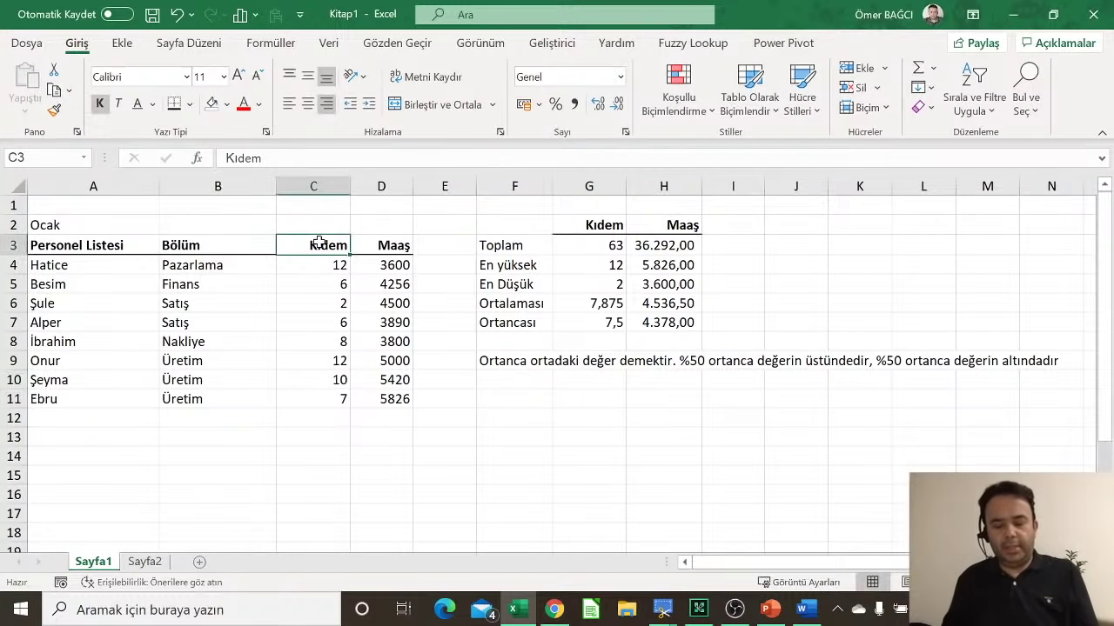
pyautogui.write('Not')
pyautogui.press('Return')
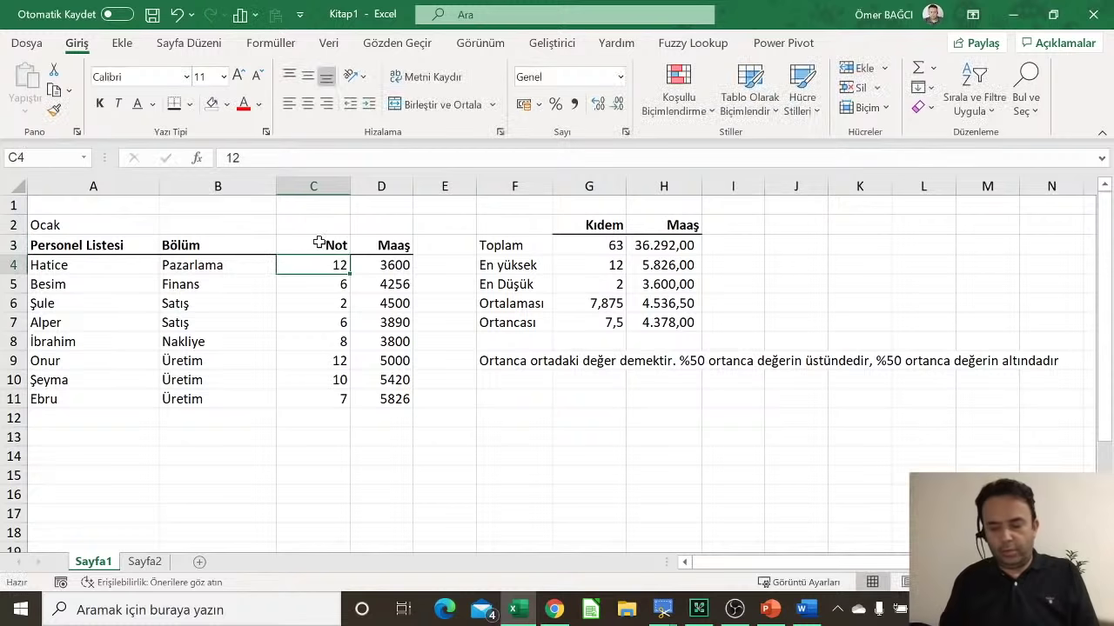
pyautogui.write('50')
pyautogui.press('Return')
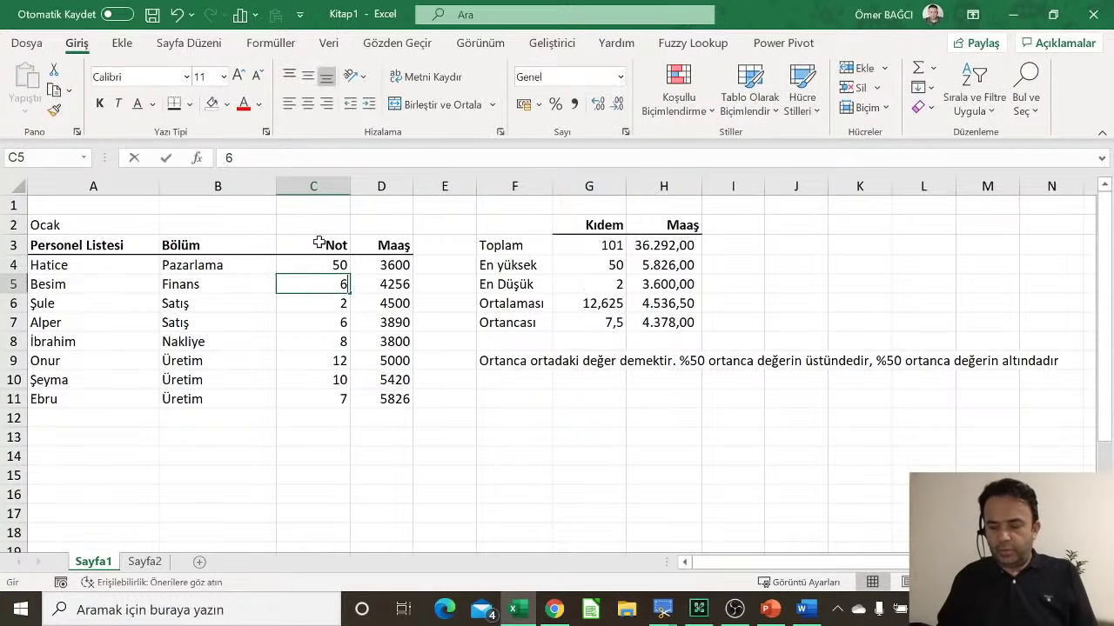
pyautogui.write('60')
pyautogui.press('Return')
pyautogui.write('45')
pyautogui.press('Return')
pyautogui.write('80')
pyautogui.press('Return')
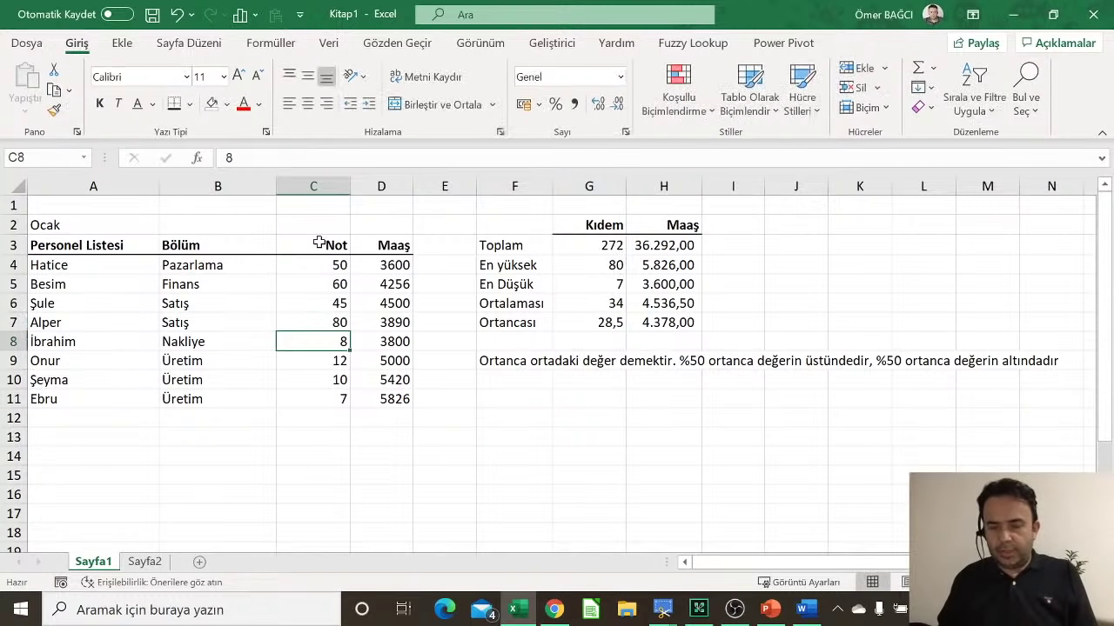
# Step: Enter scores 90, 12, 35, 47 in C8:C11 and format the G6 average as 52,38
pyautogui.write('90')
pyautogui.press('Return')
pyautogui.write('12')
pyautogui.press('Return')
pyautogui.write('35')
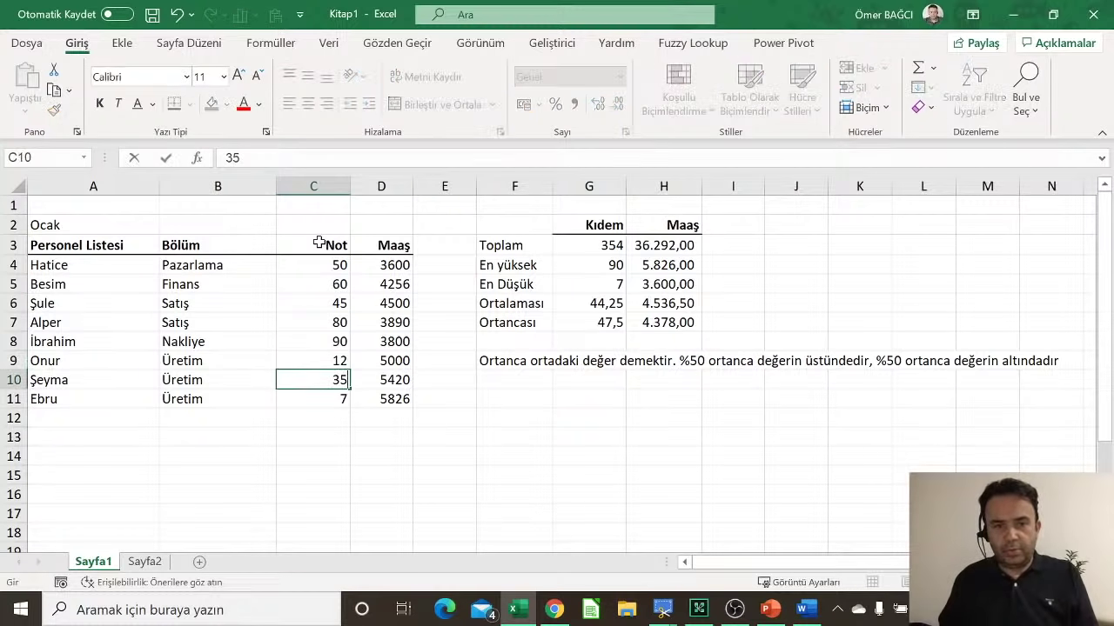
pyautogui.press('Return')
pyautogui.write('47')
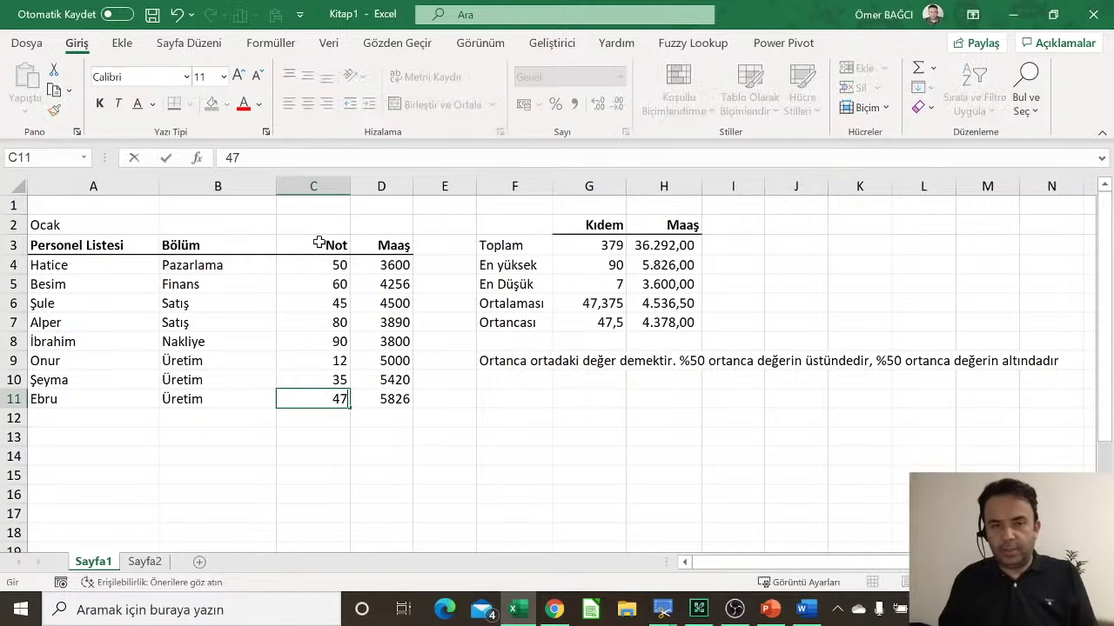
pyautogui.press('Return')
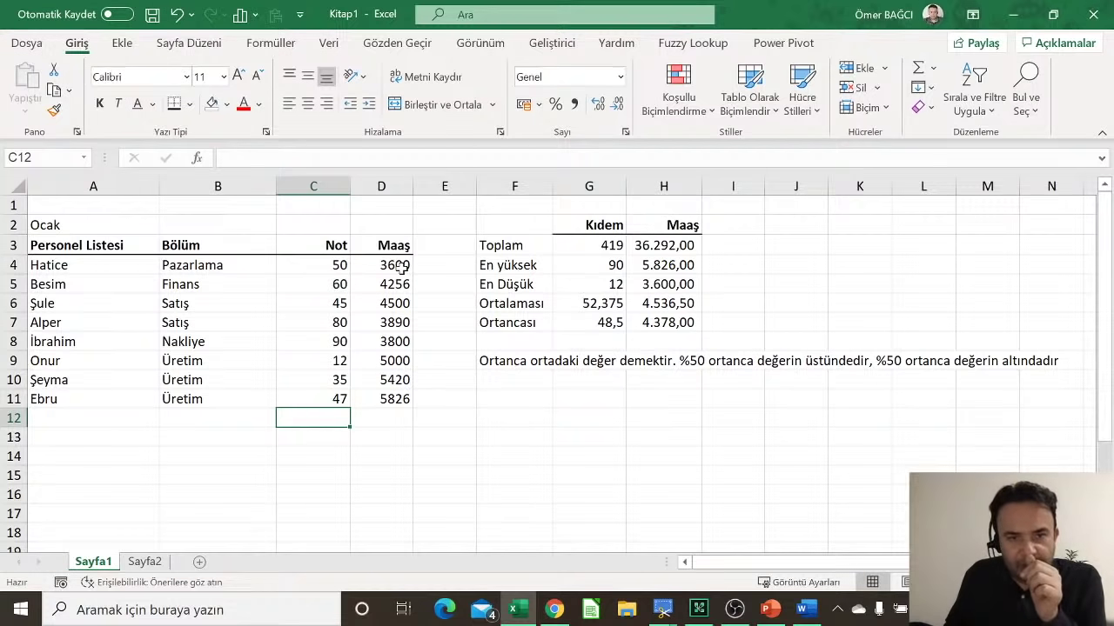
pyautogui.click(574, 304)
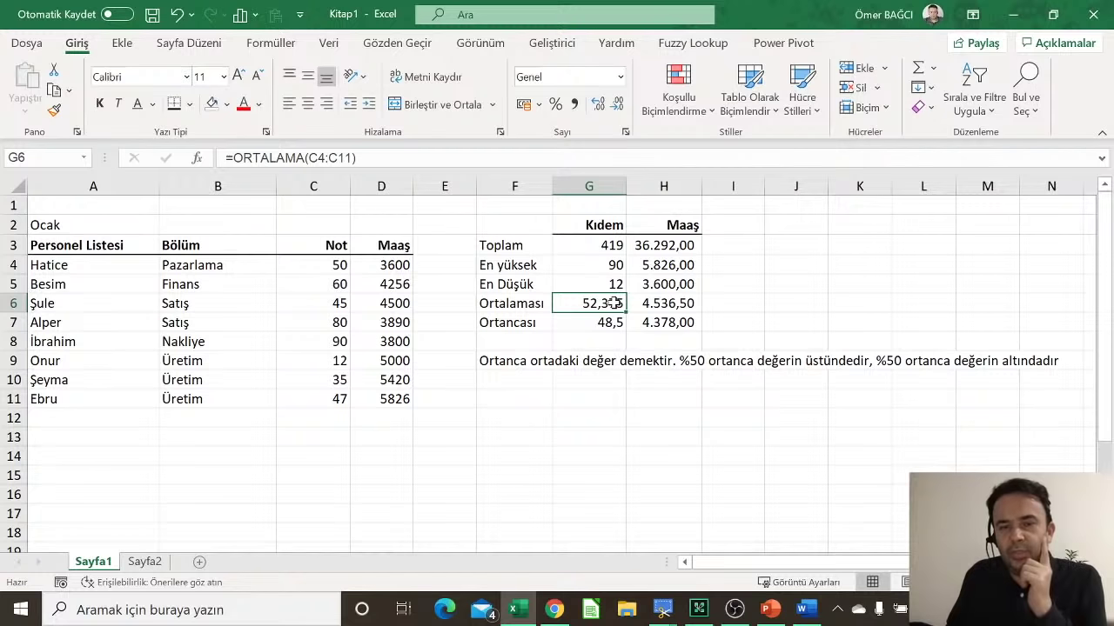
pyautogui.click(573, 103)
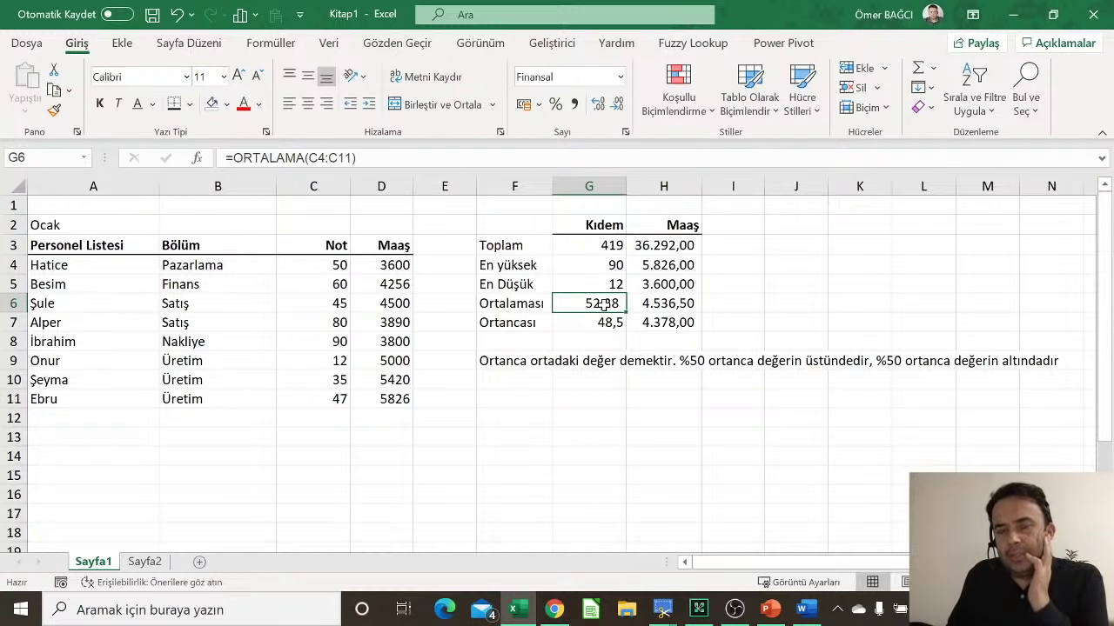
# Step: Change the C3 header to Not/Vade, then review the average and median formulas in G6 and G7
pyautogui.click(335, 247)
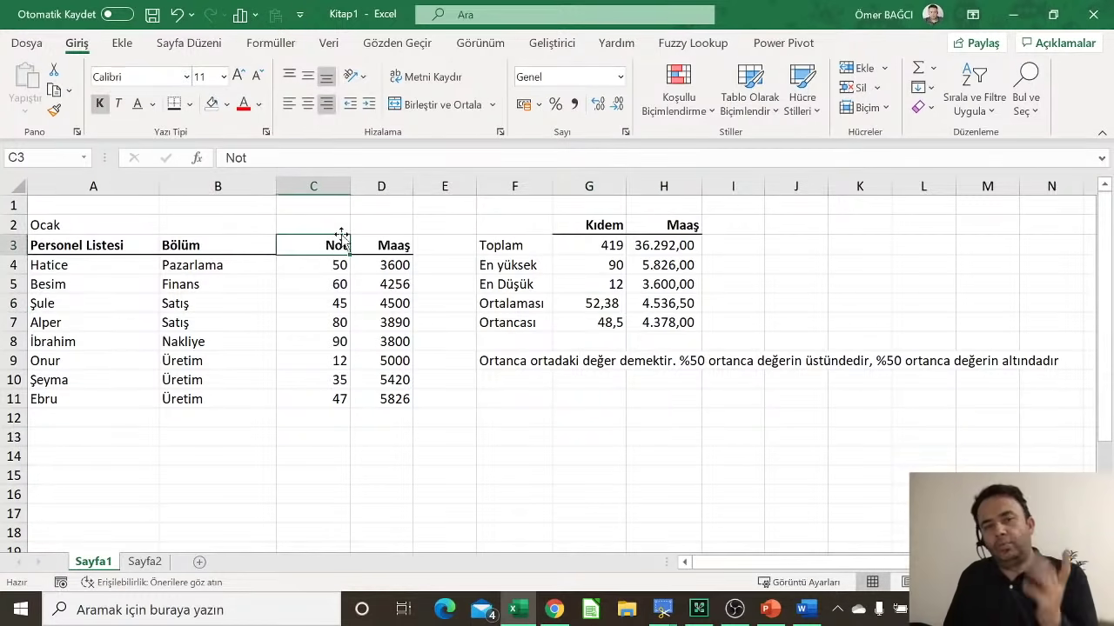
pyautogui.press('F2')
pyautogui.write('/Vd')
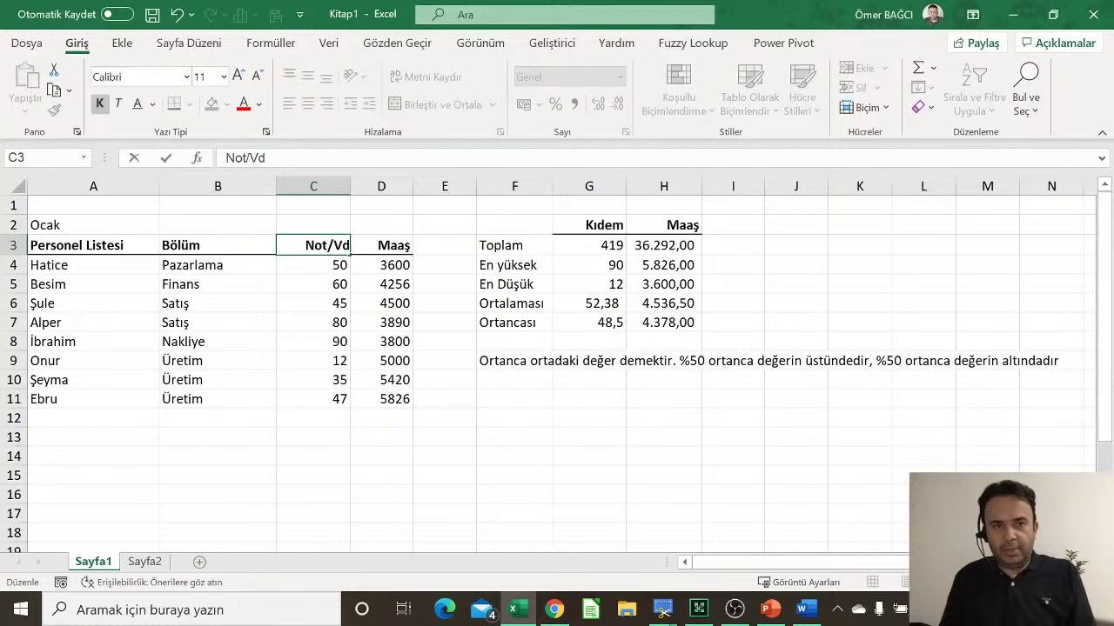
pyautogui.press('BackSpace')
pyautogui.write('ade')
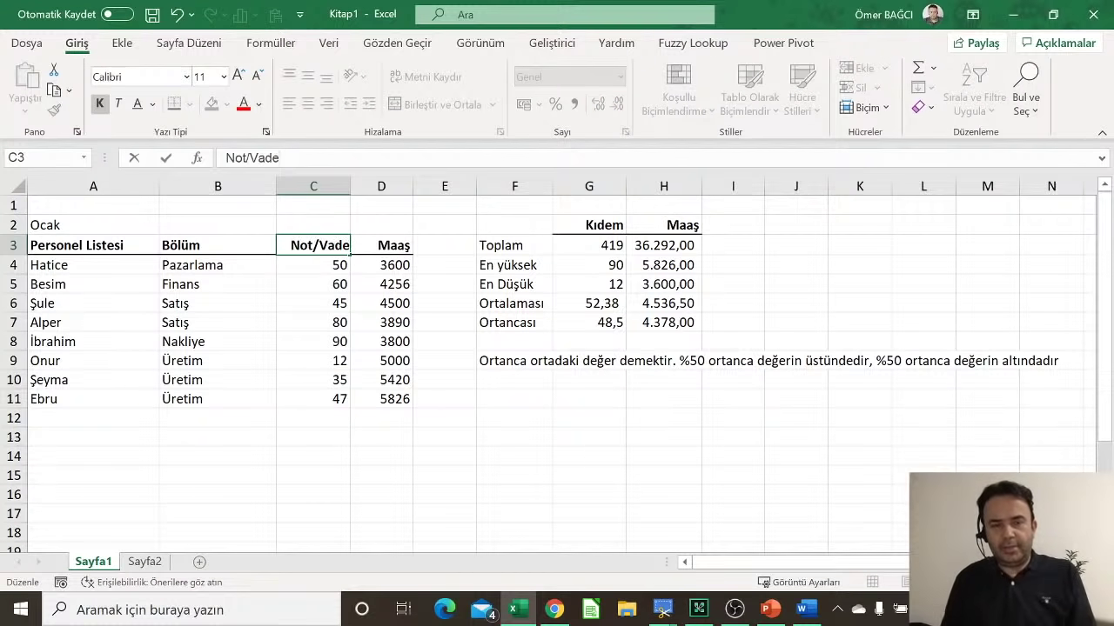
pyautogui.press('Return')
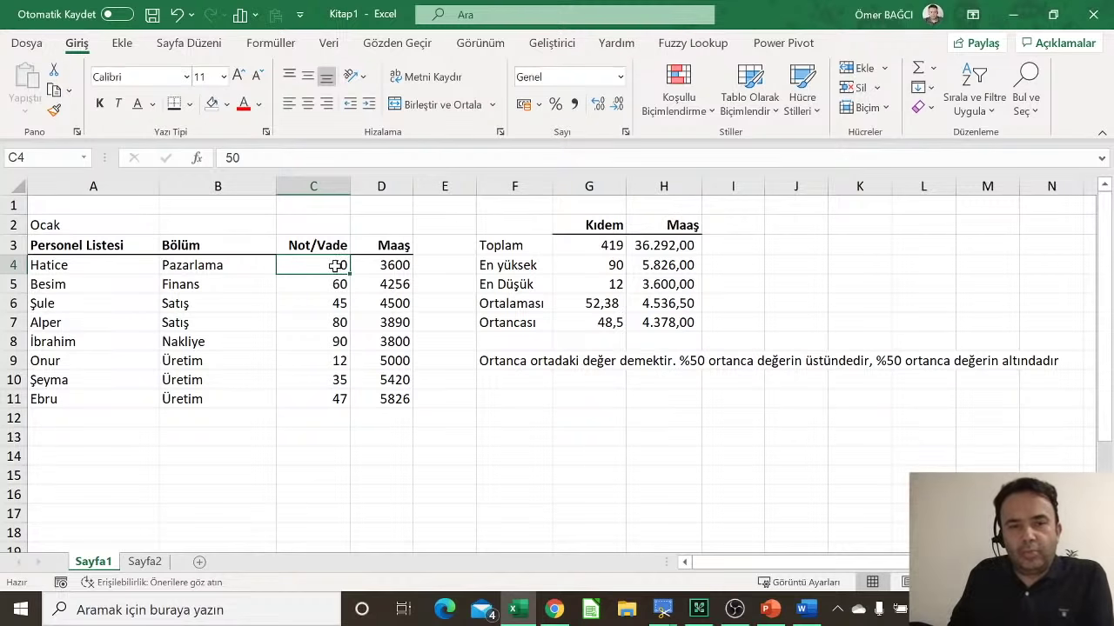
pyautogui.click(602, 301)
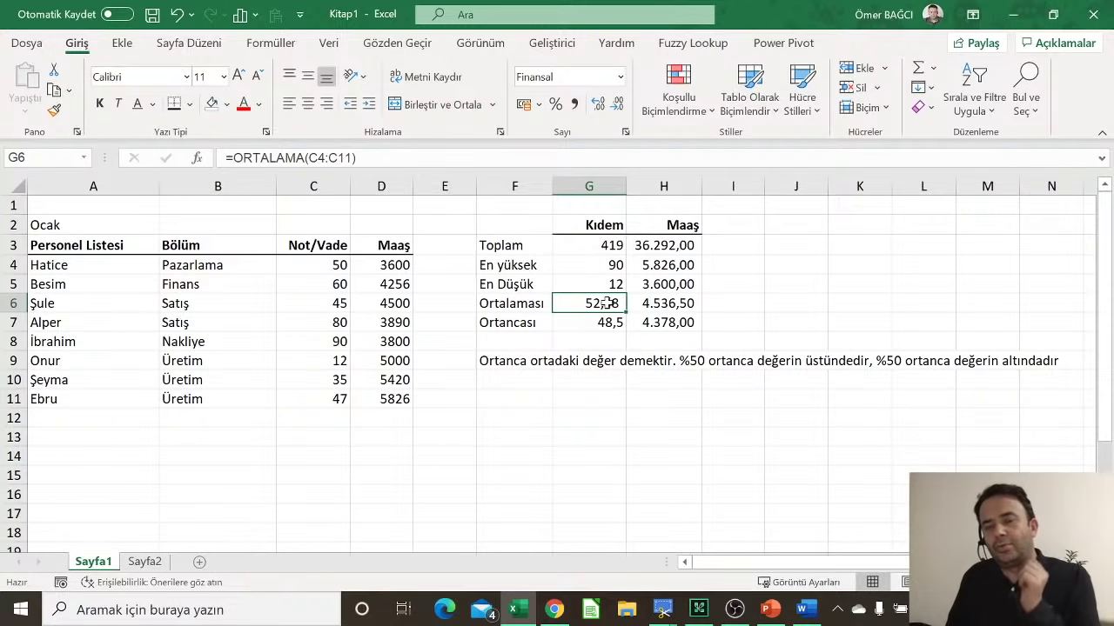
pyautogui.click(609, 320)
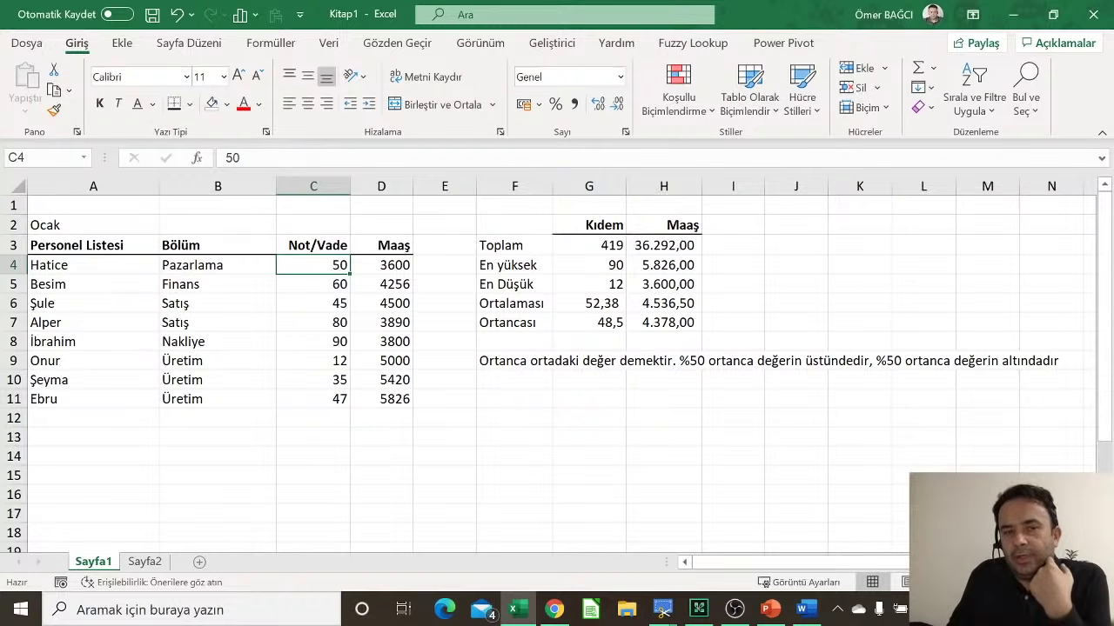
# Step: Enter 90 as the score in C4, C5 and C6
pyautogui.write('90')
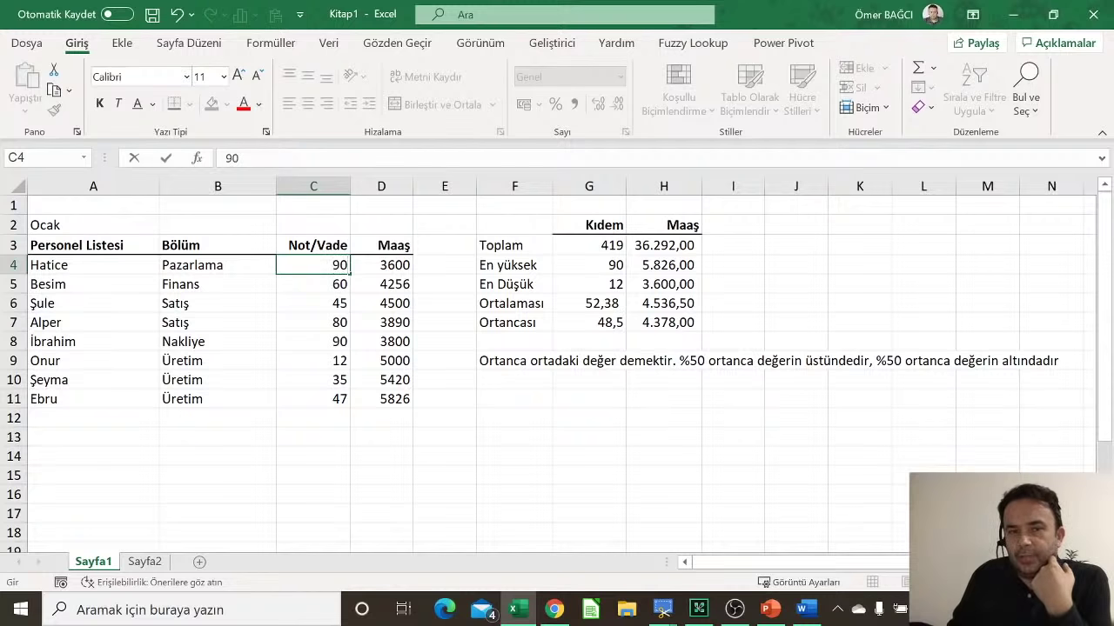
pyautogui.press('Return')
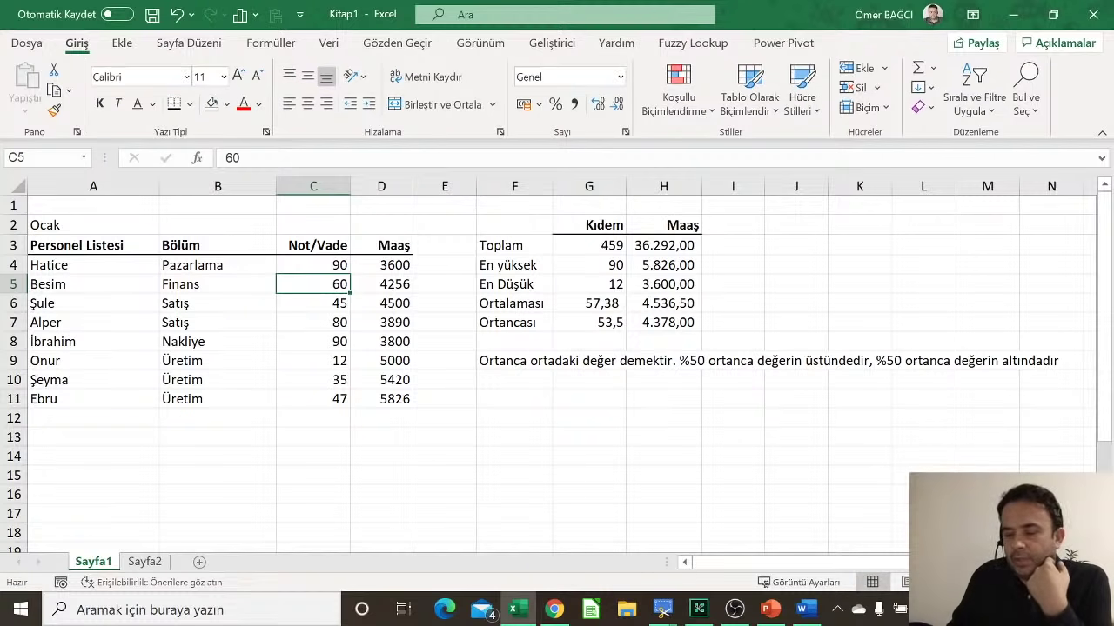
pyautogui.write('90')
pyautogui.press('Return')
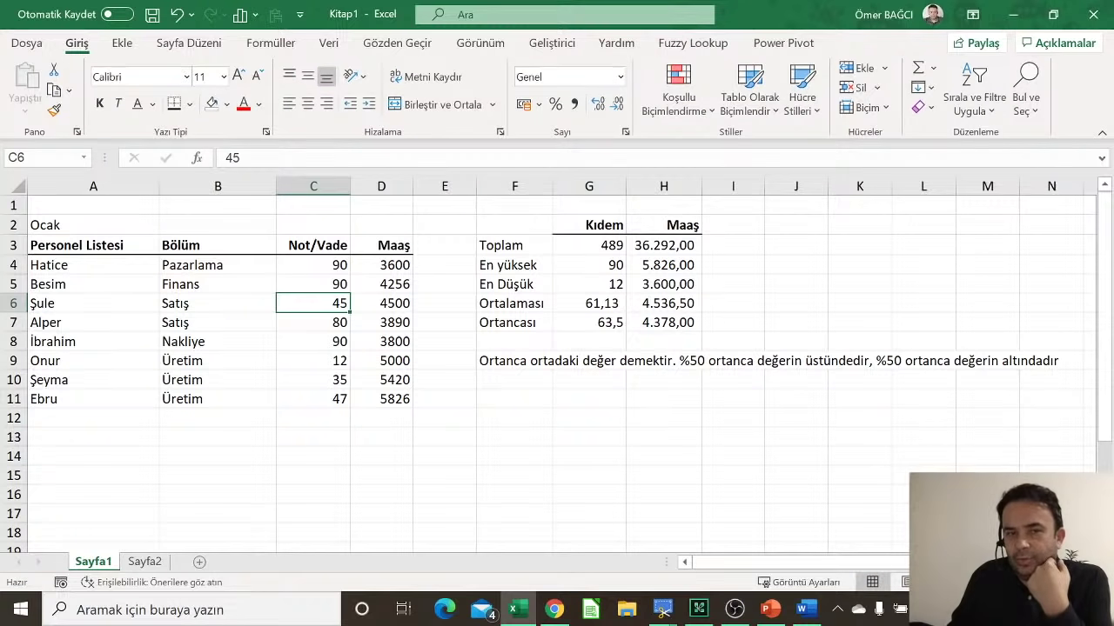
pyautogui.write('90')
pyautogui.press('Return')
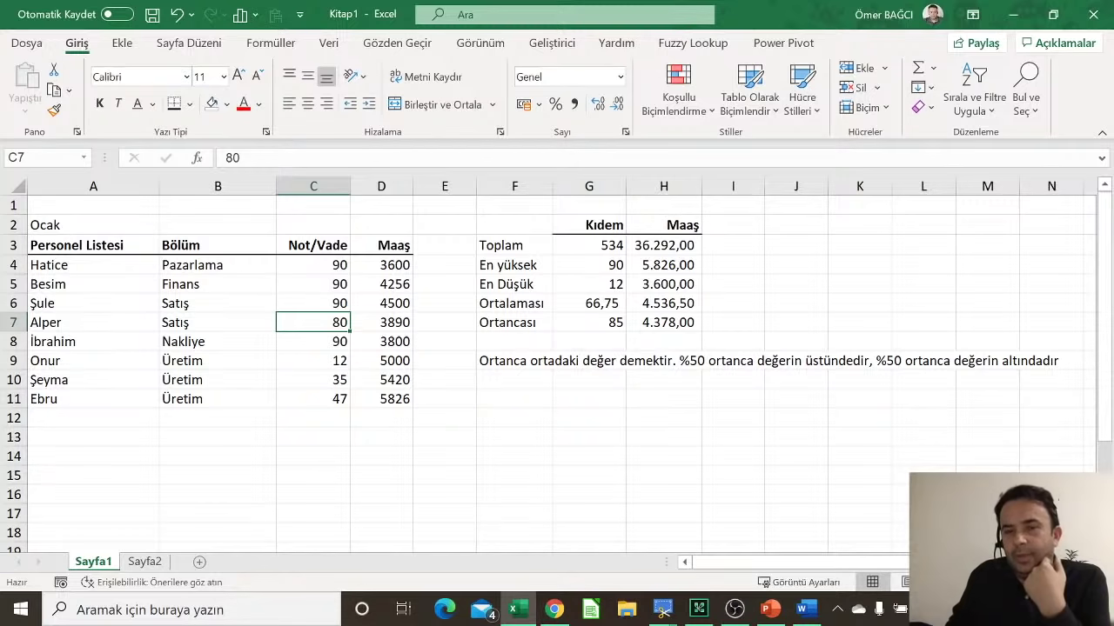
# Step: Check the recalculated Kıdem average of 66,75 and median of 85 in G6 and G7
pyautogui.click(534, 309)
pyautogui.click(589, 304)
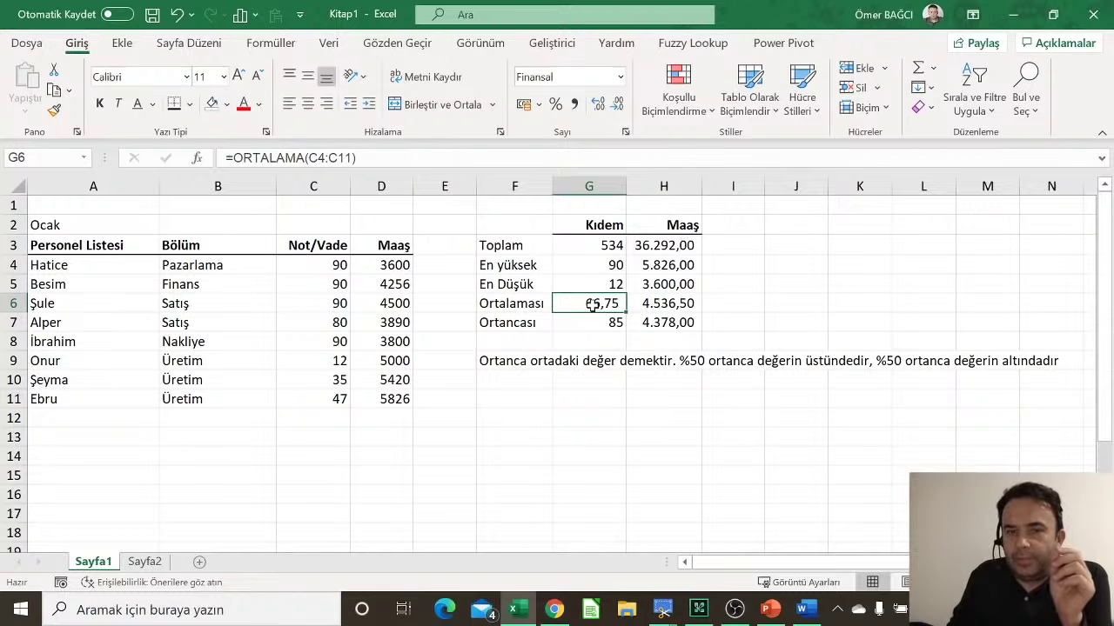
pyautogui.click(609, 320)
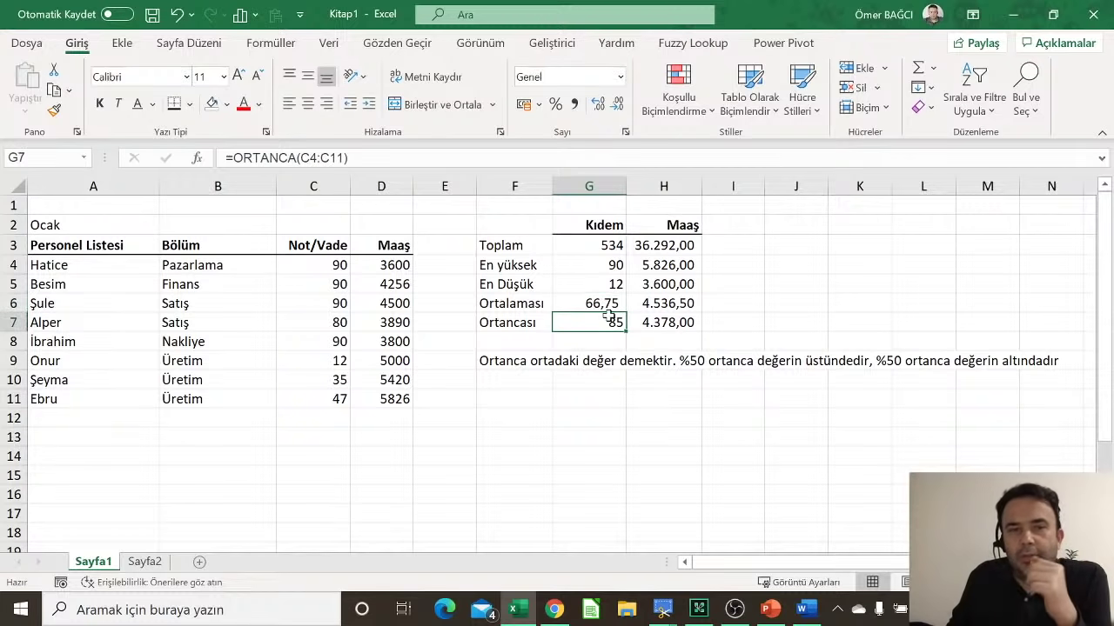
pyautogui.click(606, 303)
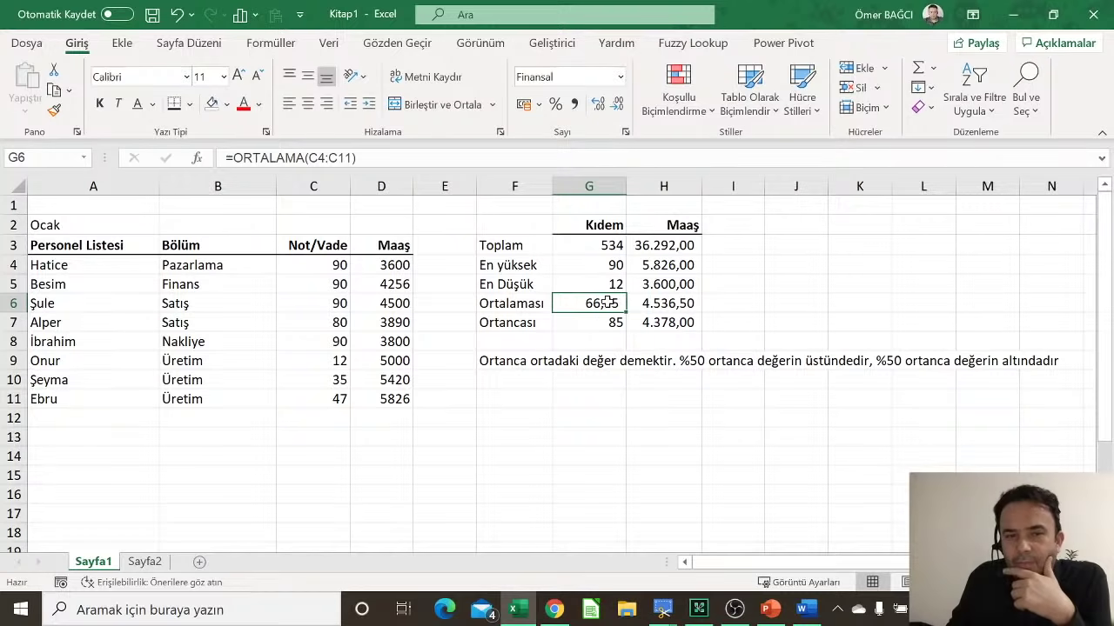
pyautogui.click(616, 323)
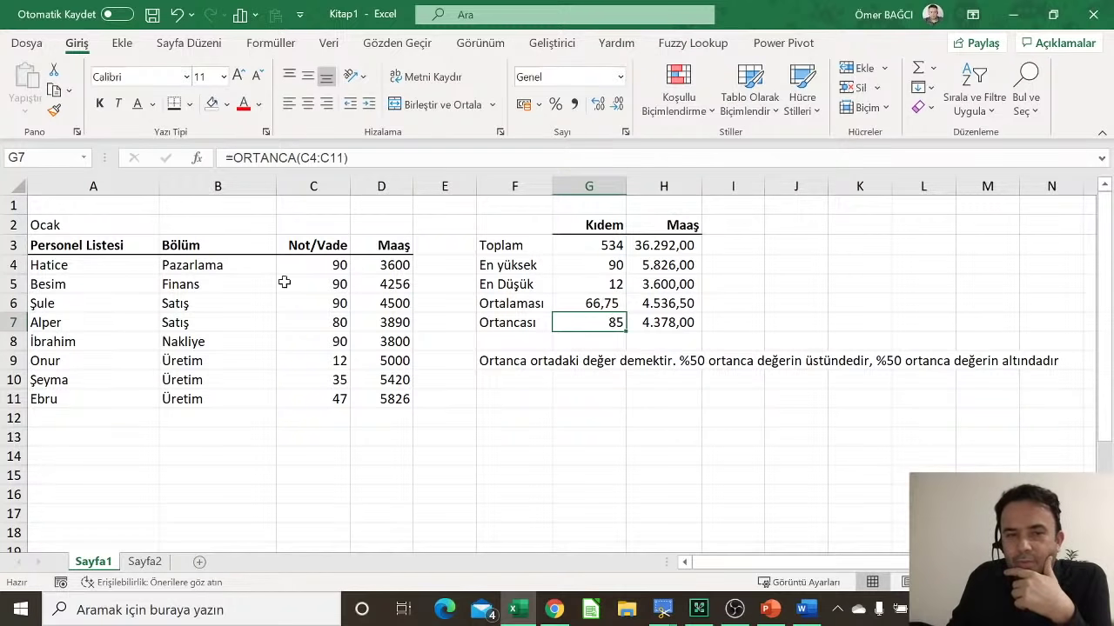
# Step: Change the scores to 15, 25 and 36 in C5:C7 and 17 in C11
pyautogui.click(310, 282)
pyautogui.write('15')
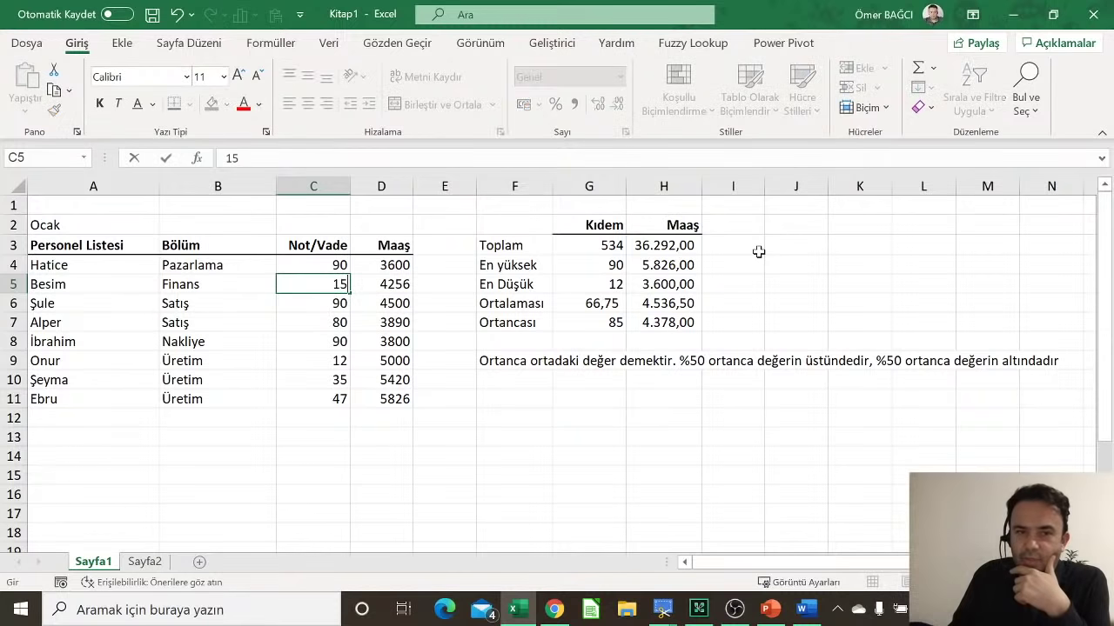
pyautogui.press('Return')
pyautogui.write('25')
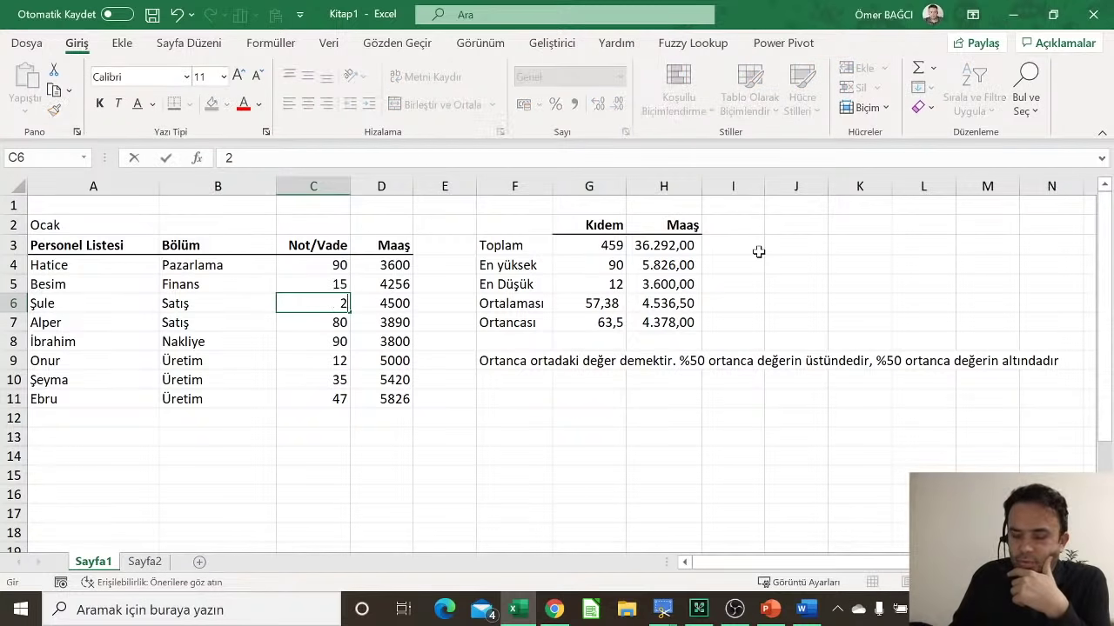
pyautogui.press('Return')
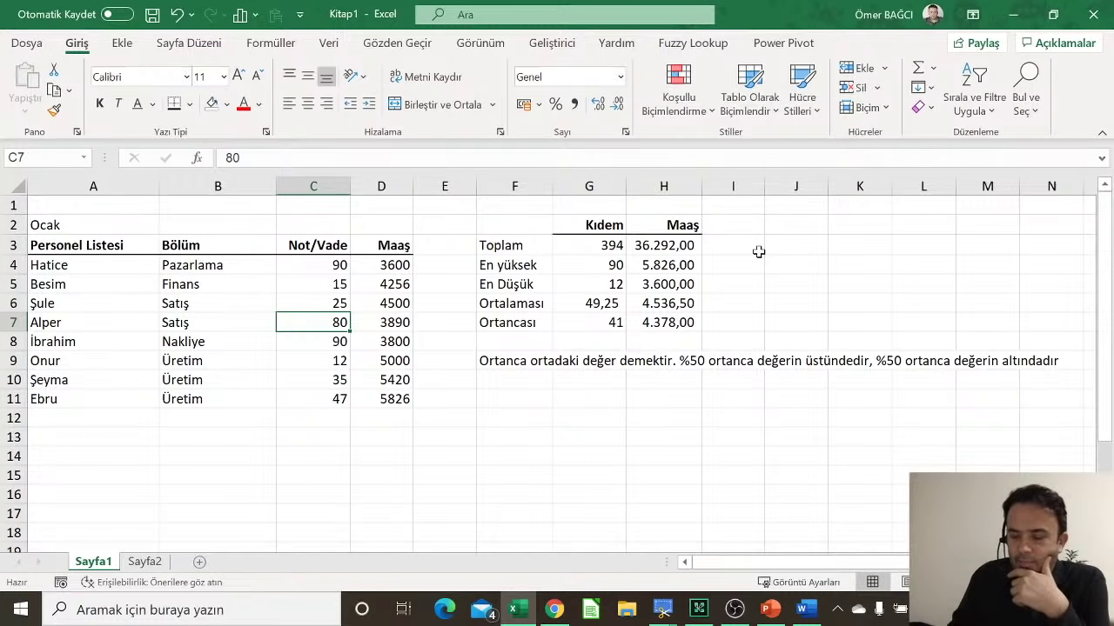
pyautogui.write('36')
pyautogui.press('Return')
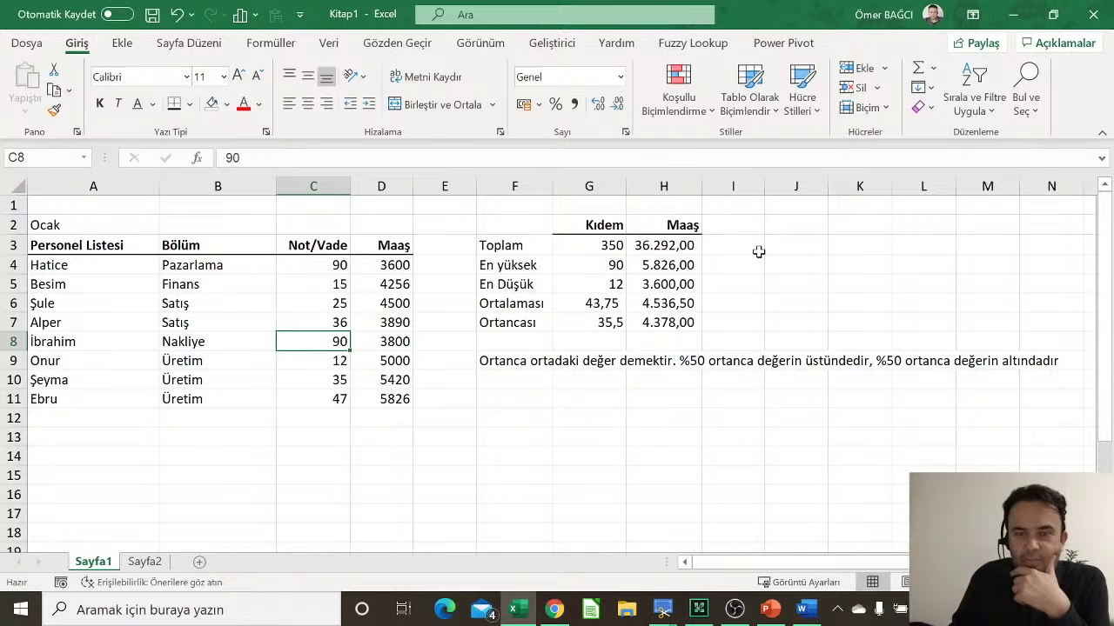
pyautogui.write('8')
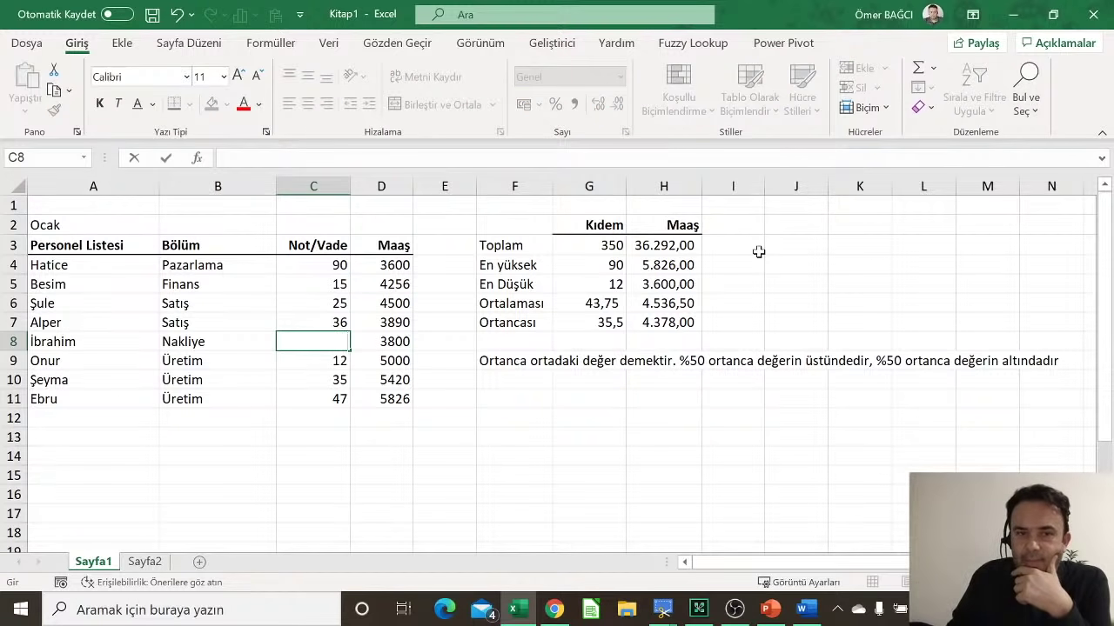
pyautogui.write('0')
pyautogui.press('Return')
pyautogui.press('Return')
pyautogui.press('Return')
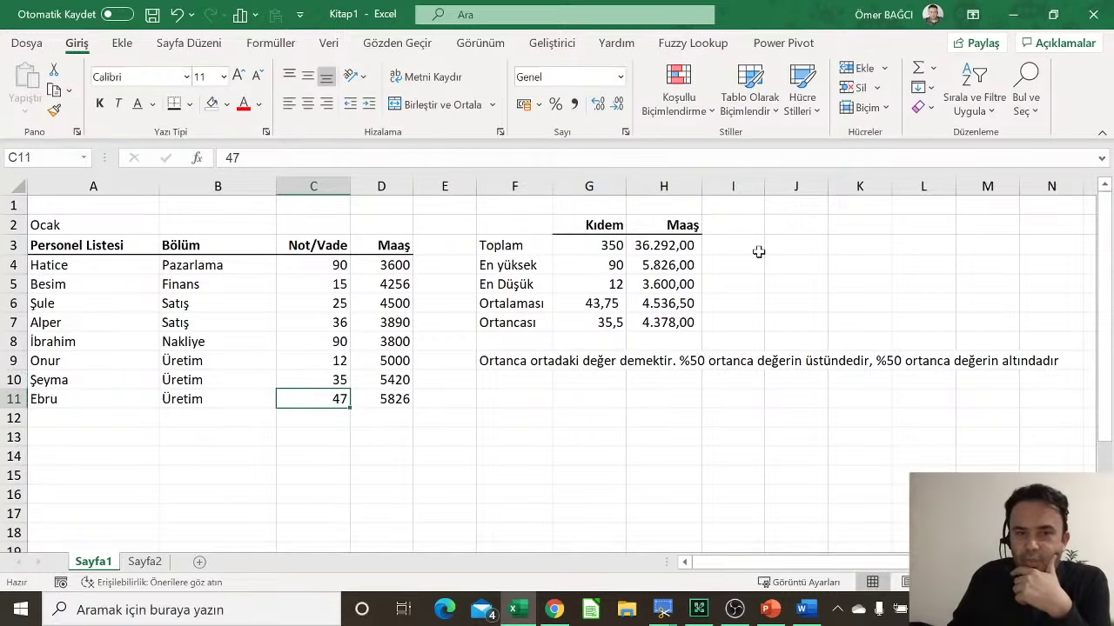
pyautogui.write('17')
pyautogui.press('Return')
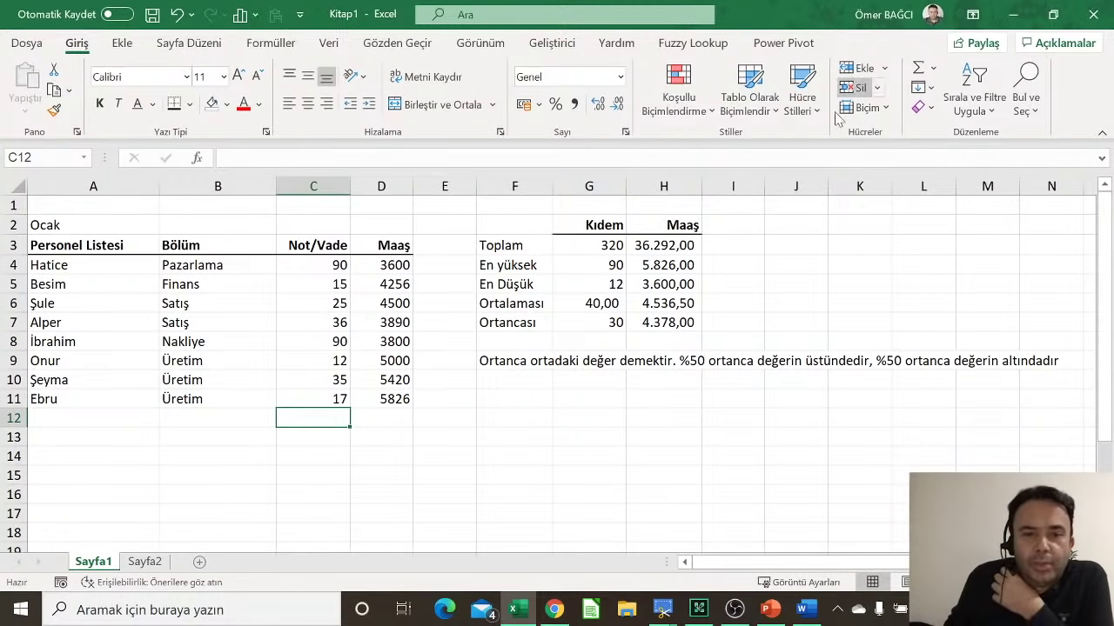
pyautogui.click(579, 300)
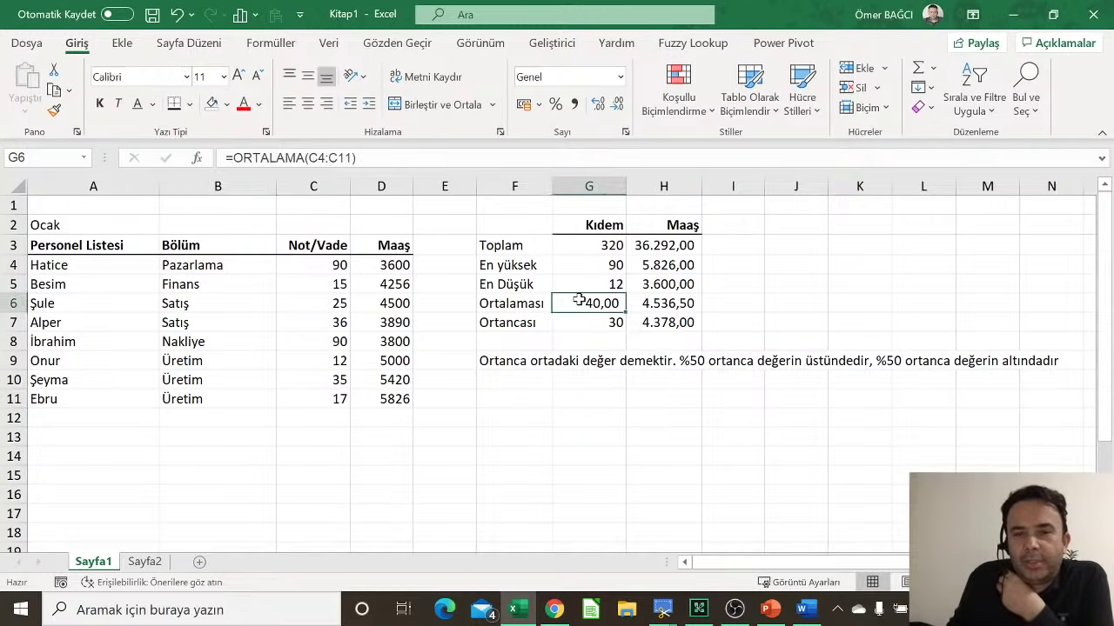
pyautogui.click(587, 318)
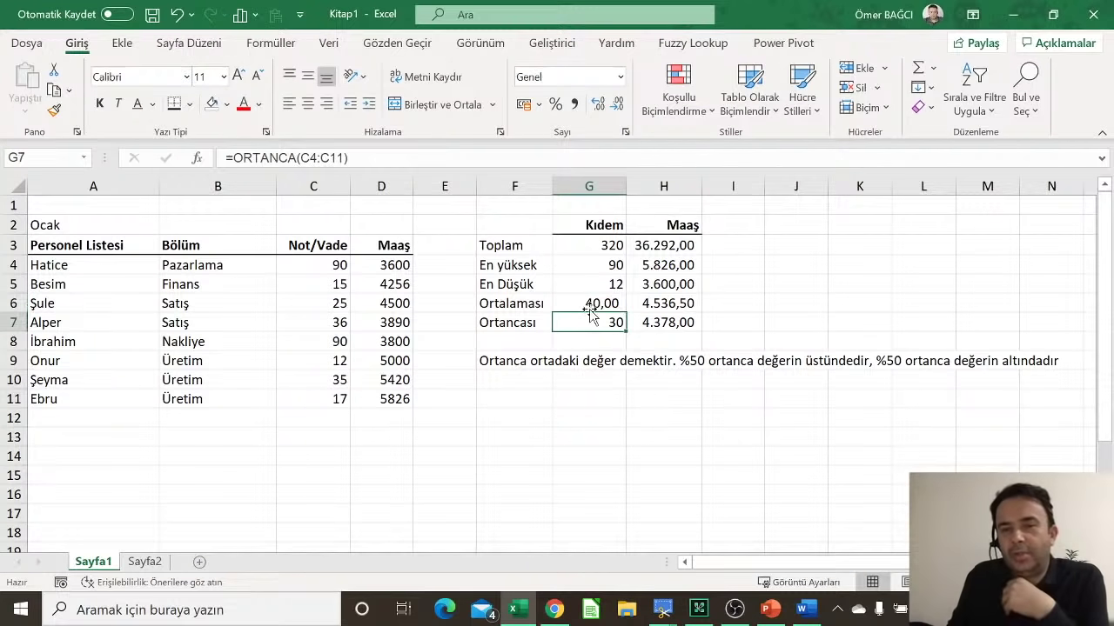
pyautogui.click(589, 301)
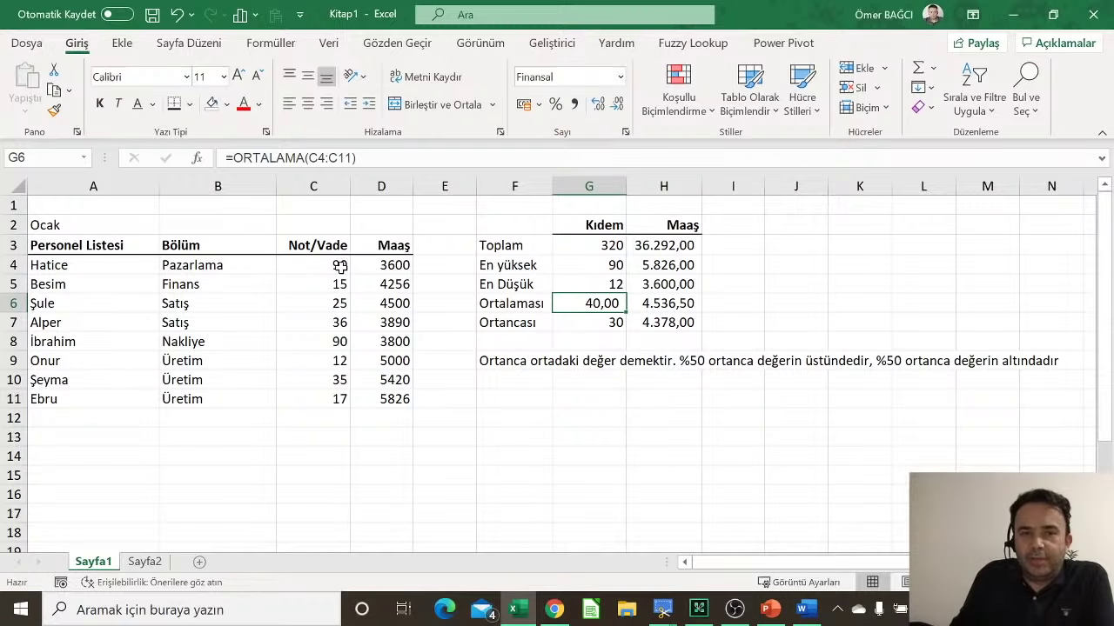
pyautogui.moveTo(339, 266); pyautogui.dragTo(347, 398)
pyautogui.click(613, 301)
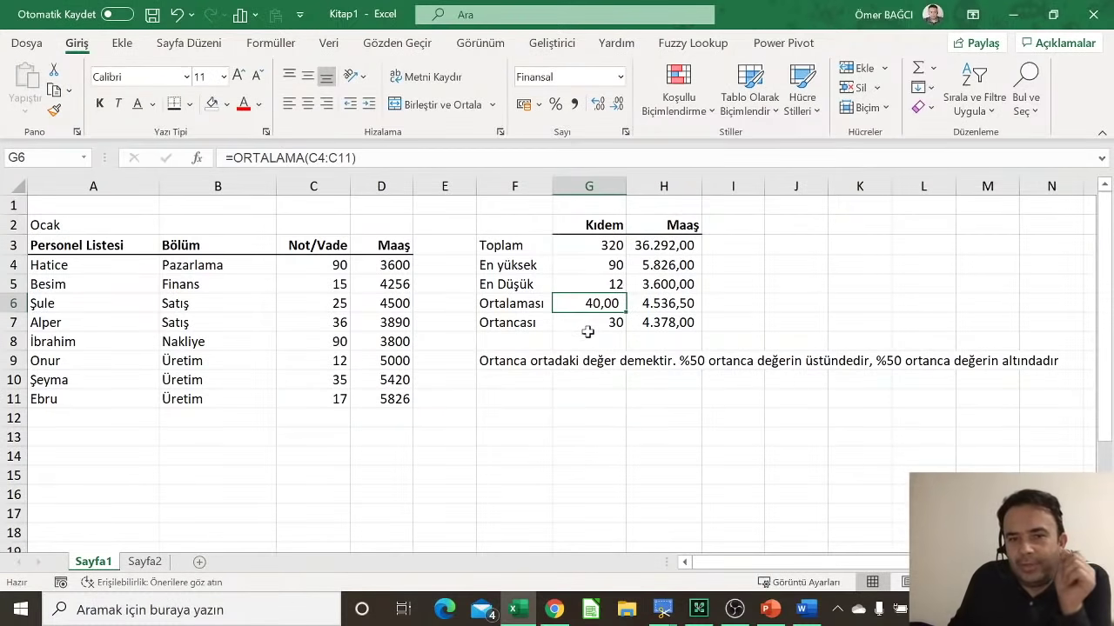
pyautogui.click(589, 322)
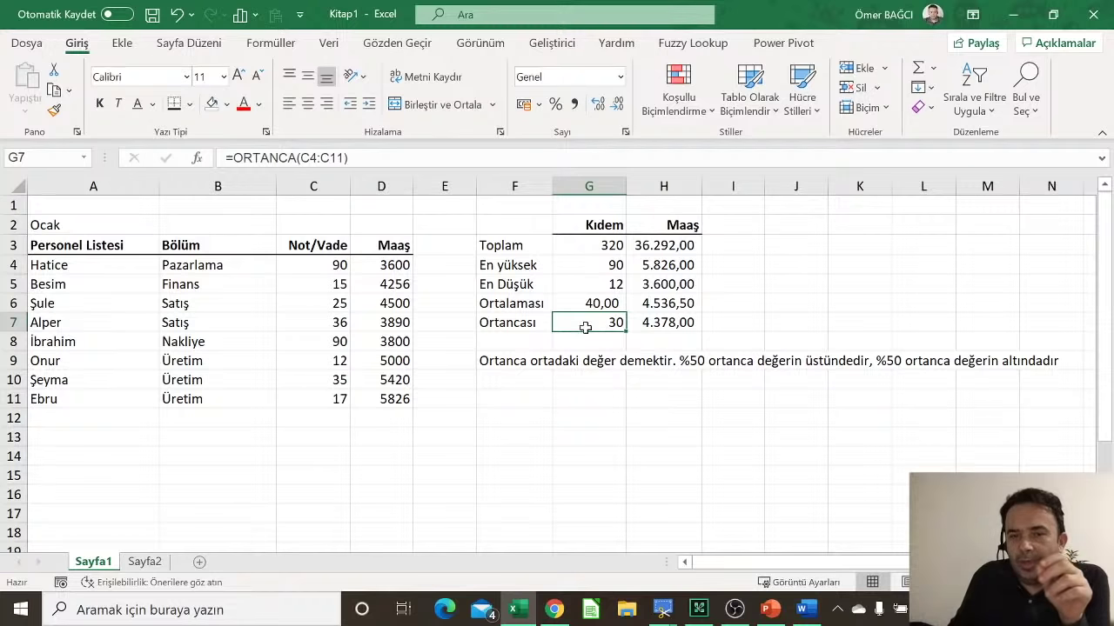
pyautogui.click(310, 265)
pyautogui.moveTo(310, 265); pyautogui.dragTo(310, 398)
pyautogui.click(587, 324)
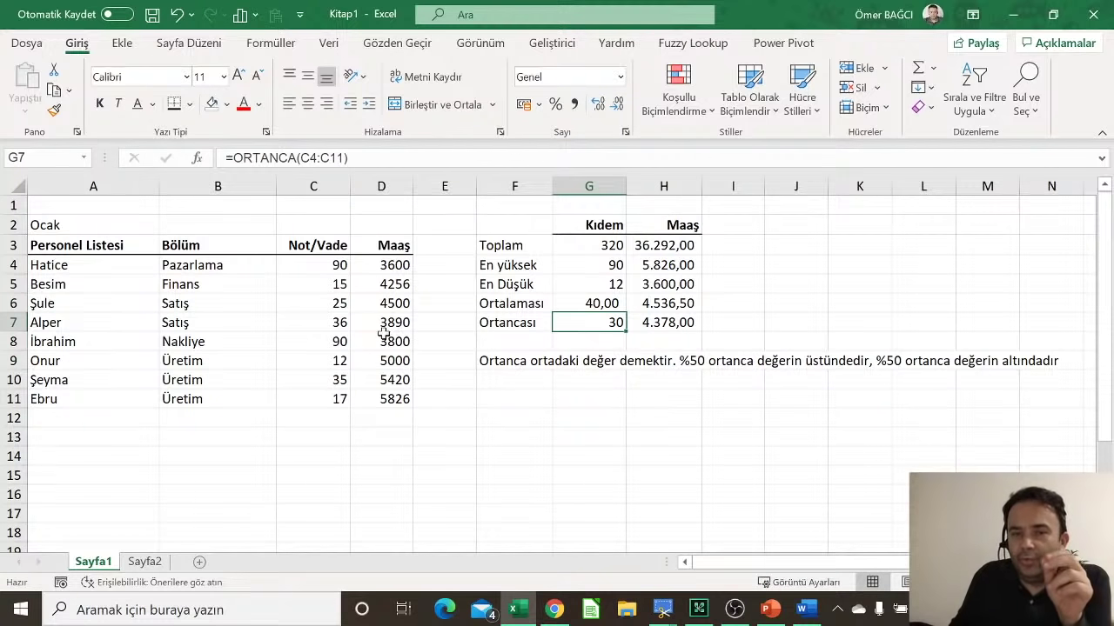
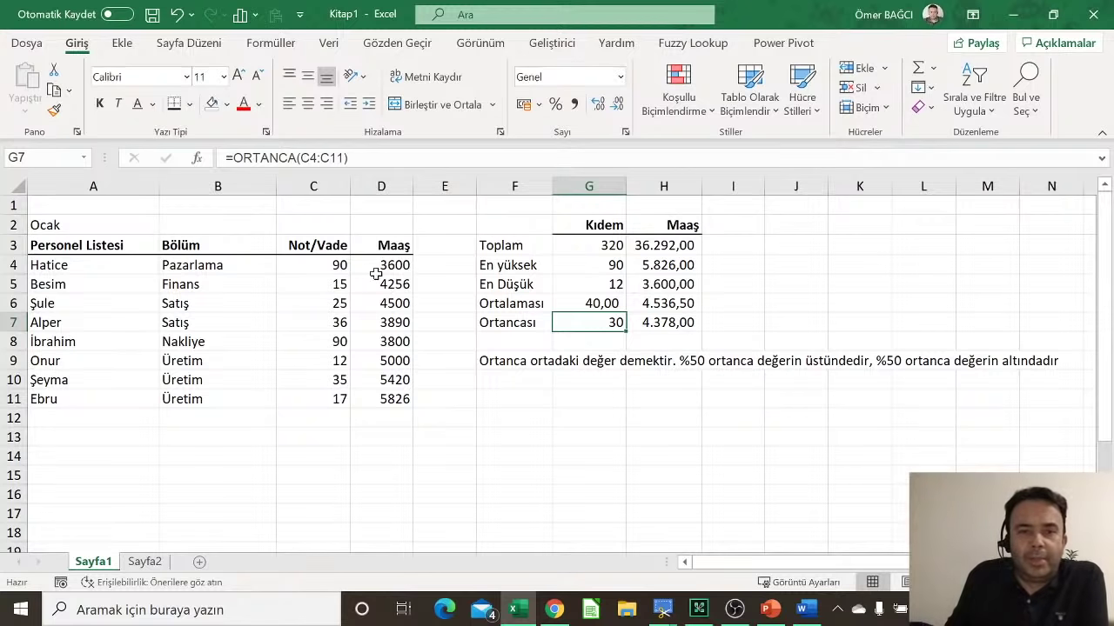
# Step: Review the Finans entry, the statistic labels and the column C total formula
pyautogui.click(229, 289)
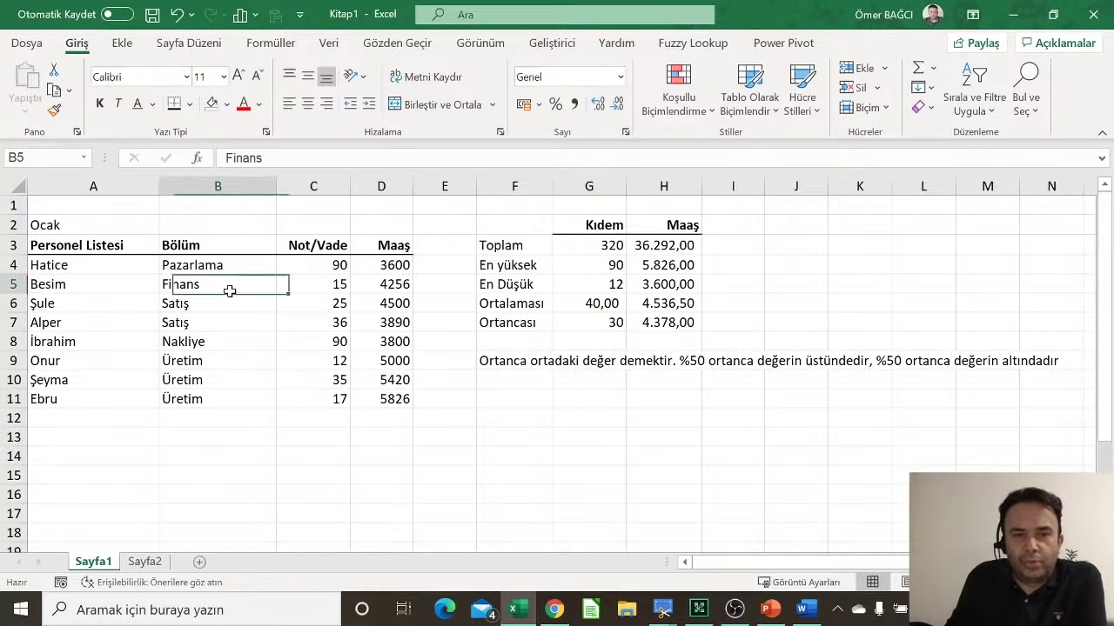
pyautogui.click(508, 246)
pyautogui.click(509, 285)
pyautogui.click(510, 323)
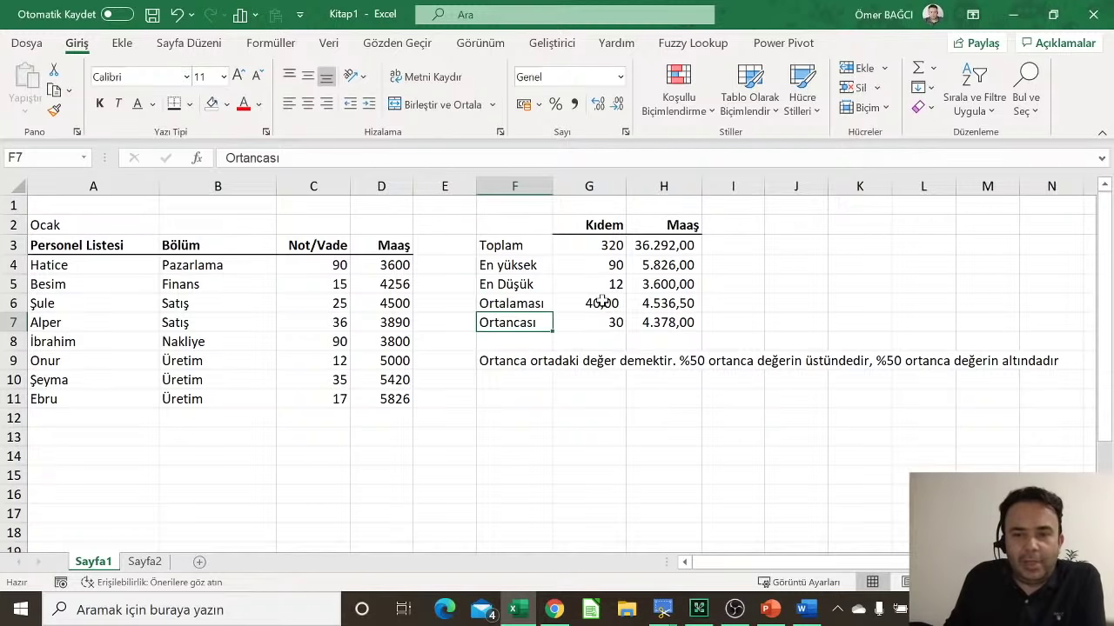
pyautogui.click(613, 246)
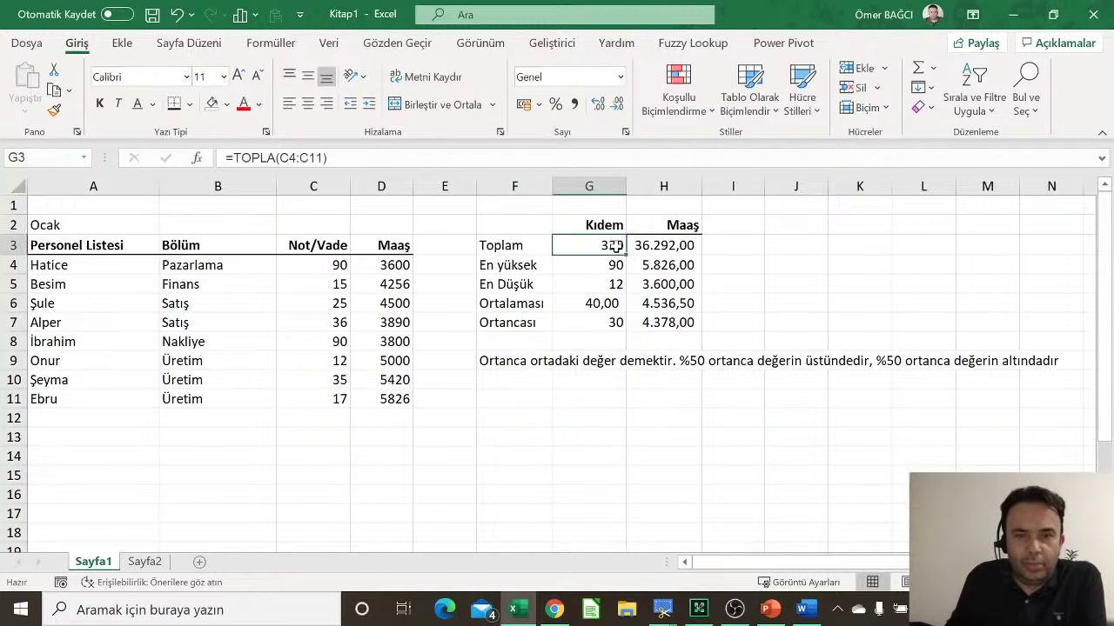
pyautogui.click(346, 281)
# Step: Rename header C3 to Kıdem and enter 12, 5 and 4 in C4:C6
pyautogui.click(339, 246)
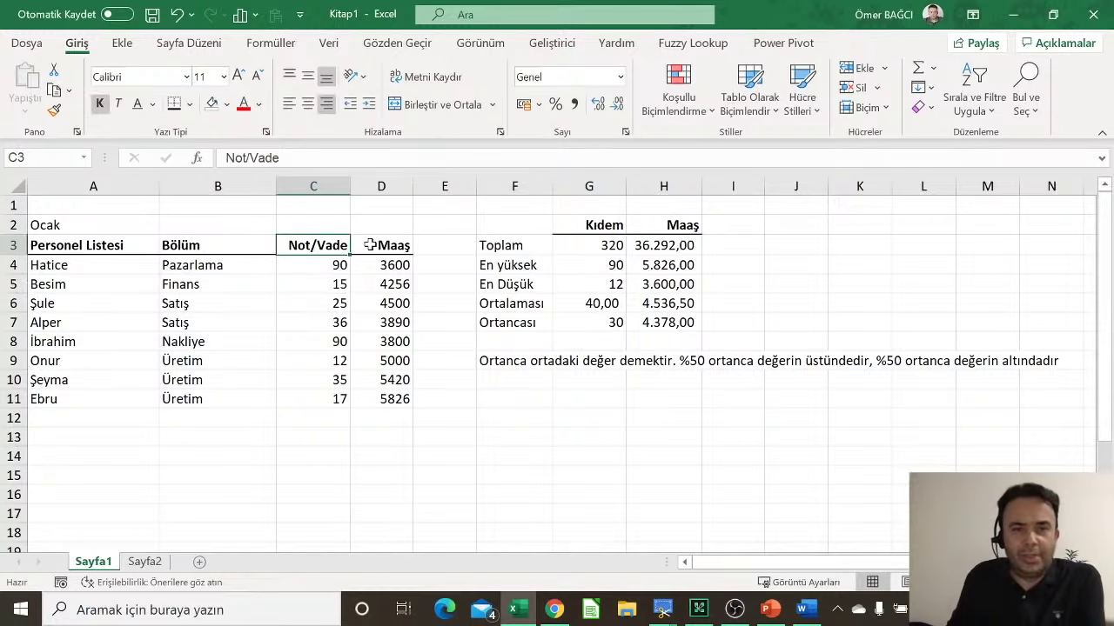
pyautogui.write('Kıdem')
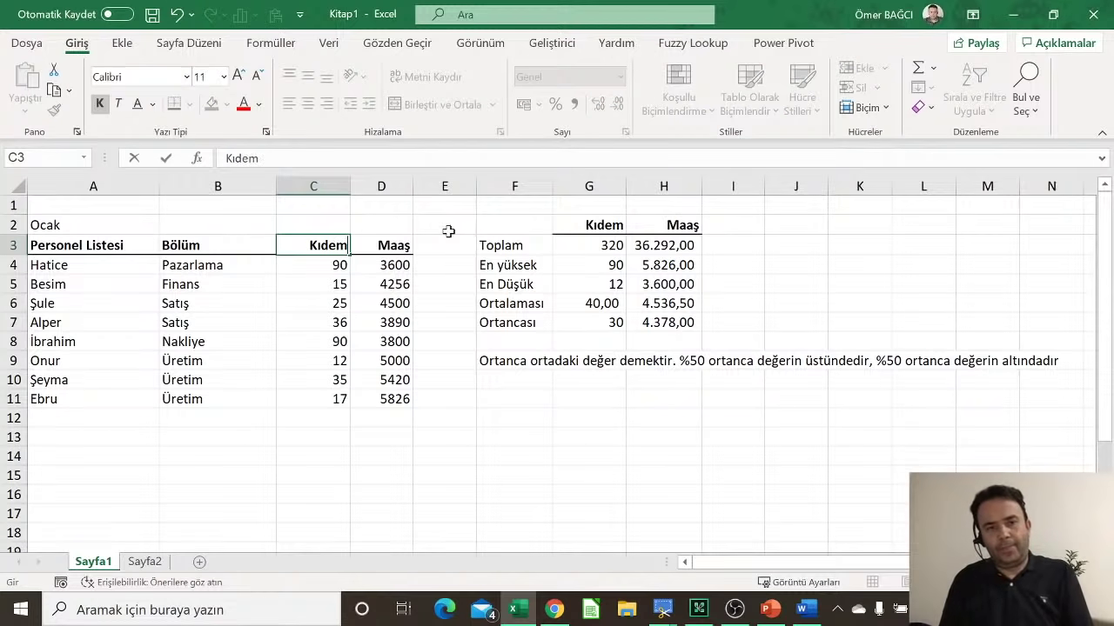
pyautogui.press('Return')
pyautogui.write('12')
pyautogui.press('Return')
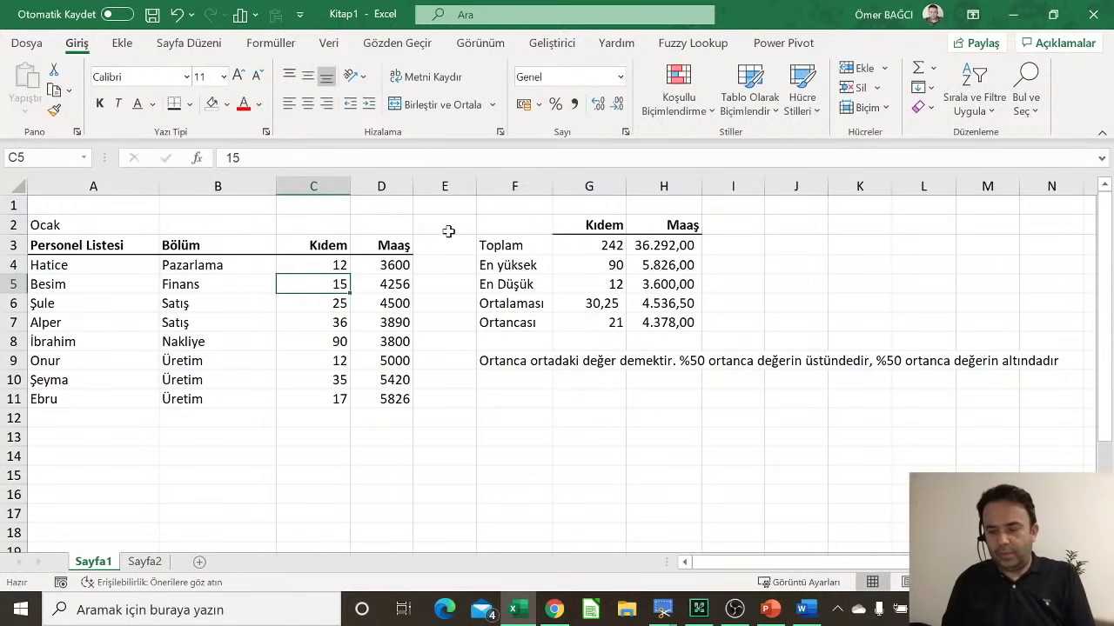
pyautogui.write('5')
pyautogui.press('Return')
pyautogui.write('4')
pyautogui.press('Return')
# Step: Enter 18, 6, 3, 2 and 9 as the remaining Kıdem values in C7:C11
pyautogui.write('18')
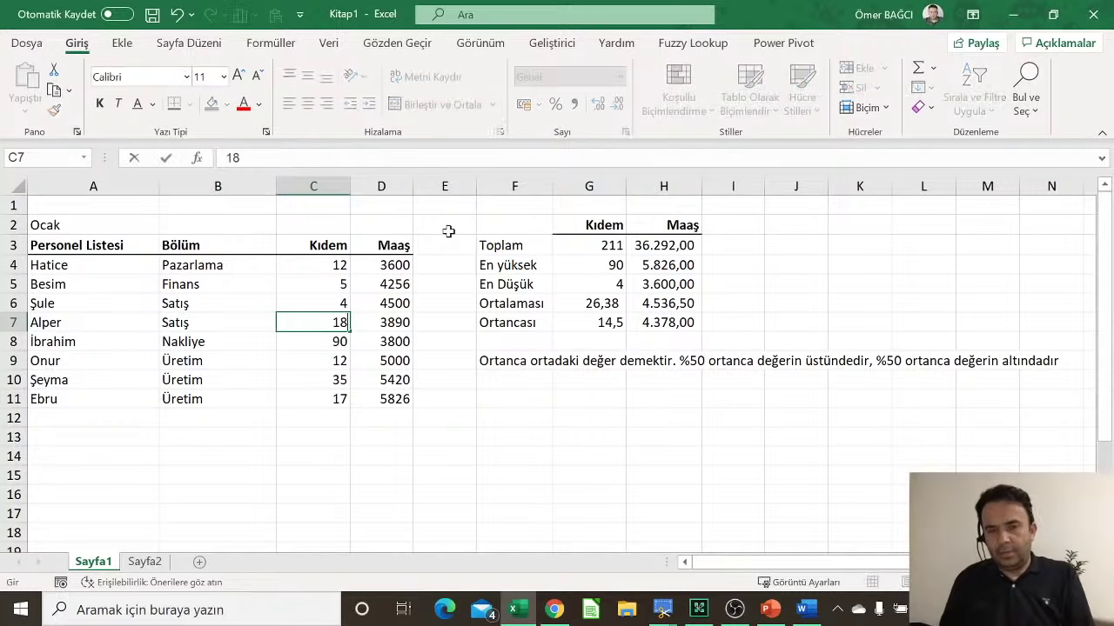
pyautogui.press('Return')
pyautogui.write('6')
pyautogui.press('Return')
pyautogui.write('3')
pyautogui.press('Return')
pyautogui.write('2')
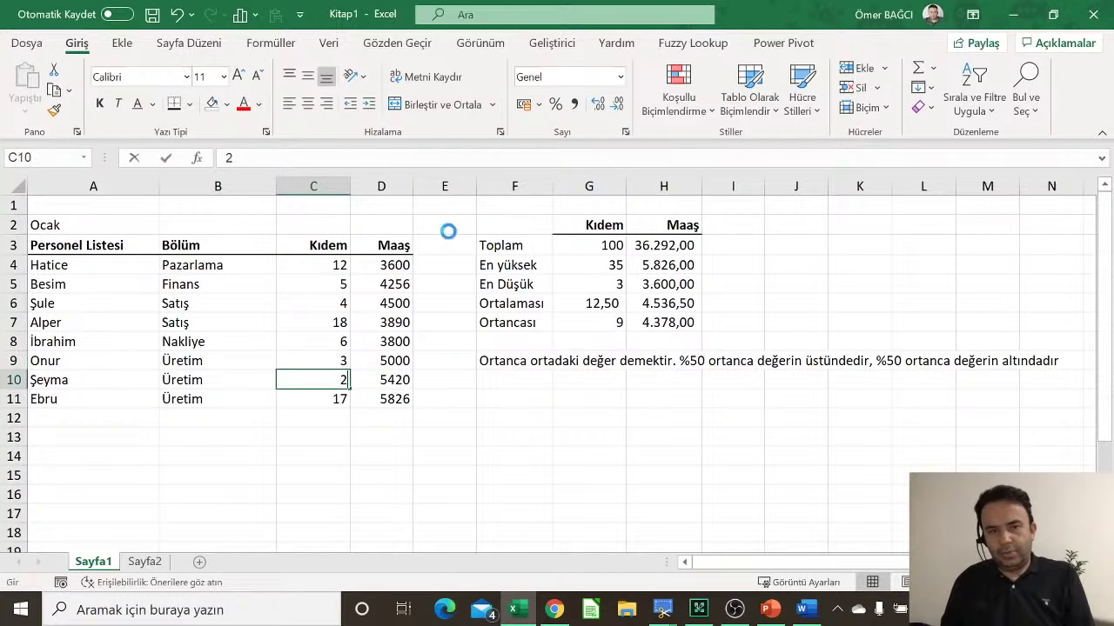
pyautogui.press('Return')
pyautogui.write('9')
pyautogui.press('Return')
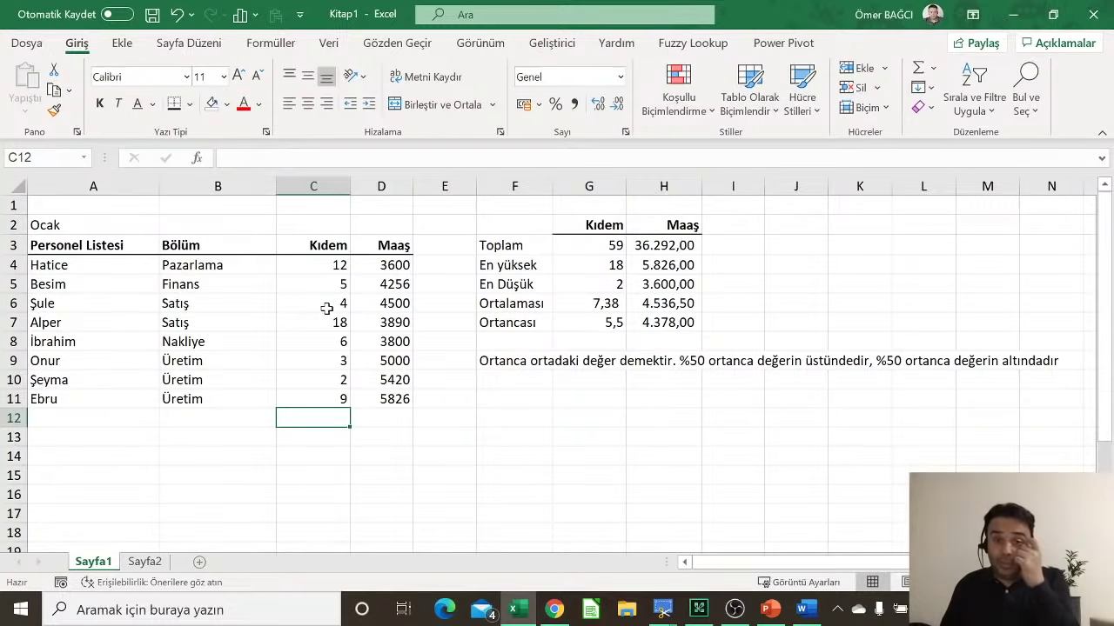
pyautogui.click(589, 304)
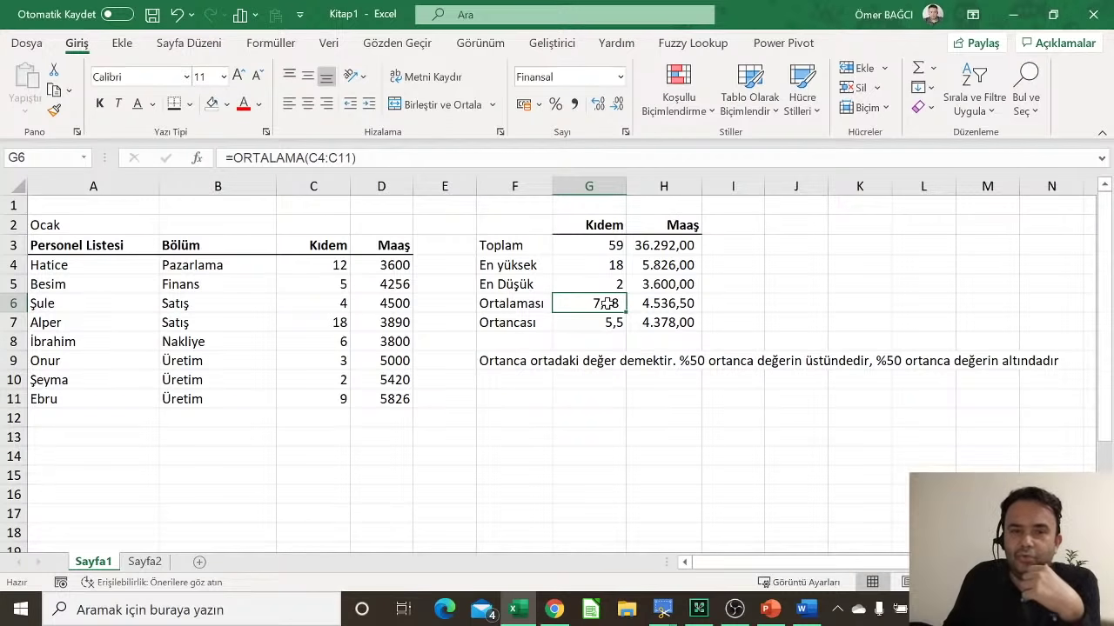
pyautogui.click(339, 322)
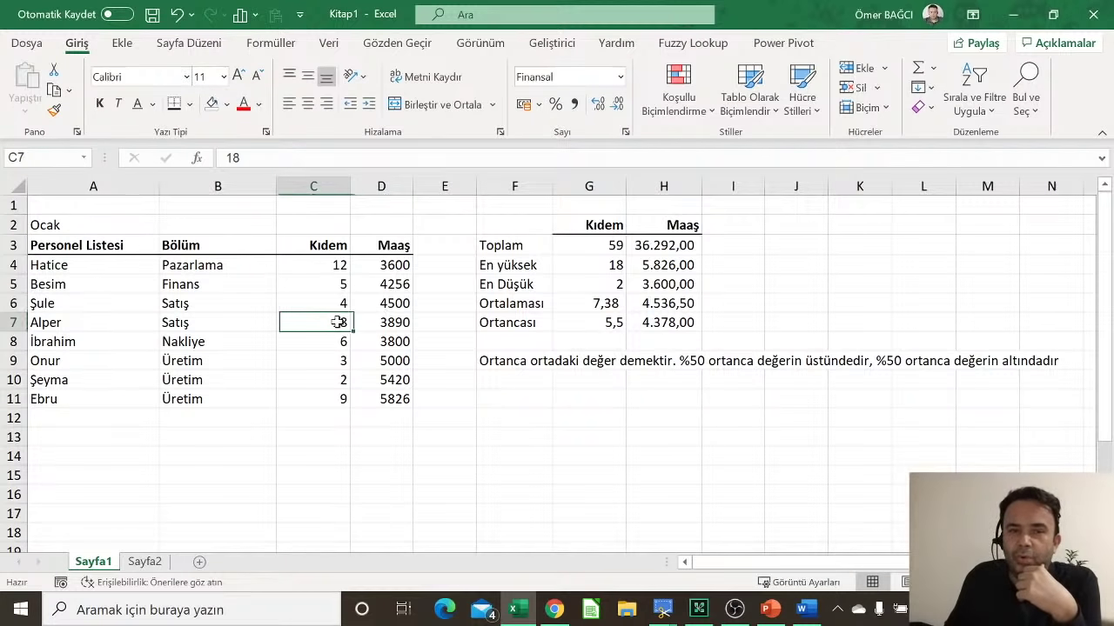
pyautogui.click(340, 265)
pyautogui.click(324, 325)
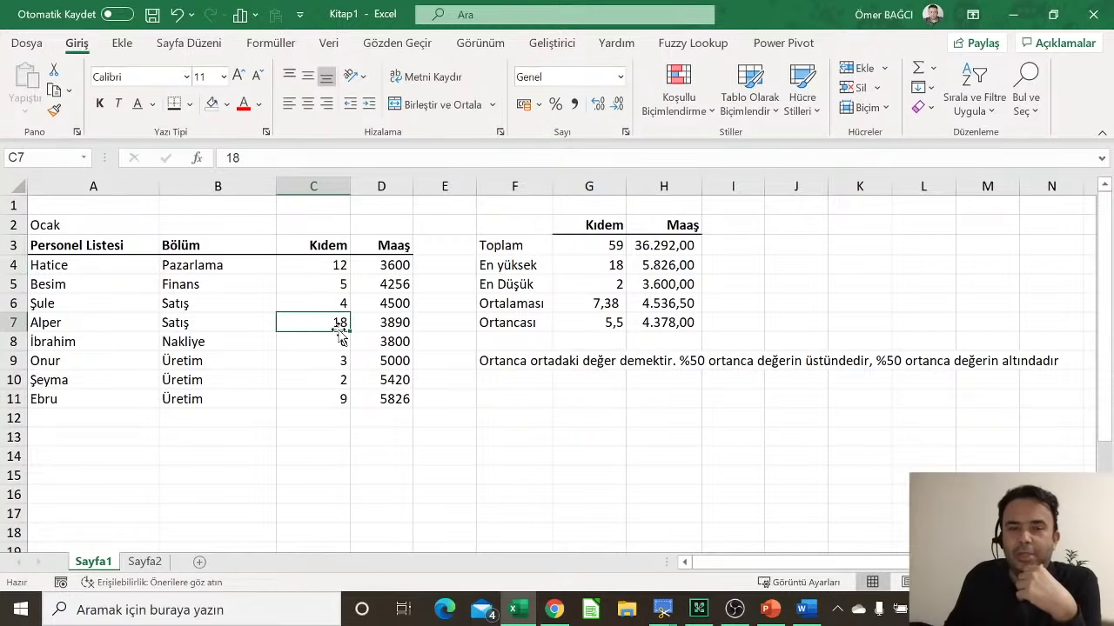
pyautogui.click(591, 322)
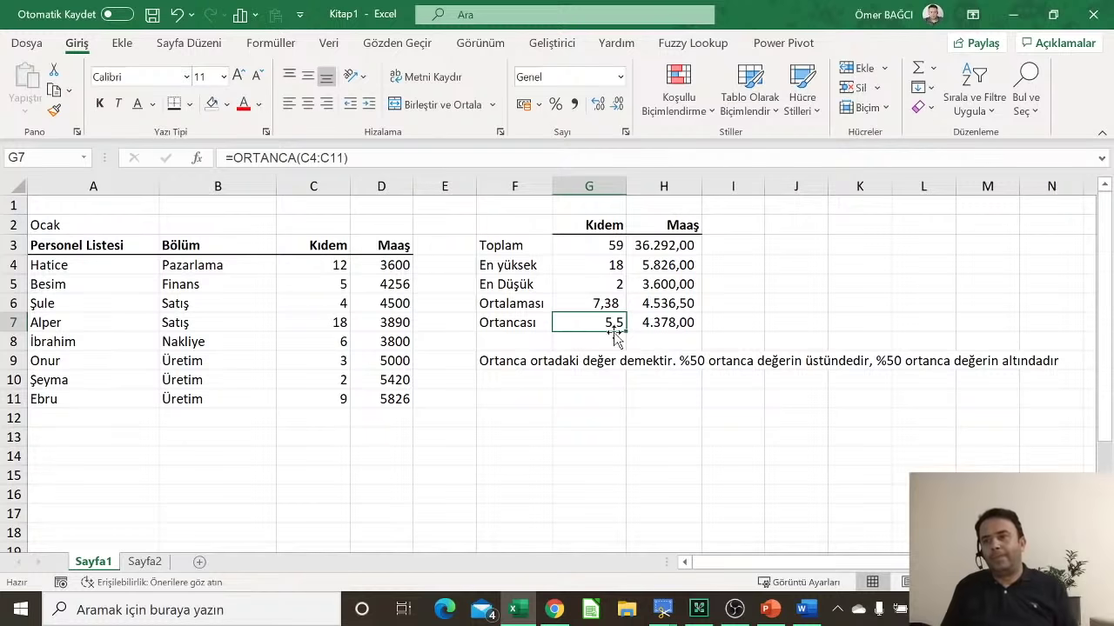
pyautogui.click(496, 230)
pyautogui.click(348, 323)
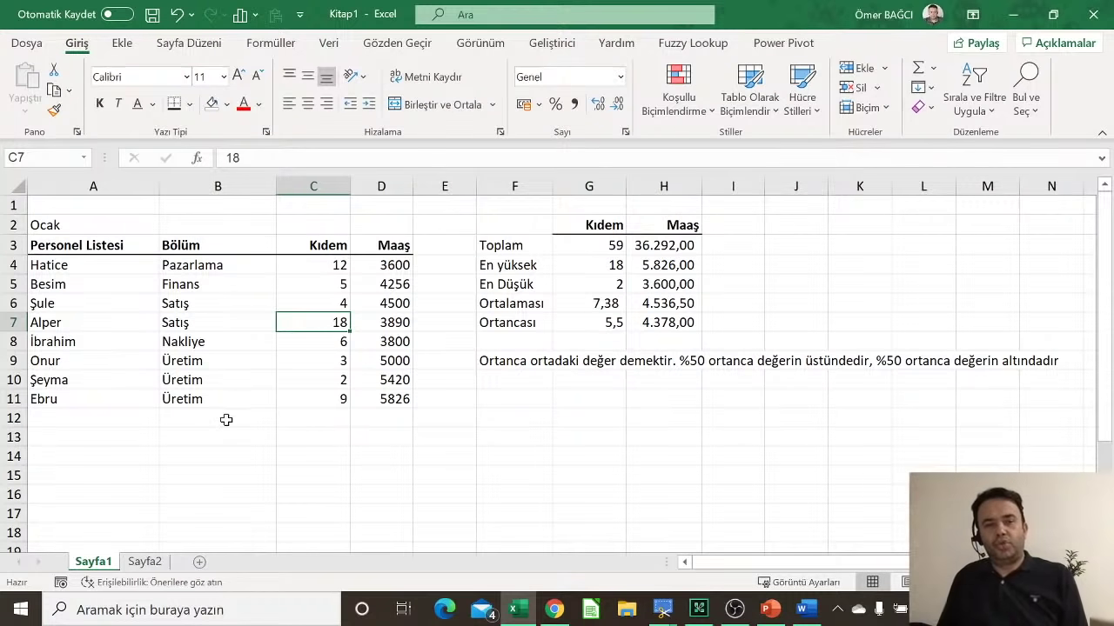
pyautogui.click(225, 418)
pyautogui.click(409, 406)
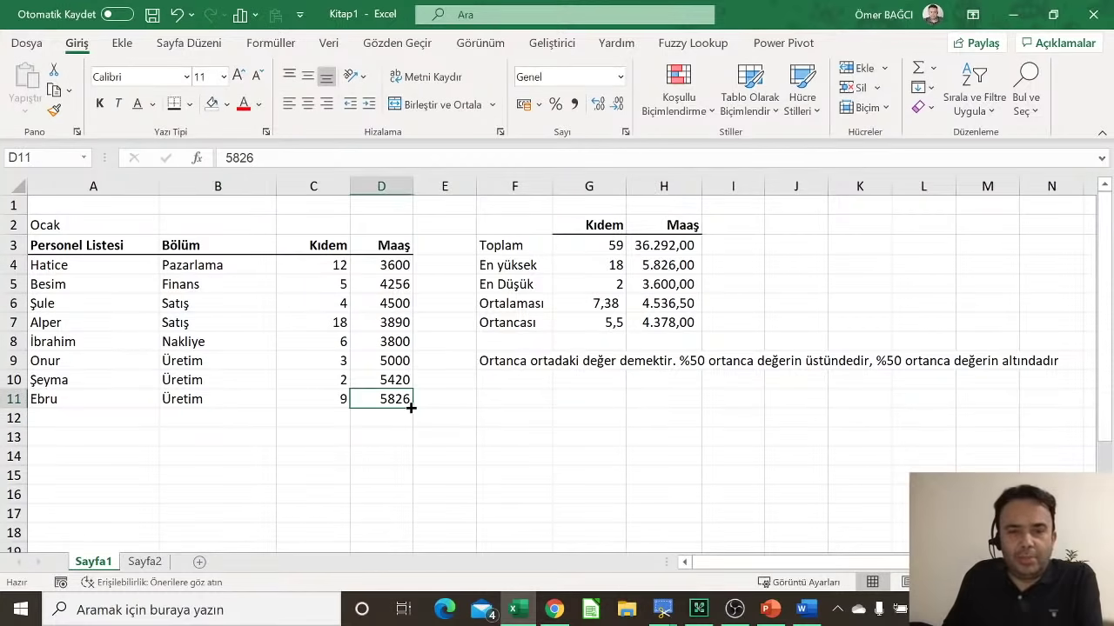
pyautogui.click(389, 425)
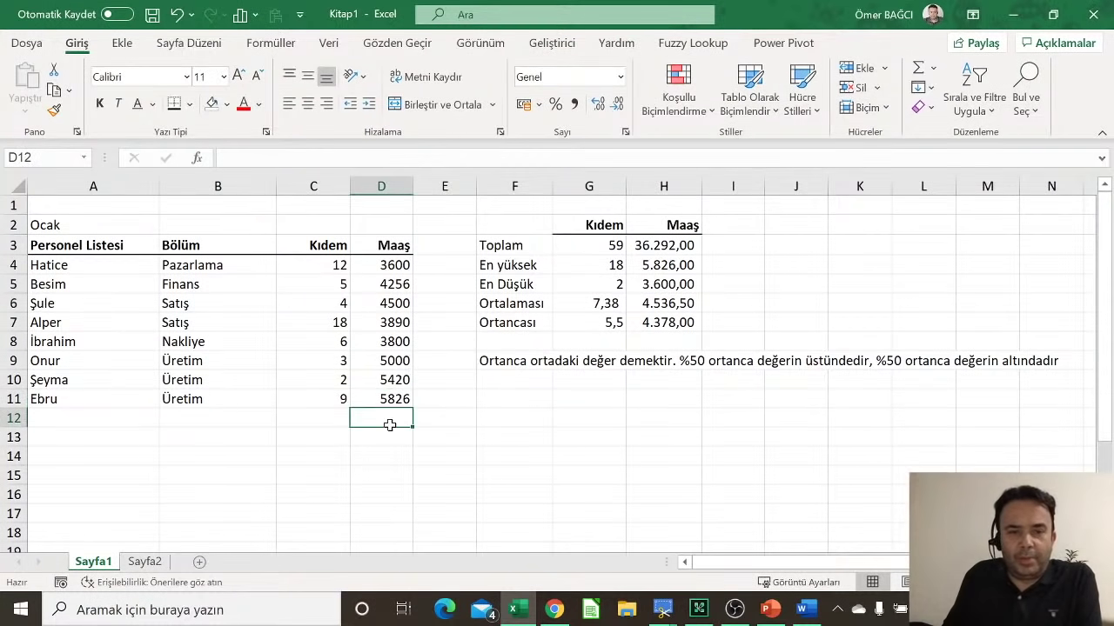
# Step: Label cell B12 'Toplam'
pyautogui.click(261, 419)
pyautogui.write('To')
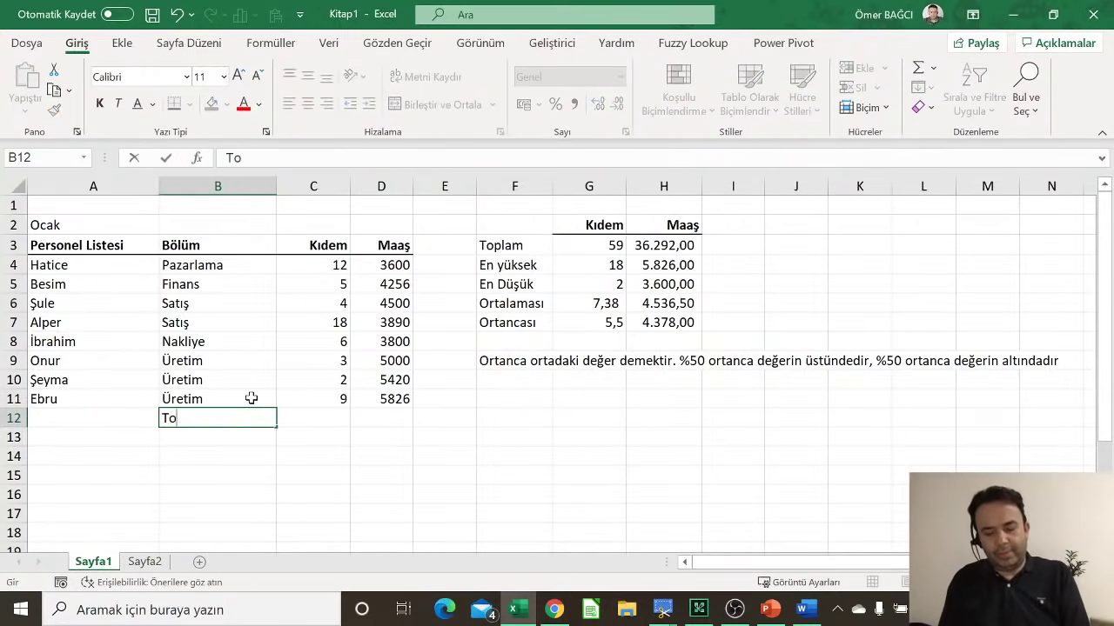
pyautogui.write('lm')
pyautogui.press('BackSpace')
pyautogui.press('BackSpace')
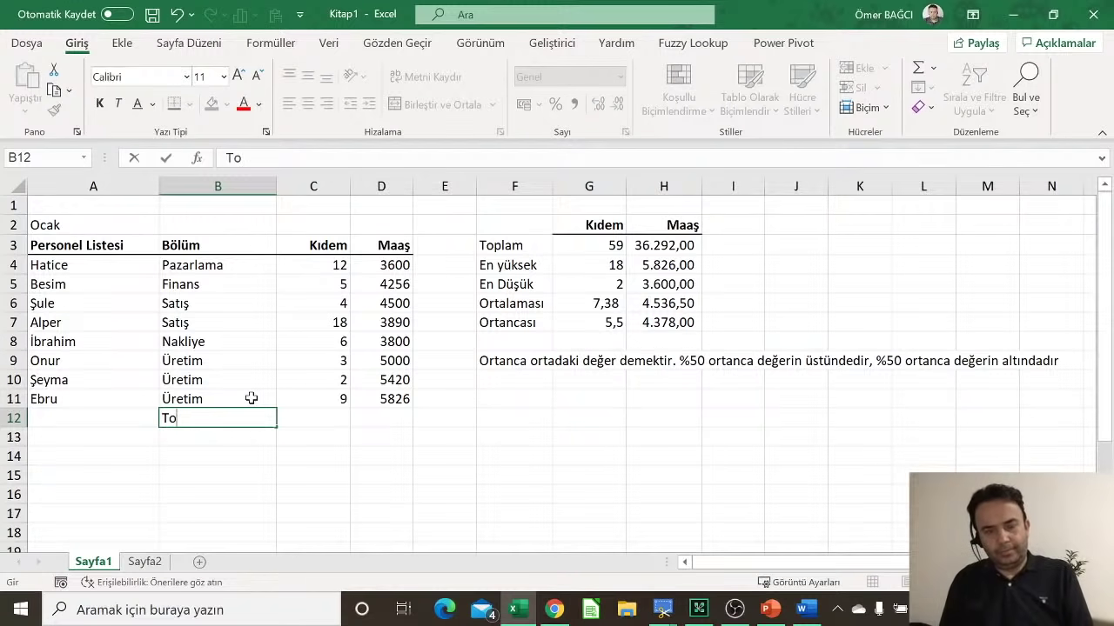
pyautogui.write('plam')
pyautogui.press('Return')
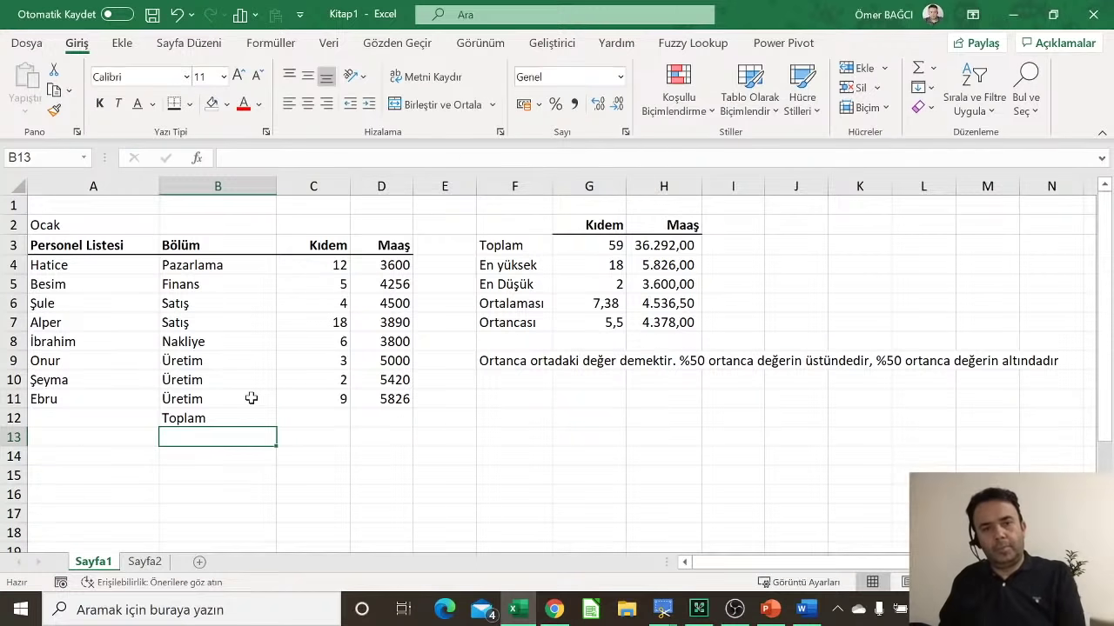
# Step: AutoSum the salaries into D12 with =TOPLA(D4:D11), giving 36292
pyautogui.click(382, 415)
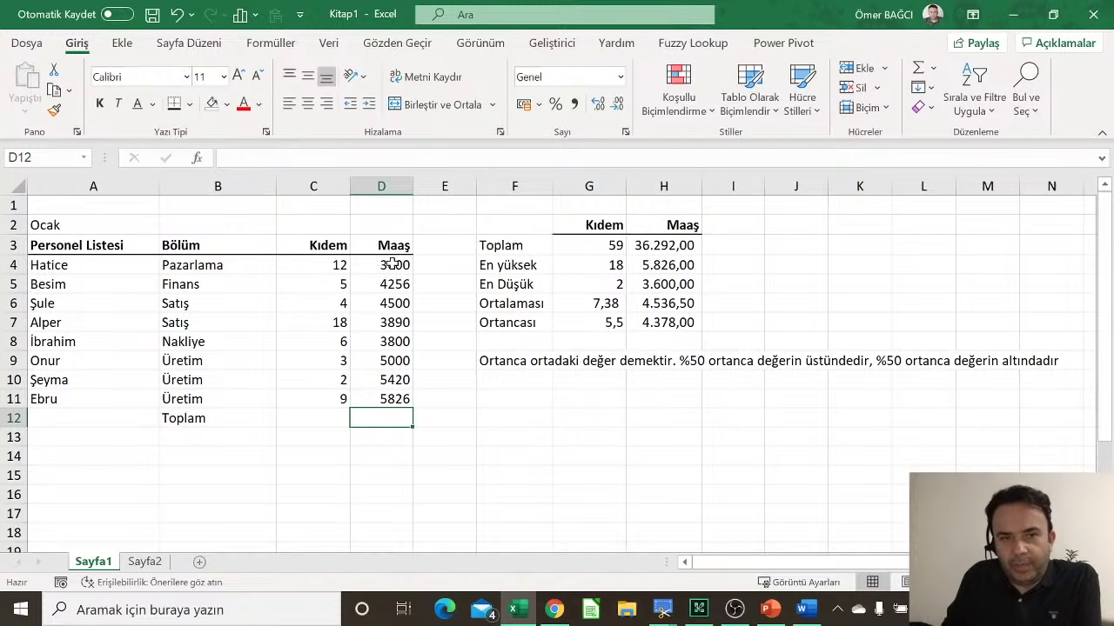
pyautogui.click(919, 74)
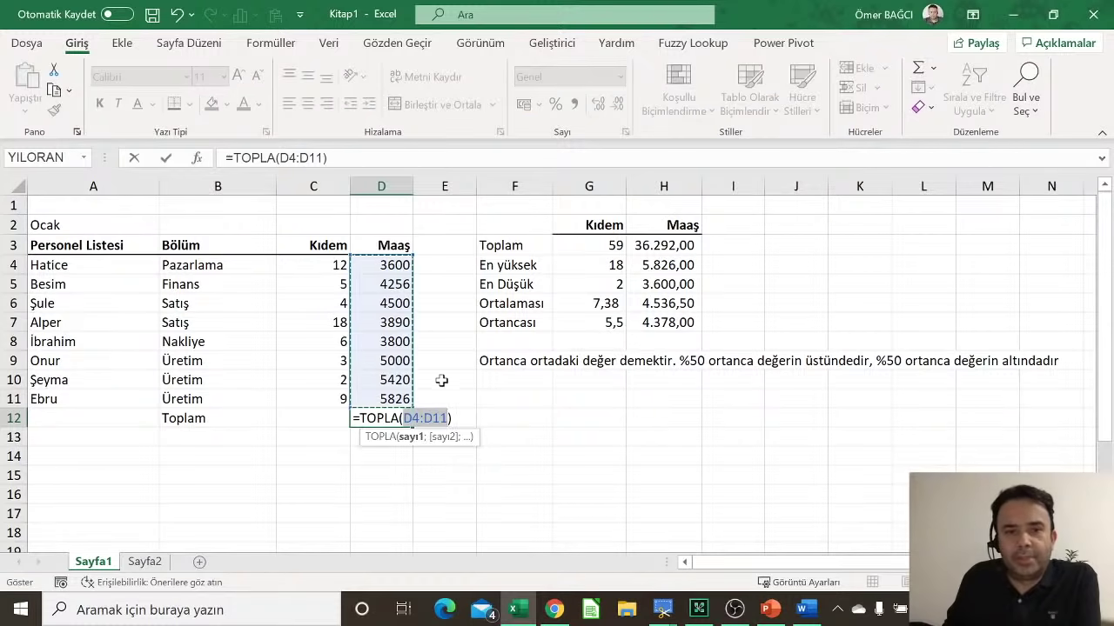
pyautogui.press('Return')
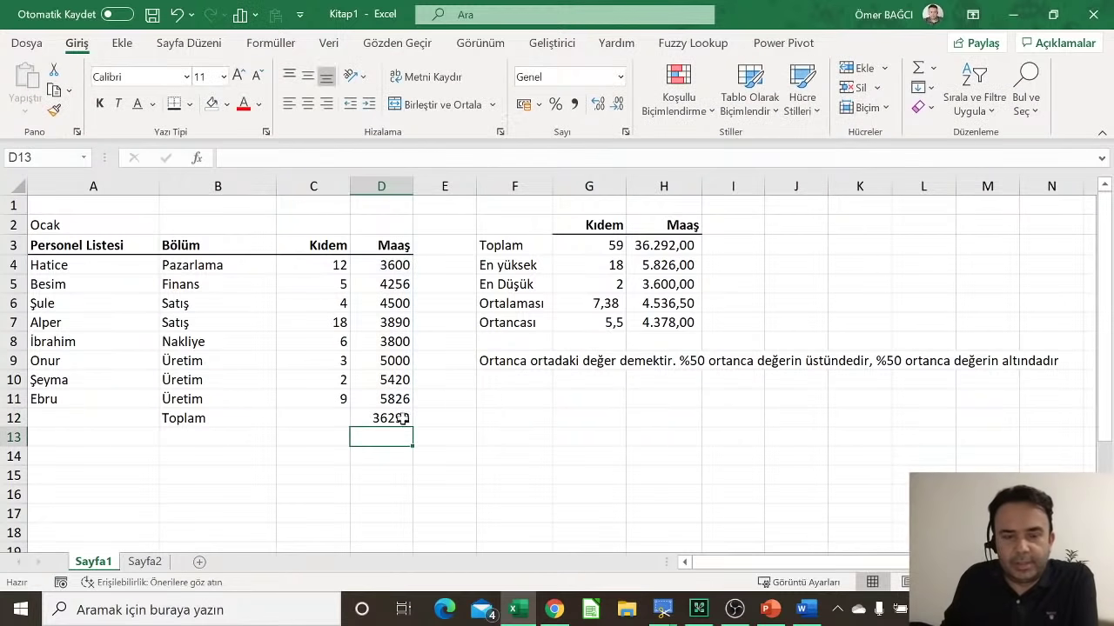
pyautogui.click(397, 420)
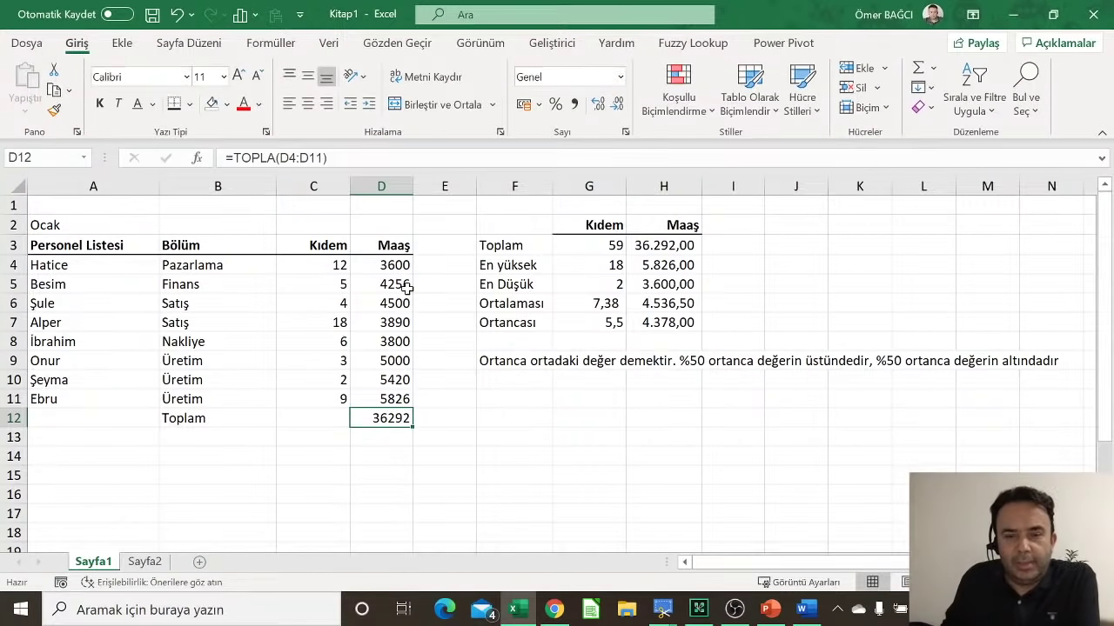
pyautogui.click(536, 432)
# Step: Enter 'Hücrelerin biçimsel özelliklerini değiştirmek için Sağ buton hücre biçimlendirme kullanılır' in F11 and confirm it belongs there
pyautogui.click(541, 394)
pyautogui.write('H')
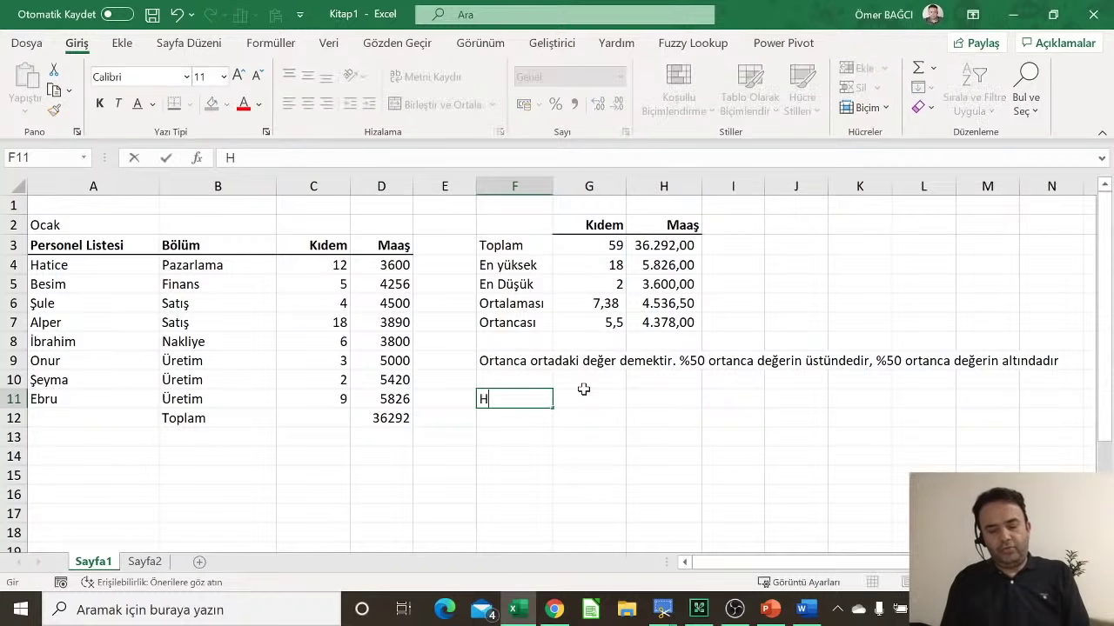
pyautogui.write('ücrelerin ')
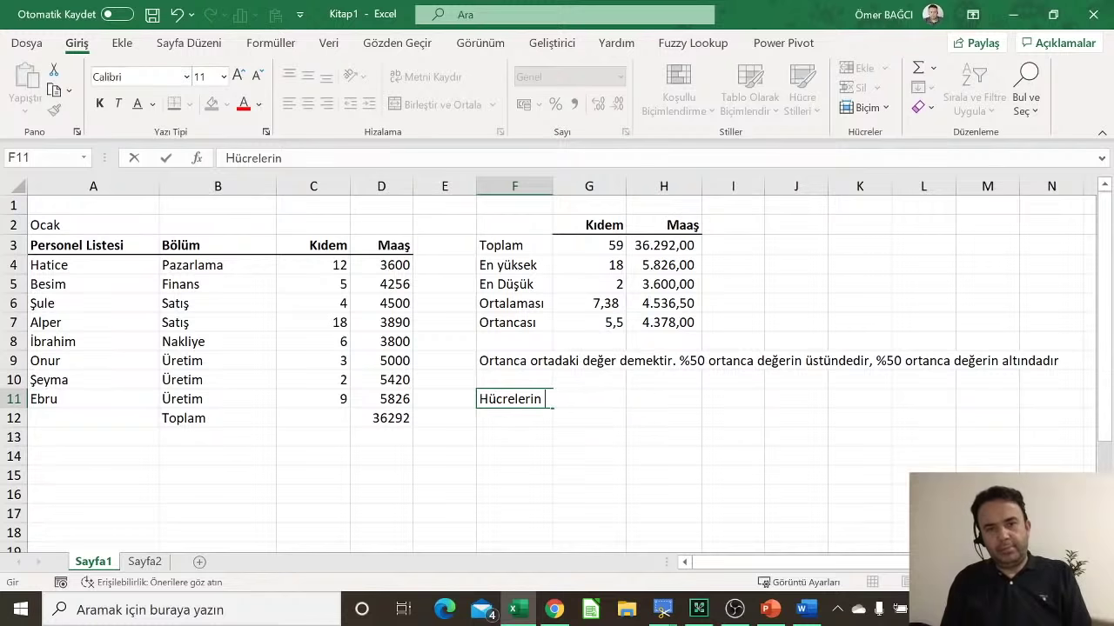
pyautogui.write('biçiml')
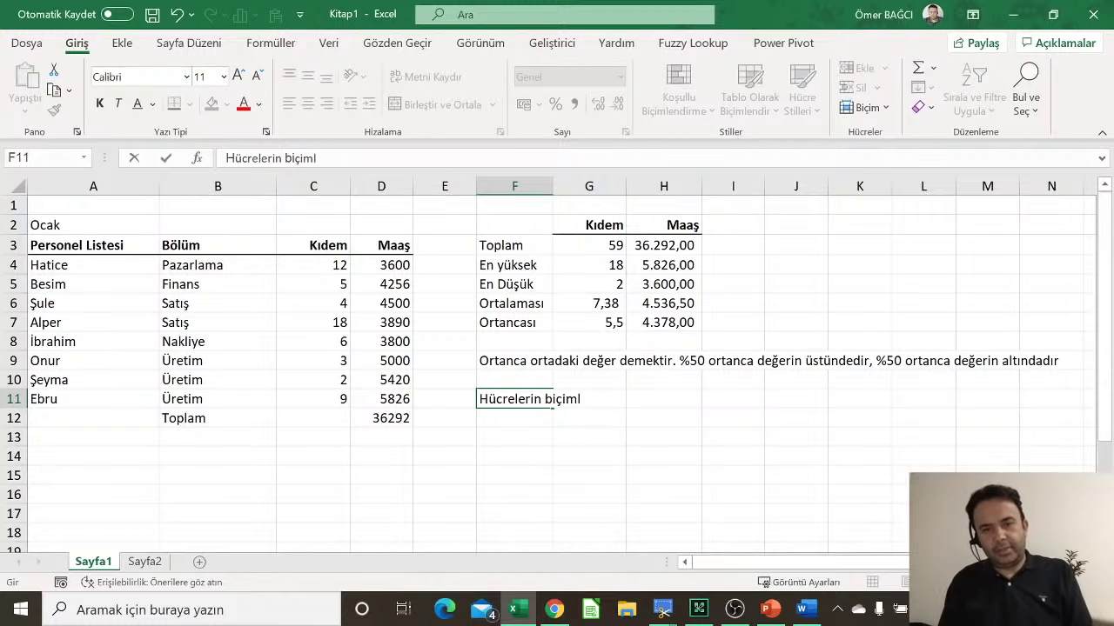
pyautogui.press('BackSpace')
pyautogui.write('sel özellikle')
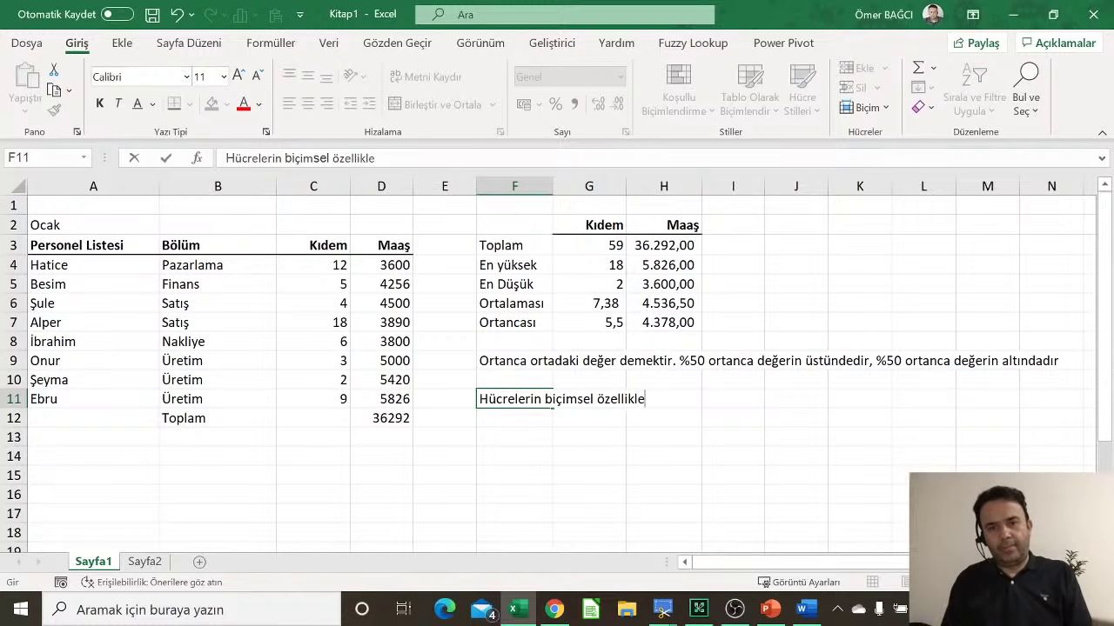
pyautogui.write('rini değitşri')
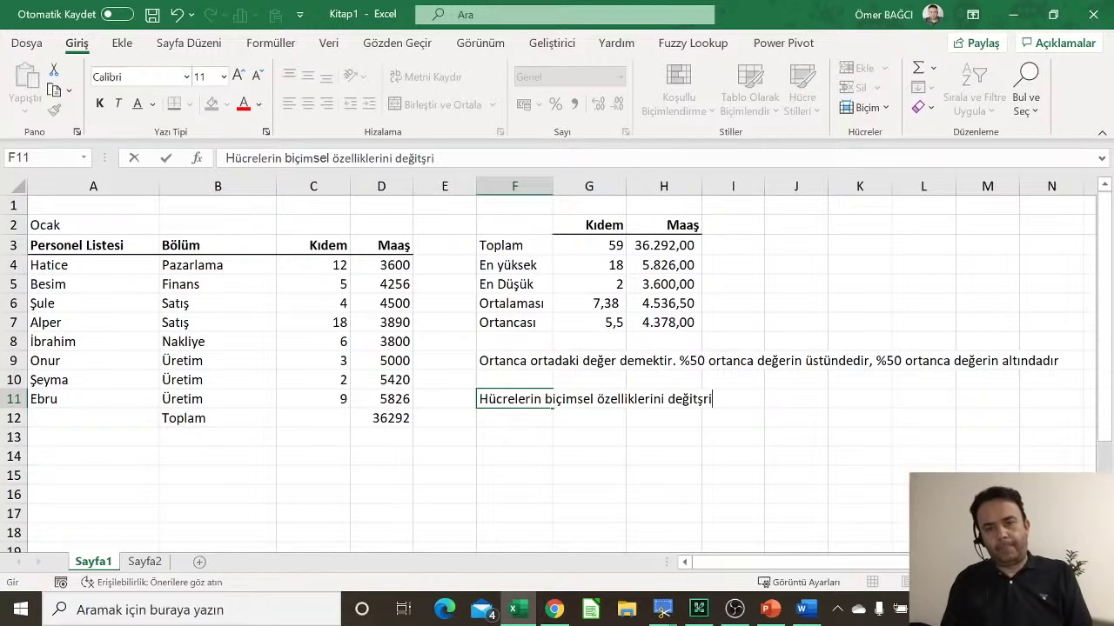
pyautogui.press('BackSpace')
pyautogui.press('BackSpace')
pyautogui.press('BackSpace')
pyautogui.press('BackSpace')
pyautogui.write('ştirmek ')
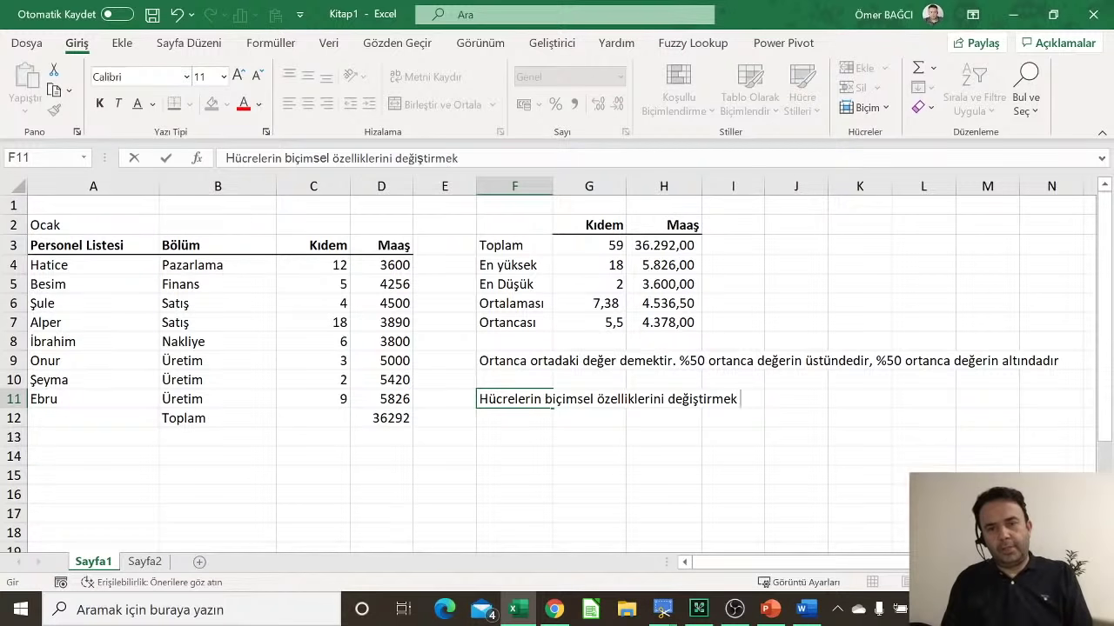
pyautogui.write('için Sağ')
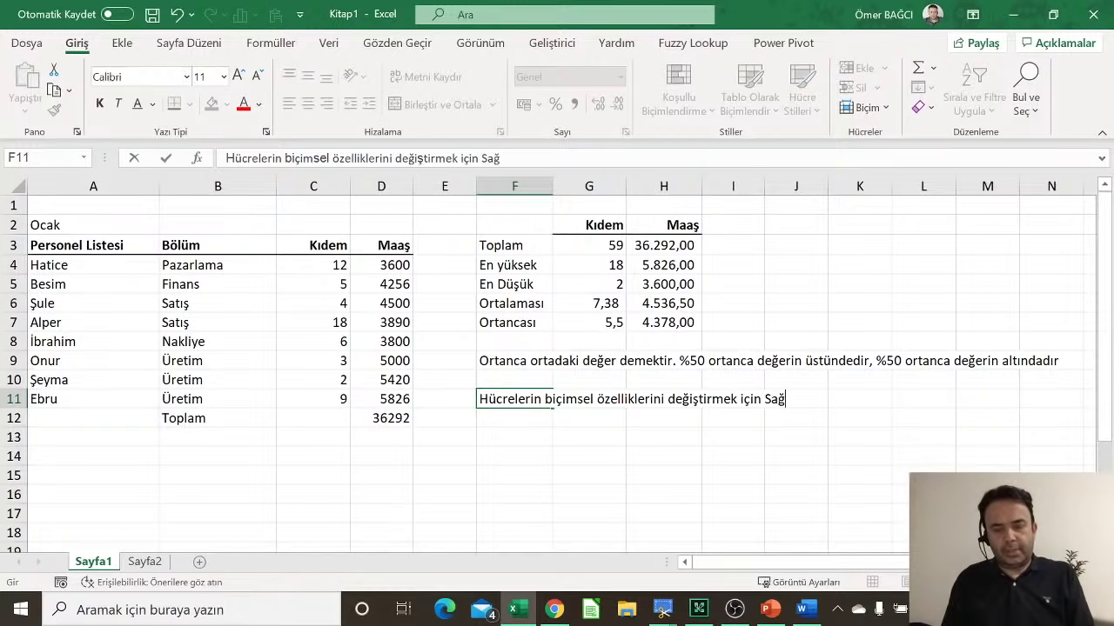
pyautogui.write(' buton hücre')
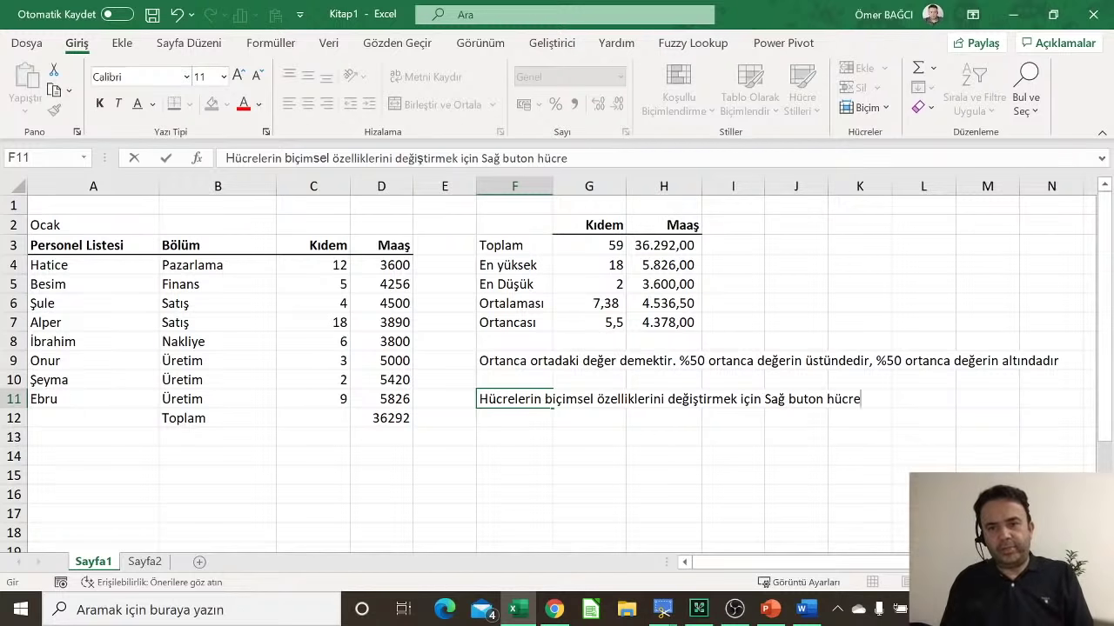
pyautogui.write(' biçiml')
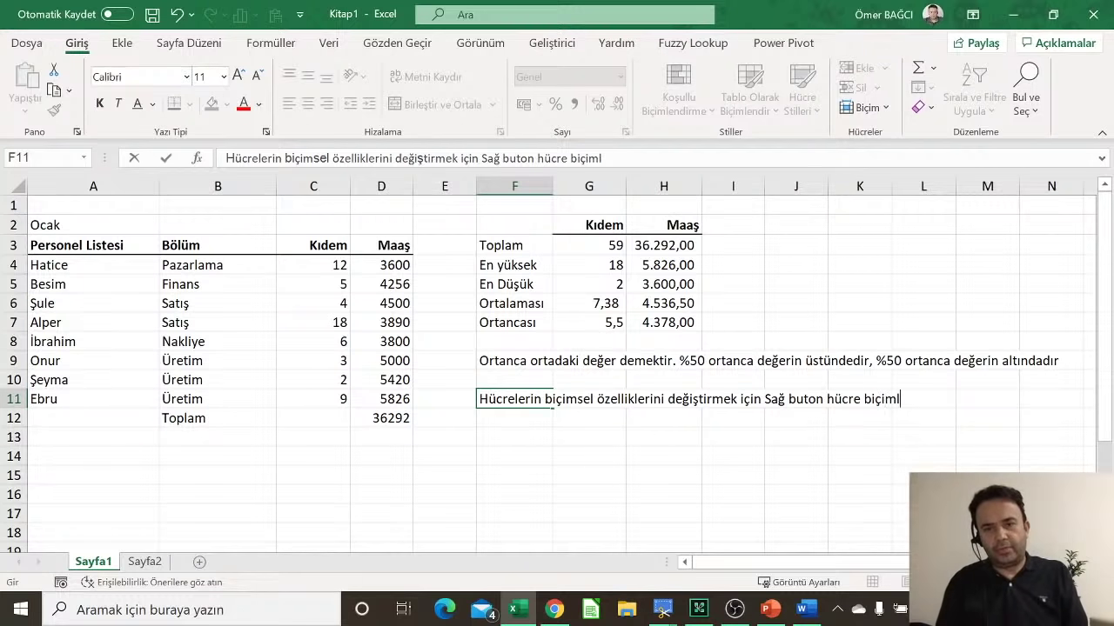
pyautogui.write('endirm')
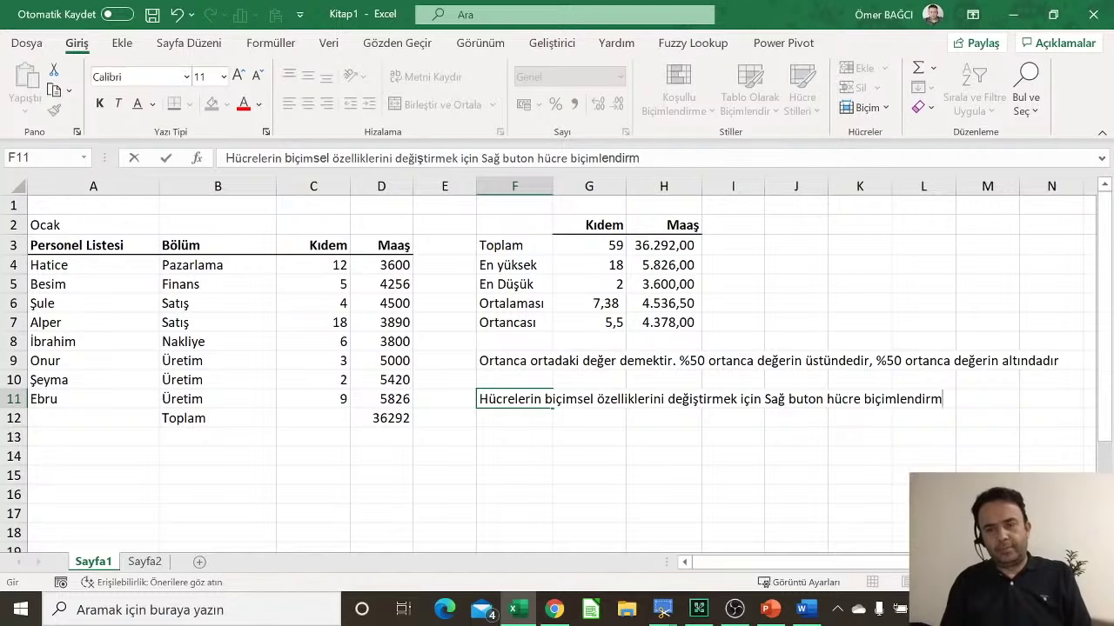
pyautogui.write('e kul')
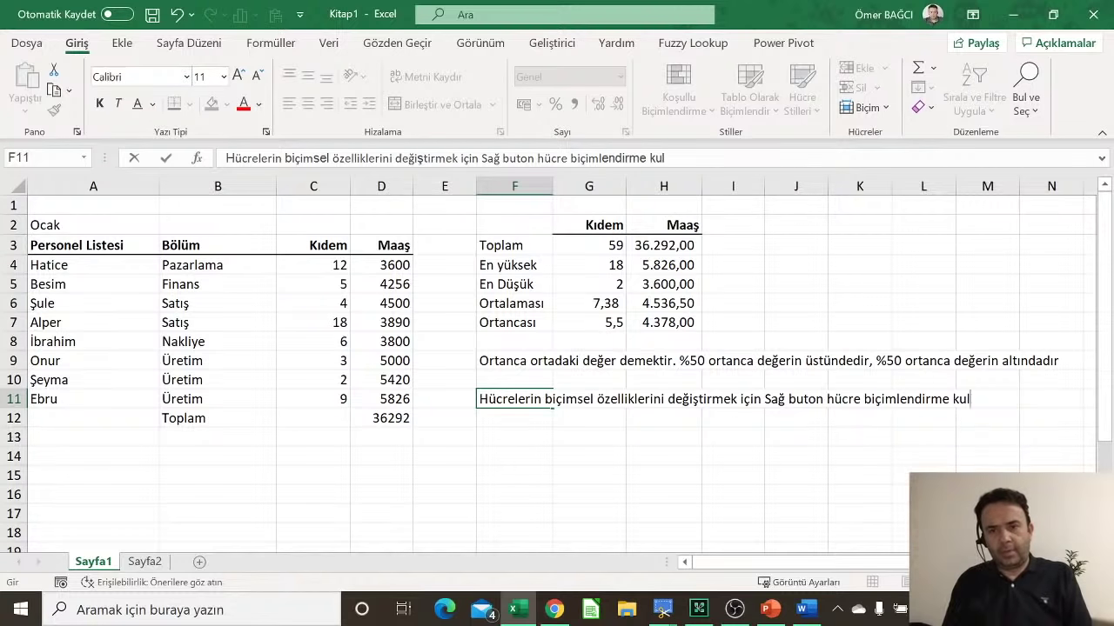
pyautogui.write('lanılır')
pyautogui.press('Return')
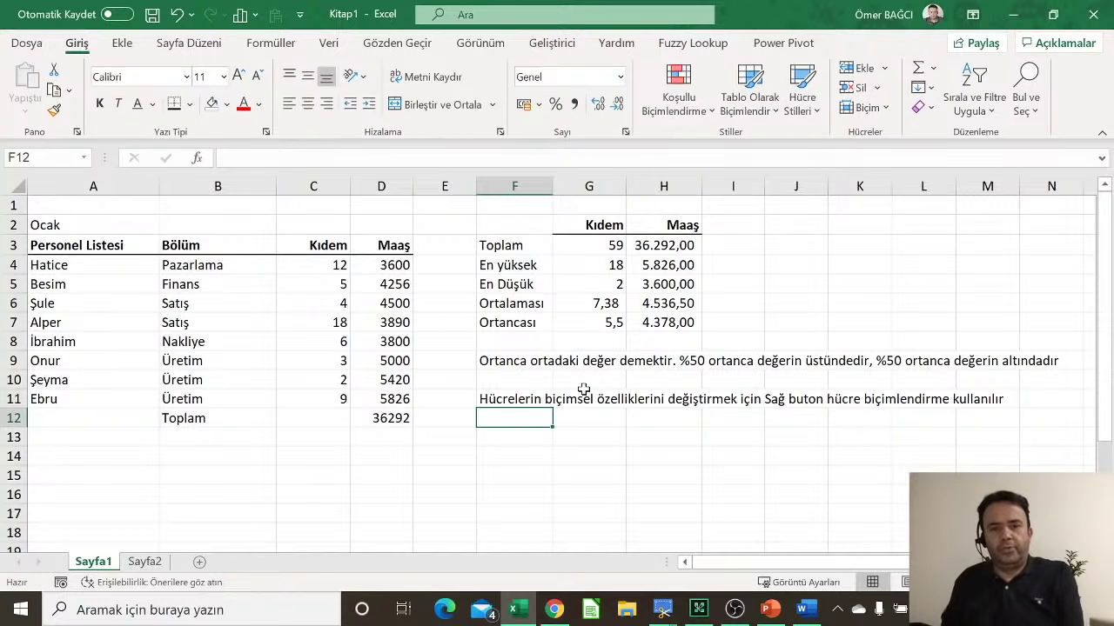
pyautogui.click(589, 396)
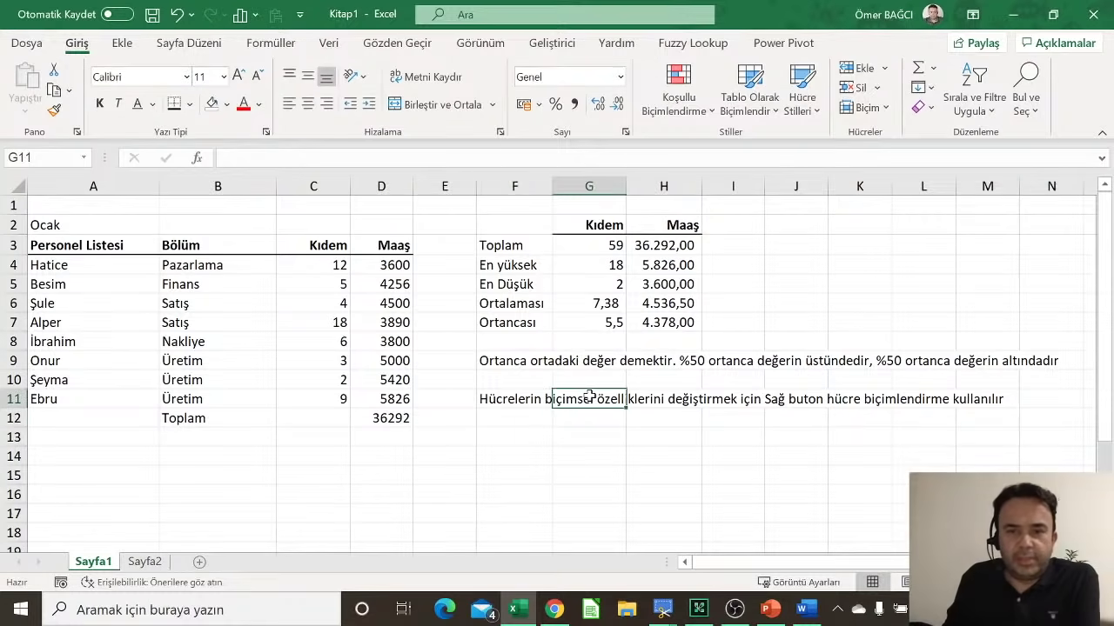
pyautogui.click(520, 402)
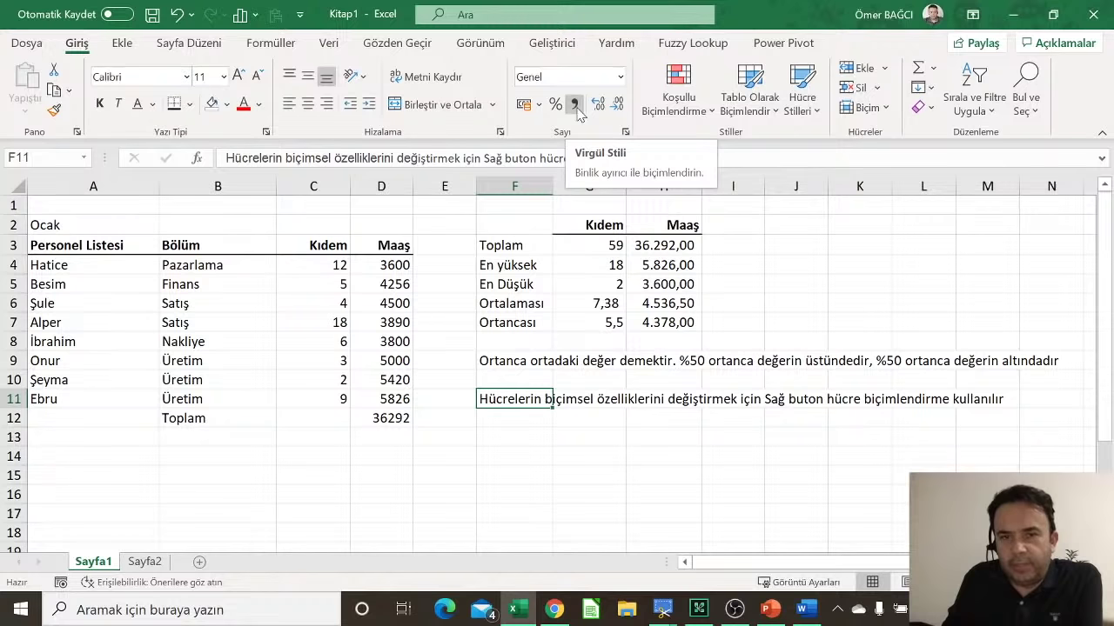
# Step: Format D4:D12 as Sayı with two decimals and a 1000 separator
pyautogui.moveTo(398, 264); pyautogui.dragTo(401, 420)
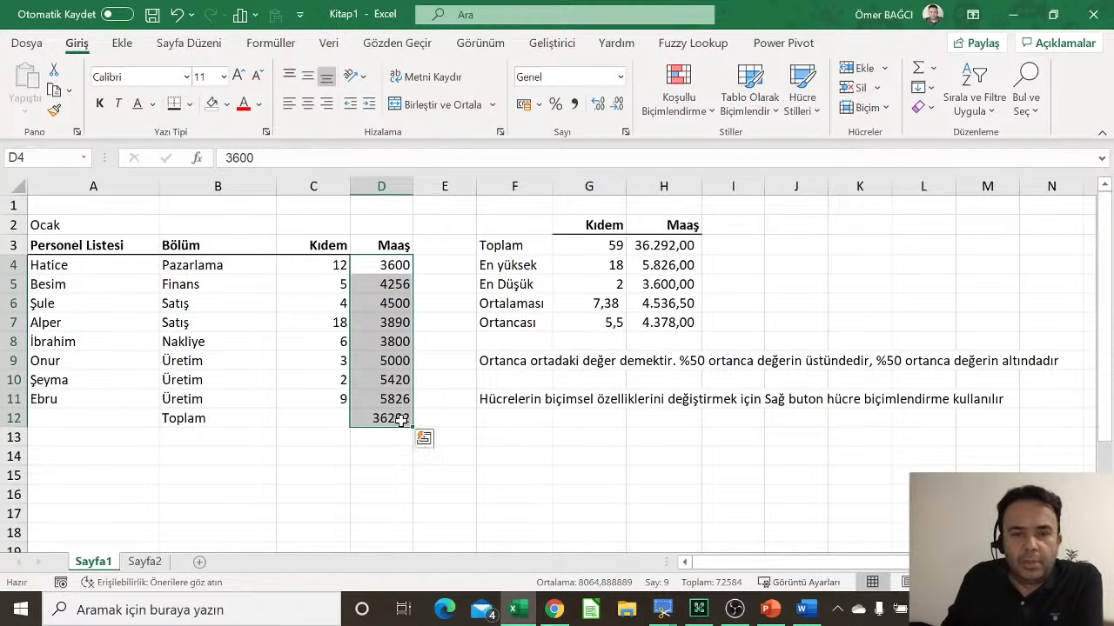
pyautogui.rightClick(392, 324)
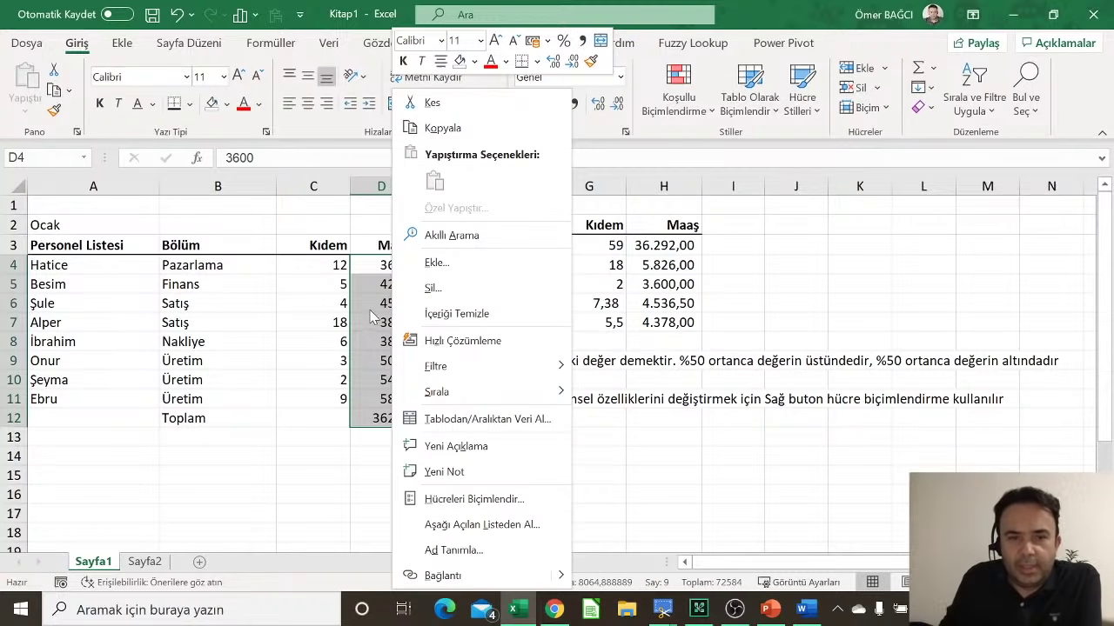
pyautogui.rightClick(370, 315)
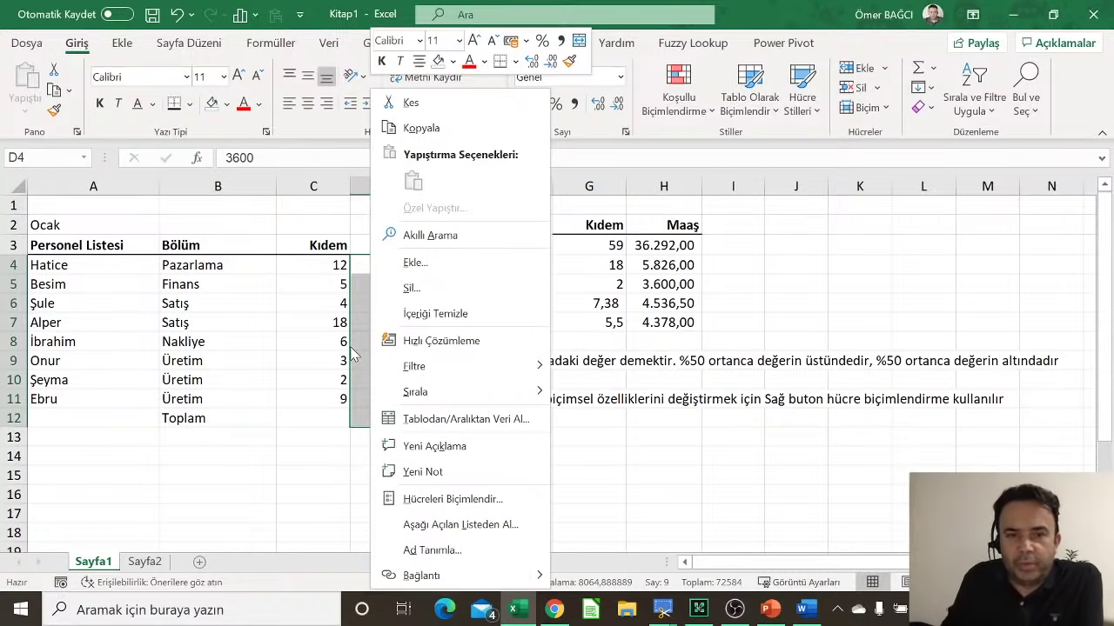
pyautogui.click(447, 503)
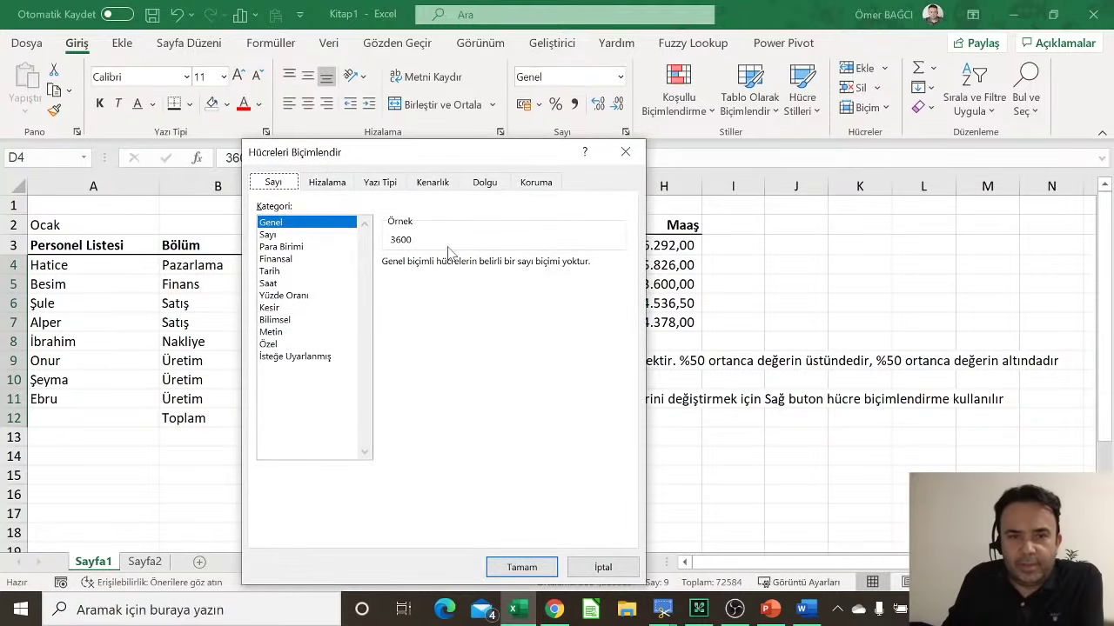
pyautogui.moveTo(435, 162); pyautogui.dragTo(714, 81)
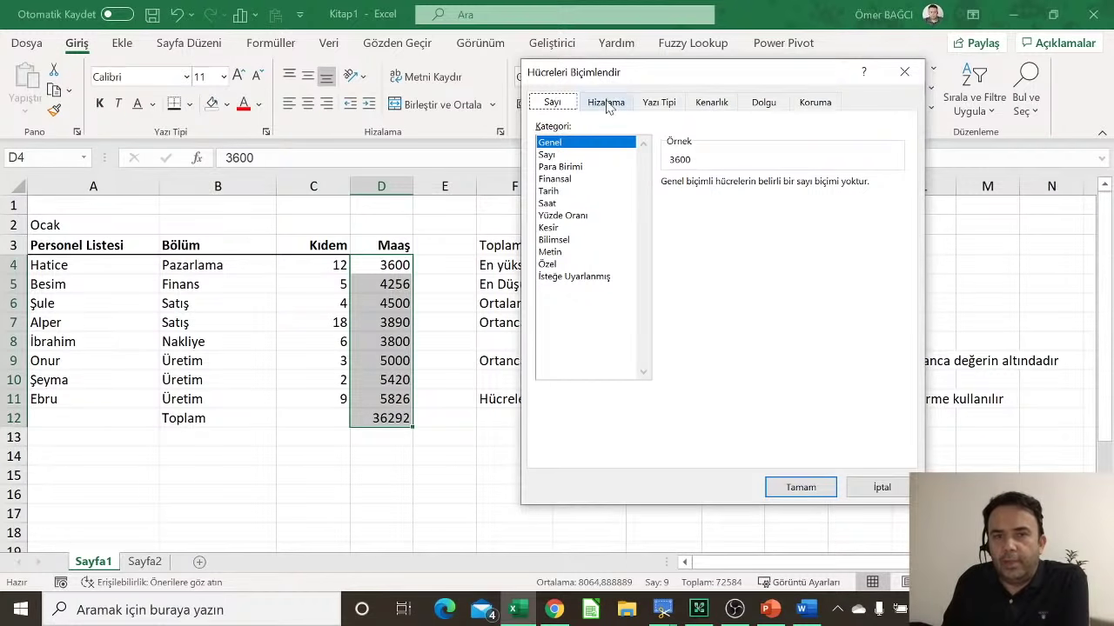
pyautogui.click(555, 157)
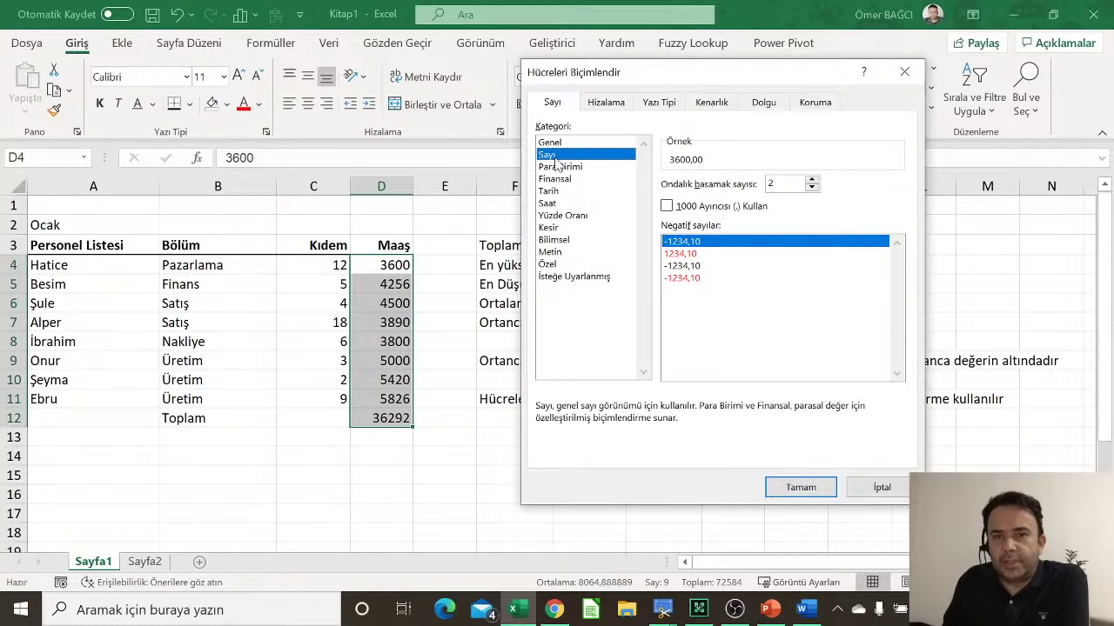
pyautogui.click(700, 209)
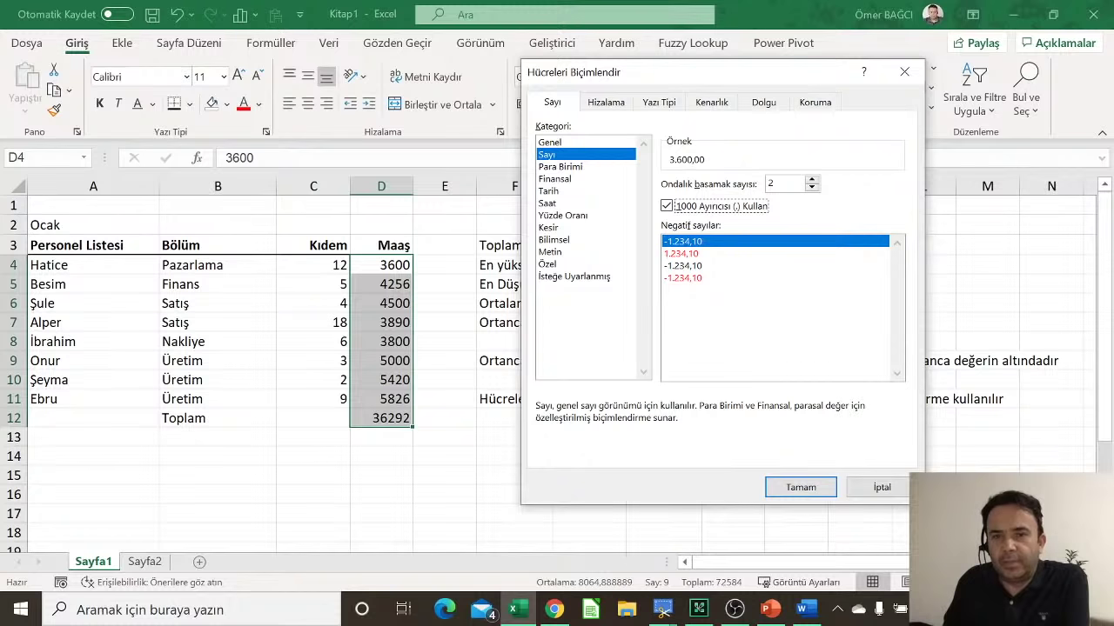
pyautogui.click(800, 487)
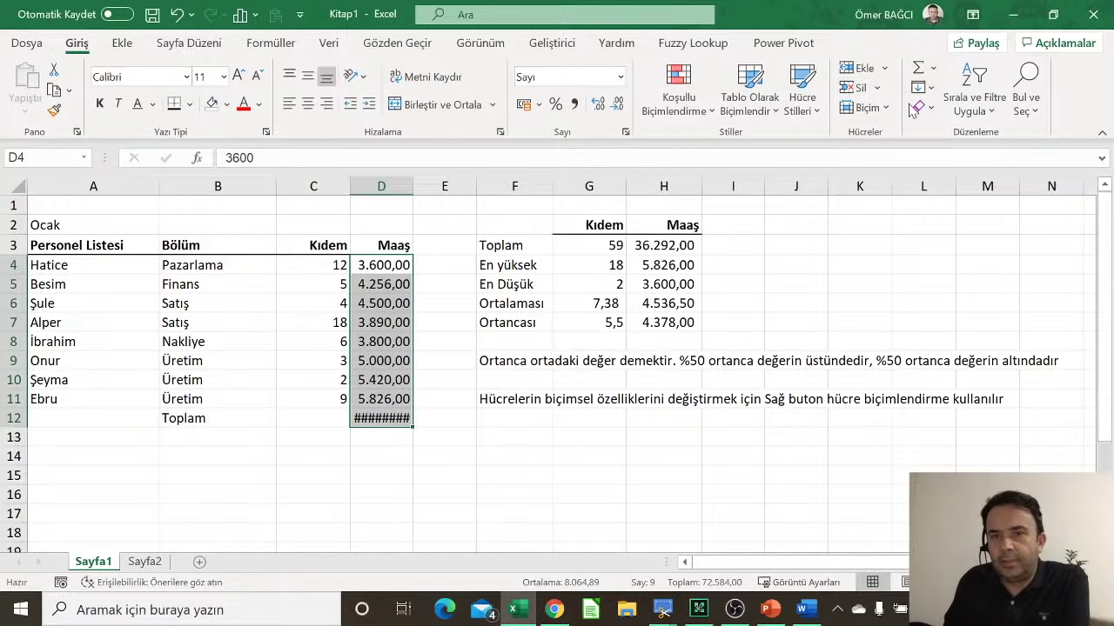
# Step: Auto-fit column D so the total shows 36.292,00, then check the underlying values
pyautogui.click(865, 107)
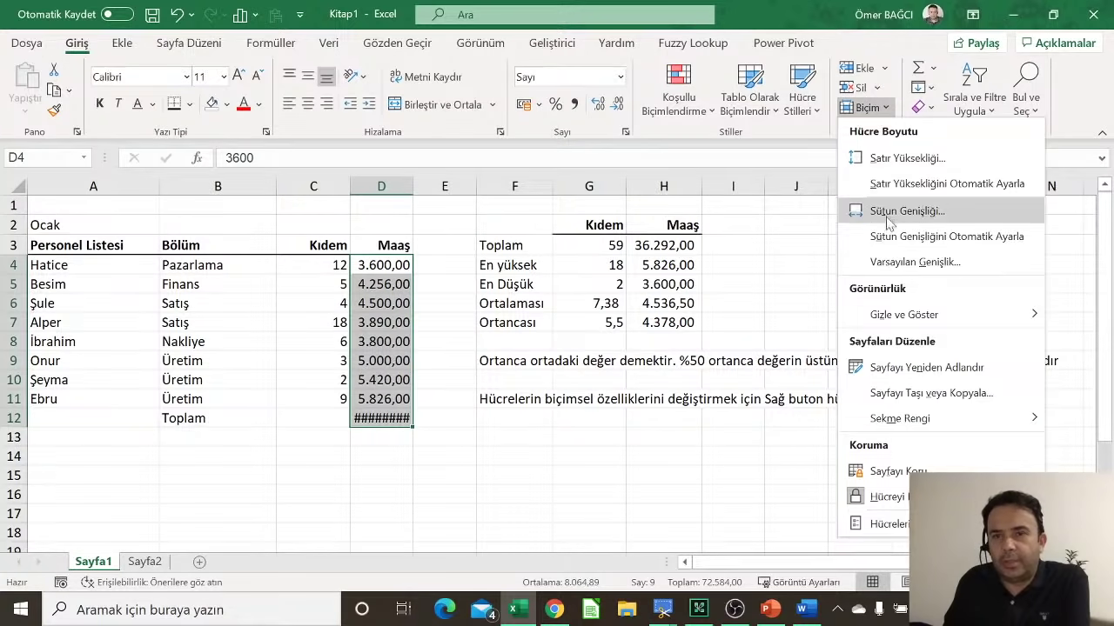
pyautogui.click(891, 248)
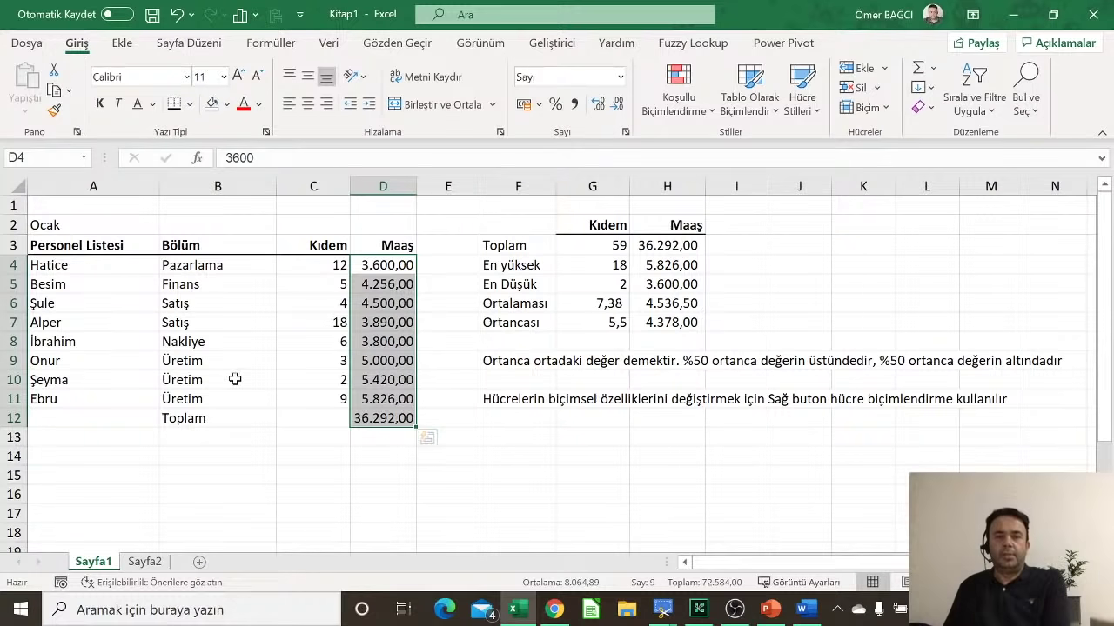
pyautogui.click(294, 261)
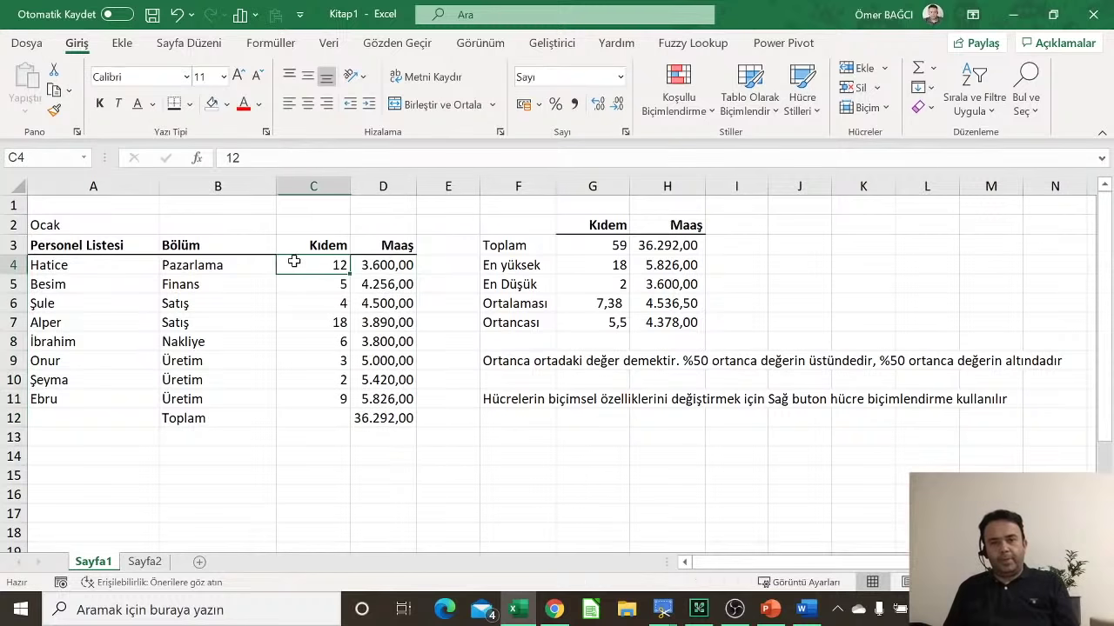
pyautogui.click(376, 318)
pyautogui.click(391, 380)
pyautogui.click(388, 415)
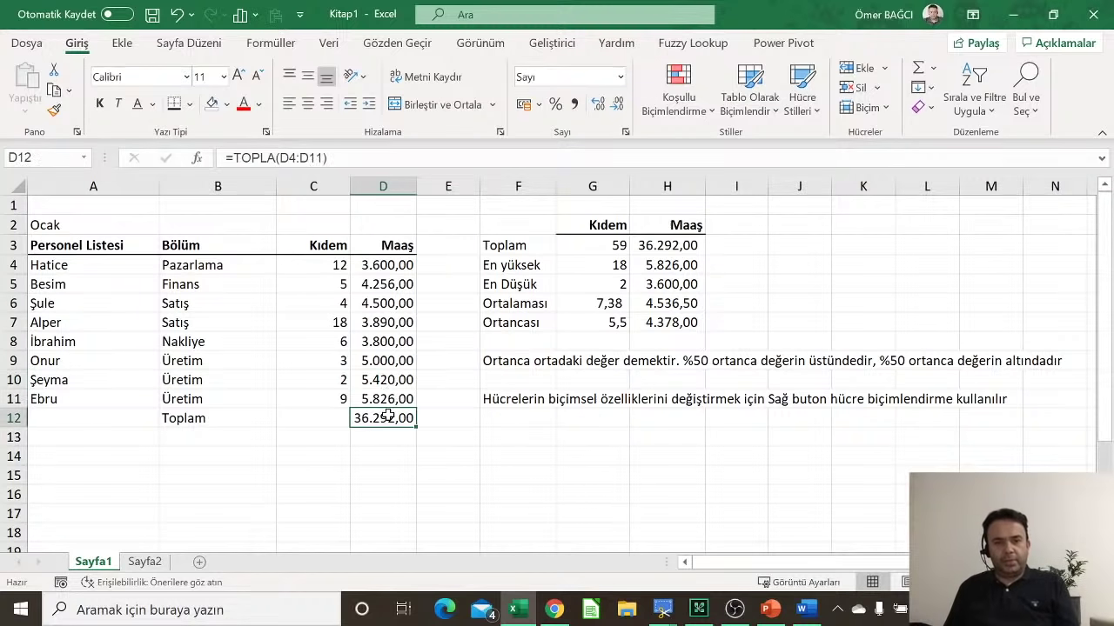
pyautogui.click(293, 432)
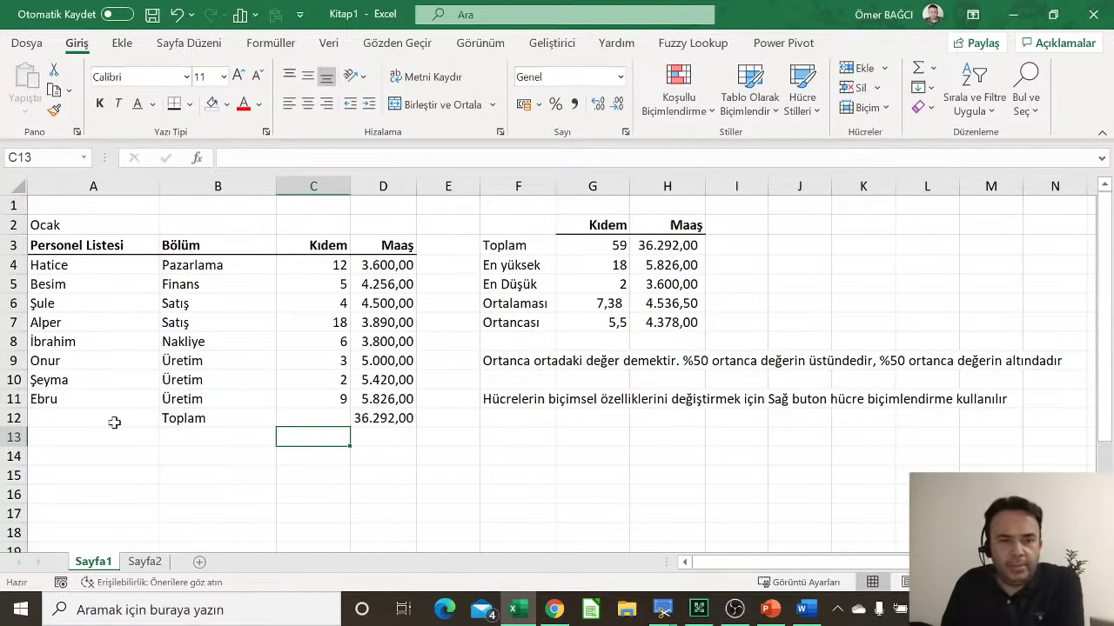
# Step: Add a thick bottom border under A11:D11, the Ebru row
pyautogui.moveTo(62, 399); pyautogui.dragTo(402, 395)
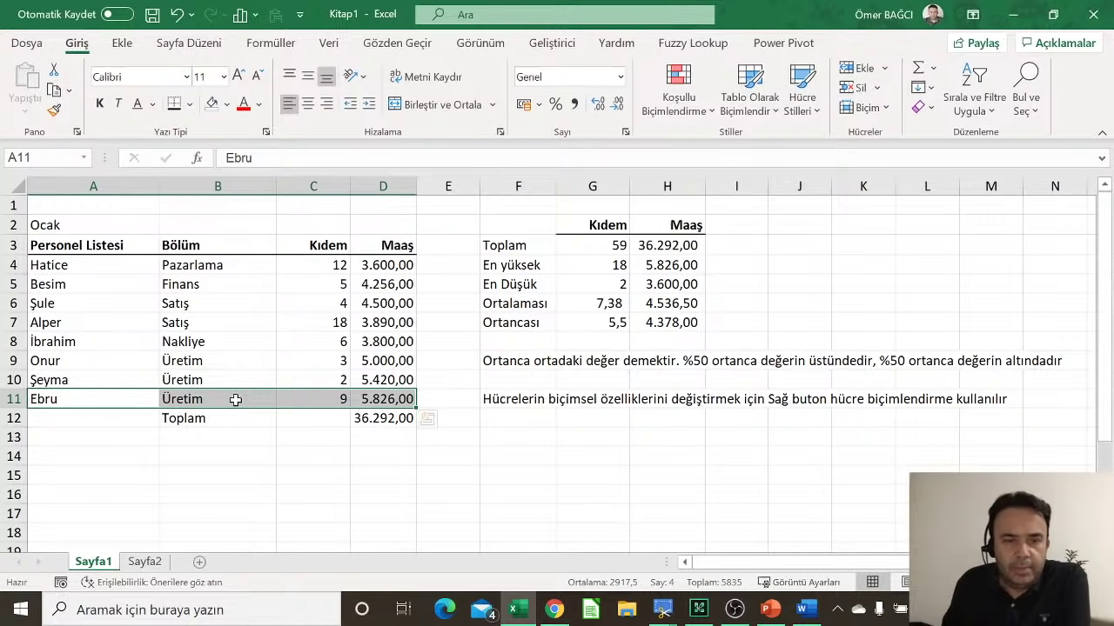
pyautogui.rightClick(237, 401)
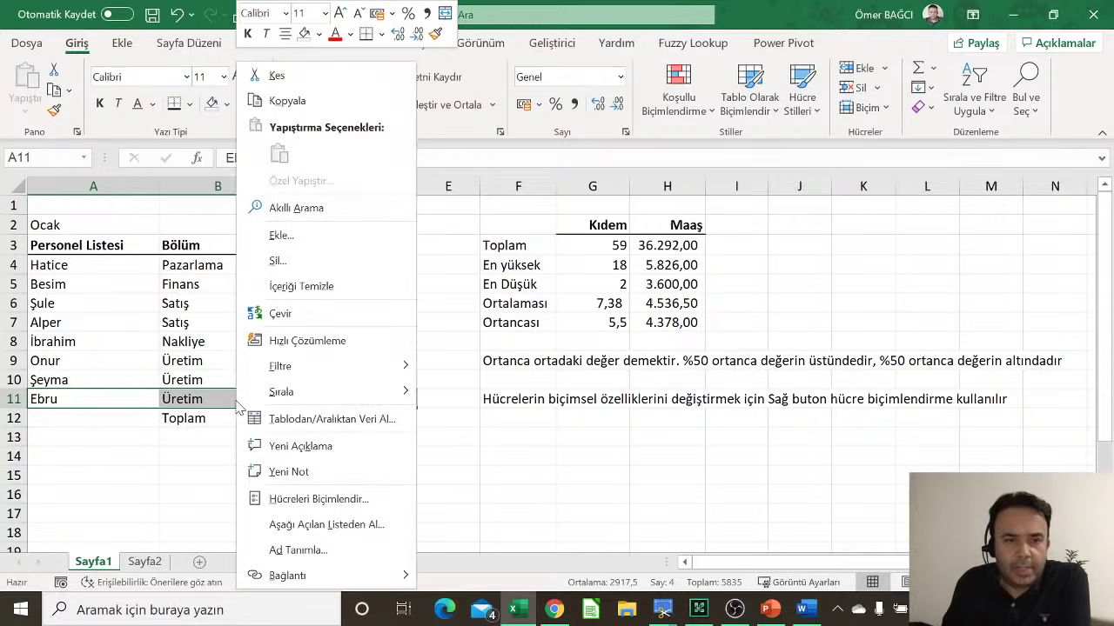
pyautogui.click(275, 498)
pyautogui.moveTo(291, 162); pyautogui.dragTo(722, 77)
pyautogui.click(713, 93)
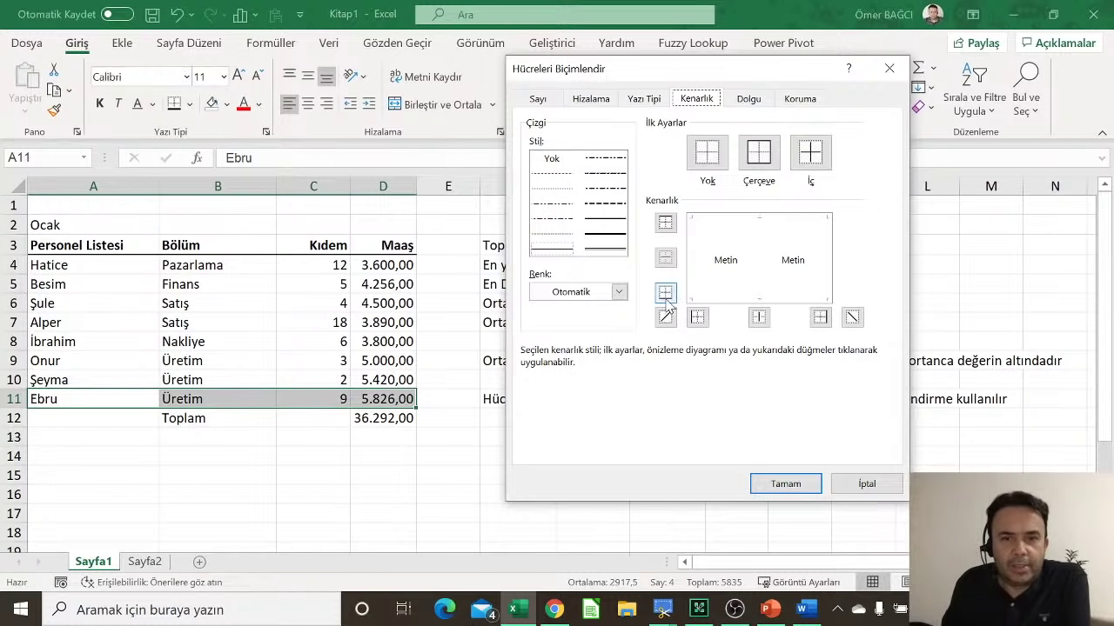
pyautogui.click(606, 235)
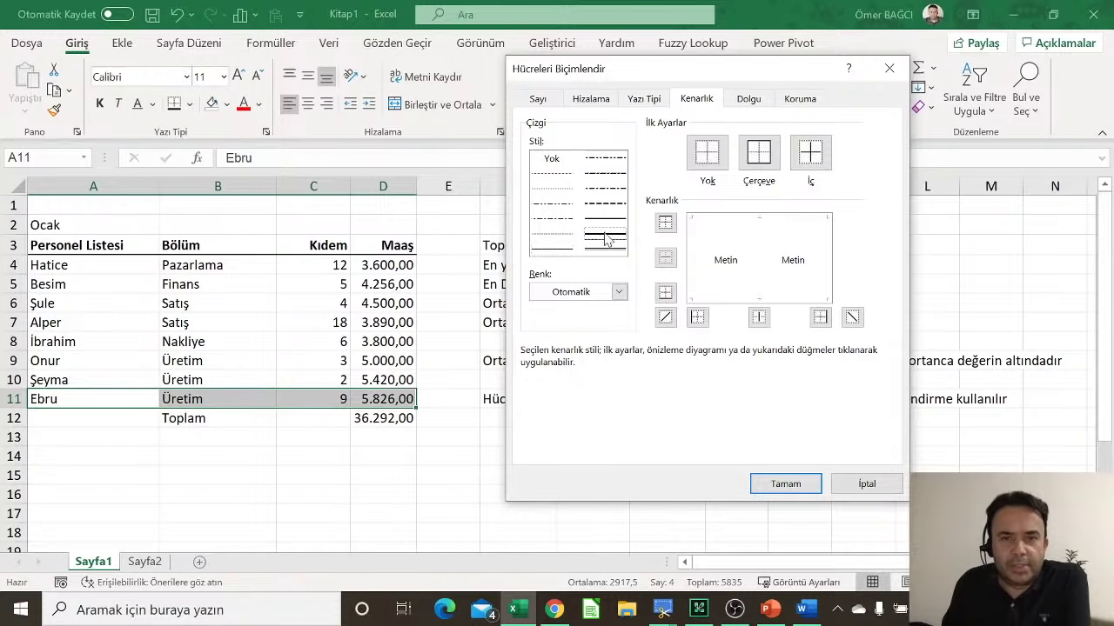
pyautogui.click(666, 293)
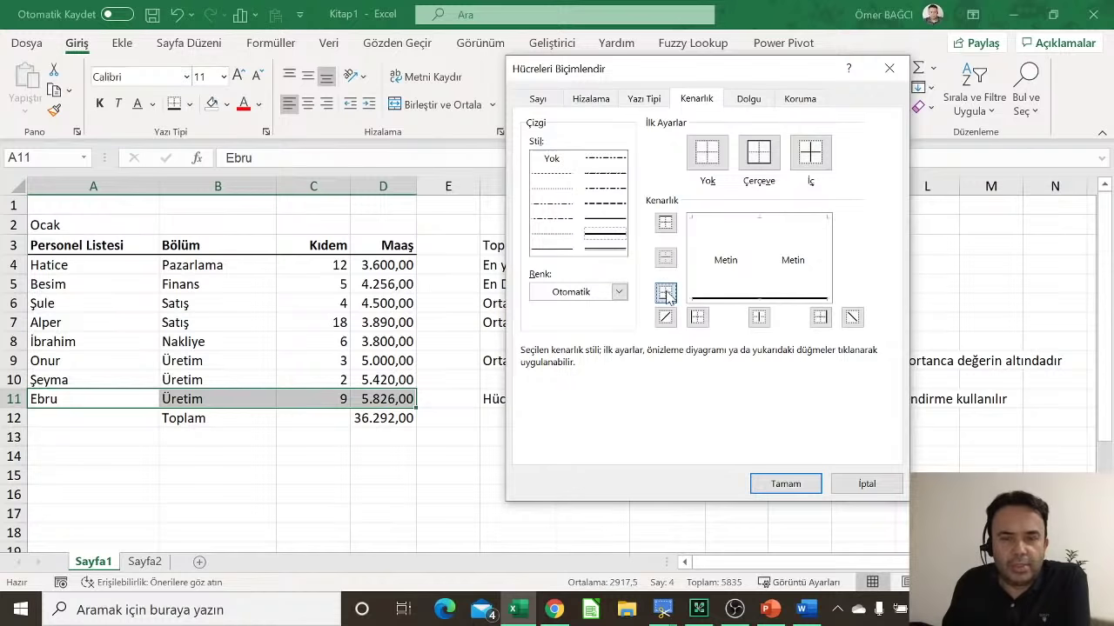
pyautogui.click(785, 484)
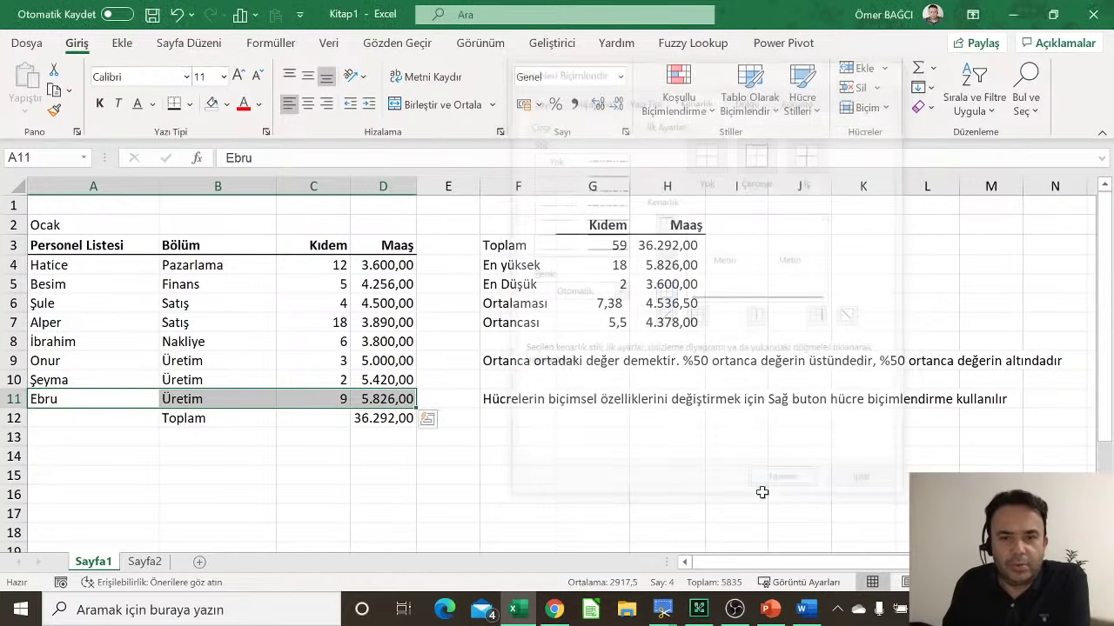
pyautogui.click(472, 512)
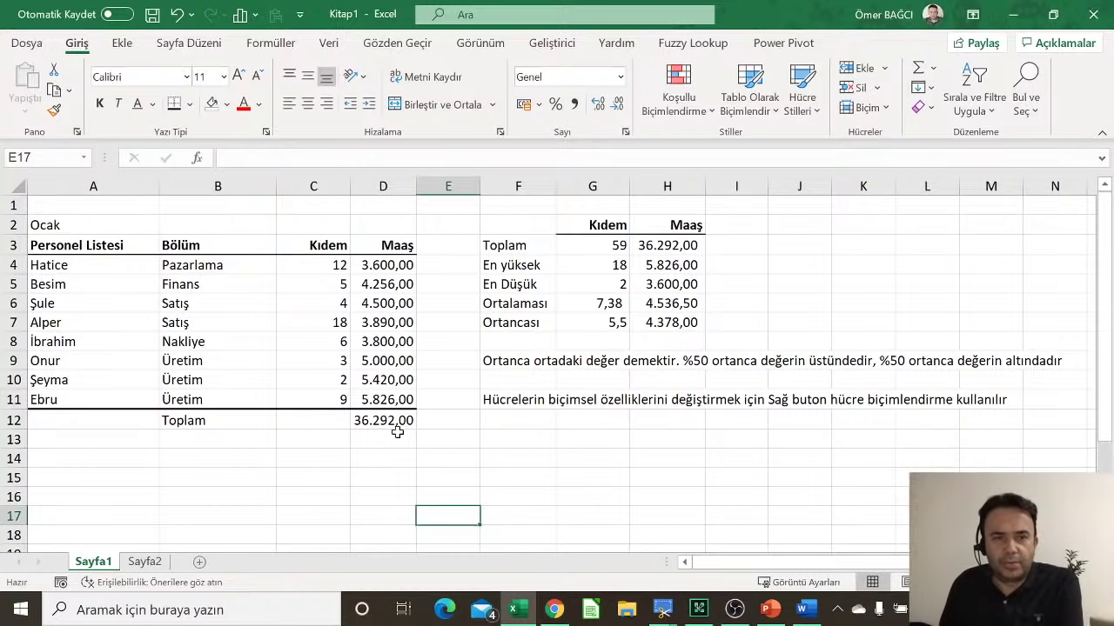
# Step: Clear the explanatory notes in F9:F11
pyautogui.moveTo(79, 253); pyautogui.dragTo(384, 396)
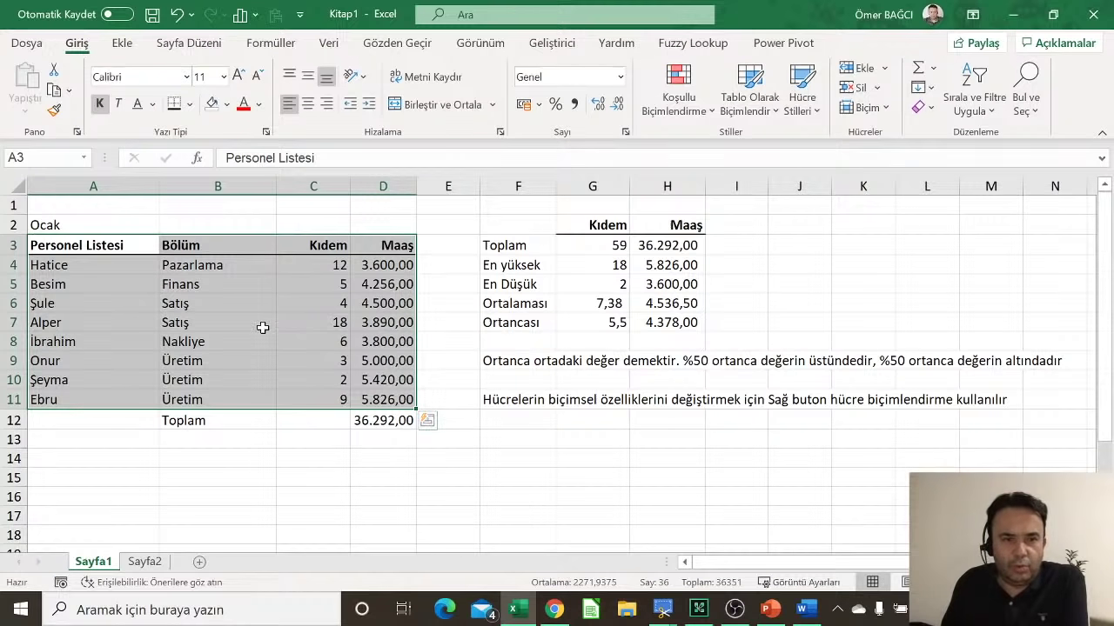
pyautogui.click(431, 323)
pyautogui.moveTo(491, 363); pyautogui.dragTo(500, 416)
pyautogui.press('Delete')
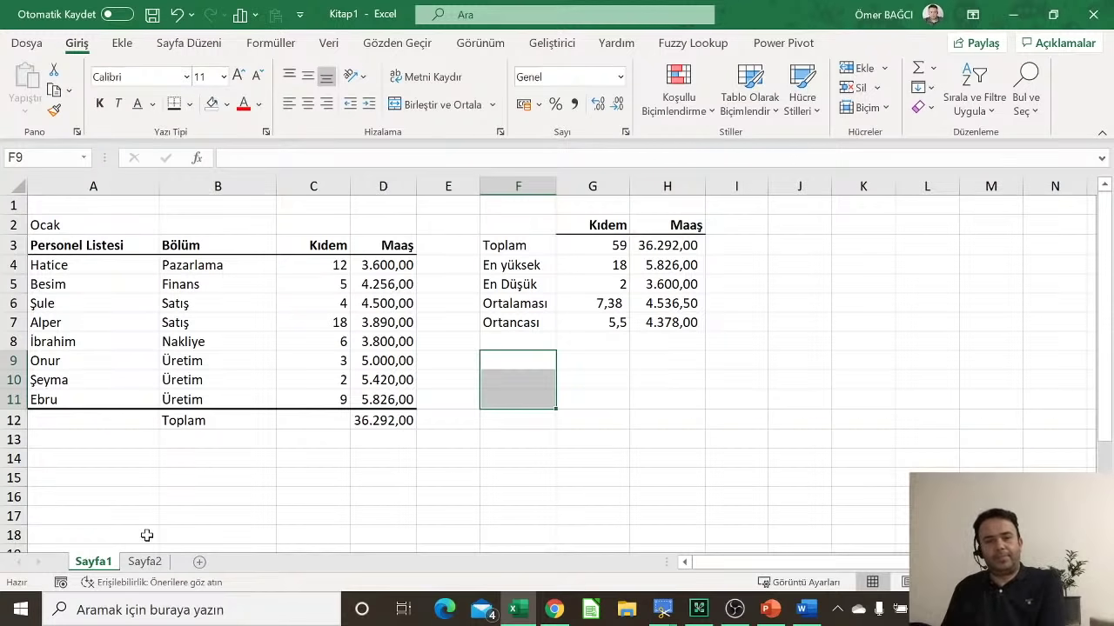
# Step: Delete the Sayfa2 sheet
pyautogui.click(147, 562)
pyautogui.rightClick(150, 563)
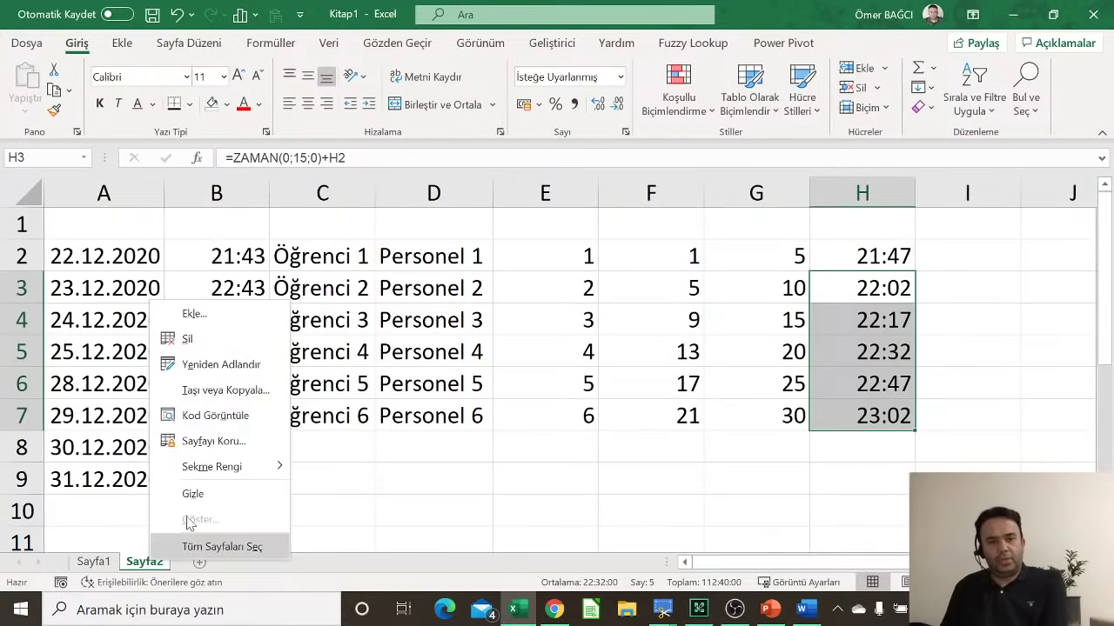
pyautogui.click(234, 351)
pyautogui.press('Return')
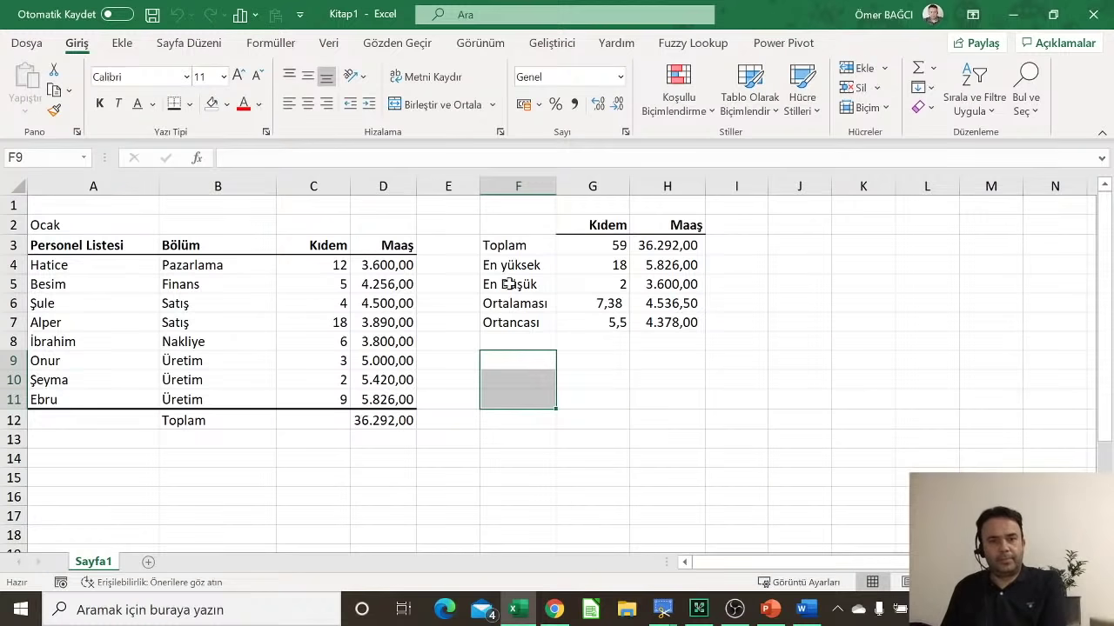
# Step: Delete columns F through J holding the summary statistics table
pyautogui.click(533, 226)
pyautogui.moveTo(508, 173); pyautogui.dragTo(795, 186)
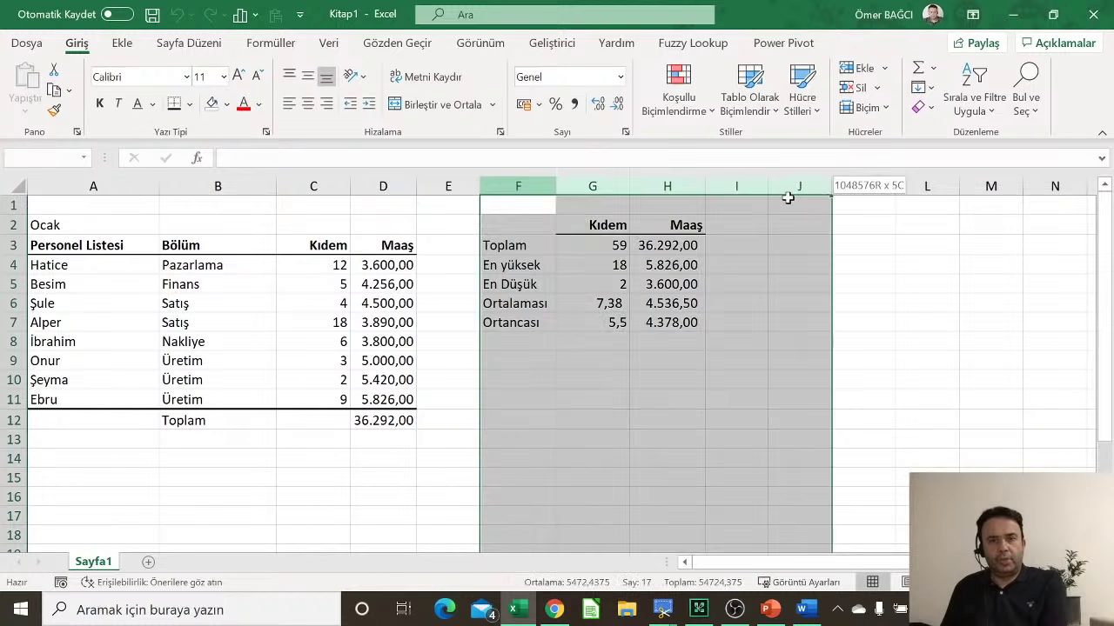
pyautogui.rightClick(754, 277)
pyautogui.click(794, 446)
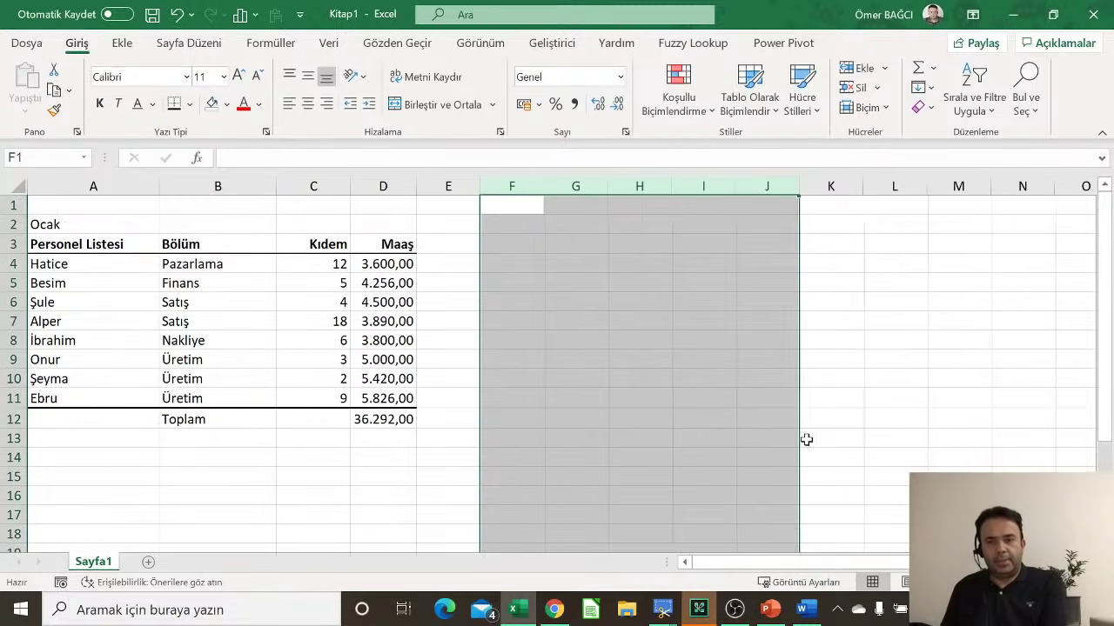
pyautogui.click(292, 383)
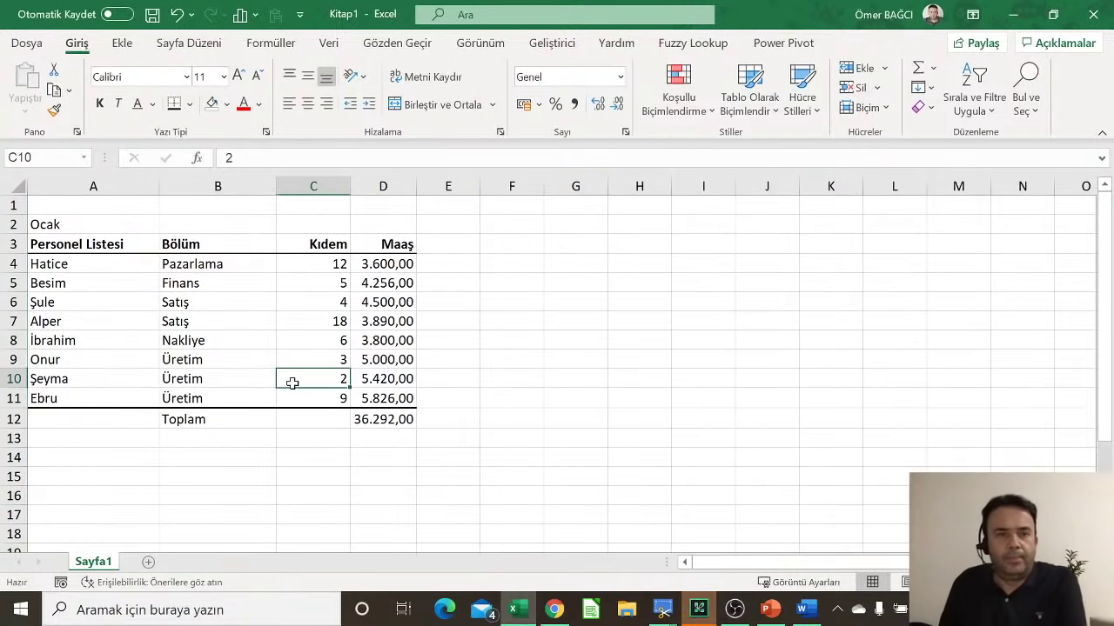
# Step: Replace 'Ocak' in A2 with the title '2020 Personel Listesi'
pyautogui.click(89, 224)
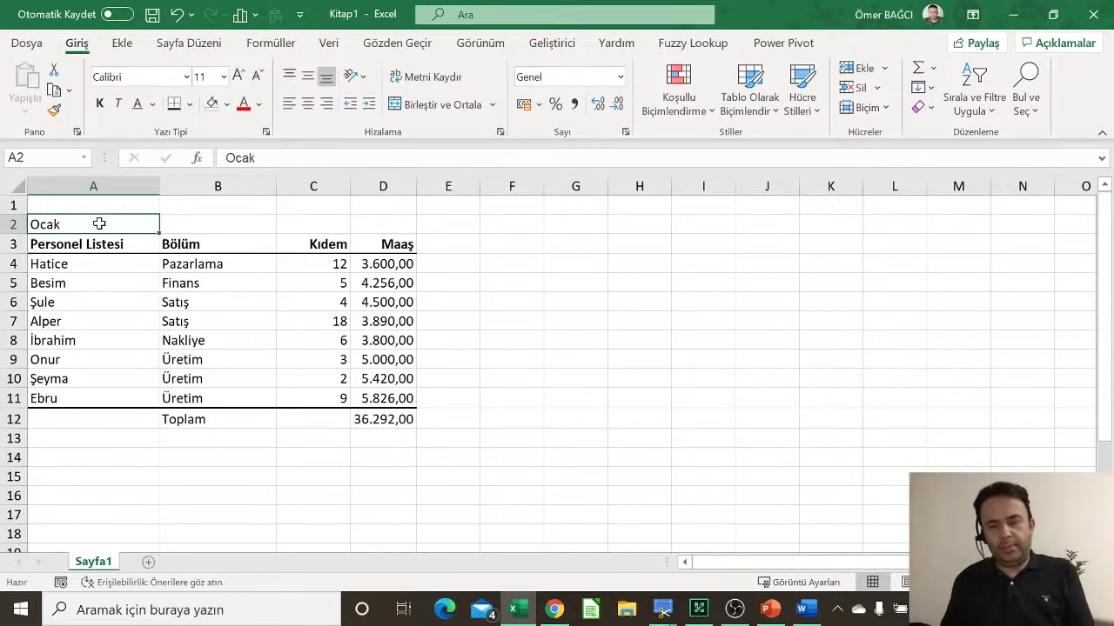
pyautogui.write('2020')
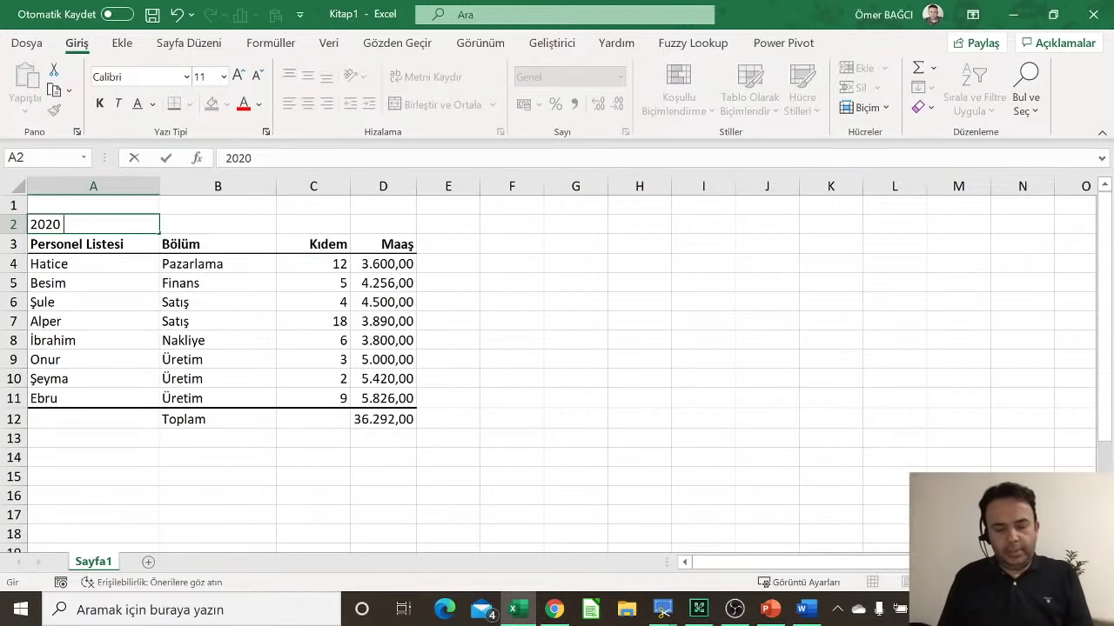
pyautogui.write(' Yı')
pyautogui.press('BackSpace')
pyautogui.press('BackSpace')
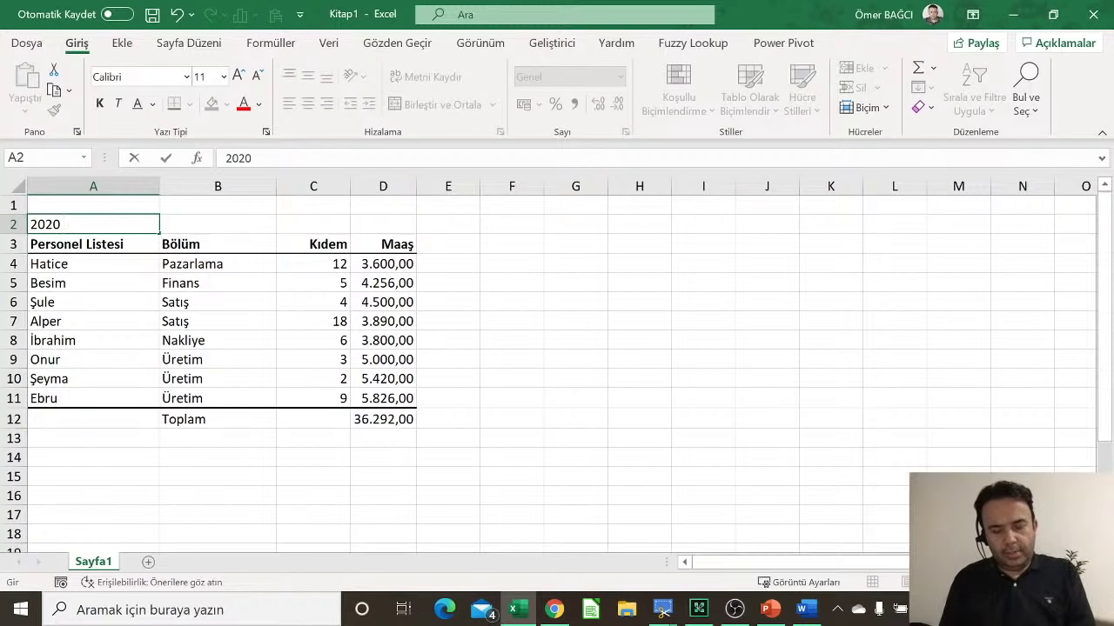
pyautogui.write('Personel L')
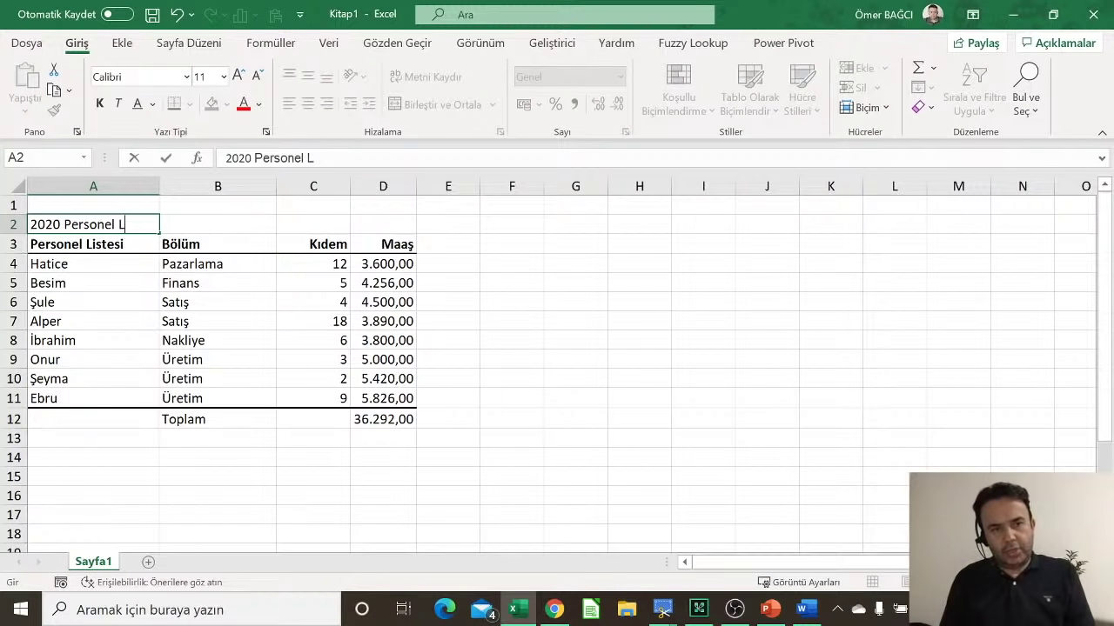
pyautogui.write('istesi')
pyautogui.press('Return')
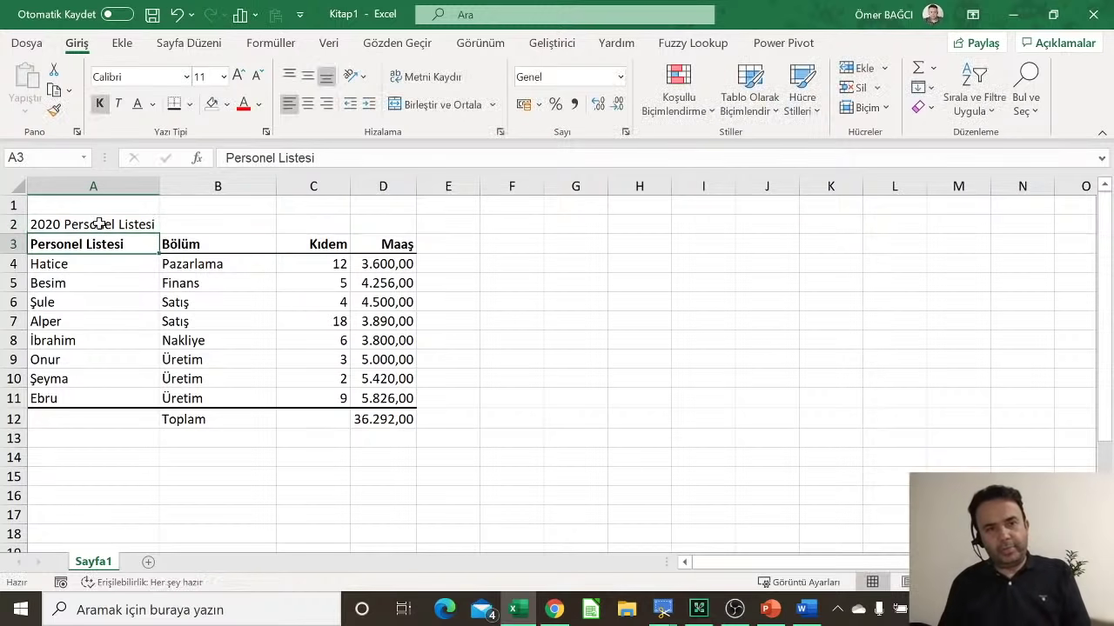
# Step: Save the workbook to Masaüstü under the file name Uygulama1
pyautogui.click(153, 14)
pyautogui.click(441, 319)
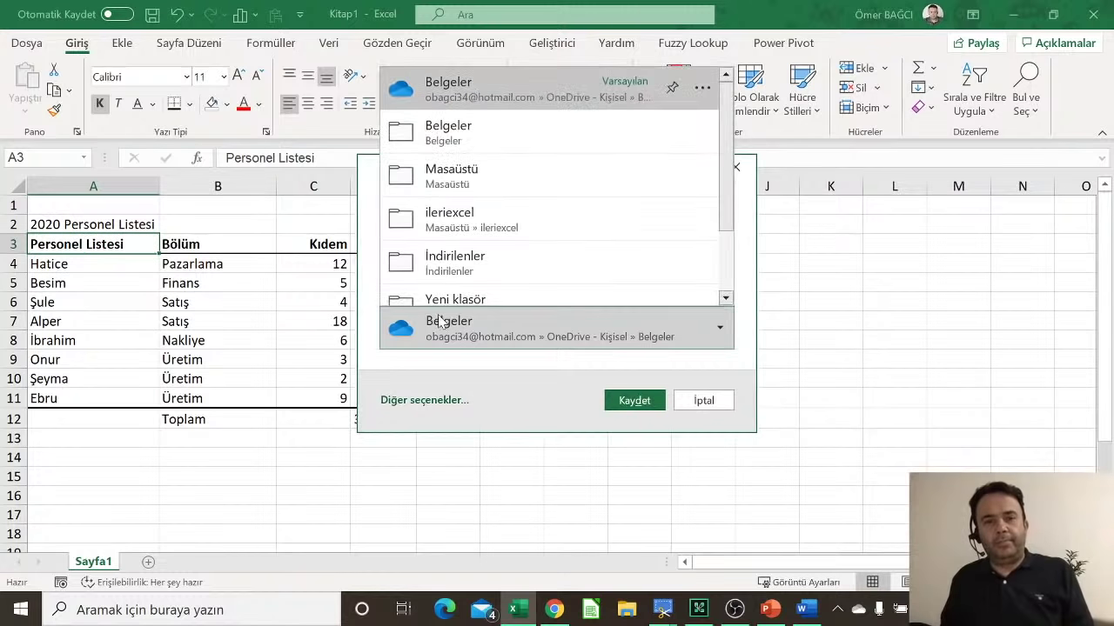
pyautogui.click(444, 177)
pyautogui.click(448, 248)
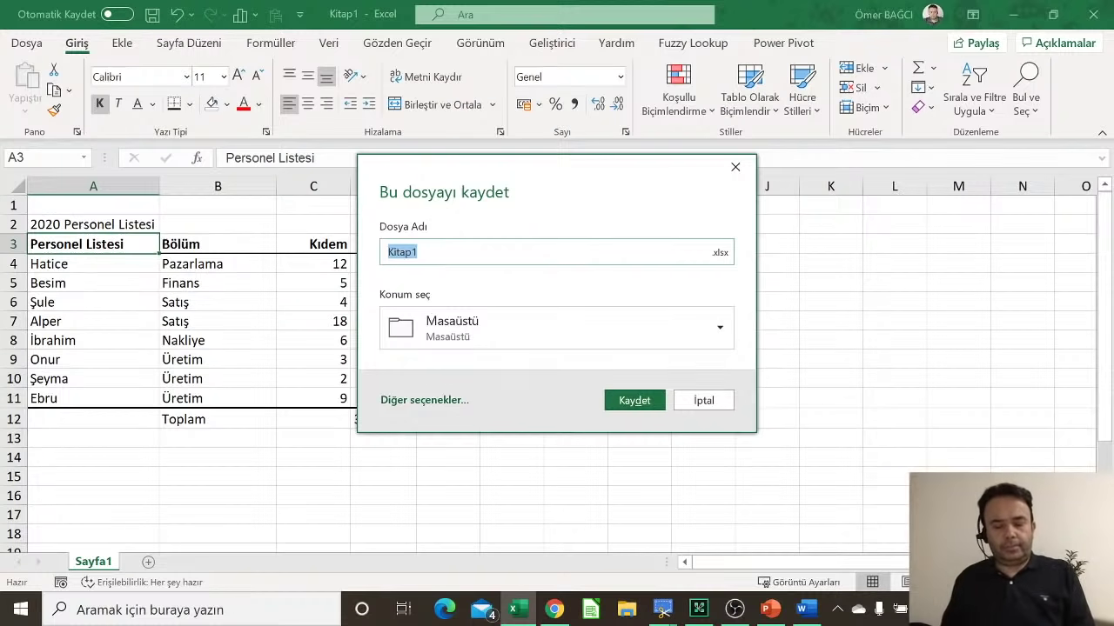
pyautogui.write('Eg')
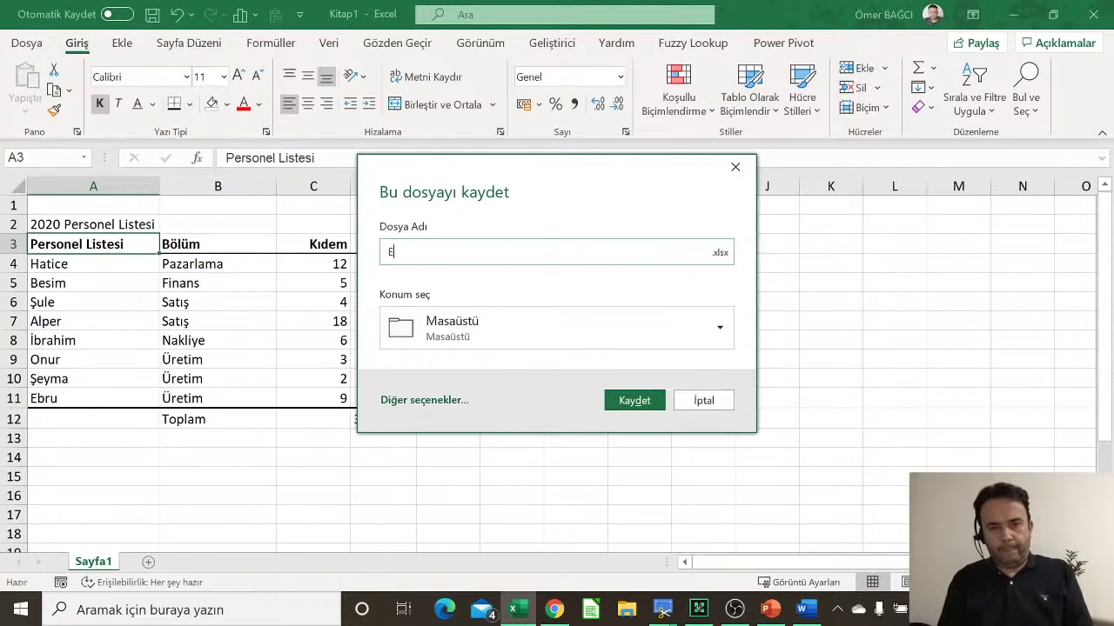
pyautogui.press('BackSpace')
pyautogui.write('Uygulama')
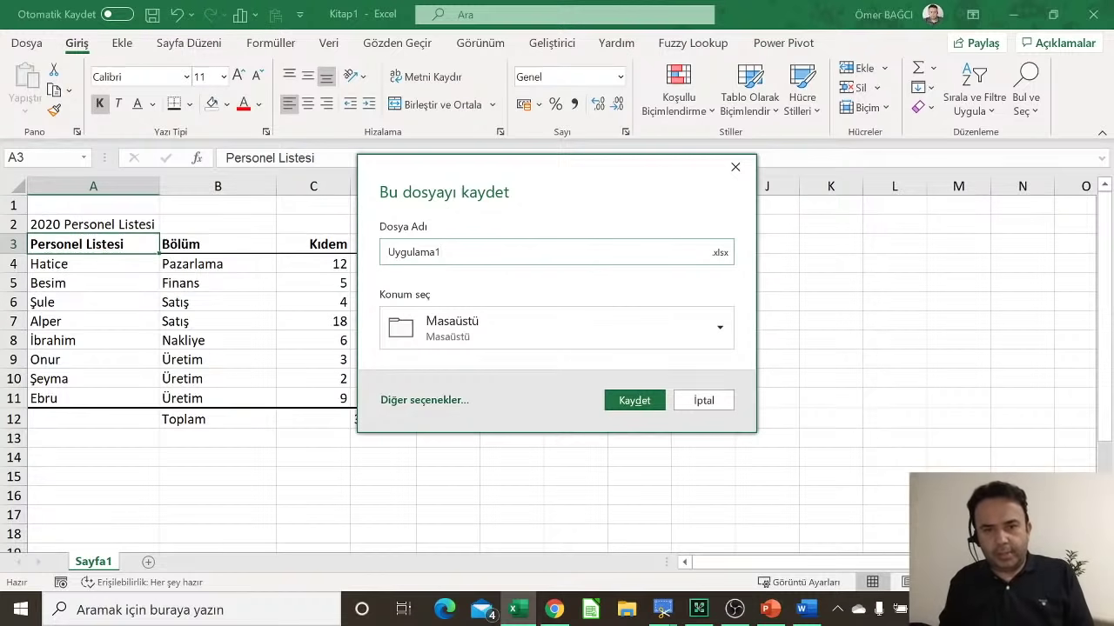
pyautogui.write('1')
pyautogui.click(614, 399)
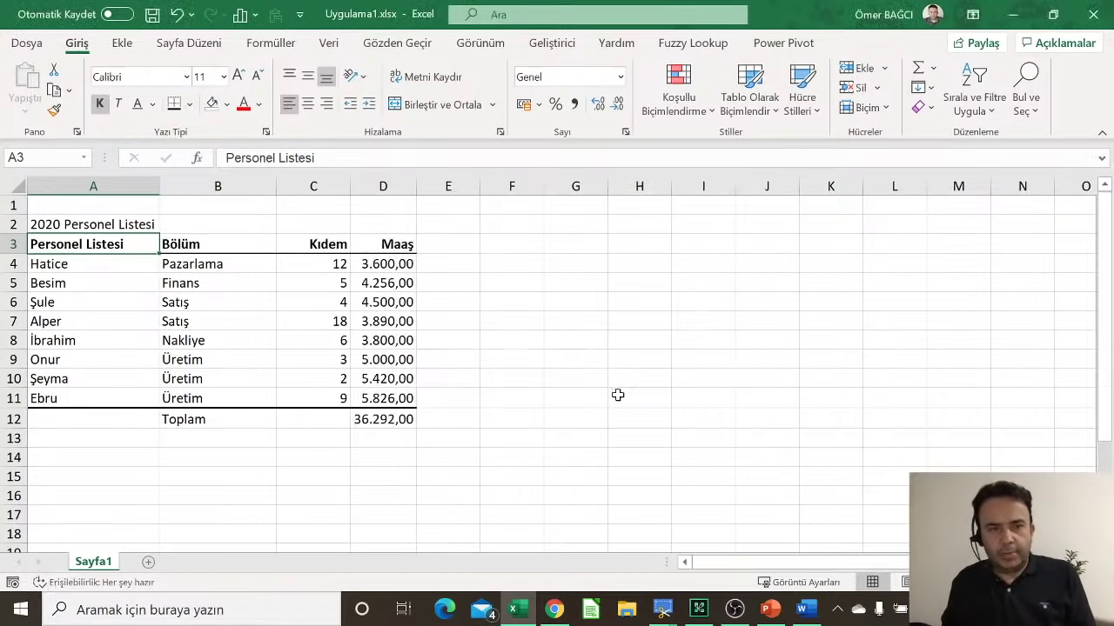
pyautogui.click(153, 295)
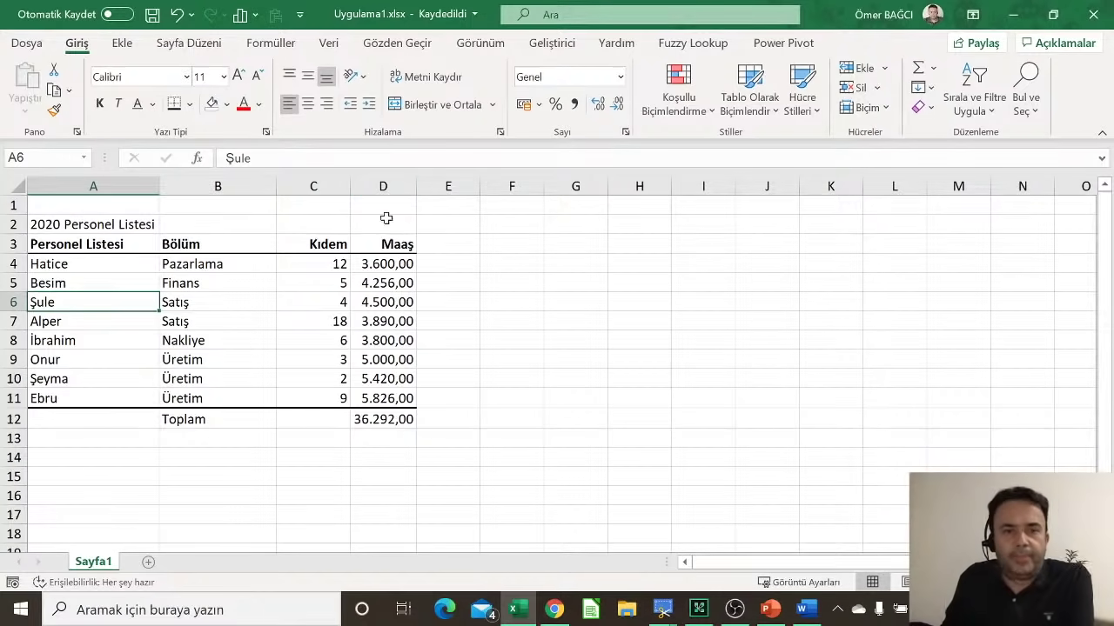
pyautogui.click(362, 283)
pyautogui.click(442, 264)
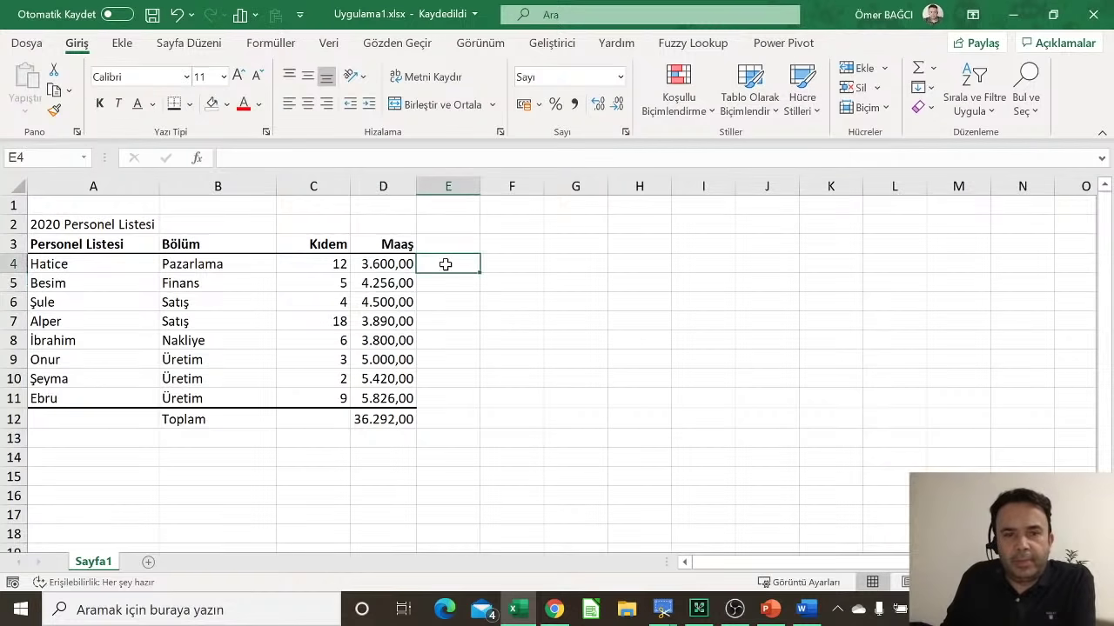
pyautogui.click(447, 395)
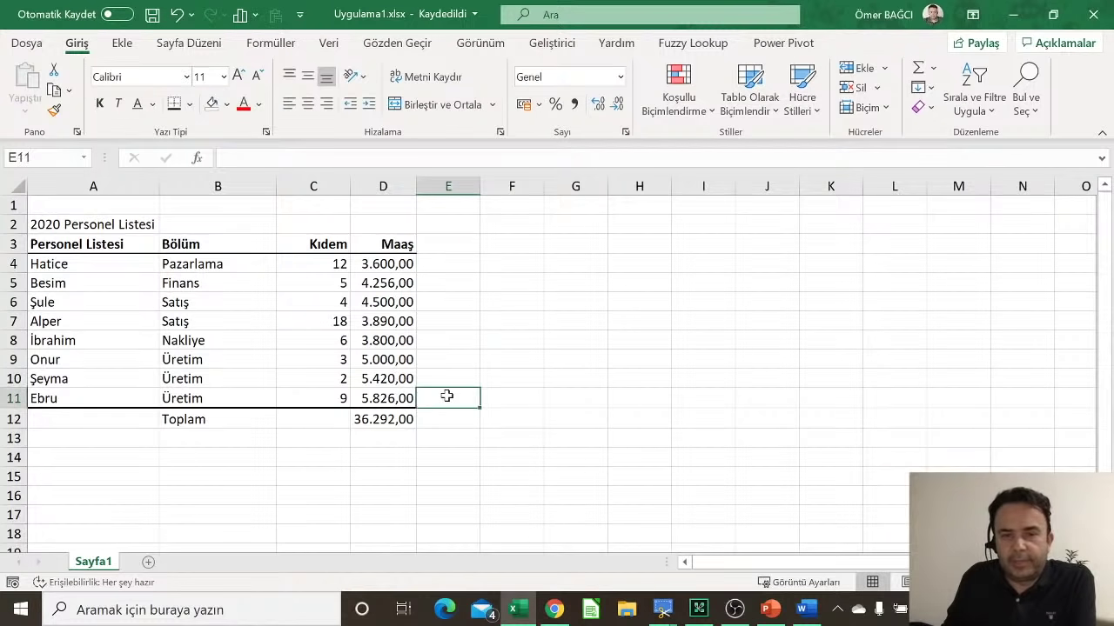
pyautogui.click(456, 267)
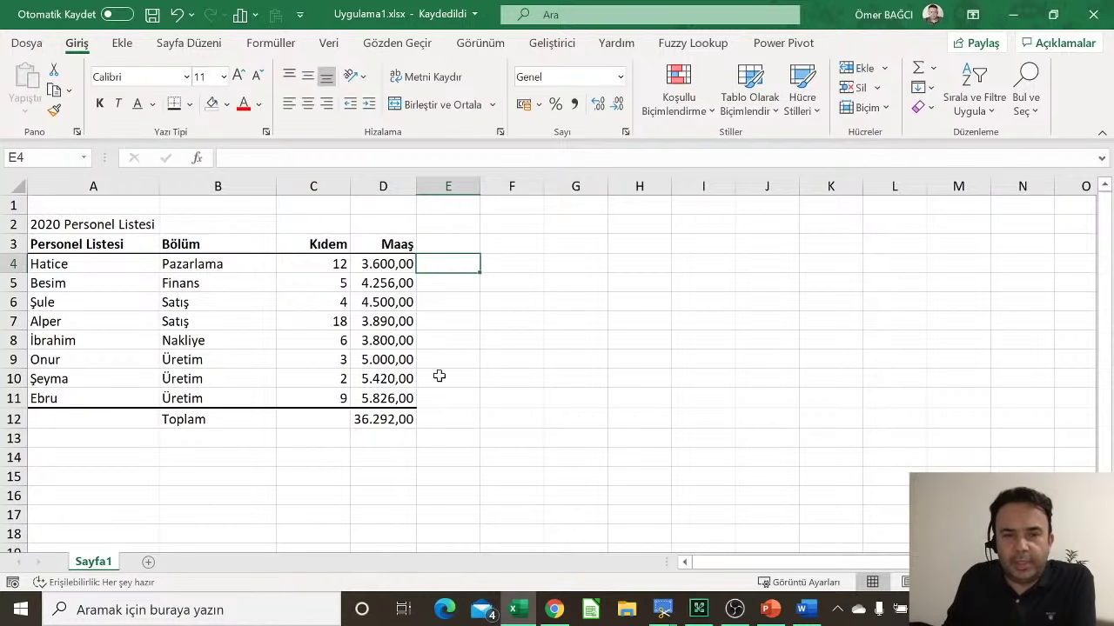
pyautogui.click(441, 401)
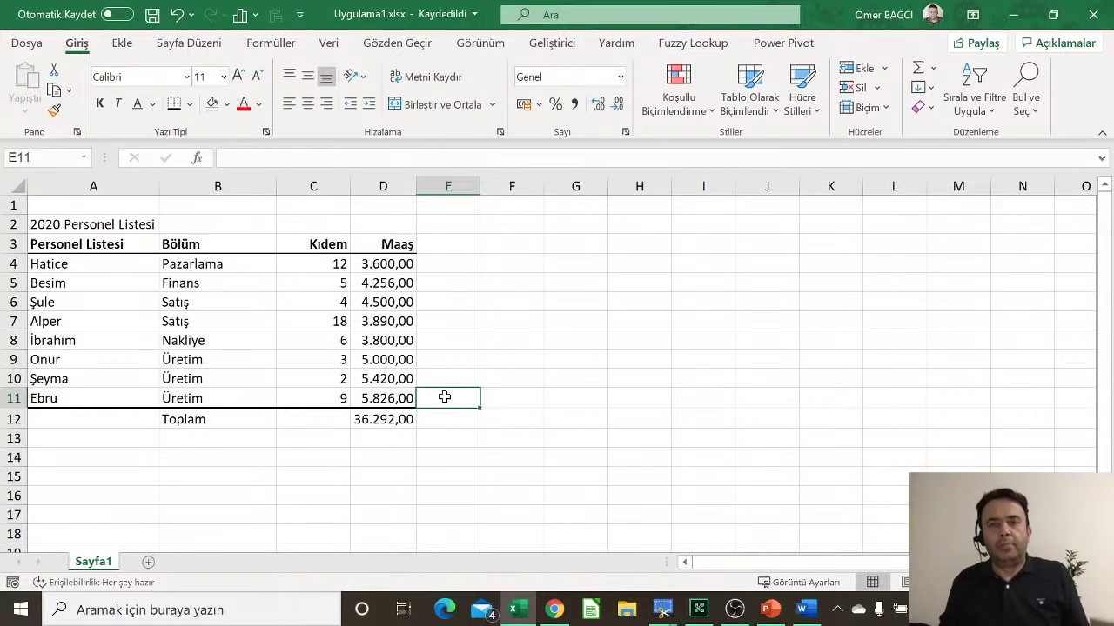
pyautogui.click(316, 328)
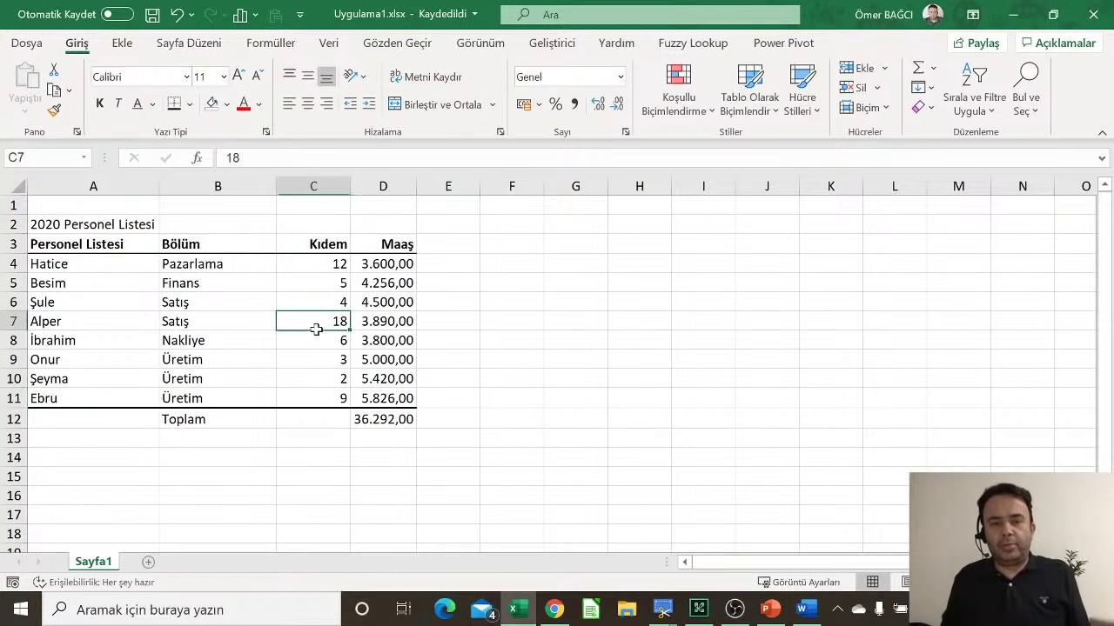
pyautogui.click(387, 362)
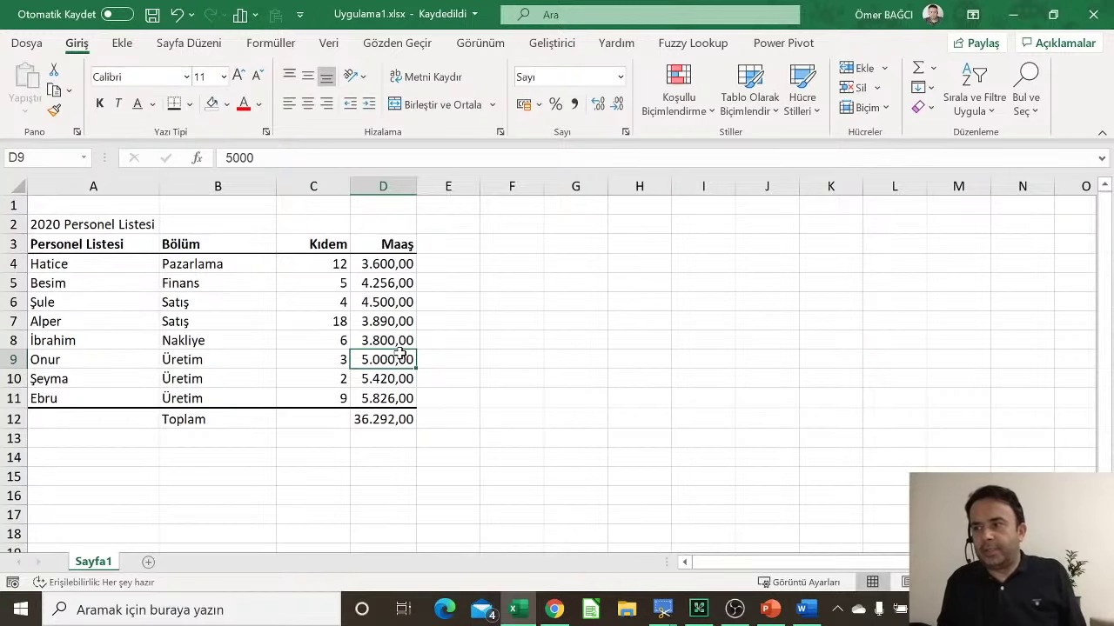
pyautogui.click(394, 265)
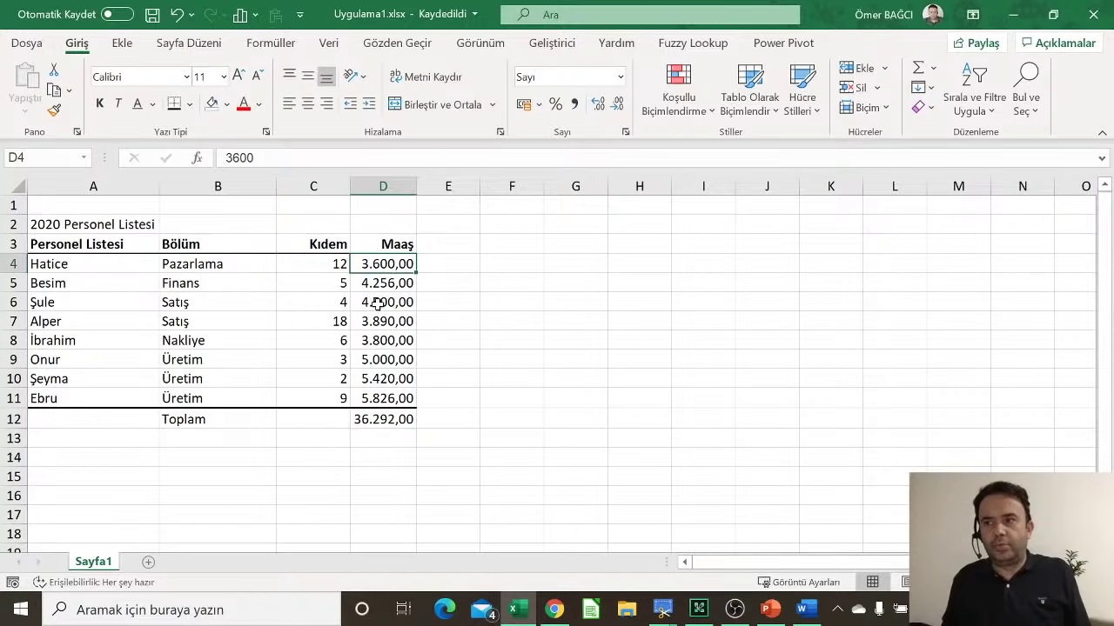
pyautogui.click(377, 303)
pyautogui.click(385, 346)
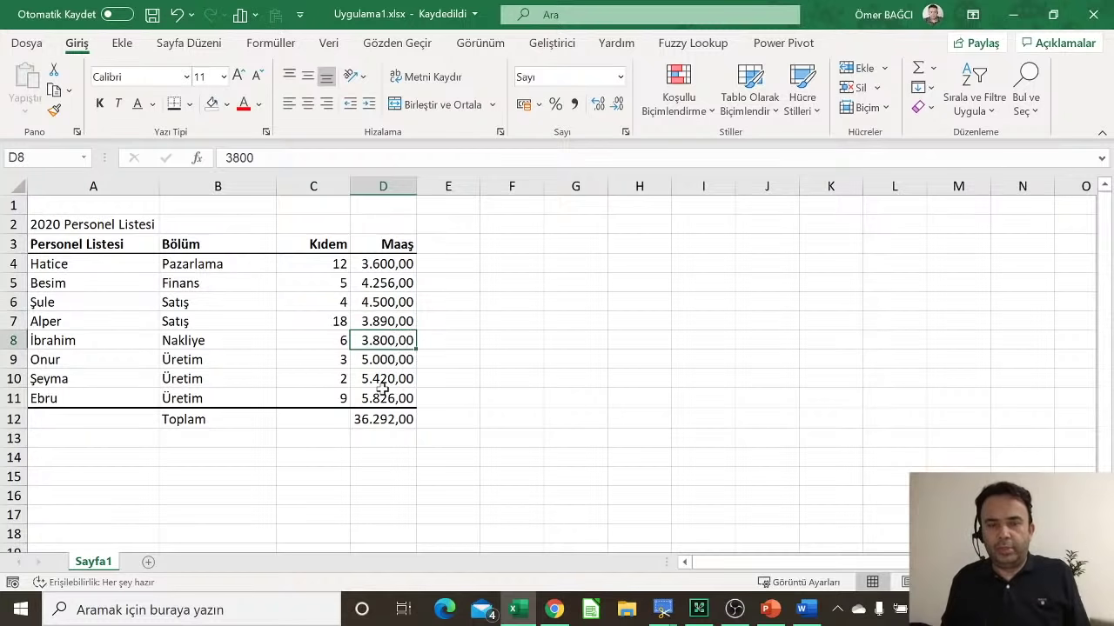
pyautogui.click(383, 391)
pyautogui.click(458, 266)
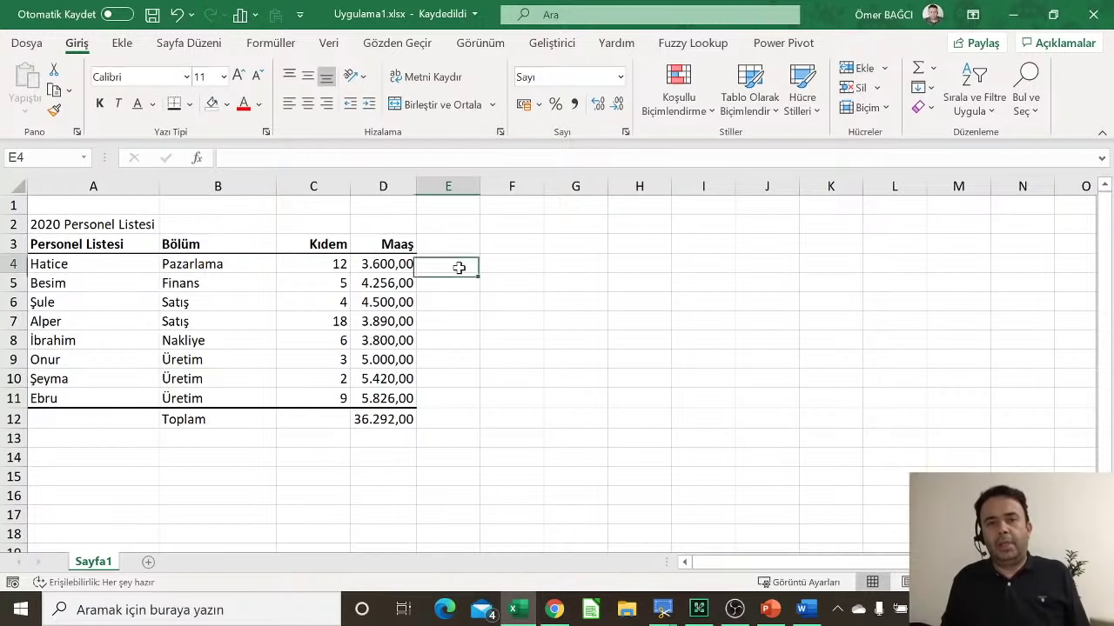
pyautogui.click(435, 398)
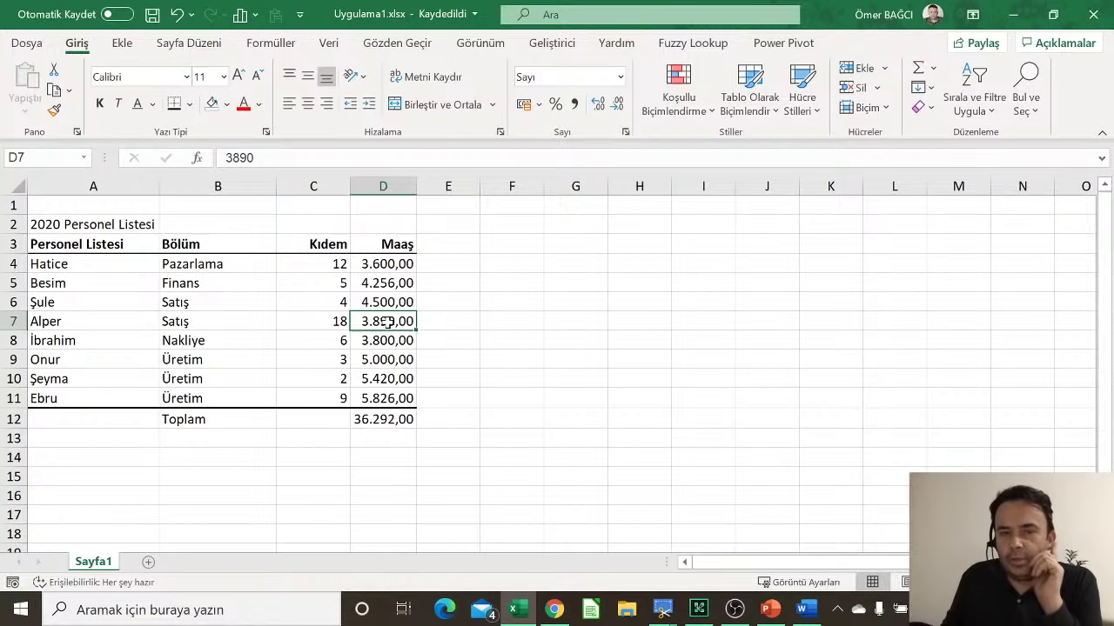
pyautogui.click(364, 394)
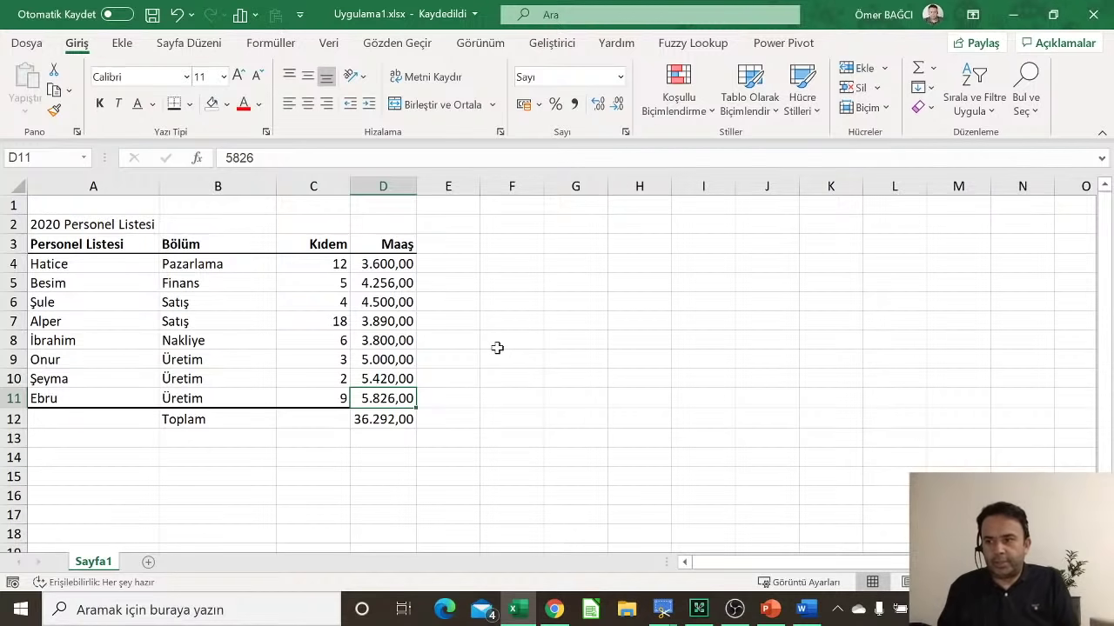
pyautogui.hotkey('alt', 'Tab')
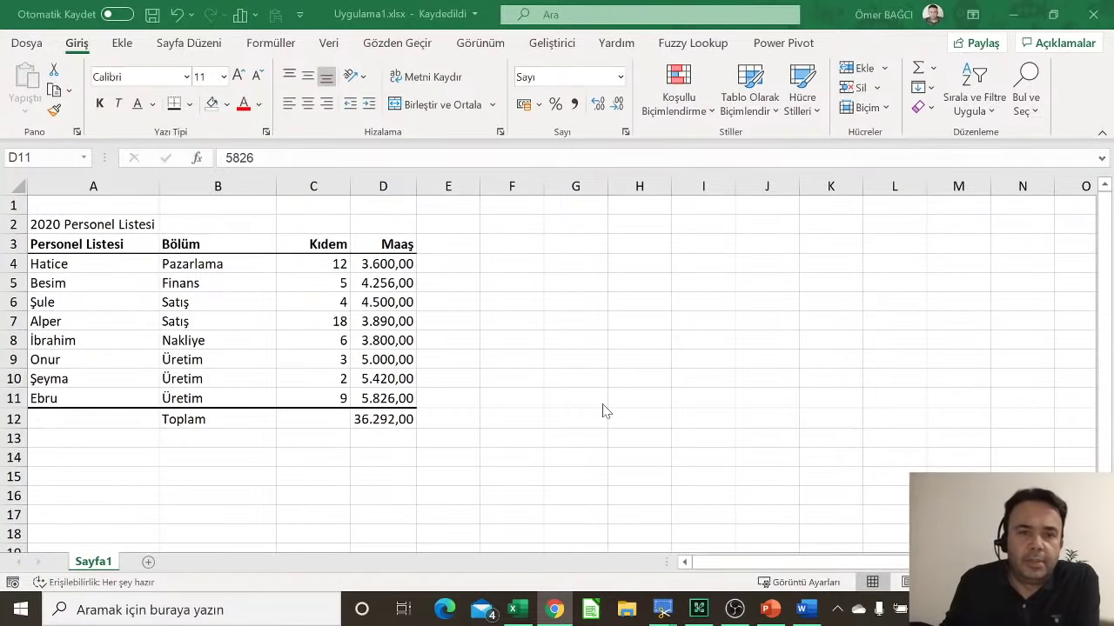
pyautogui.hotkey('alt', 'Tab')
pyautogui.click(448, 264)
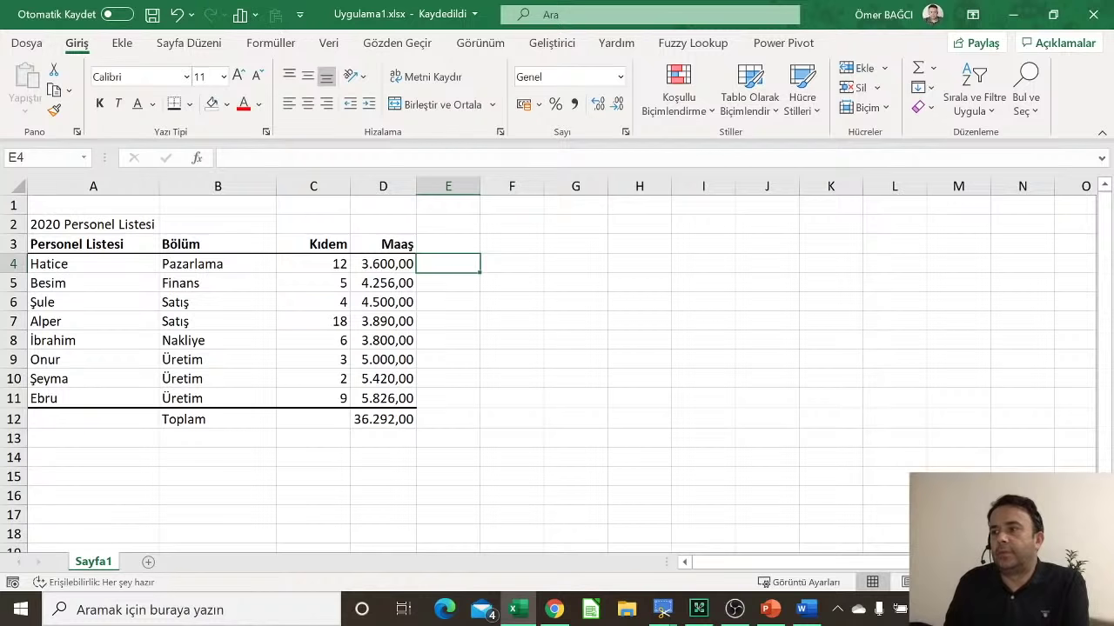
# Step: Bring the Adobe Connect window showing the ended session to the front
pyautogui.click(553, 609)
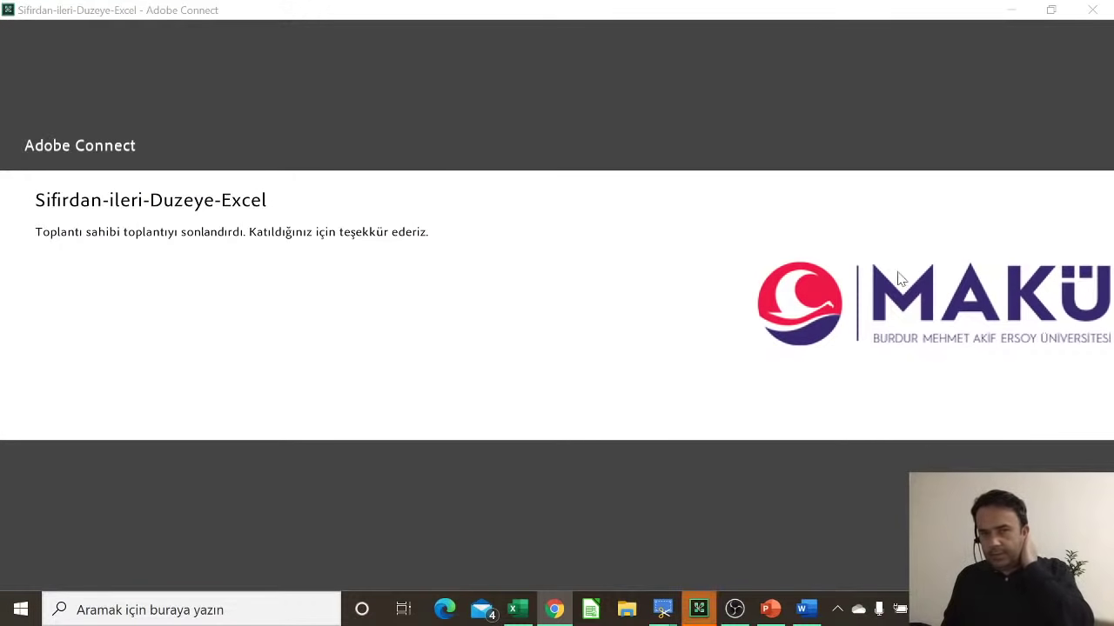
# Step: Close the Adobe Connect ended-meeting window to return to Uygulama1.xlsx
pyautogui.click(1083, 17)
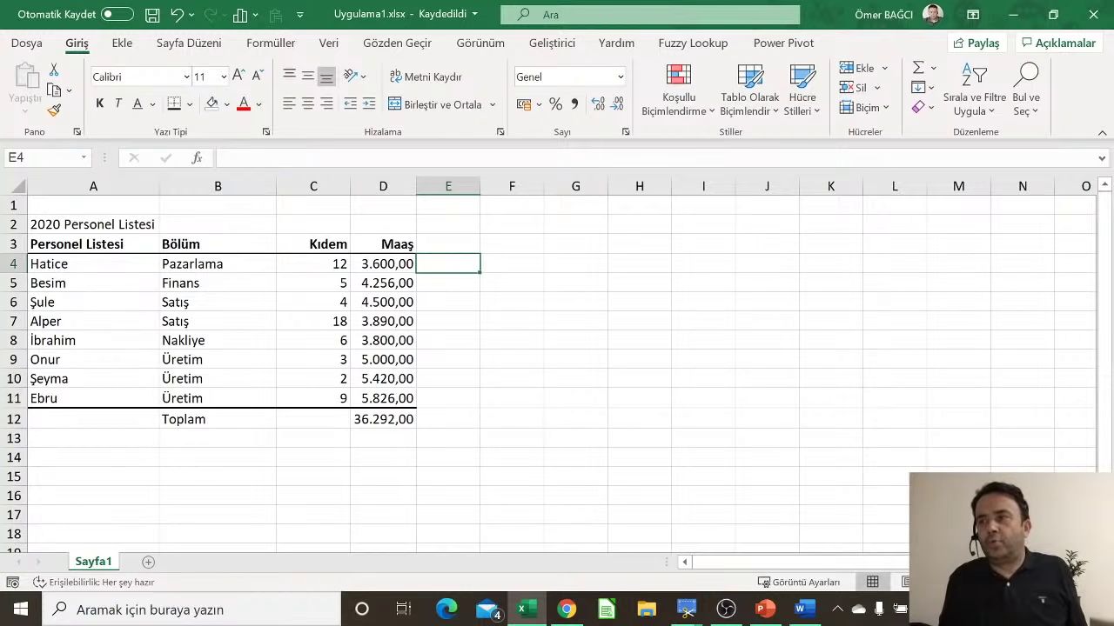
pyautogui.click(319, 298)
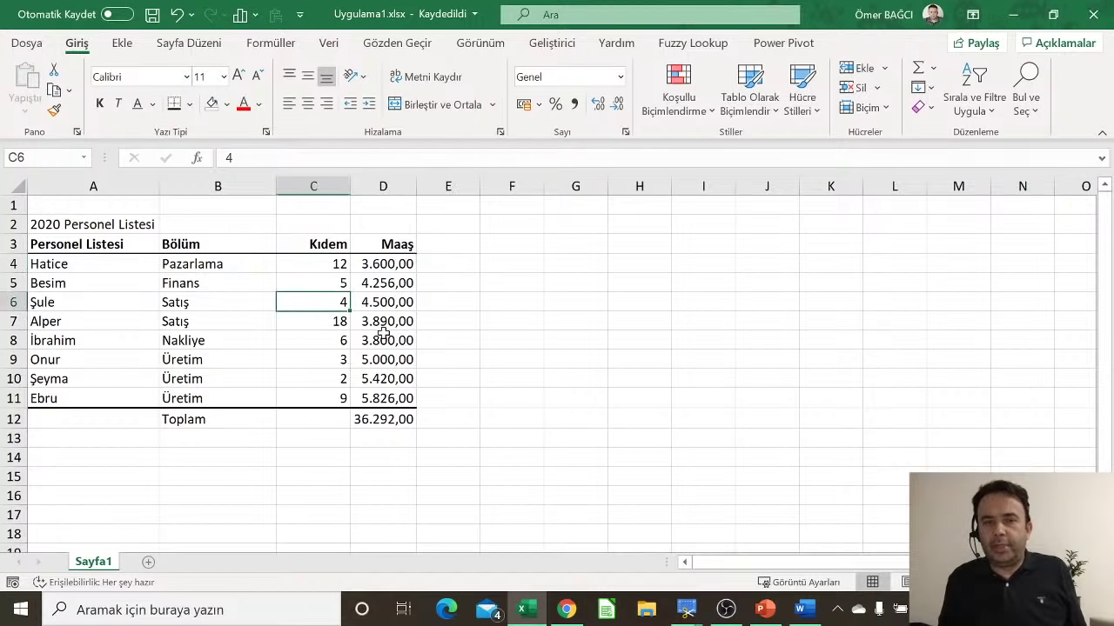
pyautogui.click(383, 335)
pyautogui.click(475, 365)
pyautogui.click(446, 424)
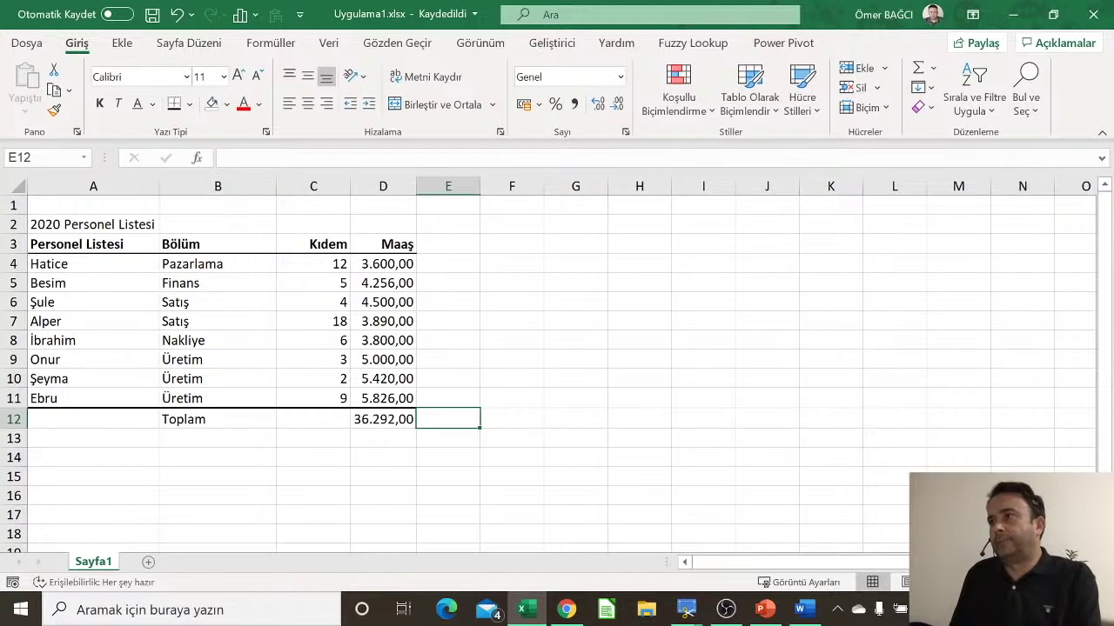
pyautogui.hotkey('alt', 'Tab')
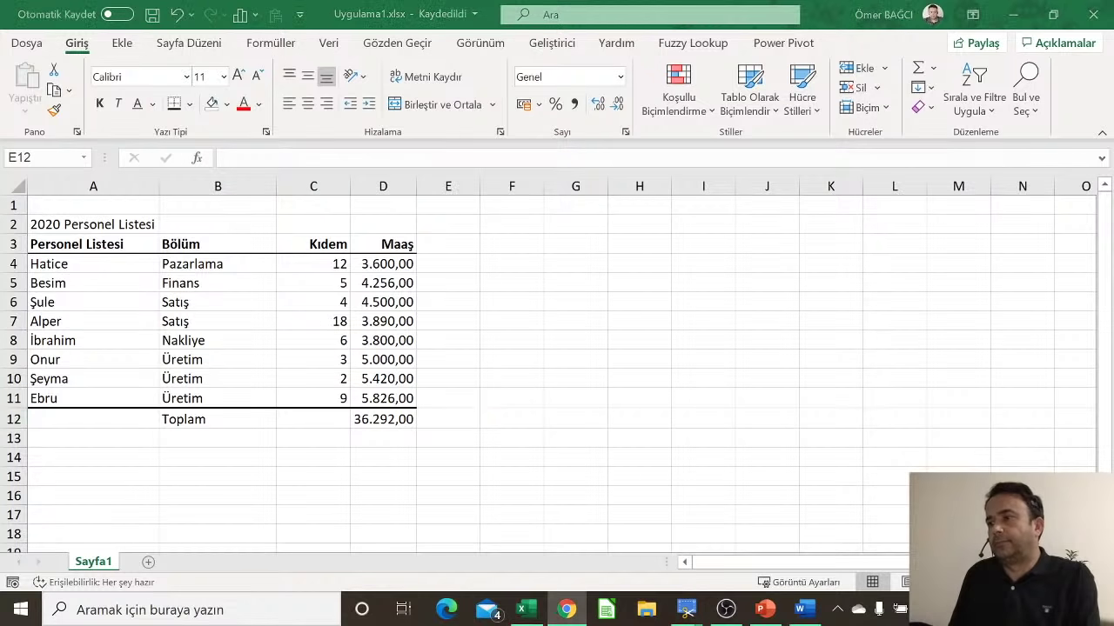